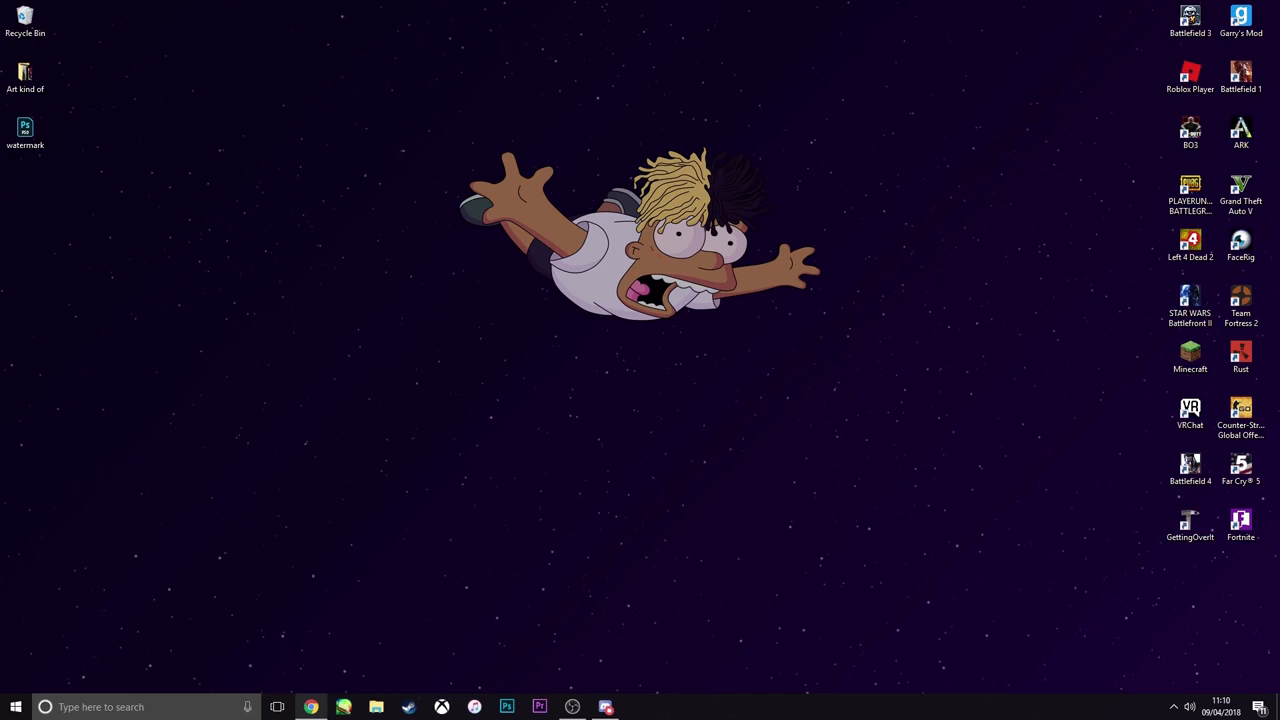
Switch to Chrome, go to the account's own Instagram profile and view the Phineas artwork post
{"action": "left_click", "coordinate": [311, 707]}
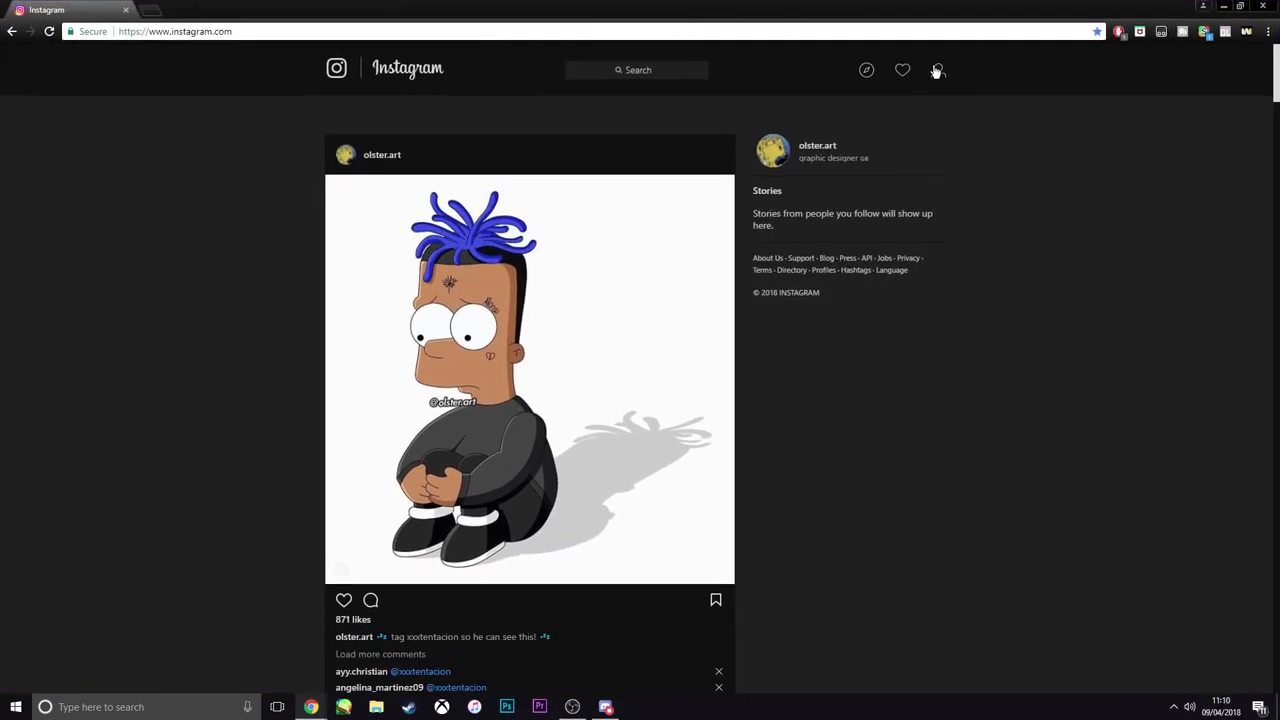
{"action": "left_click", "coordinate": [937, 71]}
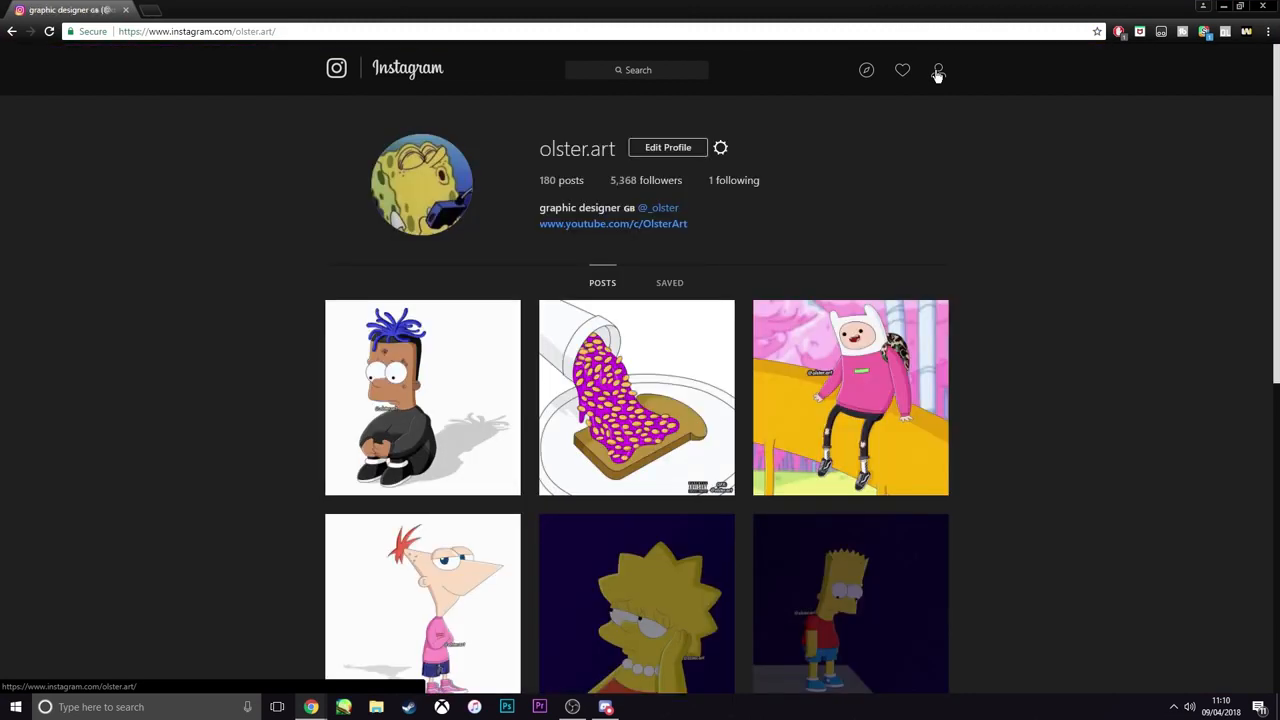
{"action": "scroll", "coordinate": [835, 372], "scroll_direction": "down", "scroll_amount": 2}
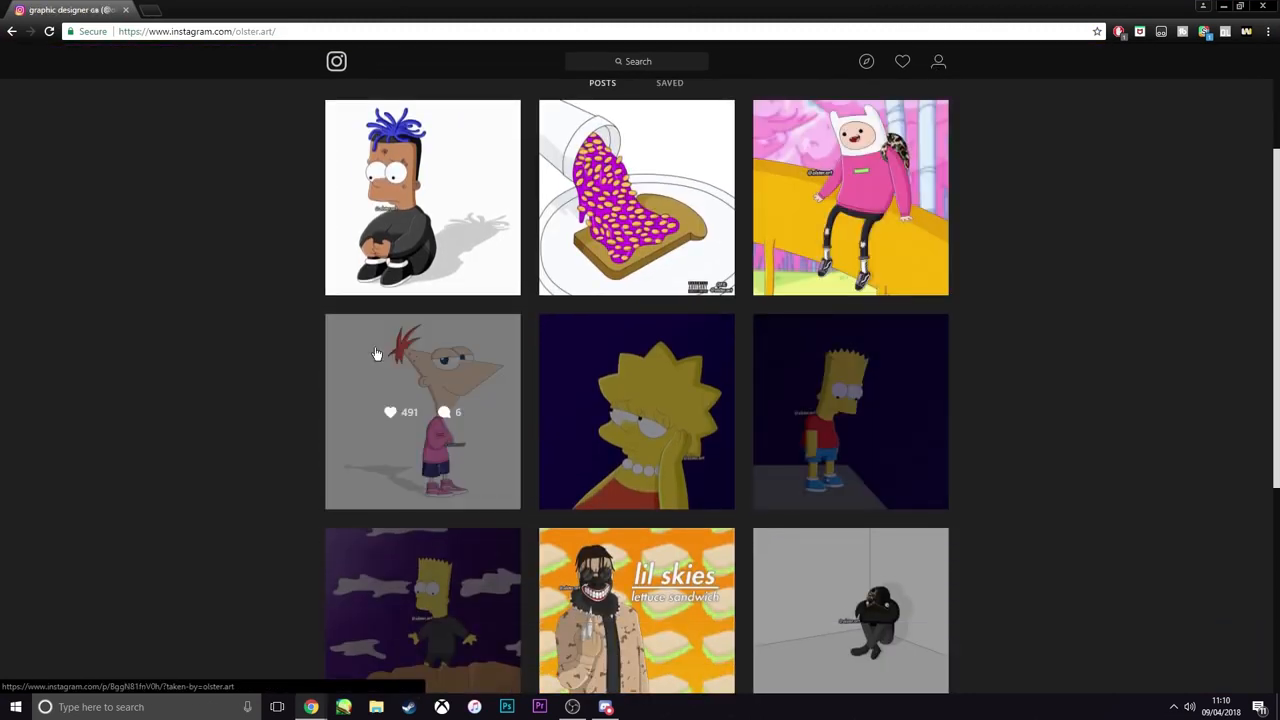
{"action": "left_click", "coordinate": [425, 353]}
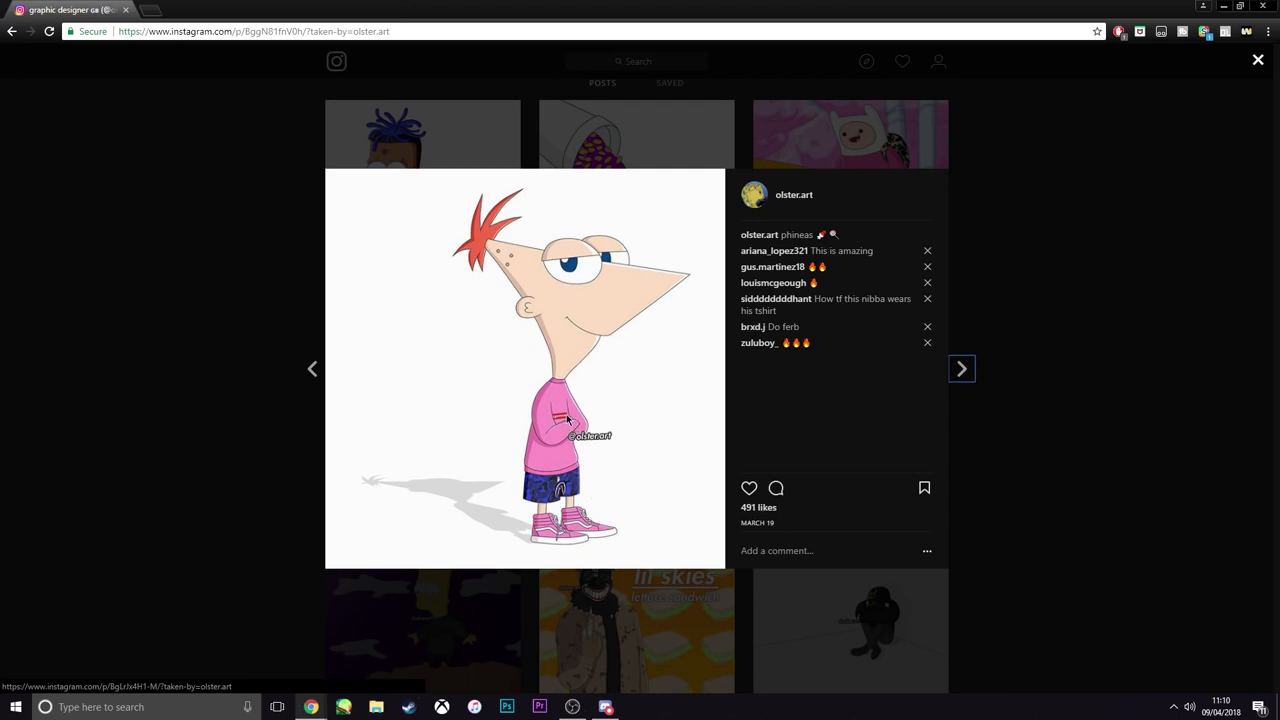
{"action": "left_click", "coordinate": [1078, 295]}
View the Morty desert artwork post and the Rick garage artwork post on the profile
{"action": "scroll", "coordinate": [670, 466], "scroll_direction": "down", "scroll_amount": 3}
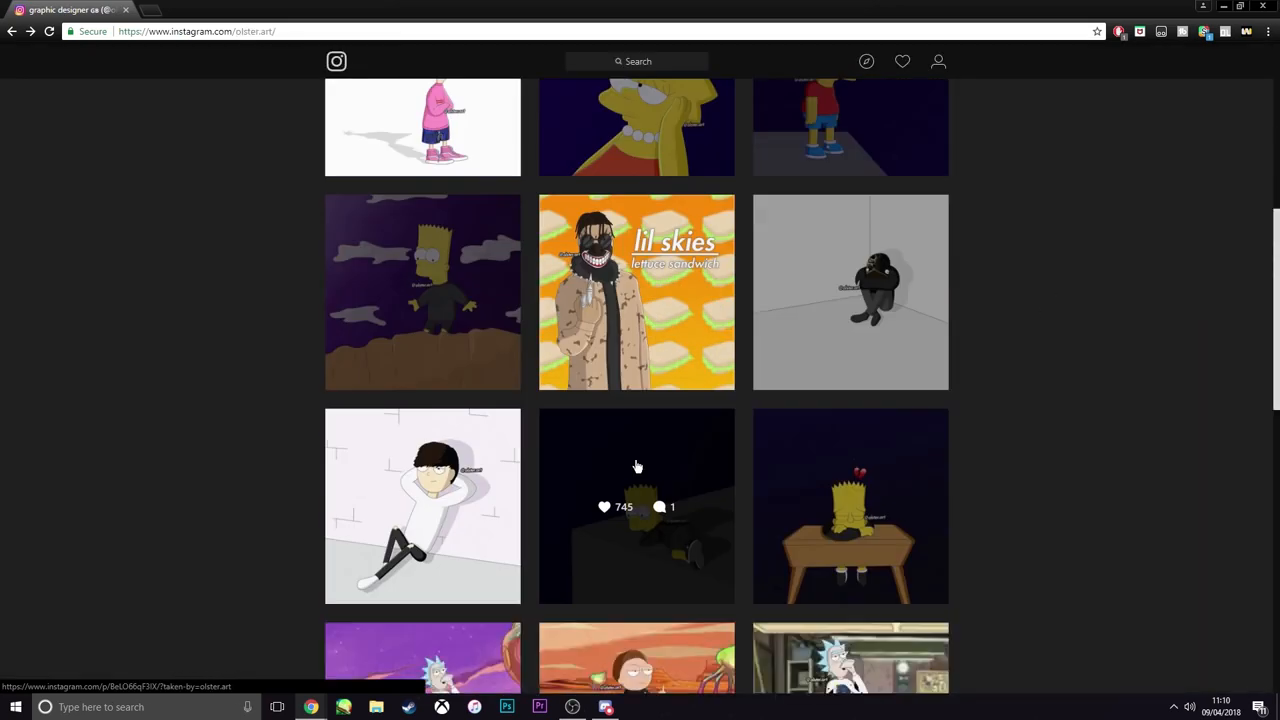
{"action": "scroll", "coordinate": [635, 460], "scroll_direction": "down", "scroll_amount": 3}
{"action": "left_click", "coordinate": [569, 440]}
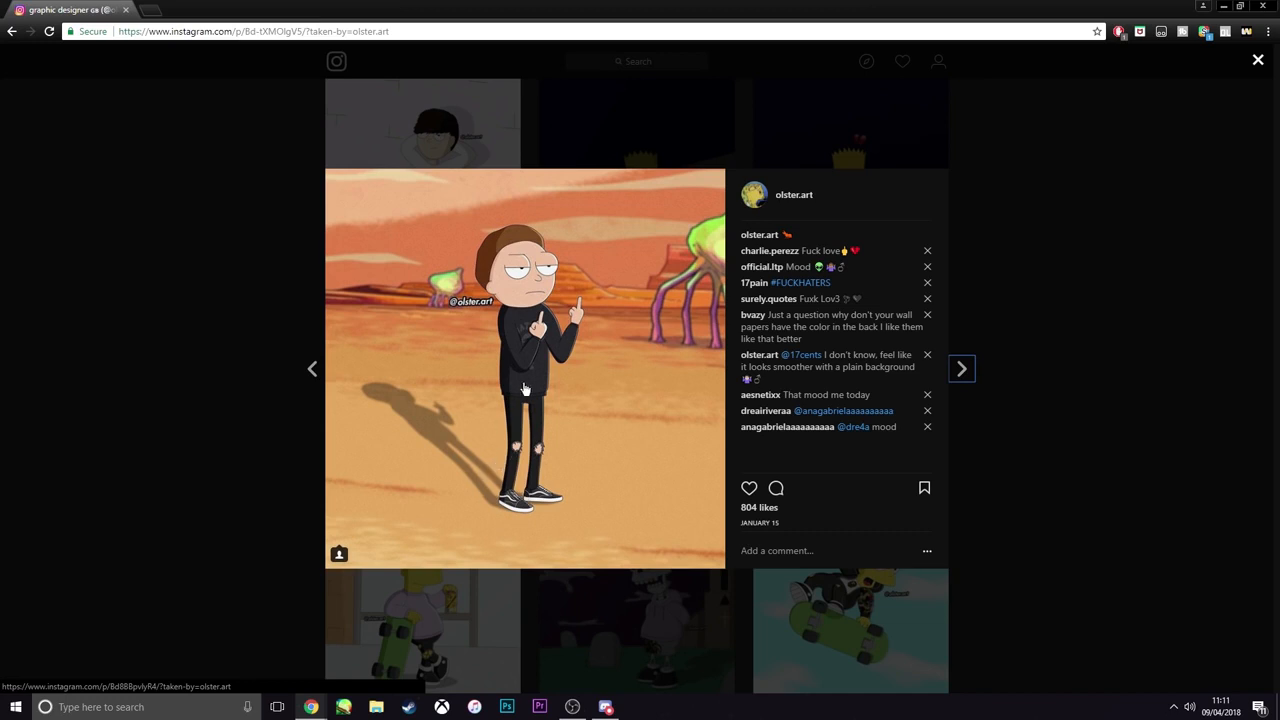
{"action": "left_click", "coordinate": [1012, 407]}
{"action": "left_click", "coordinate": [854, 420]}
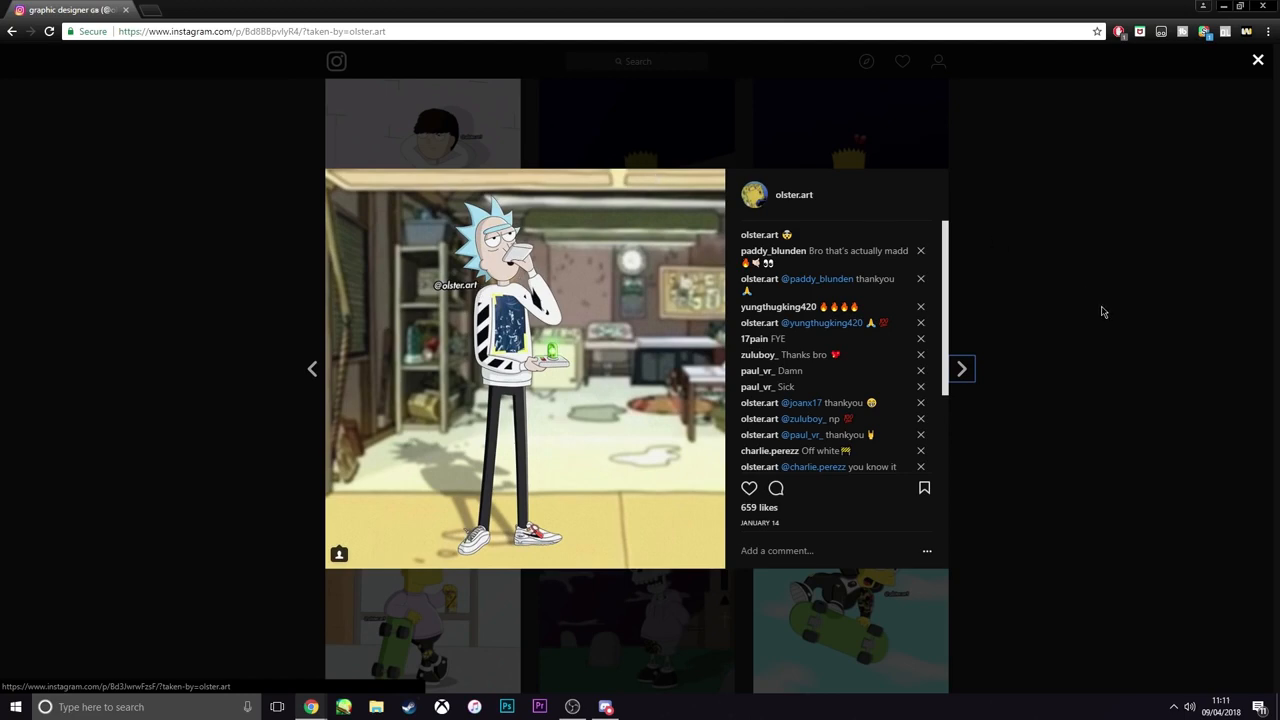
{"action": "left_click", "coordinate": [1103, 314]}
View the skateboarding Bart post and the "waiting for the drop" post further down the profile
{"action": "scroll", "coordinate": [680, 550], "scroll_direction": "down", "scroll_amount": 2}
{"action": "scroll", "coordinate": [676, 545], "scroll_direction": "down", "scroll_amount": 1}
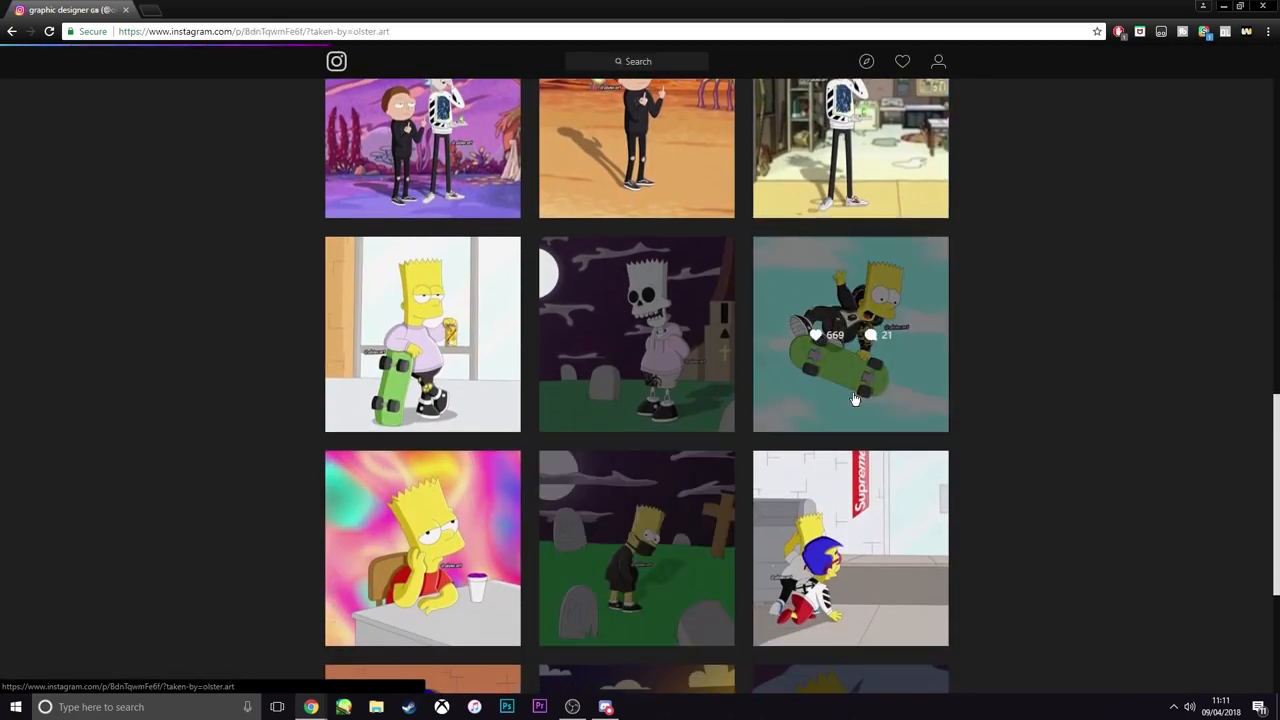
{"action": "left_click", "coordinate": [855, 398]}
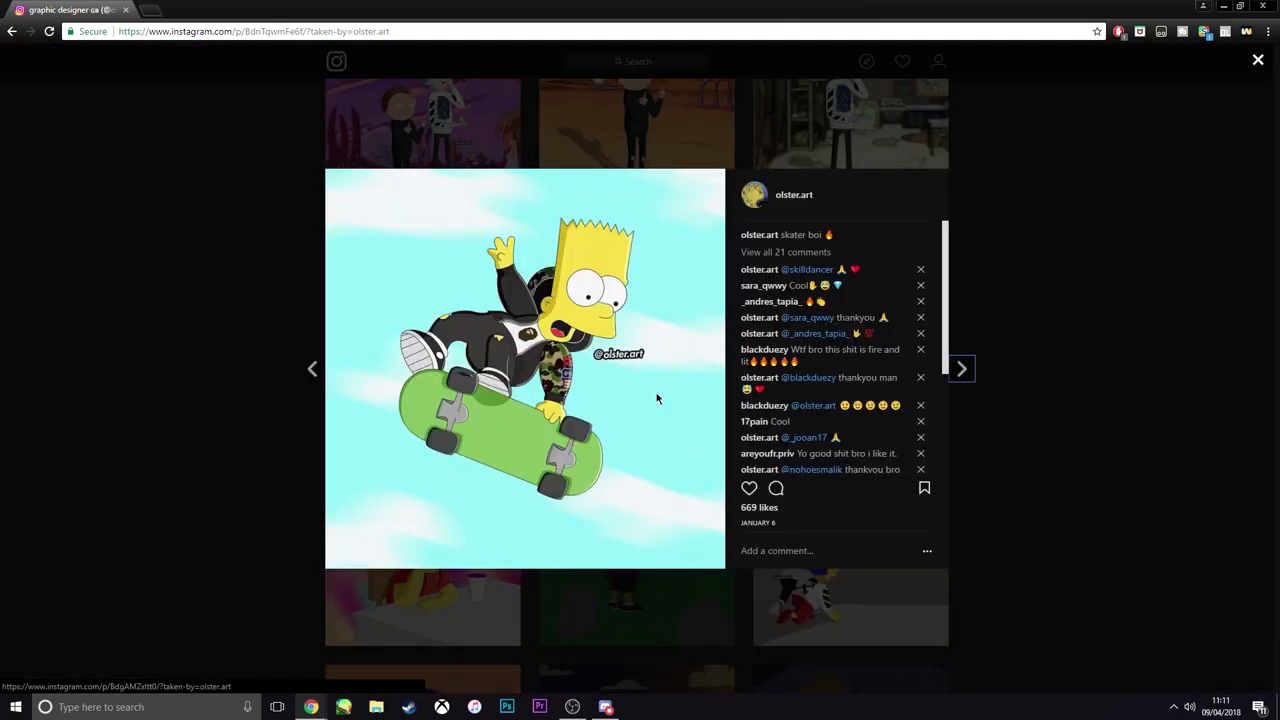
{"action": "left_click", "coordinate": [1065, 575]}
{"action": "left_click", "coordinate": [855, 605]}
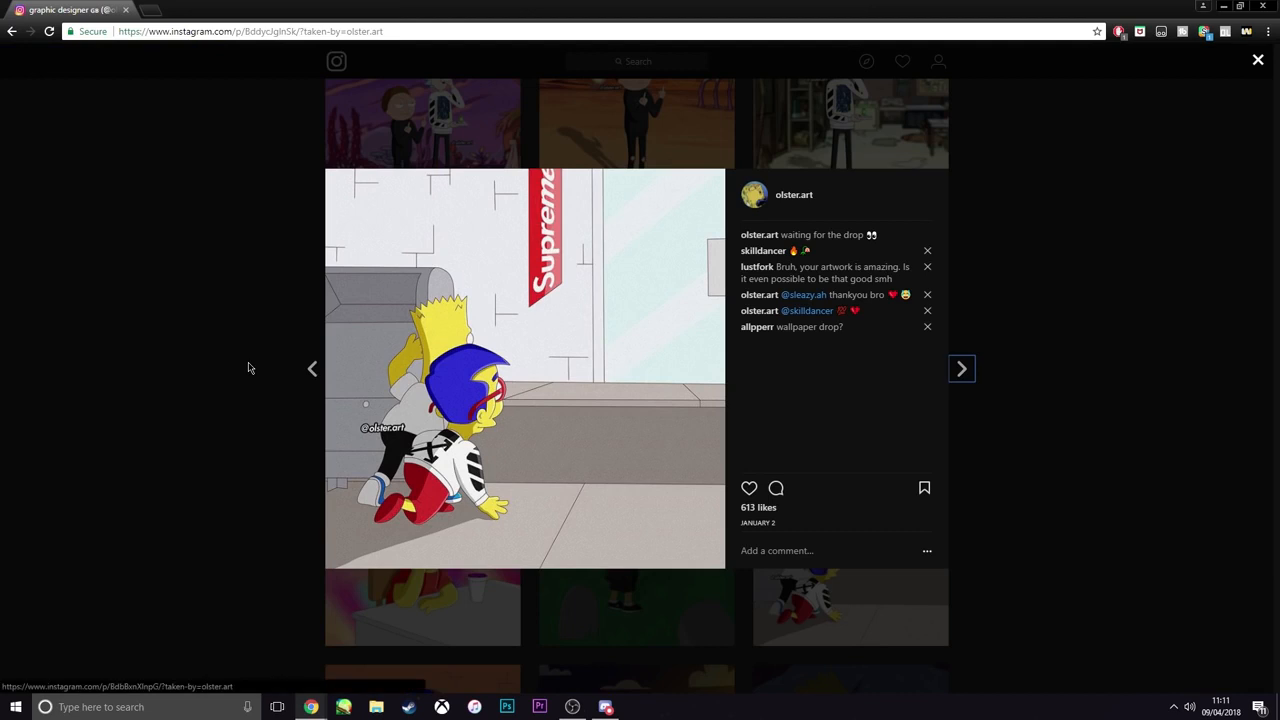
{"action": "left_click", "coordinate": [246, 443]}
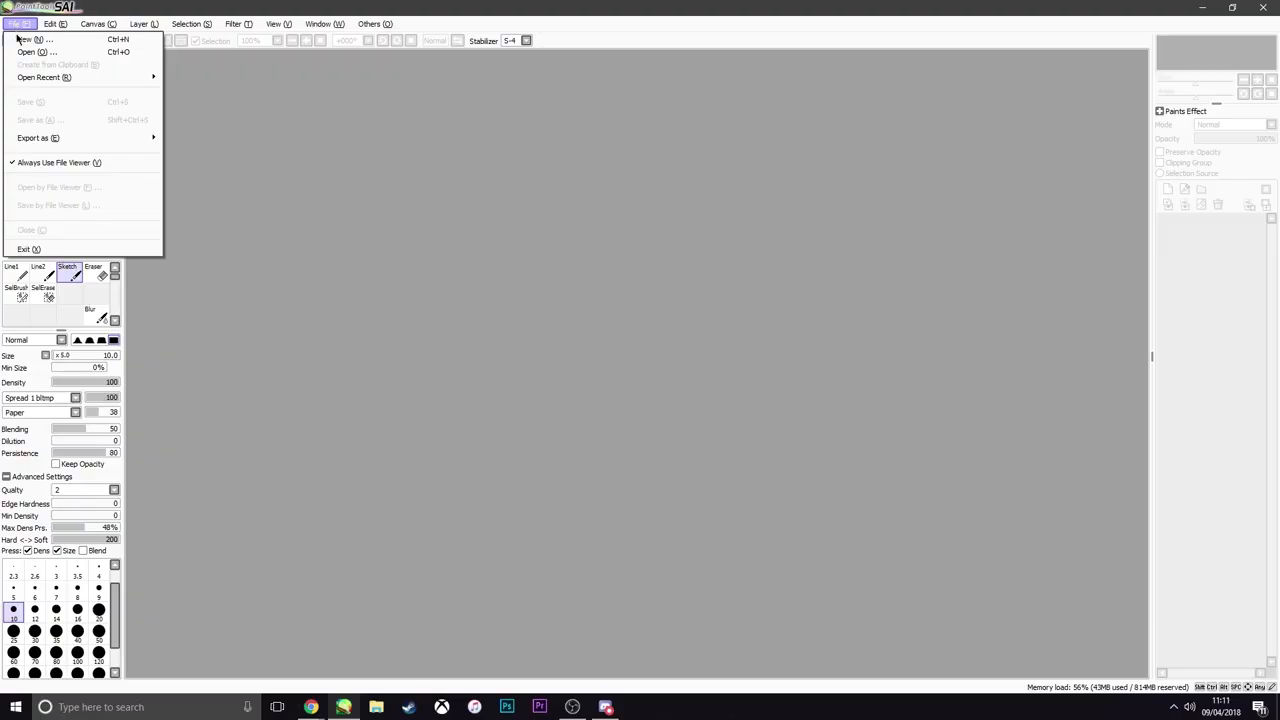
Create a new 3000 x 3000 pixel canvas at 300 pixel/inch in PaintTool SAI
{"action": "left_click", "coordinate": [40, 34]}
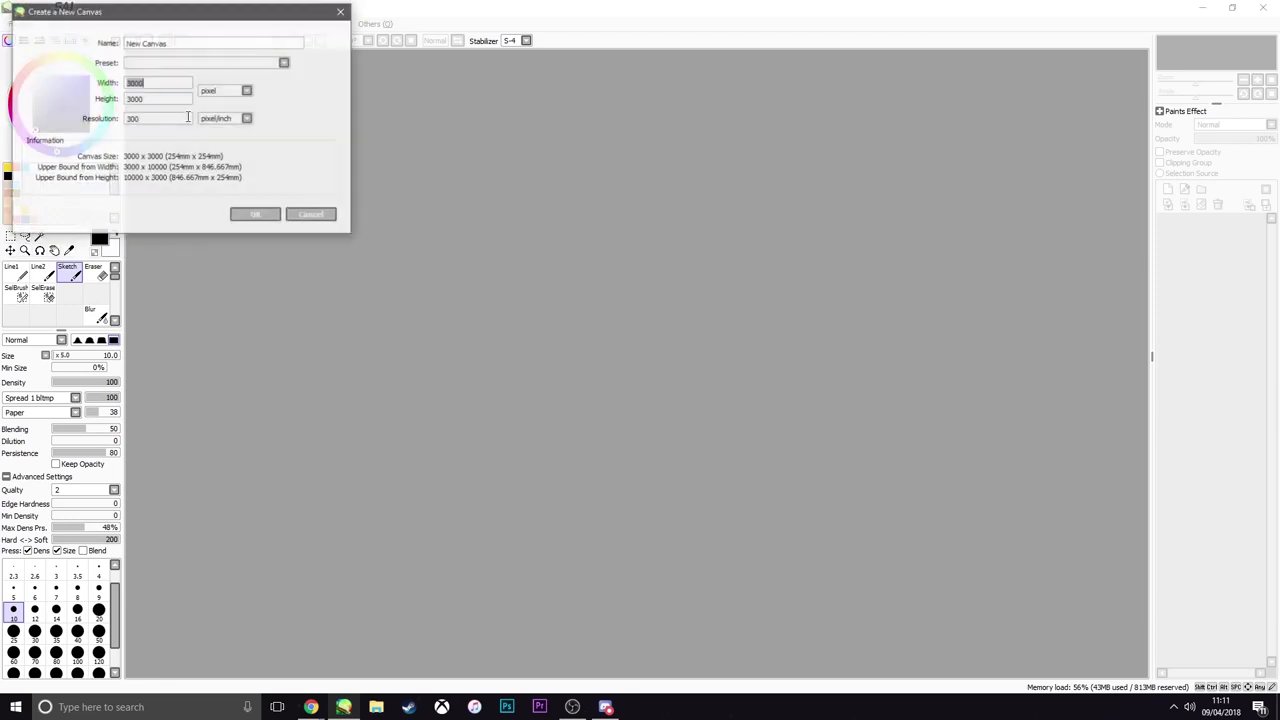
{"action": "left_click", "coordinate": [256, 217]}
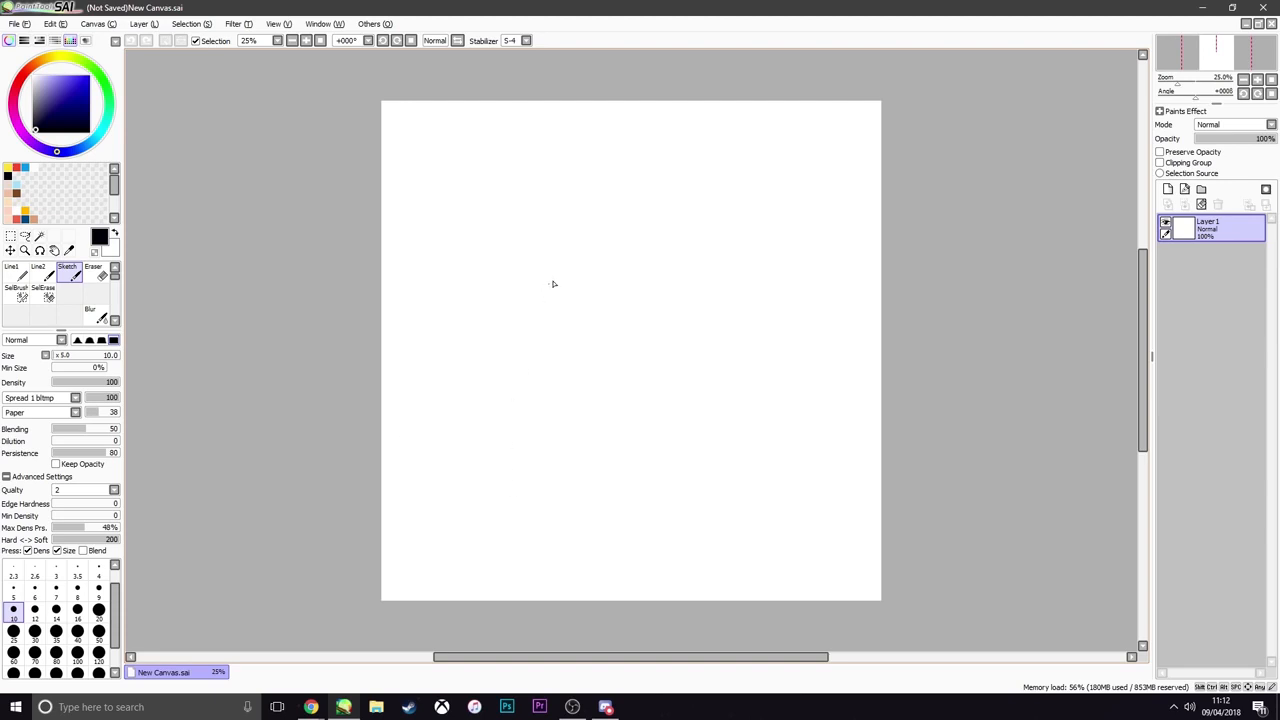
Sketch several curved freehand test strokes on the blank canvas with the Sketch brush at size 10
{"action": "mouse_move", "coordinate": [573, 275]}
{"action": "left_mouse_down"}
{"action": "mouse_move", "coordinate": [559, 345]}
{"action": "mouse_move", "coordinate": [591, 448]}
{"action": "mouse_move", "coordinate": [526, 453]}
{"action": "left_mouse_up"}
{"action": "left_click_drag", "start_coordinate": [682, 233], "coordinate": [674, 349]}
{"action": "mouse_move", "coordinate": [727, 277]}
{"action": "left_mouse_down"}
{"action": "mouse_move", "coordinate": [720, 366]}
{"action": "mouse_move", "coordinate": [692, 396]}
{"action": "left_mouse_up"}
{"action": "left_click_drag", "start_coordinate": [728, 300], "coordinate": [676, 440]}
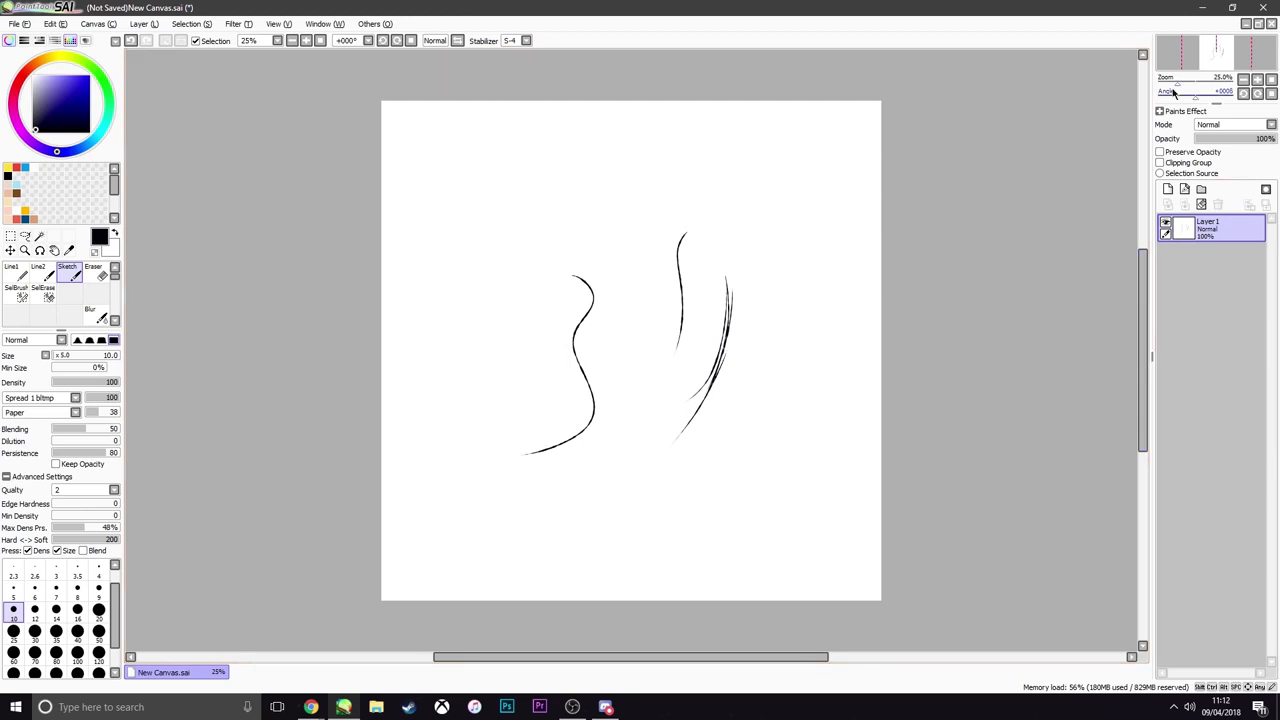
Add a new layer and delete Layer1 holding the test strokes
{"action": "left_click", "coordinate": [1183, 189]}
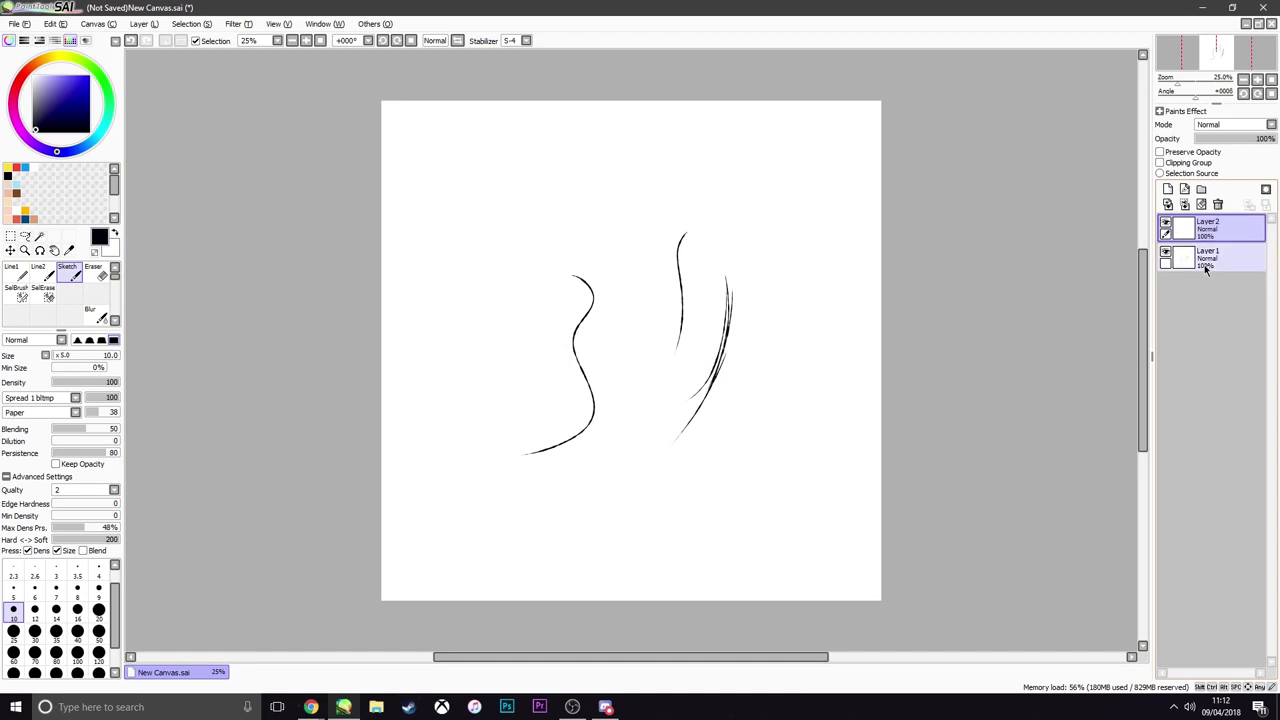
{"action": "left_click", "coordinate": [1204, 264]}
{"action": "left_click", "coordinate": [1217, 204]}
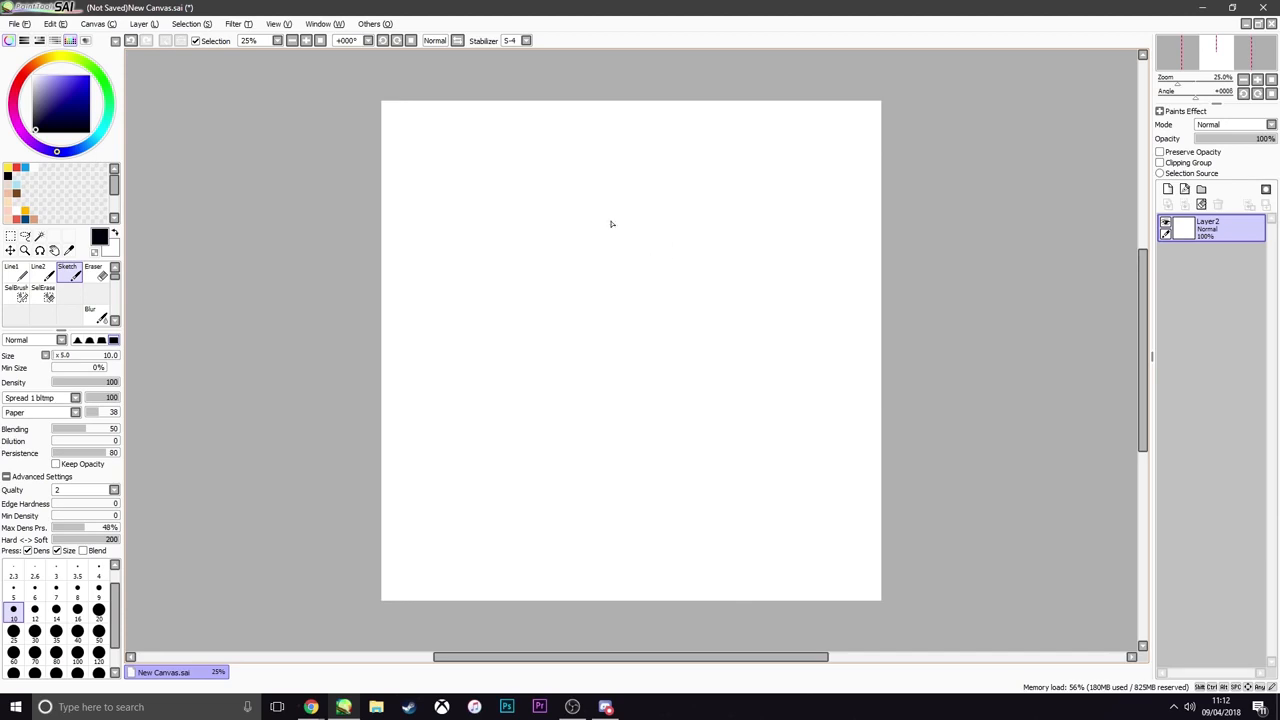
Draw short freehand test strokes on the empty layer and undo them
{"action": "mouse_move", "coordinate": [603, 201]}
{"action": "left_mouse_down"}
{"action": "mouse_move", "coordinate": [609, 320]}
{"action": "mouse_move", "coordinate": [603, 204]}
{"action": "left_mouse_up"}
{"action": "left_click_drag", "start_coordinate": [613, 291], "coordinate": [609, 405]}
{"action": "key", "text": "ctrl+z"}
{"action": "key", "text": "ctrl+z"}
{"action": "key", "text": "ctrl+z"}
{"action": "key", "text": "ctrl+z"}
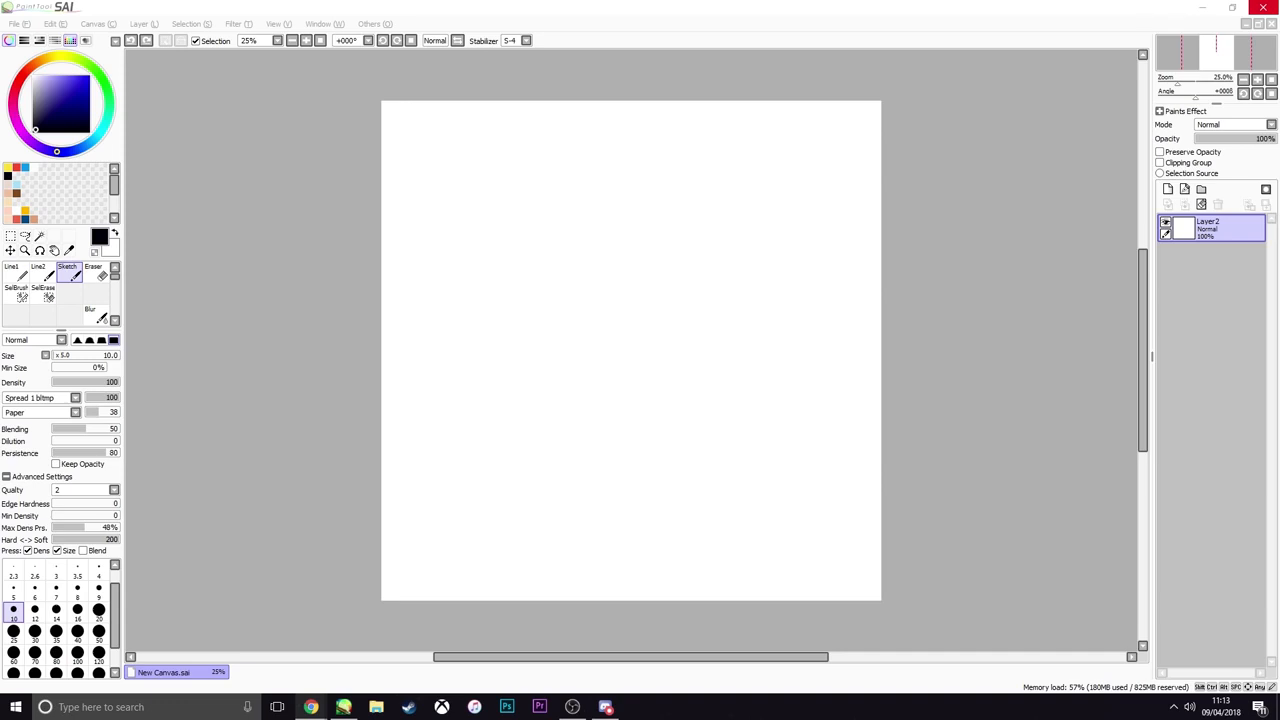
Search for "finn the human" in a new Chrome tab and show the image results
{"action": "left_click_drag", "start_coordinate": [1279, 77], "coordinate": [400, 14]}
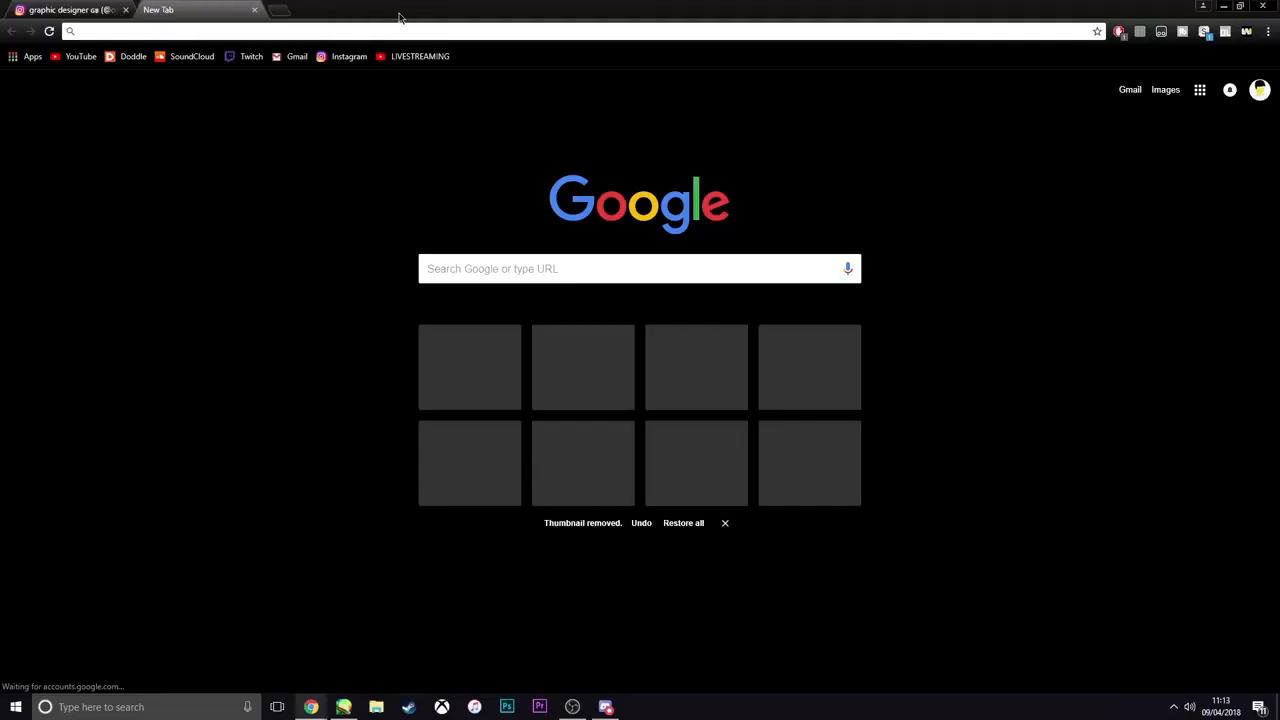
{"action": "left_click", "coordinate": [205, 32]}
{"action": "type", "text": "finn the"}
{"action": "key", "text": "Down"}
{"action": "key", "text": "Down"}
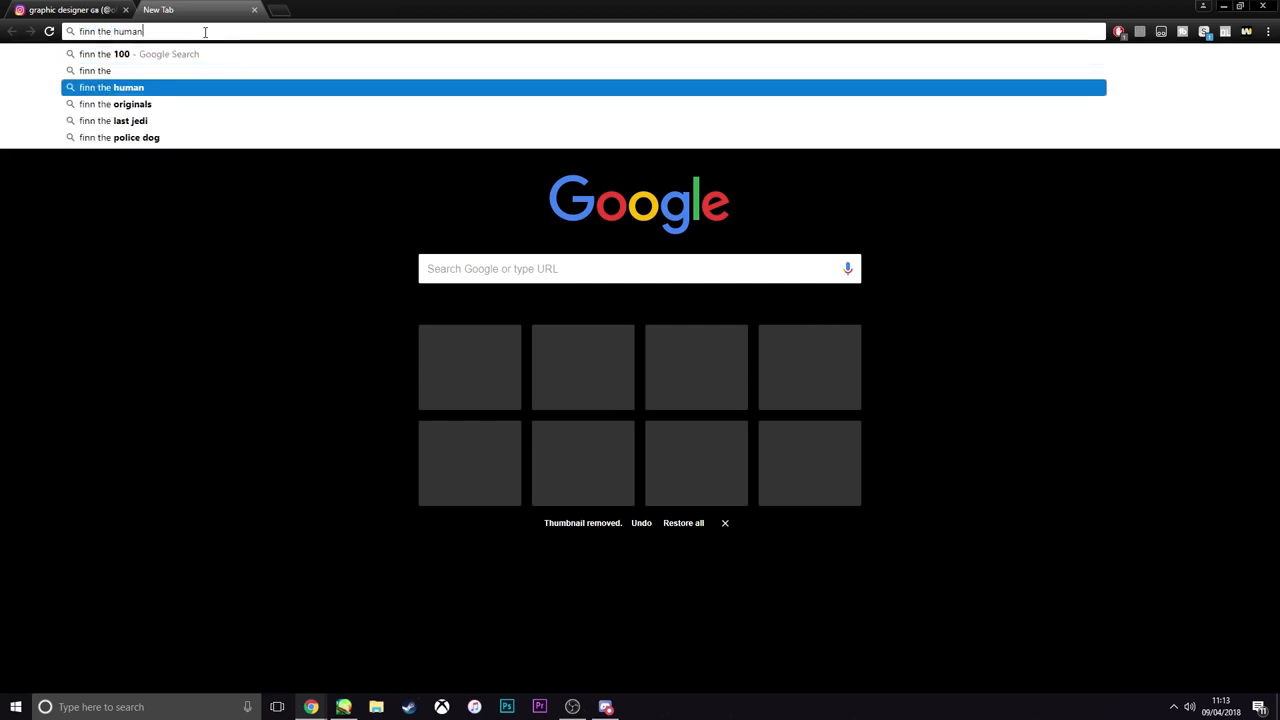
{"action": "key", "text": "Return"}
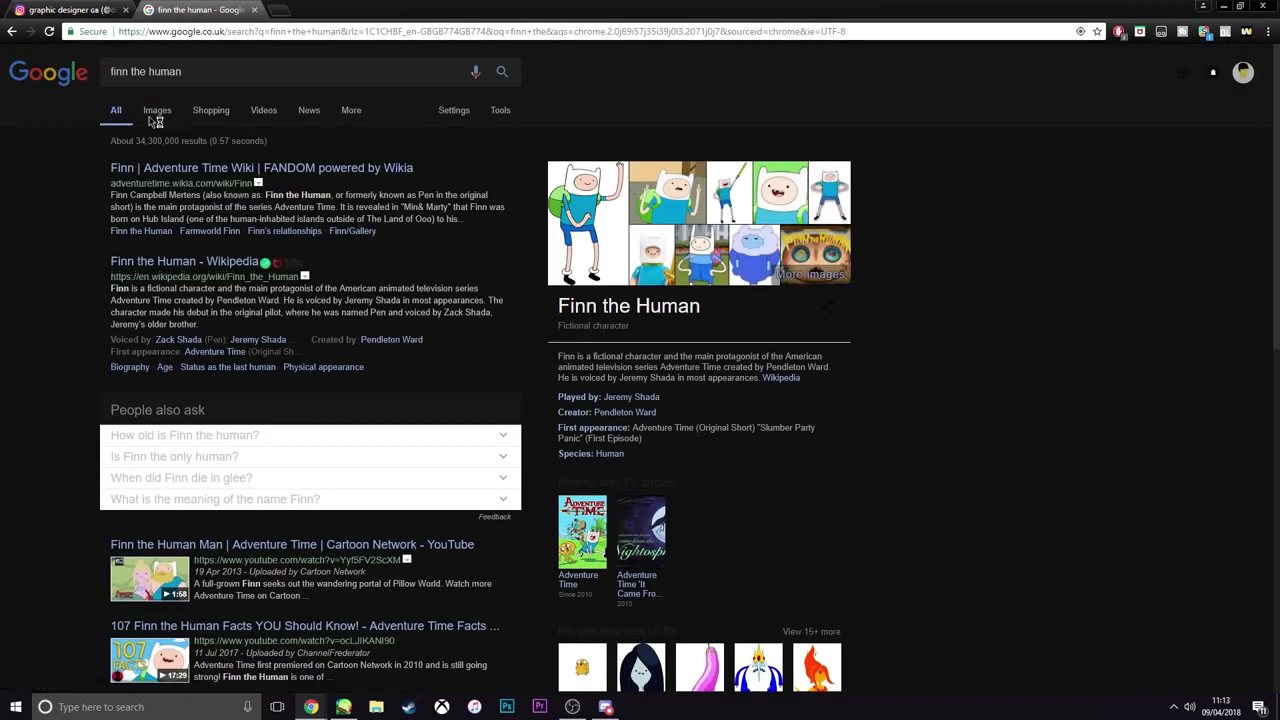
{"action": "left_click", "coordinate": [155, 118]}
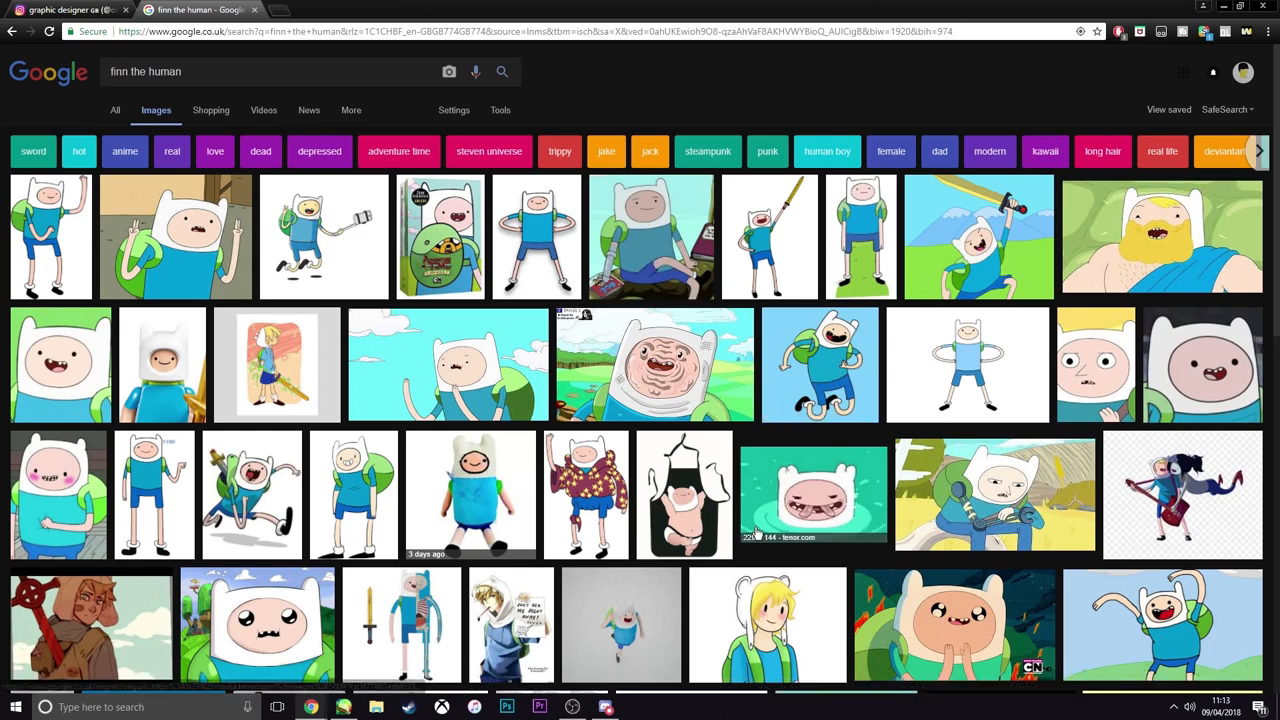
Browse the Finn the Human image results for a suitable reference picture to draw from
{"action": "scroll", "coordinate": [335, 490], "scroll_direction": "down", "scroll_amount": 1}
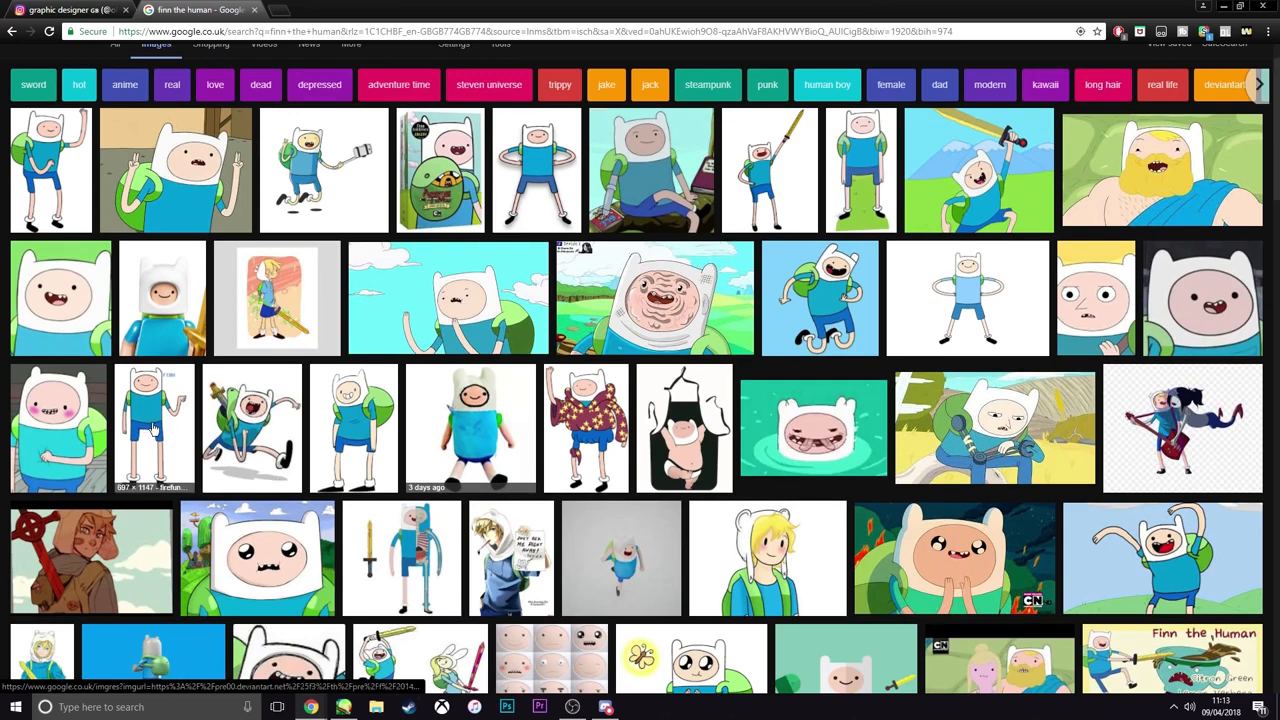
{"action": "scroll", "coordinate": [155, 432], "scroll_direction": "down", "scroll_amount": 2}
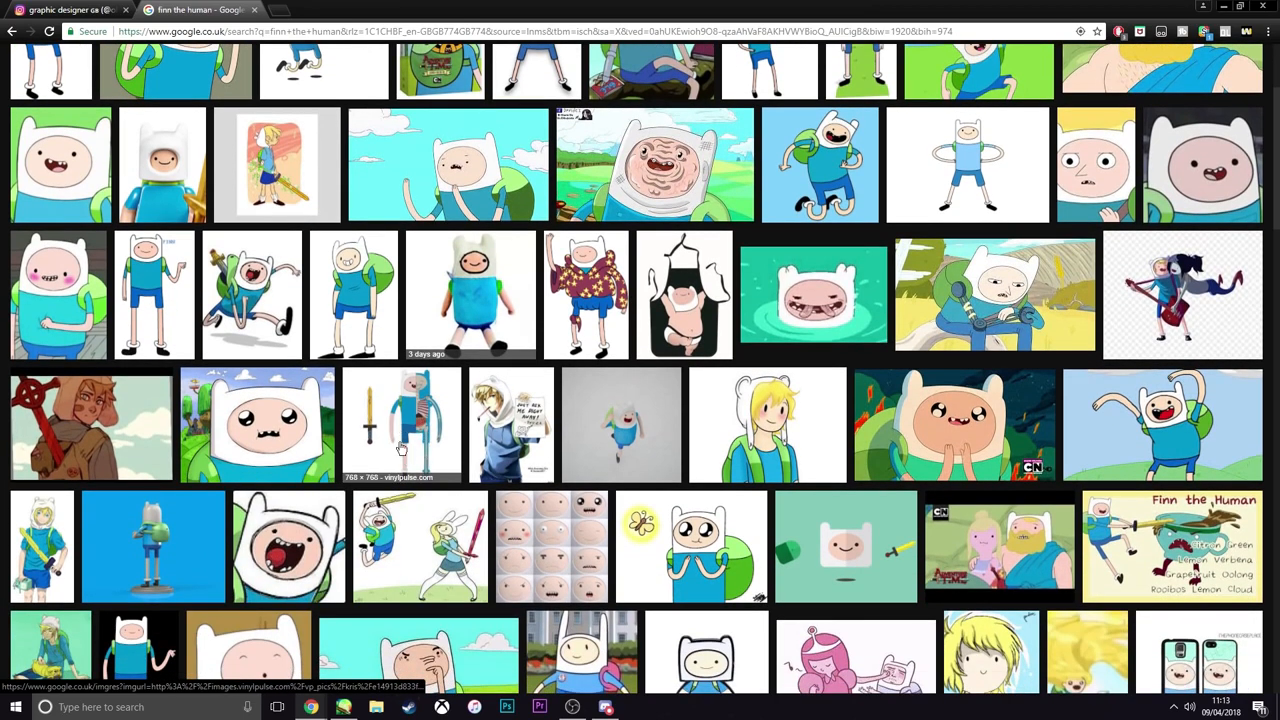
{"action": "right_click", "coordinate": [402, 403]}
{"action": "left_click", "coordinate": [489, 3]}
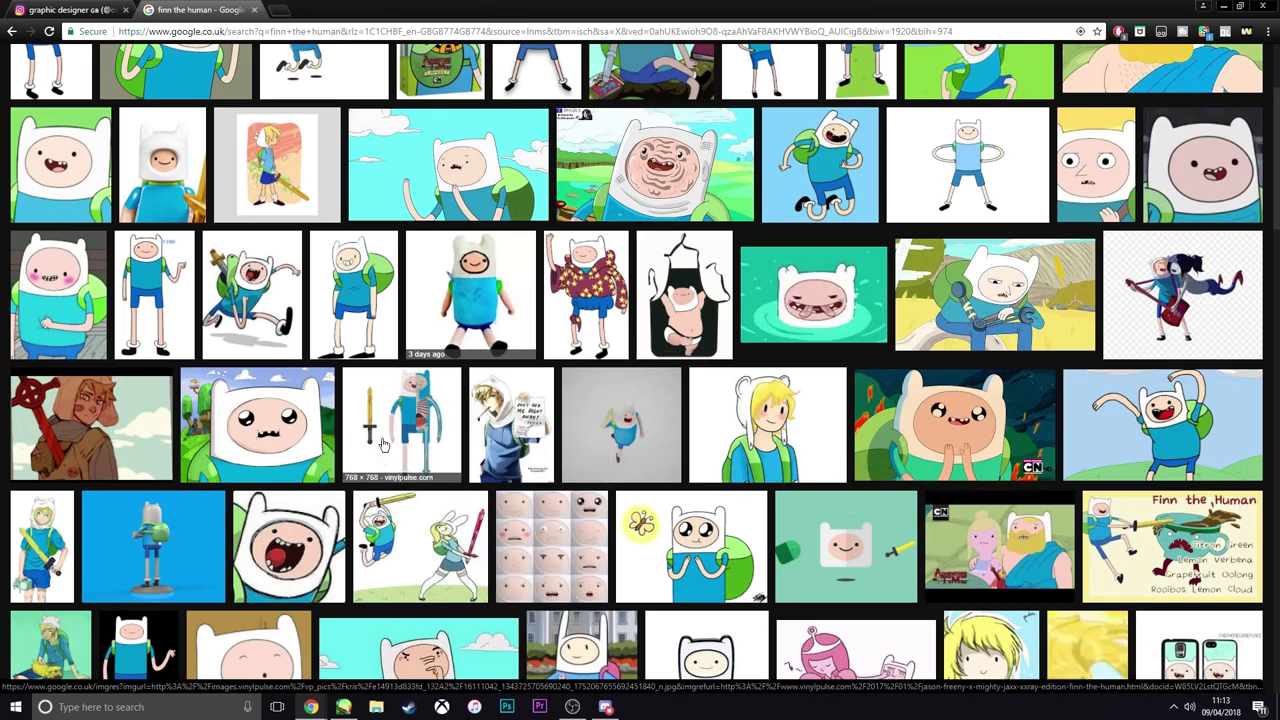
{"action": "scroll", "coordinate": [401, 418], "scroll_direction": "down", "scroll_amount": 3}
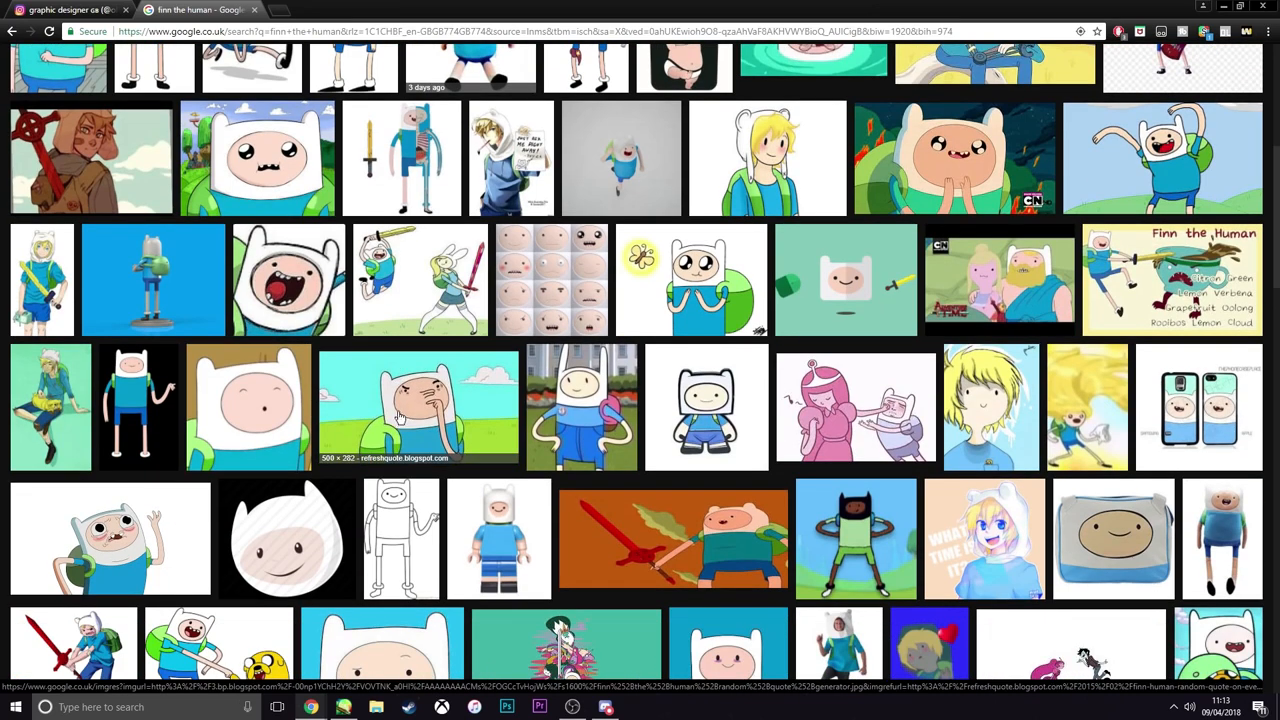
{"action": "scroll", "coordinate": [398, 395], "scroll_direction": "down", "scroll_amount": 2}
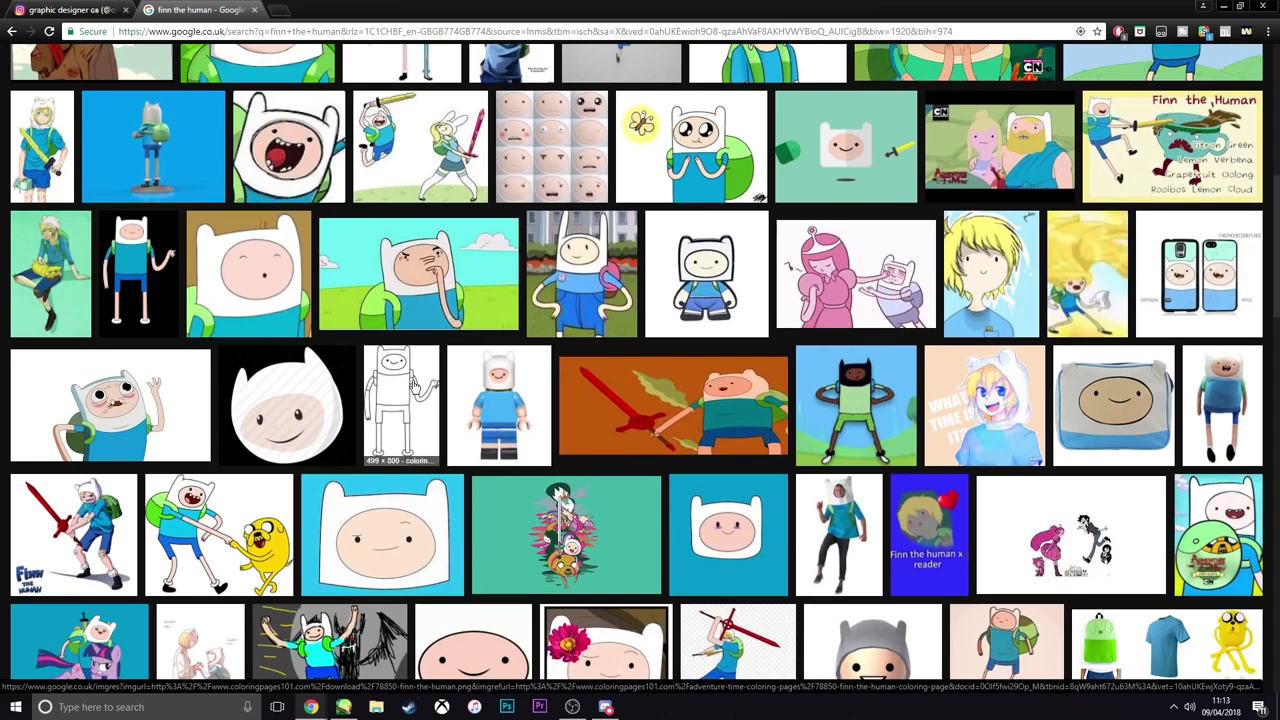
{"action": "scroll", "coordinate": [640, 440], "scroll_direction": "down", "scroll_amount": 3}
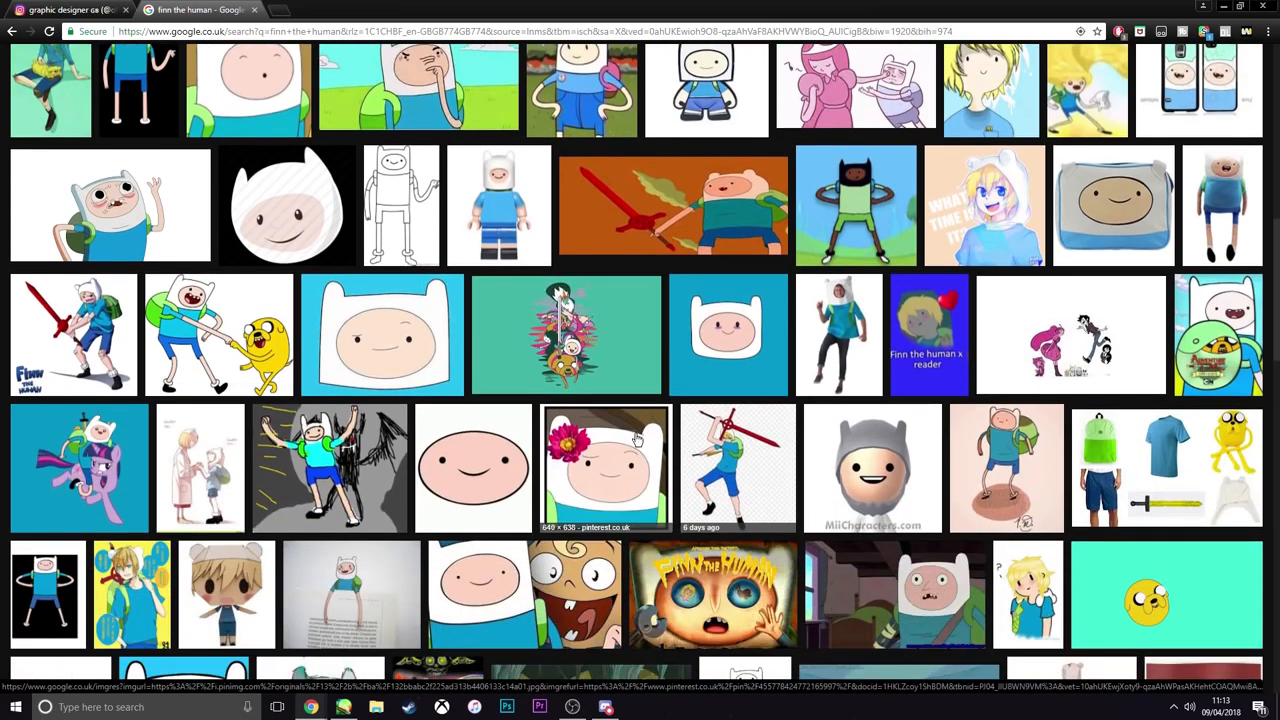
{"action": "scroll", "coordinate": [645, 450], "scroll_direction": "down", "scroll_amount": 5}
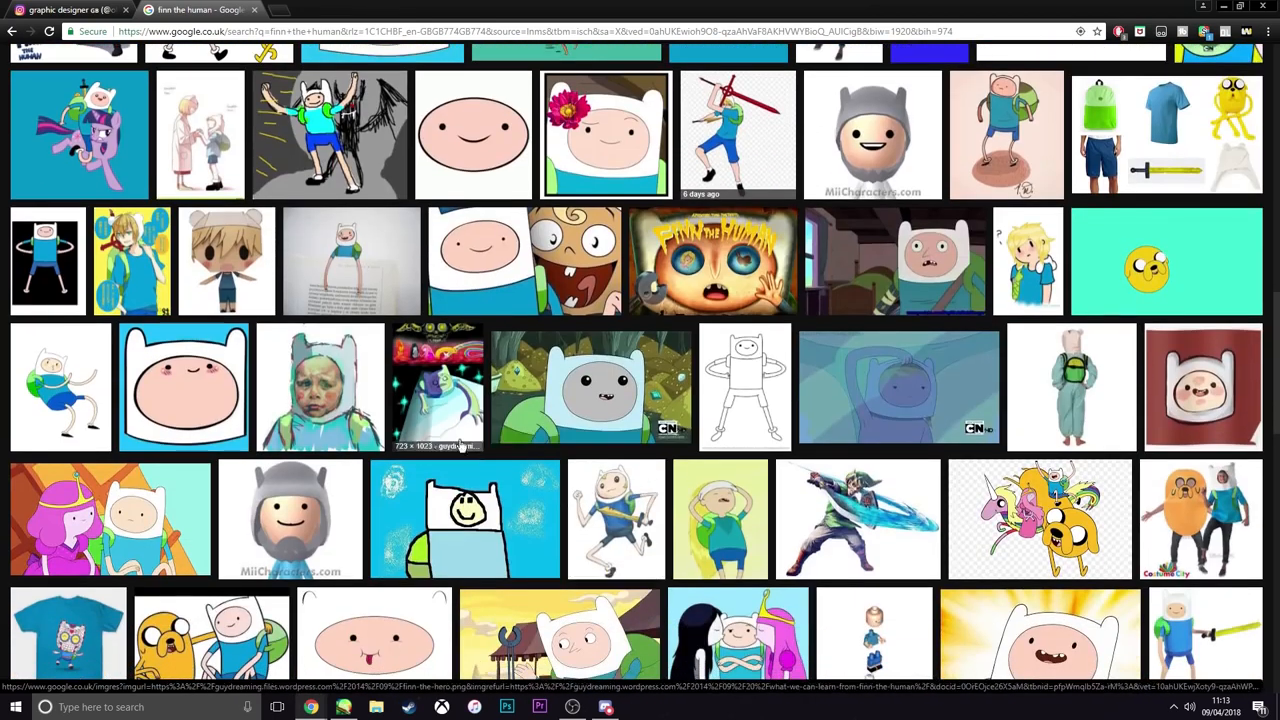
{"action": "scroll", "coordinate": [720, 489], "scroll_direction": "down", "scroll_amount": 1}
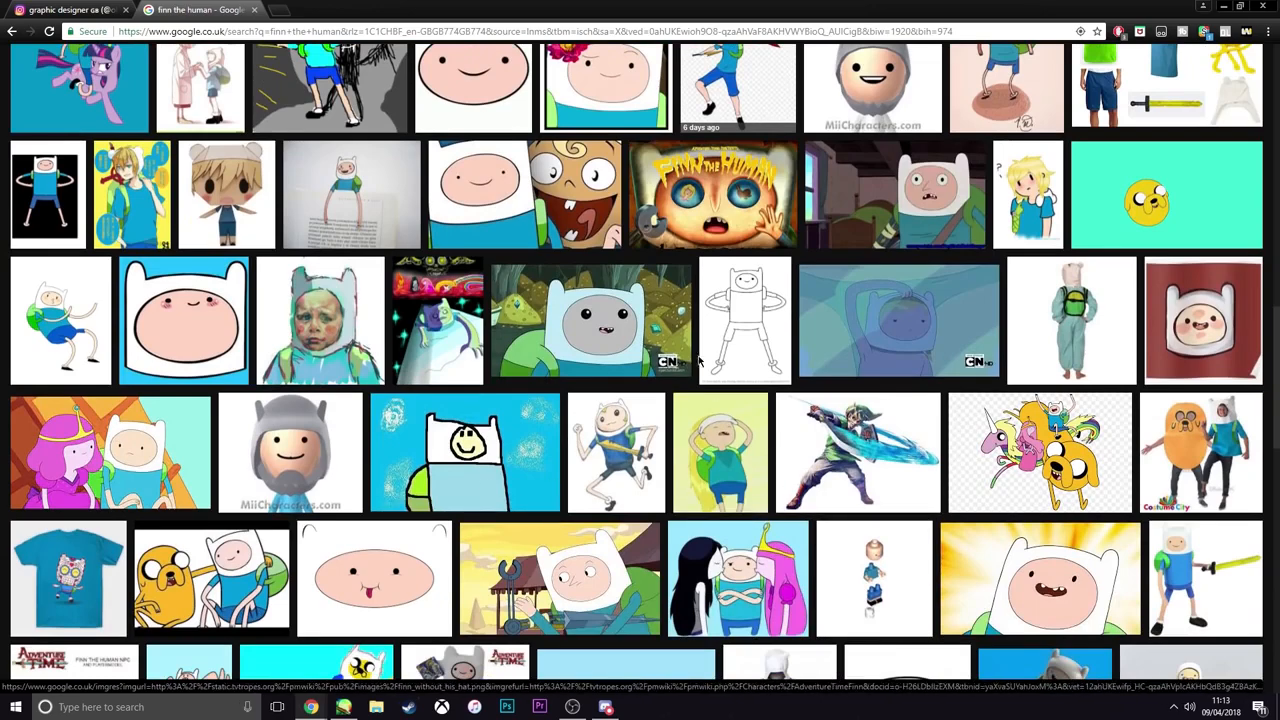
{"action": "scroll", "coordinate": [785, 440], "scroll_direction": "down", "scroll_amount": 3}
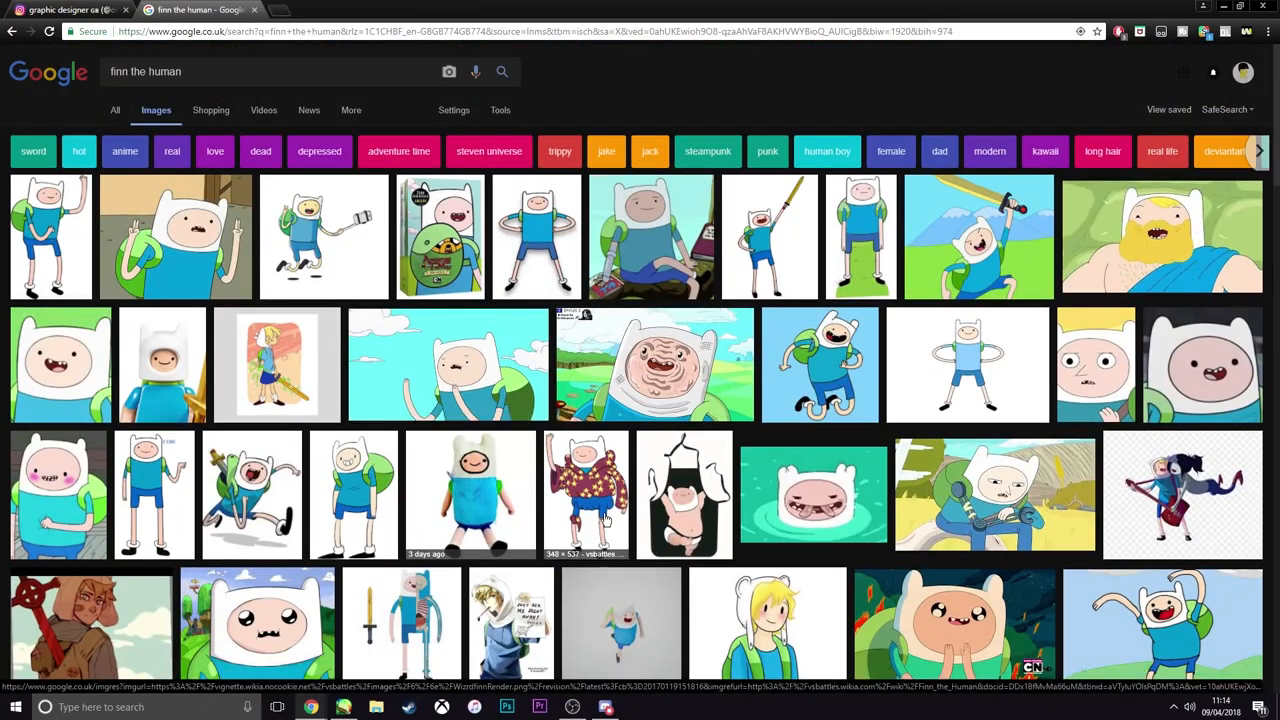
{"action": "scroll", "coordinate": [605, 517], "scroll_direction": "down", "scroll_amount": 10}
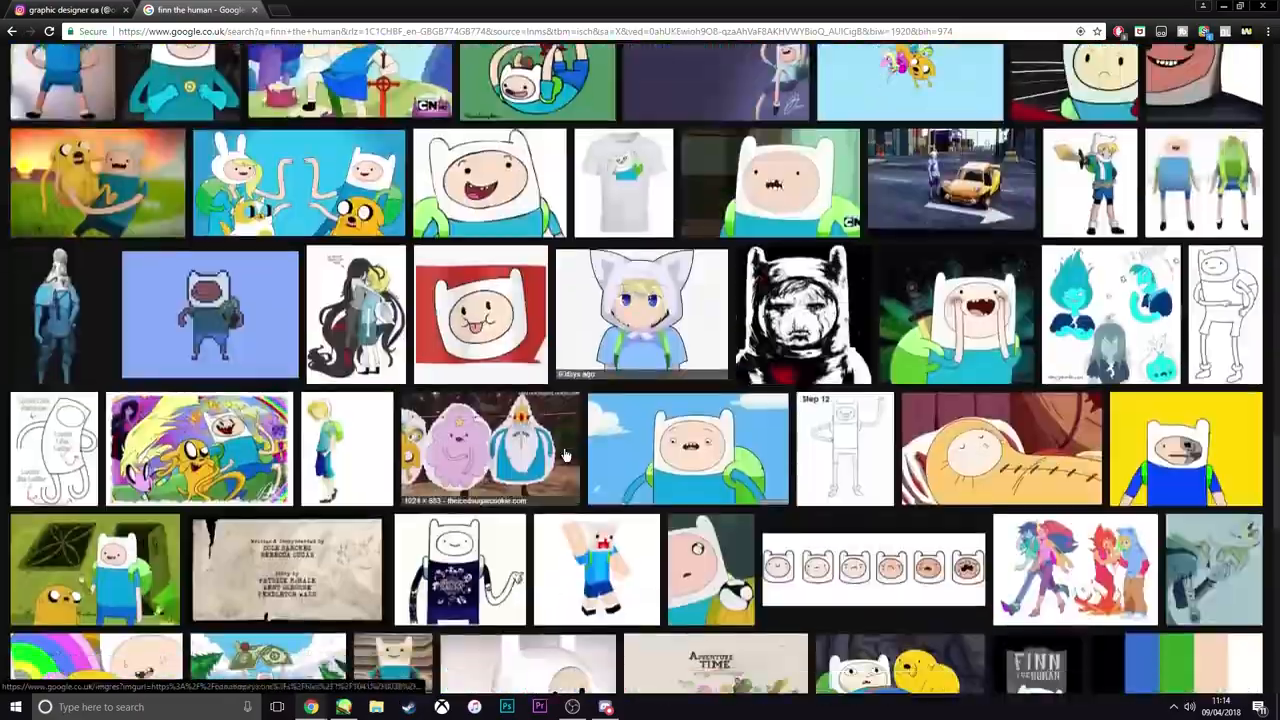
{"action": "scroll", "coordinate": [565, 455], "scroll_direction": "down", "scroll_amount": 15}
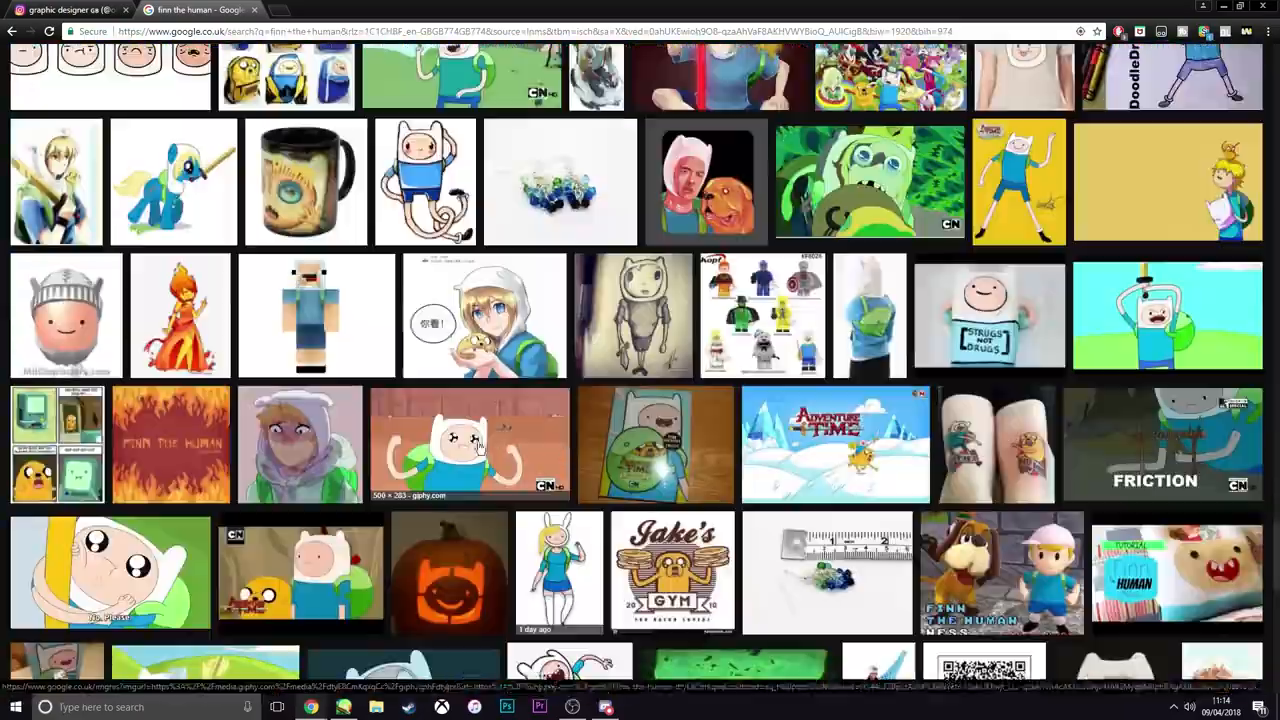
Find the wallpaper of Finn and Jake gliding beneath a torn banknote in the search results and copy the image
{"action": "left_click", "coordinate": [478, 447]}
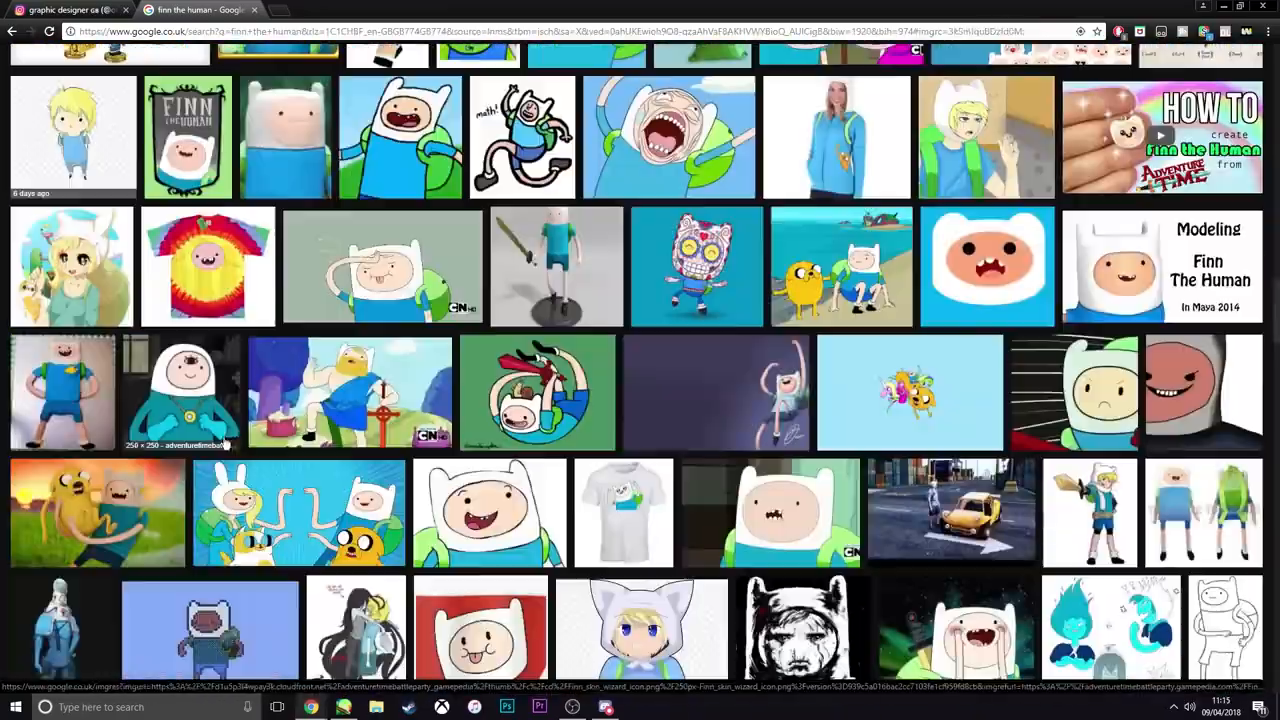
{"action": "scroll", "coordinate": [225, 445], "scroll_direction": "up", "scroll_amount": 3}
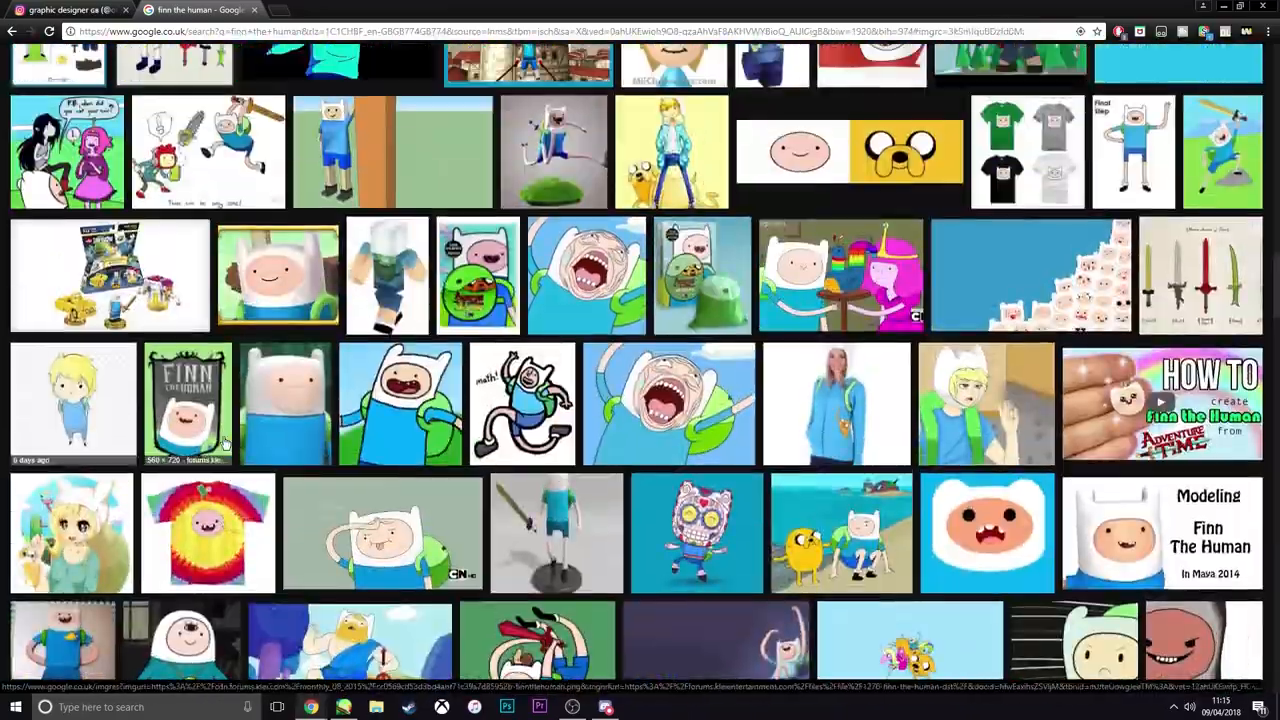
{"action": "scroll", "coordinate": [225, 445], "scroll_direction": "up", "scroll_amount": 5}
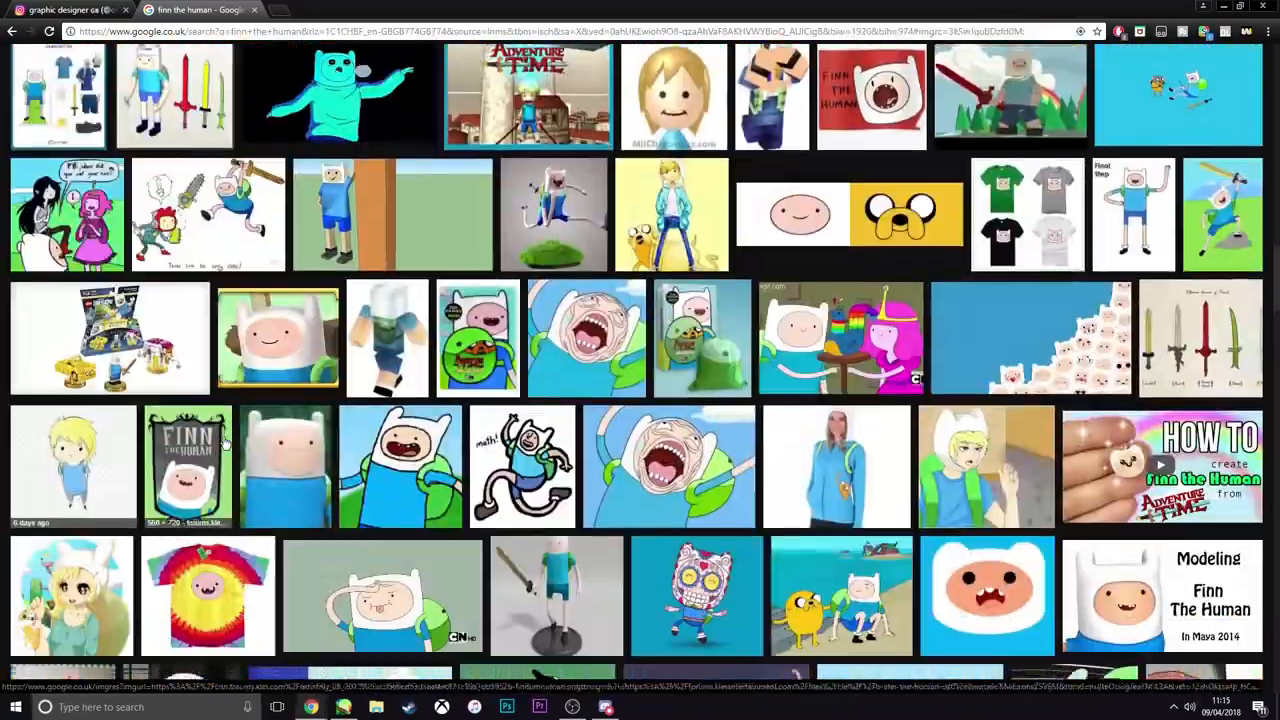
{"action": "scroll", "coordinate": [225, 445], "scroll_direction": "down", "scroll_amount": 7}
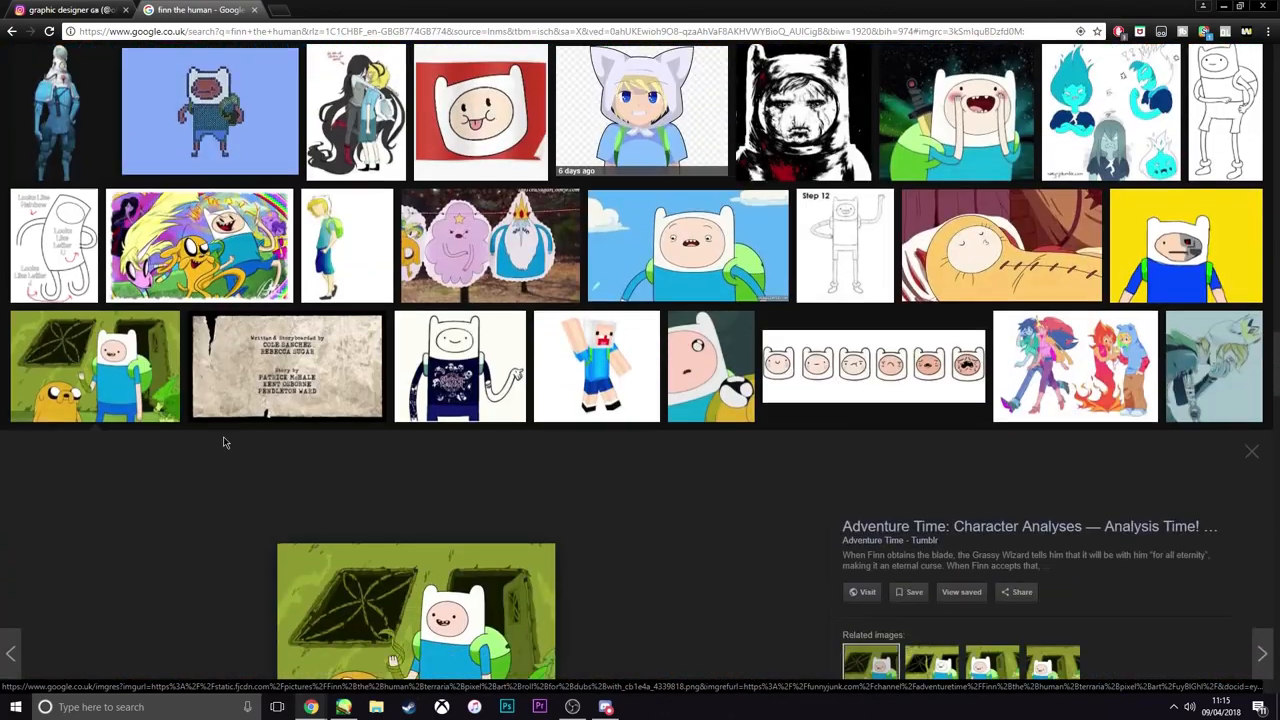
{"action": "scroll", "coordinate": [223, 442], "scroll_direction": "down", "scroll_amount": 4}
{"action": "left_click", "coordinate": [300, 510]}
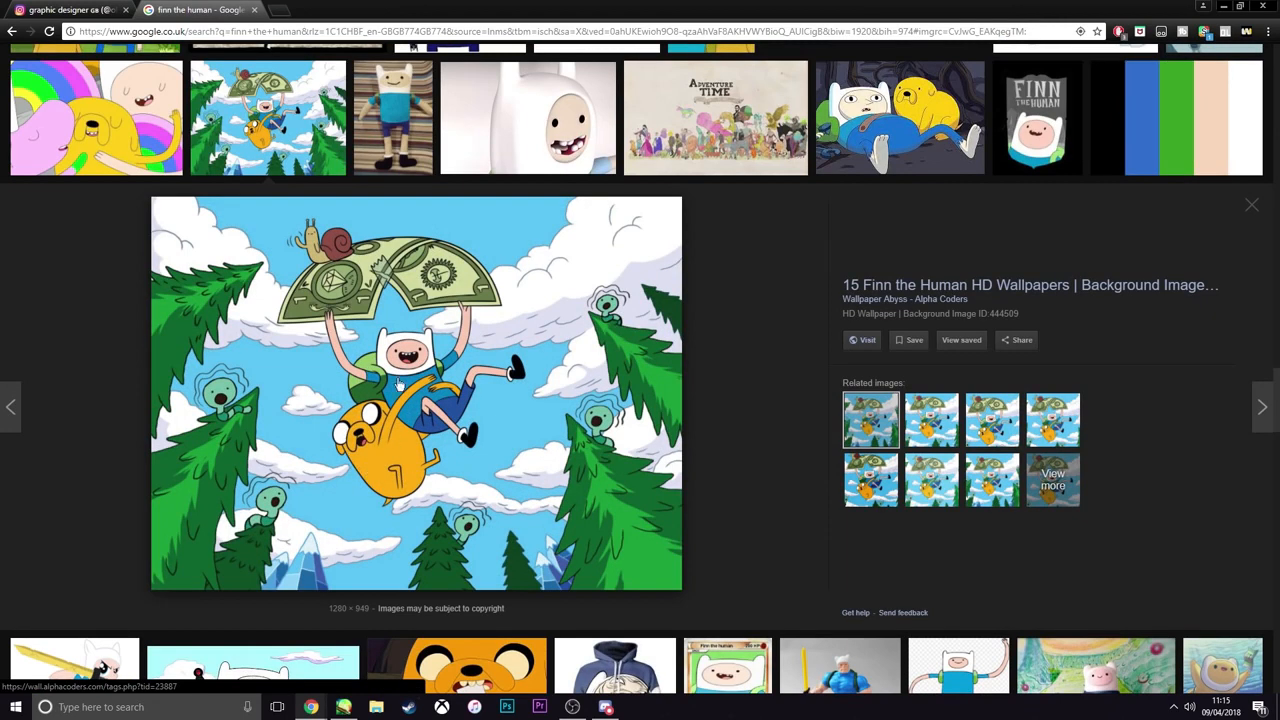
{"action": "right_click", "coordinate": [373, 441]}
{"action": "left_click", "coordinate": [420, 573]}
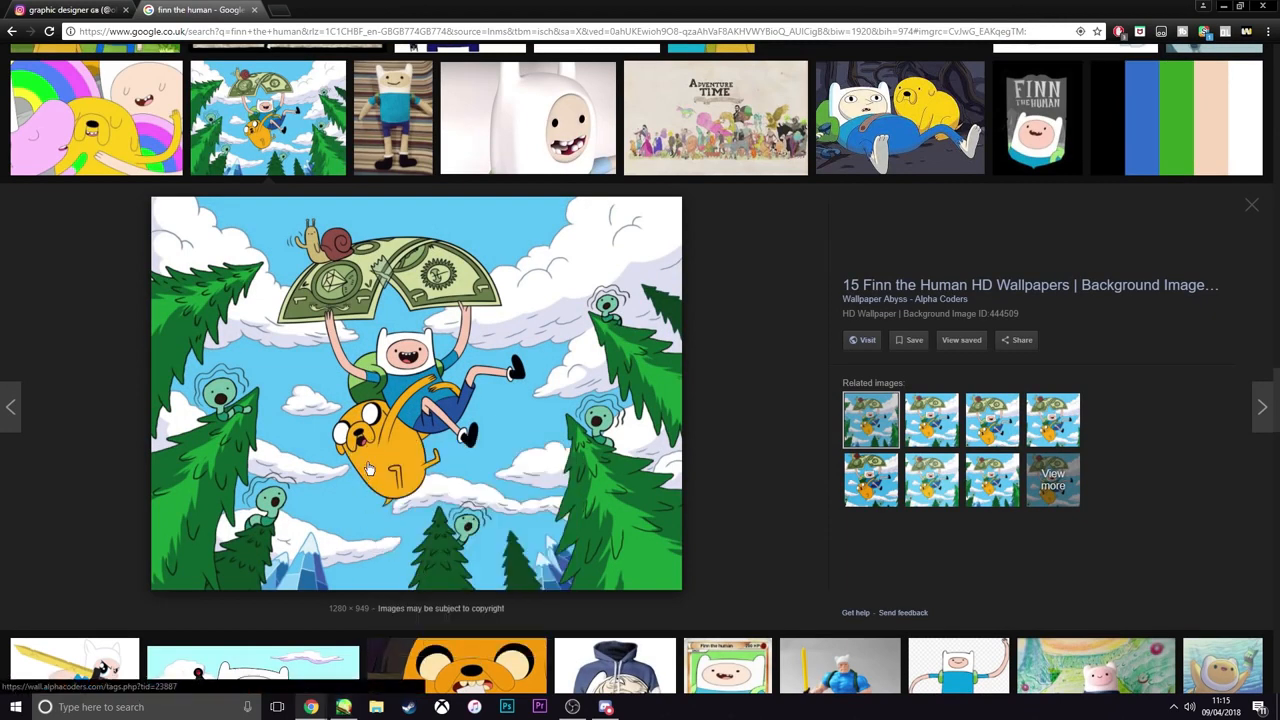
Switch to PaintTool SAI, paste the copied picture, and scale and position it to cover the whole canvas with Finn near the centre
{"action": "left_click", "coordinate": [343, 707]}
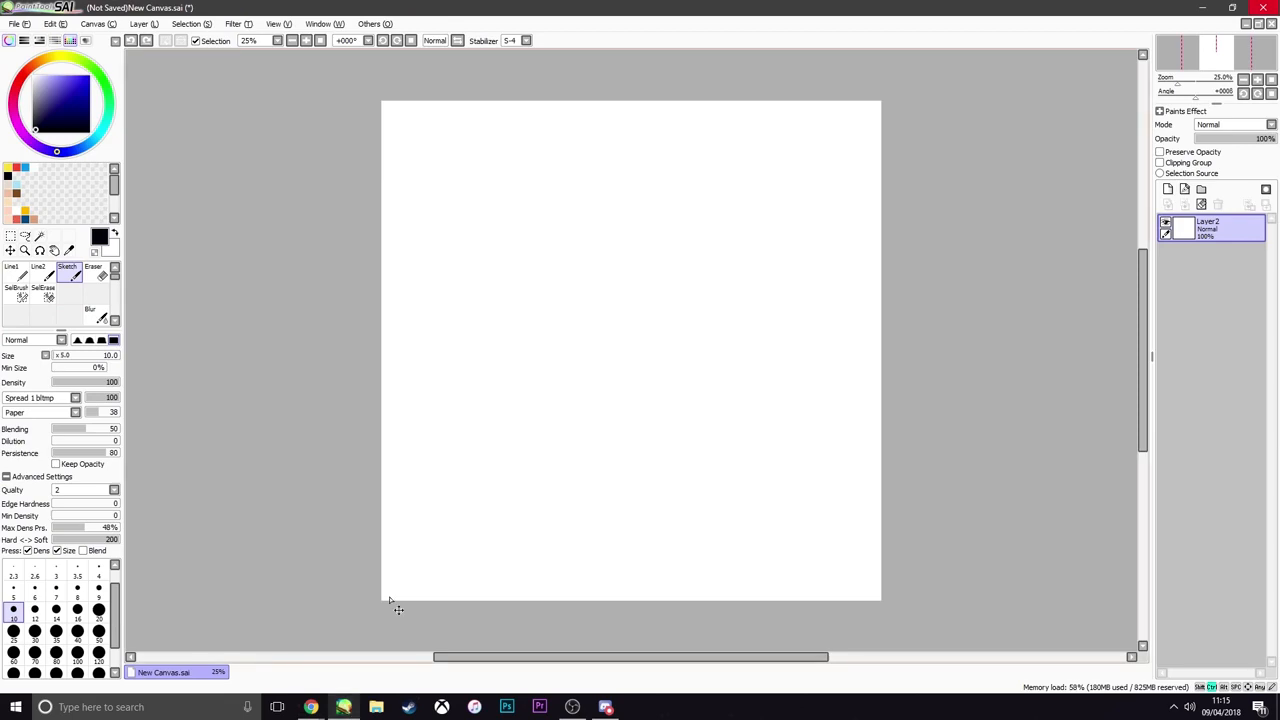
{"action": "key", "text": "ctrl+v"}
{"action": "key", "text": "ctrl+t"}
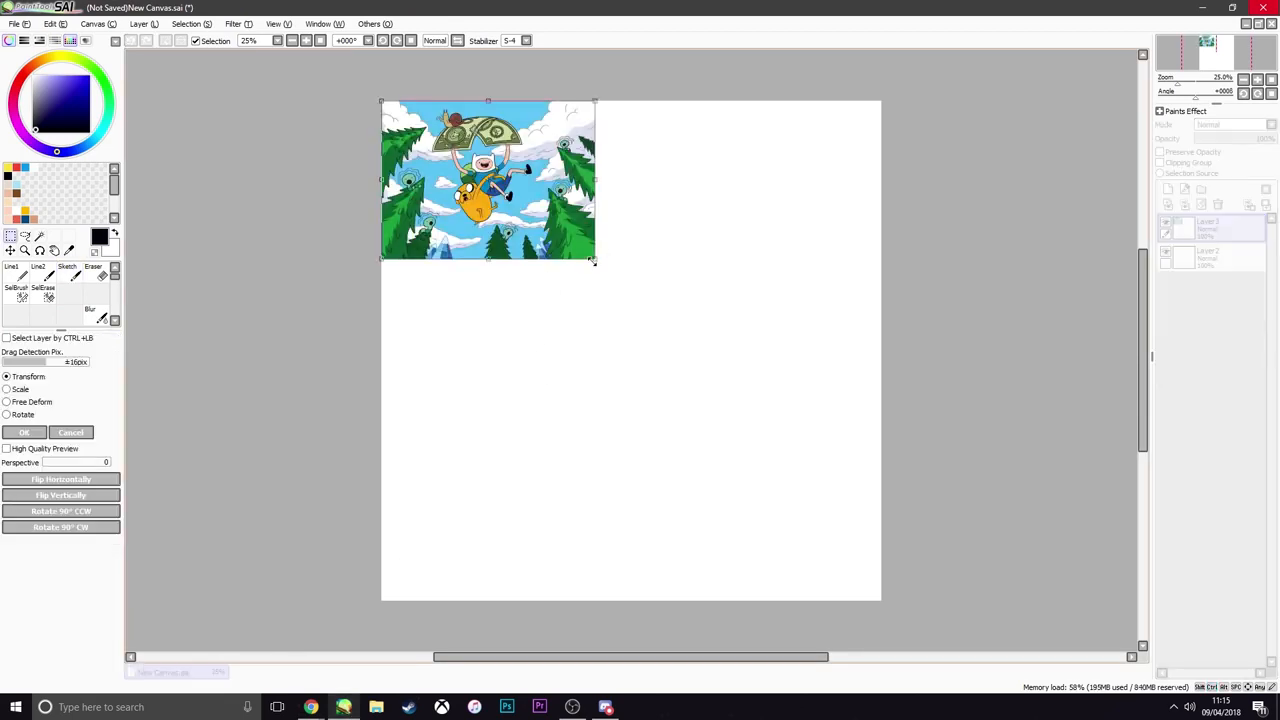
{"action": "left_click_drag", "start_coordinate": [593, 260], "coordinate": [1271, 686]}
{"action": "left_click_drag", "start_coordinate": [850, 561], "coordinate": [684, 549]}
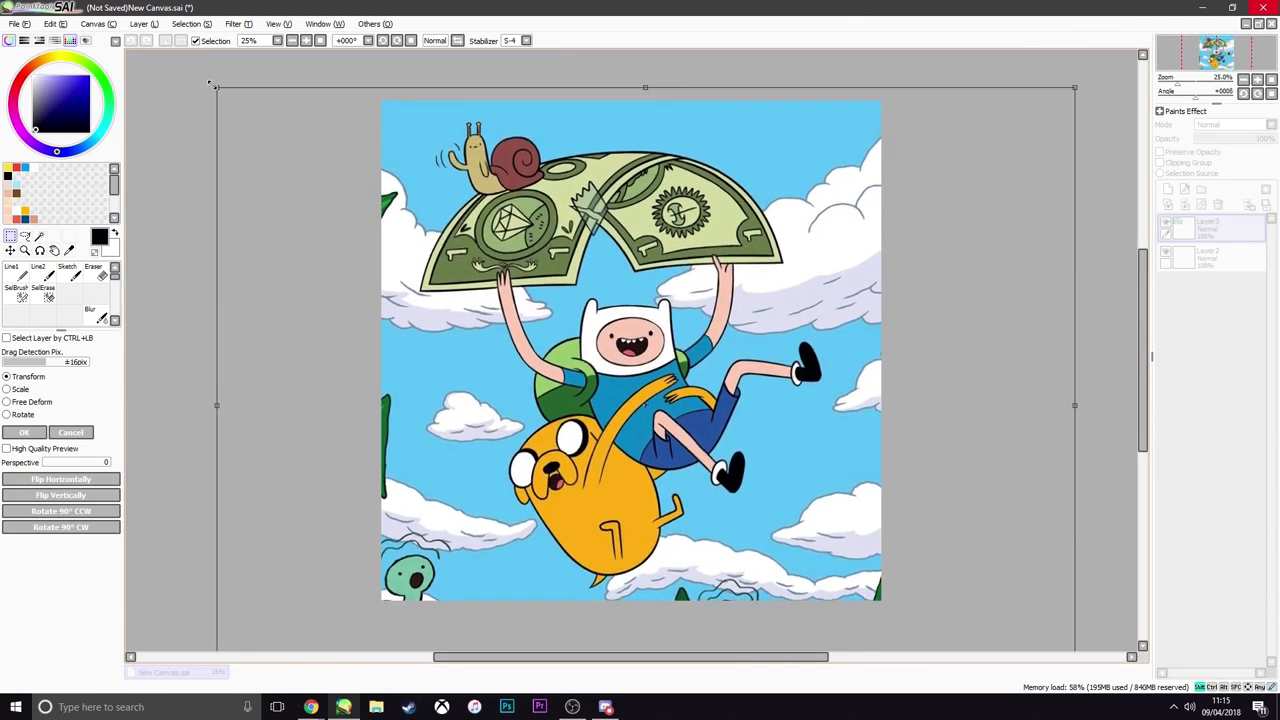
{"action": "left_click_drag", "start_coordinate": [212, 85], "coordinate": [235, 100]}
{"action": "mouse_move", "coordinate": [369, 199]}
{"action": "left_mouse_down"}
{"action": "mouse_move", "coordinate": [360, 189]}
{"action": "mouse_move", "coordinate": [372, 190]}
{"action": "left_mouse_up"}
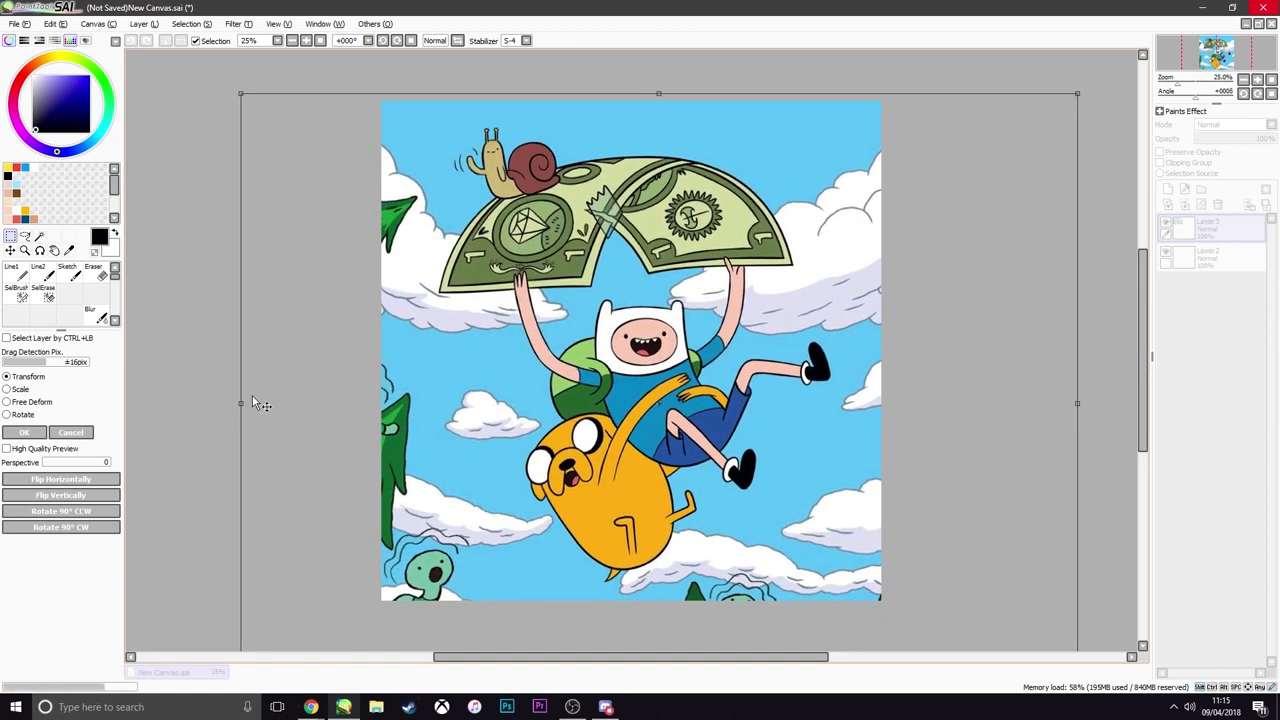
{"action": "key", "text": "Return"}
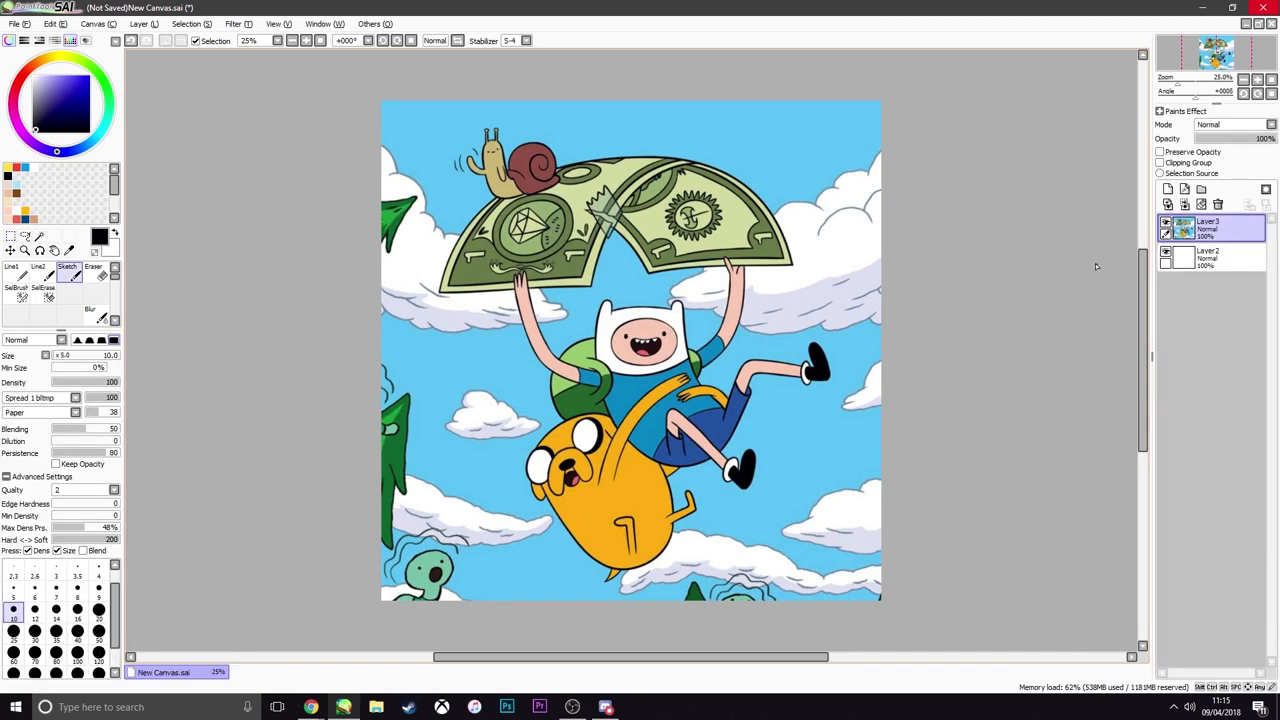
Lower the reference layer Layer3 to 25% opacity and move the empty Layer2 above it for tracing
{"action": "left_click", "coordinate": [1232, 139]}
{"action": "left_click_drag", "start_coordinate": [1233, 143], "coordinate": [1216, 149]}
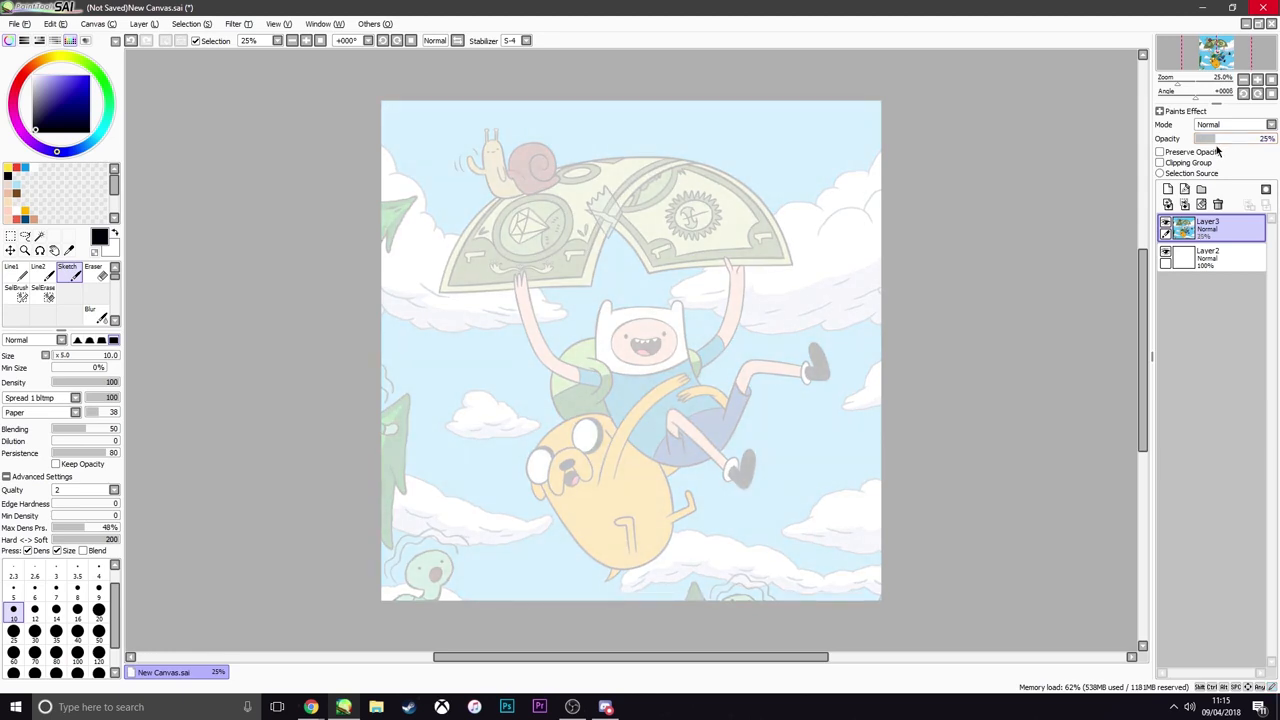
{"action": "left_click_drag", "start_coordinate": [1210, 258], "coordinate": [1212, 226]}
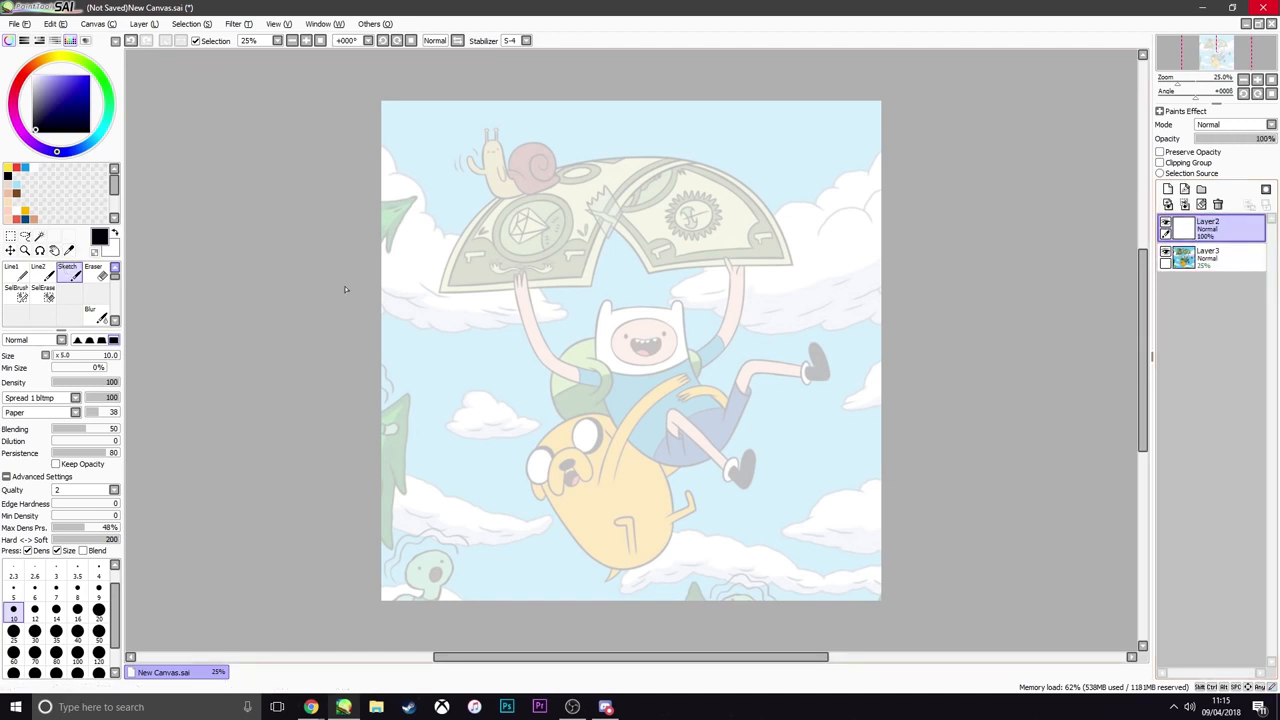
{"action": "mouse_move", "coordinate": [548, 358]}
{"action": "left_mouse_down"}
{"action": "mouse_move", "coordinate": [554, 296]}
{"action": "mouse_move", "coordinate": [488, 268]}
{"action": "left_mouse_up"}
{"action": "key", "text": "ctrl+z"}
{"action": "scroll", "coordinate": [670, 418], "scroll_direction": "up", "scroll_amount": 1}
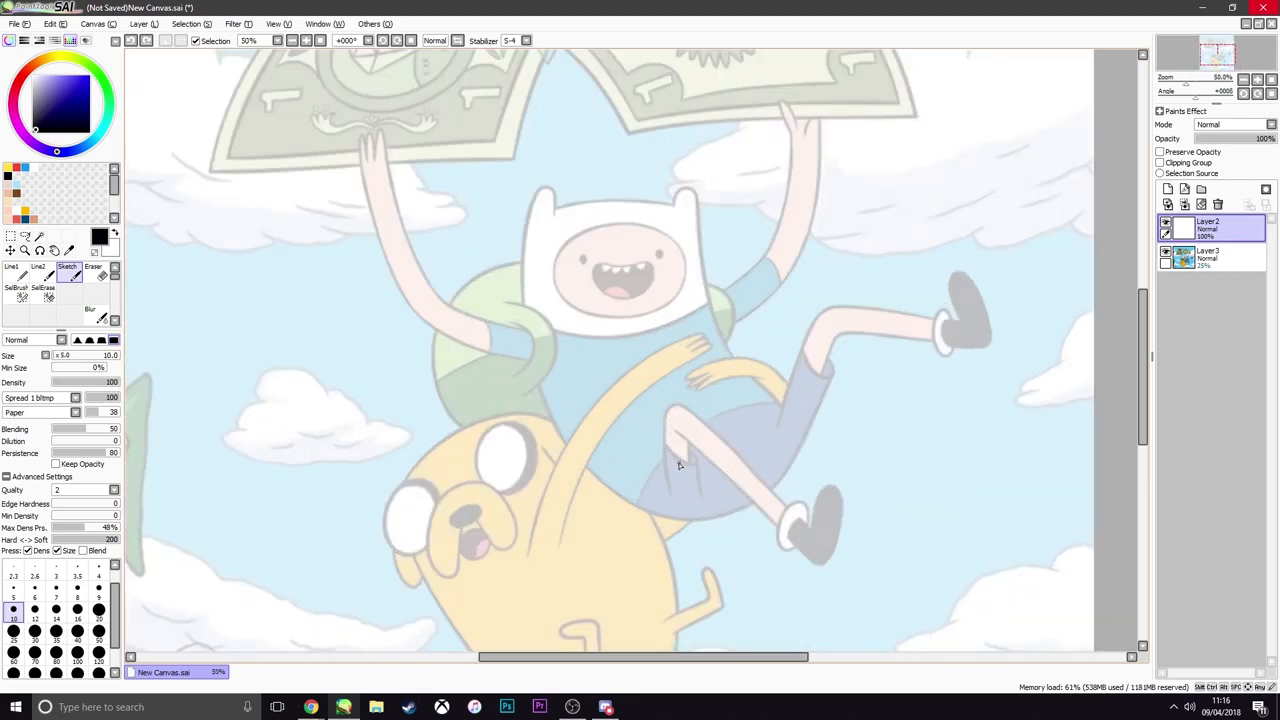
{"action": "scroll", "coordinate": [678, 465], "scroll_direction": "down", "scroll_amount": 1}
{"action": "scroll", "coordinate": [678, 465], "scroll_direction": "up", "scroll_amount": 1}
{"action": "scroll", "coordinate": [676, 467], "scroll_direction": "down", "scroll_amount": 1}
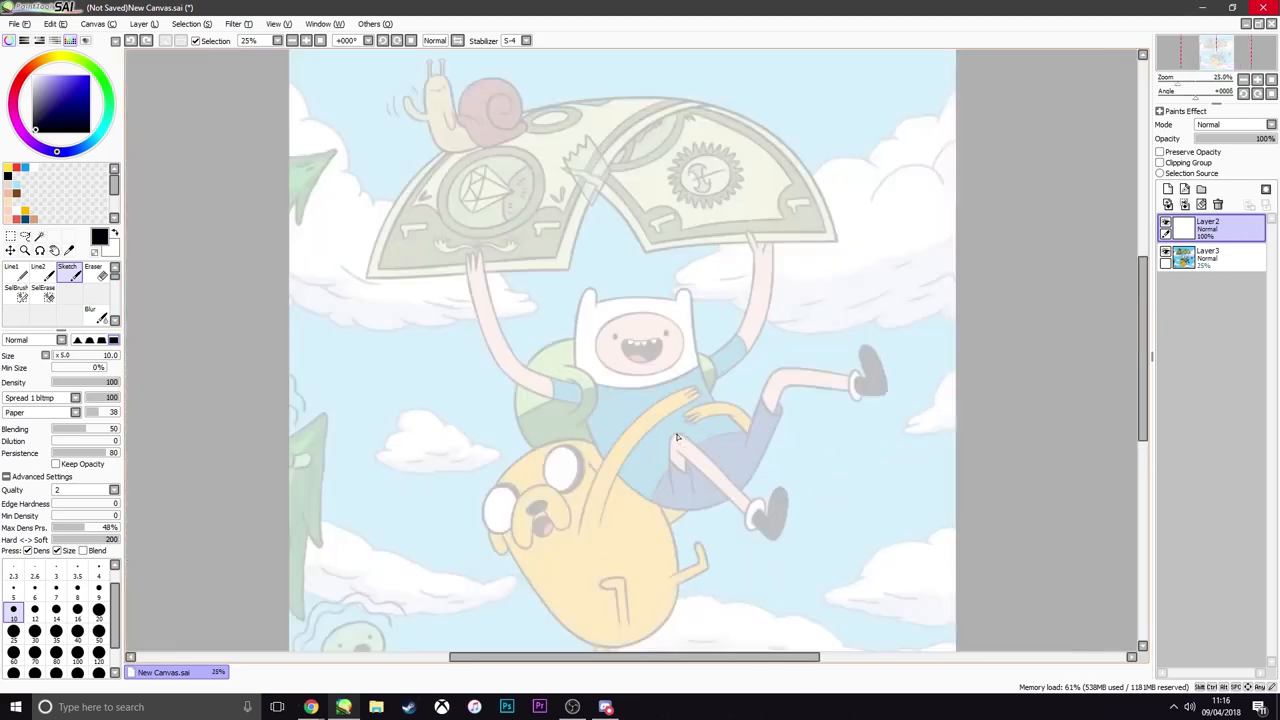
Trace the outer and inner curves of the backpack strap around Finn's shoulder above Jake's head, redoing unsatisfactory strokes
{"action": "scroll", "coordinate": [672, 470], "scroll_direction": "up", "scroll_amount": 1}
{"action": "scroll", "coordinate": [676, 475], "scroll_direction": "up", "scroll_amount": 1}
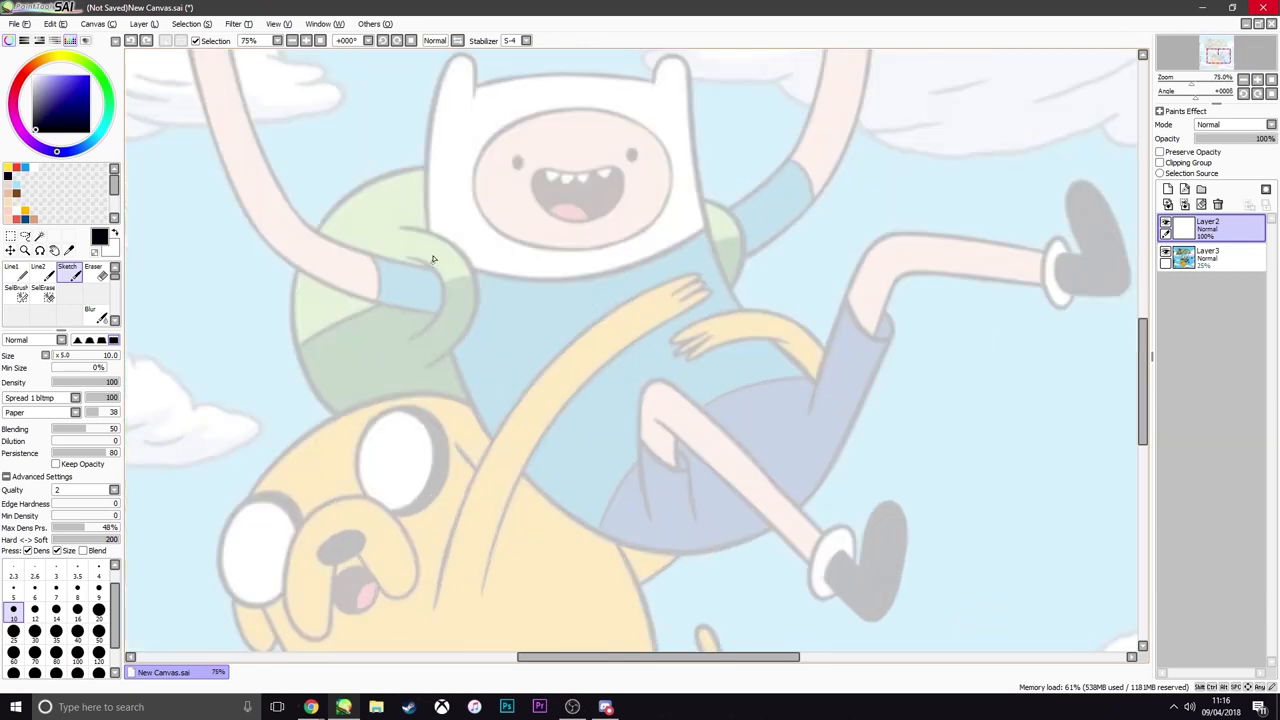
{"action": "mouse_move", "coordinate": [403, 229]}
{"action": "left_mouse_down"}
{"action": "mouse_move", "coordinate": [461, 252]}
{"action": "mouse_move", "coordinate": [480, 328]}
{"action": "left_mouse_up"}
{"action": "key", "text": "ctrl+z"}
{"action": "mouse_move", "coordinate": [400, 220]}
{"action": "left_mouse_down"}
{"action": "mouse_move", "coordinate": [465, 239]}
{"action": "mouse_move", "coordinate": [480, 334]}
{"action": "left_mouse_up"}
{"action": "mouse_move", "coordinate": [462, 254]}
{"action": "left_mouse_down"}
{"action": "mouse_move", "coordinate": [458, 358]}
{"action": "mouse_move", "coordinate": [428, 371]}
{"action": "left_mouse_up"}
{"action": "key", "text": "ctrl+z"}
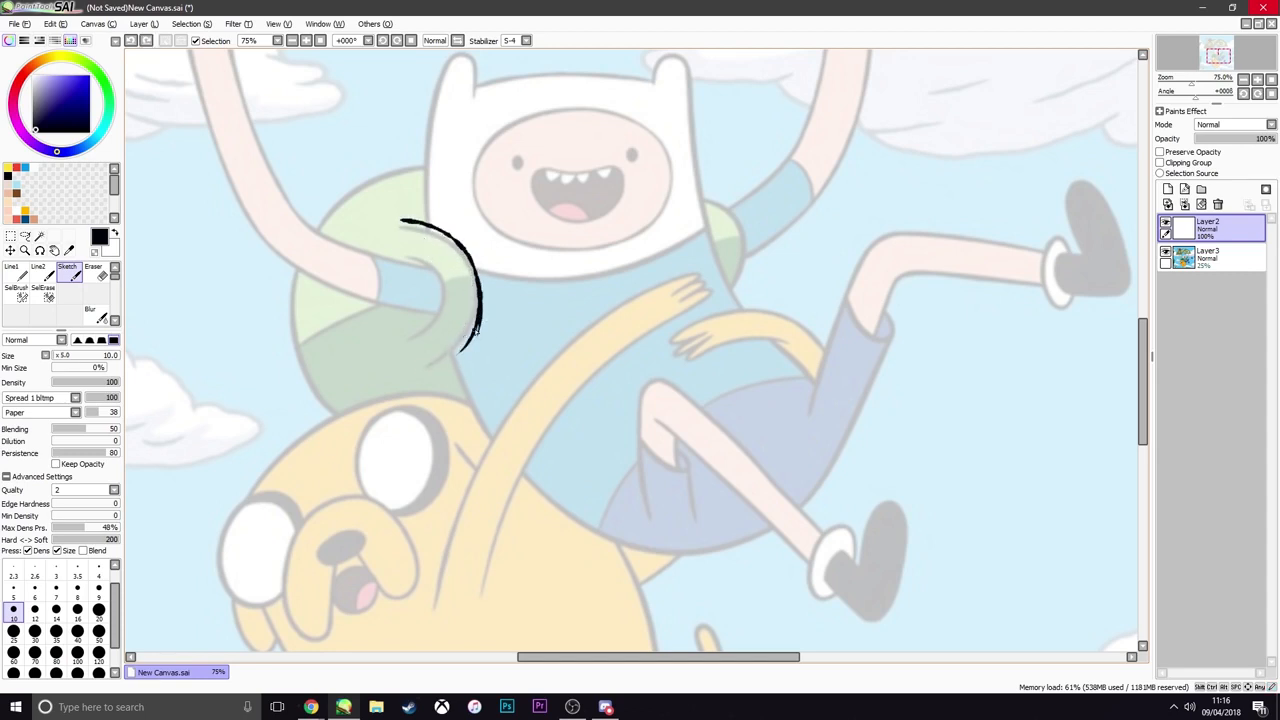
{"action": "left_click_drag", "start_coordinate": [479, 326], "coordinate": [428, 374]}
{"action": "mouse_move", "coordinate": [402, 251]}
{"action": "left_mouse_down"}
{"action": "mouse_move", "coordinate": [434, 313]}
{"action": "mouse_move", "coordinate": [418, 347]}
{"action": "left_mouse_up"}
{"action": "key", "text": "ctrl+z"}
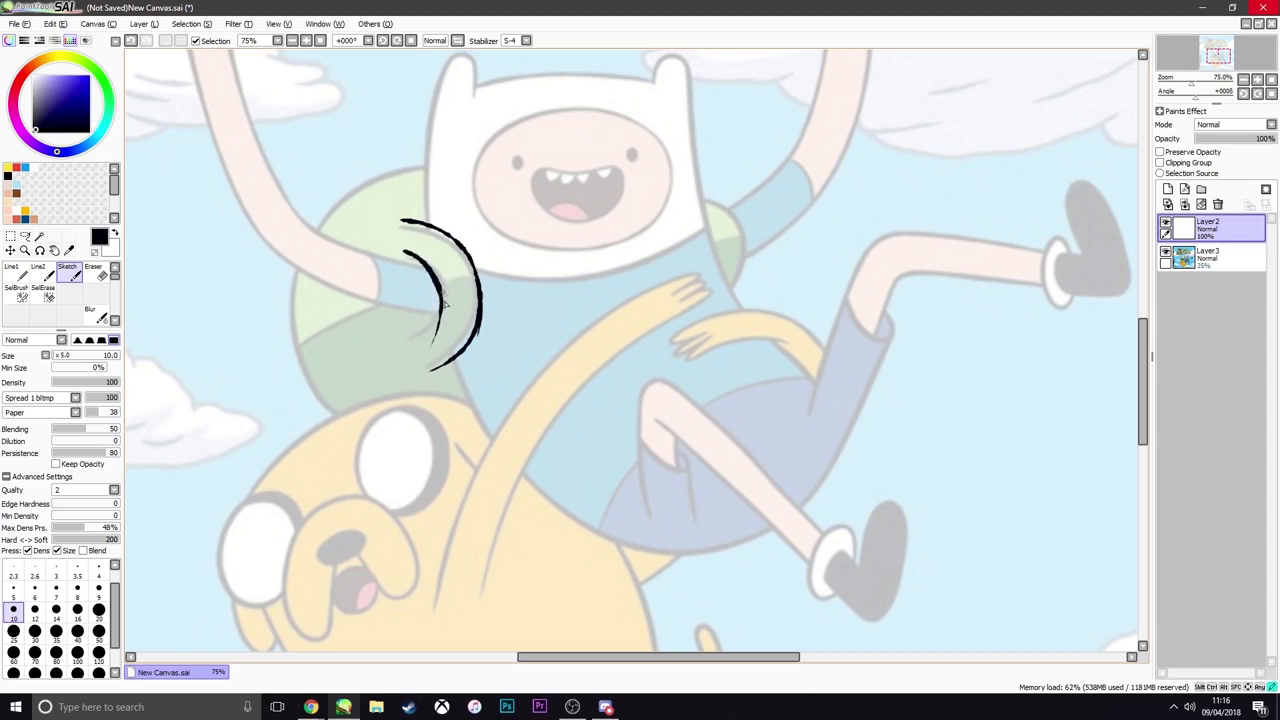
{"action": "left_click_drag", "start_coordinate": [443, 302], "coordinate": [407, 343]}
Trace the backpack's rounded outer edge and the curved strap on Finn's opposite shoulder
{"action": "mouse_move", "coordinate": [425, 163]}
{"action": "left_mouse_down"}
{"action": "mouse_move", "coordinate": [277, 277]}
{"action": "mouse_move", "coordinate": [318, 410]}
{"action": "left_mouse_up"}
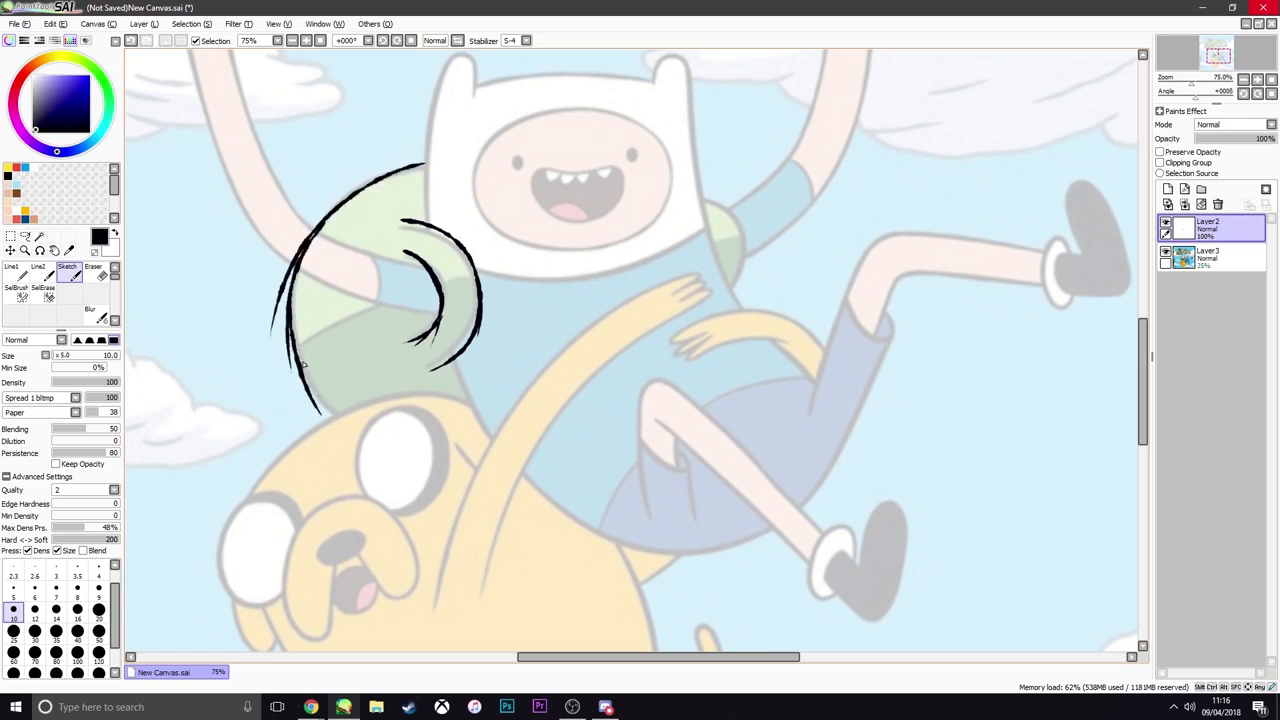
{"action": "left_click_drag", "start_coordinate": [300, 357], "coordinate": [333, 413]}
{"action": "left_click_drag", "start_coordinate": [700, 196], "coordinate": [732, 290]}
{"action": "scroll", "coordinate": [489, 422], "scroll_direction": "down", "scroll_amount": 4}
{"action": "scroll", "coordinate": [498, 400], "scroll_direction": "up", "scroll_amount": 3}
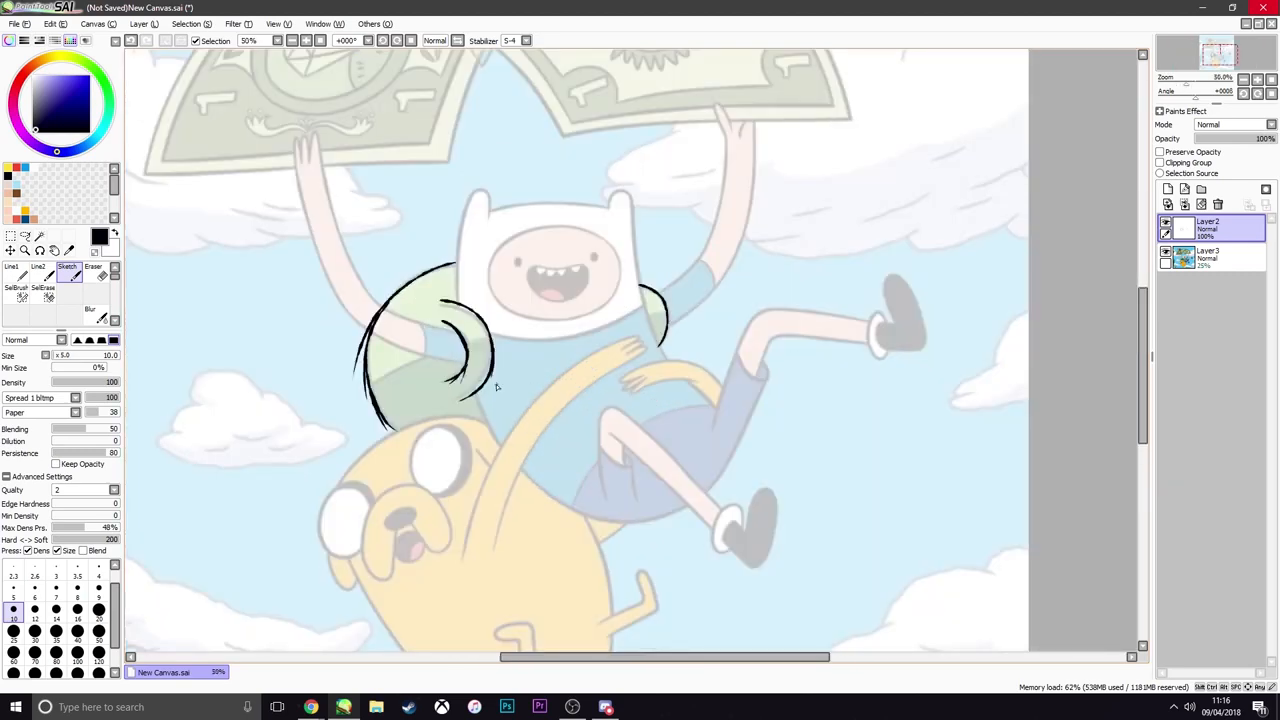
{"action": "scroll", "coordinate": [487, 388], "scroll_direction": "down", "scroll_amount": 2}
{"action": "scroll", "coordinate": [482, 388], "scroll_direction": "up", "scroll_amount": 3}
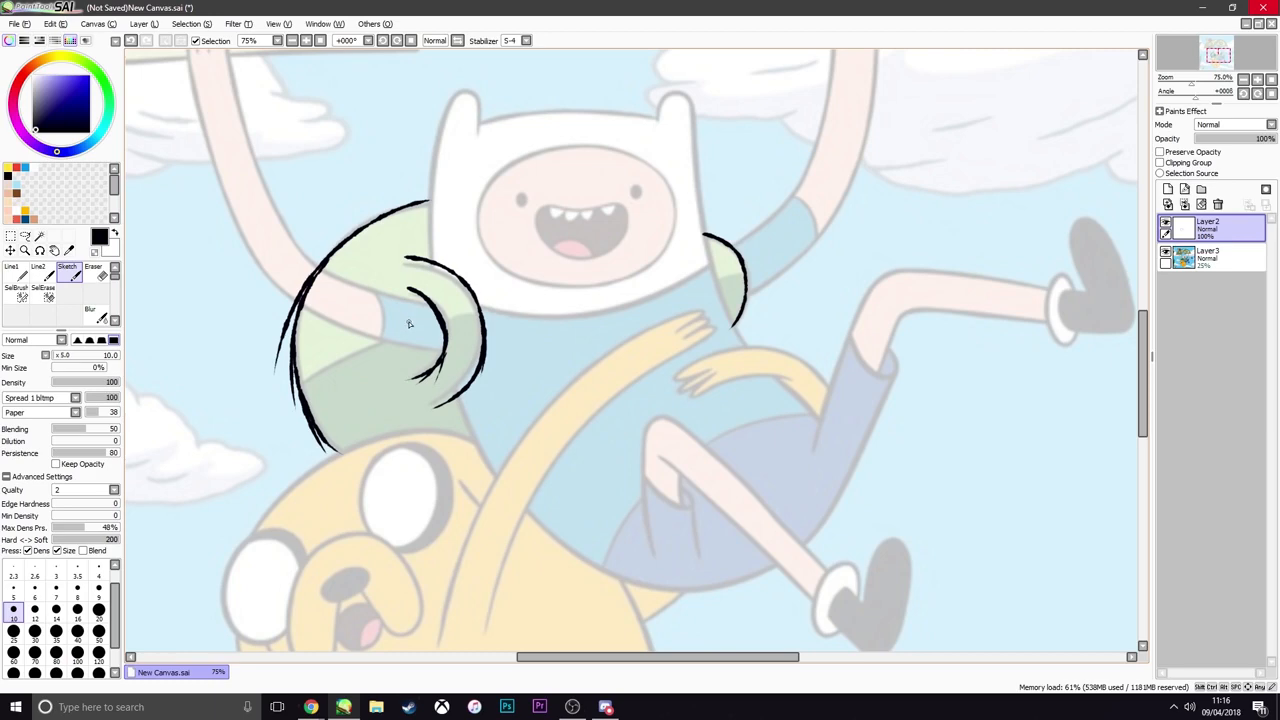
Draw the lower edge of the raised arm beside the backpack, running from the strap's inner curve out past the backpack
{"action": "scroll", "coordinate": [310, 190], "scroll_direction": "down", "scroll_amount": 3}
{"action": "scroll", "coordinate": [271, 170], "scroll_direction": "up", "scroll_amount": 3}
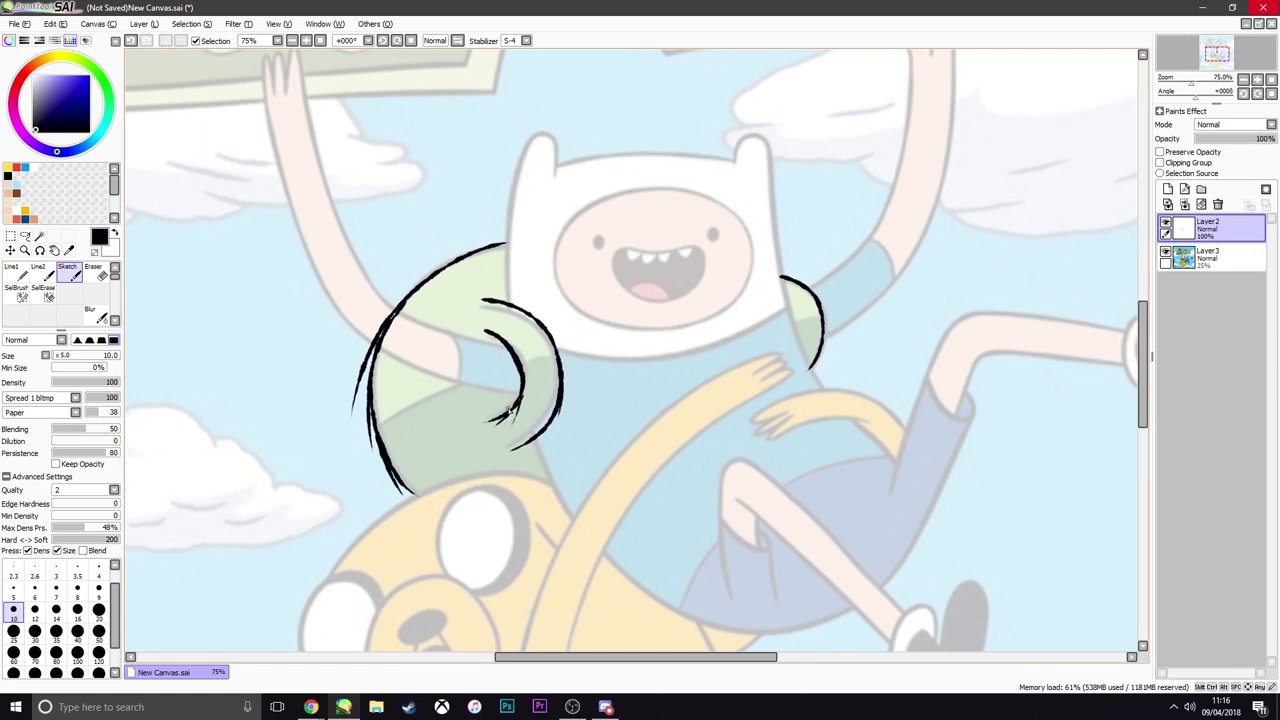
{"action": "mouse_move", "coordinate": [519, 405]}
{"action": "left_mouse_down"}
{"action": "mouse_move", "coordinate": [461, 400]}
{"action": "mouse_move", "coordinate": [517, 405]}
{"action": "mouse_move", "coordinate": [421, 386]}
{"action": "mouse_move", "coordinate": [442, 388]}
{"action": "mouse_move", "coordinate": [370, 356]}
{"action": "left_mouse_up"}
{"action": "key", "text": "ctrl+z"}
{"action": "left_click_drag", "start_coordinate": [450, 390], "coordinate": [368, 354]}
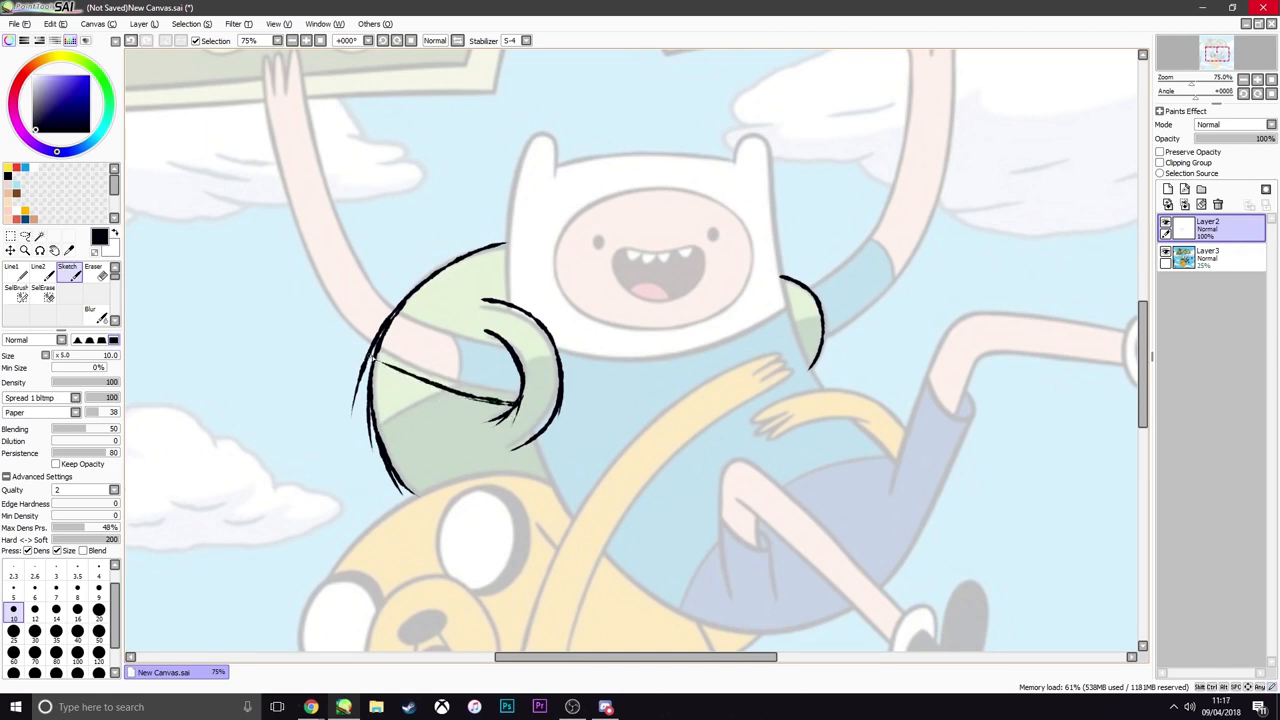
{"action": "key", "text": "ctrl+z"}
{"action": "mouse_move", "coordinate": [456, 393]}
{"action": "left_mouse_down"}
{"action": "mouse_move", "coordinate": [354, 350]}
{"action": "mouse_move", "coordinate": [404, 373]}
{"action": "mouse_move", "coordinate": [332, 334]}
{"action": "mouse_move", "coordinate": [413, 392]}
{"action": "mouse_move", "coordinate": [442, 380]}
{"action": "mouse_move", "coordinate": [328, 318]}
{"action": "mouse_move", "coordinate": [287, 280]}
{"action": "left_mouse_up"}
{"action": "left_click_drag", "start_coordinate": [338, 330], "coordinate": [280, 250]}
{"action": "key", "text": "ctrl+z"}
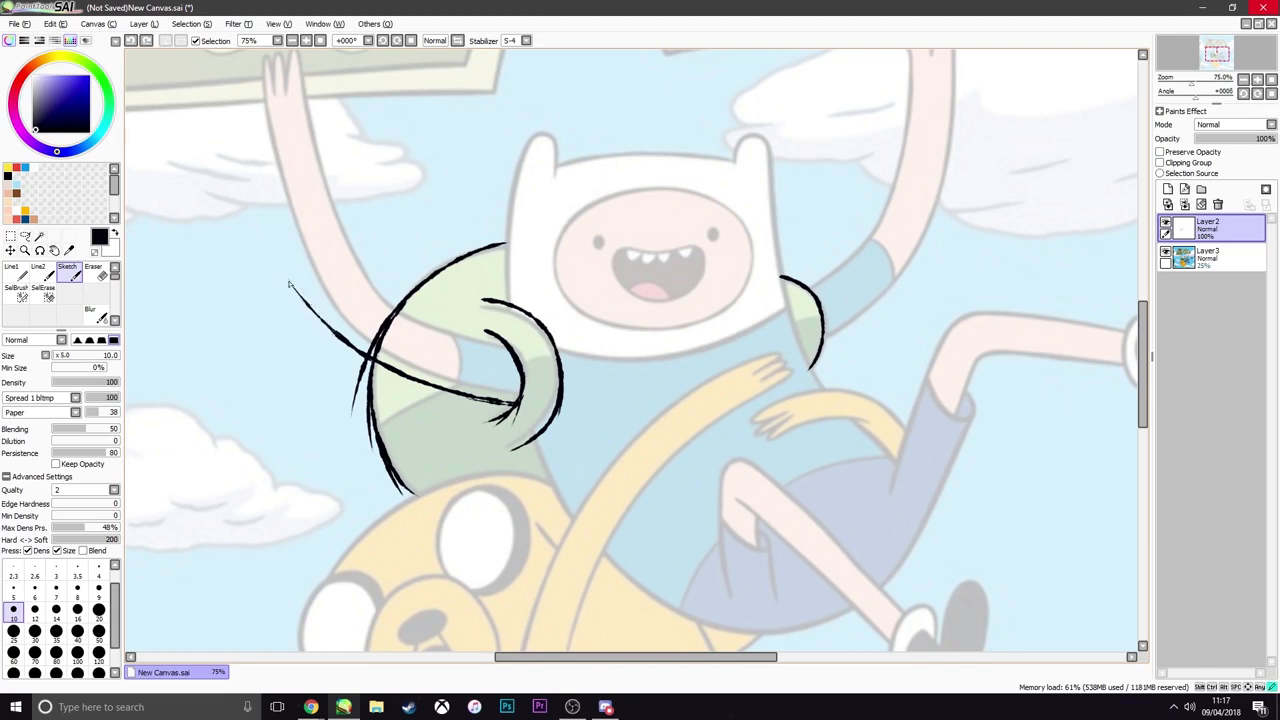
Extend the outer edge of that arm upward in short strokes to just below the wrist
{"action": "mouse_move", "coordinate": [322, 318]}
{"action": "left_mouse_down"}
{"action": "mouse_move", "coordinate": [293, 285]}
{"action": "mouse_move", "coordinate": [272, 204]}
{"action": "left_mouse_up"}
{"action": "left_click_drag", "start_coordinate": [290, 262], "coordinate": [276, 180]}
{"action": "left_click_drag", "start_coordinate": [288, 246], "coordinate": [278, 159]}
{"action": "left_click_drag", "start_coordinate": [284, 224], "coordinate": [277, 148]}
{"action": "key", "text": "ctrl+z"}
{"action": "left_click_drag", "start_coordinate": [280, 214], "coordinate": [273, 140]}
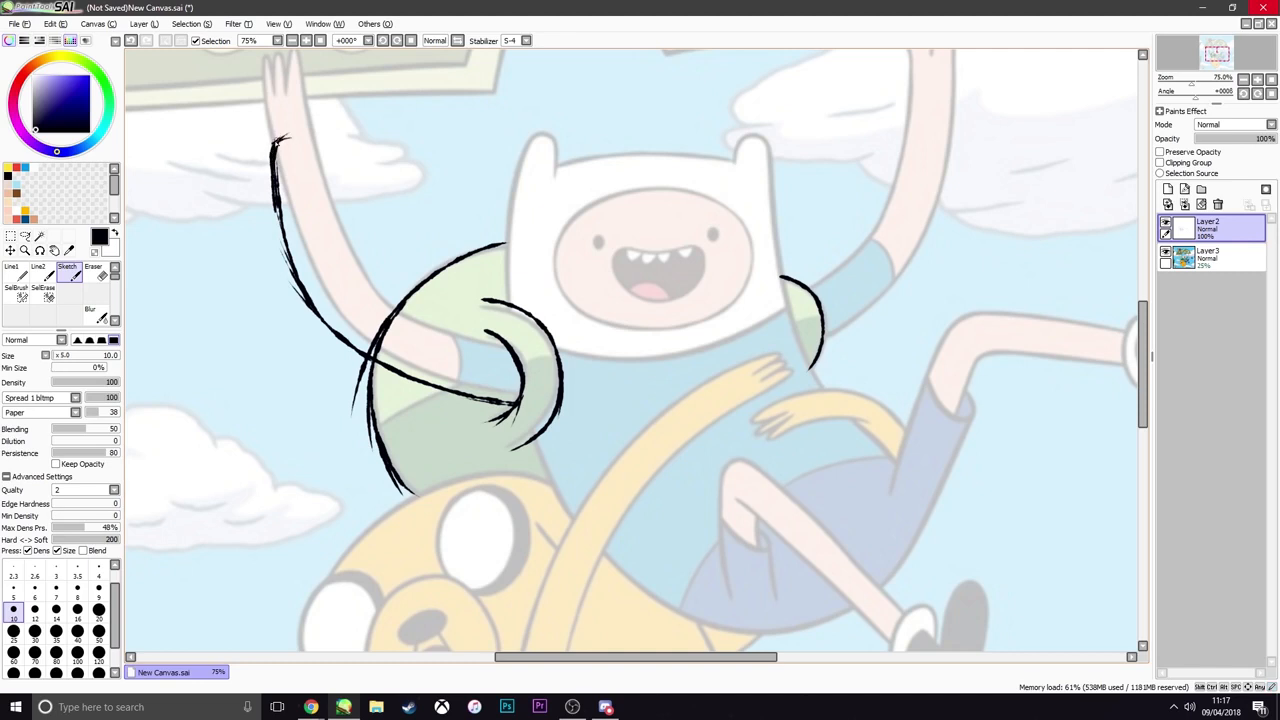
{"action": "key", "text": "ctrl+z"}
Close the end of the sleeve with a line across the arm just below the hand
{"action": "key", "text": "ctrl+z"}
{"action": "key", "text": "ctrl+z"}
{"action": "mouse_move", "coordinate": [276, 188]}
{"action": "left_mouse_down"}
{"action": "mouse_move", "coordinate": [271, 143]}
{"action": "mouse_move", "coordinate": [298, 126]}
{"action": "mouse_move", "coordinate": [270, 133]}
{"action": "mouse_move", "coordinate": [310, 122]}
{"action": "mouse_move", "coordinate": [324, 126]}
{"action": "mouse_move", "coordinate": [342, 190]}
{"action": "left_mouse_up"}
{"action": "key", "text": "ctrl+z"}
{"action": "key", "text": "ctrl+z"}
{"action": "key", "text": "ctrl+z"}
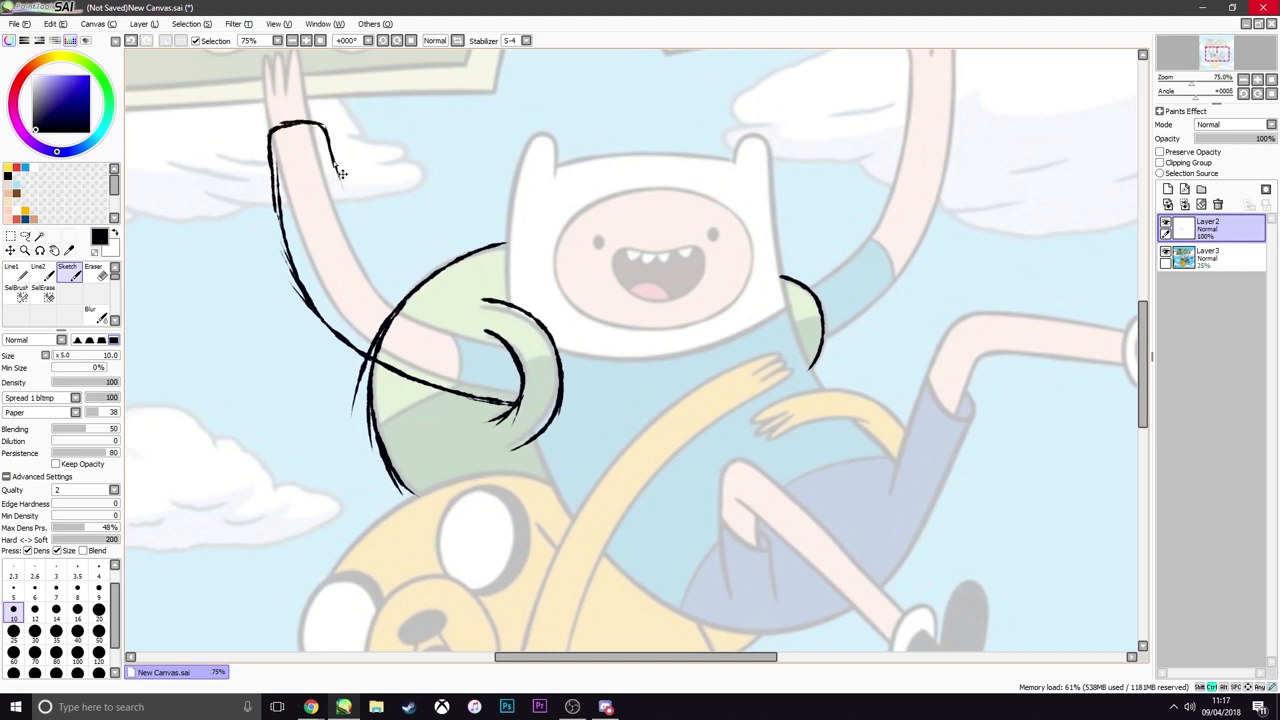
{"action": "key", "text": "ctrl+z"}
Trace the inner edge of the sleeve from the wrist down to the top of the backpack
{"action": "left_click_drag", "start_coordinate": [329, 140], "coordinate": [344, 221]}
{"action": "left_click_drag", "start_coordinate": [333, 168], "coordinate": [380, 291]}
{"action": "key", "text": "ctrl+z"}
Continue the sleeve's inner edge across the backpack until it joins the strap's inner curve
{"action": "key", "text": "ctrl+z"}
{"action": "left_click_drag", "start_coordinate": [337, 174], "coordinate": [388, 300]}
{"action": "mouse_move", "coordinate": [356, 230]}
{"action": "left_mouse_down"}
{"action": "mouse_move", "coordinate": [416, 316]}
{"action": "mouse_move", "coordinate": [386, 285]}
{"action": "mouse_move", "coordinate": [450, 338]}
{"action": "left_mouse_up"}
{"action": "key", "text": "ctrl+z"}
{"action": "mouse_move", "coordinate": [366, 252]}
{"action": "left_mouse_down"}
{"action": "mouse_move", "coordinate": [438, 328]}
{"action": "mouse_move", "coordinate": [479, 340]}
{"action": "left_mouse_up"}
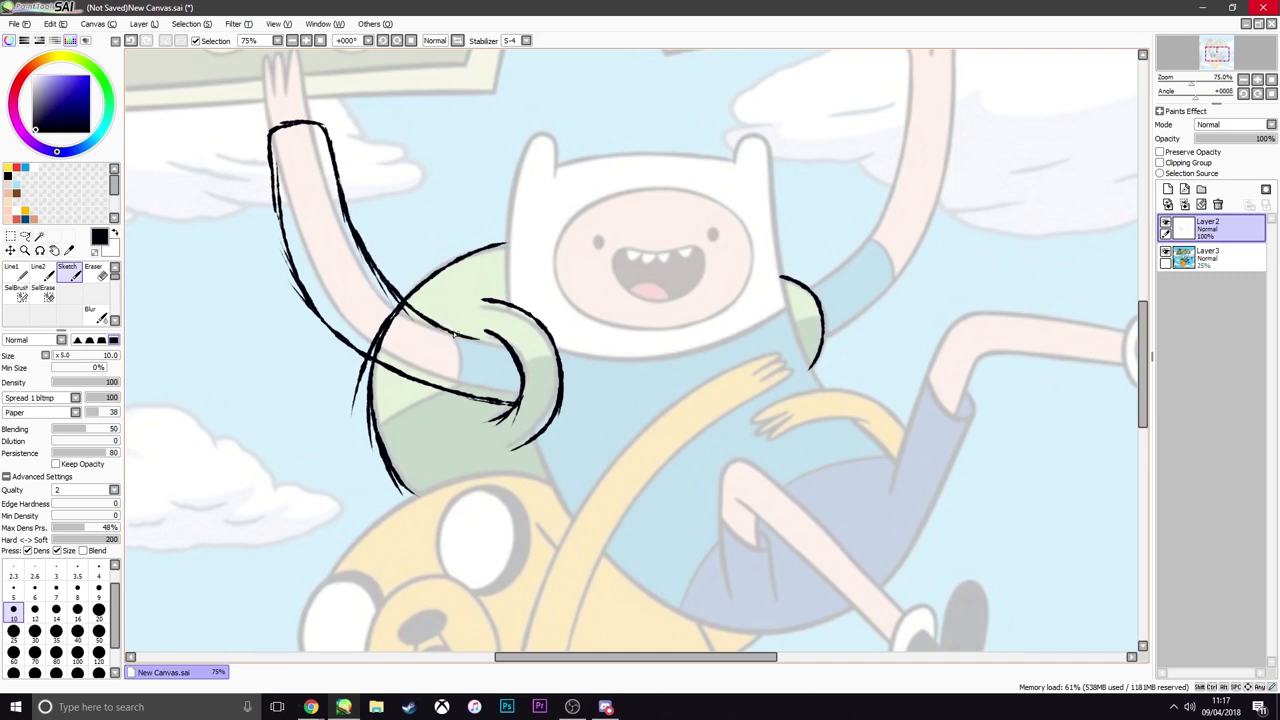
{"action": "key", "text": "ctrl+z"}
{"action": "key", "text": "ctrl+z"}
{"action": "left_click_drag", "start_coordinate": [393, 291], "coordinate": [494, 343]}
Draw a narrow cuff band above the sleeve's end, just beneath the fingers
{"action": "key", "text": "ctrl+z"}
{"action": "left_click_drag", "start_coordinate": [416, 313], "coordinate": [496, 342]}
{"action": "left_click_drag", "start_coordinate": [324, 129], "coordinate": [307, 102]}
{"action": "key", "text": "ctrl+z"}
{"action": "mouse_move", "coordinate": [321, 127]}
{"action": "left_mouse_down"}
{"action": "mouse_move", "coordinate": [306, 97]}
{"action": "mouse_move", "coordinate": [310, 117]}
{"action": "mouse_move", "coordinate": [305, 100]}
{"action": "mouse_move", "coordinate": [266, 114]}
{"action": "left_mouse_up"}
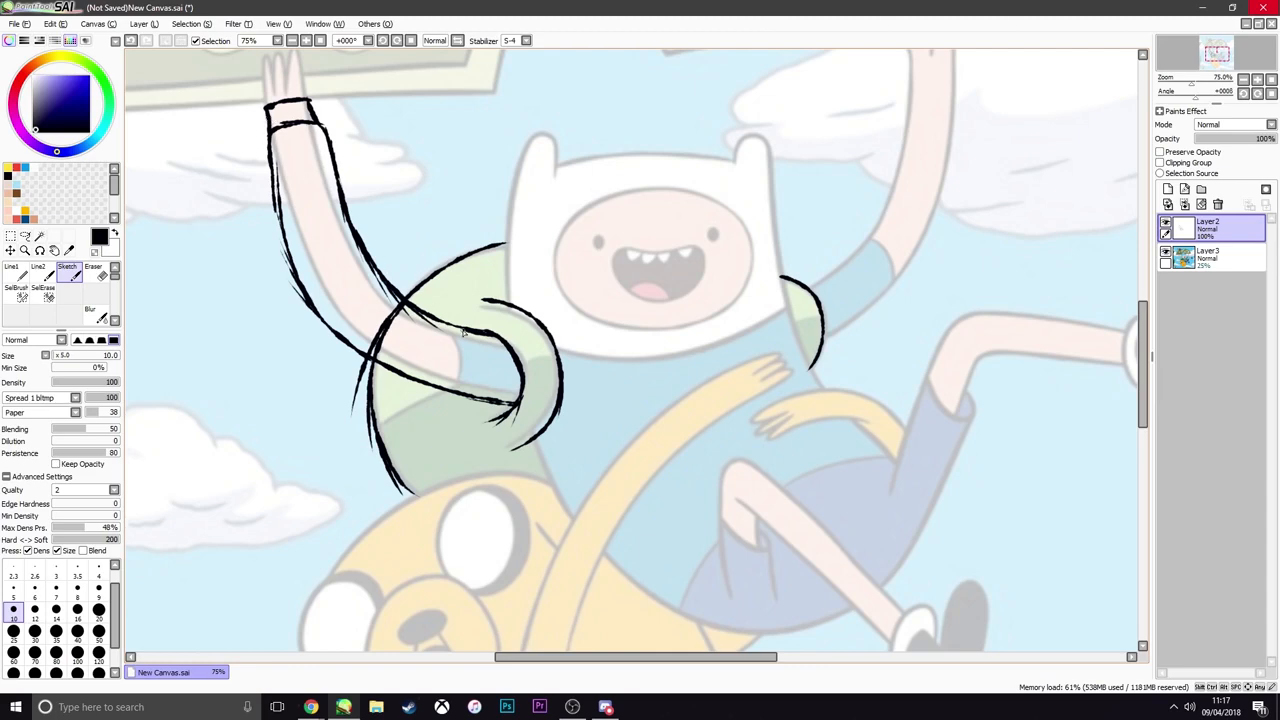
Hide and reshow the Layer3 reference to check the traced linework on its own
{"action": "scroll", "coordinate": [463, 333], "scroll_direction": "down", "scroll_amount": 2}
{"action": "scroll", "coordinate": [465, 333], "scroll_direction": "up", "scroll_amount": 3}
{"action": "scroll", "coordinate": [334, 348], "scroll_direction": "down", "scroll_amount": 2}
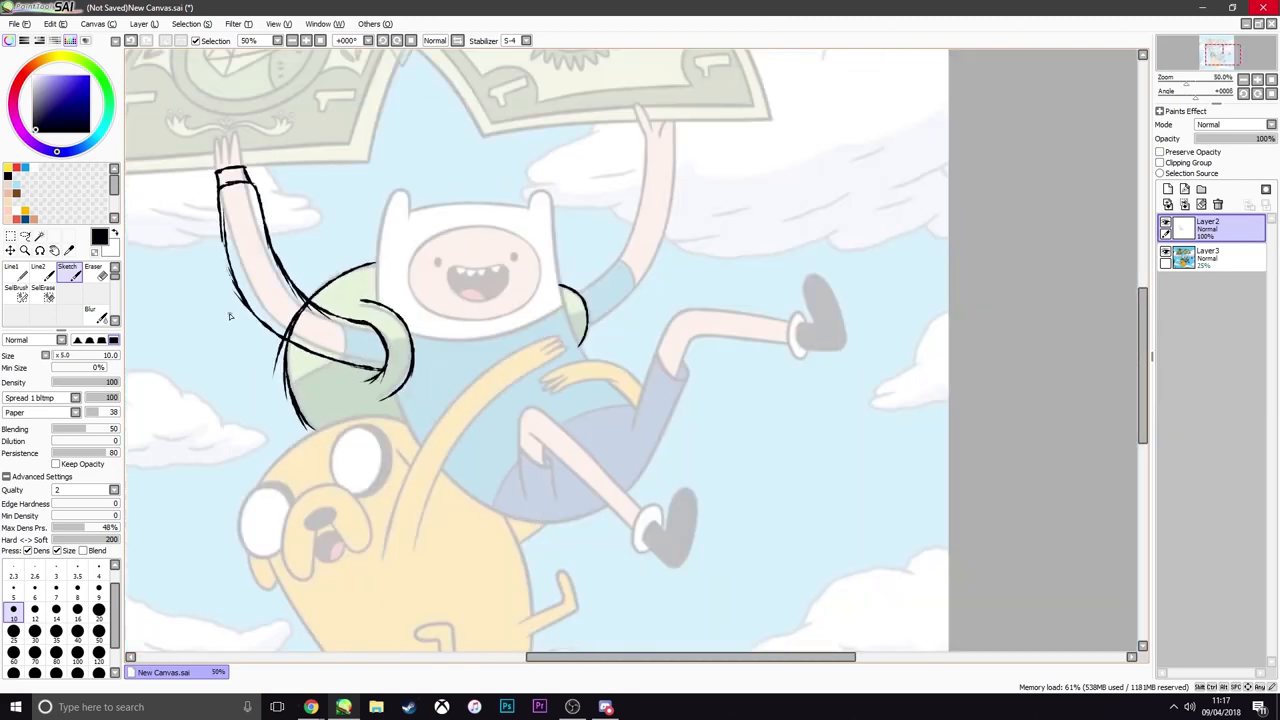
{"action": "scroll", "coordinate": [231, 316], "scroll_direction": "up", "scroll_amount": 1}
{"action": "left_click", "coordinate": [1166, 254]}
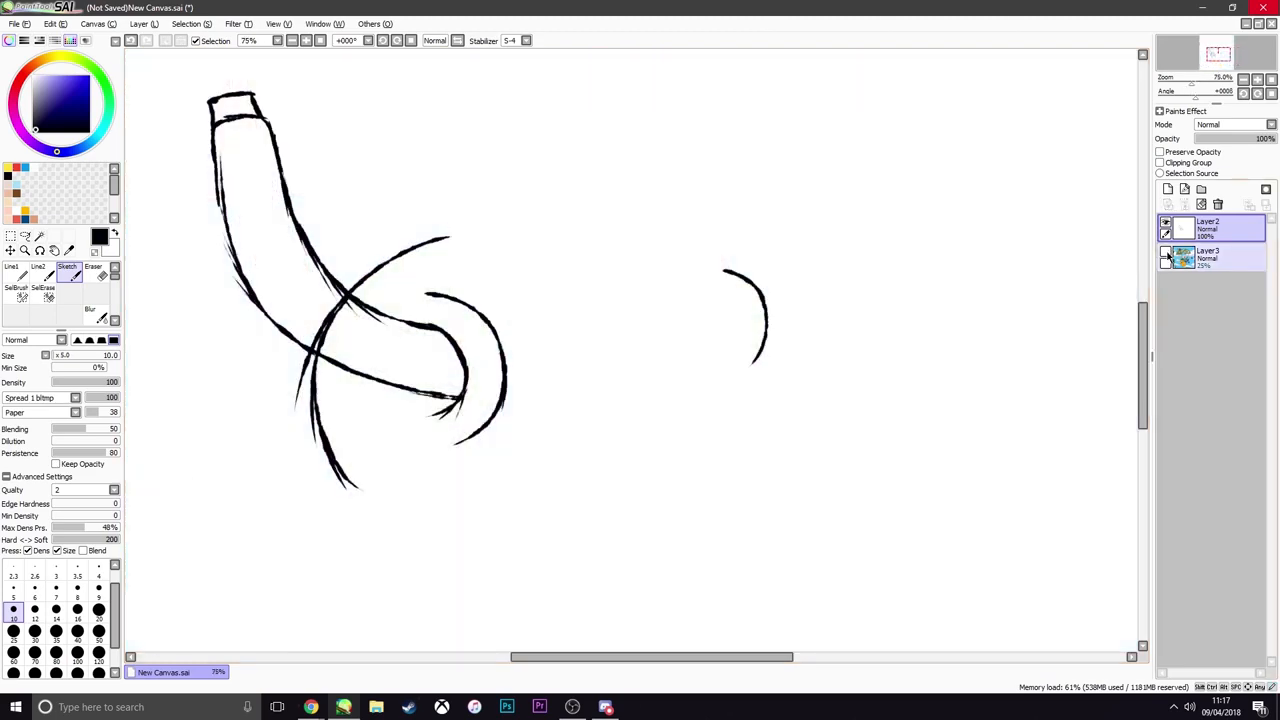
{"action": "left_click", "coordinate": [1166, 254]}
{"action": "scroll", "coordinate": [492, 326], "scroll_direction": "down", "scroll_amount": 3}
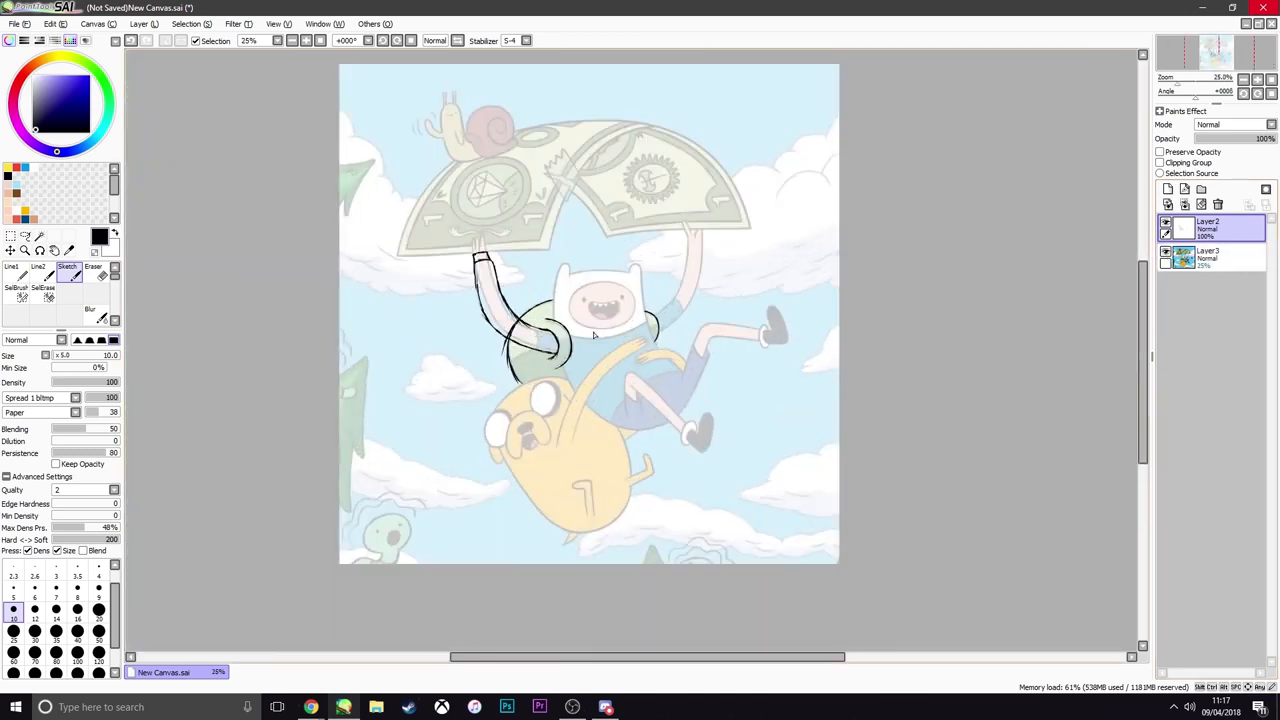
{"action": "scroll", "coordinate": [492, 326], "scroll_direction": "up", "scroll_amount": 2}
{"action": "scroll", "coordinate": [492, 325], "scroll_direction": "up", "scroll_amount": 1}
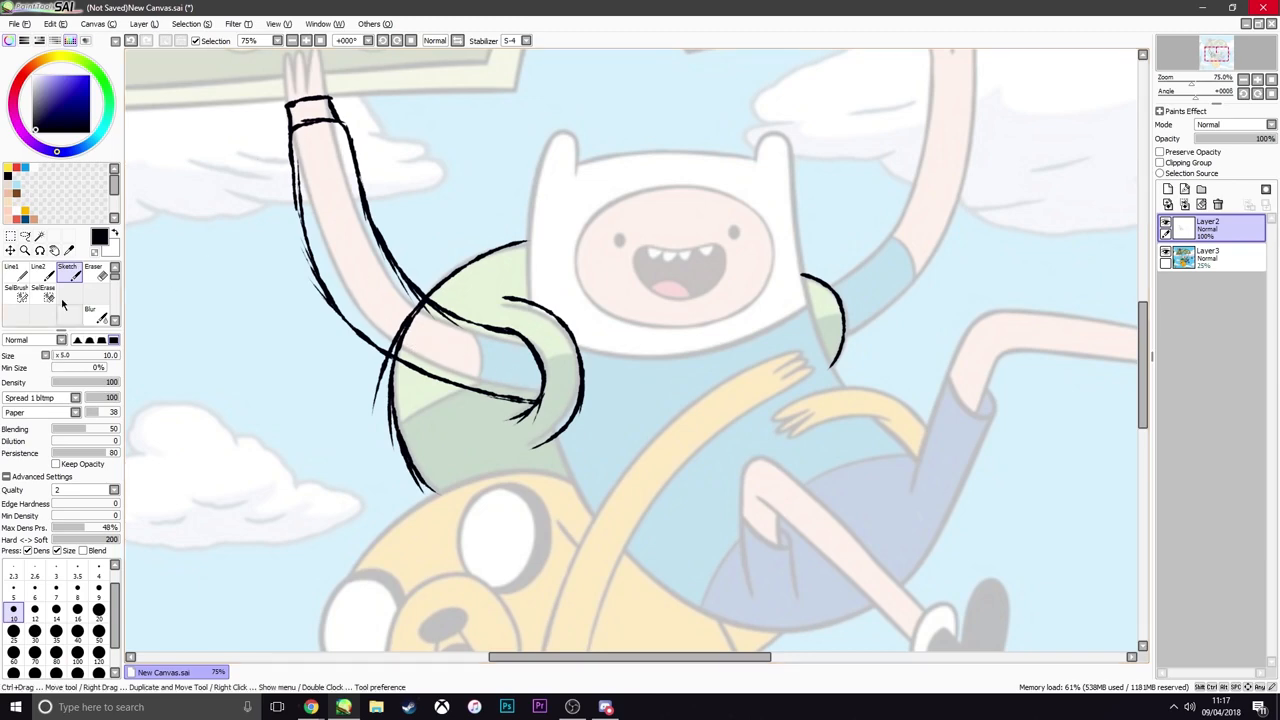
{"action": "scroll", "coordinate": [430, 370], "scroll_direction": "down", "scroll_amount": 3}
{"action": "scroll", "coordinate": [360, 335], "scroll_direction": "up", "scroll_amount": 4}
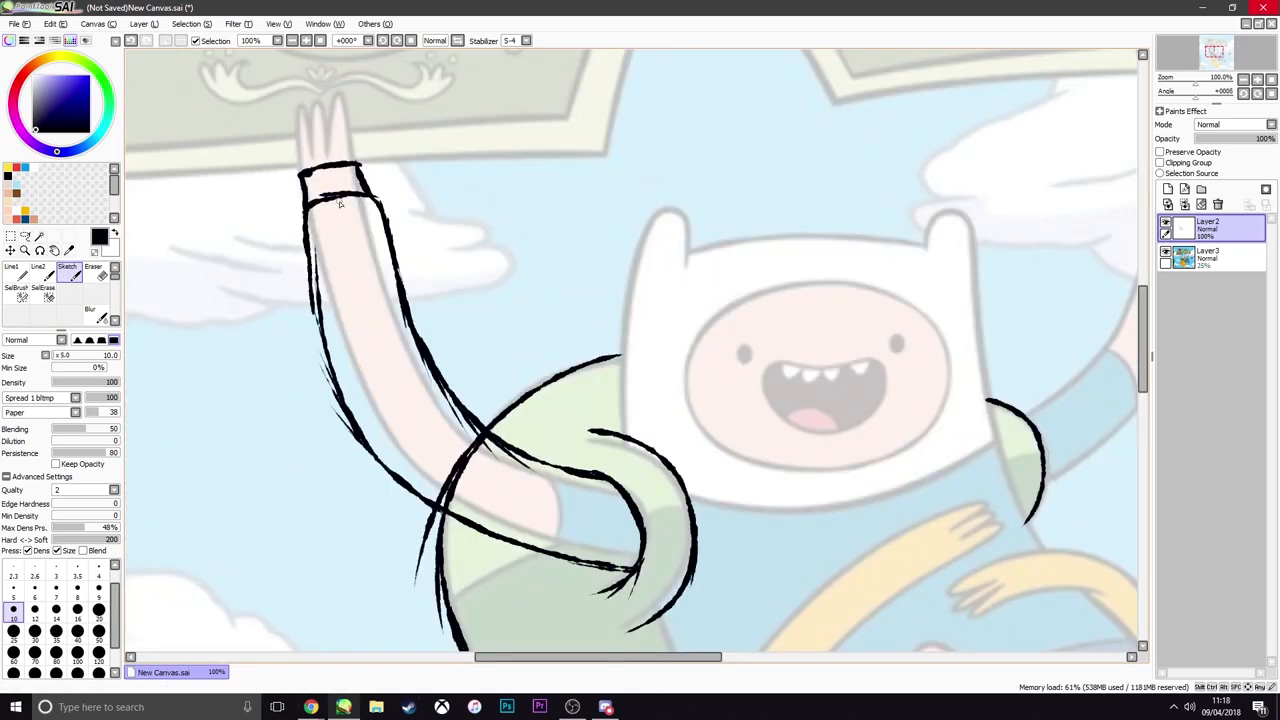
Trace both edges of Finn's other raised arm from the shoulder strap up to the wrist and close off the sleeve's end
{"action": "scroll", "coordinate": [490, 479], "scroll_direction": "down", "scroll_amount": 4}
{"action": "scroll", "coordinate": [560, 440], "scroll_direction": "up", "scroll_amount": 3}
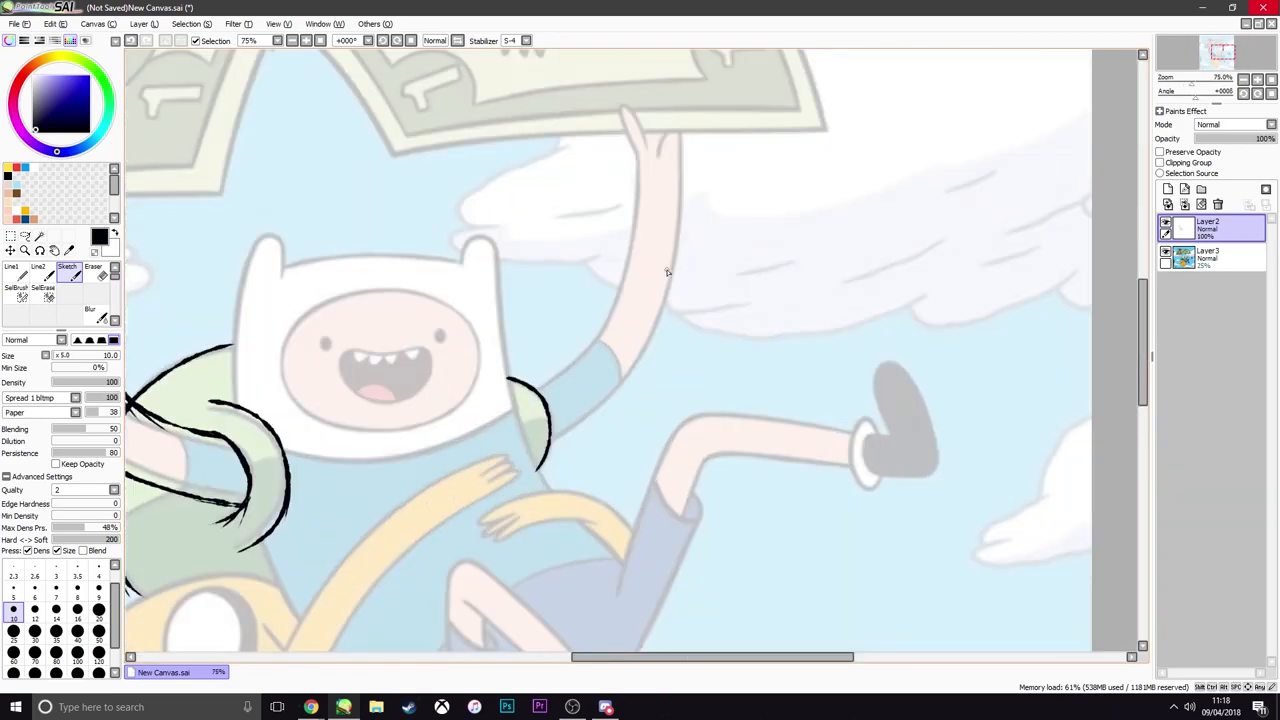
{"action": "mouse_move", "coordinate": [540, 462]}
{"action": "left_mouse_down"}
{"action": "mouse_move", "coordinate": [677, 346]}
{"action": "mouse_move", "coordinate": [687, 198]}
{"action": "left_mouse_up"}
{"action": "mouse_move", "coordinate": [527, 384]}
{"action": "left_mouse_down"}
{"action": "mouse_move", "coordinate": [623, 244]}
{"action": "mouse_move", "coordinate": [627, 200]}
{"action": "mouse_move", "coordinate": [686, 190]}
{"action": "left_mouse_up"}
{"action": "left_click_drag", "start_coordinate": [682, 156], "coordinate": [686, 206]}
{"action": "left_click_drag", "start_coordinate": [636, 158], "coordinate": [636, 184]}
{"action": "left_click_drag", "start_coordinate": [636, 162], "coordinate": [682, 160]}
{"action": "scroll", "coordinate": [633, 238], "scroll_direction": "down", "scroll_amount": 3}
{"action": "scroll", "coordinate": [440, 350], "scroll_direction": "up", "scroll_amount": 3}
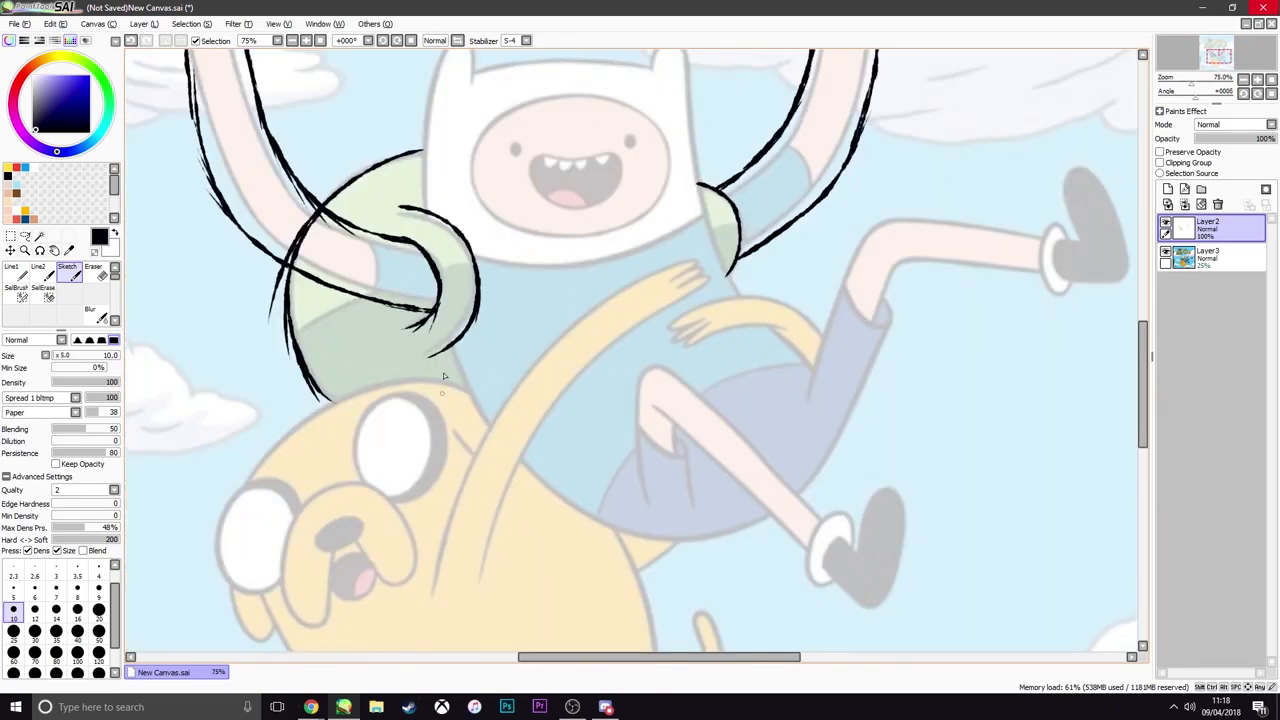
Trace Finn's torso side from the backpack strap to the waist, the waistline on both sides of the knee, and the shorts' underside
{"action": "mouse_move", "coordinate": [438, 352]}
{"action": "left_mouse_down"}
{"action": "mouse_move", "coordinate": [545, 512]}
{"action": "mouse_move", "coordinate": [602, 540]}
{"action": "mouse_move", "coordinate": [640, 464]}
{"action": "left_mouse_up"}
{"action": "left_click", "coordinate": [680, 437]}
{"action": "left_click_drag", "start_coordinate": [710, 405], "coordinate": [815, 378]}
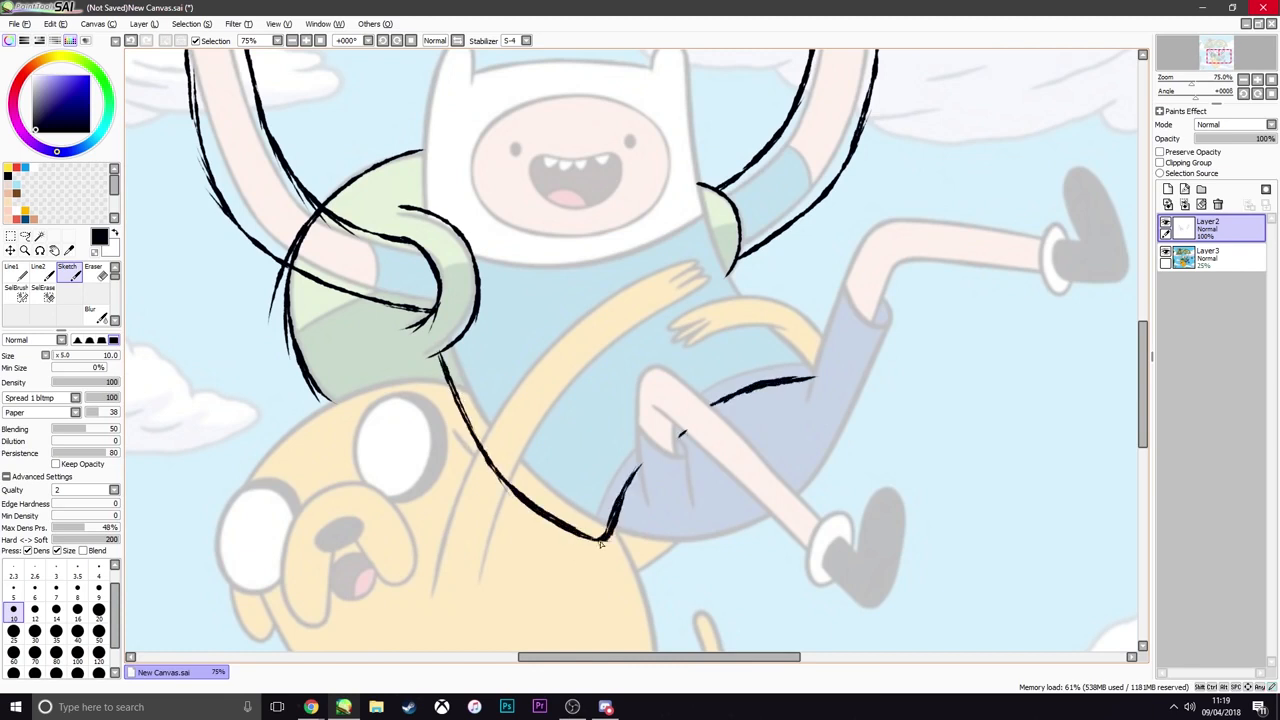
{"action": "mouse_move", "coordinate": [611, 540]}
{"action": "left_mouse_down"}
{"action": "mouse_move", "coordinate": [707, 539]}
{"action": "mouse_move", "coordinate": [768, 518]}
{"action": "left_mouse_up"}
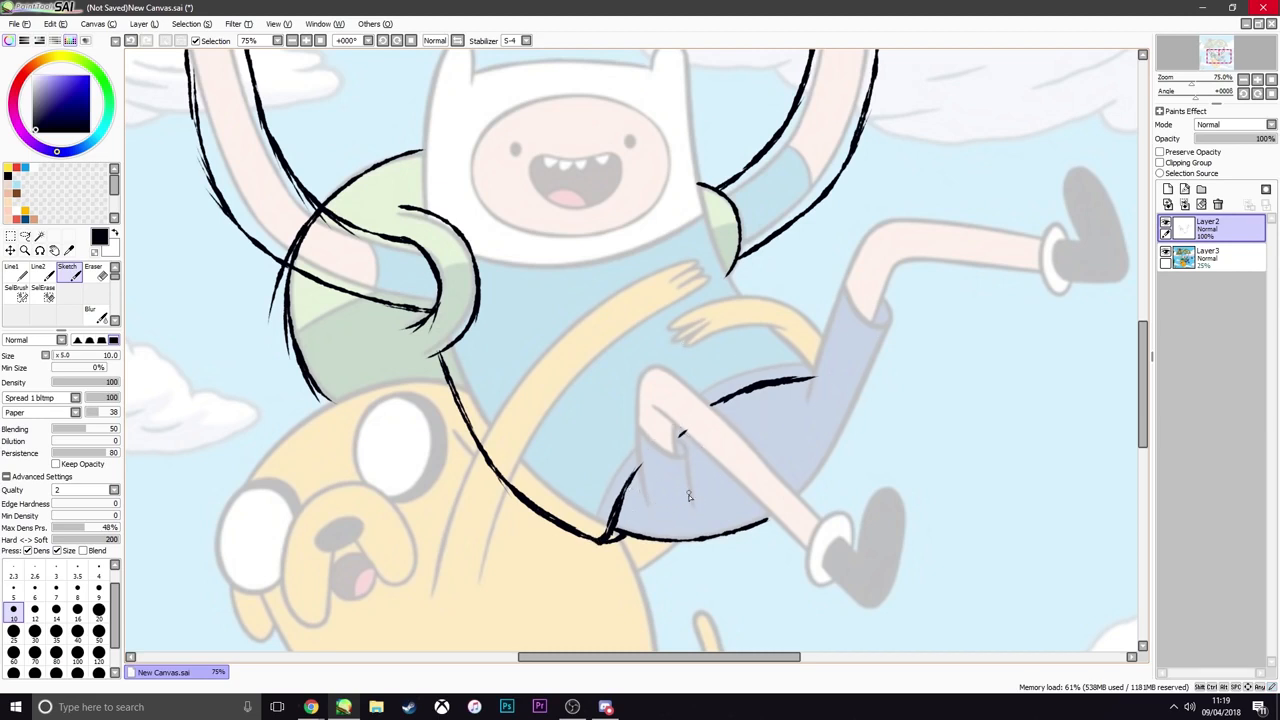
Trace the fold behind the bent front knee and the lower edge of that shin down to the sock
{"action": "left_click_drag", "start_coordinate": [687, 506], "coordinate": [682, 448]}
{"action": "key", "text": "ctrl+z"}
{"action": "mouse_move", "coordinate": [687, 506]}
{"action": "left_mouse_down"}
{"action": "mouse_move", "coordinate": [681, 436]}
{"action": "mouse_move", "coordinate": [683, 466]}
{"action": "mouse_move", "coordinate": [680, 440]}
{"action": "mouse_move", "coordinate": [726, 488]}
{"action": "left_mouse_up"}
{"action": "key", "text": "ctrl+z"}
{"action": "left_click_drag", "start_coordinate": [683, 436], "coordinate": [756, 502]}
{"action": "key", "text": "ctrl+z"}
{"action": "left_click_drag", "start_coordinate": [682, 434], "coordinate": [782, 522]}
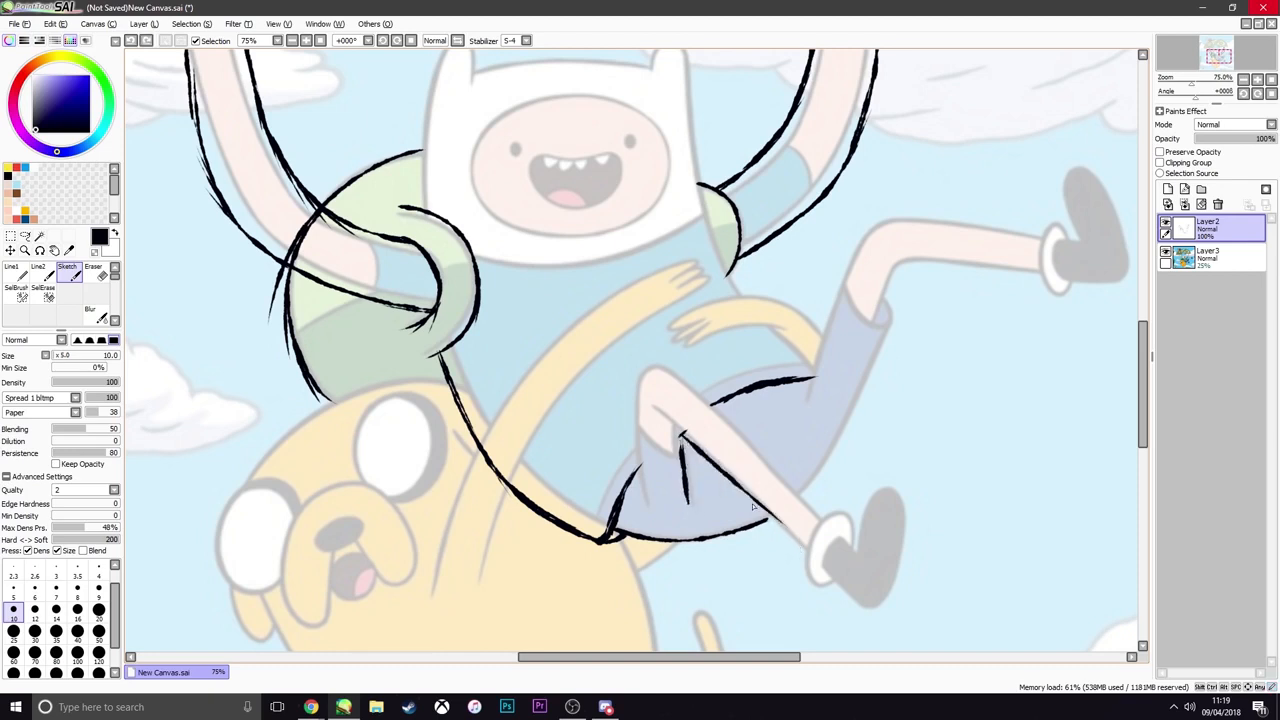
{"action": "key", "text": "ctrl+z"}
{"action": "left_click_drag", "start_coordinate": [683, 436], "coordinate": [782, 522]}
{"action": "key", "text": "ctrl+z"}
{"action": "left_click_drag", "start_coordinate": [734, 485], "coordinate": [802, 551]}
{"action": "key", "text": "ctrl+z"}
Outline the bent front leg's thigh, rounded knee and upper shin edge down to the sock
{"action": "left_click_drag", "start_coordinate": [646, 499], "coordinate": [640, 400]}
{"action": "mouse_move", "coordinate": [641, 398]}
{"action": "left_mouse_down"}
{"action": "mouse_move", "coordinate": [693, 386]}
{"action": "mouse_move", "coordinate": [655, 373]}
{"action": "mouse_move", "coordinate": [760, 448]}
{"action": "left_mouse_up"}
{"action": "key", "text": "ctrl+z"}
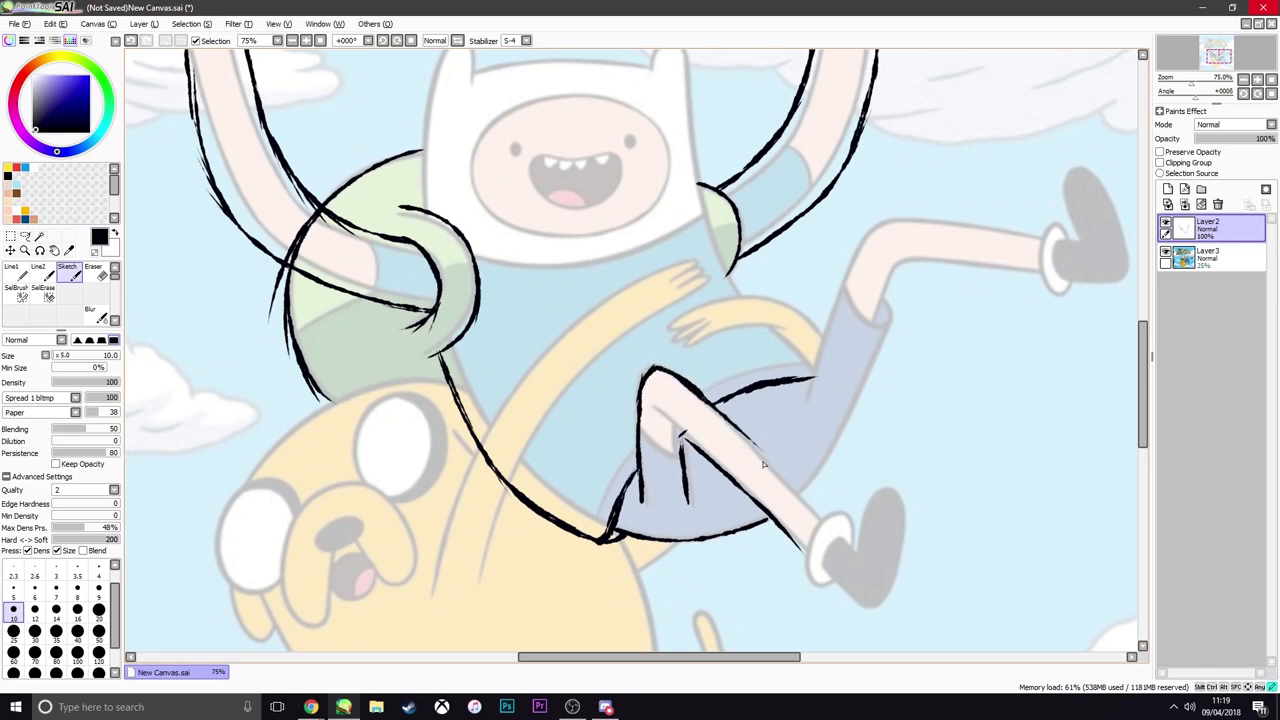
{"action": "key", "text": "ctrl+z"}
{"action": "left_click_drag", "start_coordinate": [704, 400], "coordinate": [825, 520]}
Trace both edges of Finn's other leg from the shorts over the bent knee out to the sock
{"action": "mouse_move", "coordinate": [803, 487]}
{"action": "left_mouse_down"}
{"action": "mouse_move", "coordinate": [923, 273]}
{"action": "mouse_move", "coordinate": [1003, 282]}
{"action": "left_mouse_up"}
{"action": "key", "text": "ctrl+z"}
{"action": "key", "text": "ctrl+z"}
{"action": "left_click_drag", "start_coordinate": [892, 284], "coordinate": [1055, 279]}
{"action": "mouse_move", "coordinate": [812, 392]}
{"action": "left_mouse_down"}
{"action": "mouse_move", "coordinate": [836, 295]}
{"action": "mouse_move", "coordinate": [924, 214]}
{"action": "left_mouse_up"}
{"action": "left_click_drag", "start_coordinate": [880, 229], "coordinate": [1046, 238]}
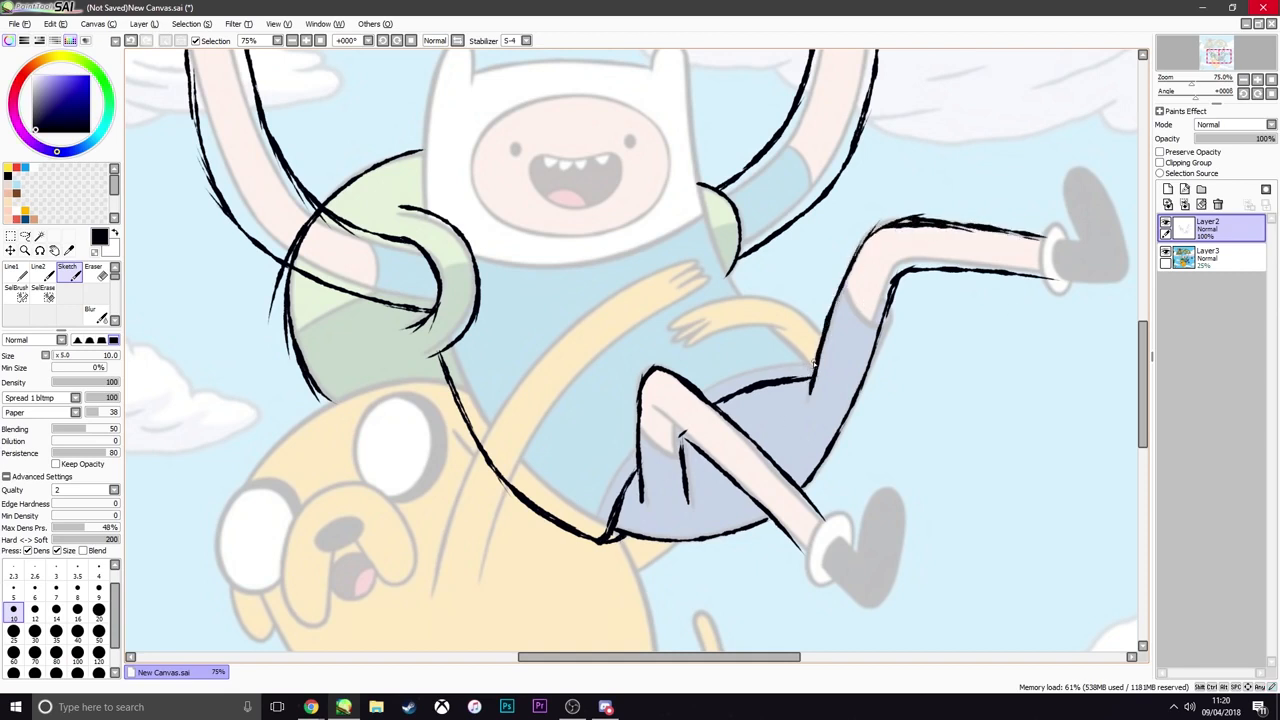
Trace the far side of the shirt between the waist and the shoulder strap
{"action": "left_click_drag", "start_coordinate": [796, 318], "coordinate": [814, 362]}
{"action": "key", "text": "ctrl+z"}
{"action": "mouse_move", "coordinate": [786, 316]}
{"action": "left_mouse_down"}
{"action": "mouse_move", "coordinate": [816, 360]}
{"action": "mouse_move", "coordinate": [760, 295]}
{"action": "left_mouse_up"}
{"action": "left_click_drag", "start_coordinate": [799, 338], "coordinate": [746, 278]}
{"action": "left_click_drag", "start_coordinate": [782, 312], "coordinate": [726, 258]}
{"action": "key", "text": "ctrl+z"}
{"action": "key", "text": "ctrl+z"}
Draw the shirt's curved upper edge beneath Finn's head, joining the two shoulder straps
{"action": "key", "text": "ctrl+z"}
{"action": "left_click_drag", "start_coordinate": [804, 352], "coordinate": [735, 274]}
{"action": "mouse_move", "coordinate": [788, 330]}
{"action": "left_mouse_down"}
{"action": "mouse_move", "coordinate": [706, 218]}
{"action": "mouse_move", "coordinate": [599, 265]}
{"action": "mouse_move", "coordinate": [536, 269]}
{"action": "left_mouse_up"}
{"action": "key", "text": "ctrl+z"}
{"action": "mouse_move", "coordinate": [616, 258]}
{"action": "left_mouse_down"}
{"action": "mouse_move", "coordinate": [510, 266]}
{"action": "mouse_move", "coordinate": [470, 252]}
{"action": "left_mouse_up"}
Hide and reshow the Layer3 reference to compare the traced body and legs with the original
{"action": "scroll", "coordinate": [552, 322], "scroll_direction": "down", "scroll_amount": 4}
{"action": "scroll", "coordinate": [512, 299], "scroll_direction": "up", "scroll_amount": 2}
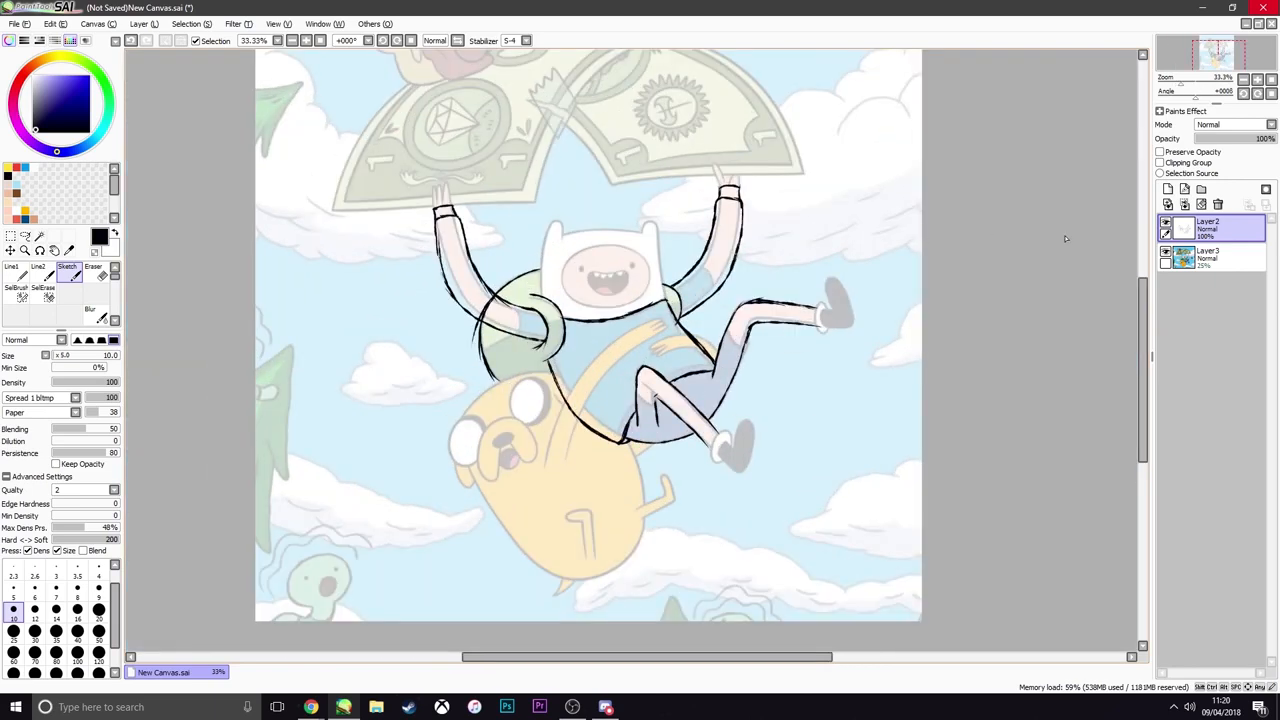
{"action": "left_click", "coordinate": [1166, 252]}
{"action": "scroll", "coordinate": [699, 323], "scroll_direction": "down", "scroll_amount": 2}
{"action": "scroll", "coordinate": [684, 330], "scroll_direction": "up", "scroll_amount": 2}
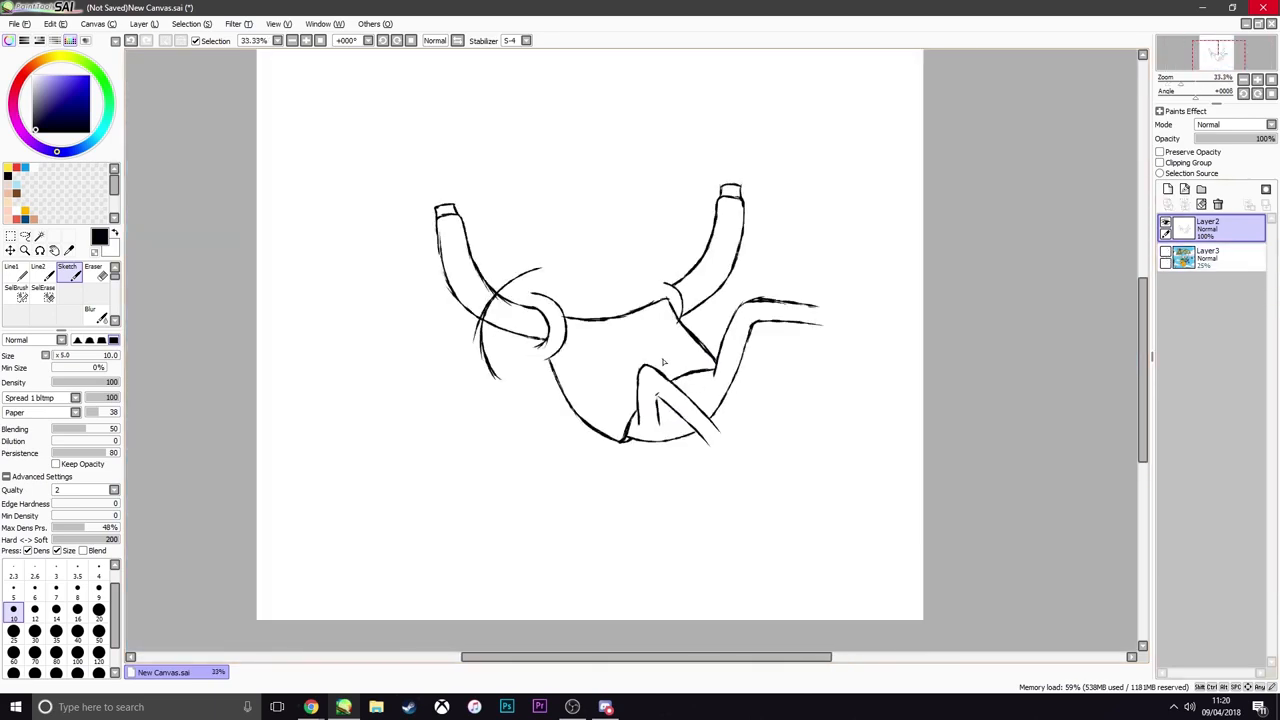
{"action": "scroll", "coordinate": [672, 345], "scroll_direction": "down", "scroll_amount": 2}
{"action": "scroll", "coordinate": [675, 362], "scroll_direction": "up", "scroll_amount": 2}
{"action": "left_click", "coordinate": [1166, 252]}
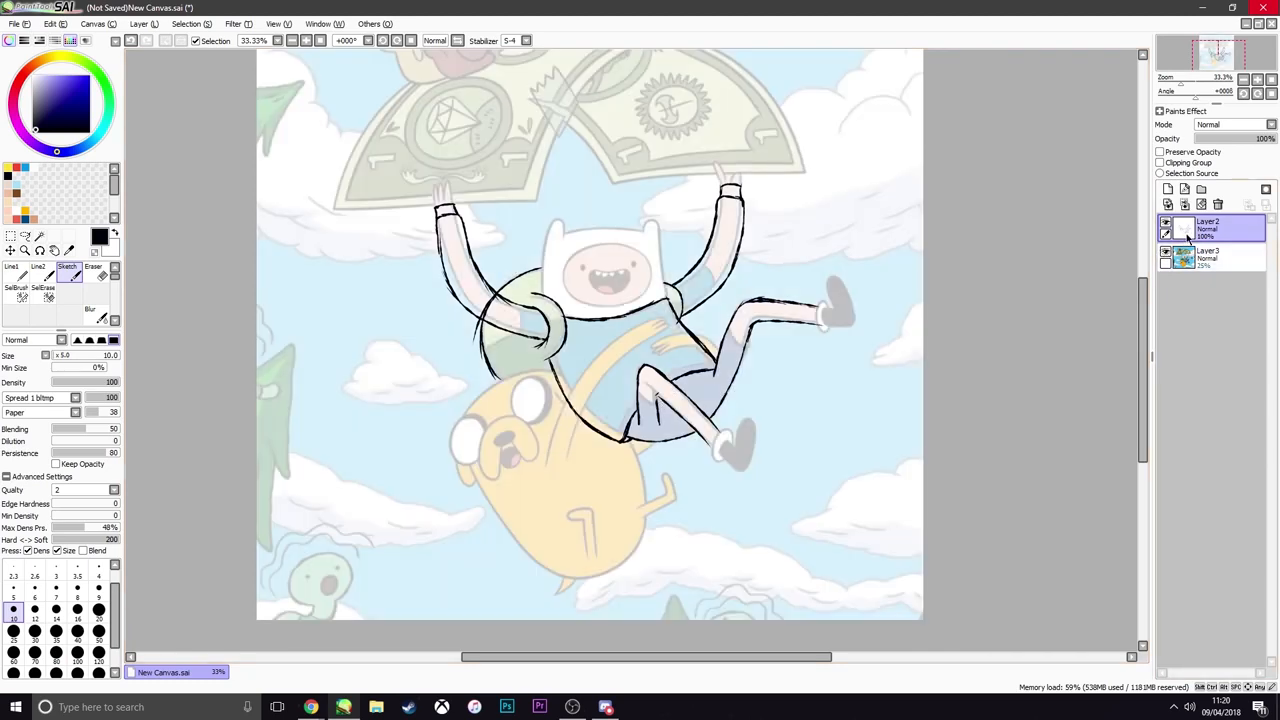
Hide the Layer3 reference so that only the linework remains on the canvas
{"action": "scroll", "coordinate": [636, 329], "scroll_direction": "up", "scroll_amount": 2}
{"action": "scroll", "coordinate": [578, 335], "scroll_direction": "down", "scroll_amount": 2}
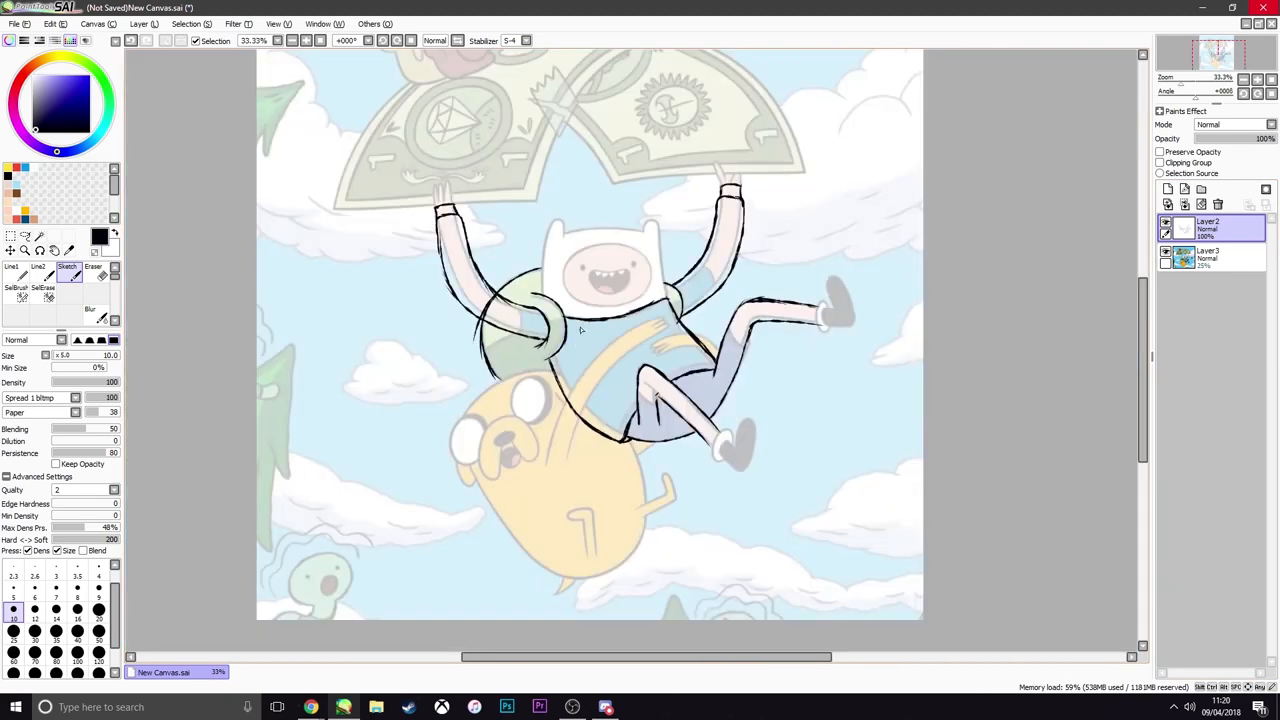
{"action": "scroll", "coordinate": [580, 330], "scroll_direction": "up", "scroll_amount": 1}
{"action": "left_click", "coordinate": [1166, 252]}
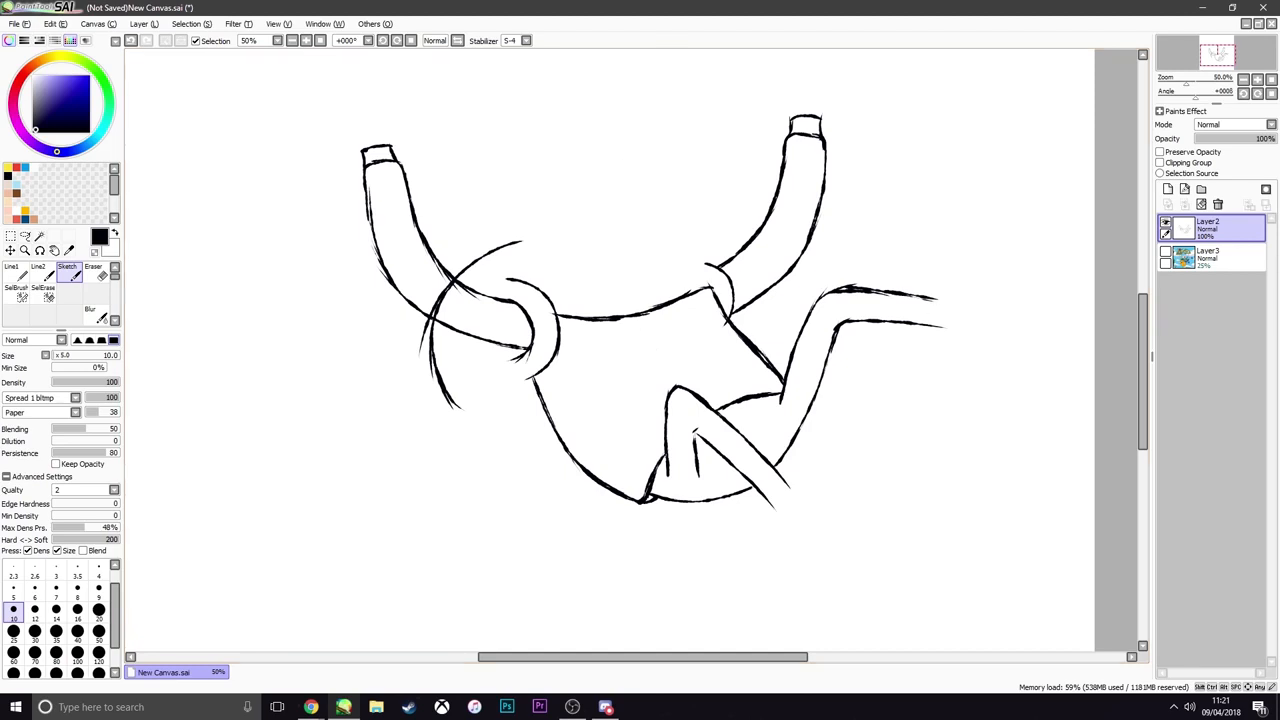
Switch to Chrome and open the white OFF-WHITE Diagonal Caravaggio sweatshirt picture from the "off white sweatshirt" image results
{"action": "key", "text": "alt+Tab"}
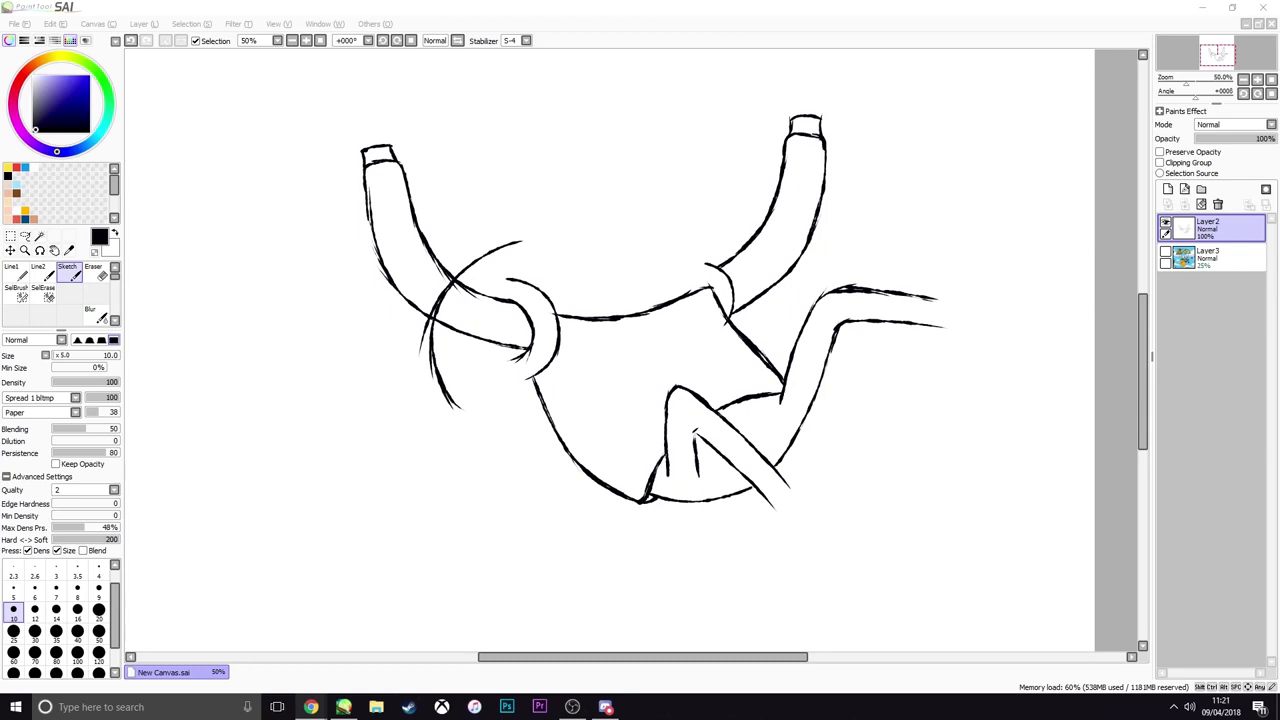
{"action": "key", "text": "alt+Tab"}
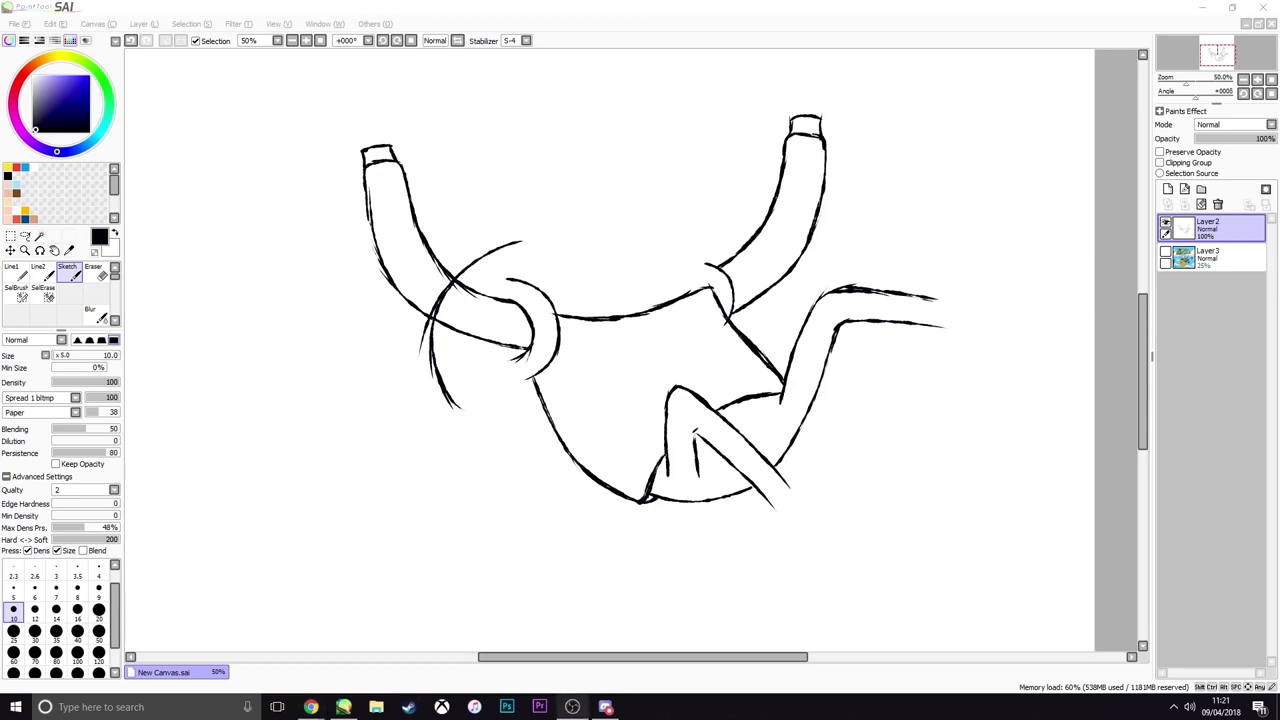
{"action": "key", "text": "alt+Tab"}
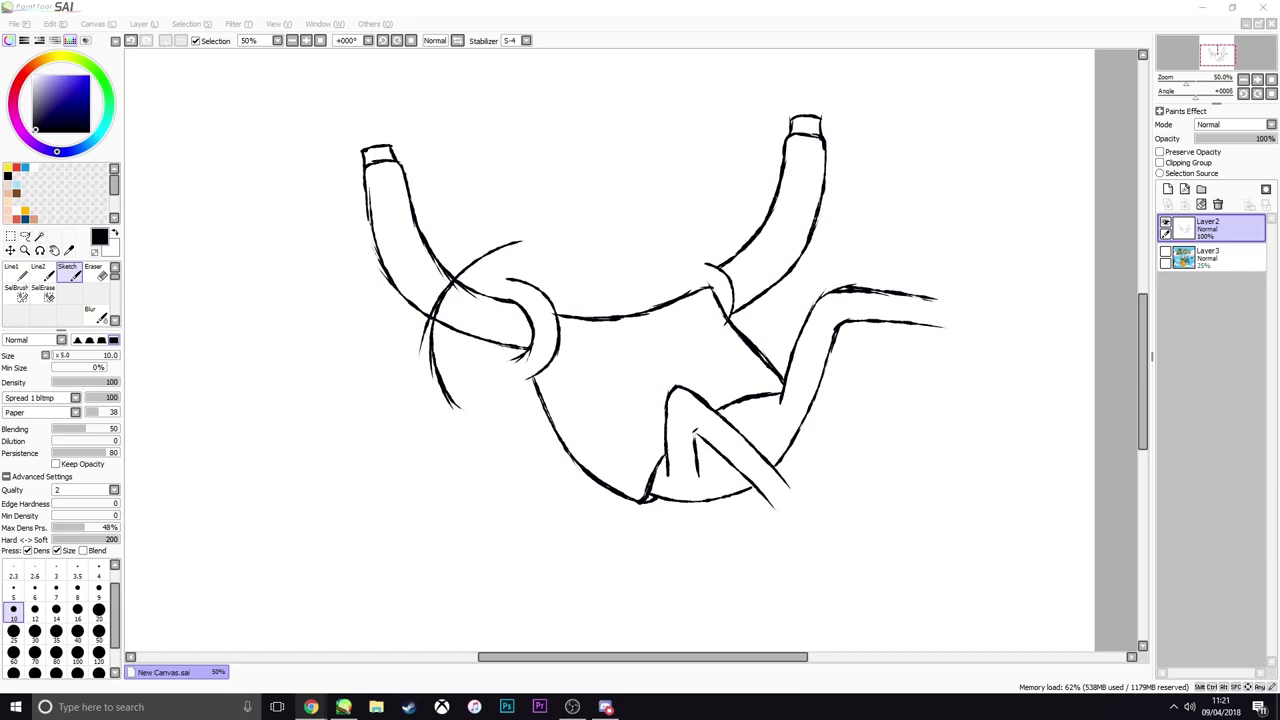
{"action": "left_click_drag", "start_coordinate": [1279, 240], "coordinate": [470, 10]}
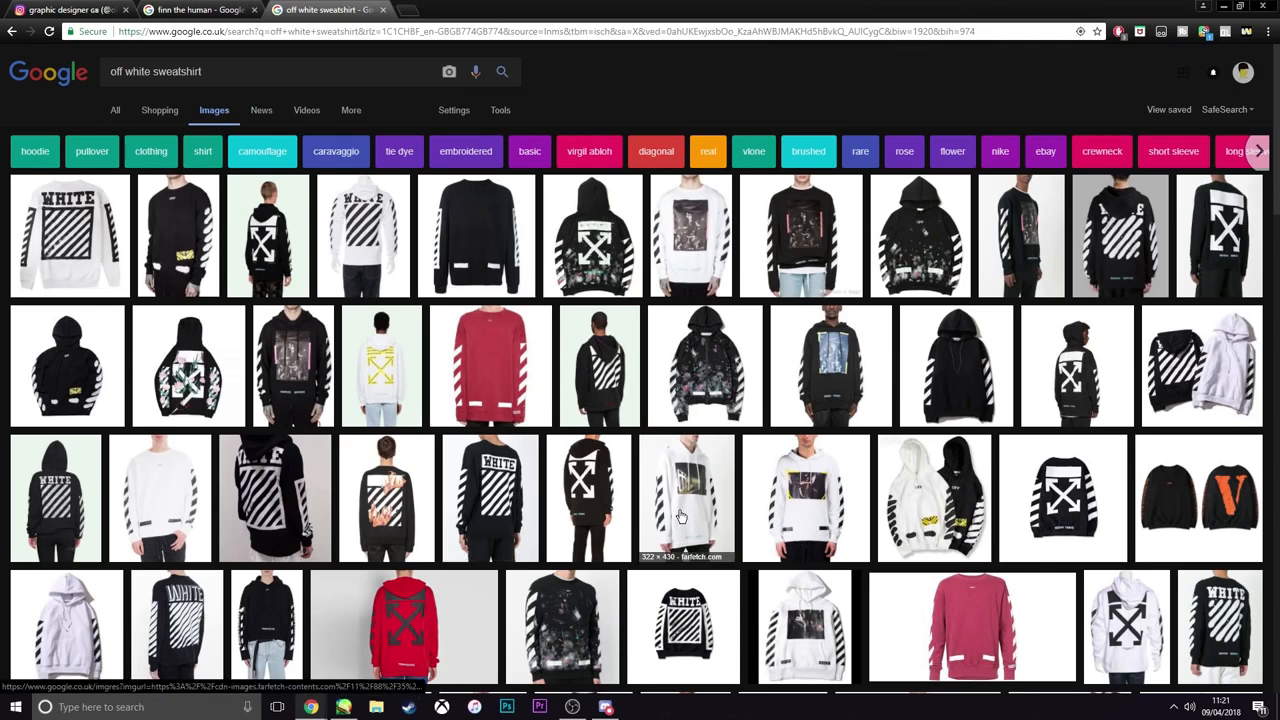
{"action": "left_click", "coordinate": [690, 224]}
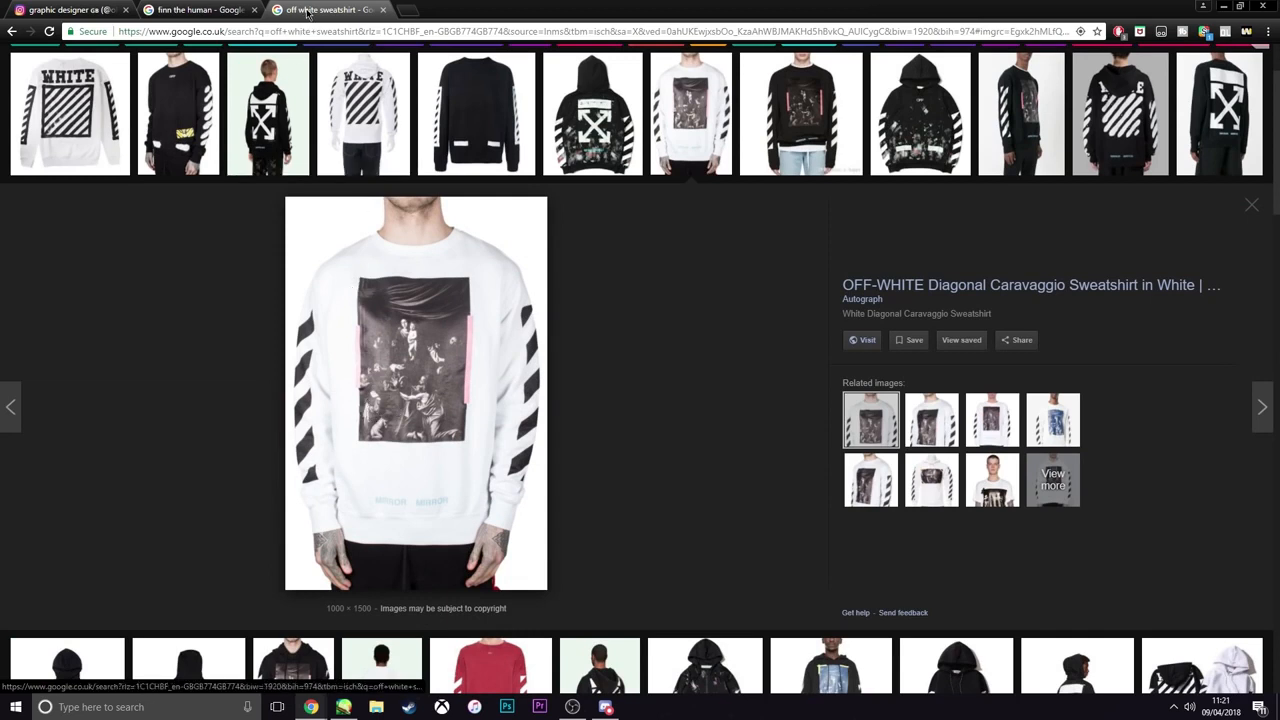
{"action": "mouse_move", "coordinate": [447, 19]}
{"action": "left_mouse_down"}
{"action": "mouse_move", "coordinate": [1279, 203]}
{"action": "mouse_move", "coordinate": [1279, 20]}
{"action": "left_mouse_up"}
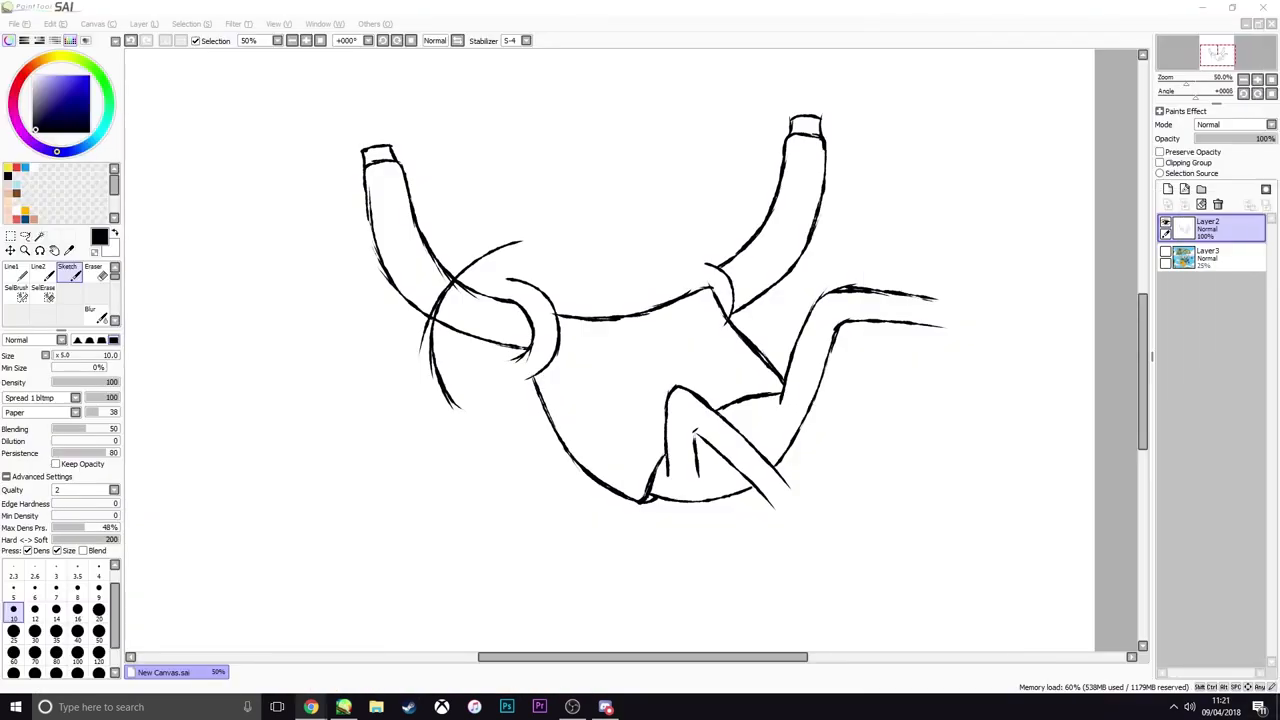
Return to PaintTool SAI, paste the sweatshirt picture onto the canvas, shrink it and place it above the sketched body
{"action": "left_click", "coordinate": [862, 10]}
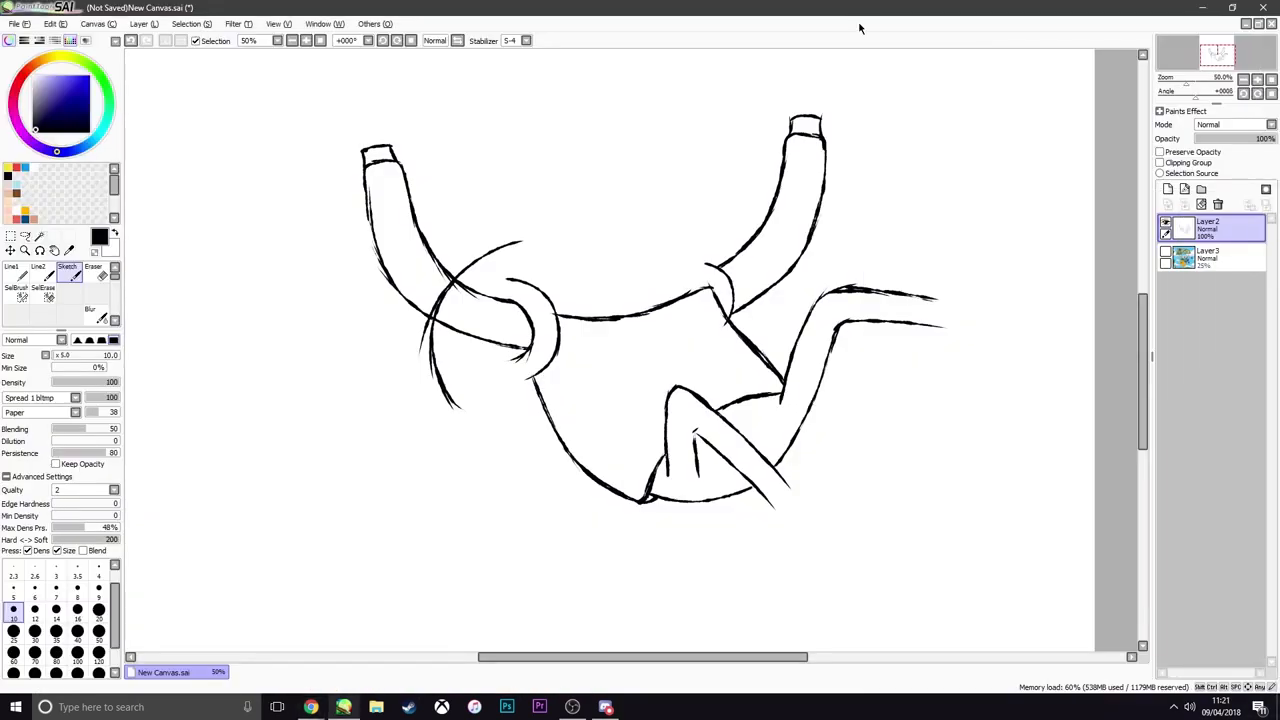
{"action": "key", "text": "ctrl+v"}
{"action": "scroll", "coordinate": [620, 235], "scroll_direction": "down", "scroll_amount": 6}
{"action": "scroll", "coordinate": [595, 215], "scroll_direction": "up", "scroll_amount": 2}
{"action": "key", "text": "ctrl+t"}
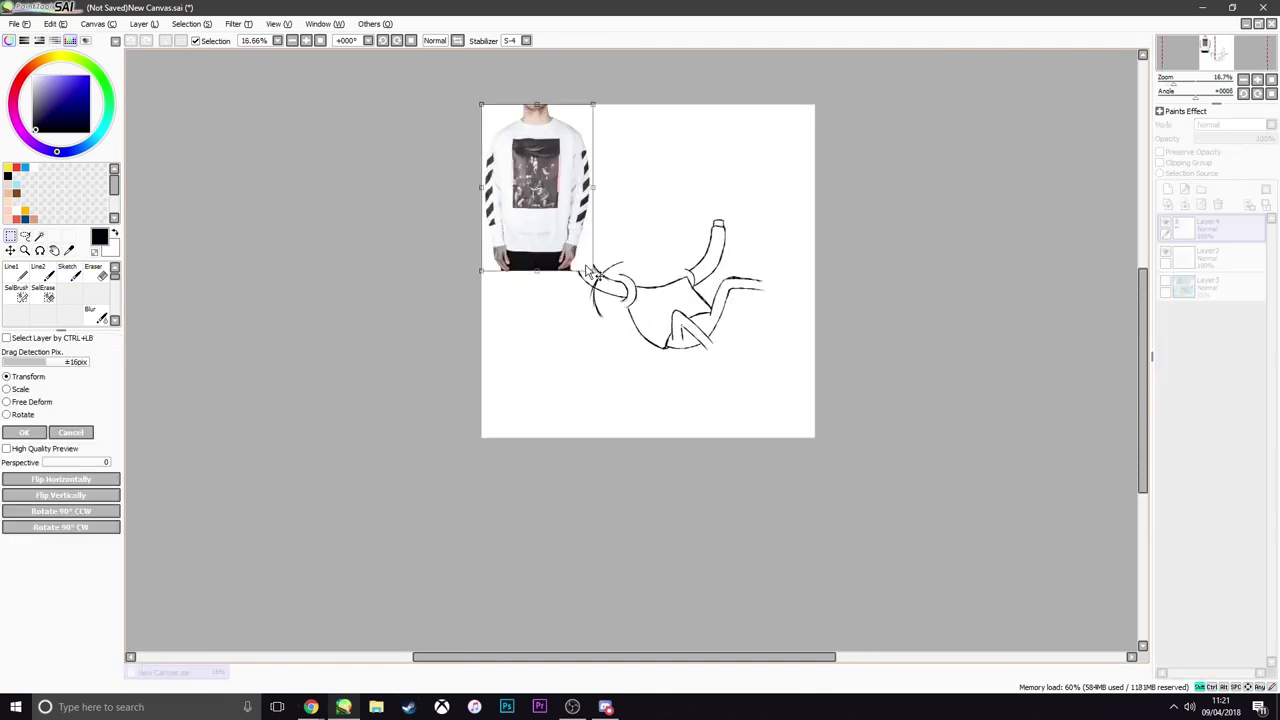
{"action": "left_click_drag", "start_coordinate": [594, 274], "coordinate": [665, 243]}
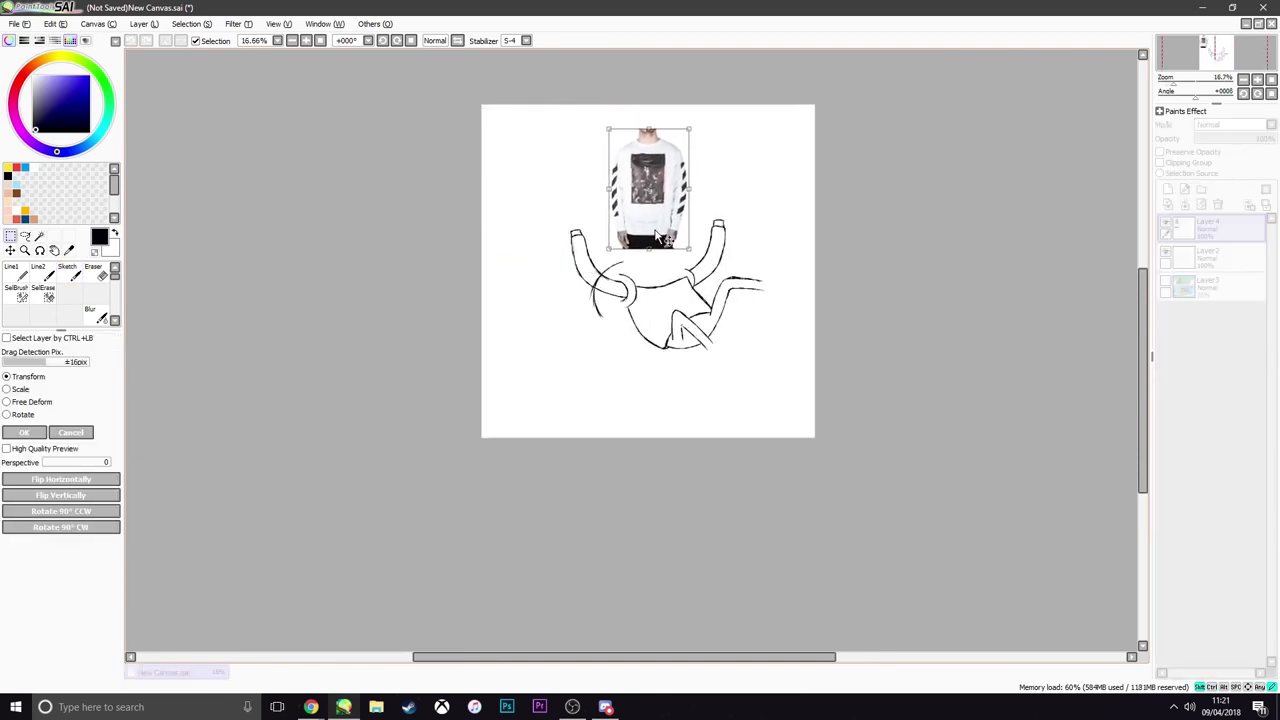
{"action": "key", "text": "Return"}
Make Layer2 the active drawing layer, with the sweatshirt picture and the sketched sleeves both in view
{"action": "scroll", "coordinate": [656, 230], "scroll_direction": "down", "scroll_amount": 3}
{"action": "scroll", "coordinate": [656, 230], "scroll_direction": "up", "scroll_amount": 5}
{"action": "scroll", "coordinate": [656, 230], "scroll_direction": "down", "scroll_amount": 2}
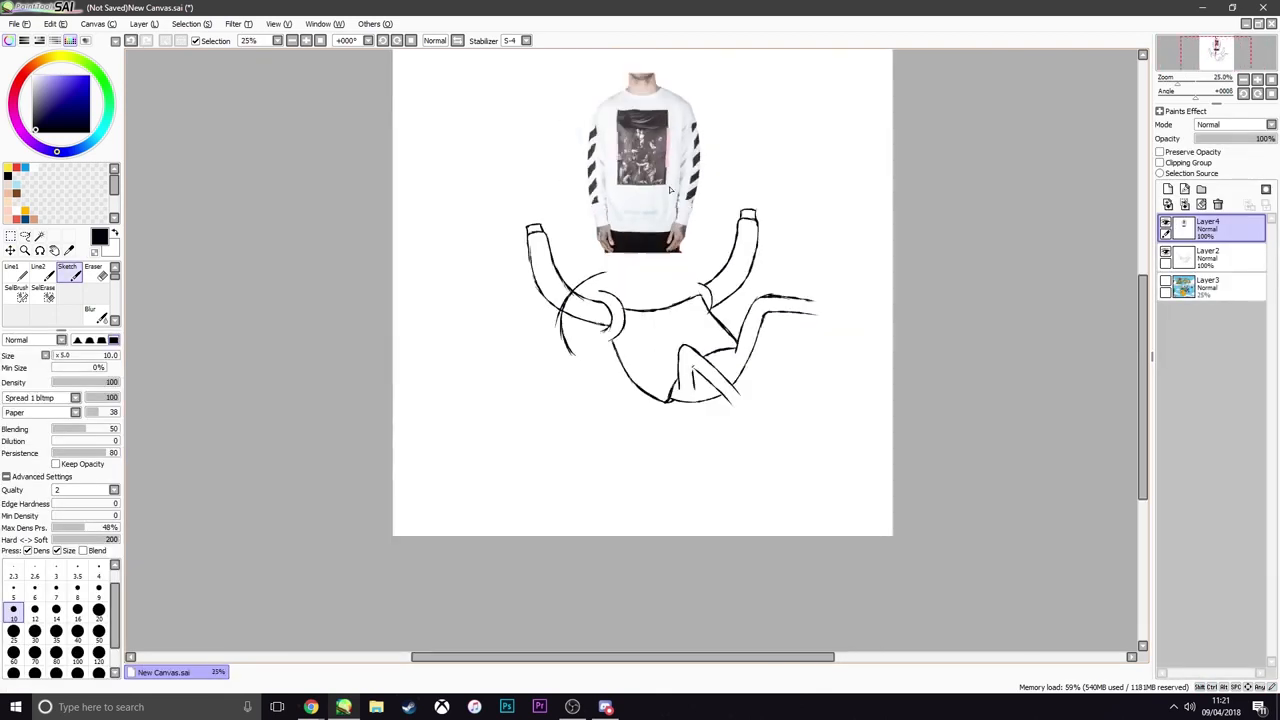
{"action": "scroll", "coordinate": [799, 240], "scroll_direction": "up", "scroll_amount": 3}
{"action": "left_click", "coordinate": [1210, 257]}
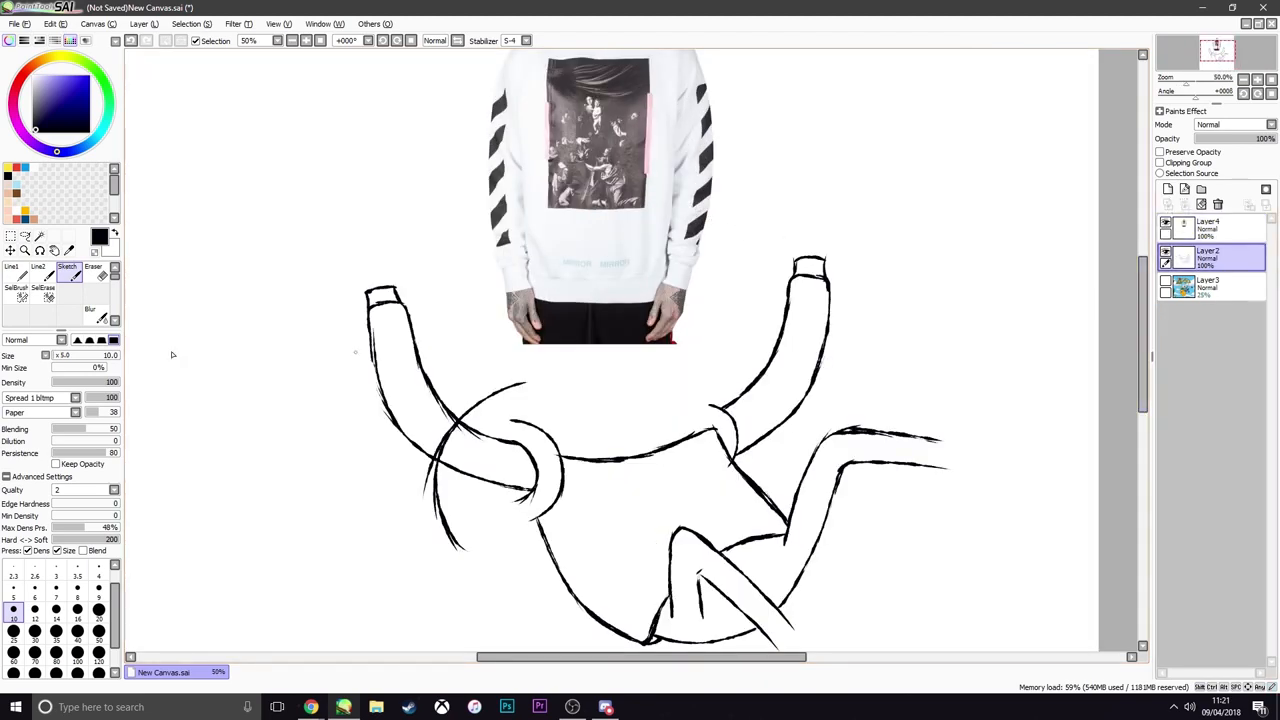
{"action": "scroll", "coordinate": [288, 318], "scroll_direction": "down", "scroll_amount": 1}
{"action": "scroll", "coordinate": [300, 280], "scroll_direction": "up", "scroll_amount": 1}
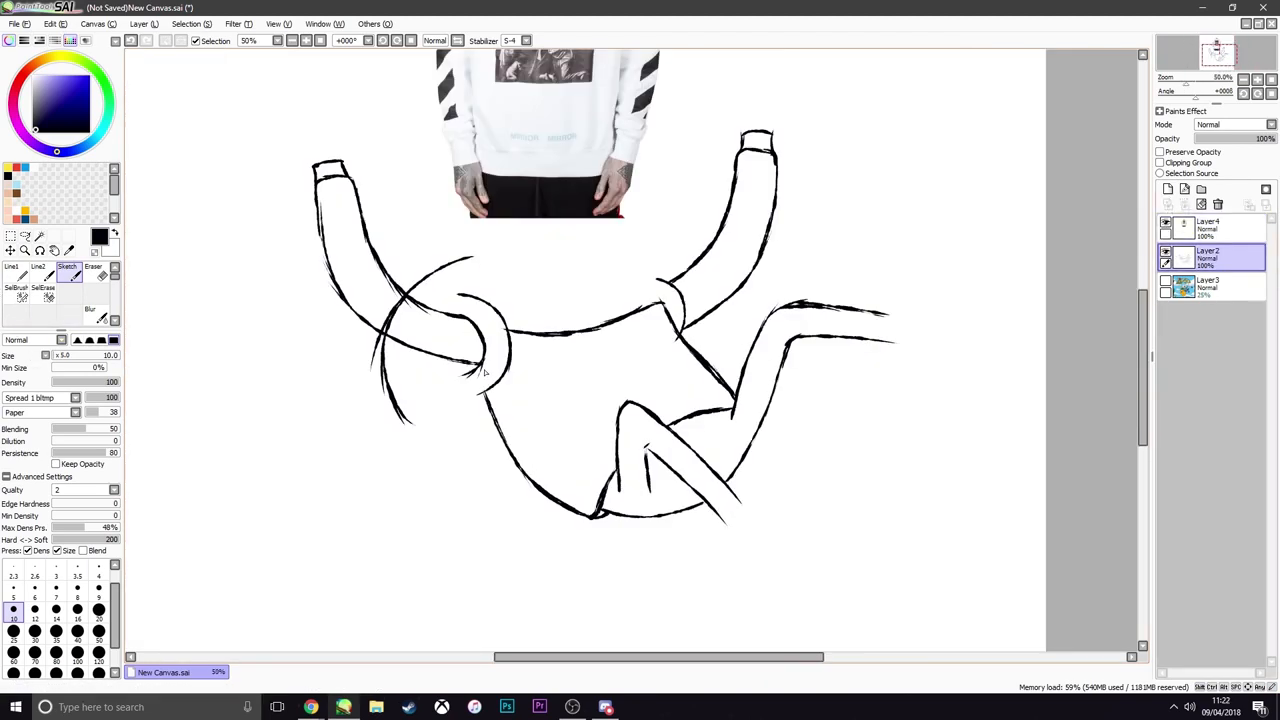
{"action": "scroll", "coordinate": [340, 200], "scroll_direction": "down", "scroll_amount": 1}
{"action": "scroll", "coordinate": [347, 176], "scroll_direction": "up", "scroll_amount": 1}
{"action": "scroll", "coordinate": [347, 176], "scroll_direction": "down", "scroll_amount": 1}
{"action": "scroll", "coordinate": [343, 171], "scroll_direction": "up", "scroll_amount": 1}
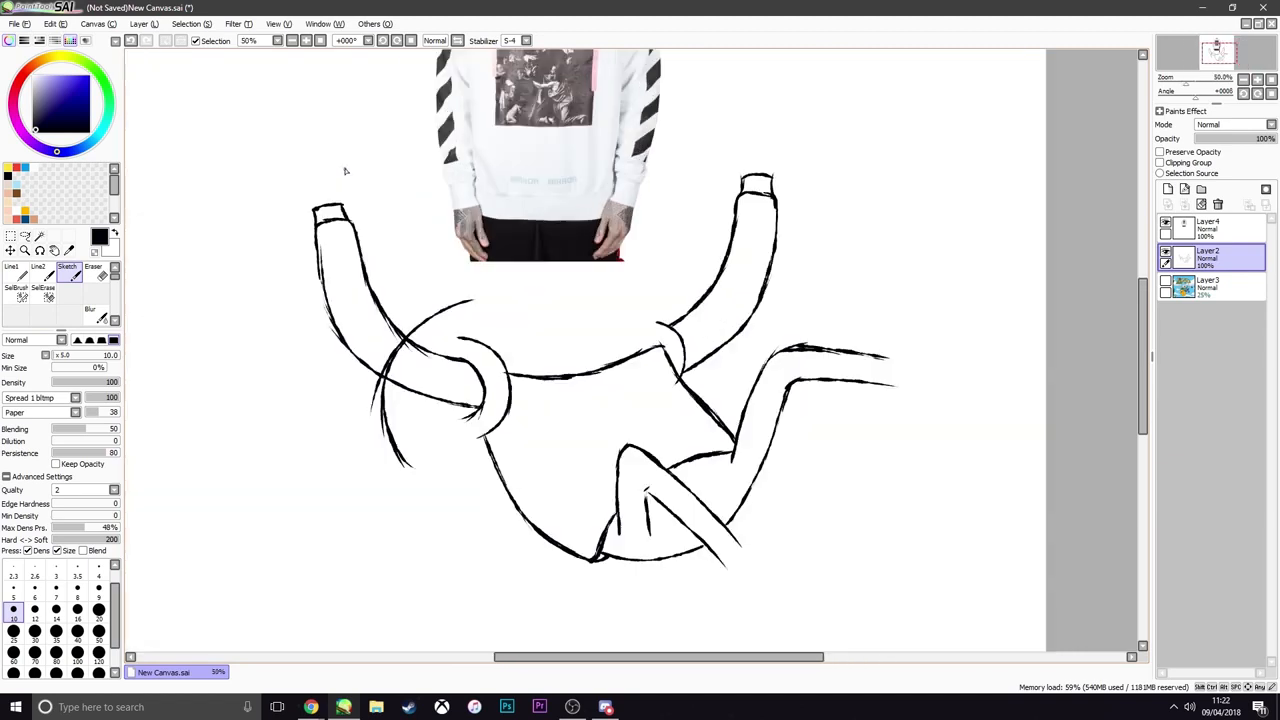
{"action": "scroll", "coordinate": [343, 165], "scroll_direction": "down", "scroll_amount": 1}
{"action": "scroll", "coordinate": [343, 157], "scroll_direction": "up", "scroll_amount": 1}
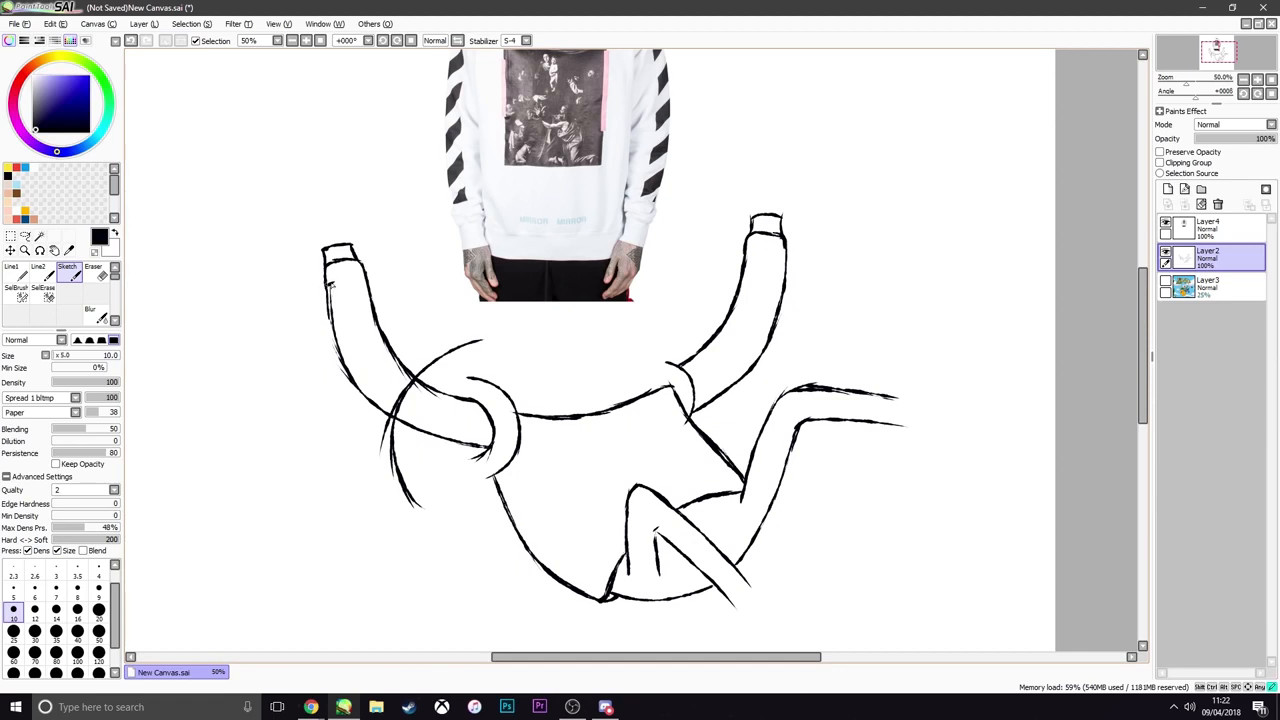
Start the sleeve's stripe panel with an inner line running from the cuff along the outer edge of the arm beside the backpack
{"action": "mouse_move", "coordinate": [345, 328]}
{"action": "left_mouse_down"}
{"action": "mouse_move", "coordinate": [339, 291]}
{"action": "mouse_move", "coordinate": [356, 358]}
{"action": "left_mouse_up"}
{"action": "left_click_drag", "start_coordinate": [344, 296], "coordinate": [371, 385]}
{"action": "key", "text": "ctrl+z"}
{"action": "left_click_drag", "start_coordinate": [344, 292], "coordinate": [362, 378]}
{"action": "key", "text": "ctrl+z"}
{"action": "key", "text": "ctrl+z"}
{"action": "left_click_drag", "start_coordinate": [340, 296], "coordinate": [358, 366]}
{"action": "mouse_move", "coordinate": [344, 322]}
{"action": "left_mouse_down"}
{"action": "mouse_move", "coordinate": [377, 394]}
{"action": "mouse_move", "coordinate": [422, 421]}
{"action": "left_mouse_up"}
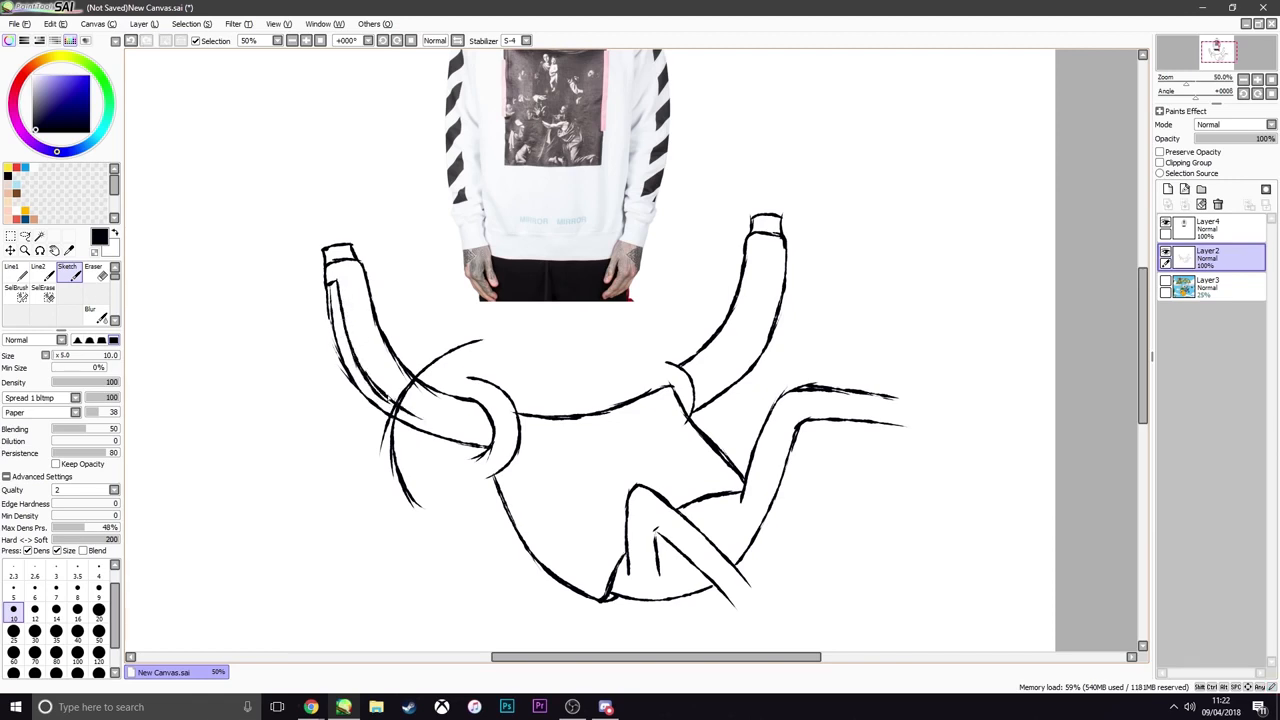
Redraw and extend the stripe panel's inner line along the sleeve to the shoulder strap, closing its end
{"action": "key", "text": "ctrl+z"}
{"action": "mouse_move", "coordinate": [364, 374]}
{"action": "left_mouse_down"}
{"action": "mouse_move", "coordinate": [458, 436]}
{"action": "mouse_move", "coordinate": [423, 427]}
{"action": "mouse_move", "coordinate": [465, 444]}
{"action": "left_mouse_up"}
{"action": "key", "text": "ctrl+z"}
{"action": "key", "text": "ctrl+z"}
{"action": "key", "text": "ctrl+z"}
{"action": "key", "text": "ctrl+z"}
{"action": "key", "text": "ctrl+z"}
{"action": "key", "text": "ctrl+z"}
{"action": "key", "text": "ctrl+z"}
{"action": "key", "text": "ctrl+z"}
{"action": "scroll", "coordinate": [459, 430], "scroll_direction": "down", "scroll_amount": 4}
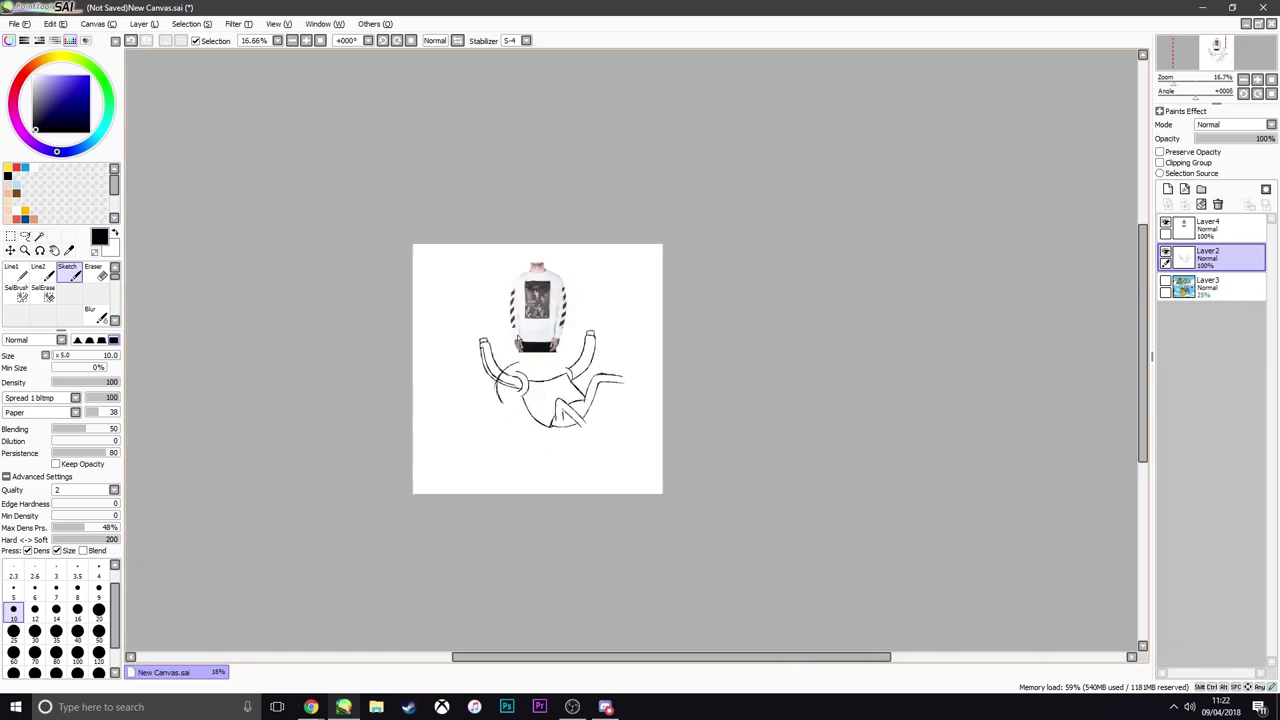
{"action": "scroll", "coordinate": [508, 463], "scroll_direction": "up", "scroll_amount": 3}
{"action": "scroll", "coordinate": [508, 463], "scroll_direction": "up", "scroll_amount": 2}
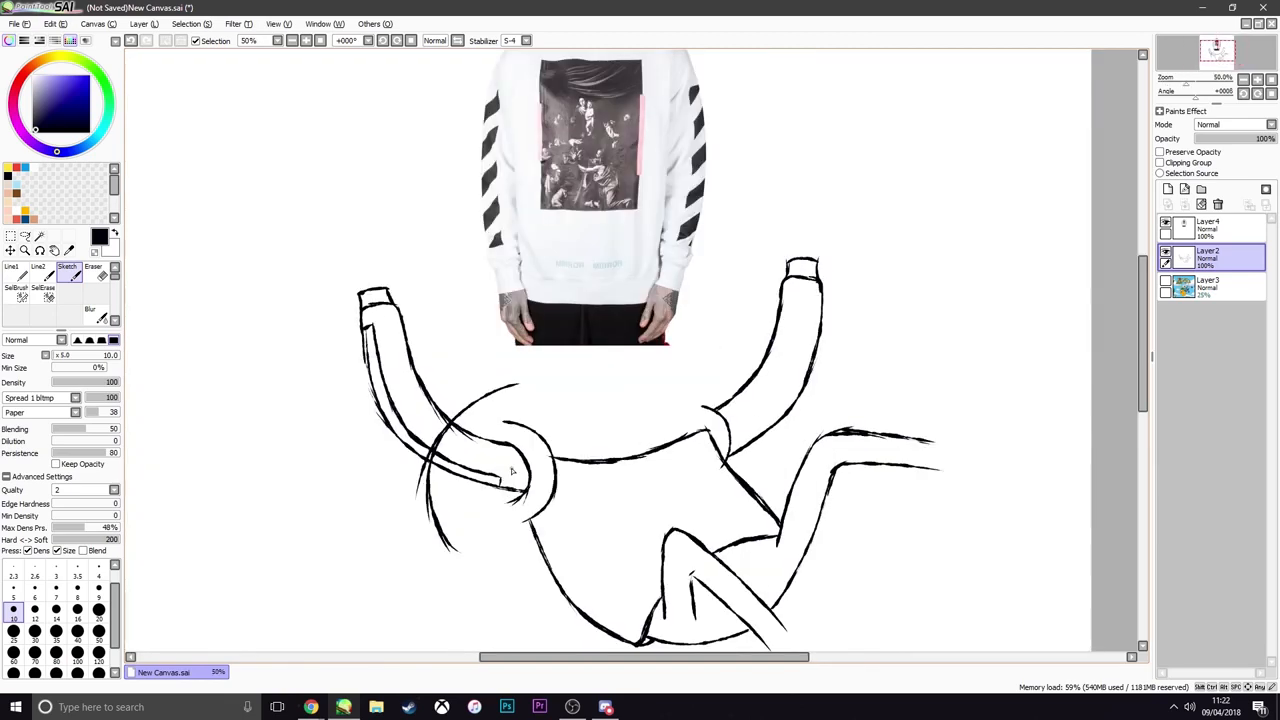
Draw a matching stripe panel line along the outer edge of the other raised sleeve, from the cuff to the shoulder
{"action": "scroll", "coordinate": [520, 458], "scroll_direction": "down", "scroll_amount": 3}
{"action": "scroll", "coordinate": [534, 452], "scroll_direction": "up", "scroll_amount": 1}
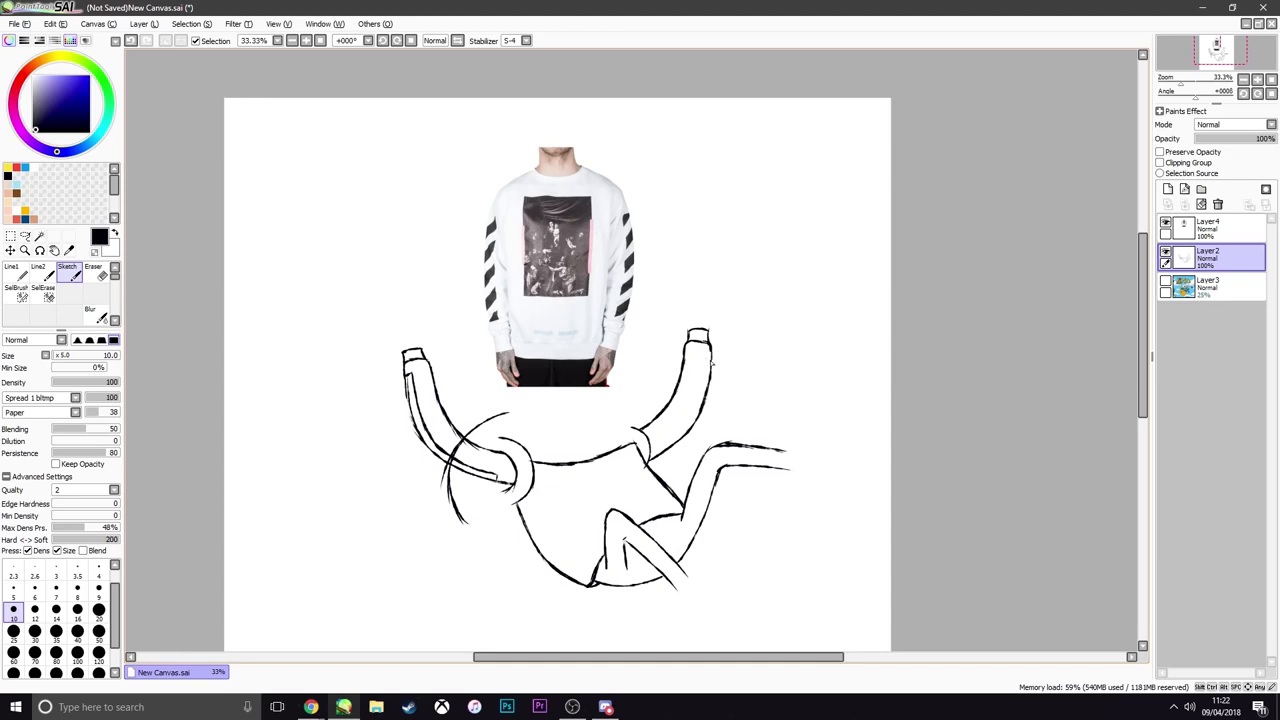
{"action": "left_click_drag", "start_coordinate": [712, 359], "coordinate": [668, 439]}
{"action": "key", "text": "ctrl+z"}
{"action": "key", "text": "ctrl+z"}
{"action": "key", "text": "ctrl+z"}
{"action": "key", "text": "ctrl+z"}
{"action": "key", "text": "ctrl+z"}
{"action": "key", "text": "ctrl+z"}
{"action": "key", "text": "ctrl+z"}
{"action": "key", "text": "ctrl+z"}
{"action": "mouse_move", "coordinate": [707, 362]}
{"action": "left_mouse_down"}
{"action": "mouse_move", "coordinate": [691, 419]}
{"action": "mouse_move", "coordinate": [664, 444]}
{"action": "left_mouse_up"}
{"action": "key", "text": "ctrl+z"}
{"action": "scroll", "coordinate": [573, 403], "scroll_direction": "down", "scroll_amount": 1}
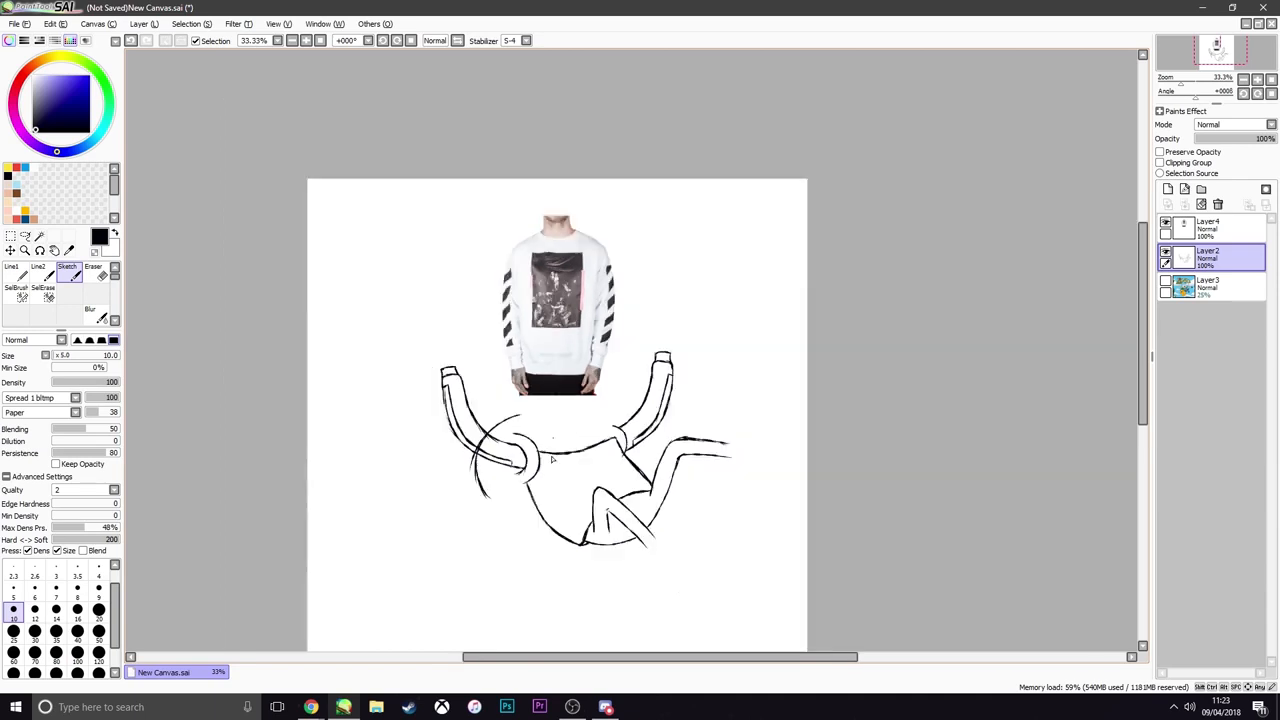
Draw a tilted rectangle on the shirt's chest for the sweatshirt's front print, partly behind the bent knee
{"action": "scroll", "coordinate": [560, 395], "scroll_direction": "up", "scroll_amount": 2}
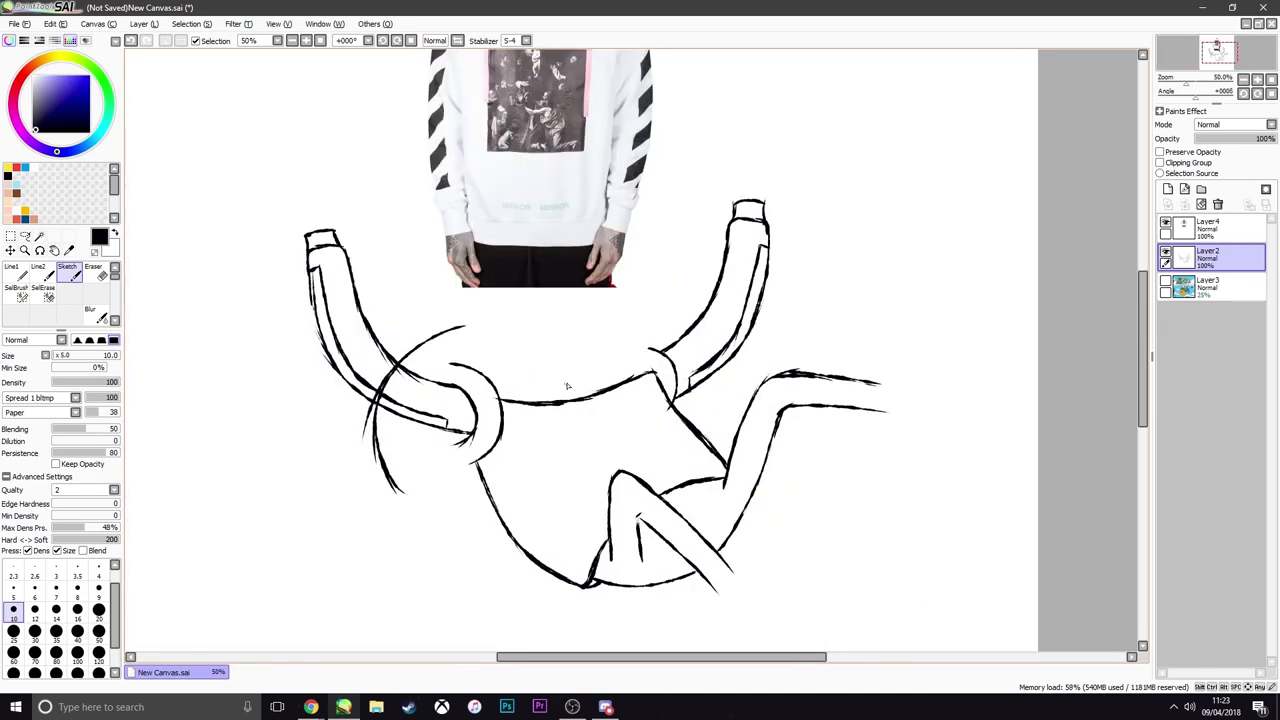
{"action": "scroll", "coordinate": [566, 430], "scroll_direction": "down", "scroll_amount": 1}
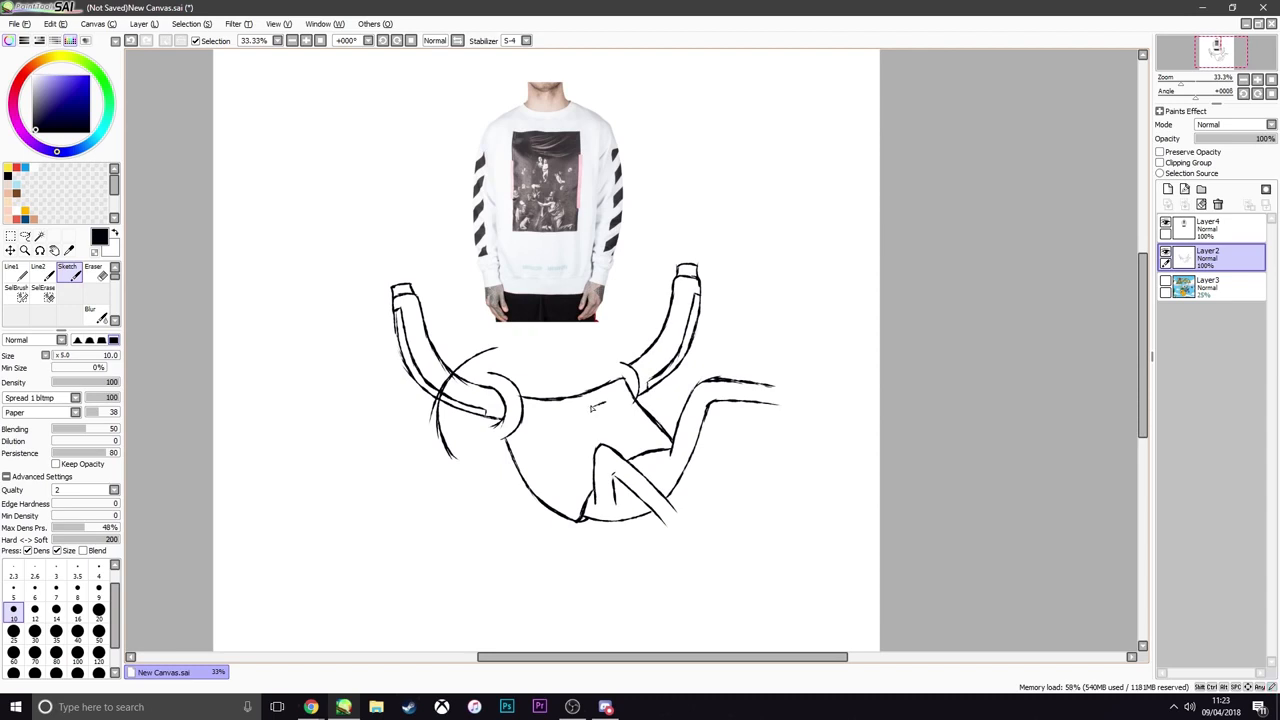
{"action": "mouse_move", "coordinate": [578, 408]}
{"action": "left_mouse_down"}
{"action": "mouse_move", "coordinate": [605, 402]}
{"action": "mouse_move", "coordinate": [547, 418]}
{"action": "mouse_move", "coordinate": [610, 401]}
{"action": "mouse_move", "coordinate": [646, 452]}
{"action": "mouse_move", "coordinate": [620, 452]}
{"action": "left_mouse_up"}
{"action": "key", "text": "ctrl+z"}
{"action": "key", "text": "ctrl+z"}
{"action": "key", "text": "ctrl+z"}
{"action": "key", "text": "ctrl+z"}
{"action": "key", "text": "ctrl+z"}
{"action": "key", "text": "ctrl+z"}
{"action": "key", "text": "ctrl+z"}
{"action": "key", "text": "ctrl+z"}
{"action": "key", "text": "ctrl+z"}
{"action": "key", "text": "ctrl+z"}
{"action": "key", "text": "ctrl+z"}
{"action": "key", "text": "ctrl+z"}
{"action": "key", "text": "ctrl+z"}
{"action": "mouse_move", "coordinate": [597, 461]}
{"action": "left_mouse_down"}
{"action": "mouse_move", "coordinate": [555, 463]}
{"action": "mouse_move", "coordinate": [575, 478]}
{"action": "mouse_move", "coordinate": [537, 420]}
{"action": "left_mouse_up"}
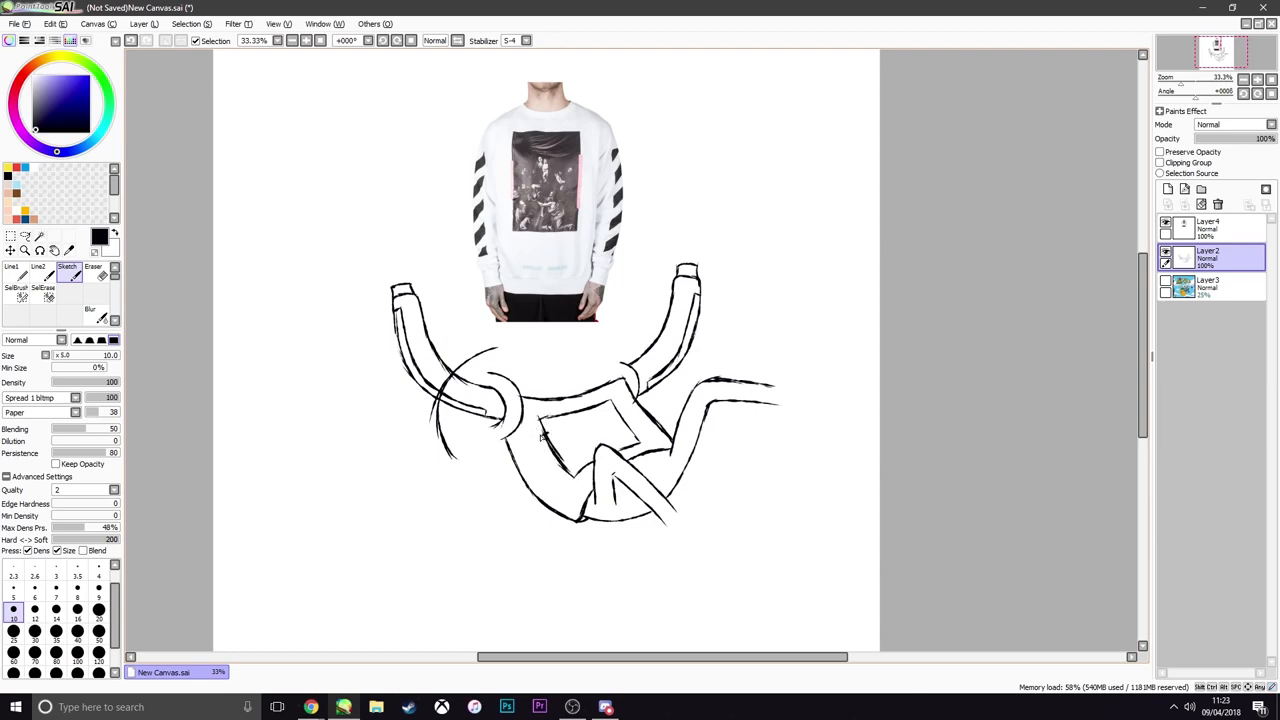
Draw and fill narrow strips along both sides of the chest print rectangle, like those on the sweatshirt picture
{"action": "left_click_drag", "start_coordinate": [546, 430], "coordinate": [566, 476]}
{"action": "mouse_move", "coordinate": [620, 425]}
{"action": "left_mouse_down"}
{"action": "mouse_move", "coordinate": [636, 446]}
{"action": "mouse_move", "coordinate": [637, 435]}
{"action": "left_mouse_up"}
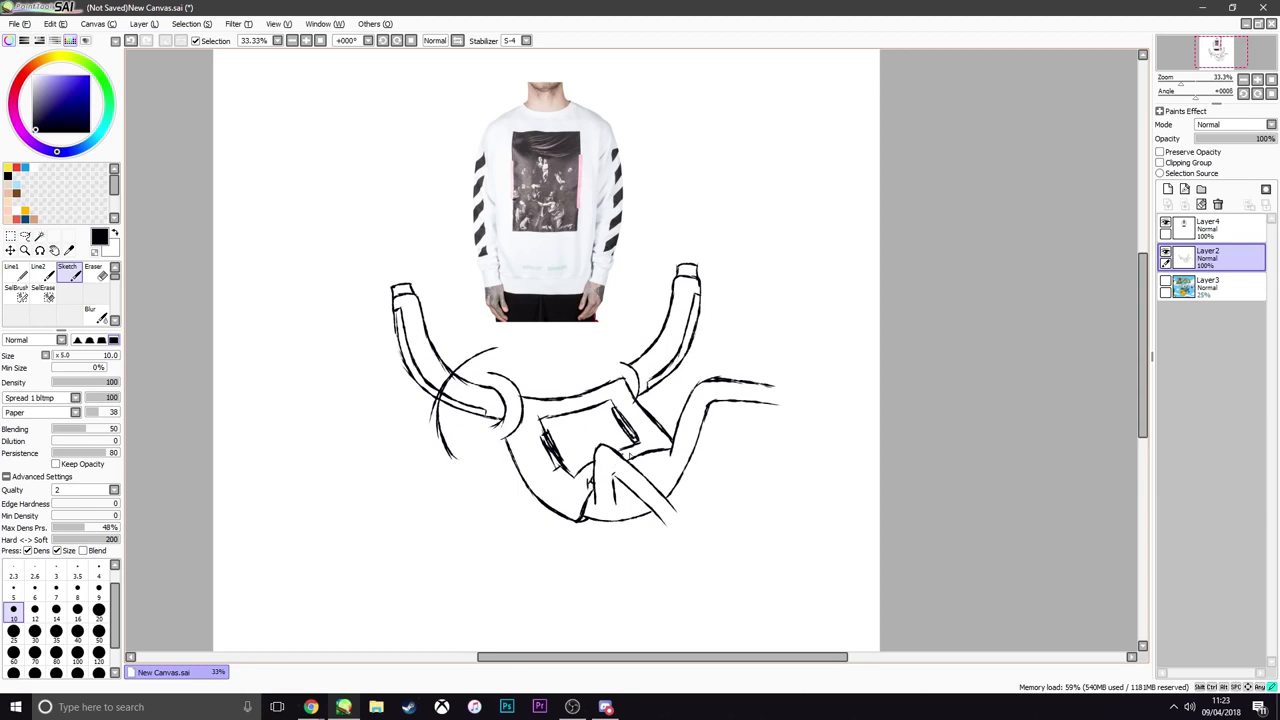
{"action": "scroll", "coordinate": [617, 456], "scroll_direction": "down", "scroll_amount": 2}
{"action": "scroll", "coordinate": [615, 455], "scroll_direction": "up", "scroll_amount": 2}
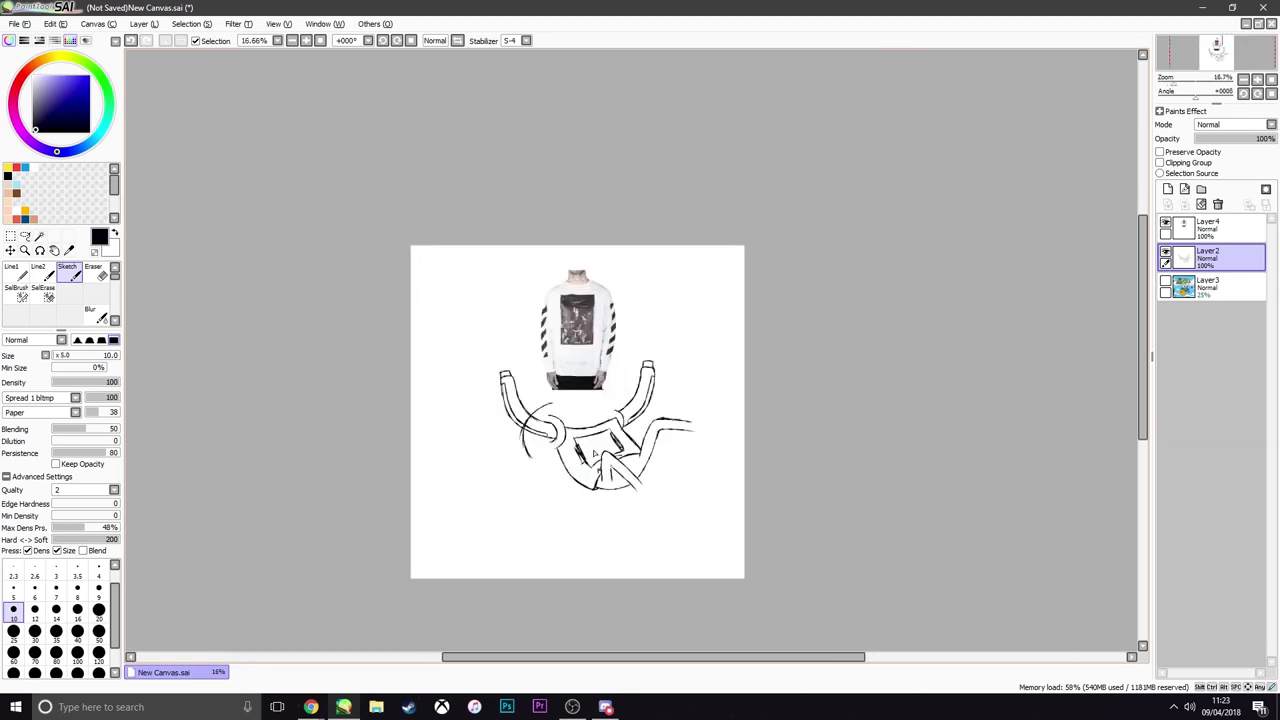
{"action": "scroll", "coordinate": [630, 447], "scroll_direction": "down", "scroll_amount": 2}
{"action": "scroll", "coordinate": [634, 441], "scroll_direction": "up", "scroll_amount": 2}
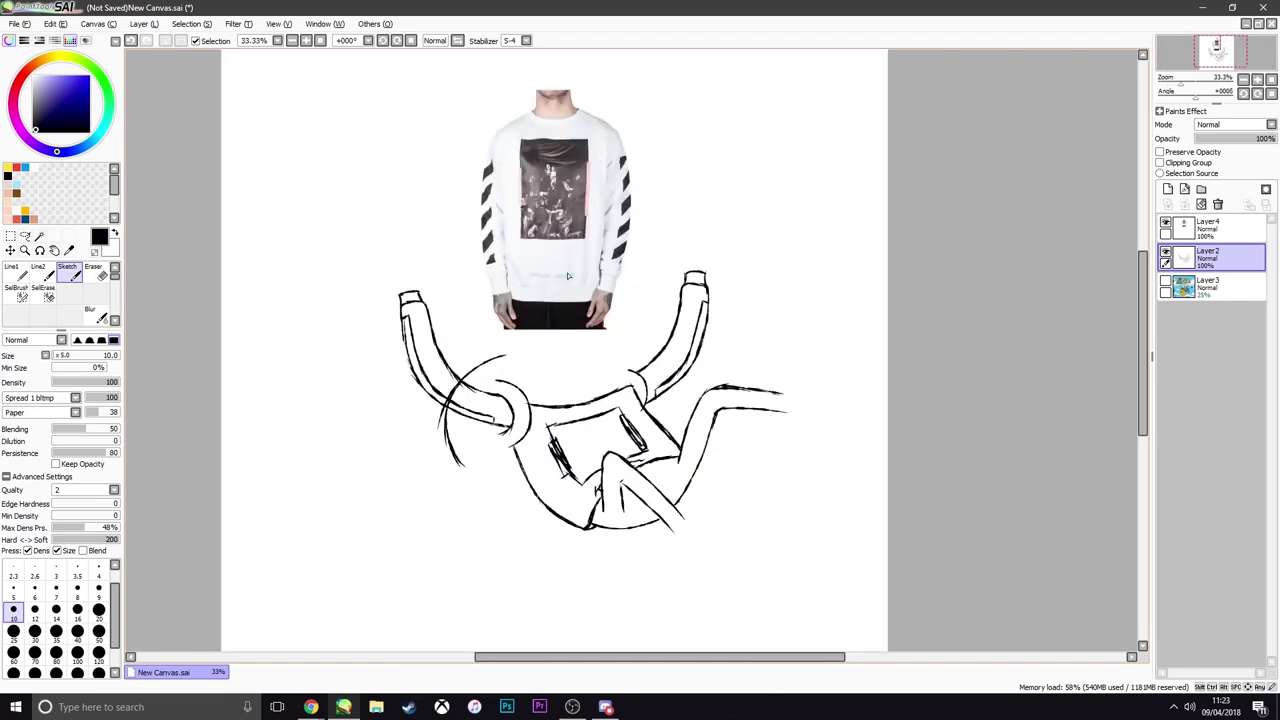
Hide the sweatshirt picture layer and show the faded Finn reference picture under the sketch
{"action": "left_click", "coordinate": [1165, 224]}
{"action": "scroll", "coordinate": [465, 452], "scroll_direction": "down", "scroll_amount": 4}
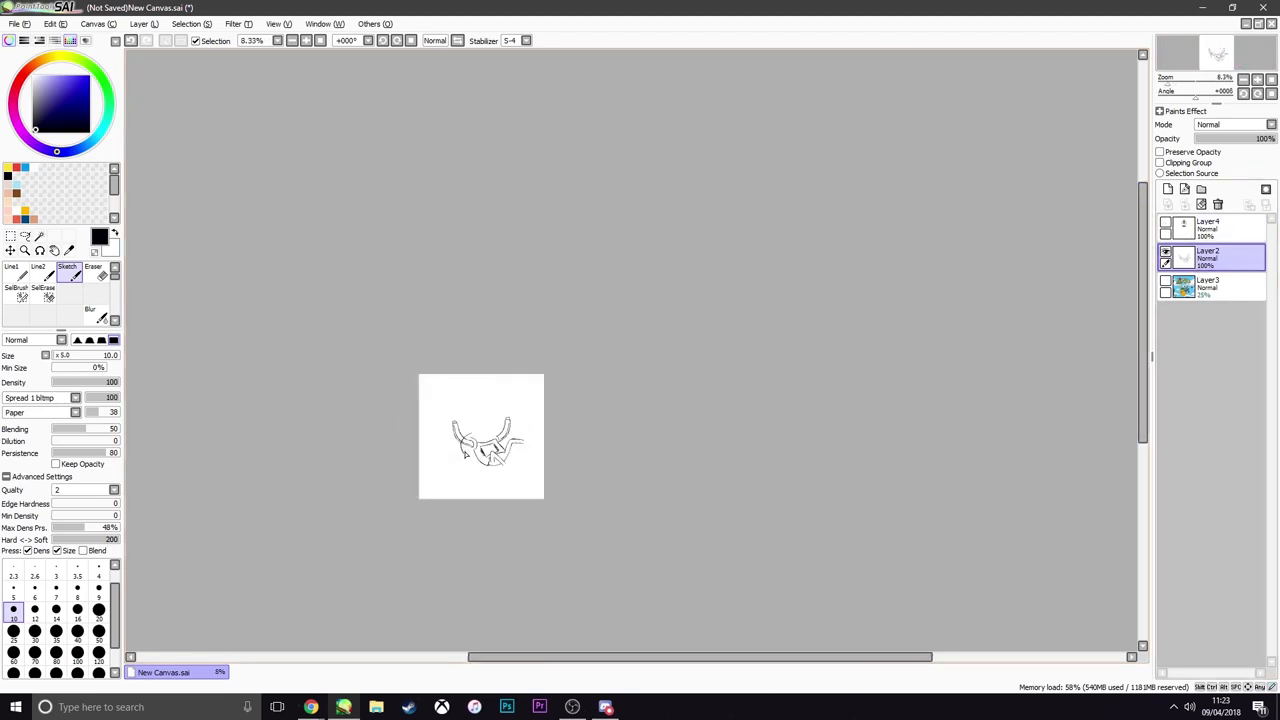
{"action": "scroll", "coordinate": [465, 452], "scroll_direction": "up", "scroll_amount": 3}
{"action": "scroll", "coordinate": [465, 452], "scroll_direction": "down", "scroll_amount": 3}
{"action": "scroll", "coordinate": [413, 450], "scroll_direction": "up", "scroll_amount": 4}
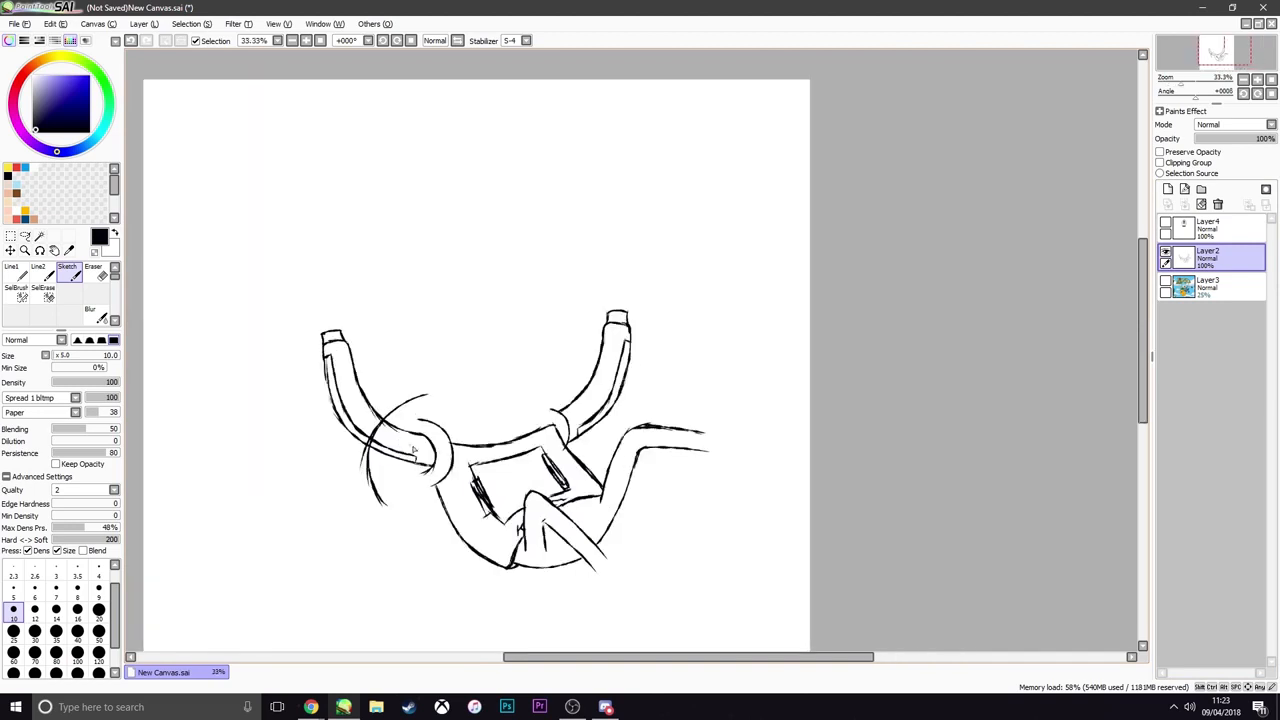
{"action": "scroll", "coordinate": [455, 503], "scroll_direction": "up", "scroll_amount": 1}
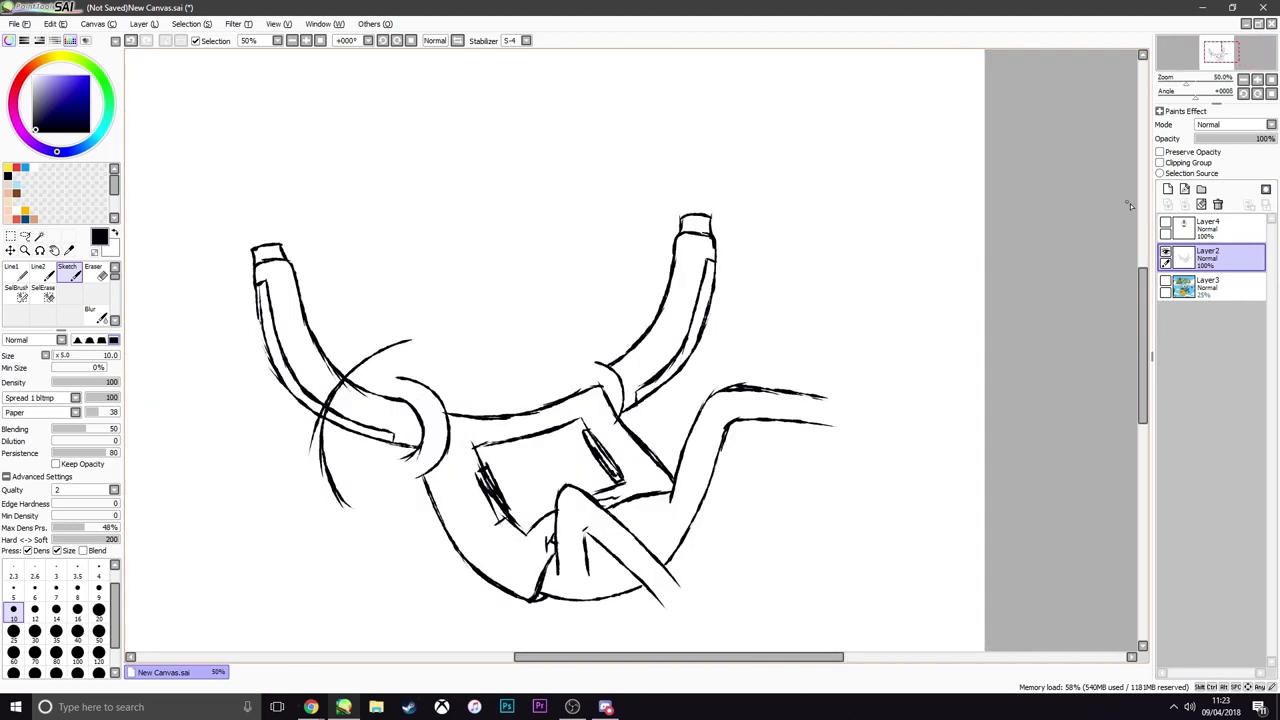
{"action": "scroll", "coordinate": [510, 478], "scroll_direction": "down", "scroll_amount": 4}
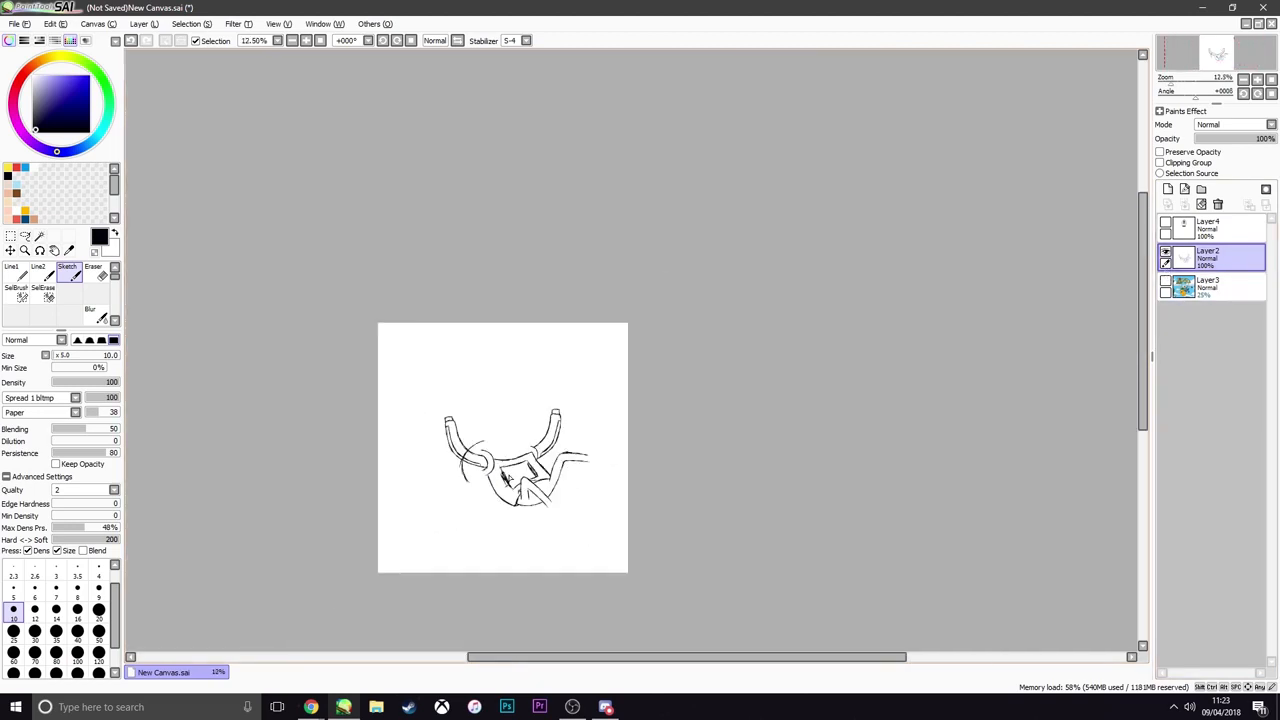
{"action": "scroll", "coordinate": [510, 478], "scroll_direction": "up", "scroll_amount": 5}
{"action": "scroll", "coordinate": [367, 406], "scroll_direction": "down", "scroll_amount": 2}
{"action": "scroll", "coordinate": [367, 406], "scroll_direction": "up", "scroll_amount": 2}
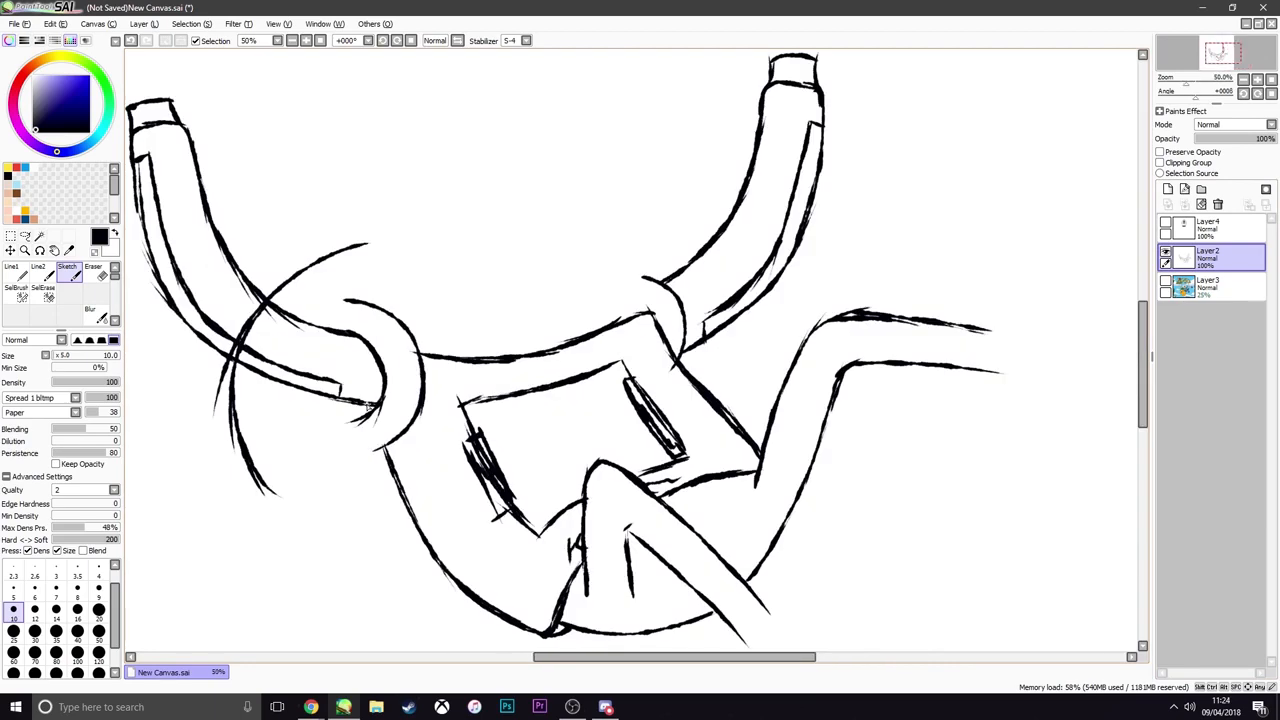
{"action": "left_click", "coordinate": [1166, 283]}
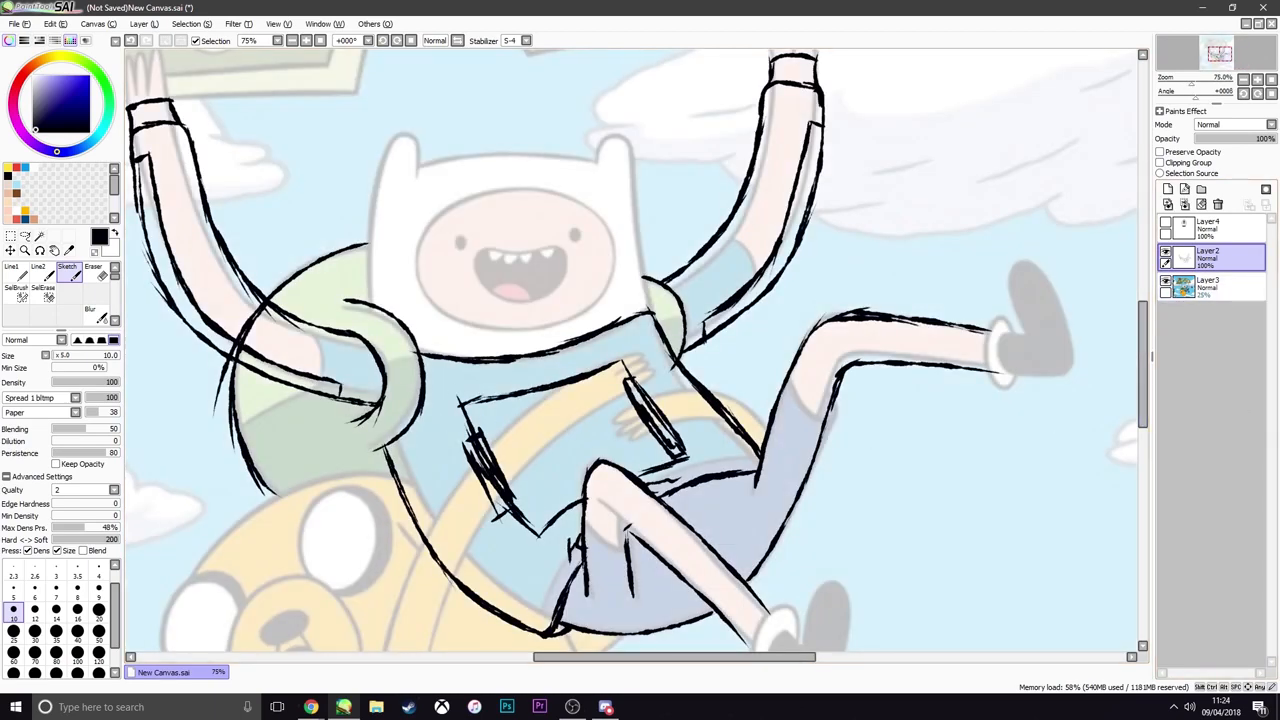
Trace the lower outline of Finn's round backpack from its outer edge to the side of the shirt
{"action": "scroll", "coordinate": [632, 360], "scroll_direction": "down", "scroll_amount": 3}
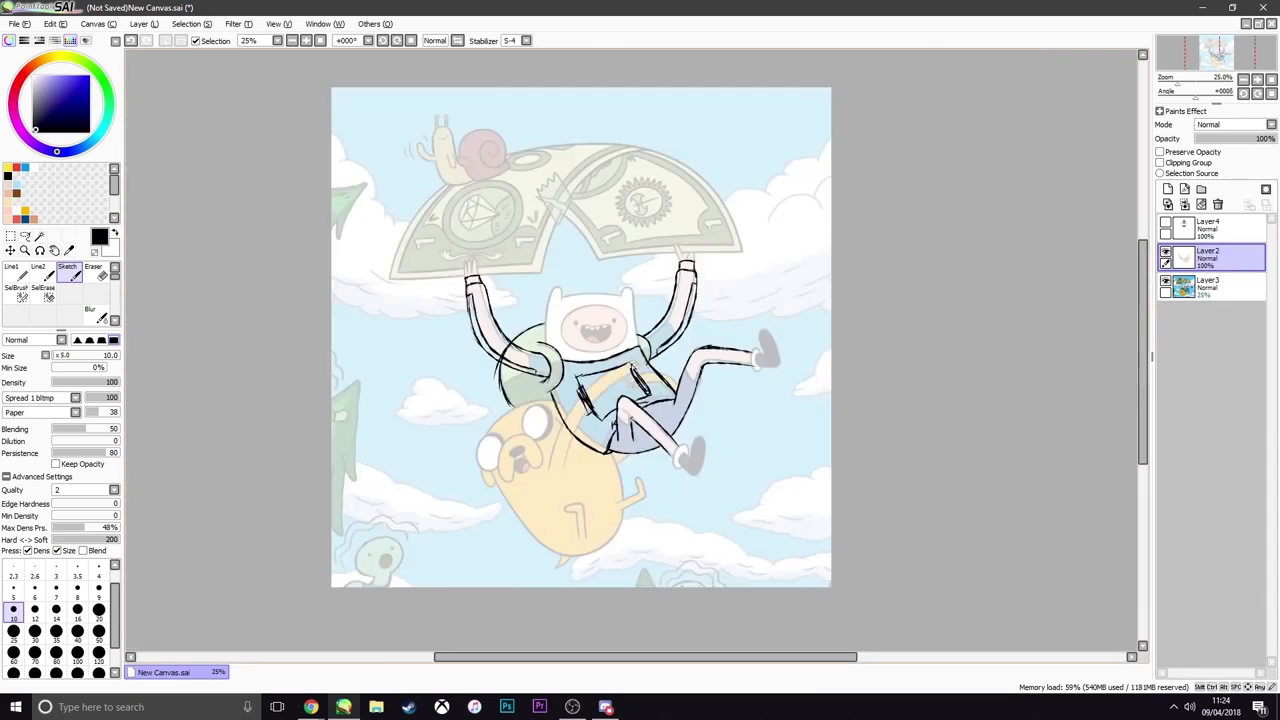
{"action": "scroll", "coordinate": [518, 438], "scroll_direction": "up", "scroll_amount": 3}
{"action": "mouse_move", "coordinate": [509, 326]}
{"action": "left_mouse_down"}
{"action": "mouse_move", "coordinate": [579, 366]}
{"action": "mouse_move", "coordinate": [657, 382]}
{"action": "left_mouse_up"}
Trace Finn's hood from the reference, including both rounded ears, the sides and the top edge between the ears
{"action": "scroll", "coordinate": [667, 351], "scroll_direction": "down", "scroll_amount": 2}
{"action": "scroll", "coordinate": [708, 200], "scroll_direction": "up", "scroll_amount": 2}
{"action": "mouse_move", "coordinate": [828, 346]}
{"action": "left_mouse_down"}
{"action": "mouse_move", "coordinate": [812, 205]}
{"action": "mouse_move", "coordinate": [776, 196]}
{"action": "left_mouse_up"}
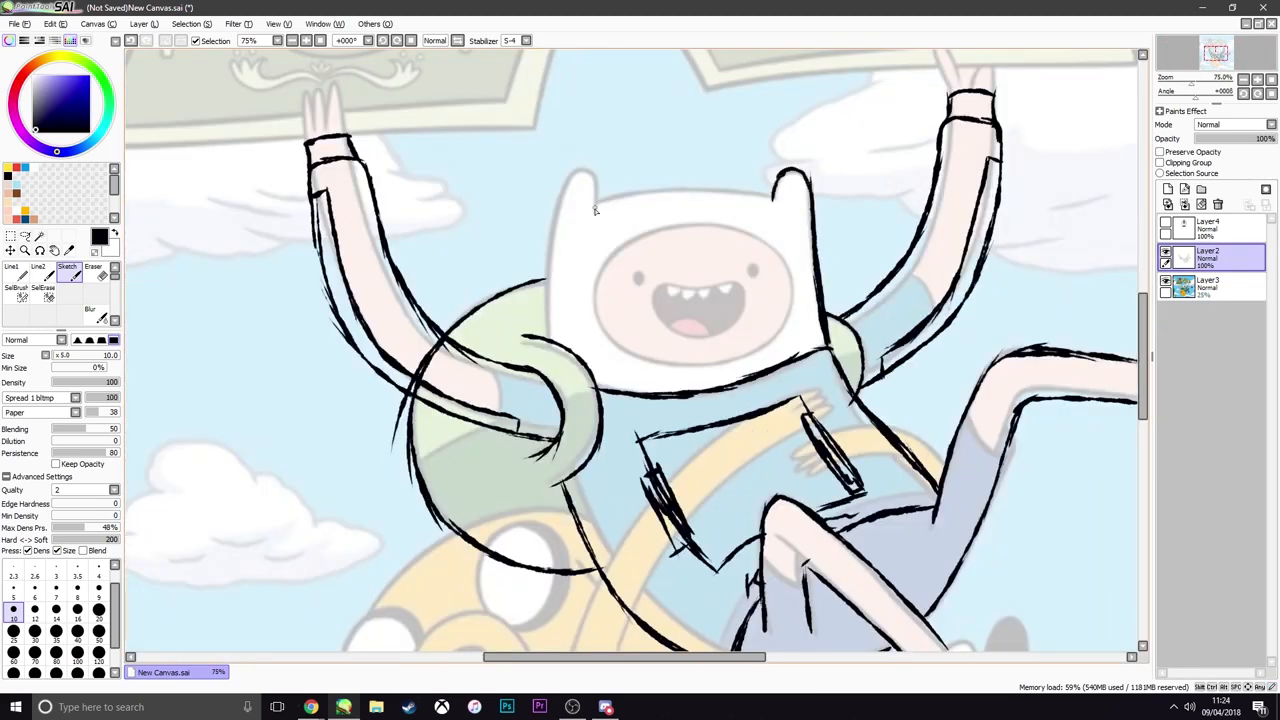
{"action": "left_click_drag", "start_coordinate": [598, 212], "coordinate": [548, 338]}
{"action": "left_click_drag", "start_coordinate": [596, 200], "coordinate": [782, 190]}
Trace Finn's face inside the hood with an oval opening, two small oval eyes and an open mouth with teeth
{"action": "mouse_move", "coordinate": [636, 234]}
{"action": "left_mouse_down"}
{"action": "mouse_move", "coordinate": [740, 222]}
{"action": "mouse_move", "coordinate": [658, 362]}
{"action": "left_mouse_up"}
{"action": "left_click_drag", "start_coordinate": [638, 267], "coordinate": [636, 268]}
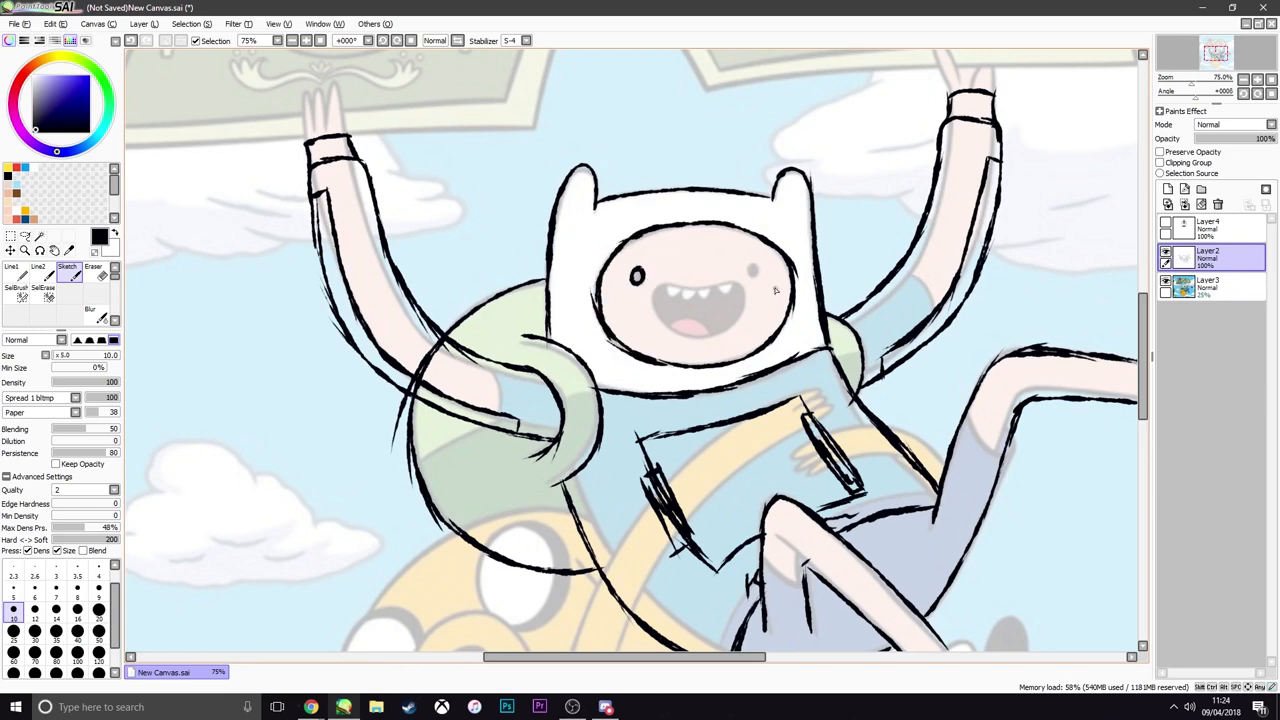
{"action": "left_click_drag", "start_coordinate": [751, 263], "coordinate": [749, 264]}
{"action": "mouse_move", "coordinate": [656, 284]}
{"action": "left_mouse_down"}
{"action": "mouse_move", "coordinate": [744, 286]}
{"action": "mouse_move", "coordinate": [702, 338]}
{"action": "left_mouse_up"}
{"action": "key", "text": "ctrl+z"}
{"action": "left_click_drag", "start_coordinate": [653, 290], "coordinate": [708, 344]}
{"action": "left_click_drag", "start_coordinate": [735, 283], "coordinate": [673, 291]}
Check the sketch at different zoom levels, hiding the reference picture and showing it again
{"action": "scroll", "coordinate": [724, 292], "scroll_direction": "down", "scroll_amount": 4}
{"action": "scroll", "coordinate": [802, 372], "scroll_direction": "up", "scroll_amount": 2}
{"action": "scroll", "coordinate": [640, 264], "scroll_direction": "down", "scroll_amount": 2}
{"action": "scroll", "coordinate": [643, 260], "scroll_direction": "up", "scroll_amount": 3}
{"action": "scroll", "coordinate": [645, 257], "scroll_direction": "down", "scroll_amount": 4}
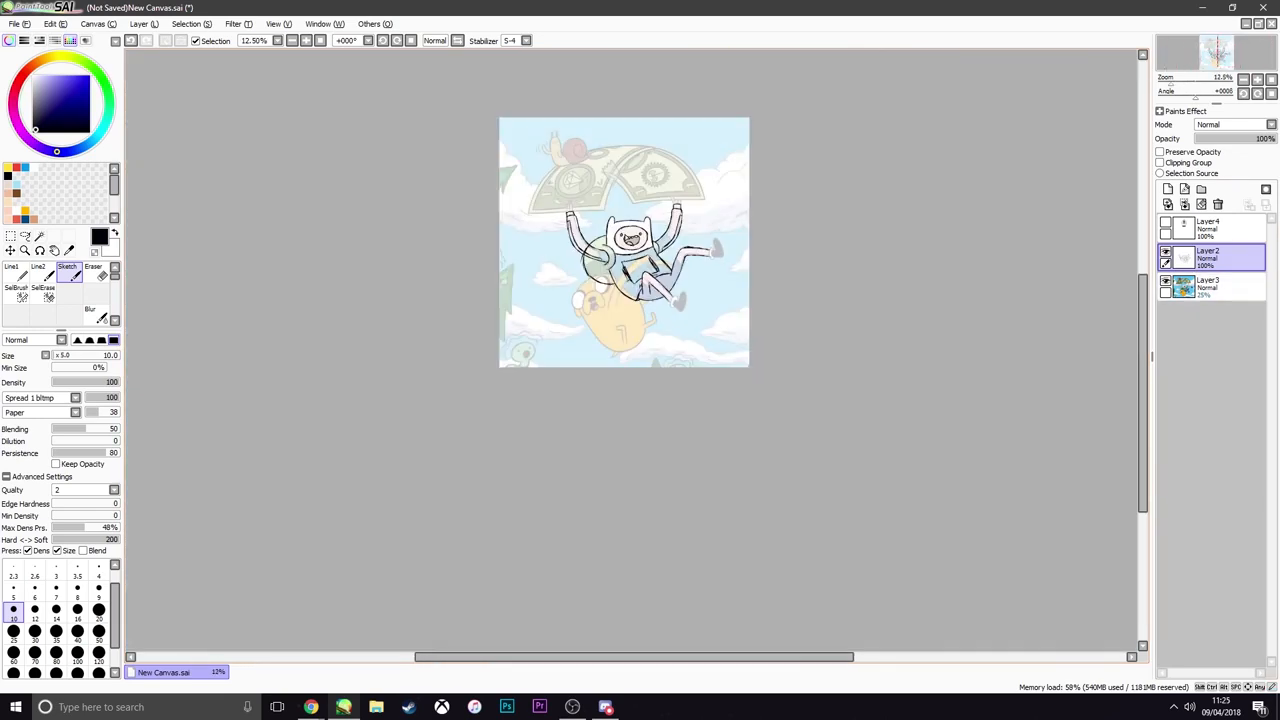
{"action": "scroll", "coordinate": [650, 252], "scroll_direction": "up", "scroll_amount": 4}
{"action": "scroll", "coordinate": [662, 245], "scroll_direction": "down", "scroll_amount": 1}
{"action": "scroll", "coordinate": [650, 376], "scroll_direction": "up", "scroll_amount": 1}
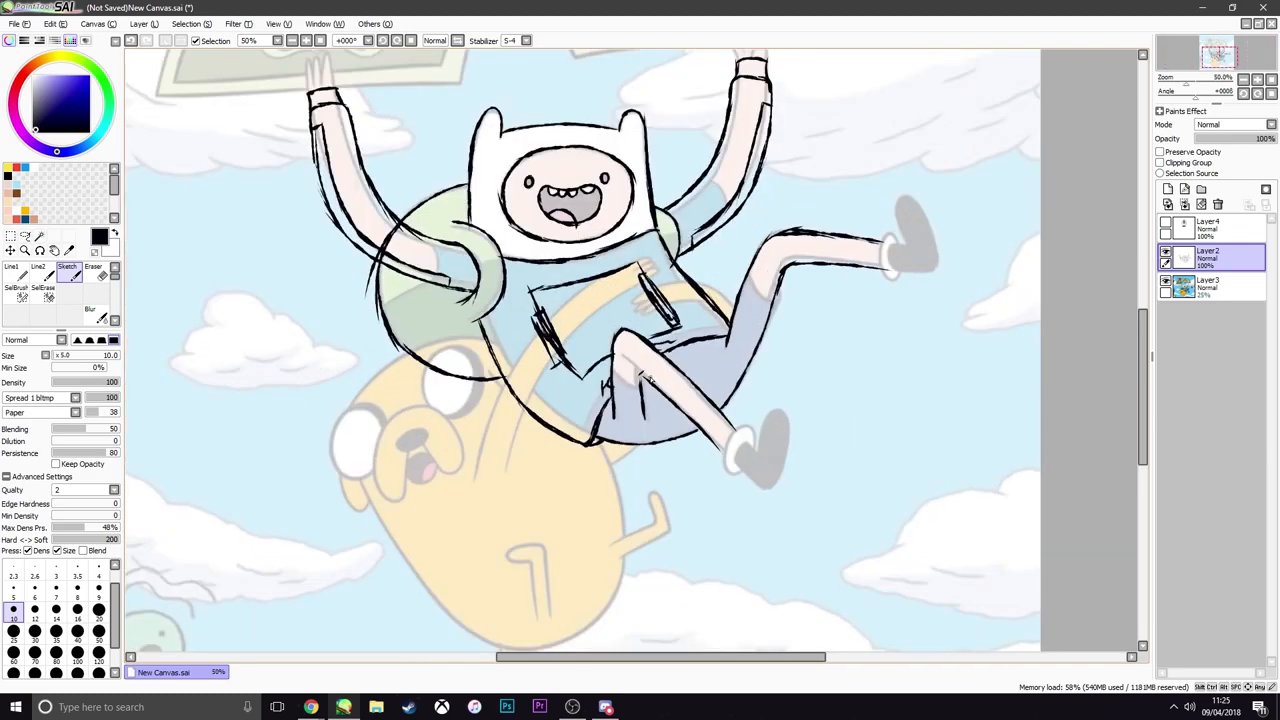
{"action": "scroll", "coordinate": [650, 376], "scroll_direction": "down", "scroll_amount": 2}
{"action": "scroll", "coordinate": [650, 376], "scroll_direction": "up", "scroll_amount": 2}
{"action": "left_click", "coordinate": [1165, 284]}
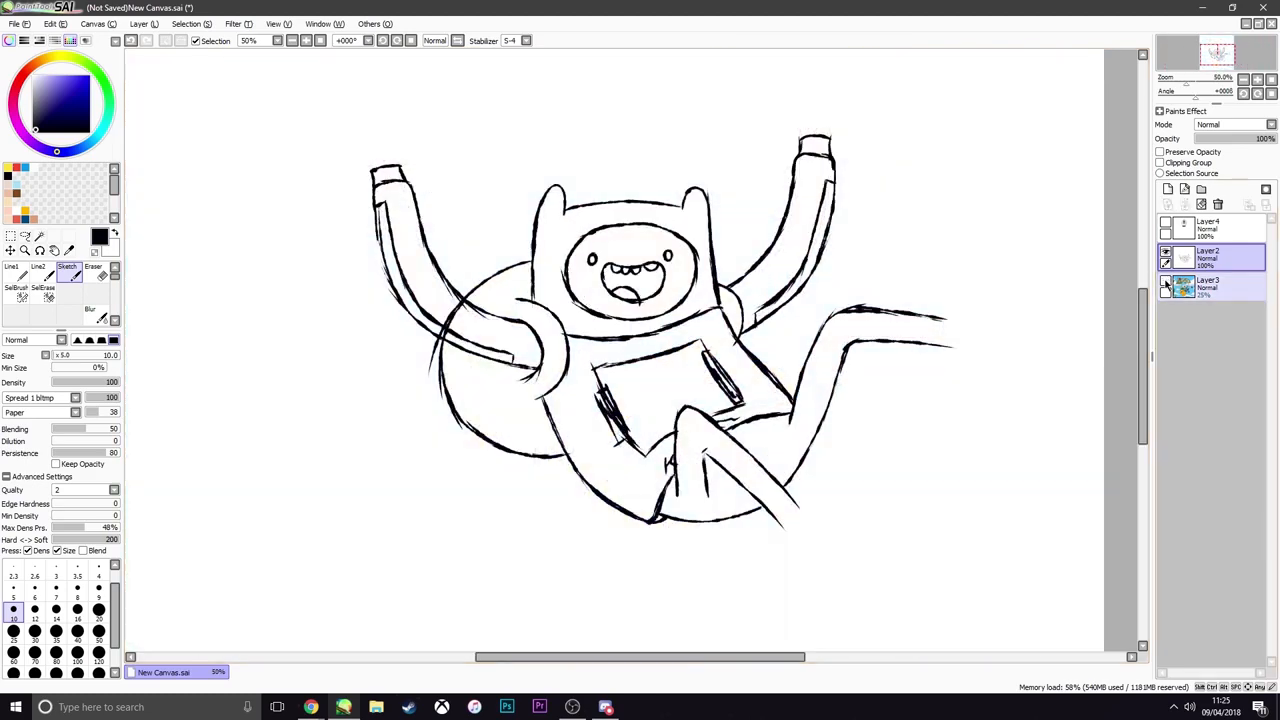
{"action": "left_click", "coordinate": [1165, 284]}
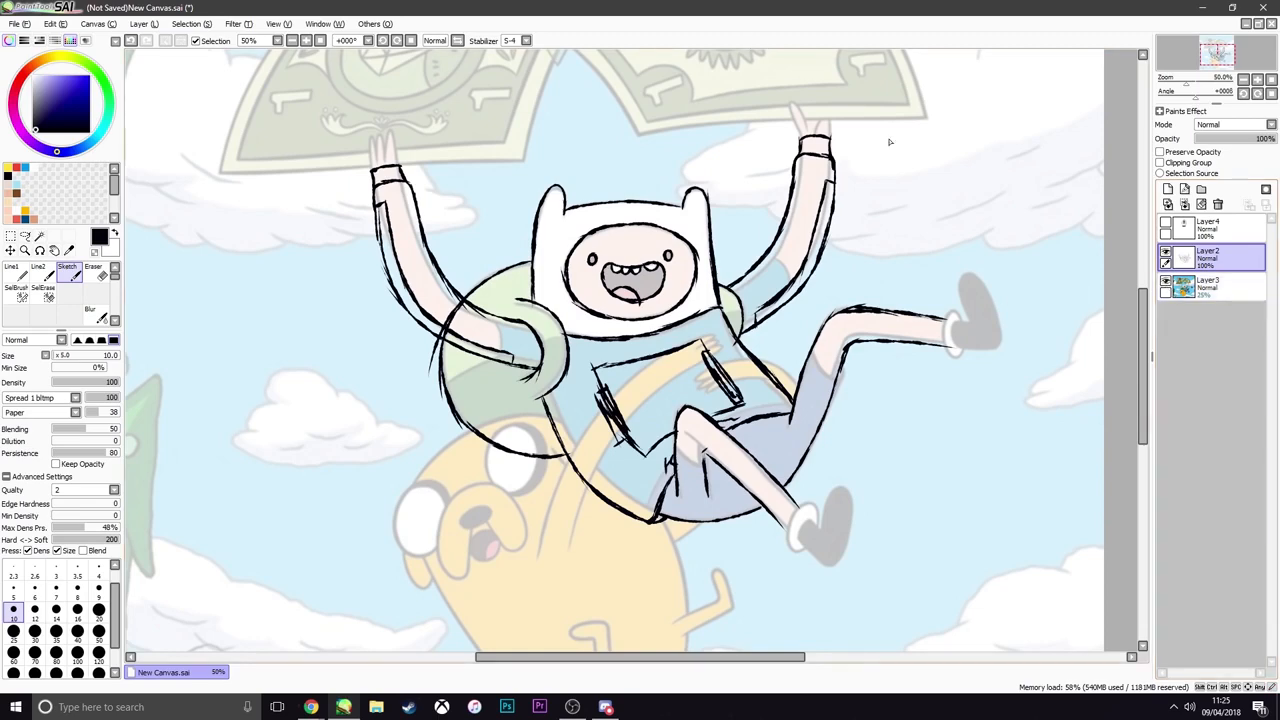
Examine Finn's legs and shoes in the reference picture up close
{"action": "scroll", "coordinate": [738, 270], "scroll_direction": "down", "scroll_amount": 5}
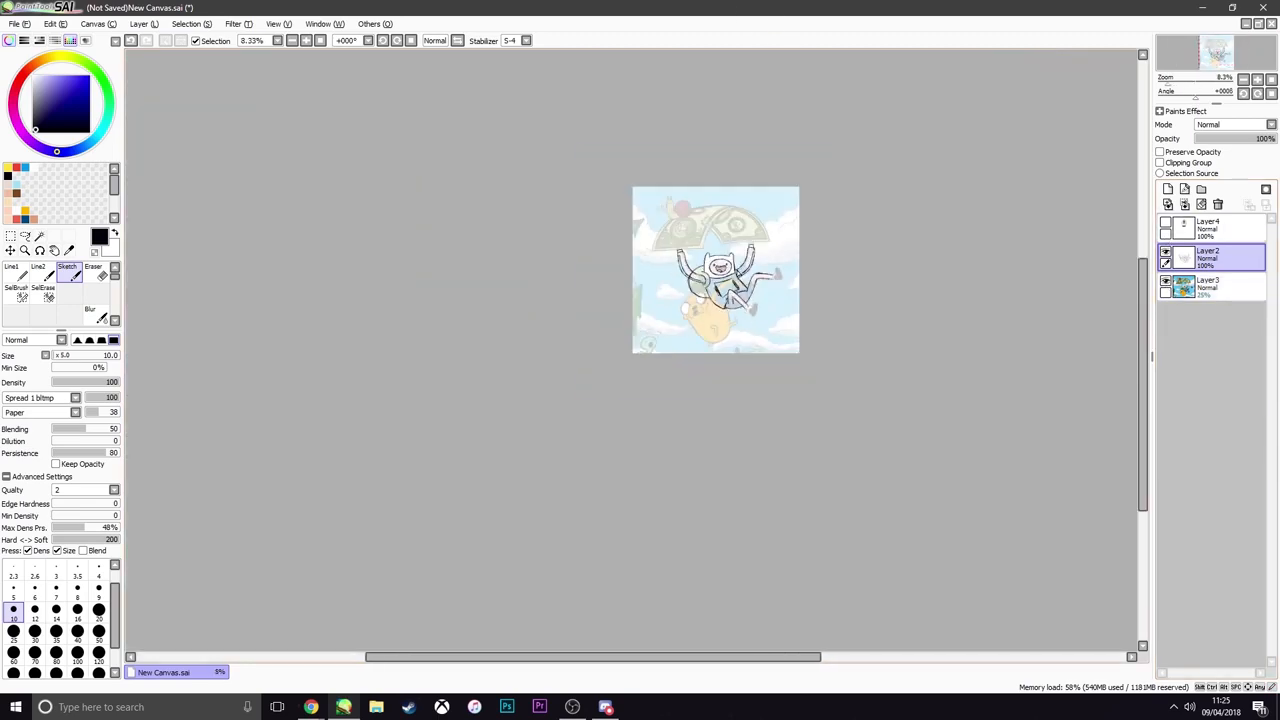
{"action": "scroll", "coordinate": [737, 270], "scroll_direction": "up", "scroll_amount": 4}
{"action": "scroll", "coordinate": [770, 275], "scroll_direction": "down", "scroll_amount": 4}
{"action": "scroll", "coordinate": [789, 277], "scroll_direction": "up", "scroll_amount": 4}
{"action": "scroll", "coordinate": [789, 415], "scroll_direction": "up", "scroll_amount": 3}
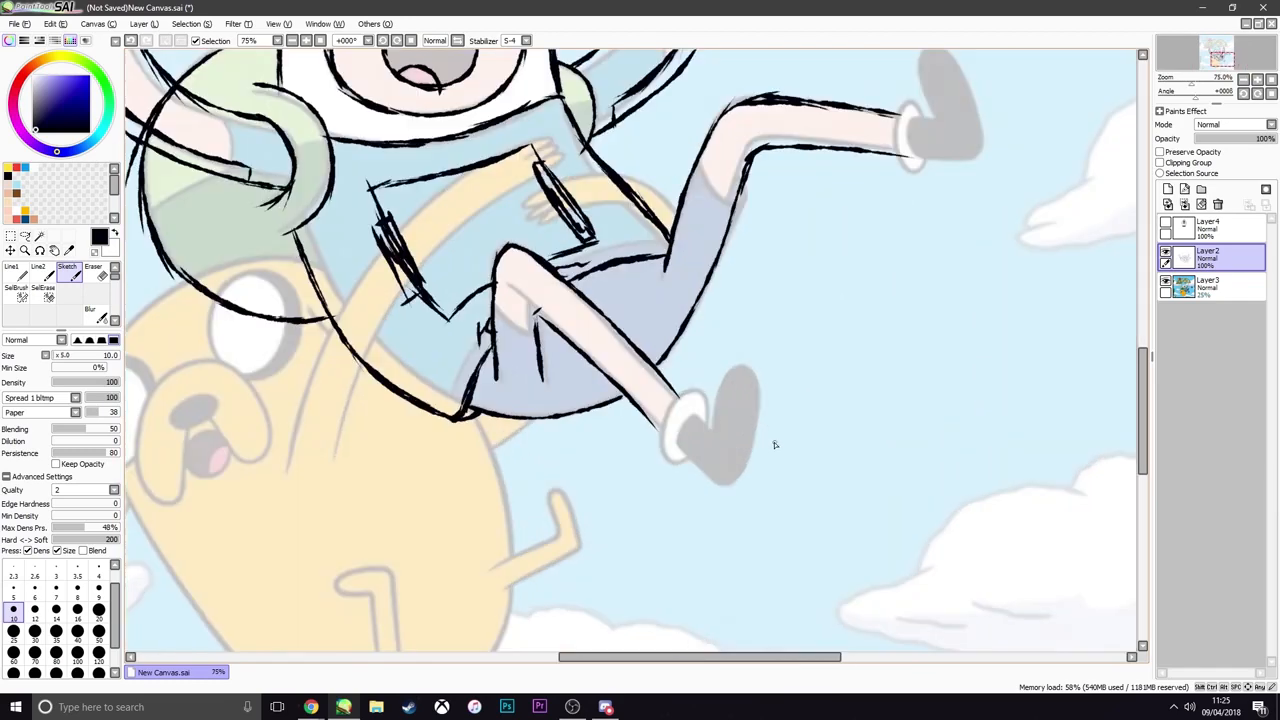
{"action": "scroll", "coordinate": [716, 437], "scroll_direction": "down", "scroll_amount": 3}
{"action": "scroll", "coordinate": [716, 437], "scroll_direction": "up", "scroll_amount": 3}
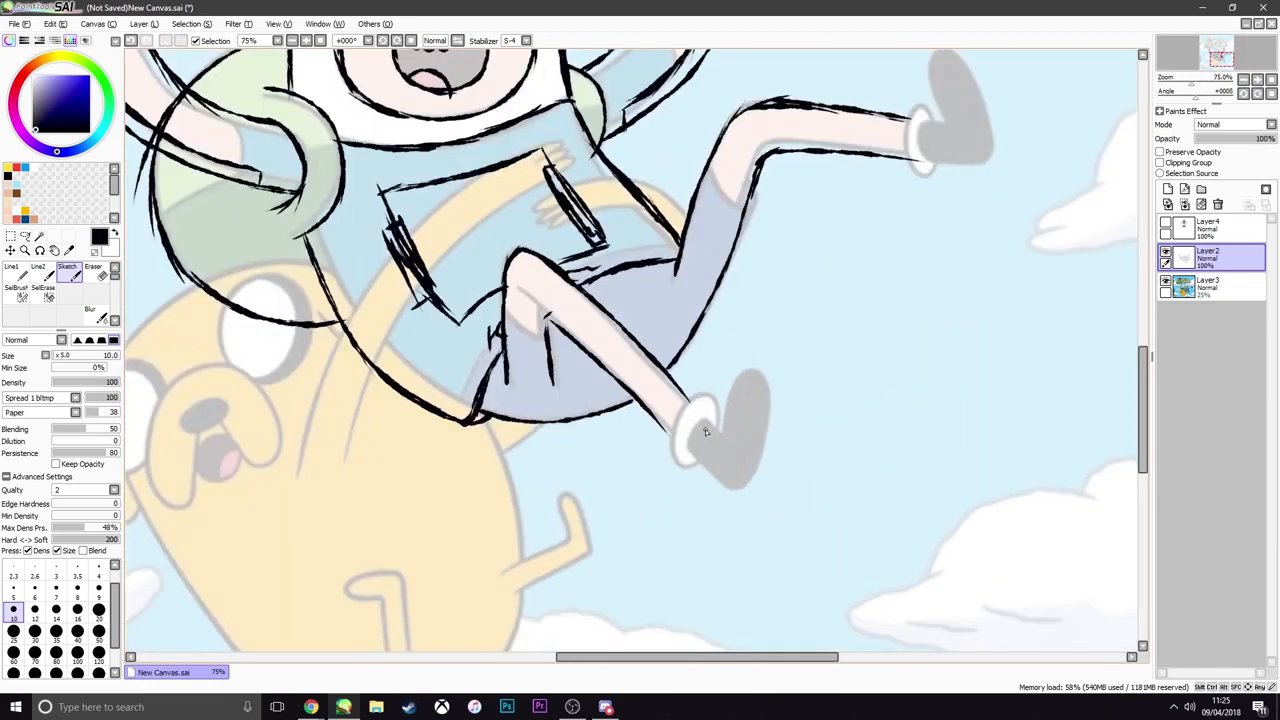
{"action": "scroll", "coordinate": [710, 432], "scroll_direction": "down", "scroll_amount": 4}
{"action": "scroll", "coordinate": [700, 428], "scroll_direction": "up", "scroll_amount": 3}
{"action": "scroll", "coordinate": [700, 427], "scroll_direction": "up", "scroll_amount": 1}
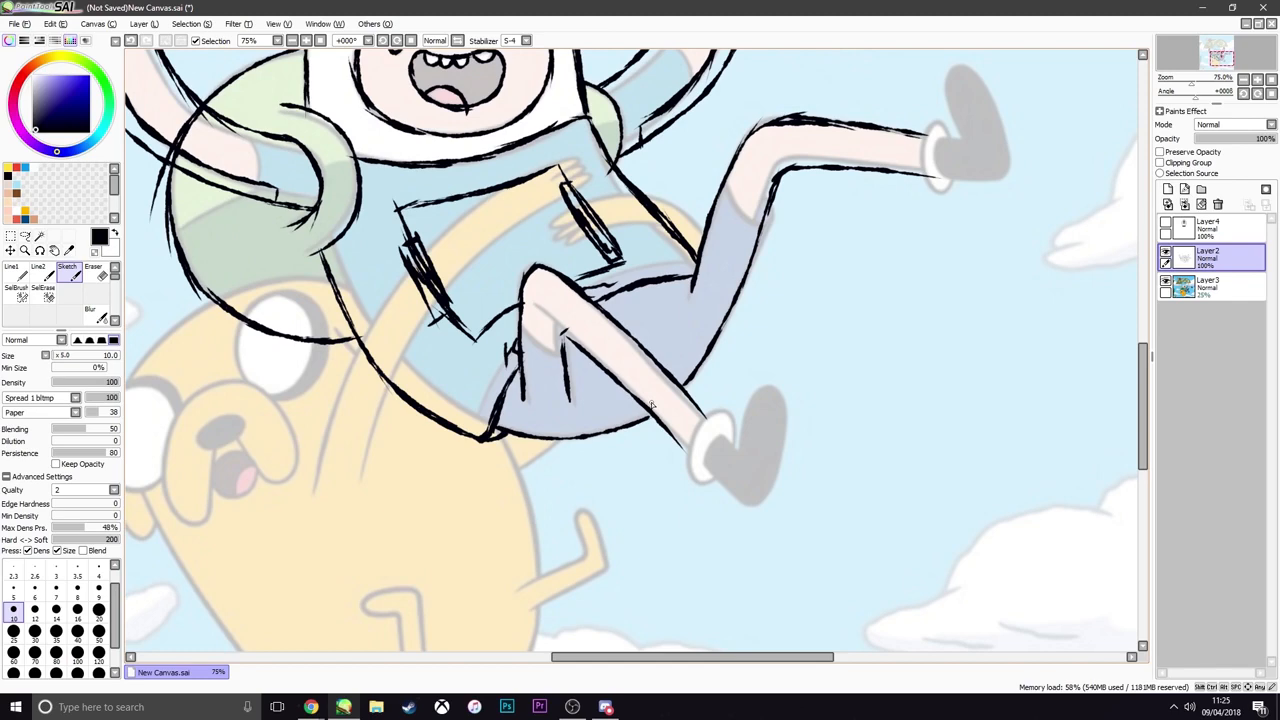
{"action": "scroll", "coordinate": [680, 415], "scroll_direction": "down", "scroll_amount": 4}
{"action": "scroll", "coordinate": [690, 440], "scroll_direction": "up", "scroll_amount": 5}
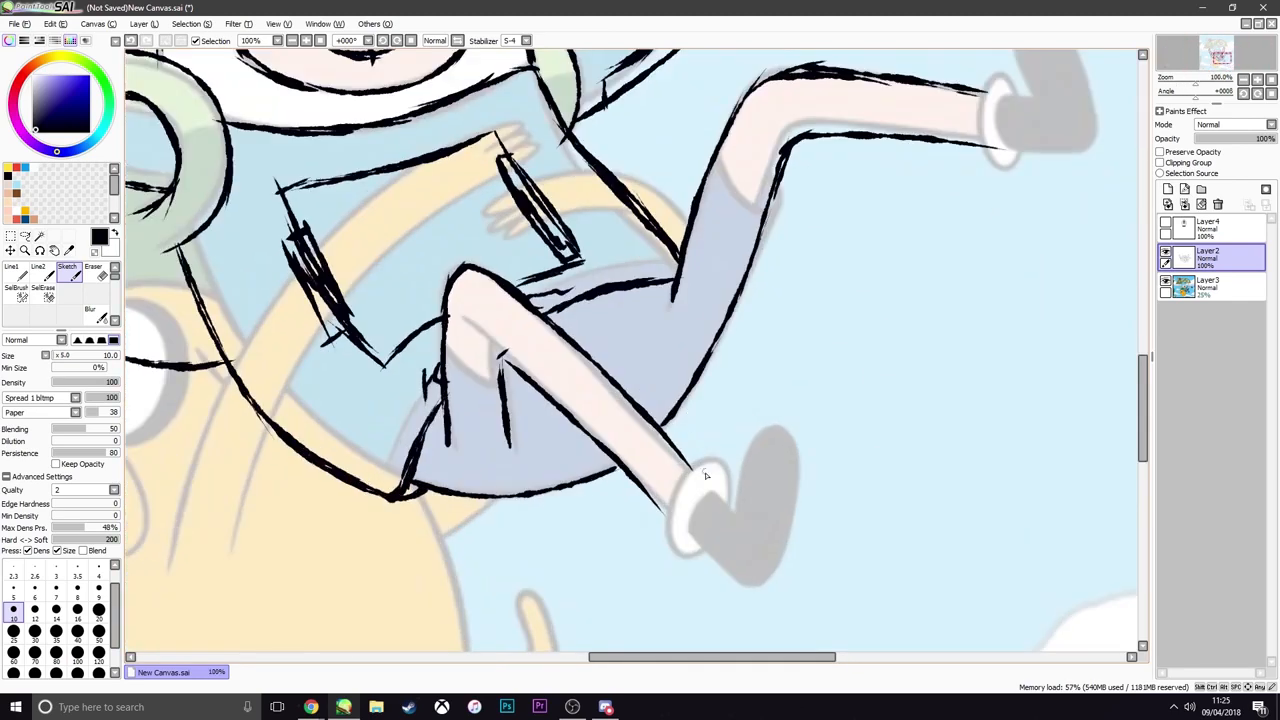
{"action": "scroll", "coordinate": [706, 486], "scroll_direction": "down", "scroll_amount": 5}
{"action": "scroll", "coordinate": [706, 486], "scroll_direction": "up", "scroll_amount": 4}
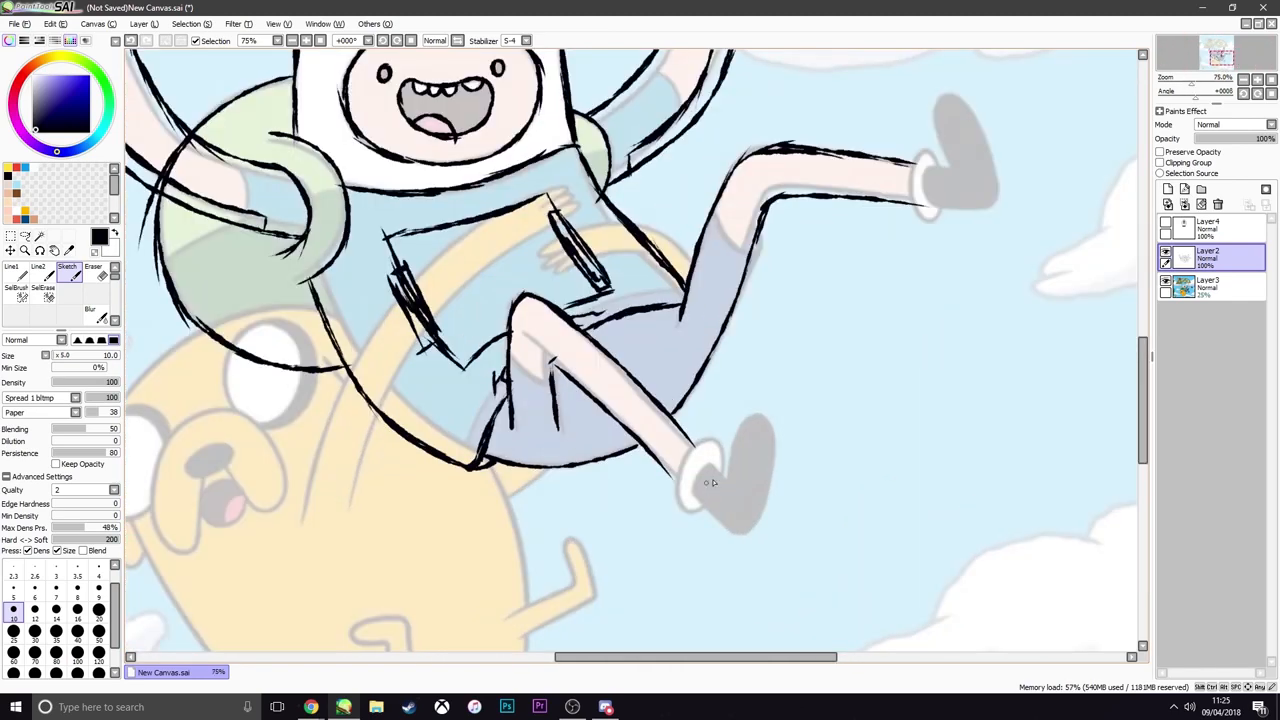
Add a new layer directly above the sketch layer for the shoes
{"action": "left_click", "coordinate": [1168, 190]}
{"action": "scroll", "coordinate": [594, 378], "scroll_direction": "down", "scroll_amount": 4}
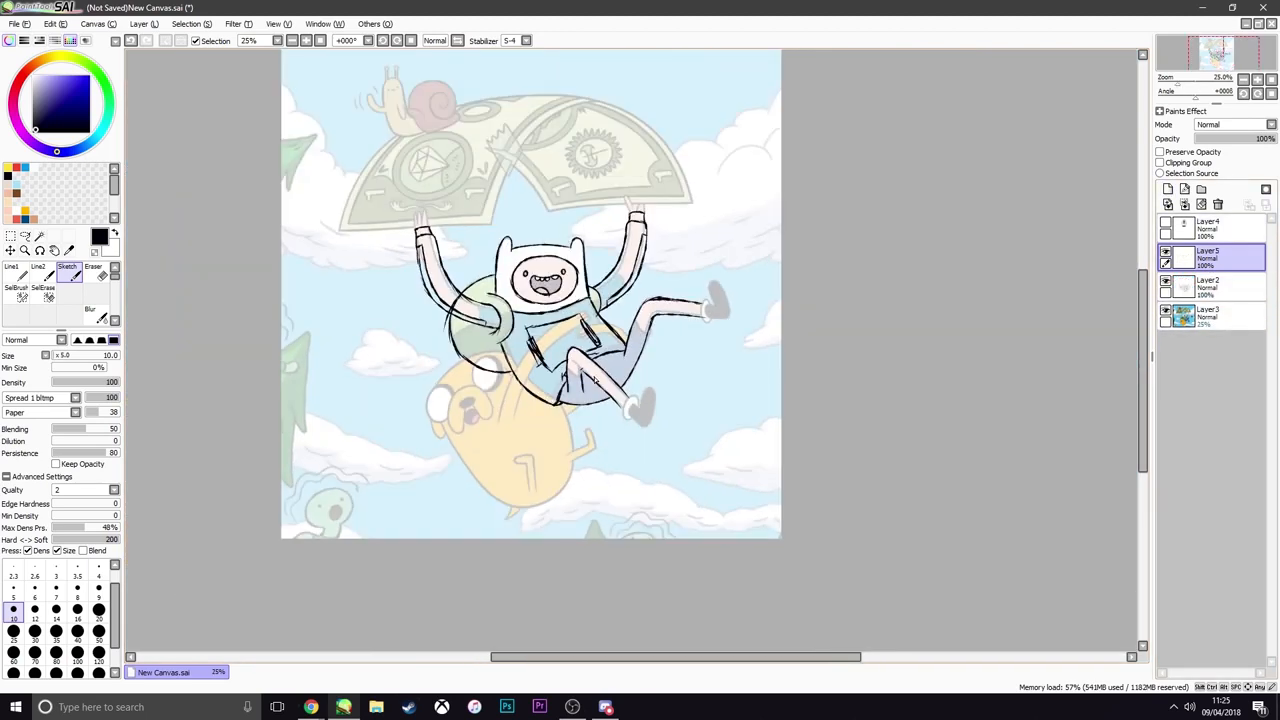
{"action": "scroll", "coordinate": [594, 378], "scroll_direction": "up", "scroll_amount": 4}
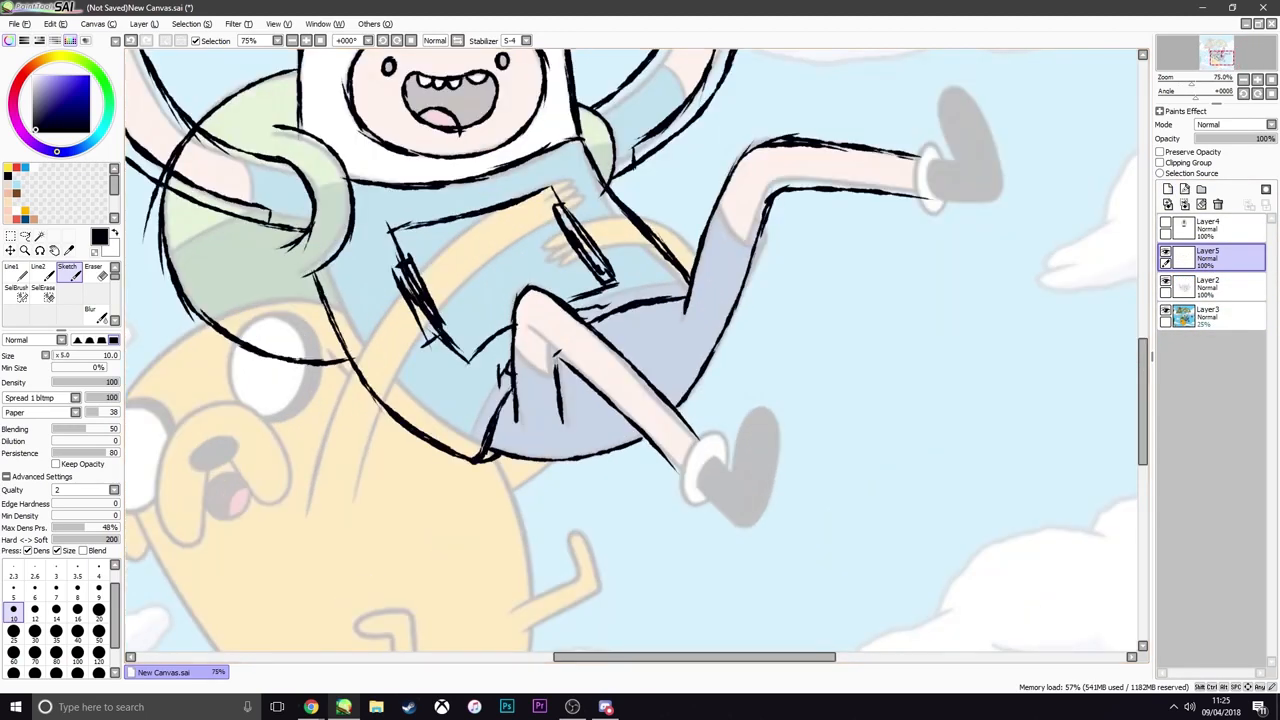
Switch to Chrome with the "vans hi sk8" image results and place its window at quarter-screen size over the drawing
{"action": "key", "text": "alt+Tab"}
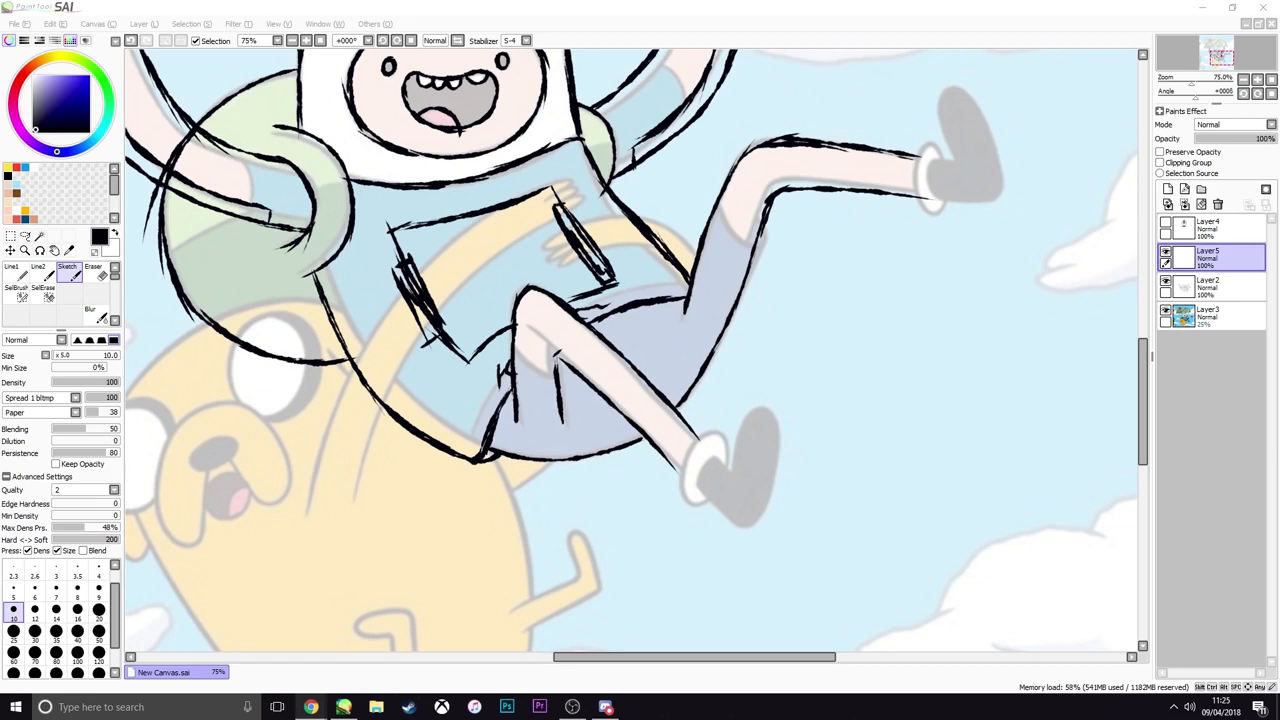
{"action": "mouse_move", "coordinate": [1279, 134]}
{"action": "left_mouse_down"}
{"action": "mouse_move", "coordinate": [569, 88]}
{"action": "mouse_move", "coordinate": [453, 4]}
{"action": "left_mouse_up"}
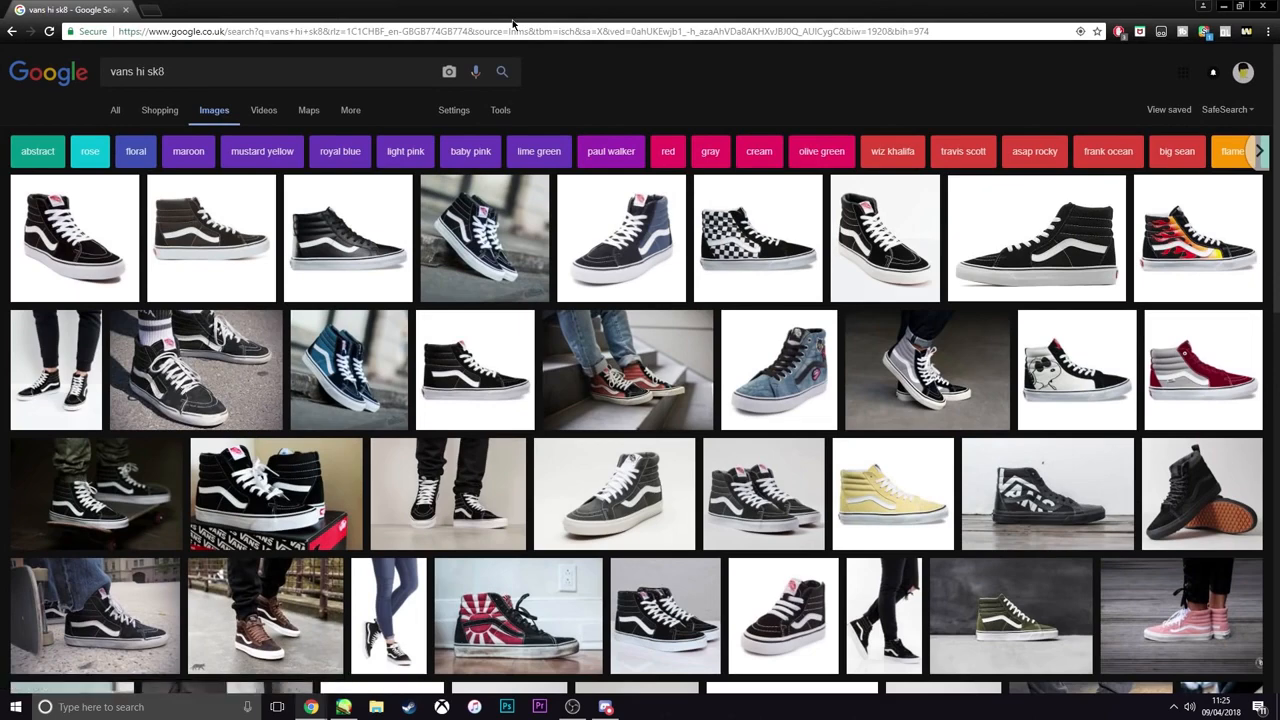
{"action": "left_click_drag", "start_coordinate": [511, 13], "coordinate": [1279, 3]}
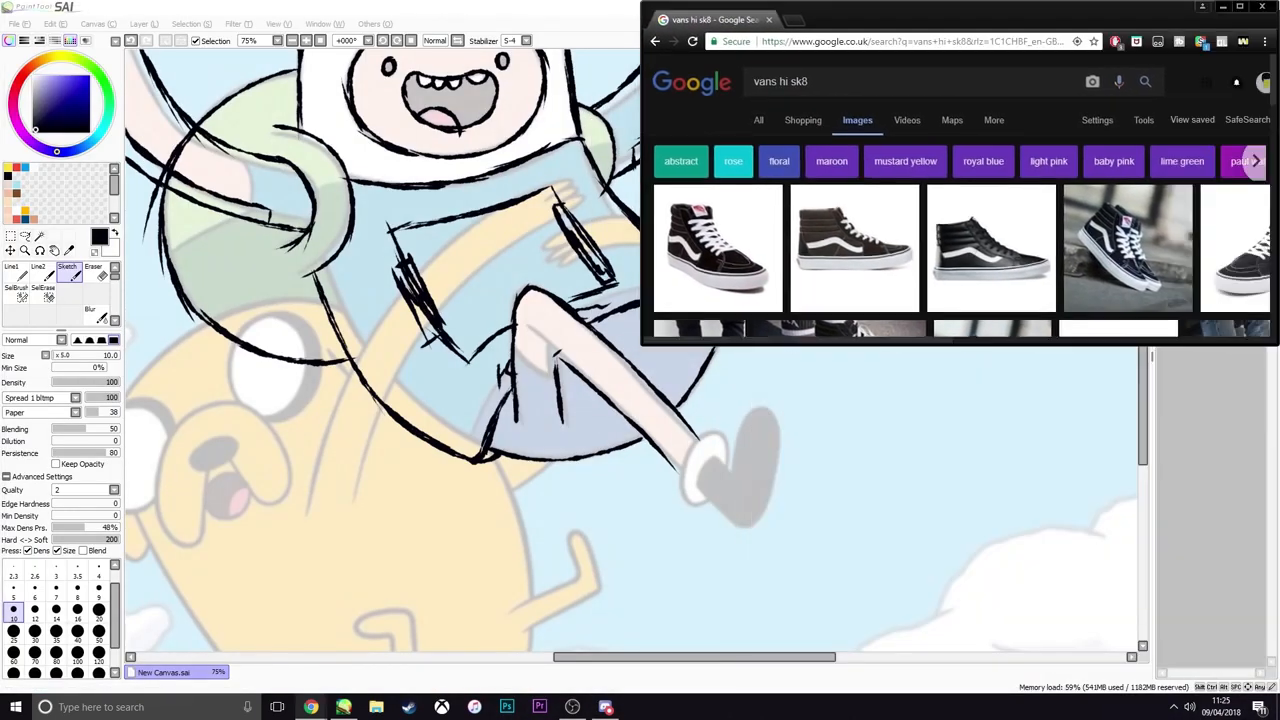
Look through the Vans Sk8-Hi image results for a shoe photo that suits the angle of Finn's foot
{"action": "scroll", "coordinate": [868, 207], "scroll_direction": "down", "scroll_amount": 1}
{"action": "scroll", "coordinate": [868, 207], "scroll_direction": "down", "scroll_amount": 1}
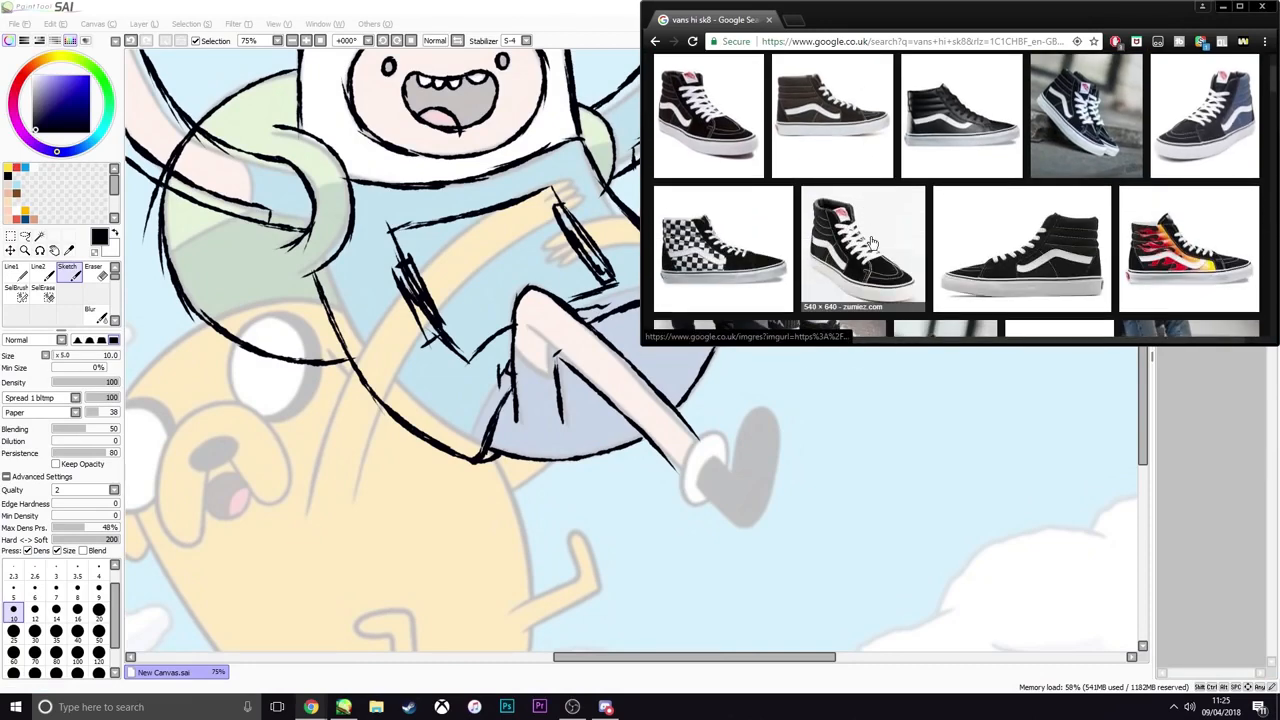
{"action": "scroll", "coordinate": [810, 328], "scroll_direction": "down", "scroll_amount": 1}
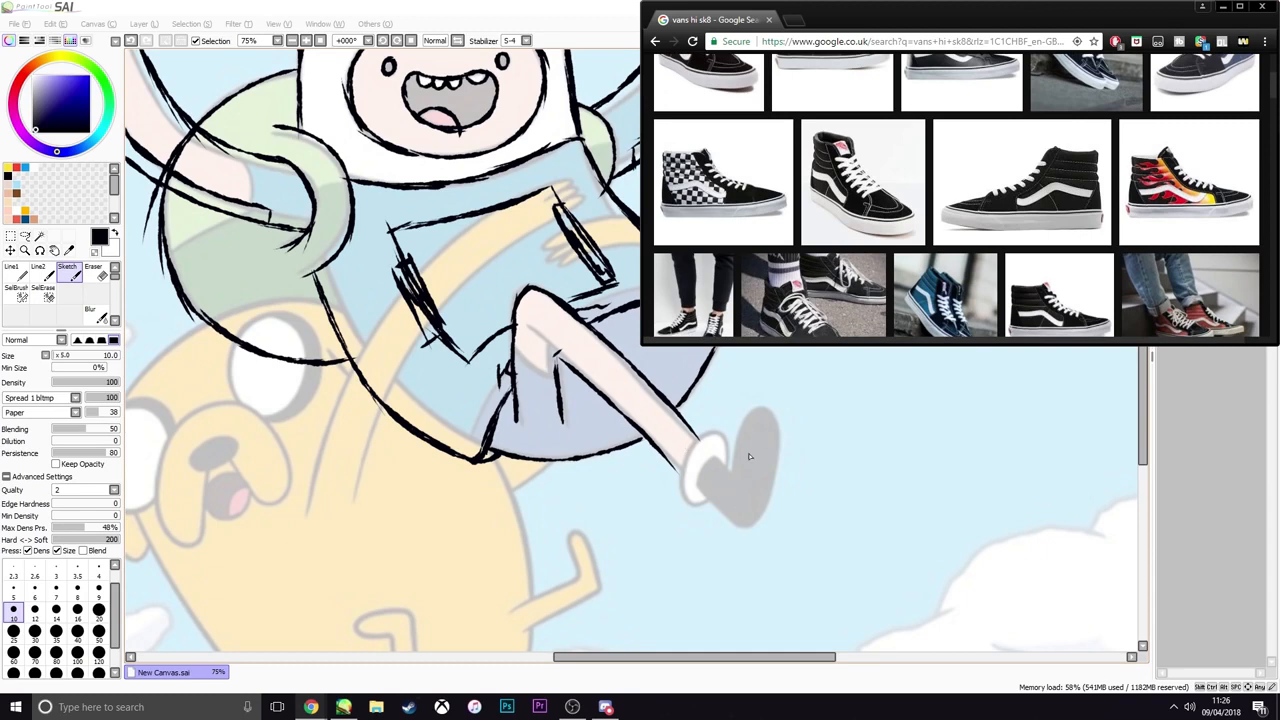
{"action": "scroll", "coordinate": [843, 245], "scroll_direction": "down", "scroll_amount": 5}
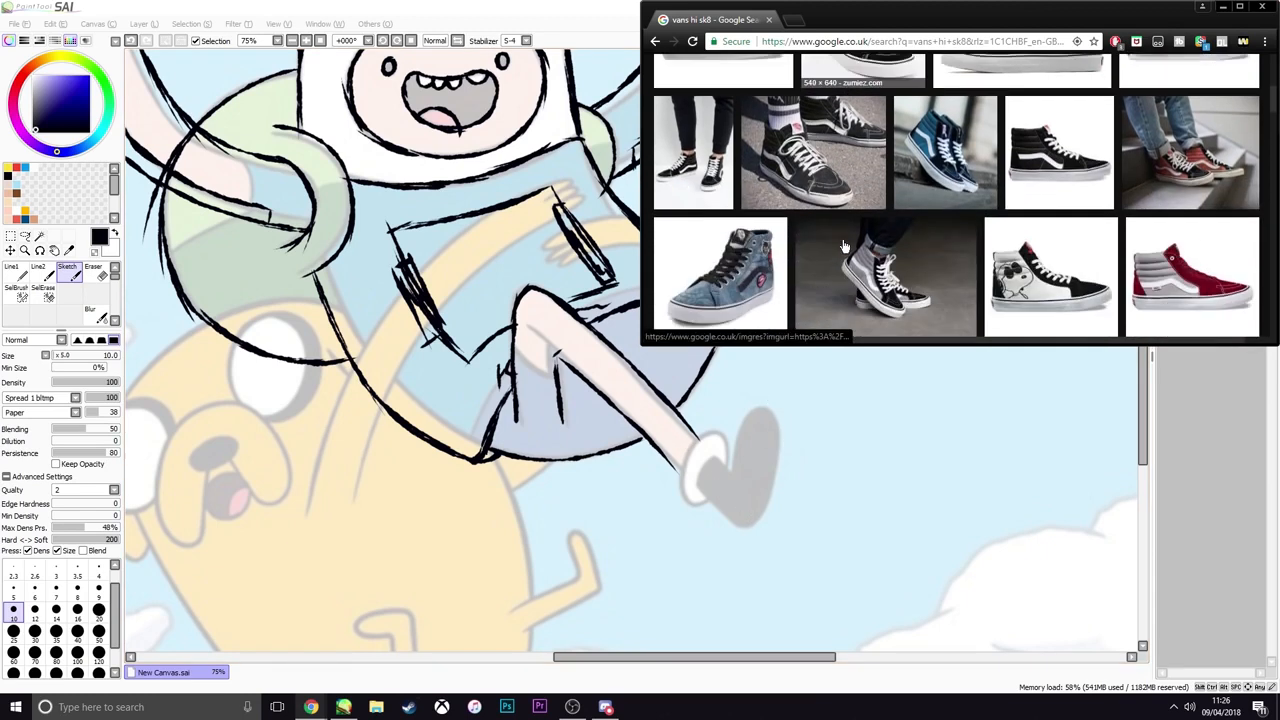
{"action": "scroll", "coordinate": [844, 245], "scroll_direction": "down", "scroll_amount": 3}
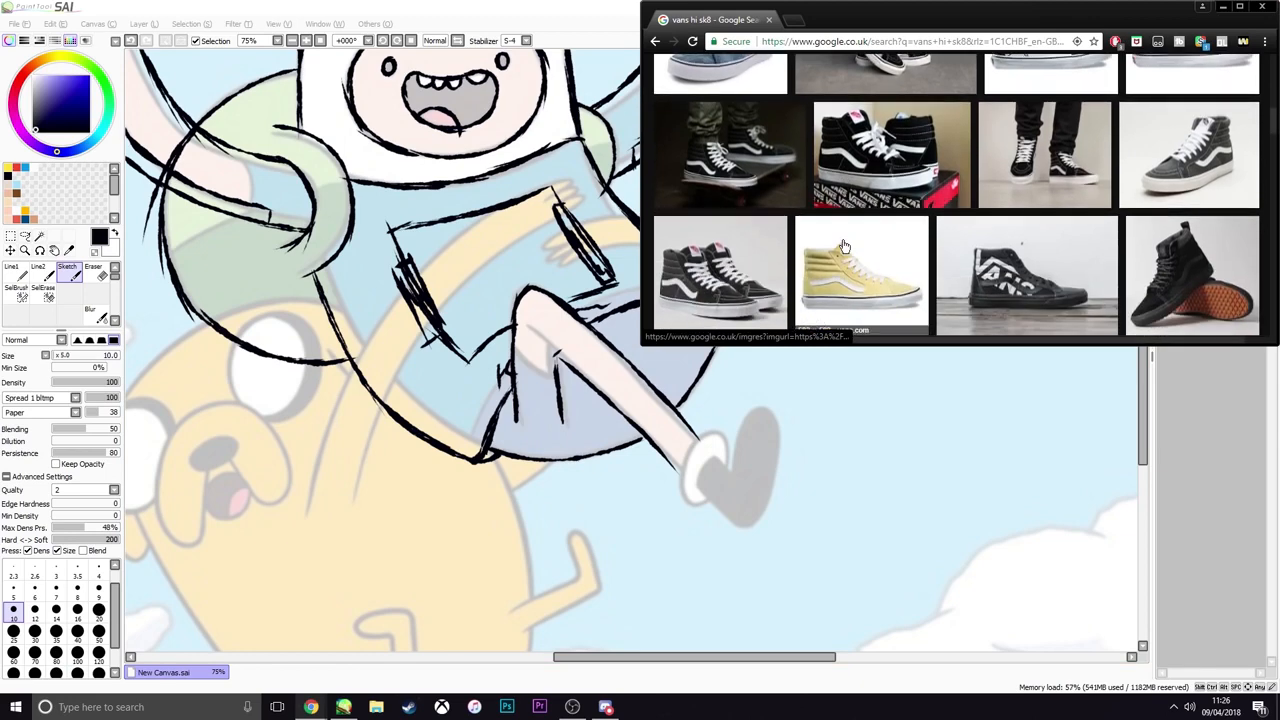
{"action": "scroll", "coordinate": [844, 245], "scroll_direction": "down", "scroll_amount": 6}
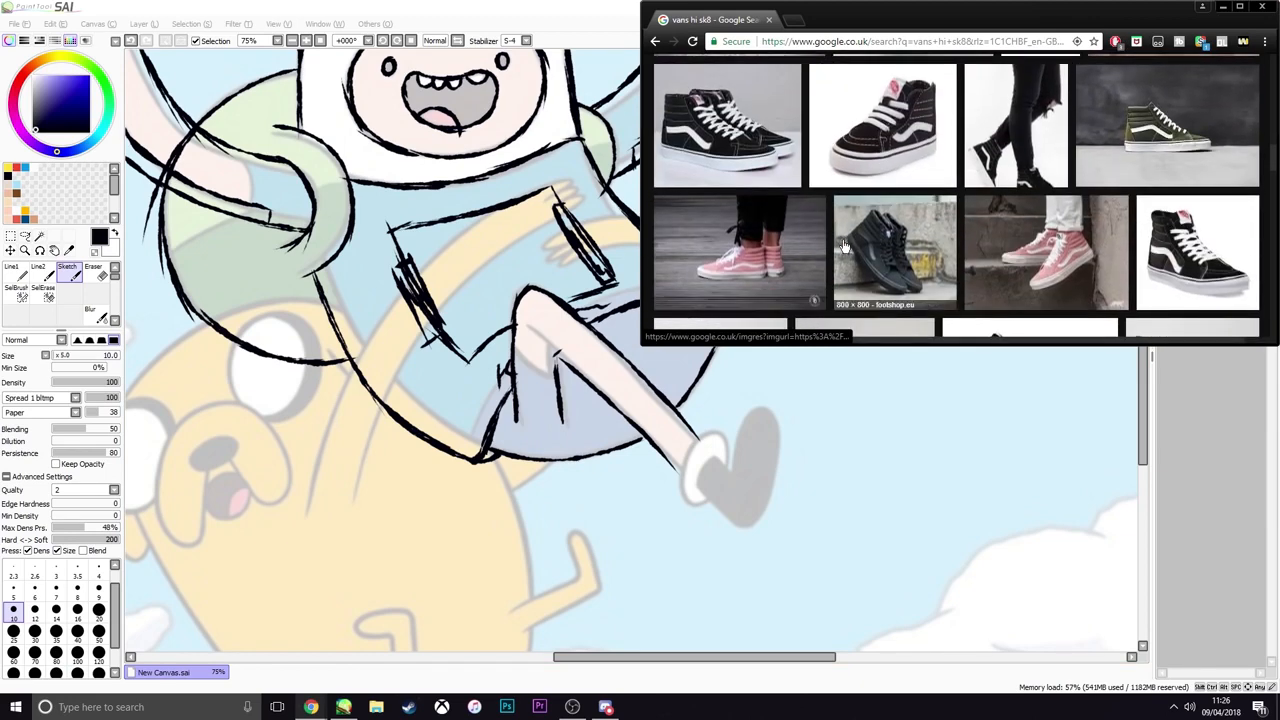
{"action": "scroll", "coordinate": [843, 245], "scroll_direction": "down", "scroll_amount": 5}
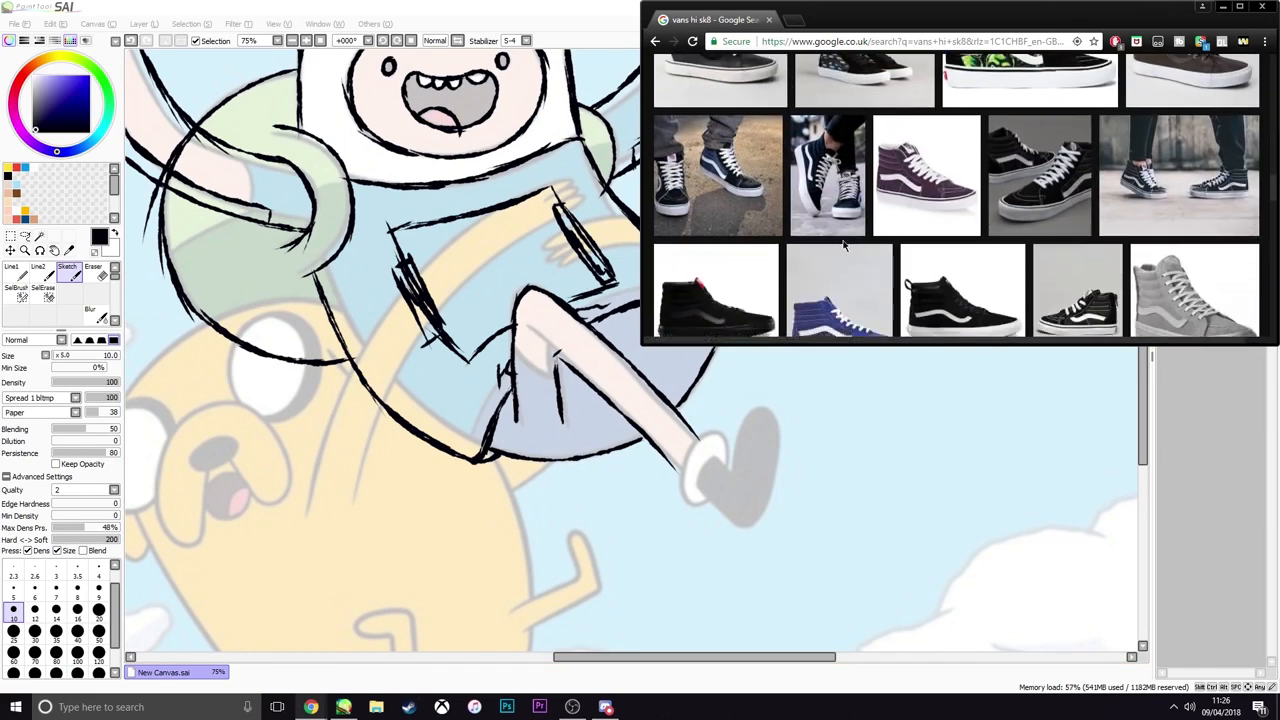
{"action": "scroll", "coordinate": [843, 245], "scroll_direction": "down", "scroll_amount": 6}
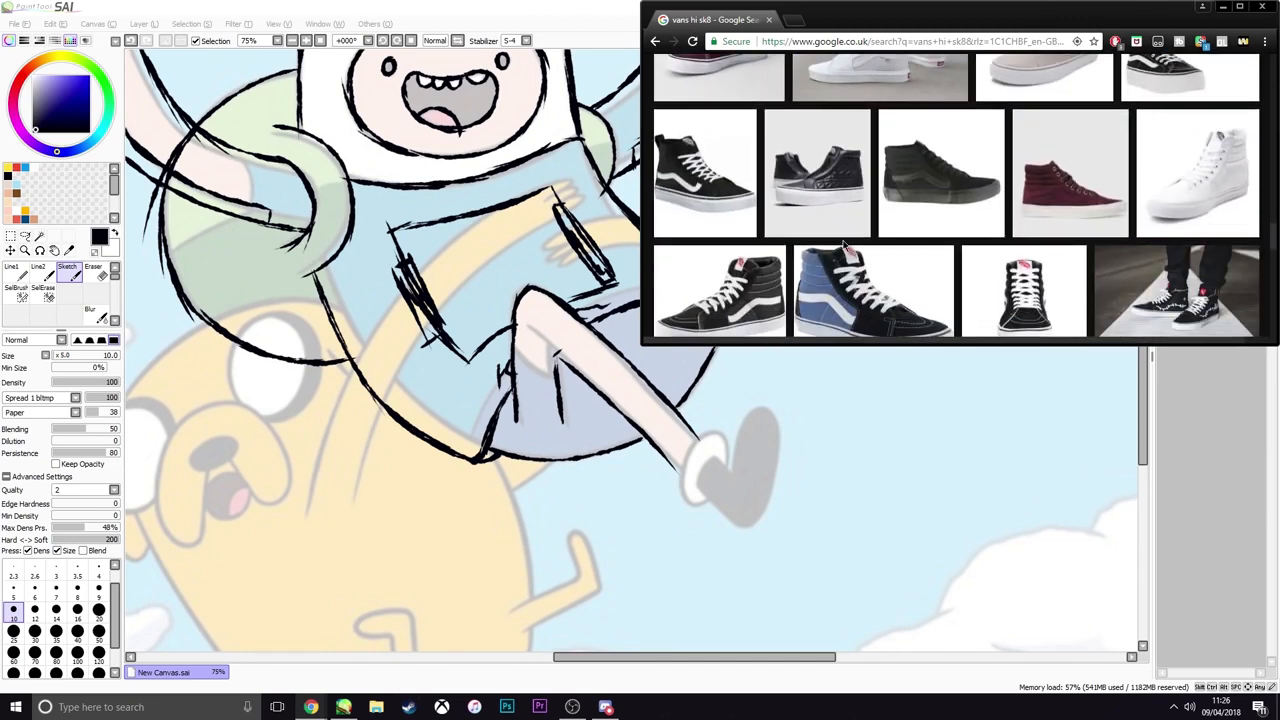
{"action": "scroll", "coordinate": [843, 245], "scroll_direction": "down", "scroll_amount": 6}
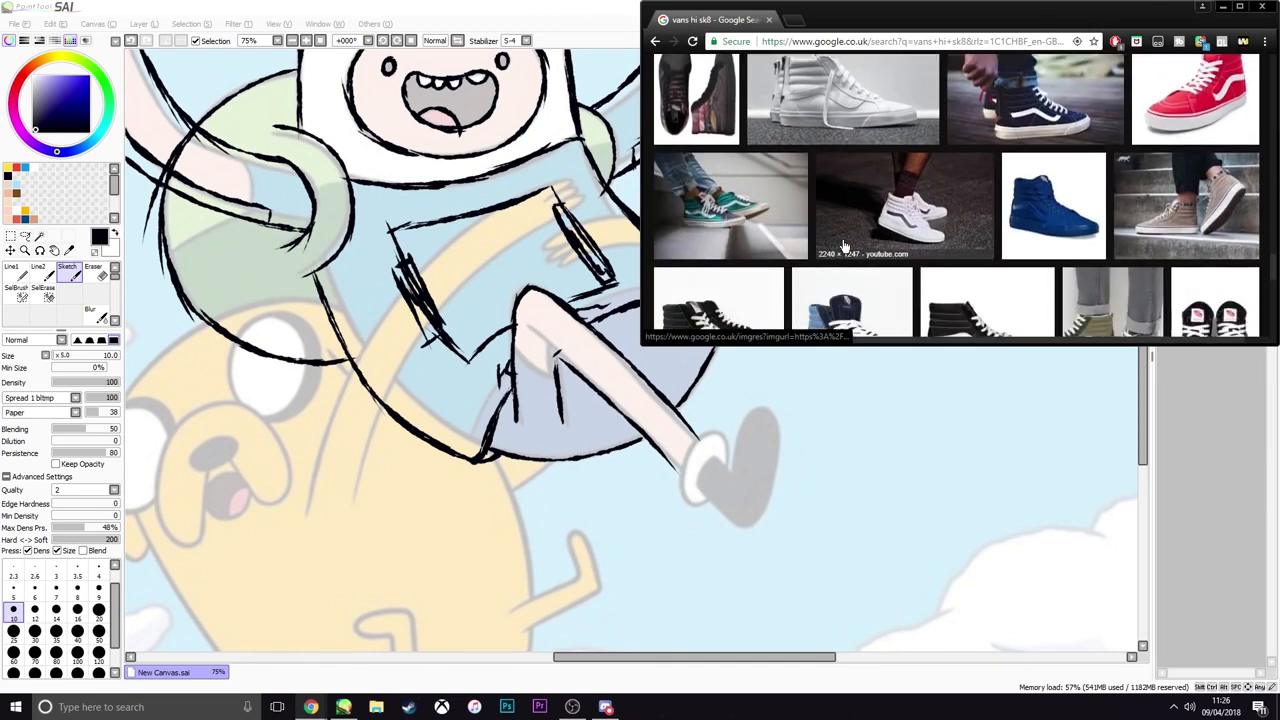
{"action": "scroll", "coordinate": [845, 245], "scroll_direction": "down", "scroll_amount": 6}
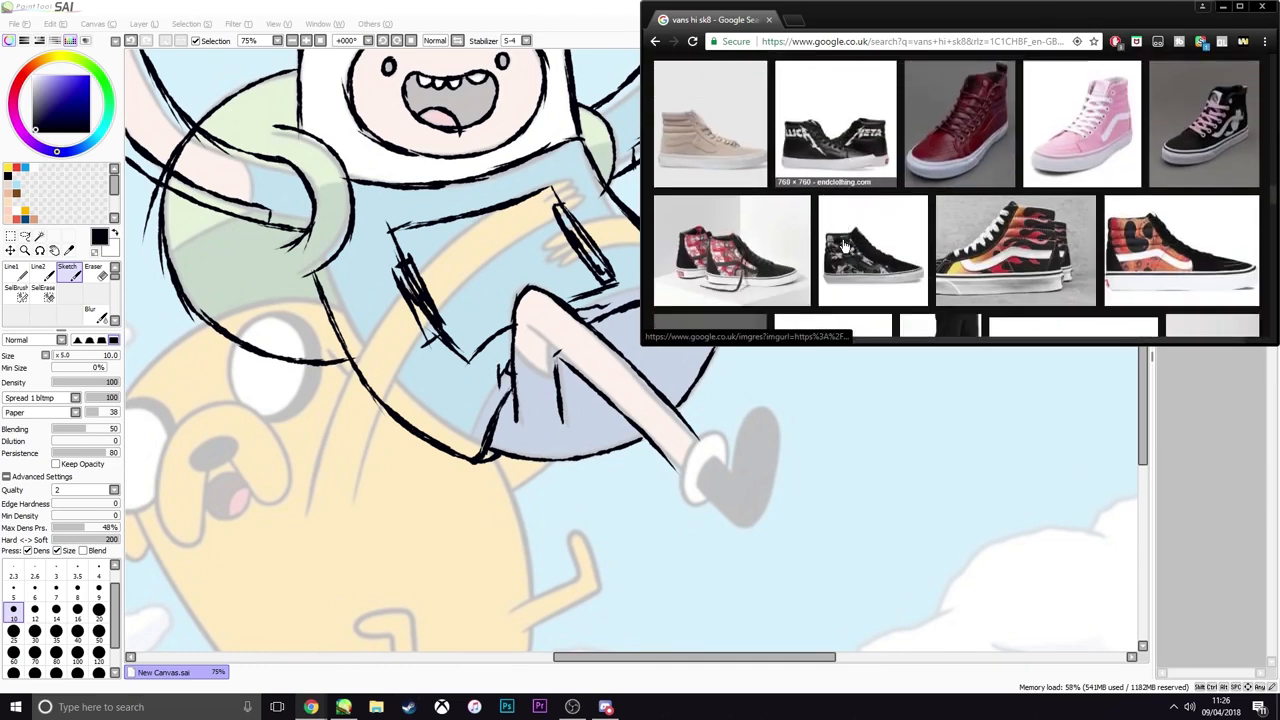
{"action": "scroll", "coordinate": [843, 245], "scroll_direction": "down", "scroll_amount": 6}
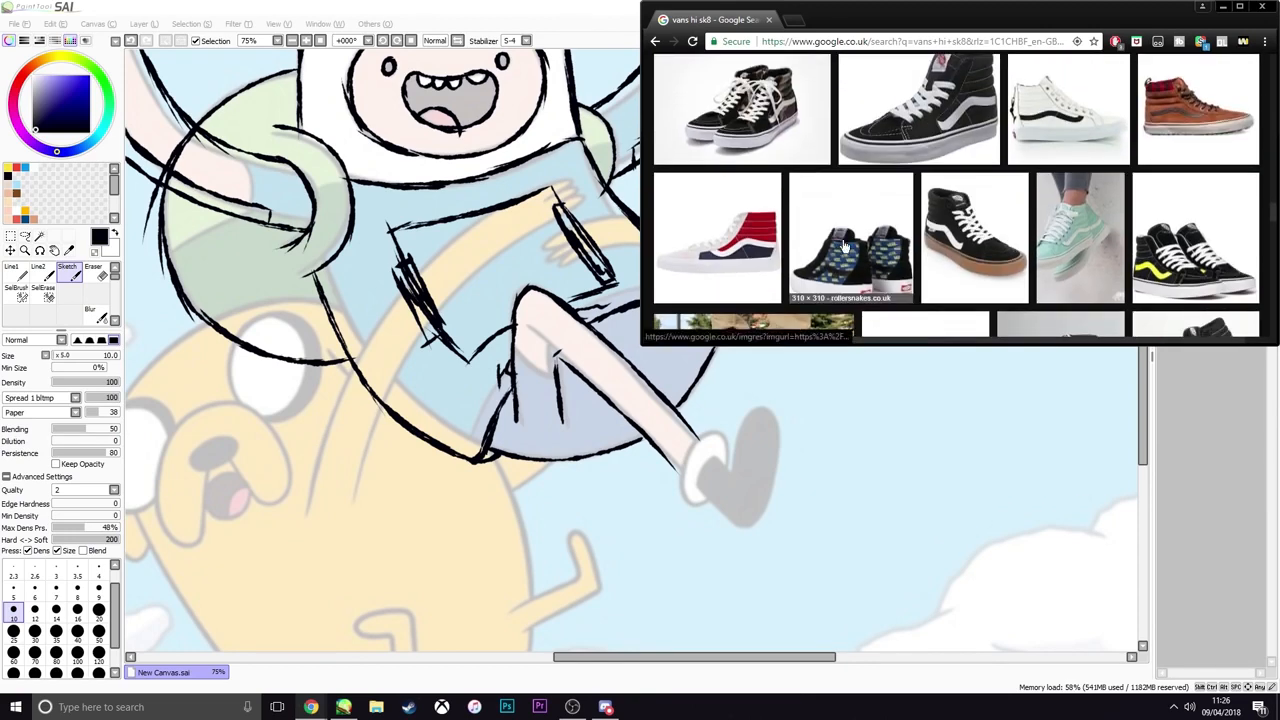
{"action": "scroll", "coordinate": [843, 245], "scroll_direction": "down", "scroll_amount": 6}
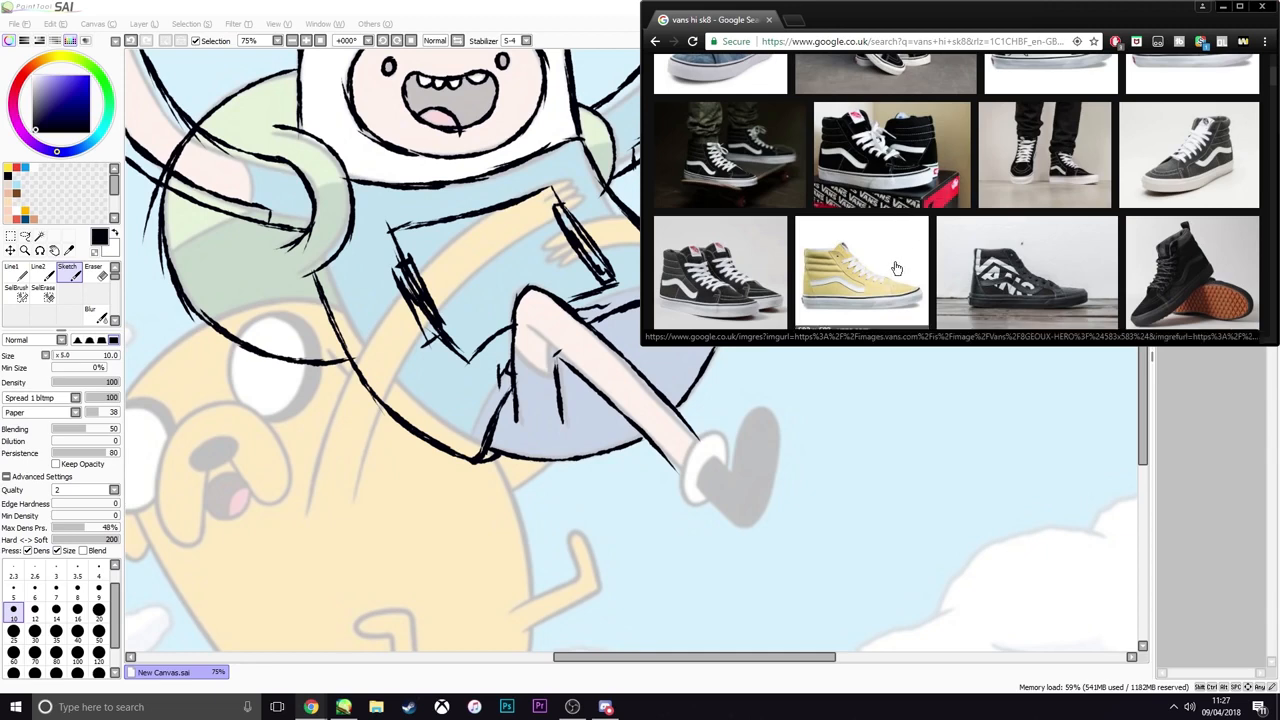
{"action": "scroll", "coordinate": [740, 260], "scroll_direction": "up", "scroll_amount": 8}
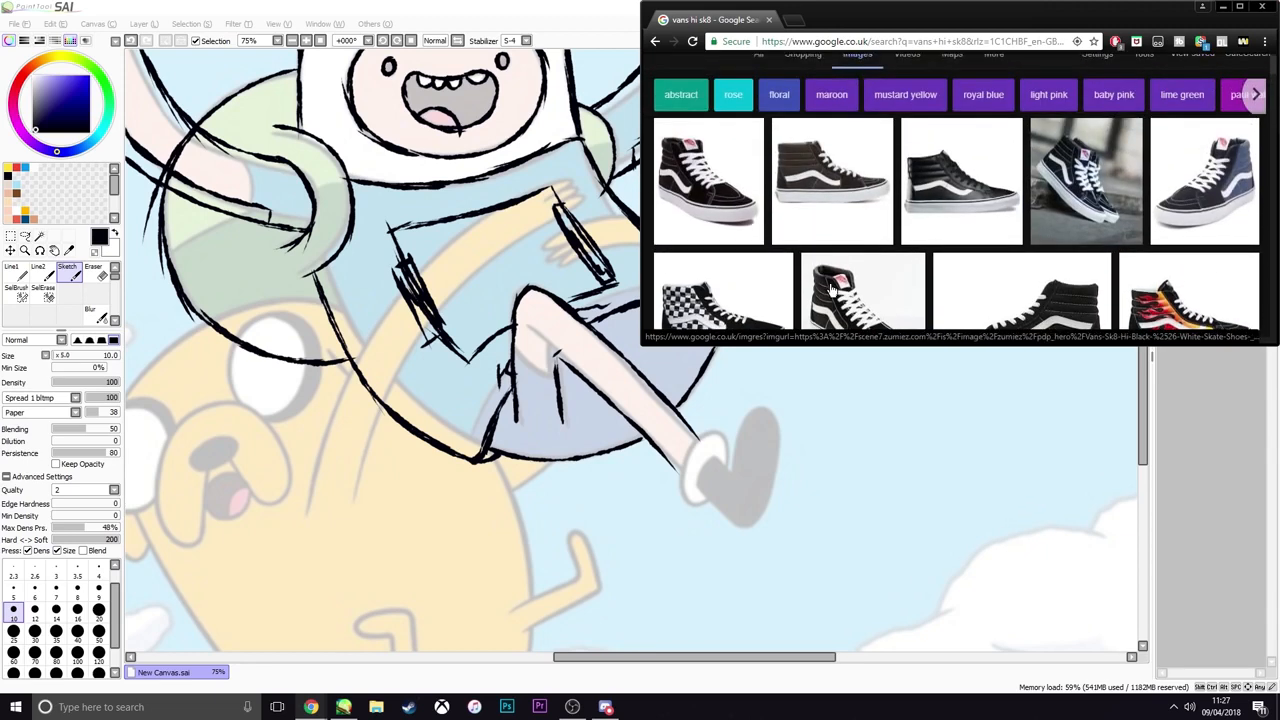
Copy the Zumiez photo of the black and white Vans Sk8-Hi and paste it into the drawing in PaintTool SAI
{"action": "left_click", "coordinate": [835, 285]}
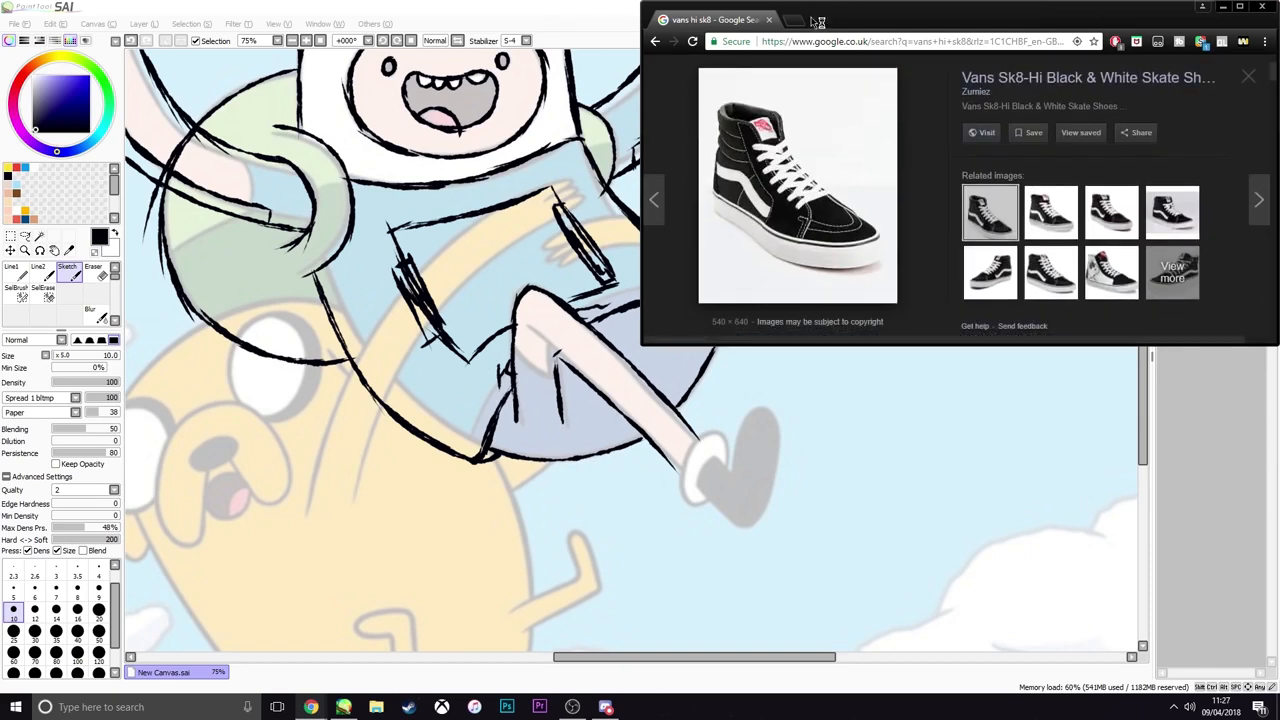
{"action": "right_click", "coordinate": [812, 186]}
{"action": "left_click", "coordinate": [822, 305]}
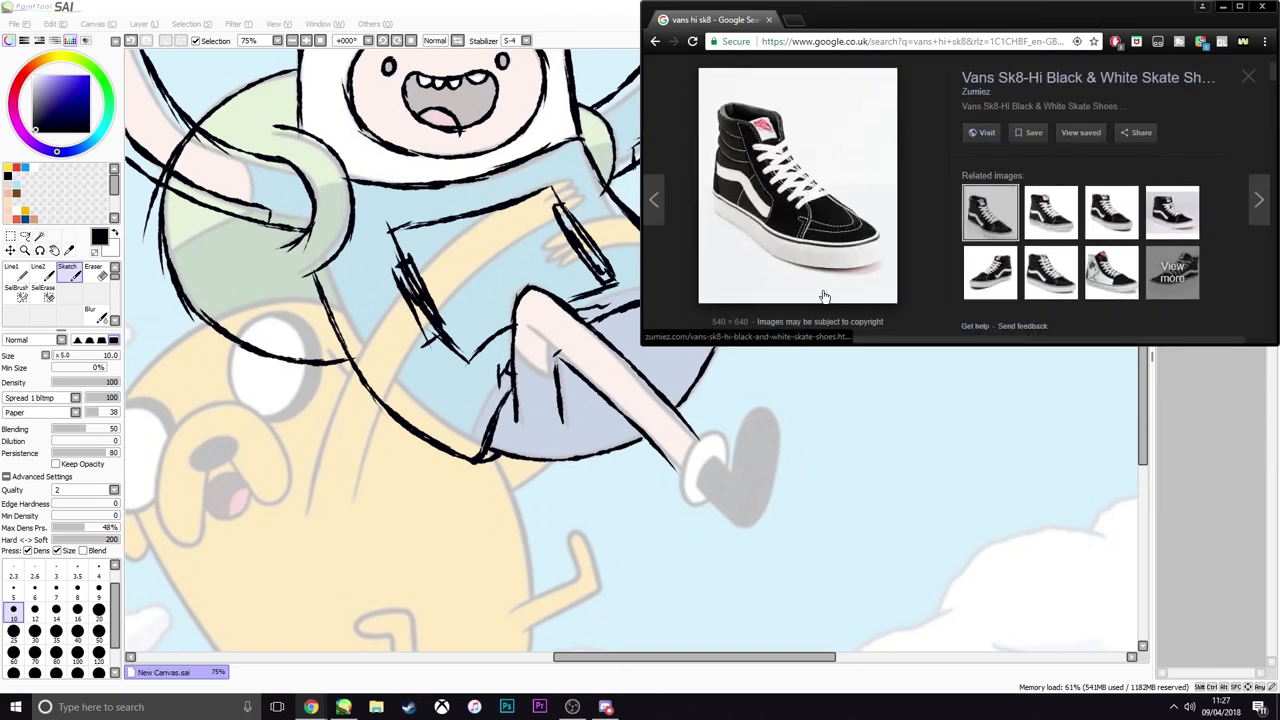
{"action": "key", "text": "alt+Tab"}
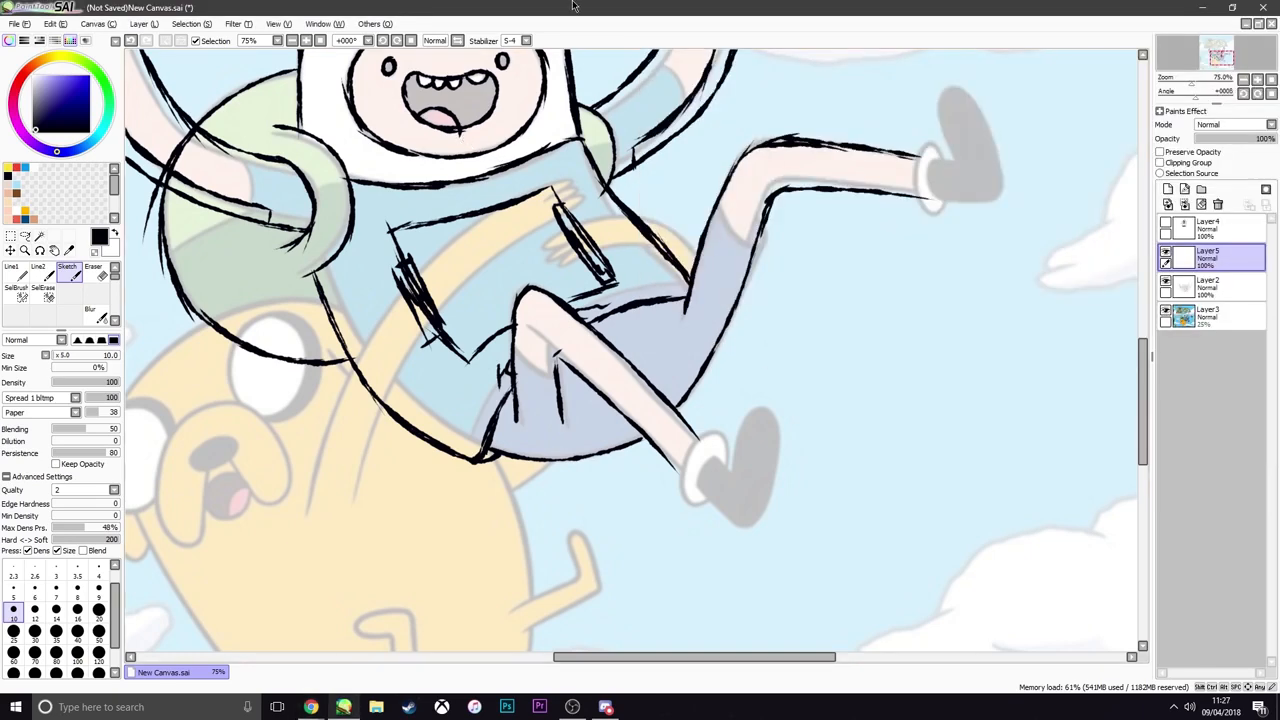
{"action": "key", "text": "ctrl+v"}
Move the pasted shoe photo to the open sky beside Finn's lower foot
{"action": "scroll", "coordinate": [617, 266], "scroll_direction": "down", "scroll_amount": 7}
{"action": "key", "text": "ctrl+t"}
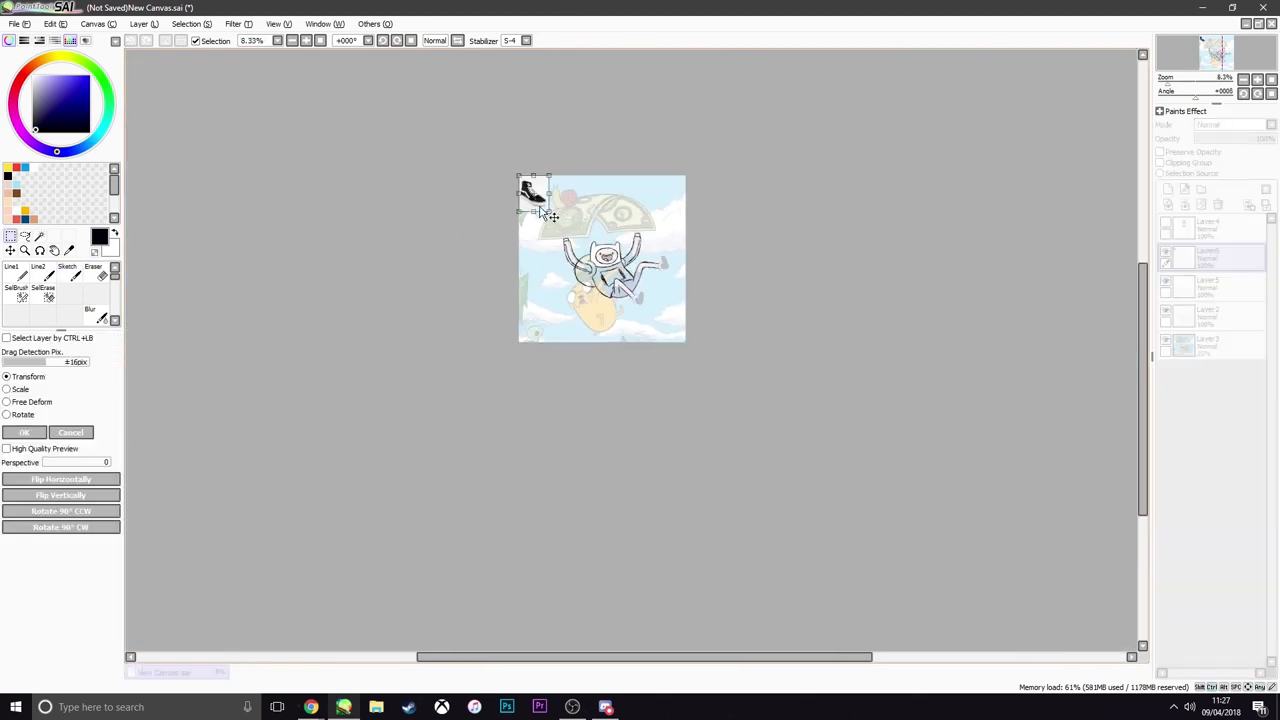
{"action": "mouse_move", "coordinate": [549, 216]}
{"action": "left_mouse_down"}
{"action": "mouse_move", "coordinate": [677, 350]}
{"action": "mouse_move", "coordinate": [676, 322]}
{"action": "left_mouse_up"}
{"action": "key", "text": "Return"}
{"action": "scroll", "coordinate": [676, 322], "scroll_direction": "up", "scroll_amount": 4}
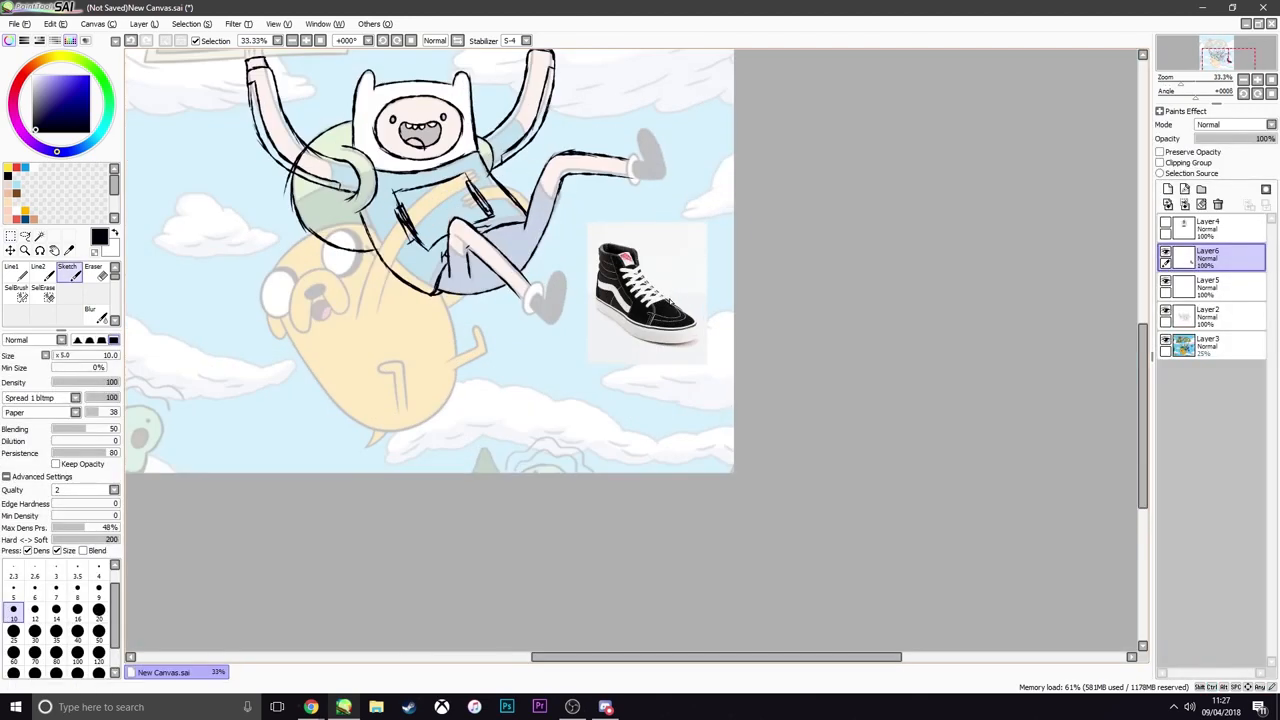
{"action": "scroll", "coordinate": [551, 285], "scroll_direction": "up", "scroll_amount": 4}
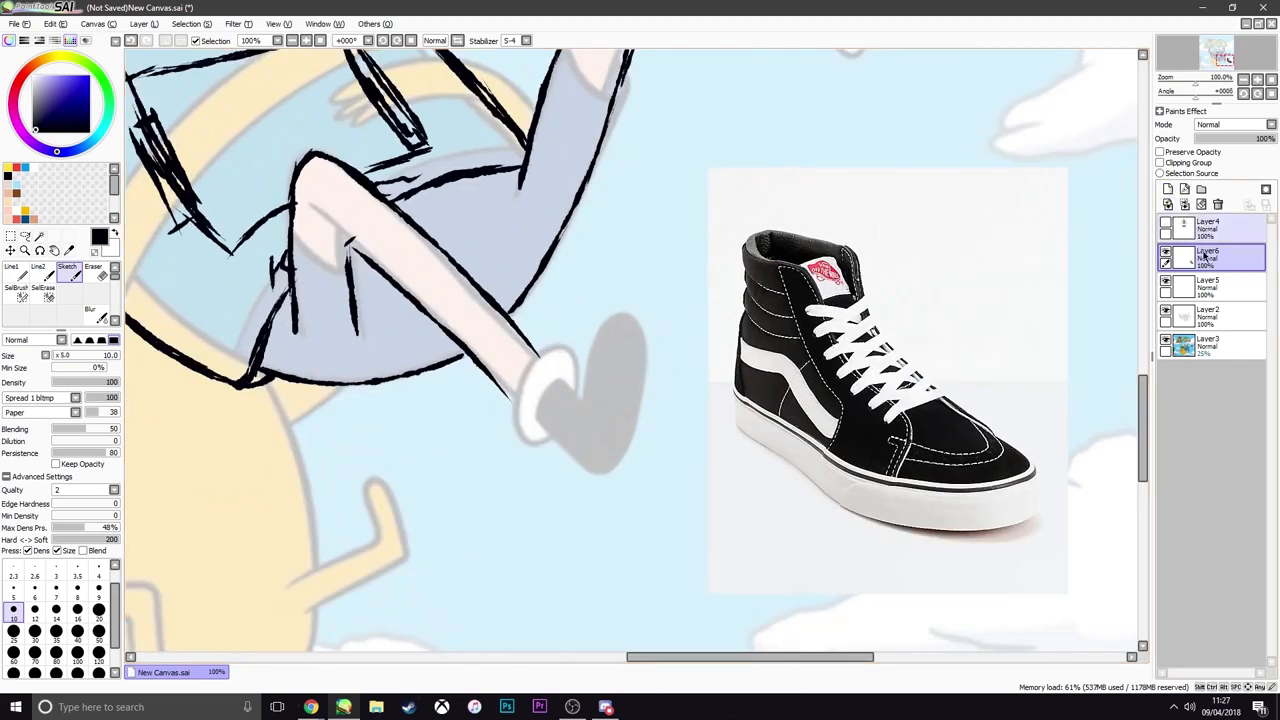
On the sketch layer Layer2, sketch the curved heel end of the sole below Finn's lower foot
{"action": "left_click", "coordinate": [1202, 317]}
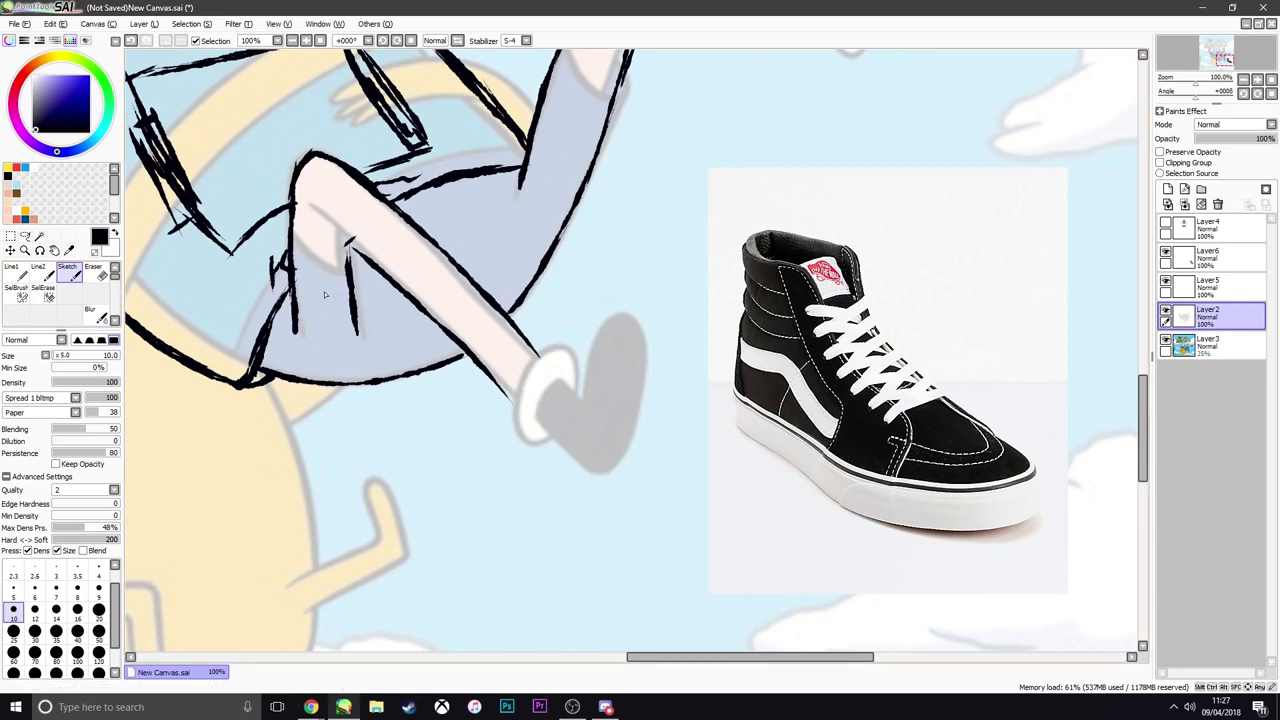
{"action": "scroll", "coordinate": [568, 411], "scroll_direction": "up", "scroll_amount": 1}
{"action": "scroll", "coordinate": [570, 412], "scroll_direction": "down", "scroll_amount": 1}
{"action": "mouse_move", "coordinate": [558, 455]}
{"action": "left_mouse_down"}
{"action": "mouse_move", "coordinate": [596, 485]}
{"action": "mouse_move", "coordinate": [592, 473]}
{"action": "mouse_move", "coordinate": [630, 460]}
{"action": "left_mouse_up"}
{"action": "key", "text": "ctrl+z"}
{"action": "key", "text": "ctrl+z"}
{"action": "key", "text": "ctrl+z"}
{"action": "mouse_move", "coordinate": [553, 459]}
{"action": "left_mouse_down"}
{"action": "mouse_move", "coordinate": [621, 481]}
{"action": "mouse_move", "coordinate": [603, 481]}
{"action": "mouse_move", "coordinate": [649, 438]}
{"action": "mouse_move", "coordinate": [630, 471]}
{"action": "mouse_move", "coordinate": [651, 411]}
{"action": "left_mouse_up"}
{"action": "key", "text": "ctrl+z"}
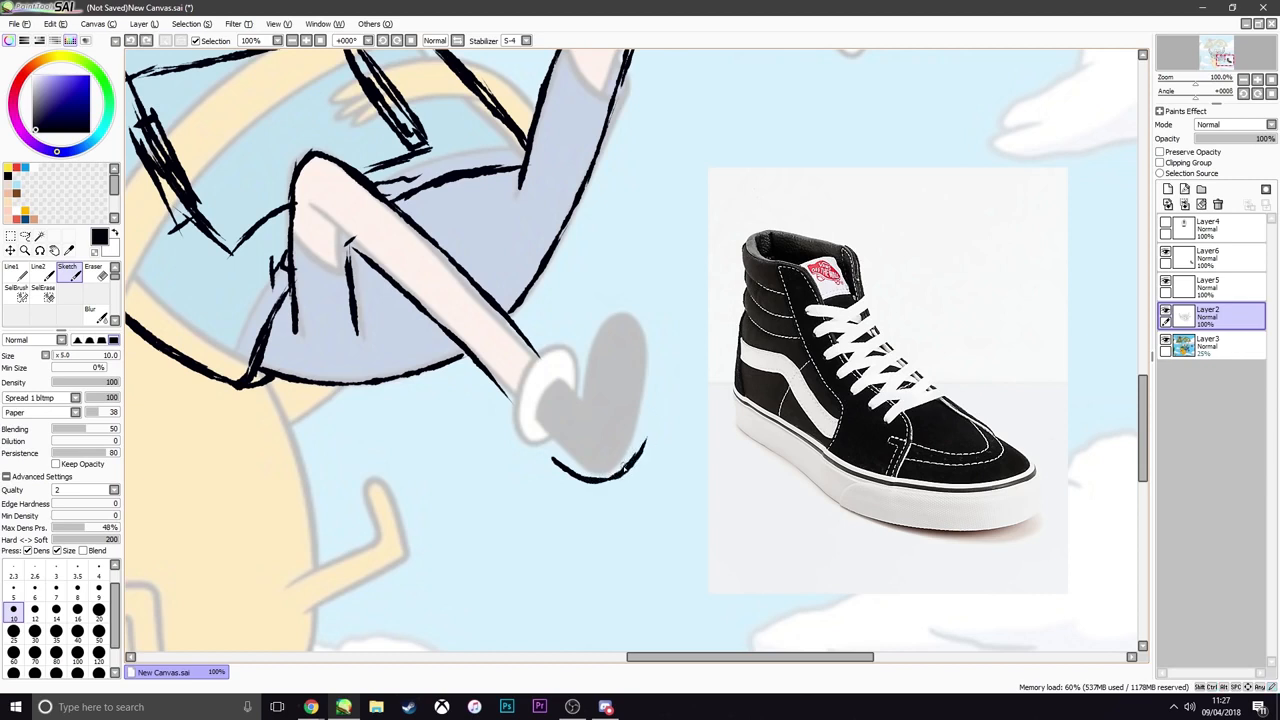
{"action": "mouse_move", "coordinate": [623, 470]}
{"action": "left_mouse_down"}
{"action": "mouse_move", "coordinate": [652, 414]}
{"action": "mouse_move", "coordinate": [639, 455]}
{"action": "mouse_move", "coordinate": [625, 471]}
{"action": "mouse_move", "coordinate": [659, 366]}
{"action": "left_mouse_up"}
{"action": "key", "text": "ctrl+z"}
{"action": "key", "text": "ctrl+z"}
{"action": "left_click_drag", "start_coordinate": [652, 410], "coordinate": [661, 317]}
{"action": "key", "text": "ctrl+z"}
{"action": "left_click_drag", "start_coordinate": [657, 362], "coordinate": [656, 292]}
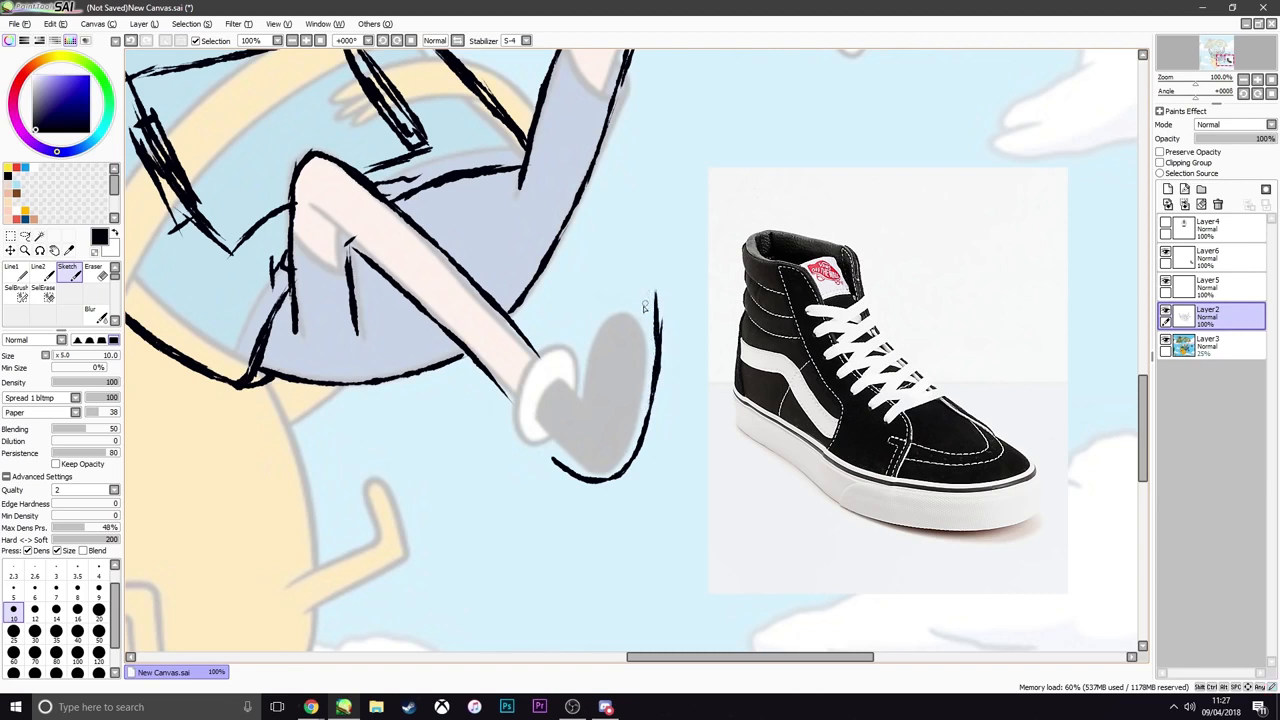
{"action": "key", "text": "ctrl+z"}
{"action": "key", "text": "ctrl+z"}
{"action": "key", "text": "ctrl+z"}
Sketch the outer edge of the sole upward from the heel and round it over at the toe
{"action": "key", "text": "ctrl+z"}
{"action": "key", "text": "ctrl+z"}
{"action": "key", "text": "ctrl+z"}
{"action": "key", "text": "ctrl+z"}
{"action": "key", "text": "ctrl+z"}
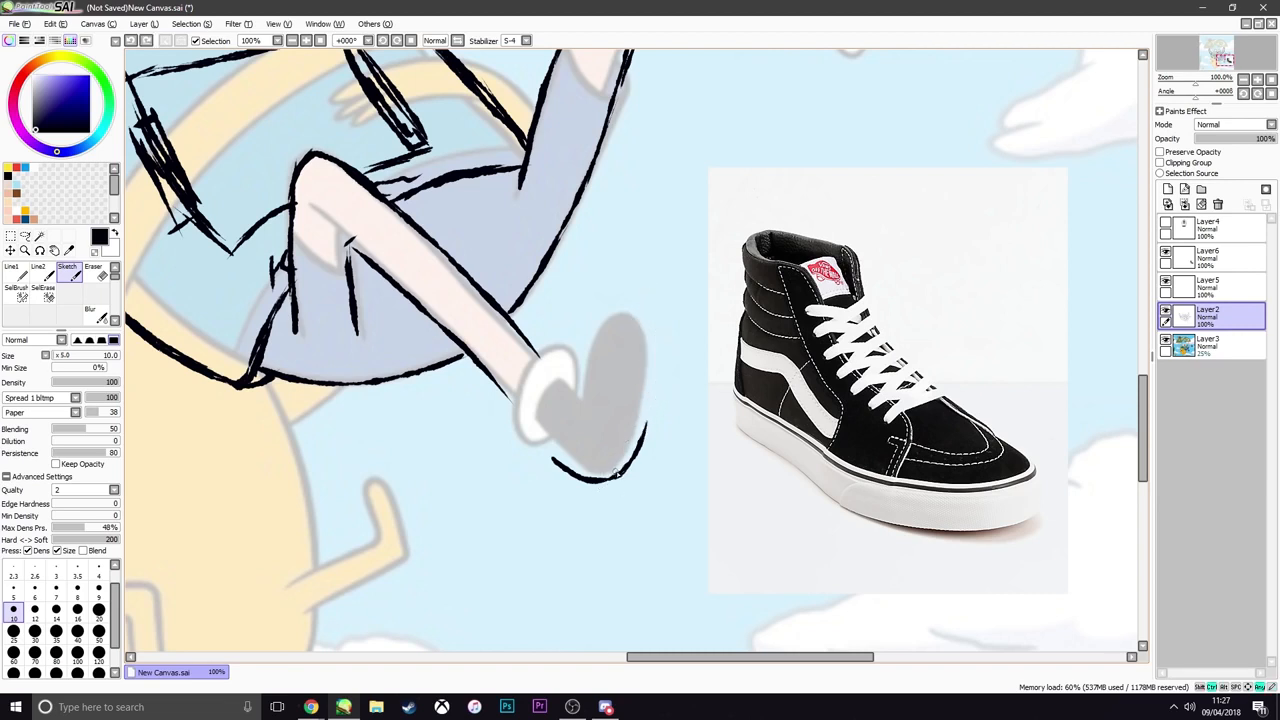
{"action": "left_click_drag", "start_coordinate": [613, 477], "coordinate": [638, 437]}
{"action": "key", "text": "ctrl+z"}
{"action": "key", "text": "ctrl+z"}
{"action": "key", "text": "ctrl+z"}
{"action": "mouse_move", "coordinate": [610, 478]}
{"action": "left_mouse_down"}
{"action": "mouse_move", "coordinate": [638, 453]}
{"action": "mouse_move", "coordinate": [651, 362]}
{"action": "left_mouse_up"}
{"action": "left_click_drag", "start_coordinate": [650, 387], "coordinate": [656, 340]}
{"action": "key", "text": "ctrl+z"}
{"action": "key", "text": "ctrl+z"}
{"action": "left_click_drag", "start_coordinate": [645, 411], "coordinate": [668, 293]}
{"action": "key", "text": "ctrl+z"}
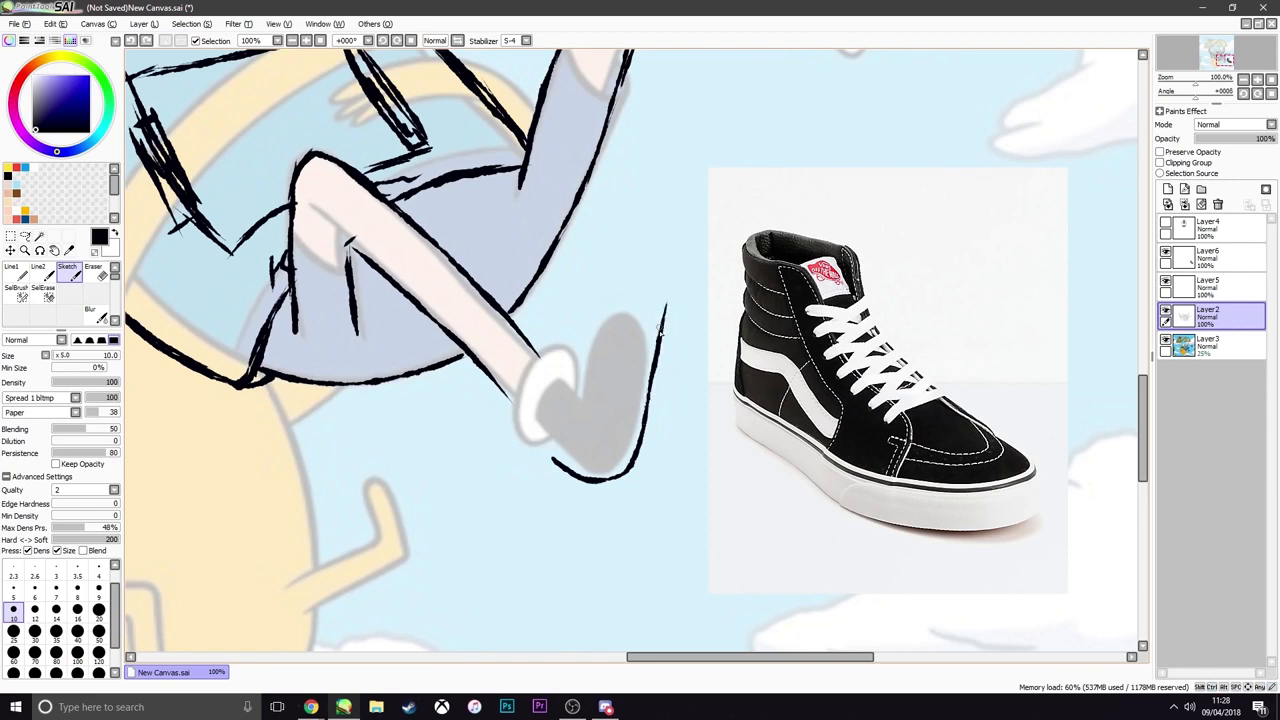
{"action": "mouse_move", "coordinate": [656, 341]}
{"action": "left_mouse_down"}
{"action": "mouse_move", "coordinate": [668, 297]}
{"action": "mouse_move", "coordinate": [663, 316]}
{"action": "mouse_move", "coordinate": [663, 288]}
{"action": "mouse_move", "coordinate": [640, 272]}
{"action": "mouse_move", "coordinate": [616, 281]}
{"action": "mouse_move", "coordinate": [571, 352]}
{"action": "mouse_move", "coordinate": [621, 279]}
{"action": "mouse_move", "coordinate": [590, 321]}
{"action": "left_mouse_up"}
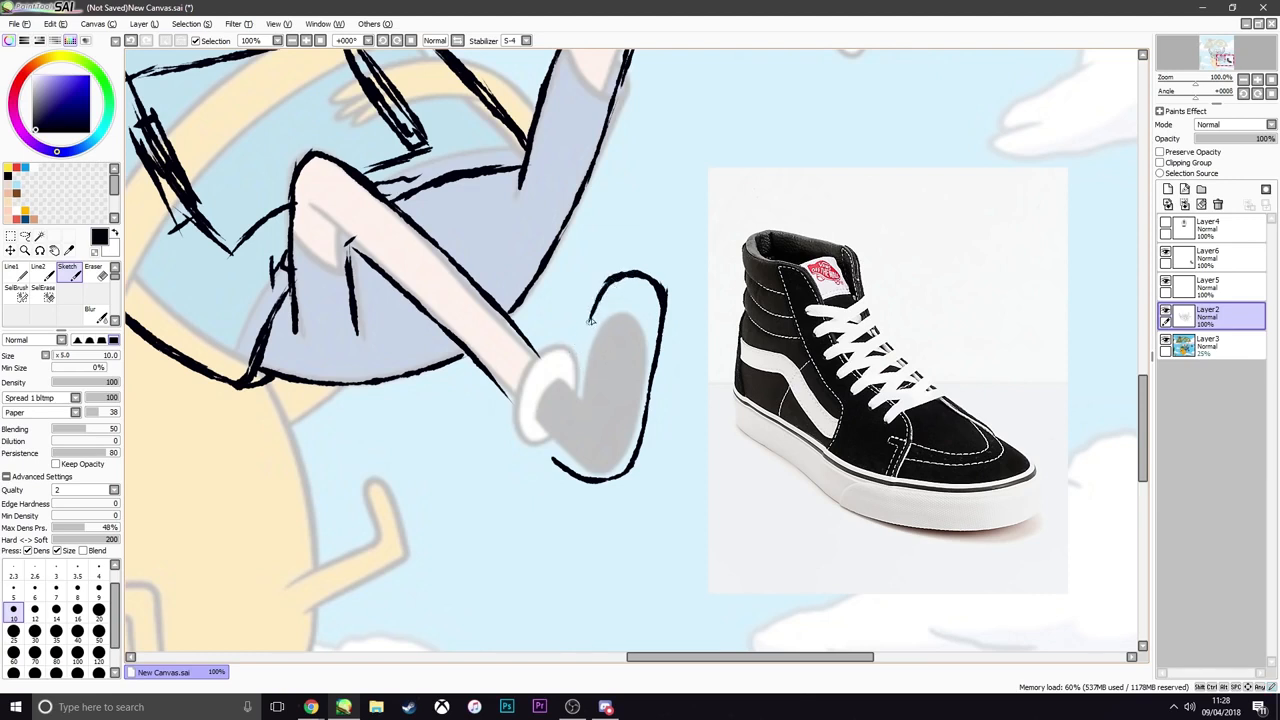
{"action": "key", "text": "ctrl+z"}
{"action": "key", "text": "ctrl+z"}
{"action": "left_click_drag", "start_coordinate": [618, 278], "coordinate": [582, 328]}
Sketch the back of the high-top from the heel to the ankle and curve the collar around Finn's leg
{"action": "key", "text": "ctrl+z"}
{"action": "left_click_drag", "start_coordinate": [560, 469], "coordinate": [500, 402]}
{"action": "key", "text": "ctrl+z"}
{"action": "key", "text": "ctrl+z"}
{"action": "key", "text": "ctrl+z"}
{"action": "key", "text": "ctrl+z"}
{"action": "key", "text": "ctrl+z"}
{"action": "left_click_drag", "start_coordinate": [513, 418], "coordinate": [499, 406]}
{"action": "key", "text": "ctrl+z"}
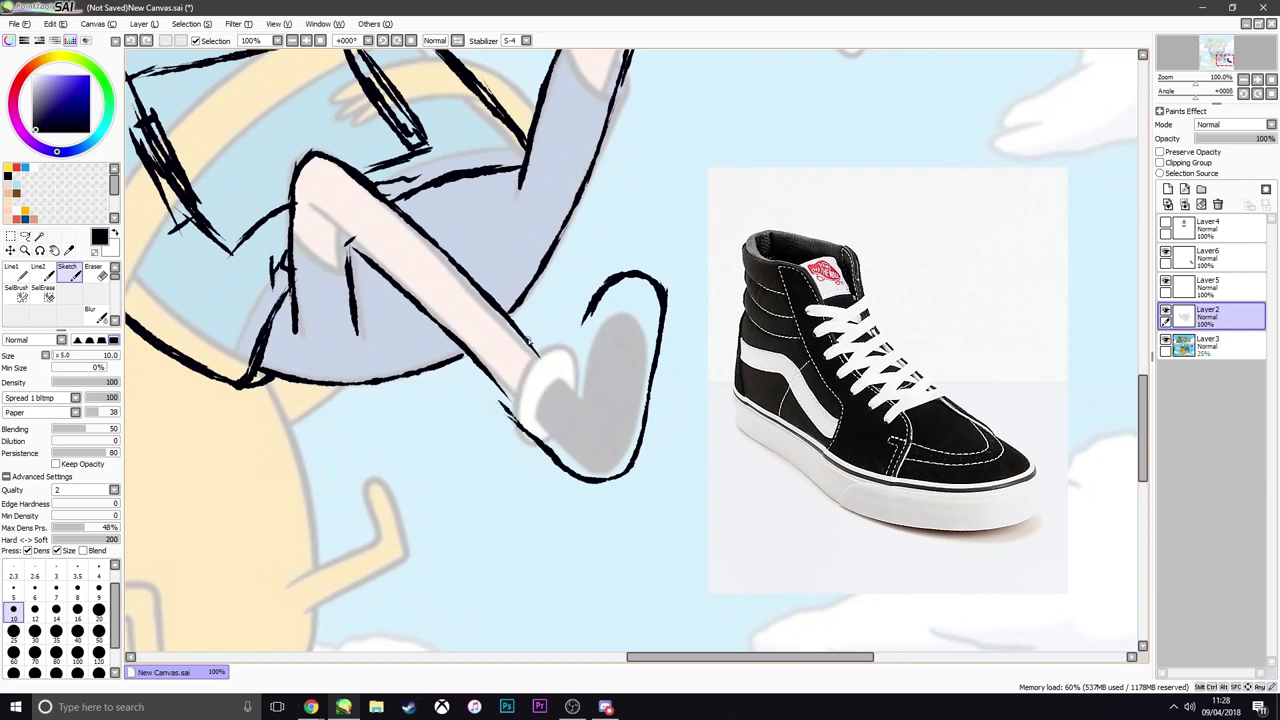
{"action": "mouse_move", "coordinate": [532, 334]}
{"action": "left_mouse_down"}
{"action": "mouse_move", "coordinate": [501, 352]}
{"action": "mouse_move", "coordinate": [484, 388]}
{"action": "mouse_move", "coordinate": [506, 412]}
{"action": "mouse_move", "coordinate": [498, 404]}
{"action": "left_mouse_up"}
{"action": "key", "text": "ctrl+z"}
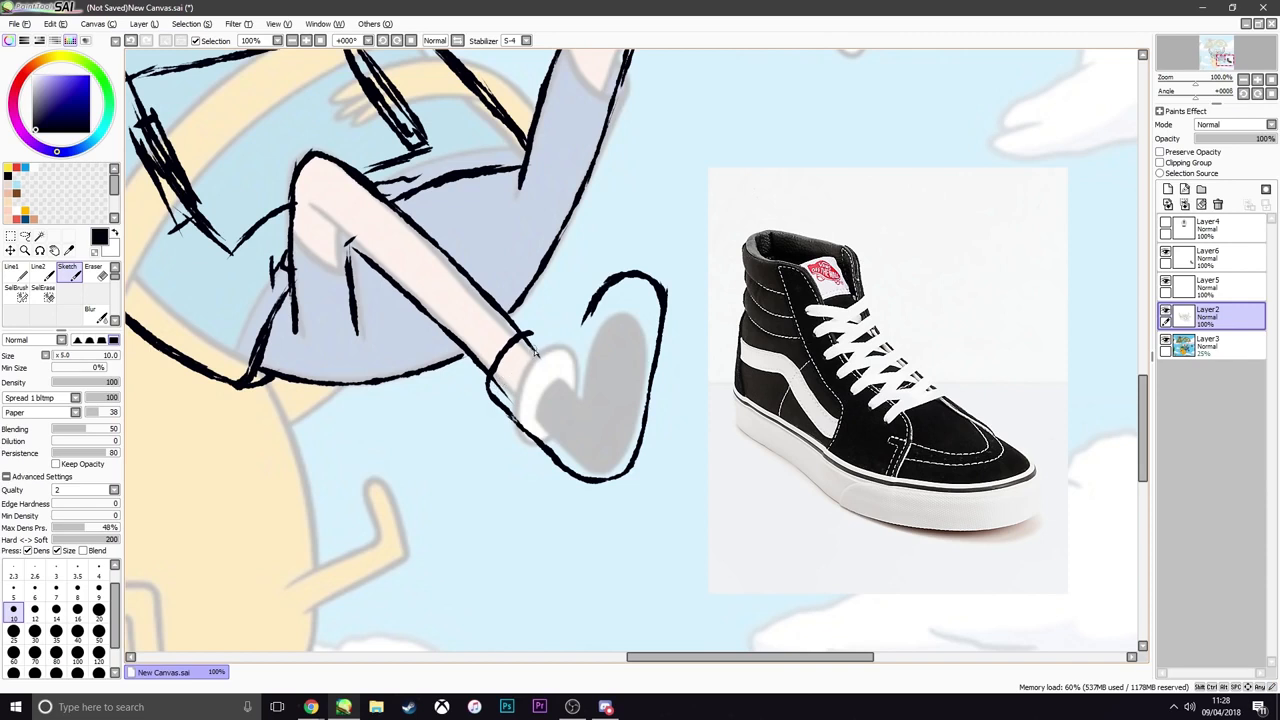
Sketch the front of the shoe from the ankle collar and join it to the rounded toe
{"action": "left_click_drag", "start_coordinate": [530, 334], "coordinate": [577, 361]}
{"action": "key", "text": "ctrl+z"}
{"action": "left_click_drag", "start_coordinate": [602, 297], "coordinate": [576, 355]}
{"action": "mouse_move", "coordinate": [630, 275]}
{"action": "left_mouse_down"}
{"action": "mouse_move", "coordinate": [608, 288]}
{"action": "mouse_move", "coordinate": [588, 346]}
{"action": "left_mouse_up"}
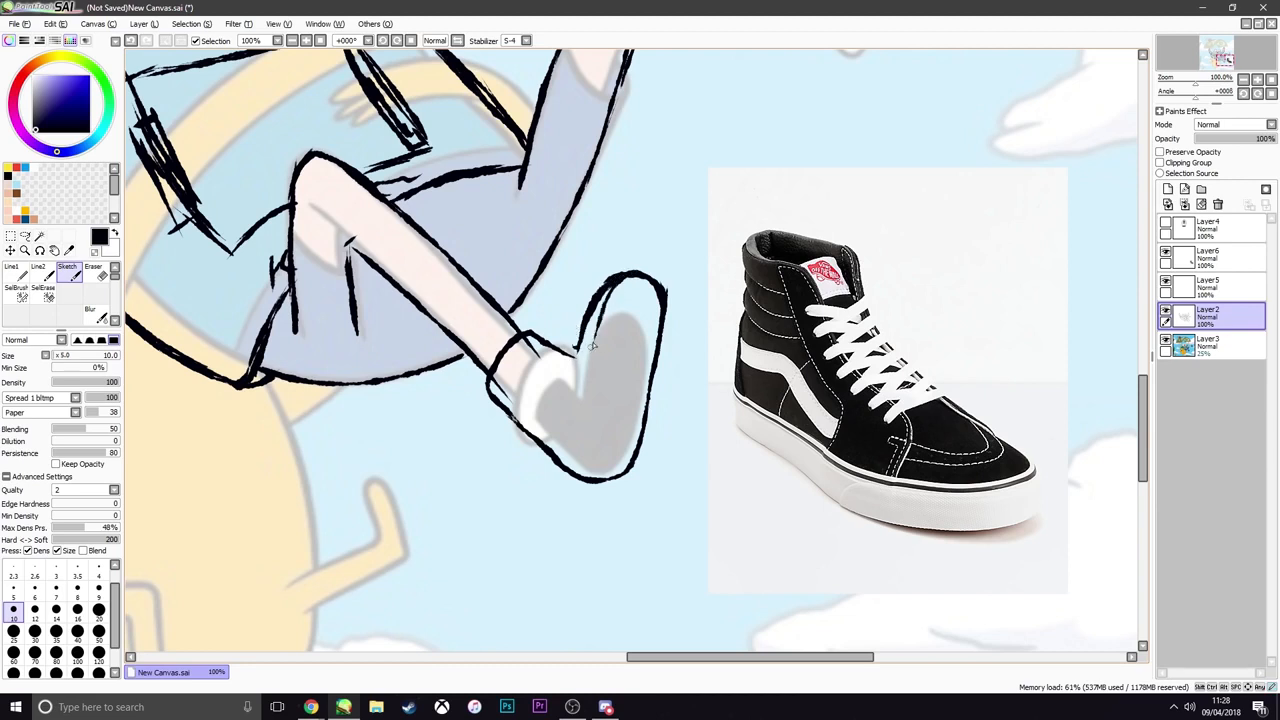
Sketch the inner edge of the sole from the toe down to the heel
{"action": "left_click_drag", "start_coordinate": [605, 295], "coordinate": [582, 412]}
{"action": "left_click_drag", "start_coordinate": [597, 322], "coordinate": [580, 406]}
{"action": "left_click_drag", "start_coordinate": [591, 356], "coordinate": [577, 426]}
{"action": "key", "text": "ctrl+z"}
{"action": "key", "text": "ctrl+z"}
{"action": "left_click_drag", "start_coordinate": [590, 364], "coordinate": [577, 480]}
{"action": "key", "text": "ctrl+z"}
{"action": "key", "text": "ctrl+z"}
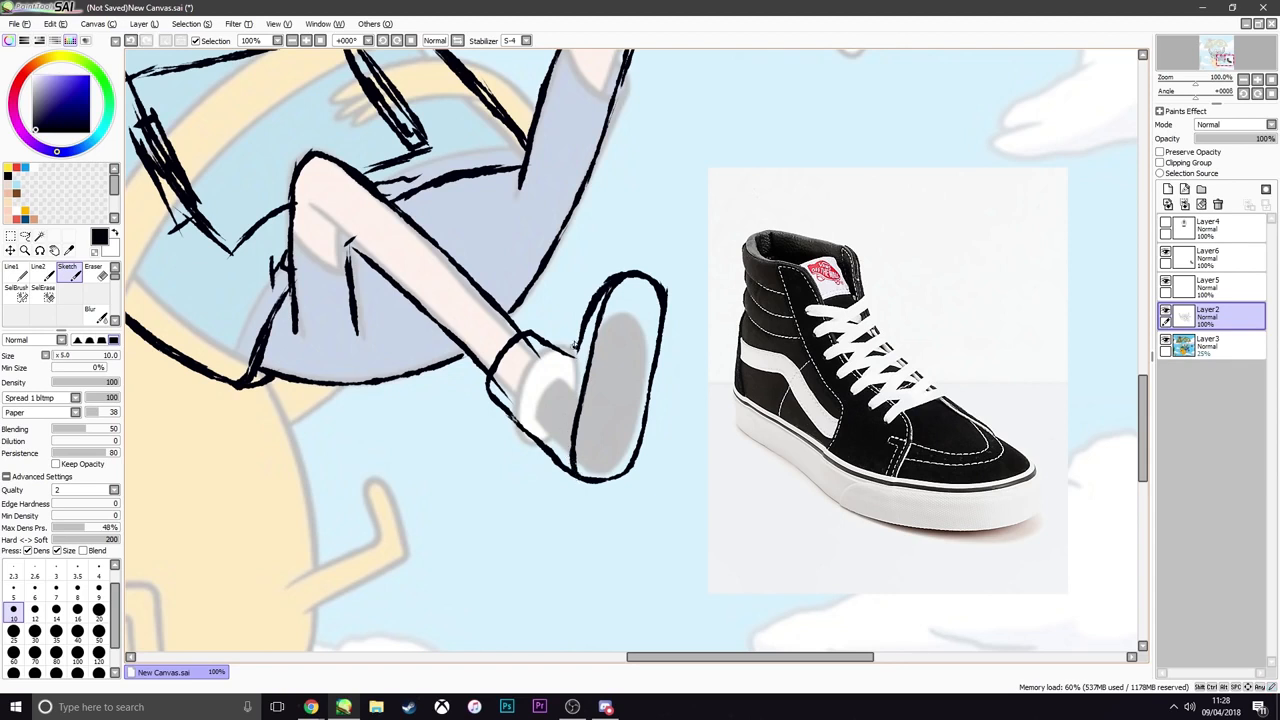
Sketch the tongue at the front of the shoe's ankle opening
{"action": "mouse_move", "coordinate": [587, 327]}
{"action": "left_mouse_down"}
{"action": "mouse_move", "coordinate": [576, 356]}
{"action": "mouse_move", "coordinate": [562, 344]}
{"action": "left_mouse_up"}
{"action": "key", "text": "ctrl+z"}
{"action": "left_click_drag", "start_coordinate": [532, 346], "coordinate": [548, 325]}
{"action": "key", "text": "ctrl+z"}
{"action": "mouse_move", "coordinate": [525, 346]}
{"action": "left_mouse_down"}
{"action": "mouse_move", "coordinate": [510, 332]}
{"action": "mouse_move", "coordinate": [549, 336]}
{"action": "mouse_move", "coordinate": [541, 362]}
{"action": "left_mouse_up"}
{"action": "key", "text": "ctrl+z"}
{"action": "key", "text": "ctrl+z"}
{"action": "key", "text": "ctrl+z"}
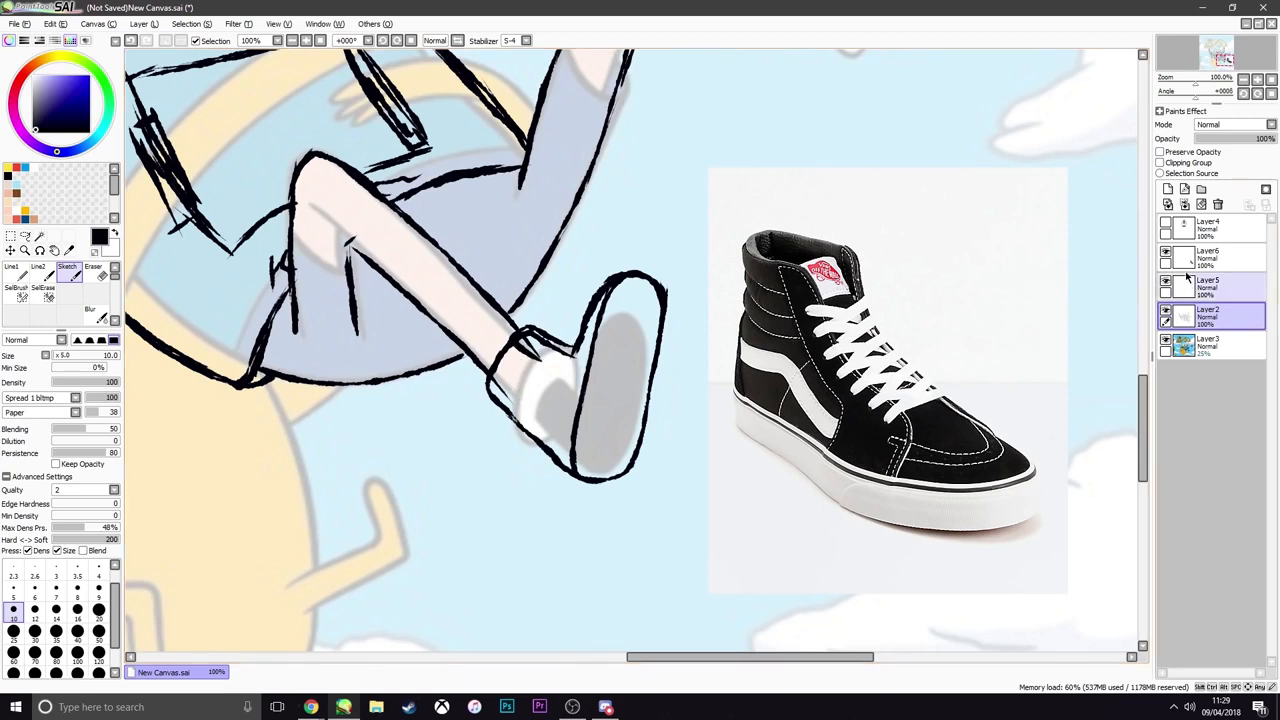
Rotate the shoe photo on Layer6 counterclockwise so its toe points upward like Finn's foot
{"action": "left_click", "coordinate": [1166, 252]}
{"action": "left_click", "coordinate": [1166, 252]}
{"action": "left_click", "coordinate": [1188, 260]}
{"action": "key", "text": "ctrl+t"}
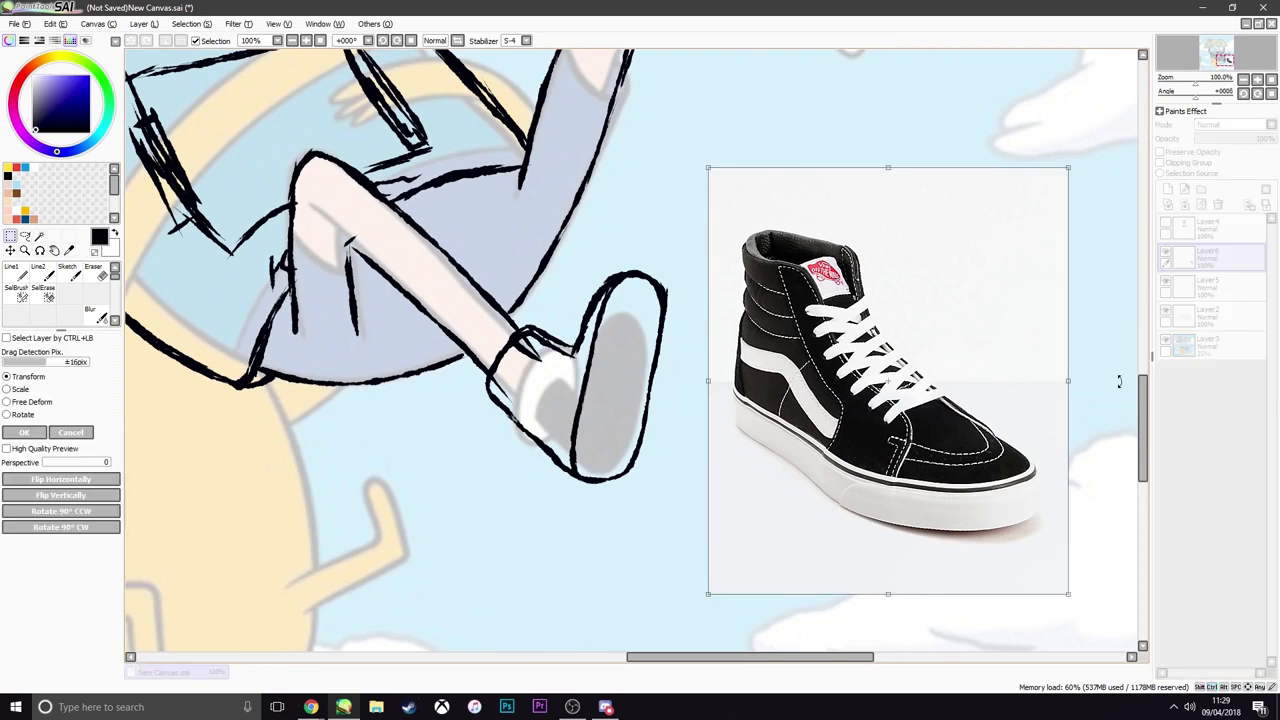
{"action": "left_click_drag", "start_coordinate": [1115, 368], "coordinate": [881, 141]}
{"action": "key", "text": "Return"}
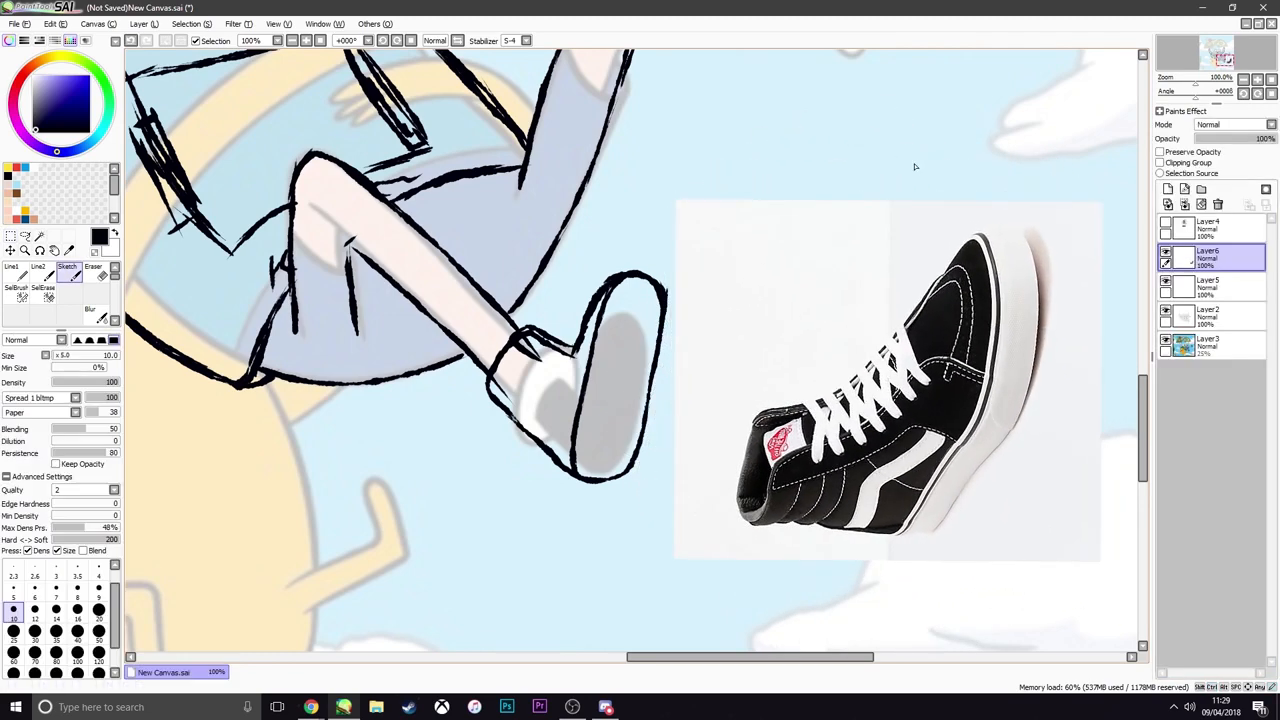
On Layer2, add the sole's second edge line, the Vans side stripe and the laces to the shoe sketch
{"action": "left_click", "coordinate": [1210, 316]}
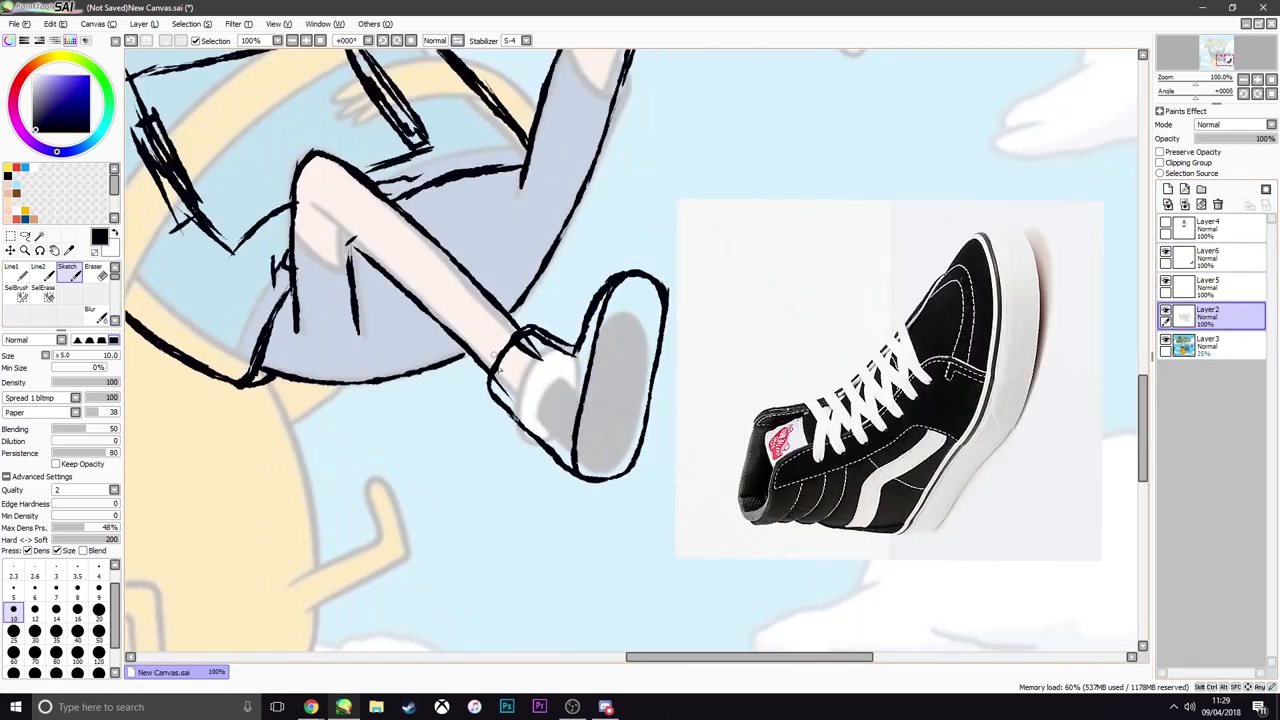
{"action": "left_click_drag", "start_coordinate": [598, 310], "coordinate": [560, 460]}
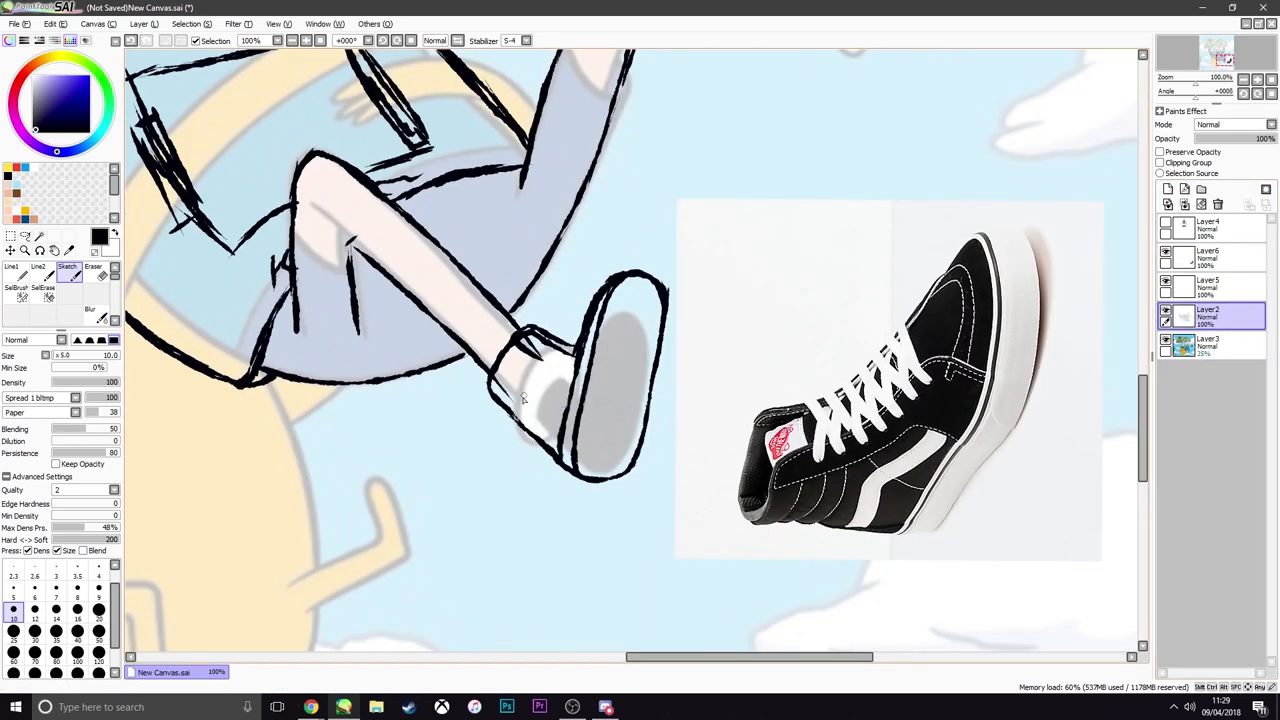
{"action": "mouse_move", "coordinate": [574, 372]}
{"action": "left_mouse_down"}
{"action": "mouse_move", "coordinate": [518, 362]}
{"action": "mouse_move", "coordinate": [518, 409]}
{"action": "mouse_move", "coordinate": [553, 389]}
{"action": "mouse_move", "coordinate": [509, 416]}
{"action": "mouse_move", "coordinate": [554, 396]}
{"action": "mouse_move", "coordinate": [521, 419]}
{"action": "left_mouse_up"}
{"action": "left_click_drag", "start_coordinate": [610, 411], "coordinate": [620, 449]}
Erase rough parts of the sole outline and redraw its toe and outer edge more cleanly
{"action": "key", "text": "e"}
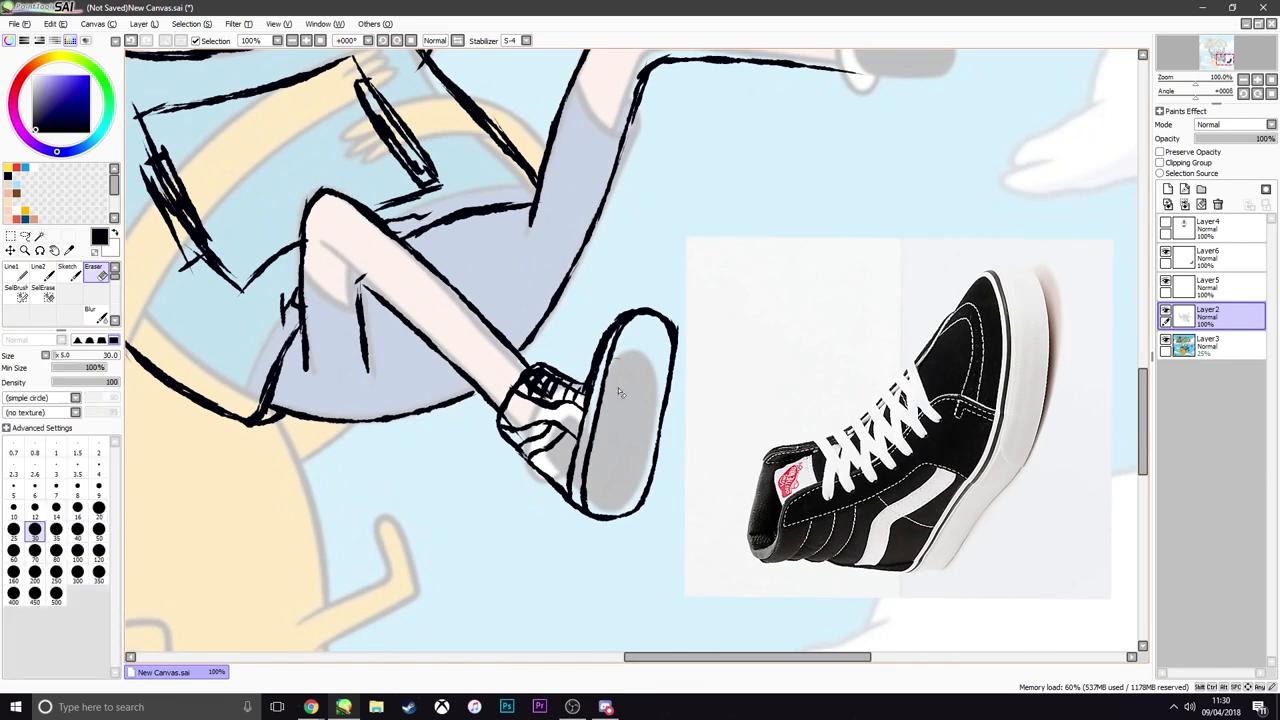
{"action": "mouse_move", "coordinate": [624, 516]}
{"action": "left_mouse_down"}
{"action": "mouse_move", "coordinate": [612, 322]}
{"action": "mouse_move", "coordinate": [621, 519]}
{"action": "mouse_move", "coordinate": [665, 364]}
{"action": "left_mouse_up"}
{"action": "key", "text": "e"}
{"action": "mouse_move", "coordinate": [611, 347]}
{"action": "left_mouse_down"}
{"action": "mouse_move", "coordinate": [661, 336]}
{"action": "mouse_move", "coordinate": [664, 374]}
{"action": "left_mouse_up"}
{"action": "key", "text": "ctrl+z"}
{"action": "left_click_drag", "start_coordinate": [640, 322], "coordinate": [664, 374]}
{"action": "left_click_drag", "start_coordinate": [602, 346], "coordinate": [650, 325]}
{"action": "left_click_drag", "start_coordinate": [665, 356], "coordinate": [653, 456]}
{"action": "scroll", "coordinate": [668, 462], "scroll_direction": "down", "scroll_amount": 5}
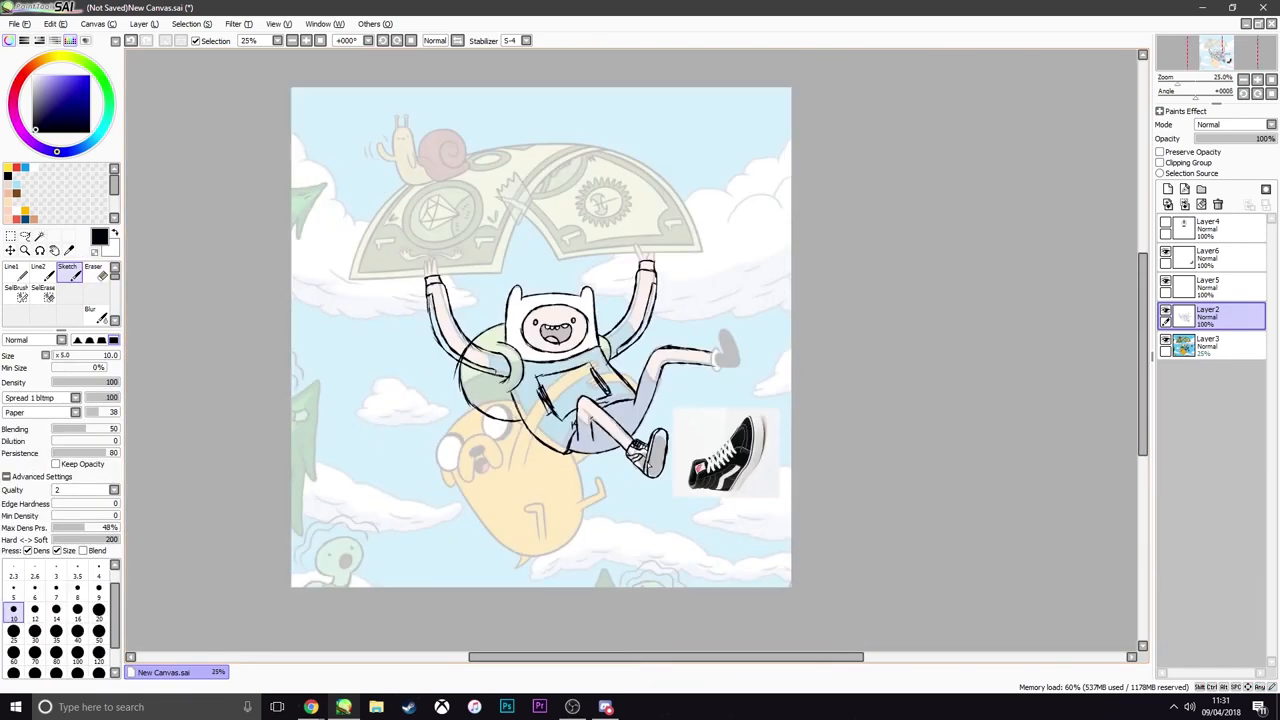
Examine the line sketch with Layer3's cartoon reference and Layer6's shoe photo hidden, and show both layers again
{"action": "scroll", "coordinate": [708, 461], "scroll_direction": "up", "scroll_amount": 1}
{"action": "left_click", "coordinate": [1165, 341]}
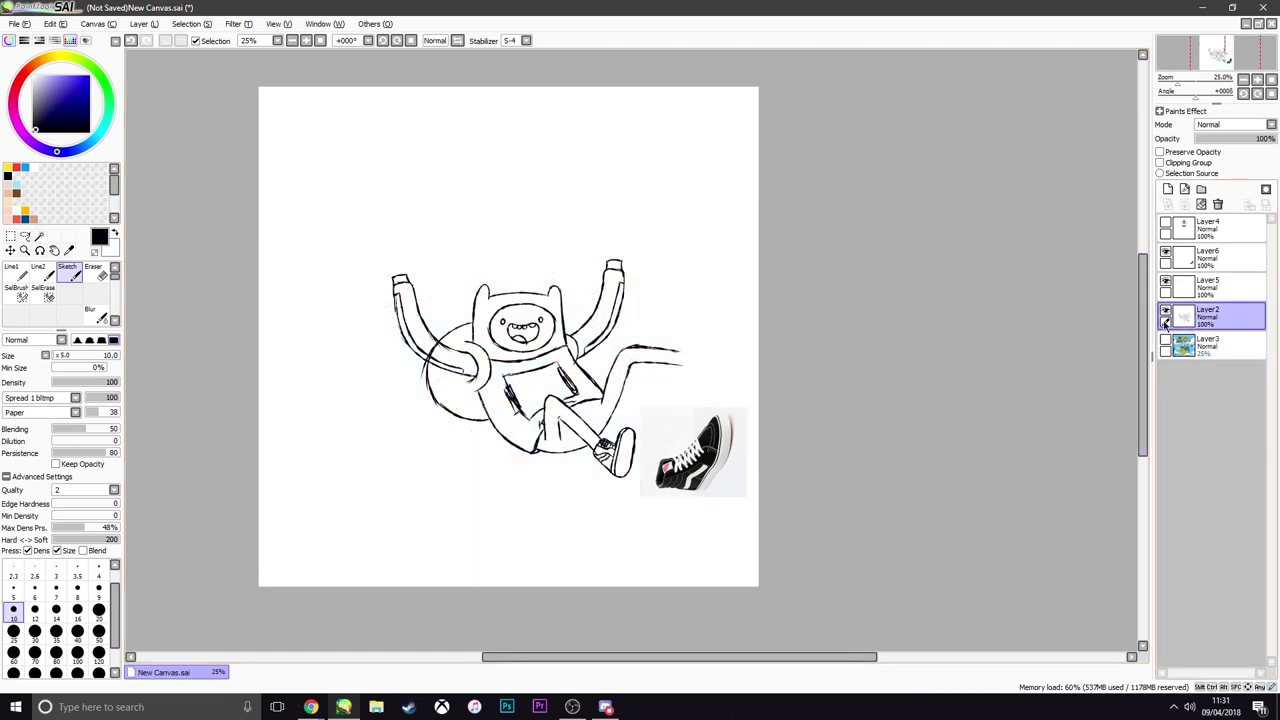
{"action": "left_click", "coordinate": [1165, 257]}
{"action": "scroll", "coordinate": [612, 465], "scroll_direction": "down", "scroll_amount": 2}
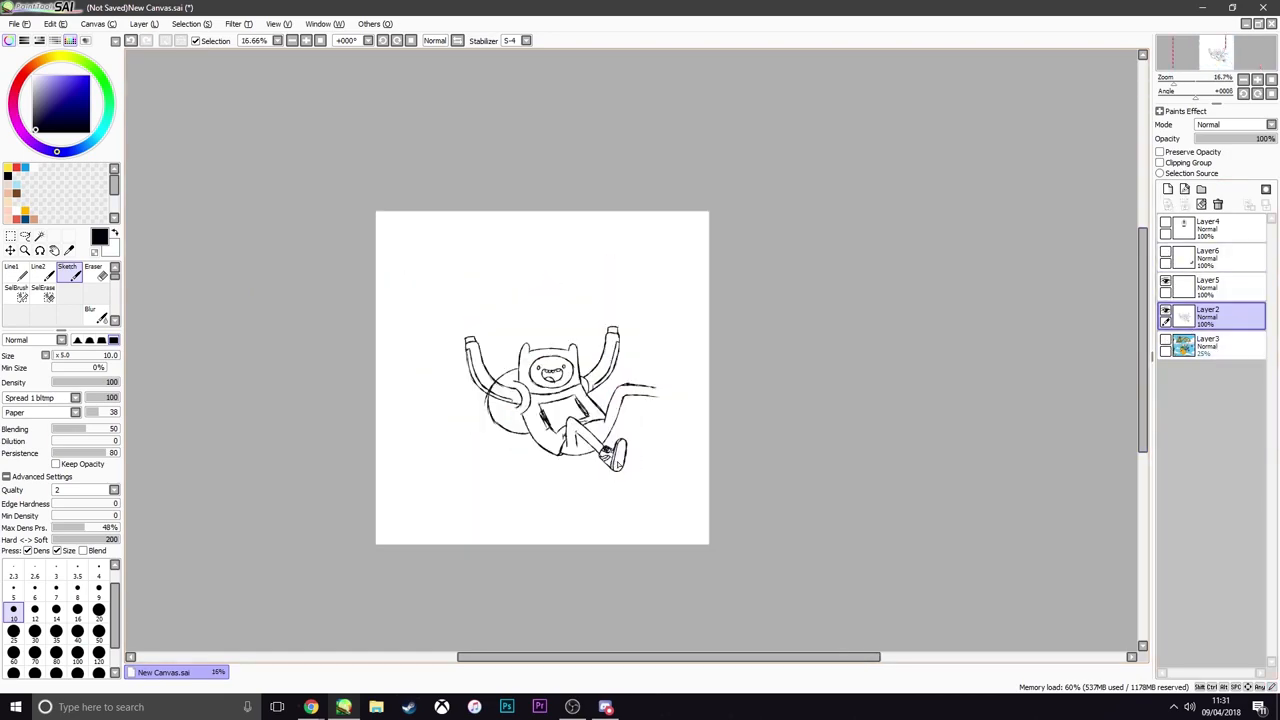
{"action": "scroll", "coordinate": [618, 466], "scroll_direction": "up", "scroll_amount": 3}
{"action": "scroll", "coordinate": [620, 466], "scroll_direction": "down", "scroll_amount": 2}
{"action": "scroll", "coordinate": [618, 467], "scroll_direction": "up", "scroll_amount": 3}
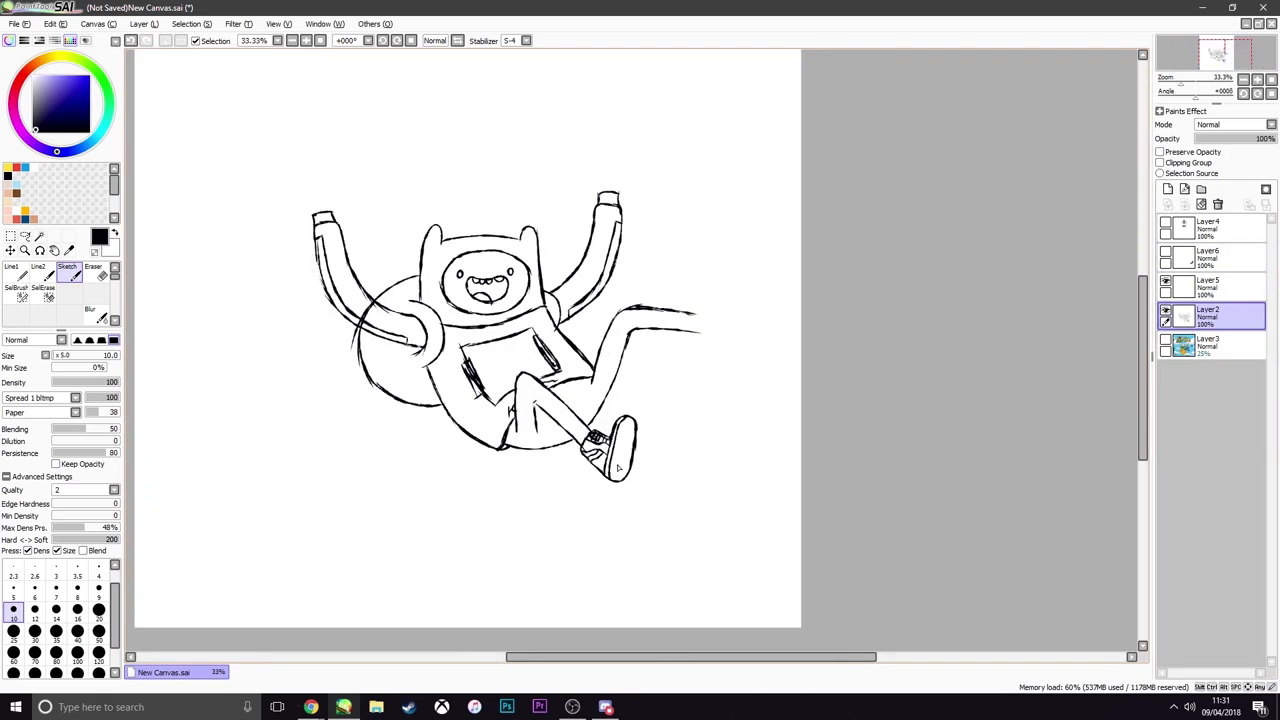
{"action": "scroll", "coordinate": [616, 468], "scroll_direction": "down", "scroll_amount": 1}
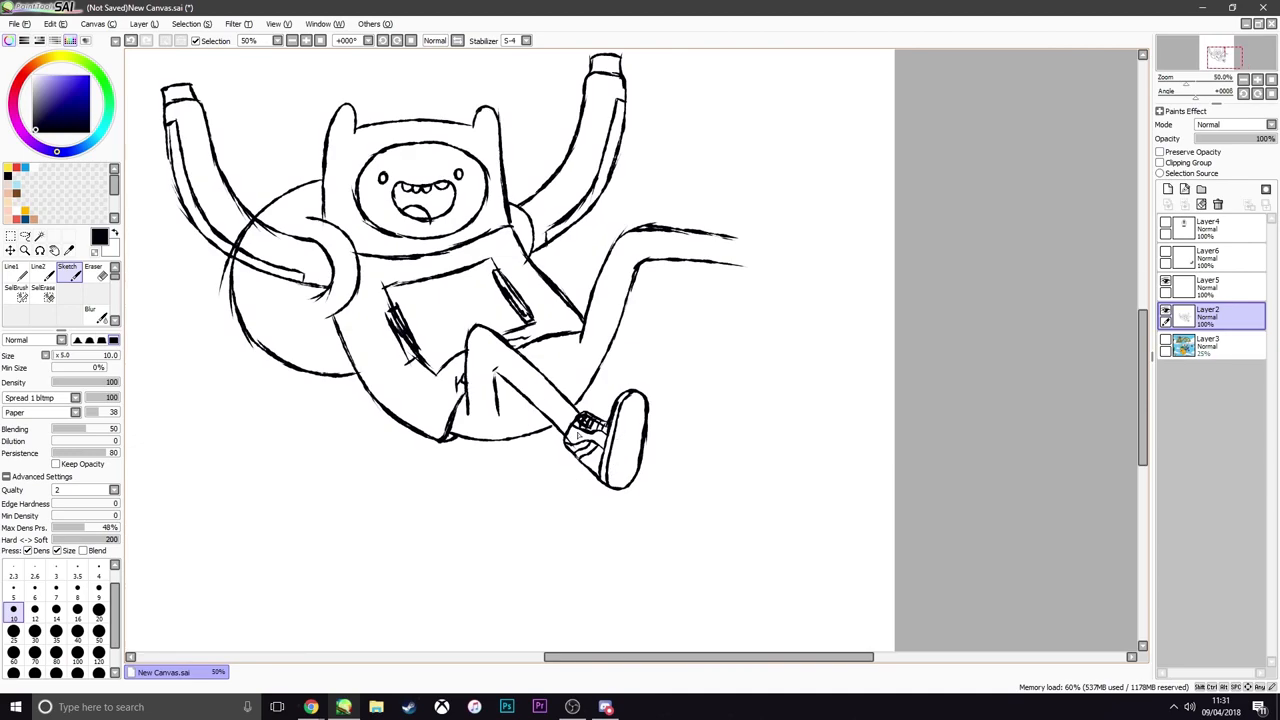
{"action": "scroll", "coordinate": [535, 451], "scroll_direction": "down", "scroll_amount": 2}
{"action": "scroll", "coordinate": [535, 450], "scroll_direction": "up", "scroll_amount": 3}
{"action": "scroll", "coordinate": [535, 450], "scroll_direction": "down", "scroll_amount": 3}
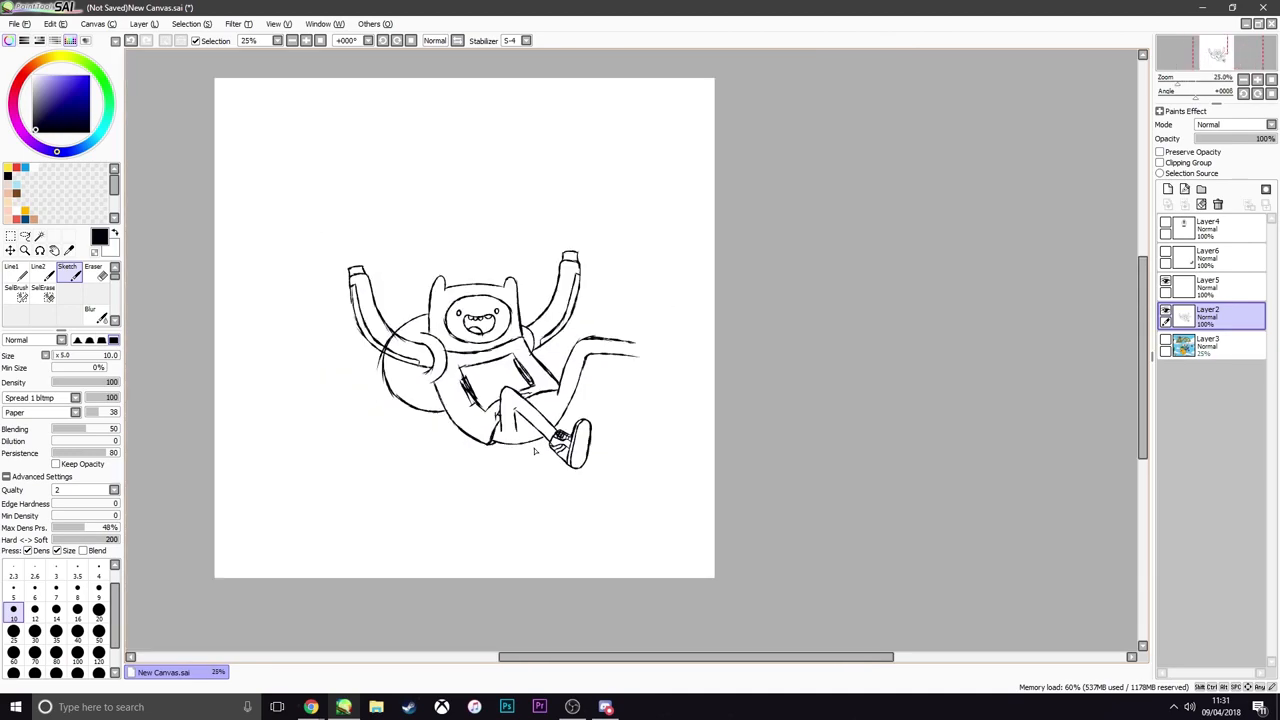
{"action": "scroll", "coordinate": [536, 448], "scroll_direction": "up", "scroll_amount": 3}
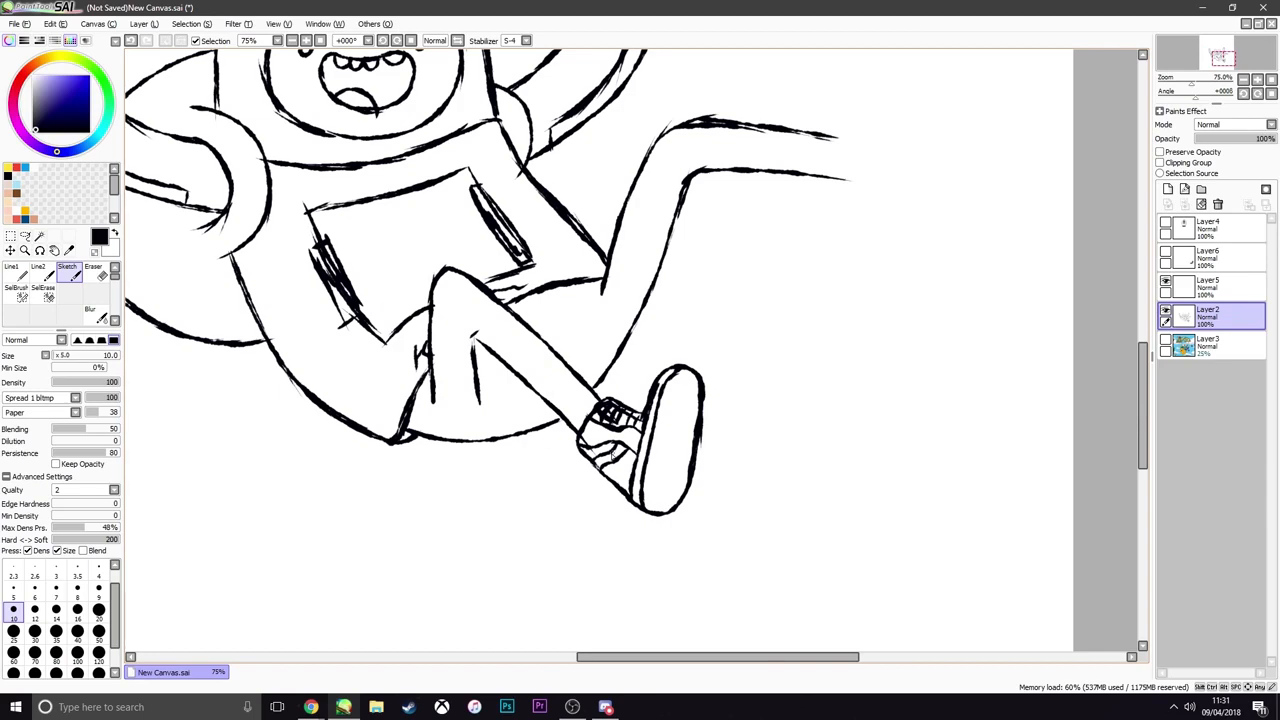
{"action": "scroll", "coordinate": [578, 448], "scroll_direction": "down", "scroll_amount": 2}
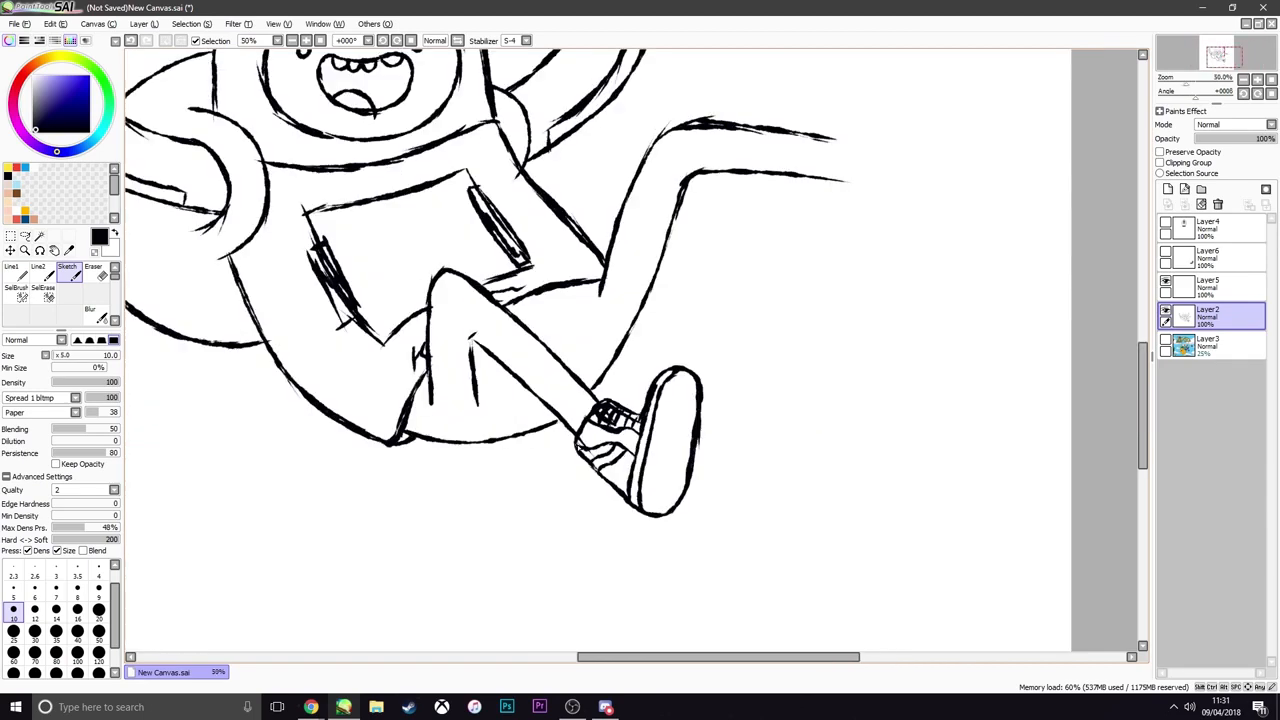
{"action": "scroll", "coordinate": [577, 447], "scroll_direction": "up", "scroll_amount": 2}
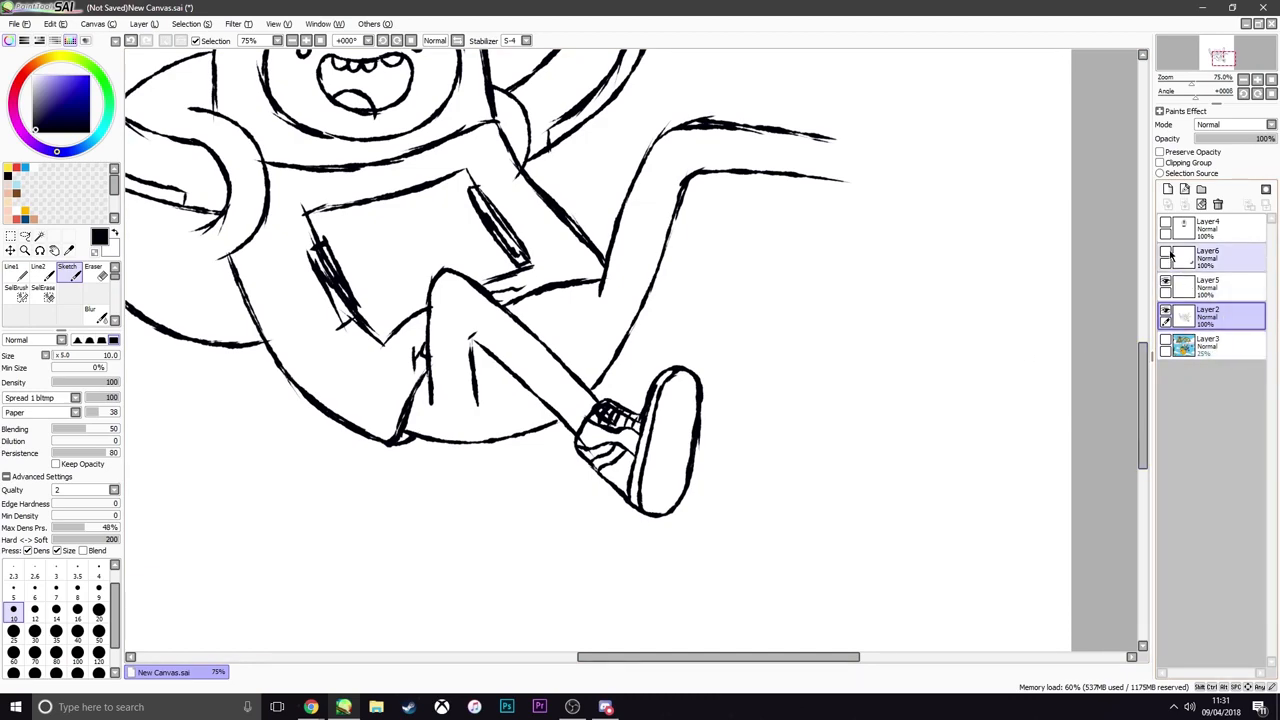
{"action": "left_click", "coordinate": [1166, 342]}
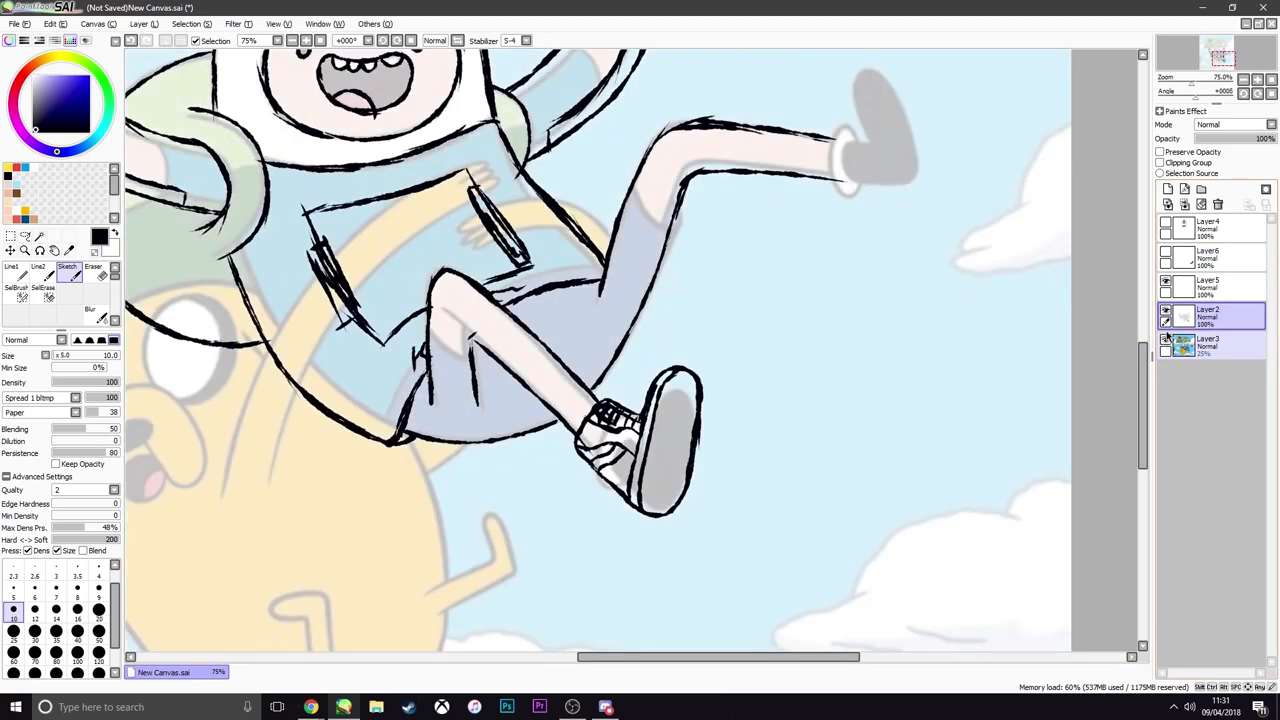
{"action": "left_click", "coordinate": [1166, 253]}
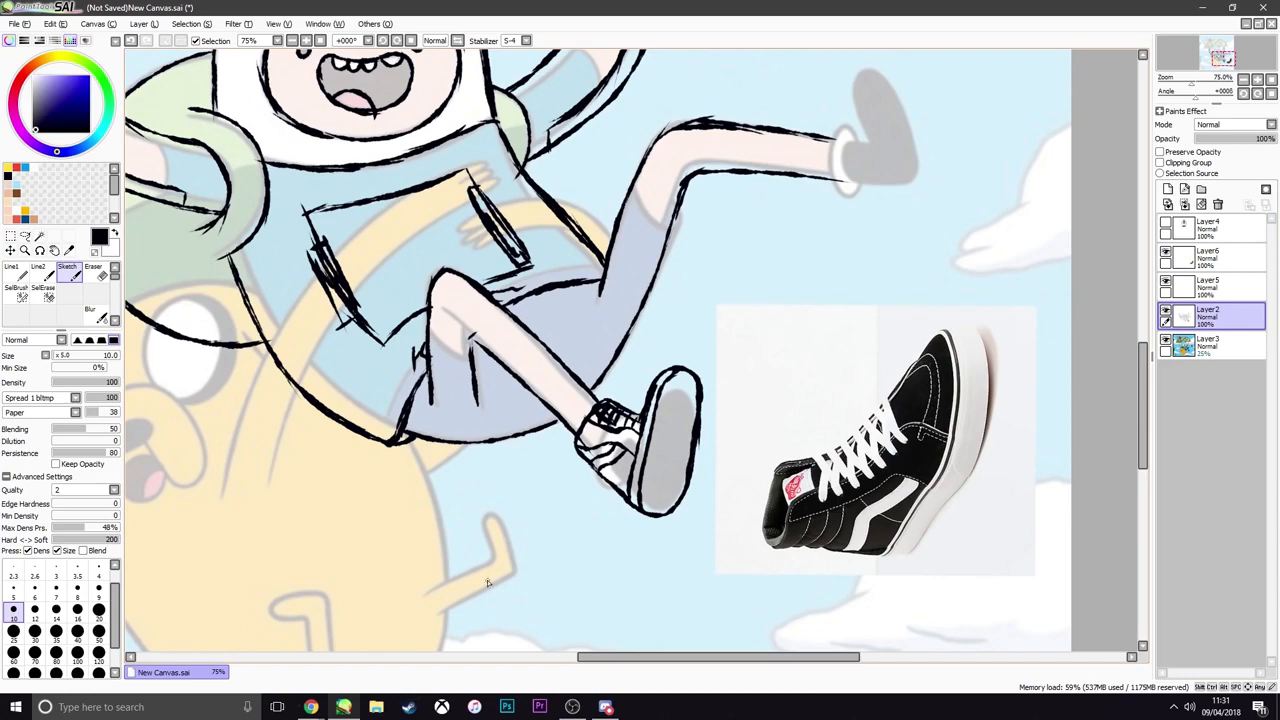
Switch to the Chrome window with the Vans Sk8-Hi image search and open the photo of a black-and-white pair of shoes
{"action": "left_click", "coordinate": [311, 707]}
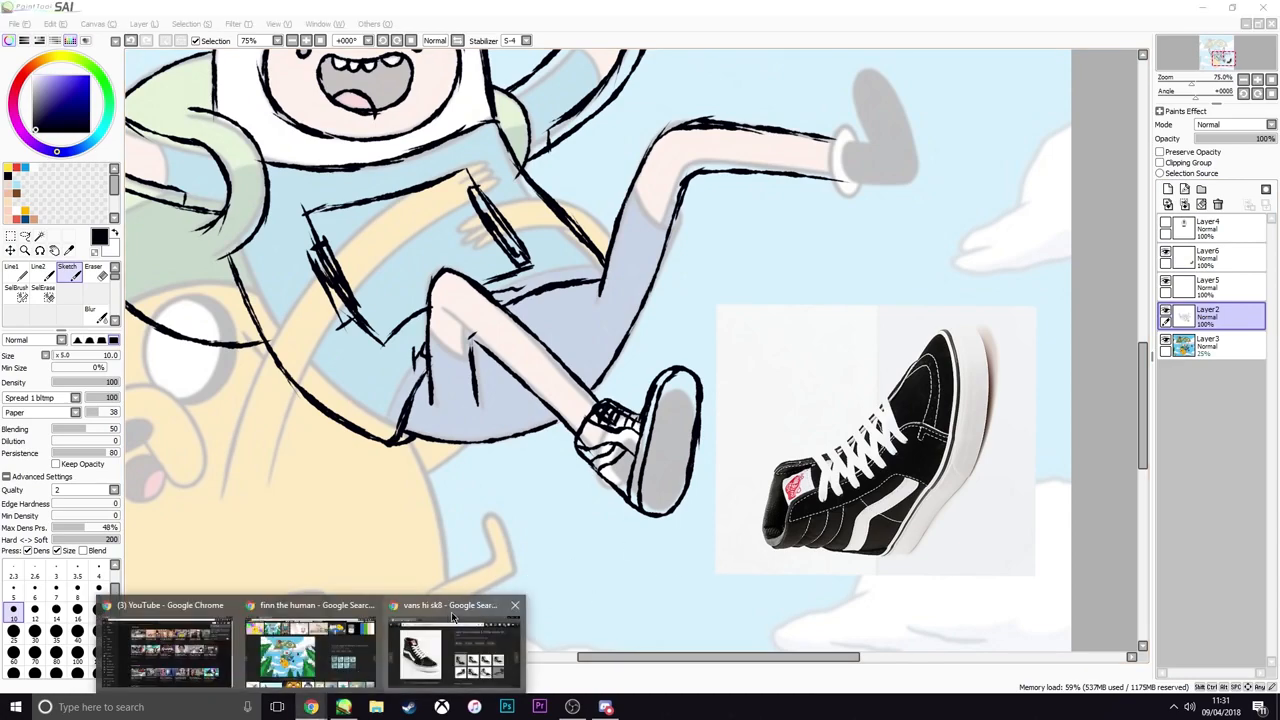
{"action": "left_click", "coordinate": [455, 650]}
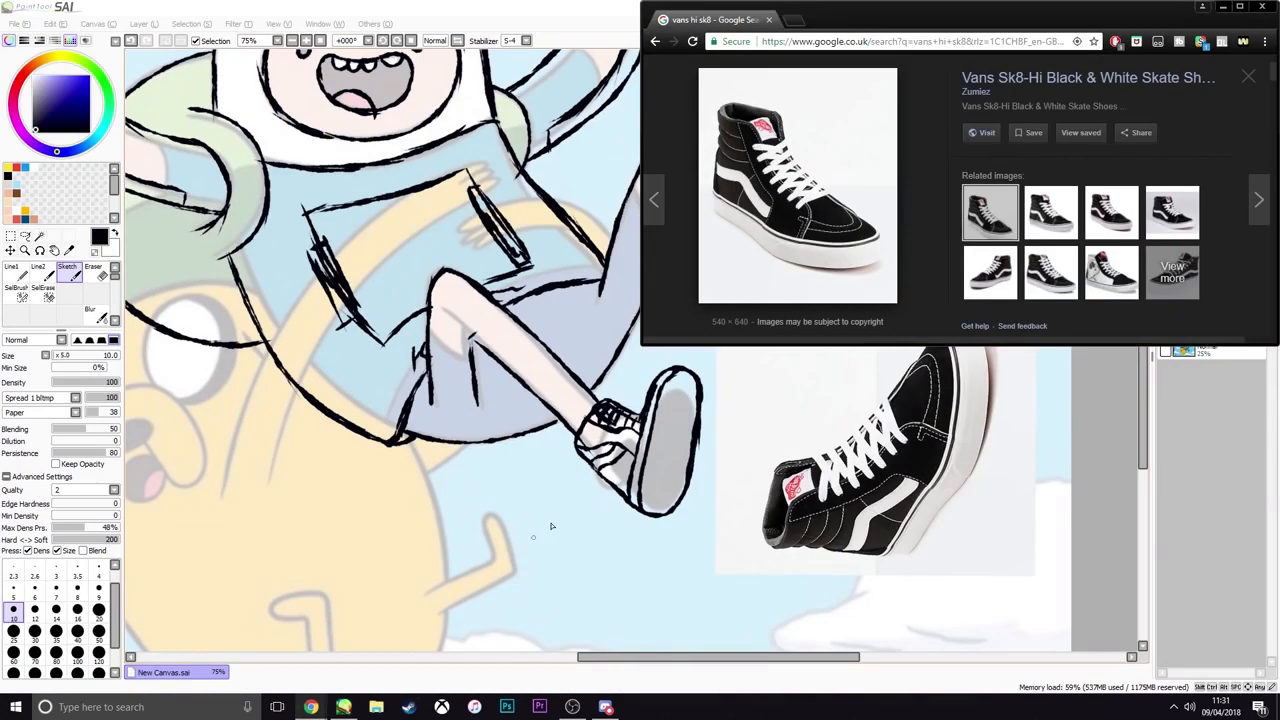
{"action": "scroll", "coordinate": [905, 212], "scroll_direction": "up", "scroll_amount": 3}
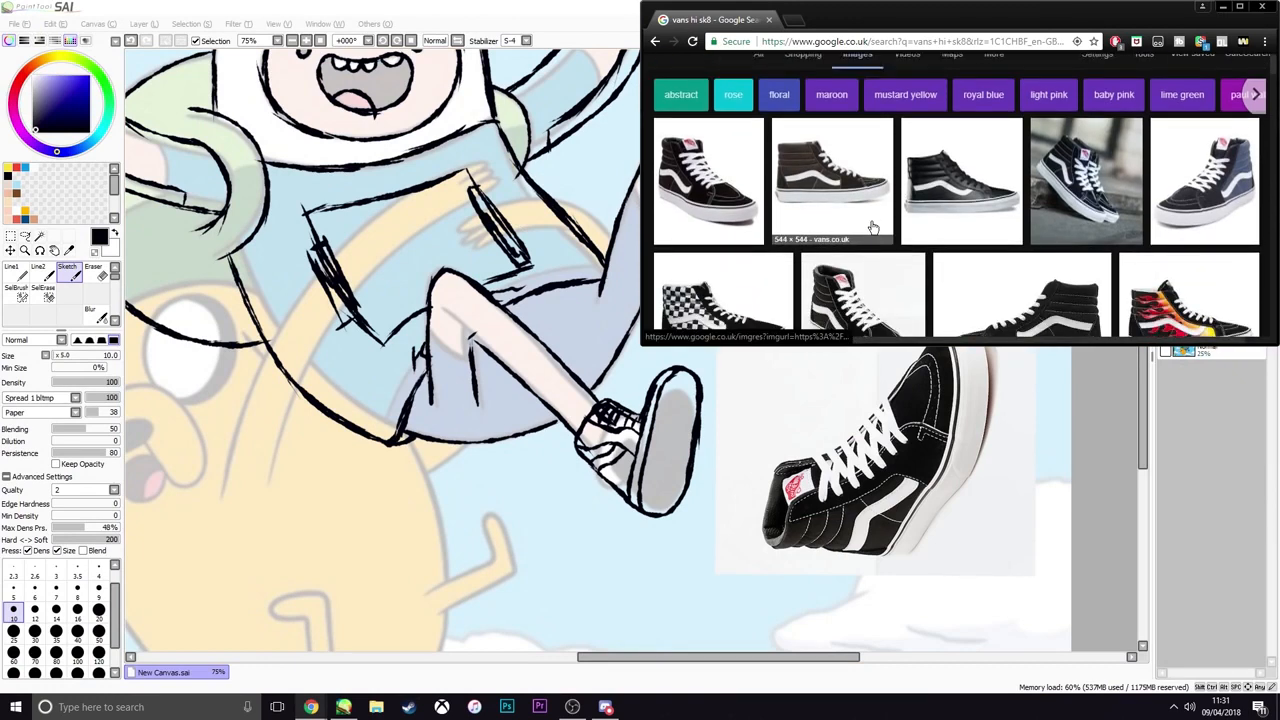
{"action": "scroll", "coordinate": [776, 203], "scroll_direction": "down", "scroll_amount": 1}
{"action": "left_click", "coordinate": [802, 208]}
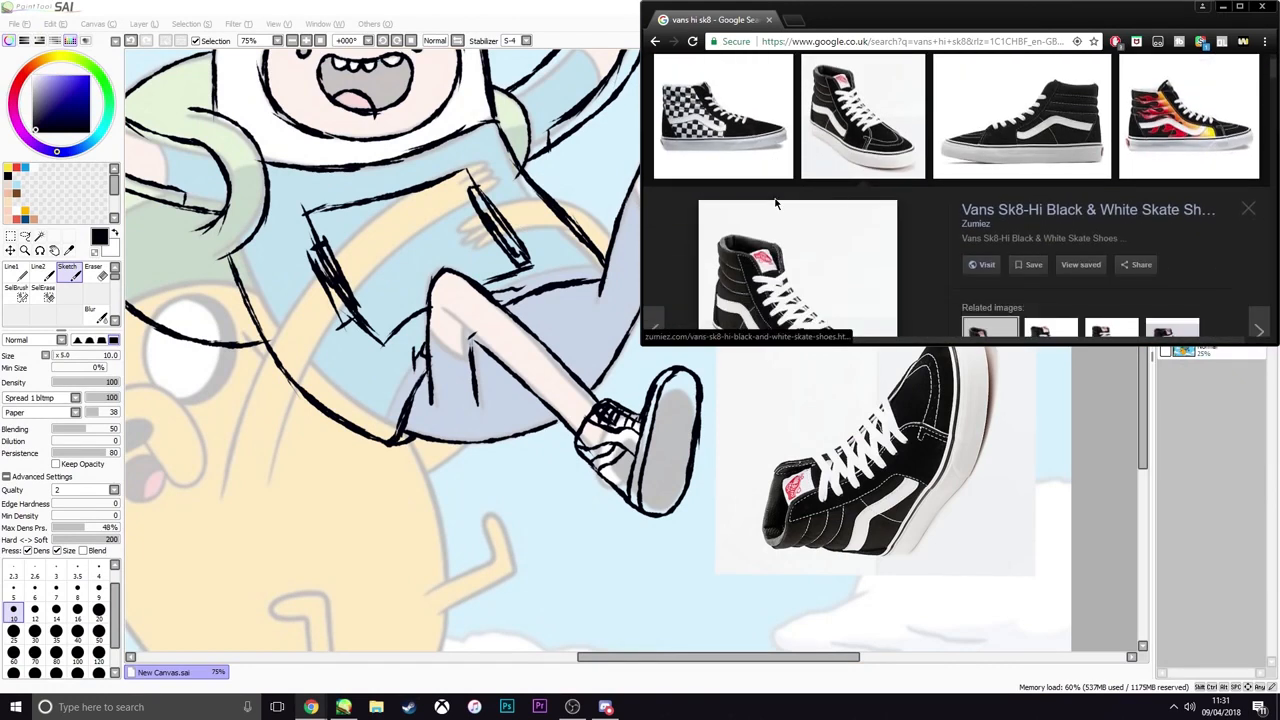
{"action": "scroll", "coordinate": [797, 207], "scroll_direction": "down", "scroll_amount": 6}
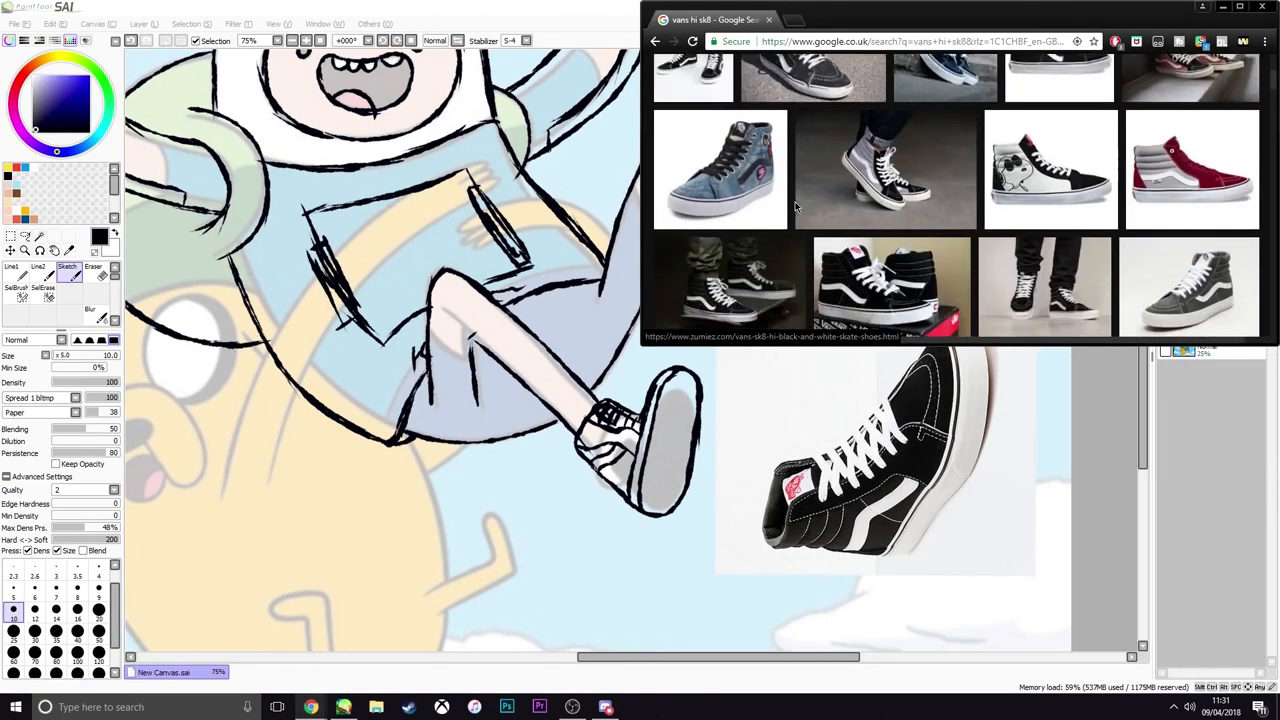
{"action": "scroll", "coordinate": [988, 208], "scroll_direction": "down", "scroll_amount": 2}
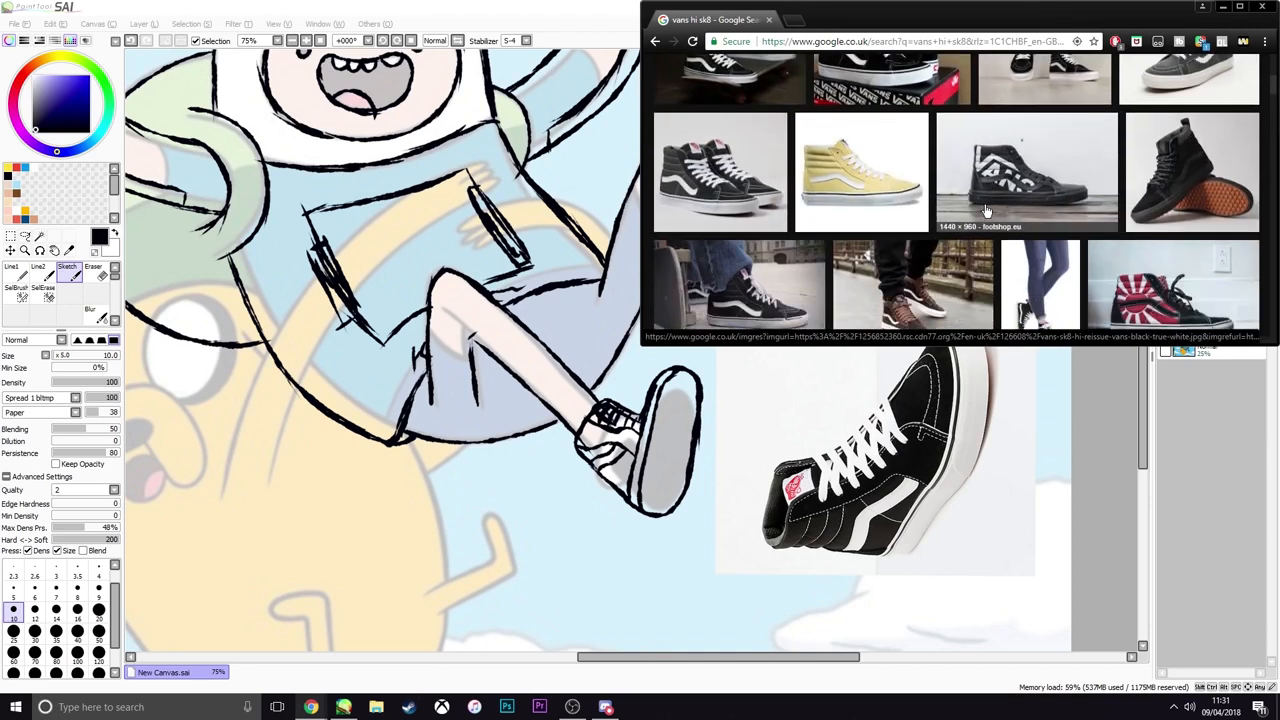
{"action": "scroll", "coordinate": [986, 210], "scroll_direction": "down", "scroll_amount": 5}
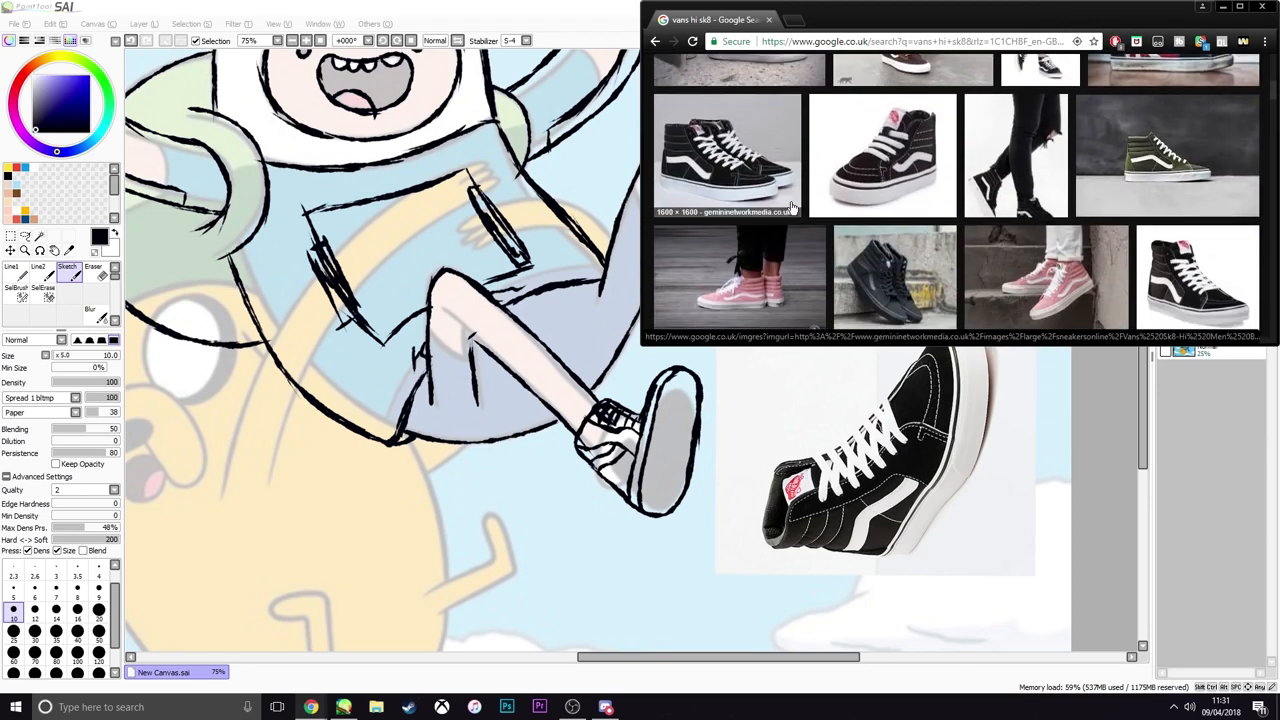
{"action": "scroll", "coordinate": [791, 207], "scroll_direction": "down", "scroll_amount": 2}
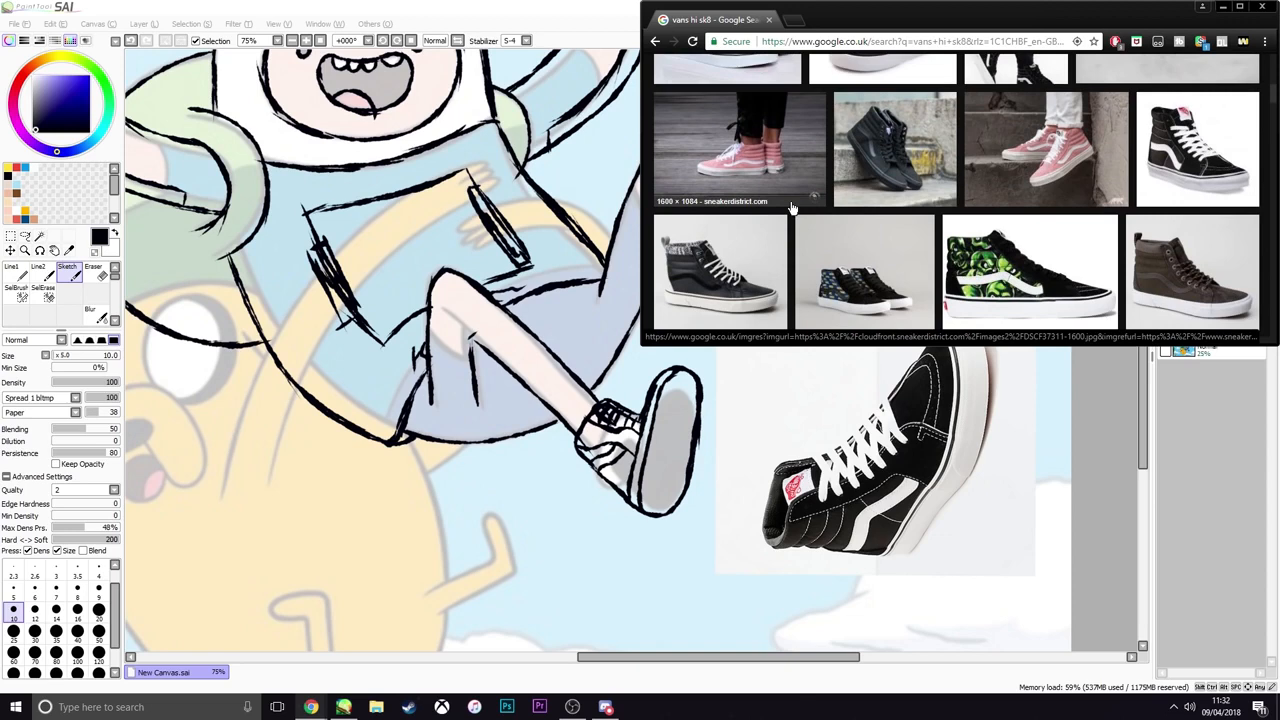
{"action": "scroll", "coordinate": [730, 272], "scroll_direction": "down", "scroll_amount": 5}
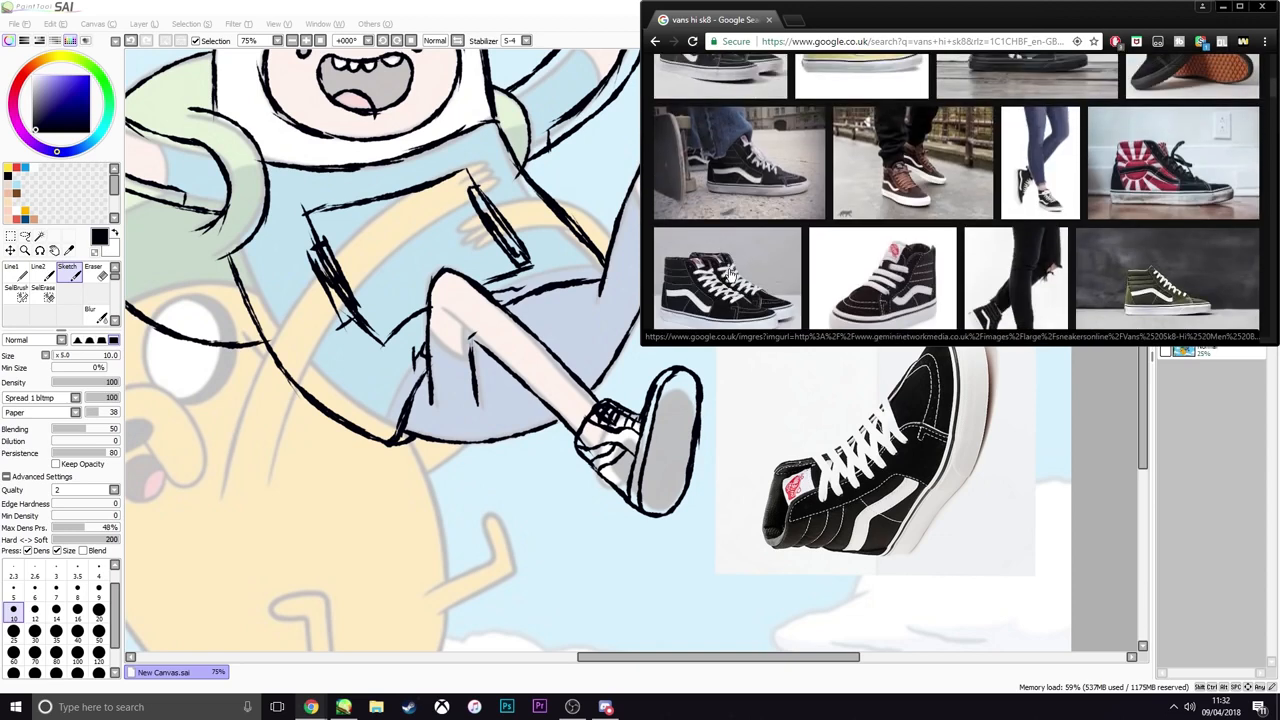
{"action": "left_click", "coordinate": [731, 274]}
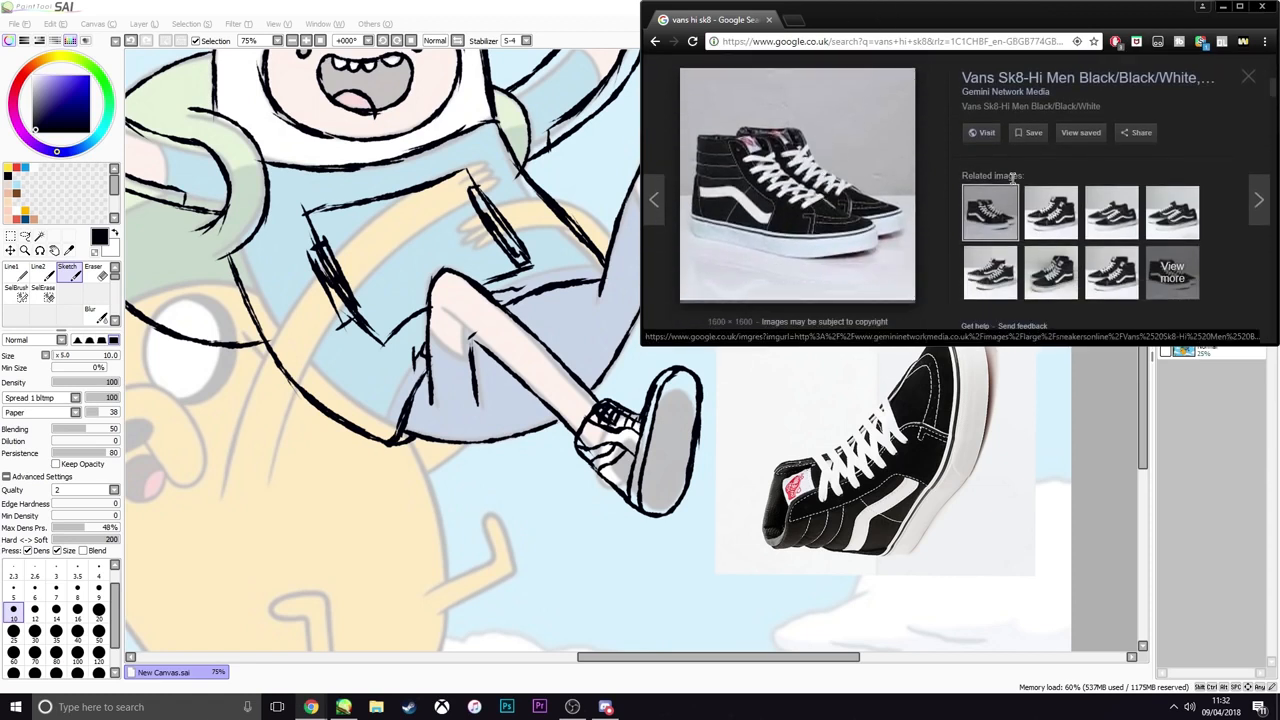
{"action": "left_click", "coordinate": [1174, 707]}
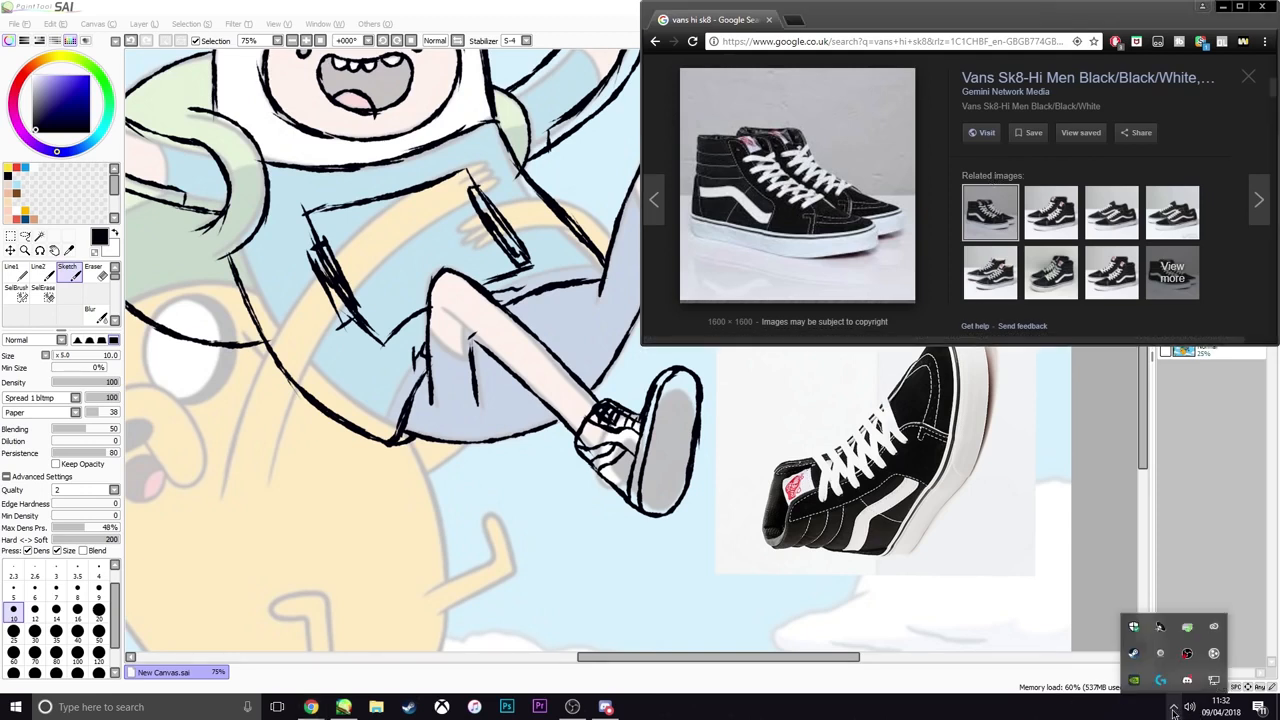
{"action": "left_click", "coordinate": [1174, 707]}
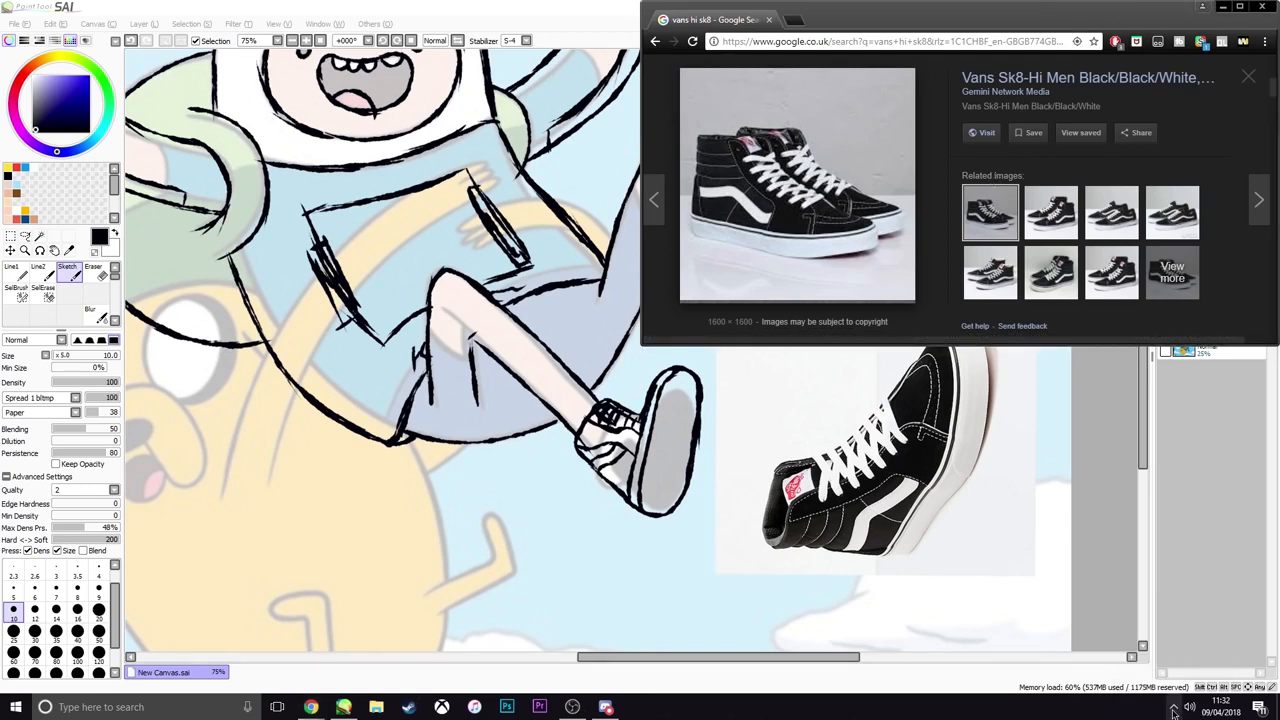
Copy the photo of the Vans pair and paste it into the PaintTool SAI canvas as a new layer
{"action": "left_click", "coordinate": [894, 16]}
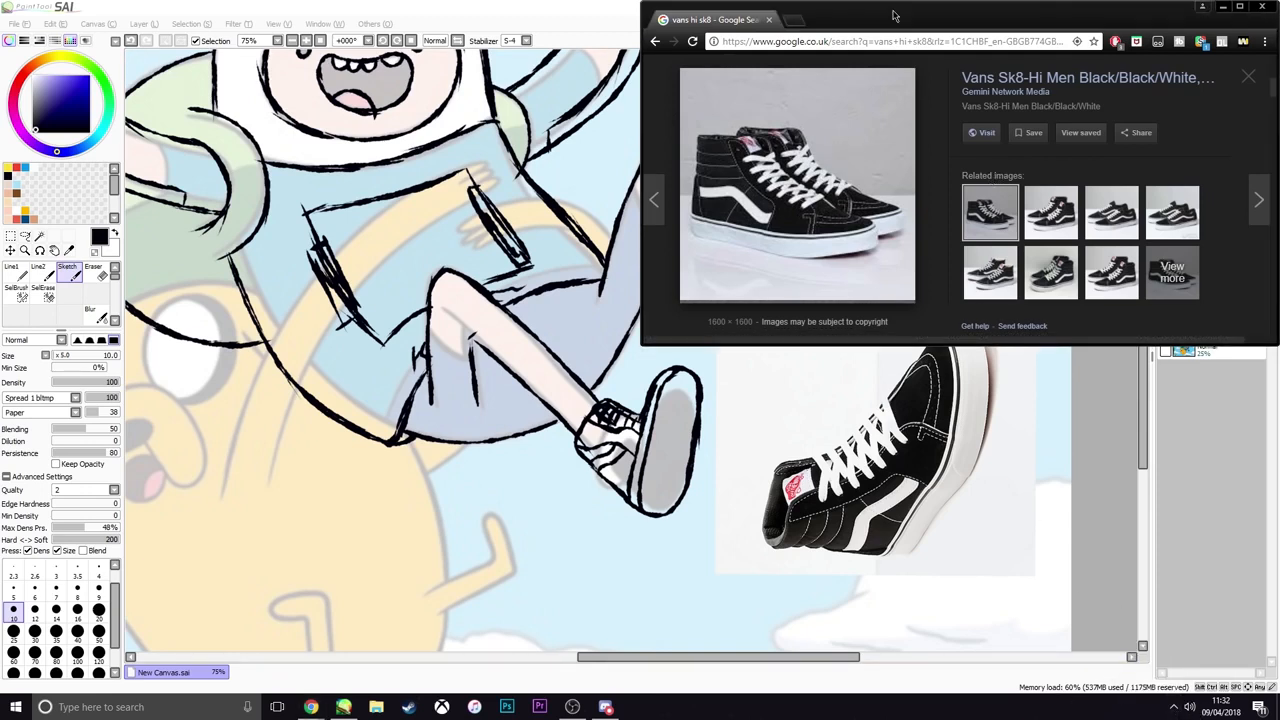
{"action": "right_click", "coordinate": [757, 186]}
{"action": "left_click", "coordinate": [785, 318]}
{"action": "left_click", "coordinate": [481, 15]}
{"action": "key", "text": "ctrl+v"}
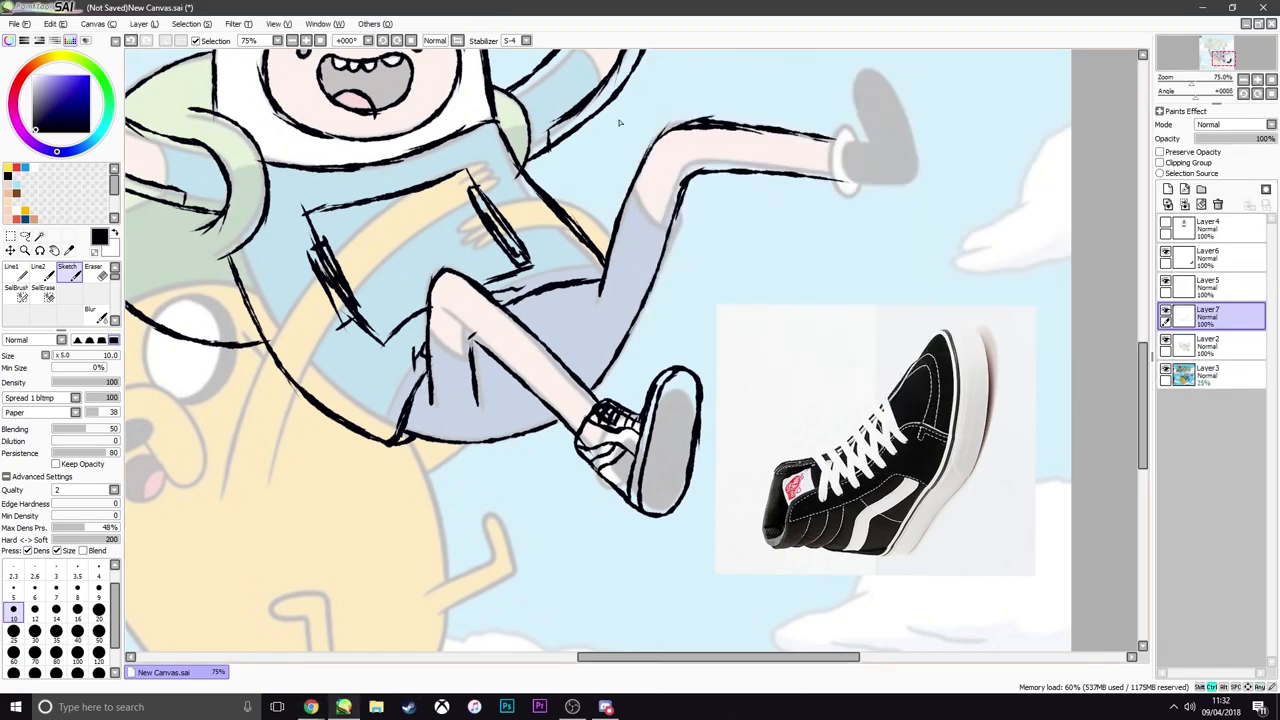
Enlarge the pasted Vans photo, rotate it counterclockwise so the toes point upward, and place it above Finn's raised foot
{"action": "scroll", "coordinate": [585, 123], "scroll_direction": "down", "scroll_amount": 2}
{"action": "scroll", "coordinate": [555, 121], "scroll_direction": "down", "scroll_amount": 3}
{"action": "key", "text": "ctrl+t"}
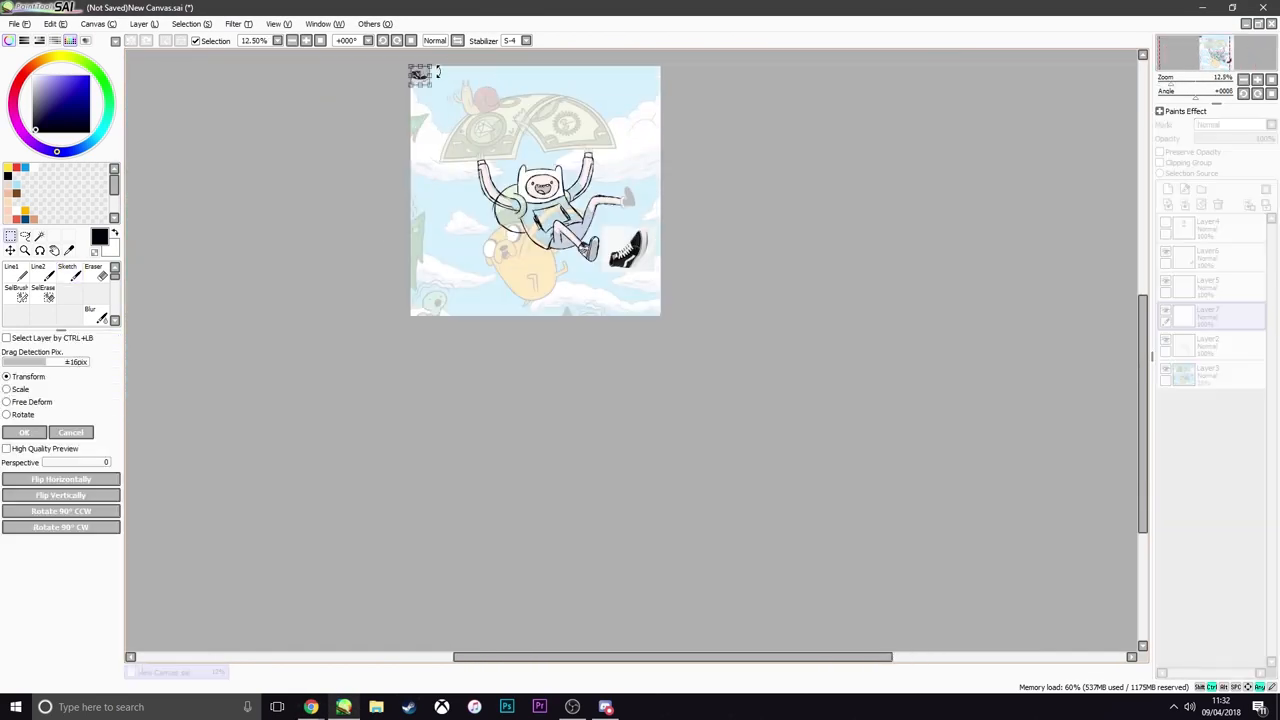
{"action": "left_click_drag", "start_coordinate": [430, 87], "coordinate": [634, 168]}
{"action": "scroll", "coordinate": [634, 168], "scroll_direction": "up", "scroll_amount": 4}
{"action": "mouse_move", "coordinate": [690, 110]}
{"action": "left_mouse_down"}
{"action": "mouse_move", "coordinate": [694, 57]}
{"action": "mouse_move", "coordinate": [577, 28]}
{"action": "left_mouse_up"}
{"action": "key", "text": "Return"}
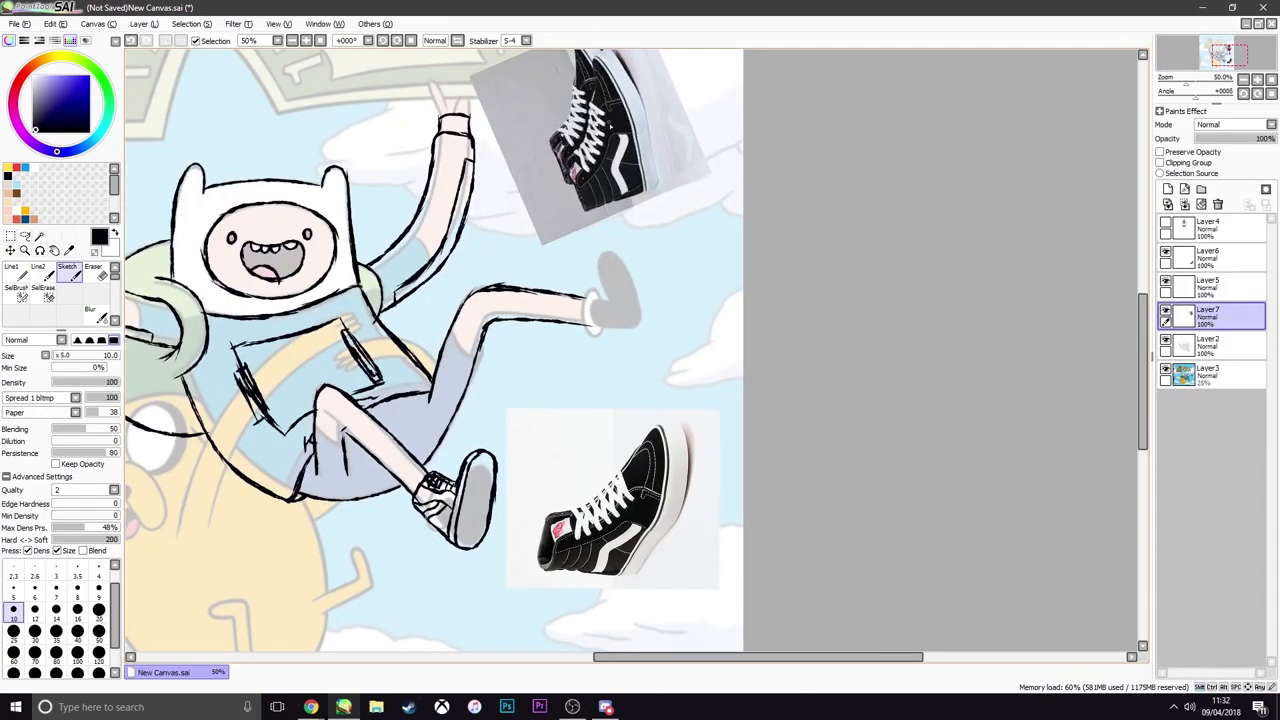
Hide the single-shoe photo on Layer6 and make Layer2 the active layer
{"action": "left_click", "coordinate": [1165, 251]}
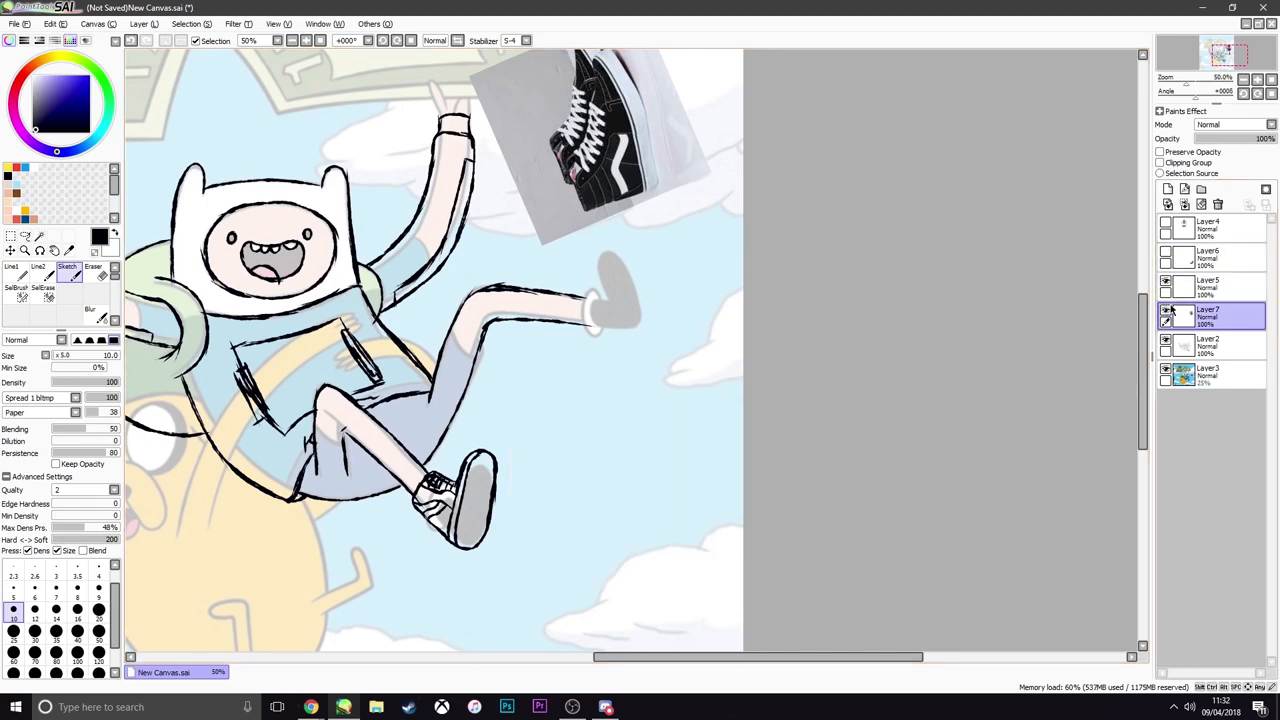
{"action": "left_click", "coordinate": [1197, 347]}
{"action": "scroll", "coordinate": [600, 150], "scroll_direction": "up", "scroll_amount": 2}
{"action": "scroll", "coordinate": [600, 150], "scroll_direction": "down", "scroll_amount": 3}
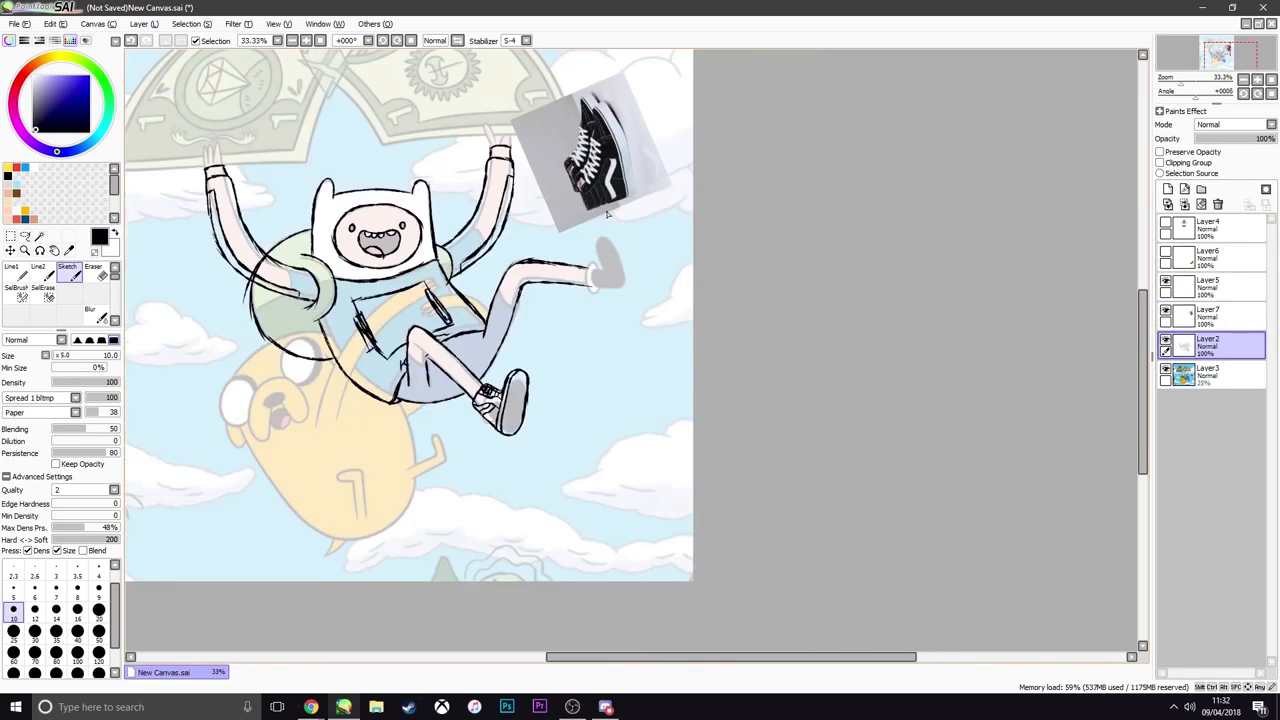
{"action": "scroll", "coordinate": [593, 157], "scroll_direction": "up", "scroll_amount": 3}
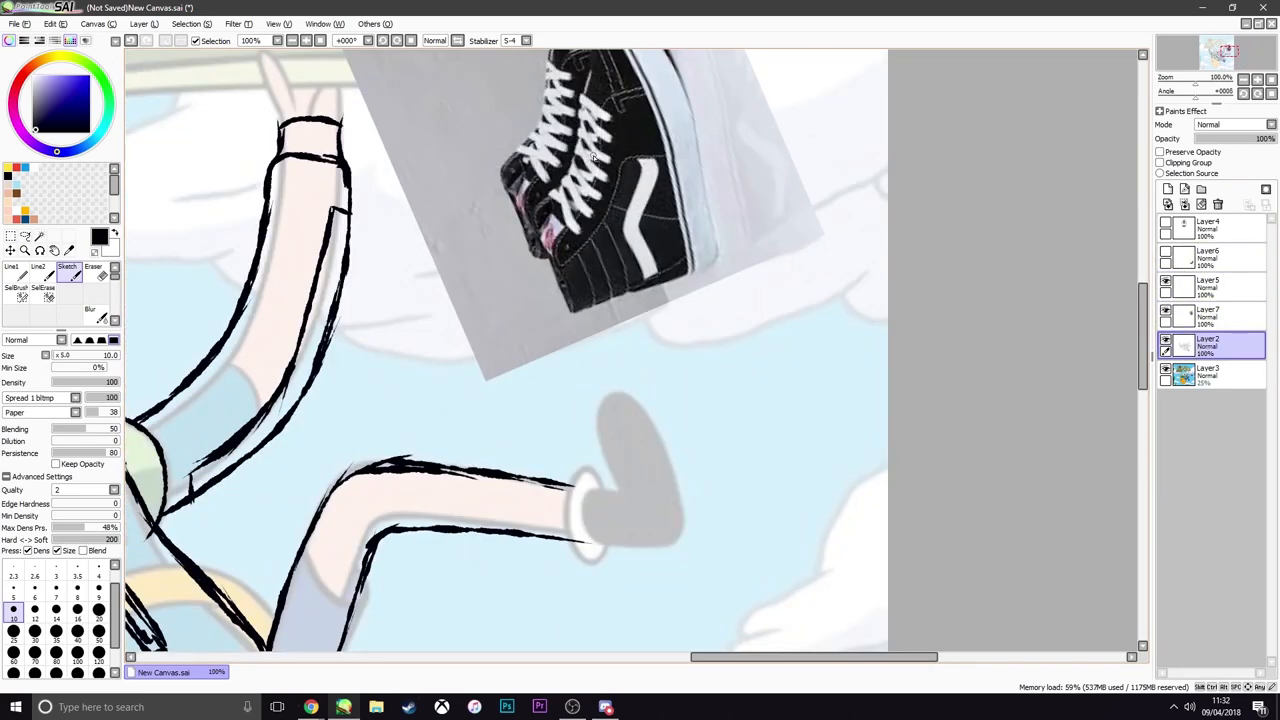
Move the Vans photo on Layer7 down and left so it sits beside Finn's raised foot
{"action": "left_click", "coordinate": [1212, 318]}
{"action": "key", "text": "ctrl+t"}
{"action": "mouse_move", "coordinate": [836, 167]}
{"action": "left_mouse_down"}
{"action": "mouse_move", "coordinate": [580, 280]}
{"action": "mouse_move", "coordinate": [500, 420]}
{"action": "mouse_move", "coordinate": [500, 400]}
{"action": "left_mouse_up"}
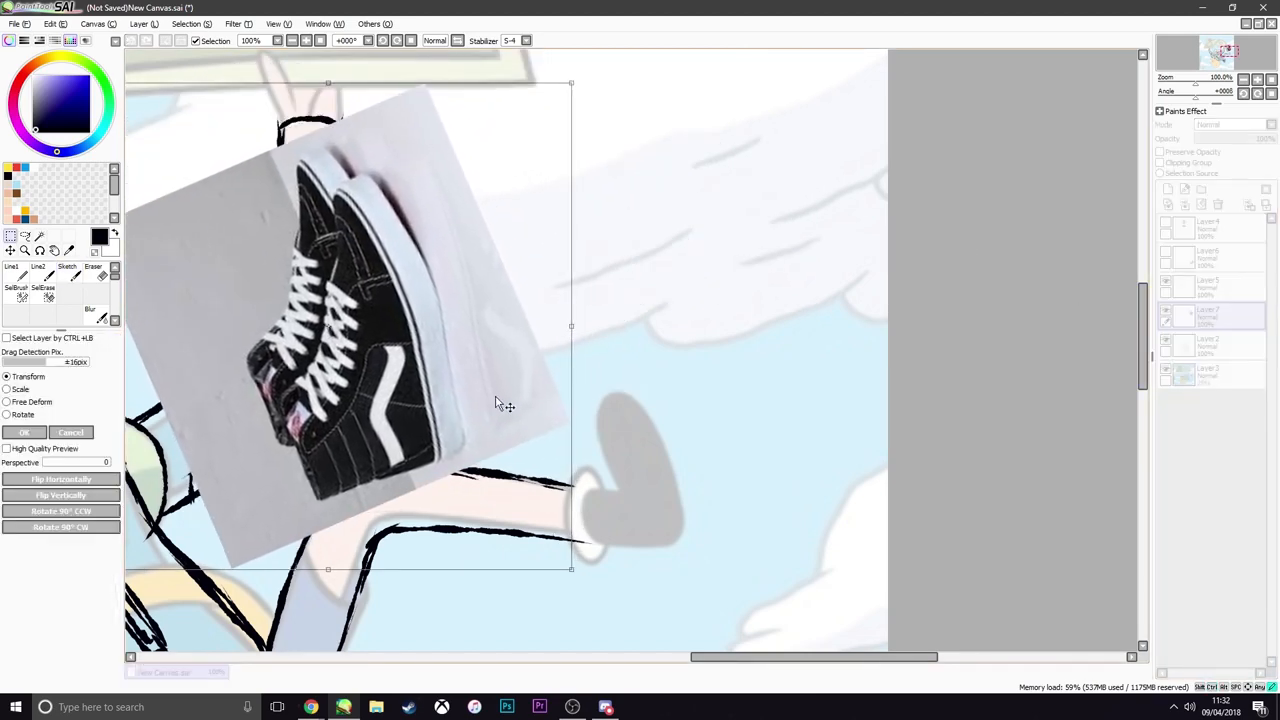
{"action": "key", "text": "Return"}
On Layer2, sketch the oval sole outline of Finn's raised foot over the grey shoe in the reference
{"action": "left_click", "coordinate": [1208, 343]}
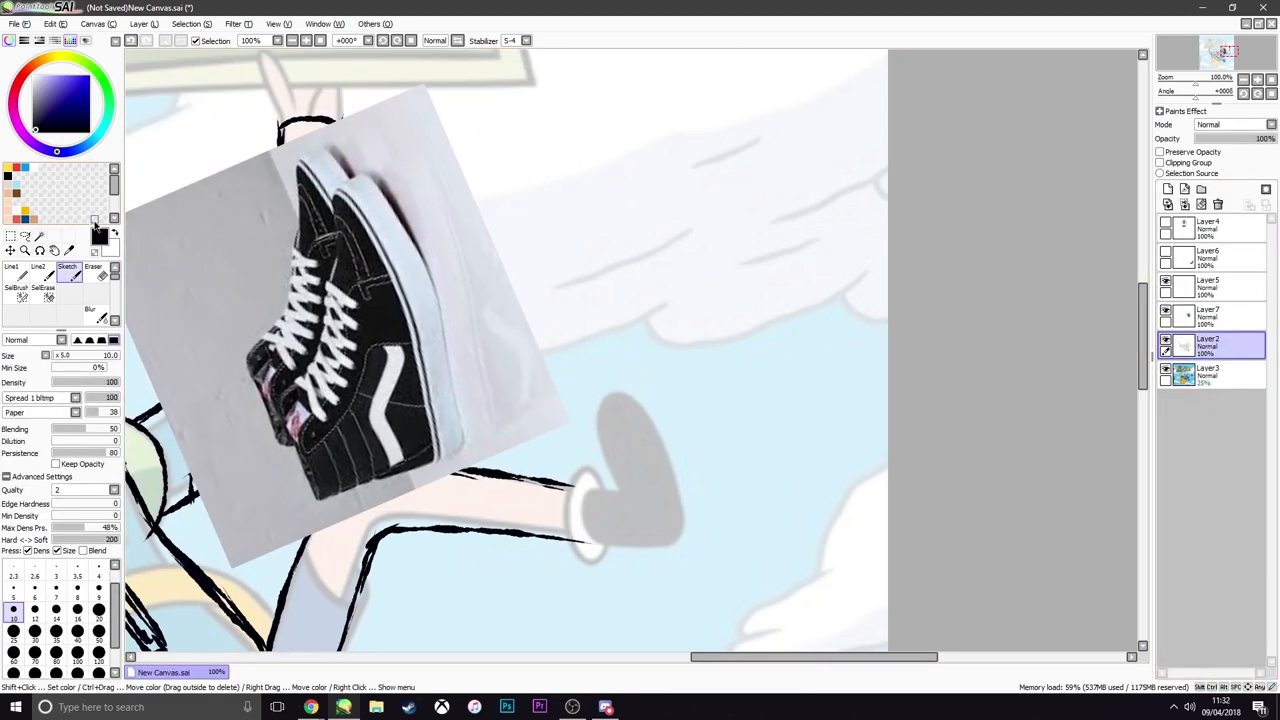
{"action": "scroll", "coordinate": [419, 390], "scroll_direction": "down", "scroll_amount": 2}
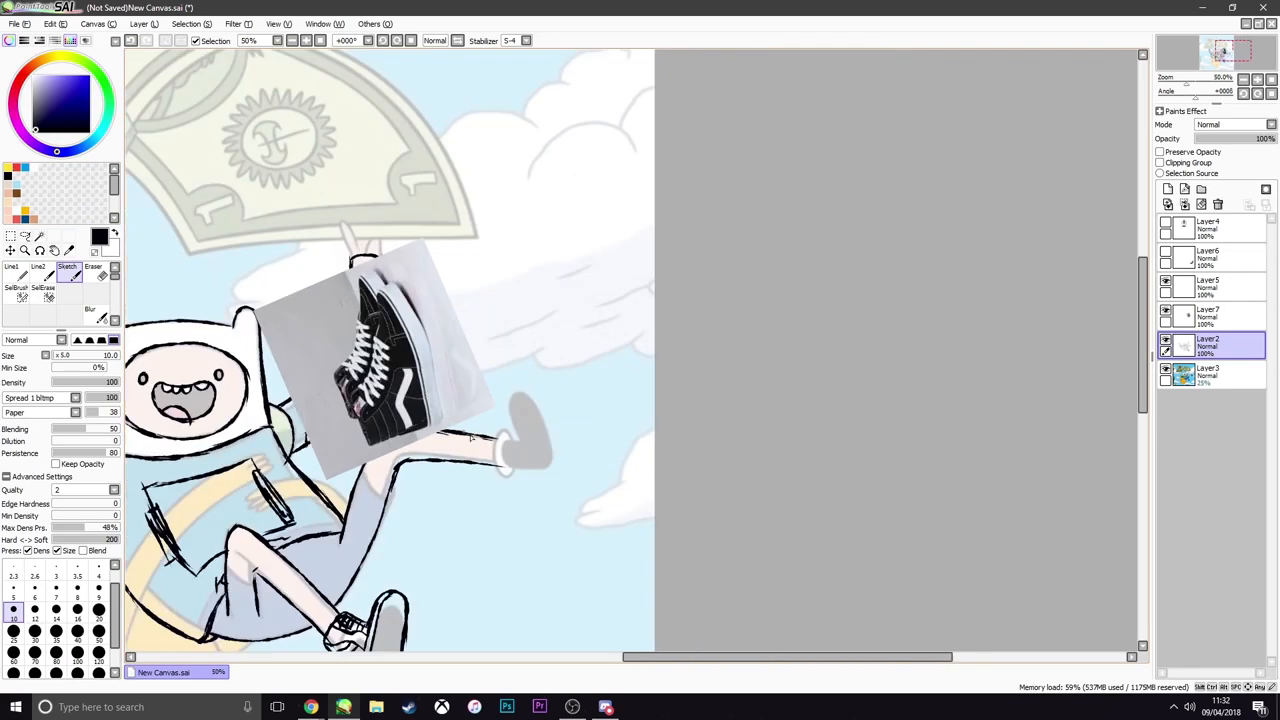
{"action": "scroll", "coordinate": [478, 438], "scroll_direction": "up", "scroll_amount": 1}
{"action": "scroll", "coordinate": [450, 493], "scroll_direction": "up", "scroll_amount": 1}
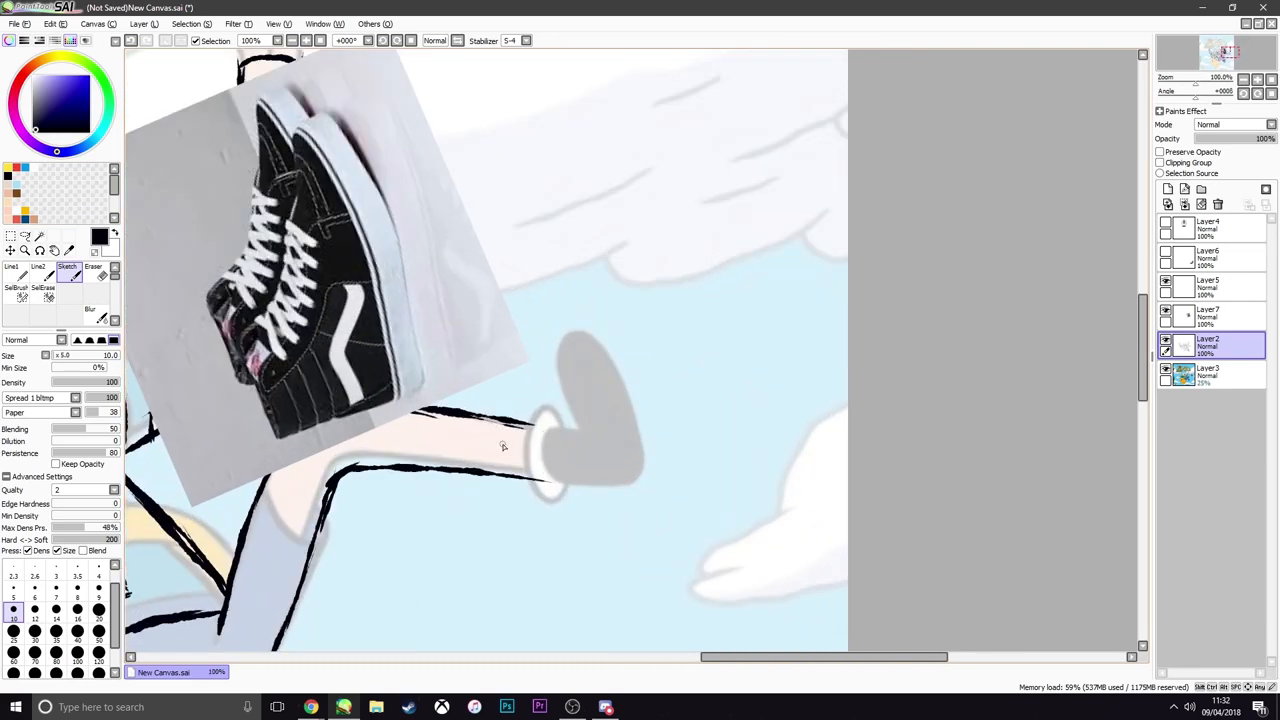
{"action": "scroll", "coordinate": [503, 446], "scroll_direction": "down", "scroll_amount": 3}
{"action": "scroll", "coordinate": [547, 422], "scroll_direction": "up", "scroll_amount": 3}
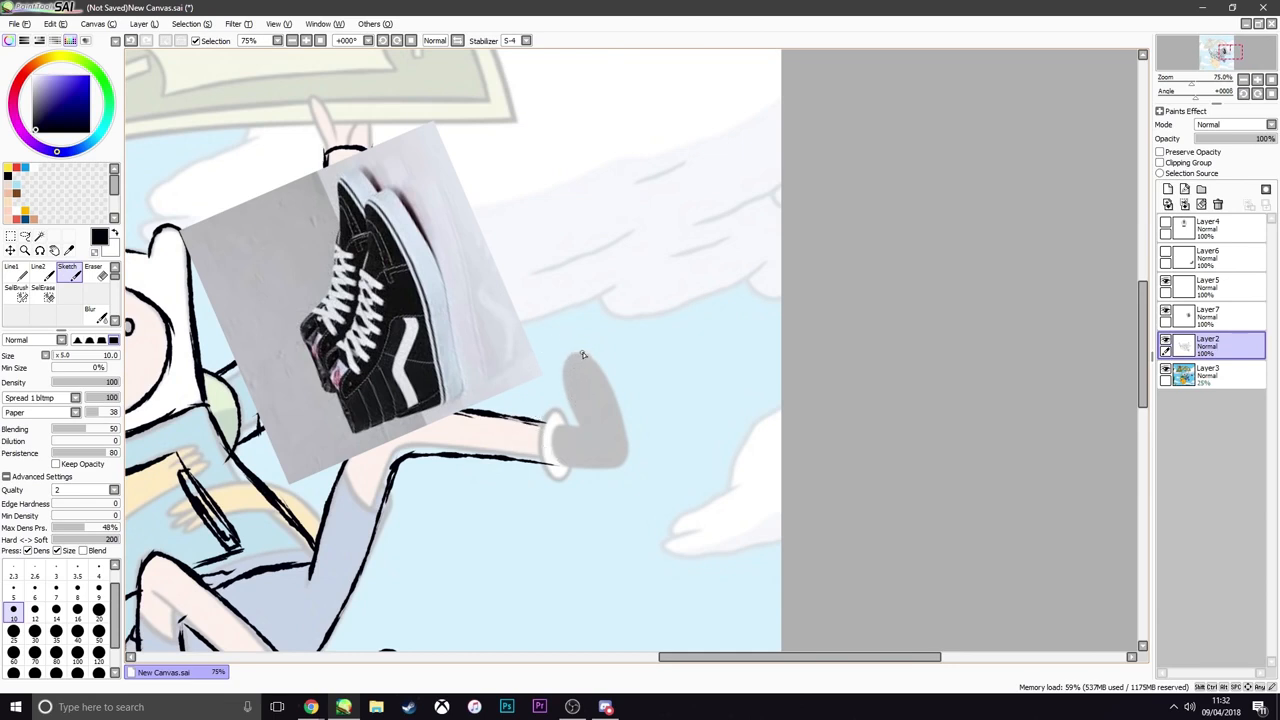
{"action": "mouse_move", "coordinate": [583, 355]}
{"action": "left_mouse_down"}
{"action": "mouse_move", "coordinate": [570, 400]}
{"action": "mouse_move", "coordinate": [605, 466]}
{"action": "mouse_move", "coordinate": [600, 350]}
{"action": "mouse_move", "coordinate": [629, 468]}
{"action": "left_mouse_up"}
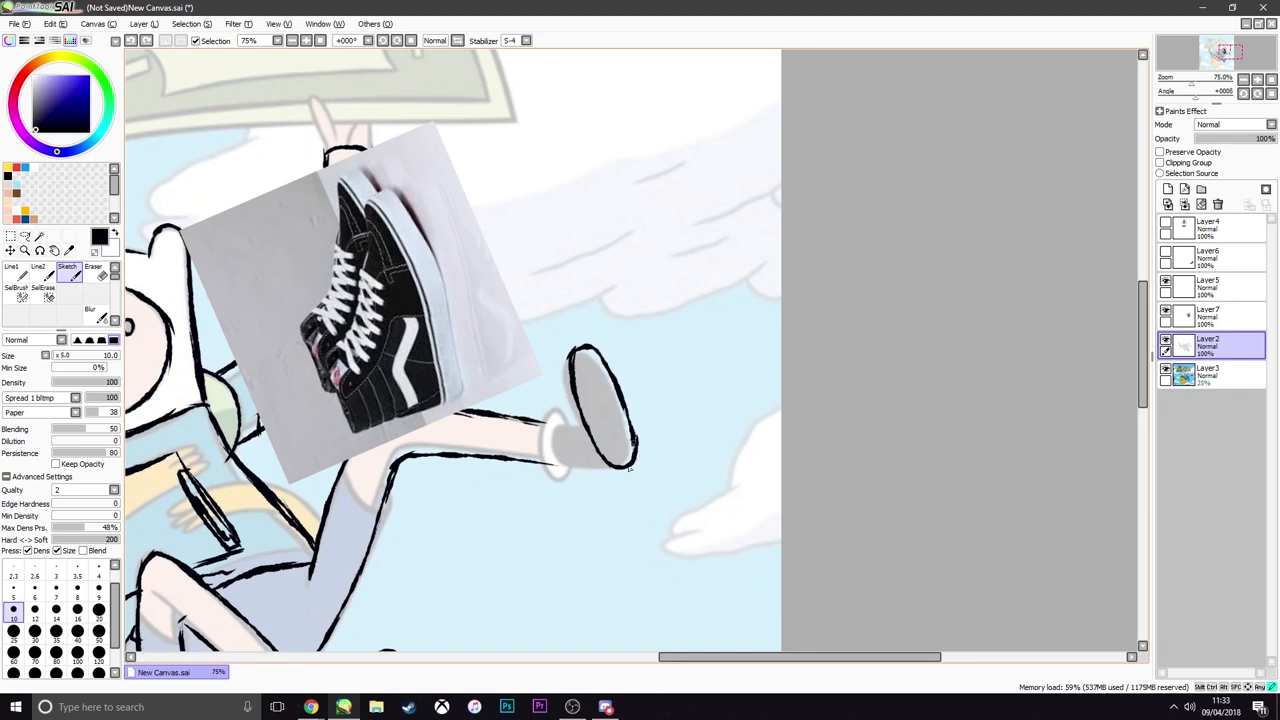
Sketch the high-top upper of Finn's raised shoe, joining the oval sole to a collar around the ankle
{"action": "left_click_drag", "start_coordinate": [627, 406], "coordinate": [590, 472]}
{"action": "mouse_move", "coordinate": [612, 471]}
{"action": "left_mouse_down"}
{"action": "mouse_move", "coordinate": [541, 470]}
{"action": "mouse_move", "coordinate": [543, 415]}
{"action": "left_mouse_up"}
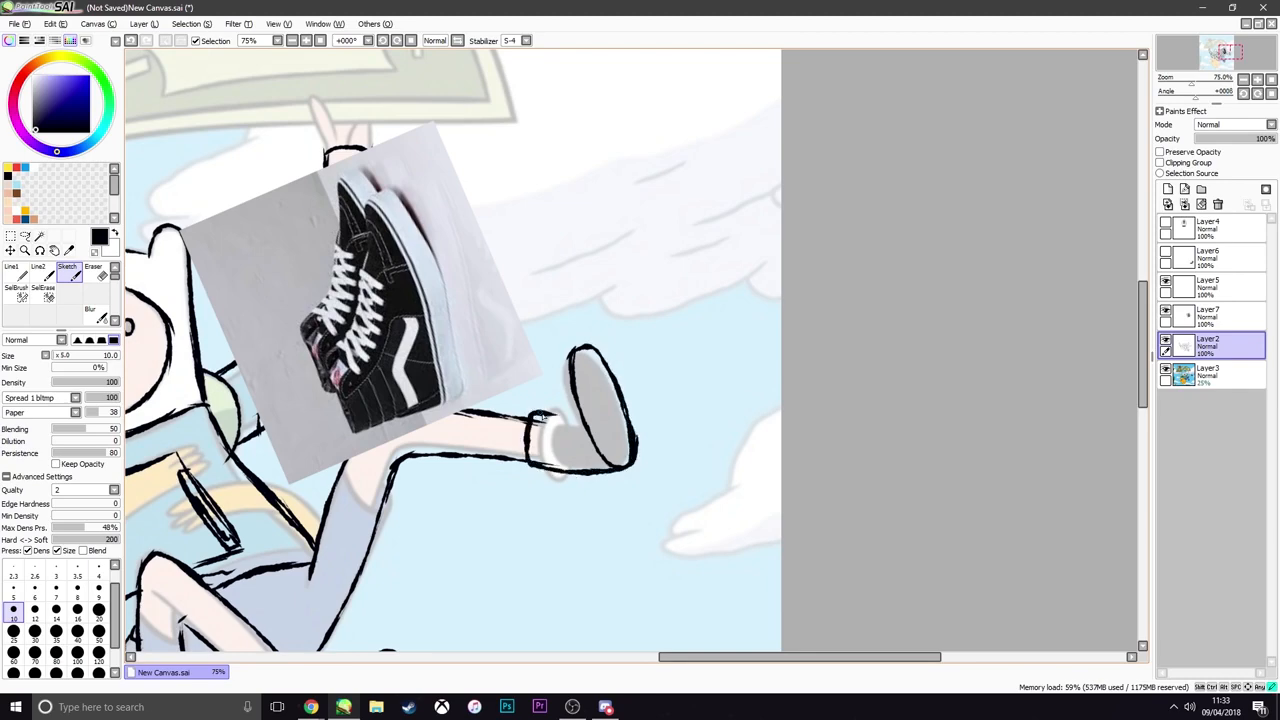
{"action": "key", "text": "ctrl+z"}
{"action": "left_click_drag", "start_coordinate": [570, 356], "coordinate": [568, 416]}
{"action": "mouse_move", "coordinate": [538, 413]}
{"action": "left_mouse_down"}
{"action": "mouse_move", "coordinate": [565, 410]}
{"action": "mouse_move", "coordinate": [599, 468]}
{"action": "mouse_move", "coordinate": [530, 297]}
{"action": "mouse_move", "coordinate": [562, 307]}
{"action": "left_mouse_up"}
{"action": "scroll", "coordinate": [558, 441], "scroll_direction": "down", "scroll_amount": 2}
{"action": "scroll", "coordinate": [562, 307], "scroll_direction": "up", "scroll_amount": 3}
{"action": "key", "text": "ctrl+z"}
Draw the crisscross laces, the sole's edge line and the curved Vans side stripe on Finn's raised shoe
{"action": "left_click_drag", "start_coordinate": [534, 382], "coordinate": [565, 437]}
{"action": "mouse_move", "coordinate": [560, 393]}
{"action": "left_mouse_down"}
{"action": "mouse_move", "coordinate": [538, 413]}
{"action": "mouse_move", "coordinate": [574, 434]}
{"action": "left_mouse_up"}
{"action": "mouse_move", "coordinate": [499, 422]}
{"action": "left_mouse_down"}
{"action": "mouse_move", "coordinate": [540, 460]}
{"action": "mouse_move", "coordinate": [532, 447]}
{"action": "left_mouse_up"}
{"action": "key", "text": "ctrl+z"}
{"action": "left_click_drag", "start_coordinate": [500, 450], "coordinate": [536, 460]}
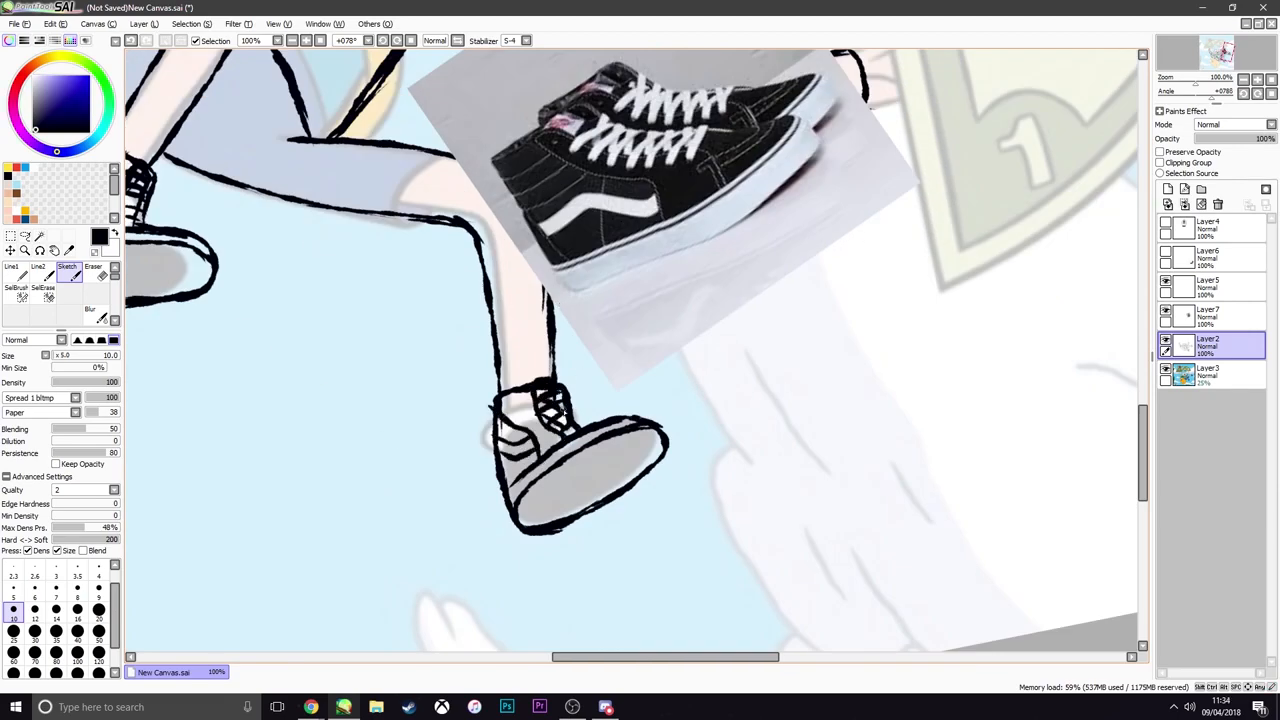
Hide the Vans photo on Layer7 and the faded reference picture on Layer3
{"action": "left_click", "coordinate": [1165, 310]}
{"action": "scroll", "coordinate": [650, 355], "scroll_direction": "down", "scroll_amount": 3}
{"action": "key", "text": "Delete"}
{"action": "key", "text": "Delete"}
{"action": "key", "text": "Delete"}
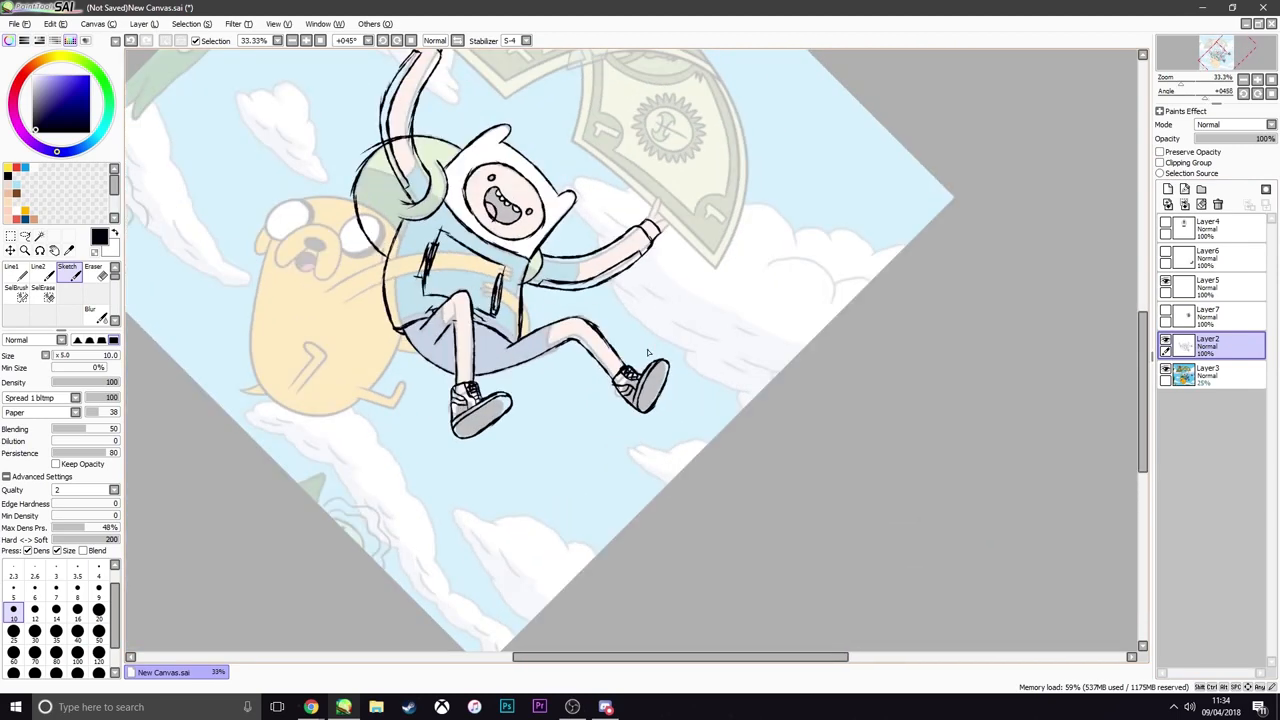
{"action": "key", "text": "Delete"}
{"action": "key", "text": "Delete"}
{"action": "key", "text": "Delete"}
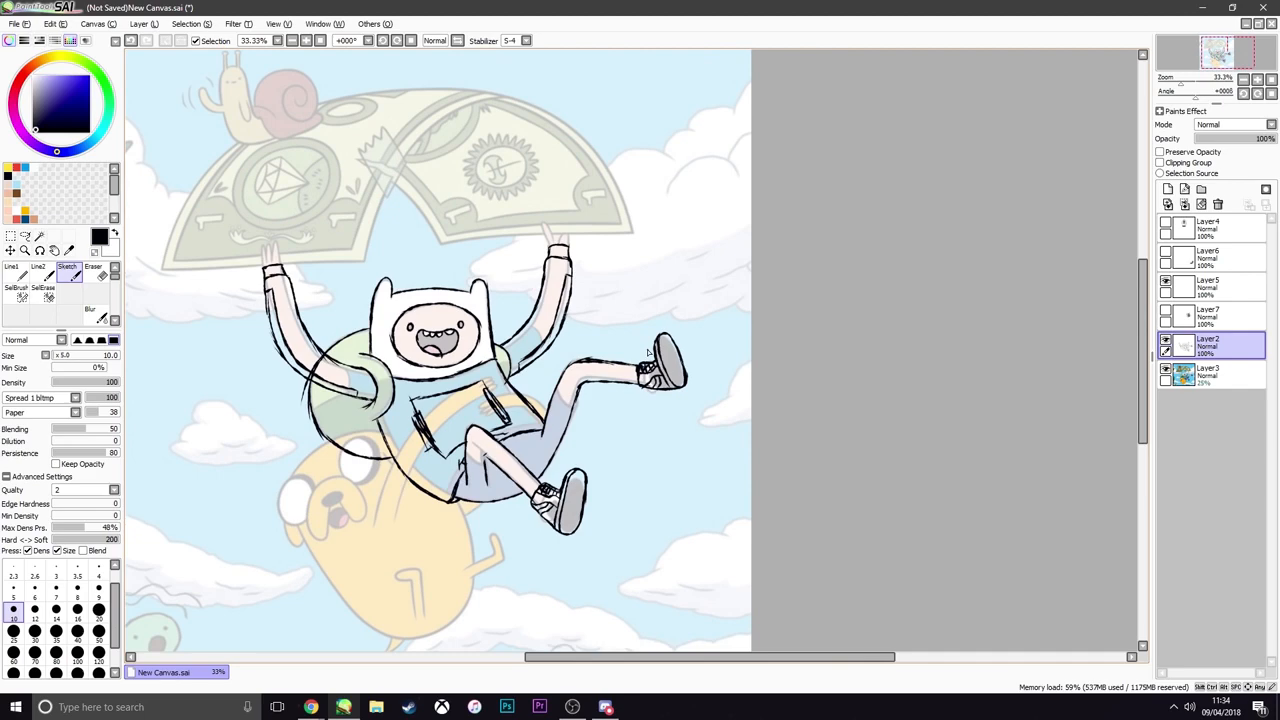
{"action": "key", "text": "End"}
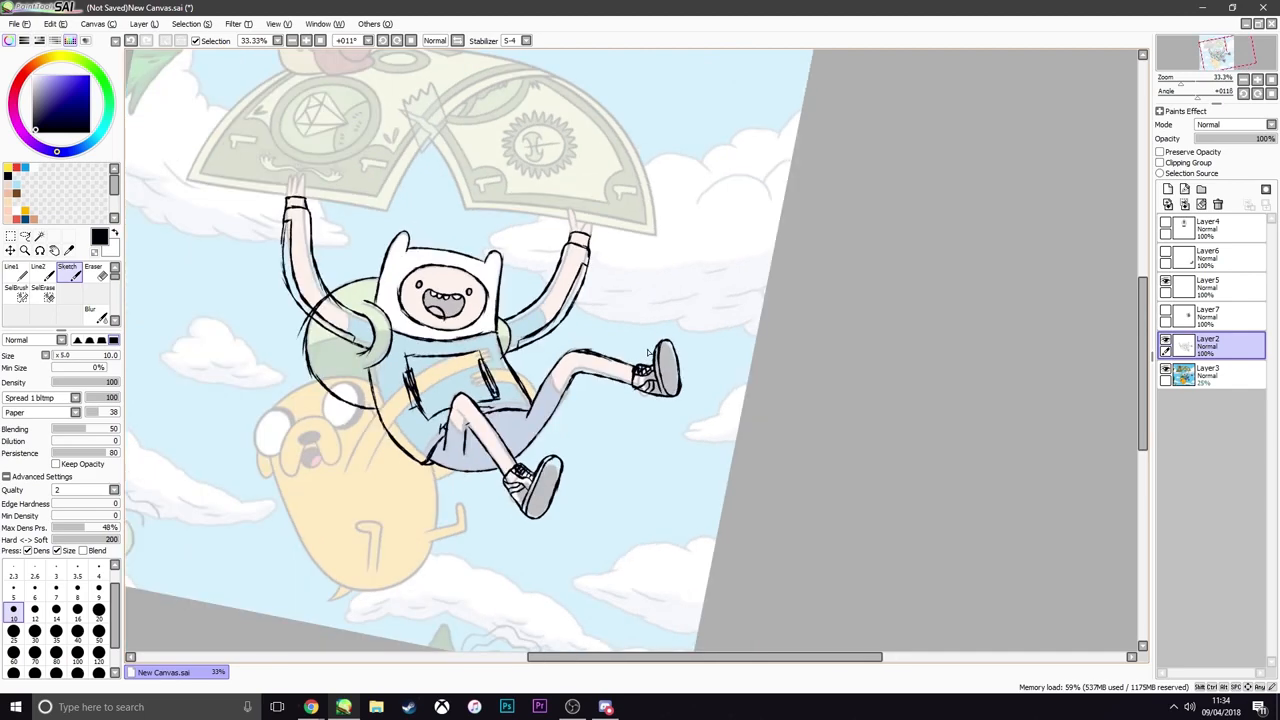
{"action": "key", "text": "End"}
{"action": "key", "text": "Home"}
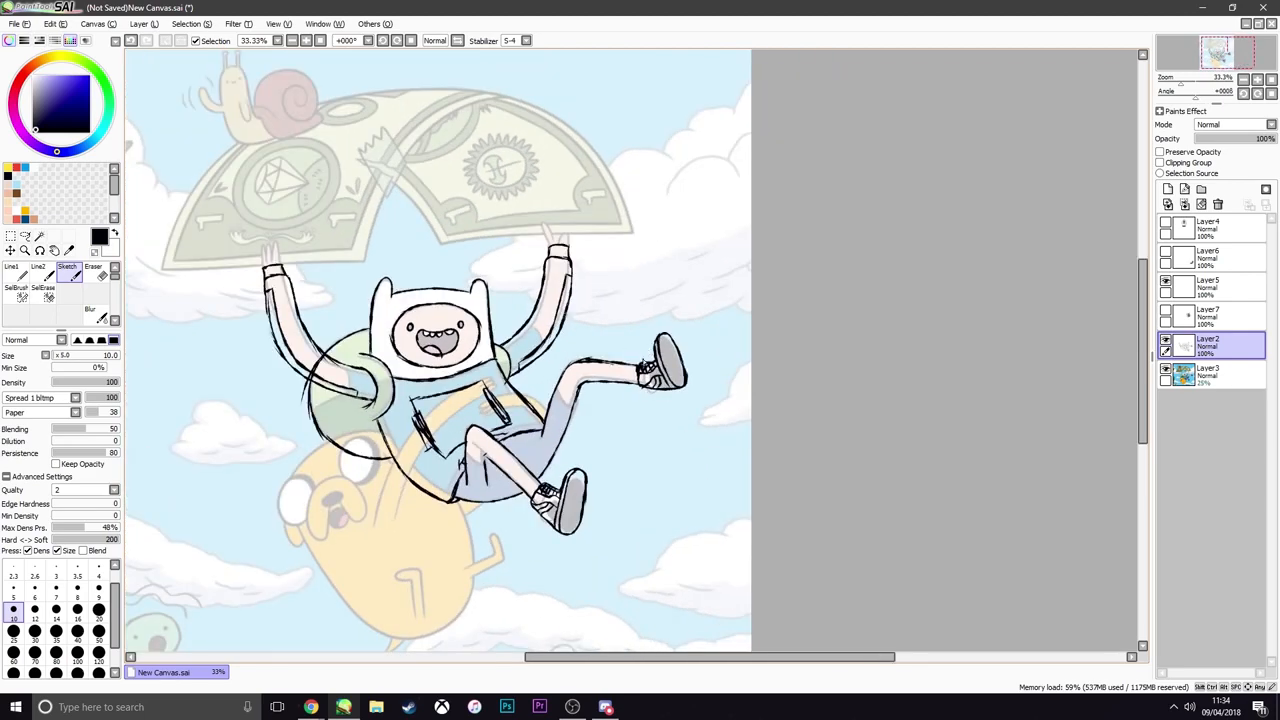
{"action": "scroll", "coordinate": [640, 372], "scroll_direction": "down", "scroll_amount": 4}
{"action": "scroll", "coordinate": [622, 383], "scroll_direction": "up", "scroll_amount": 4}
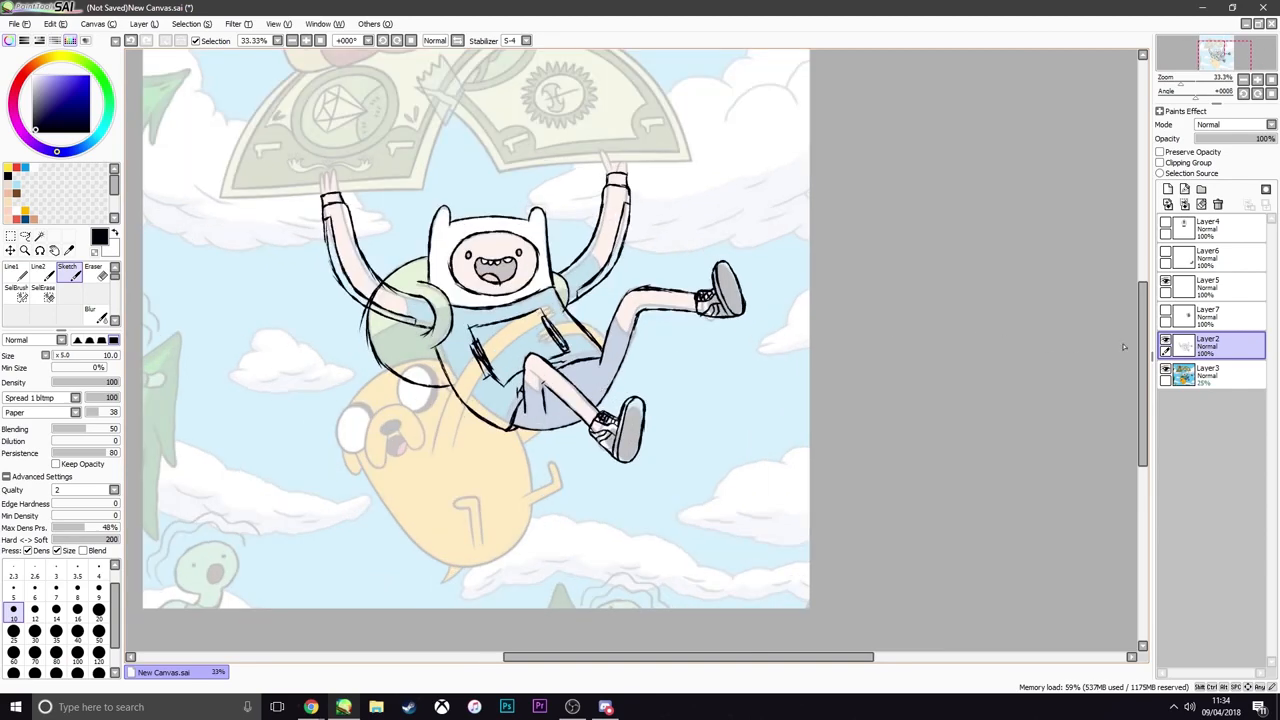
{"action": "left_click", "coordinate": [1165, 369]}
Examine the Finn line sketch on its own, checking the body, limbs and both shoes
{"action": "scroll", "coordinate": [656, 357], "scroll_direction": "down", "scroll_amount": 4}
{"action": "scroll", "coordinate": [656, 357], "scroll_direction": "up", "scroll_amount": 4}
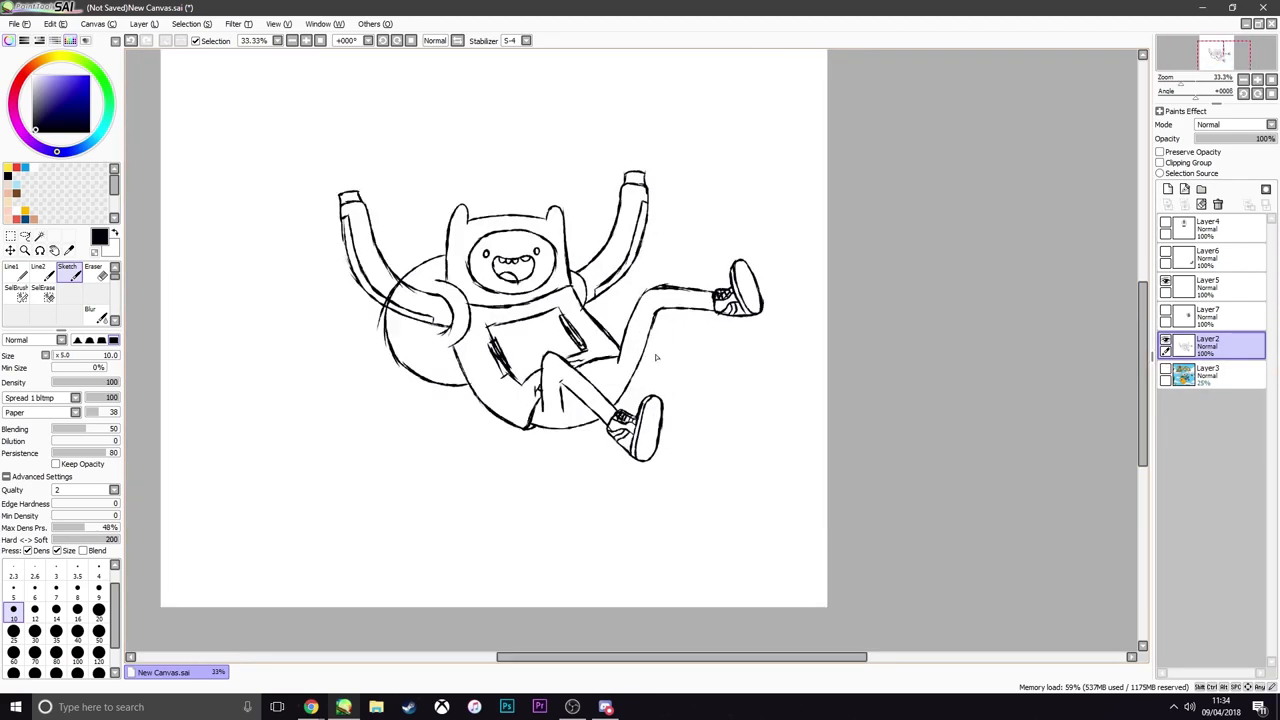
{"action": "scroll", "coordinate": [656, 357], "scroll_direction": "down", "scroll_amount": 1}
{"action": "scroll", "coordinate": [640, 395], "scroll_direction": "up", "scroll_amount": 2}
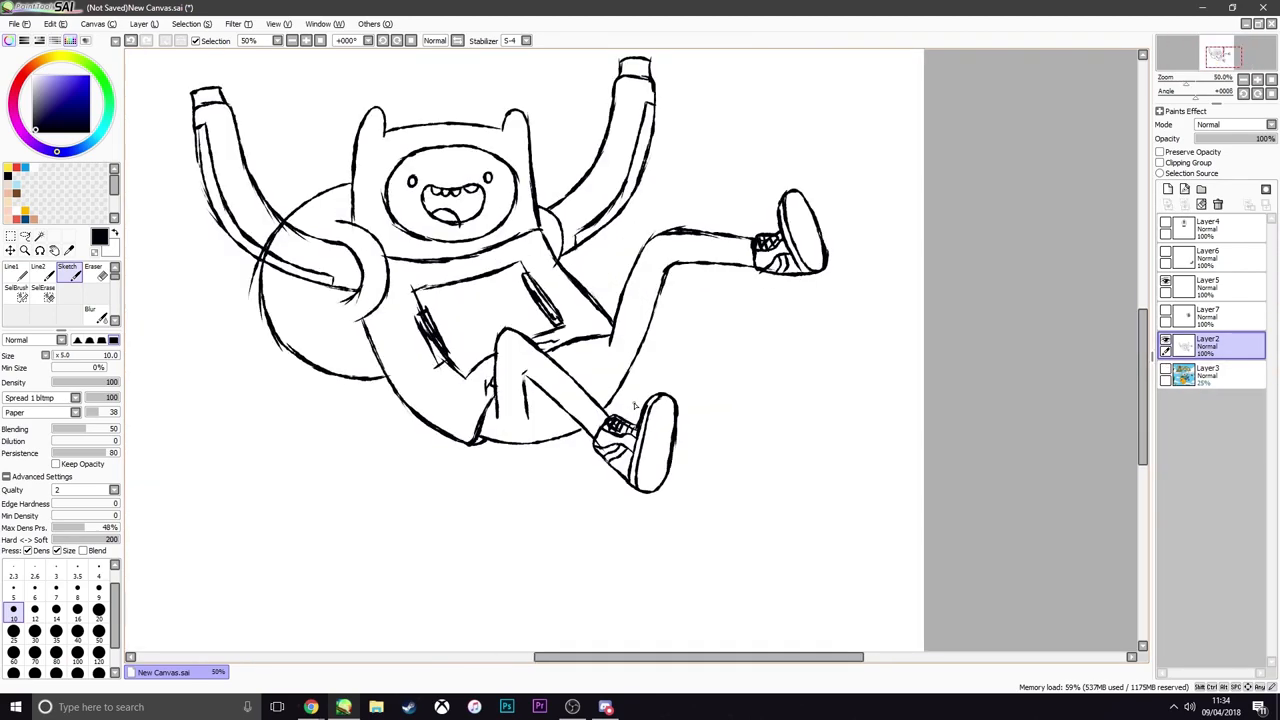
{"action": "scroll", "coordinate": [634, 405], "scroll_direction": "down", "scroll_amount": 5}
{"action": "scroll", "coordinate": [634, 400], "scroll_direction": "up", "scroll_amount": 5}
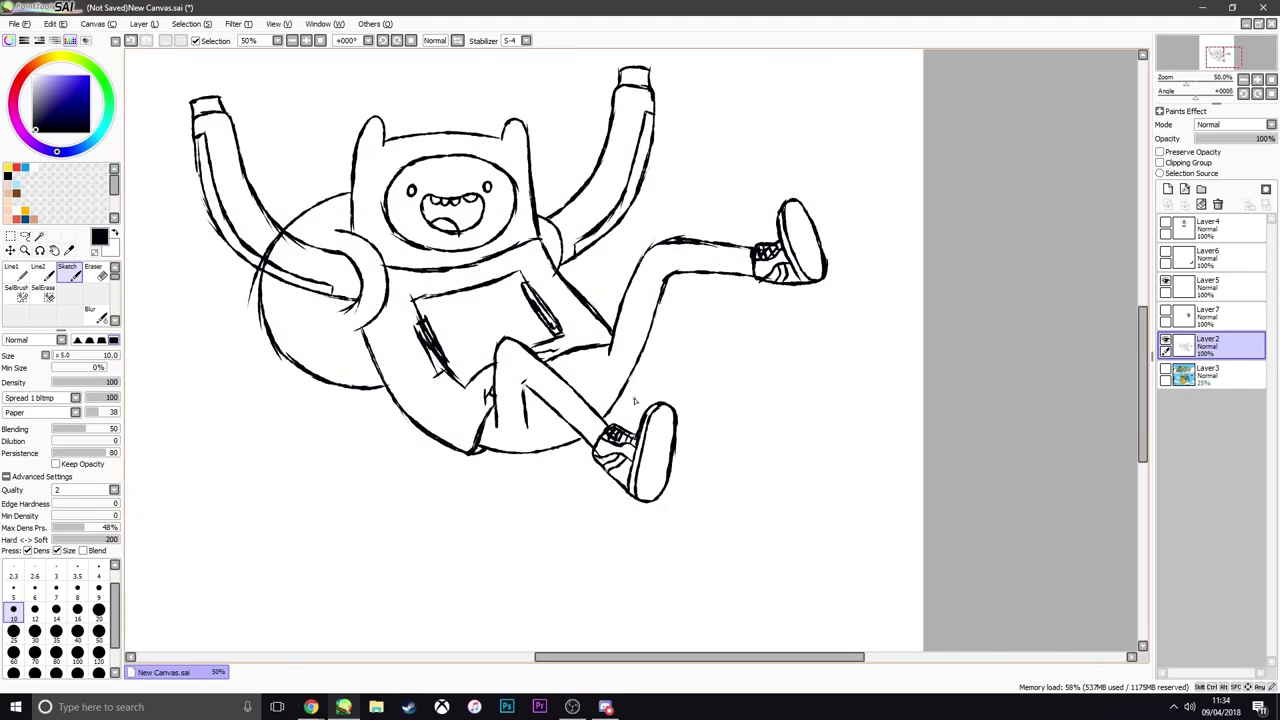
{"action": "scroll", "coordinate": [633, 400], "scroll_direction": "down", "scroll_amount": 5}
{"action": "scroll", "coordinate": [535, 362], "scroll_direction": "up", "scroll_amount": 5}
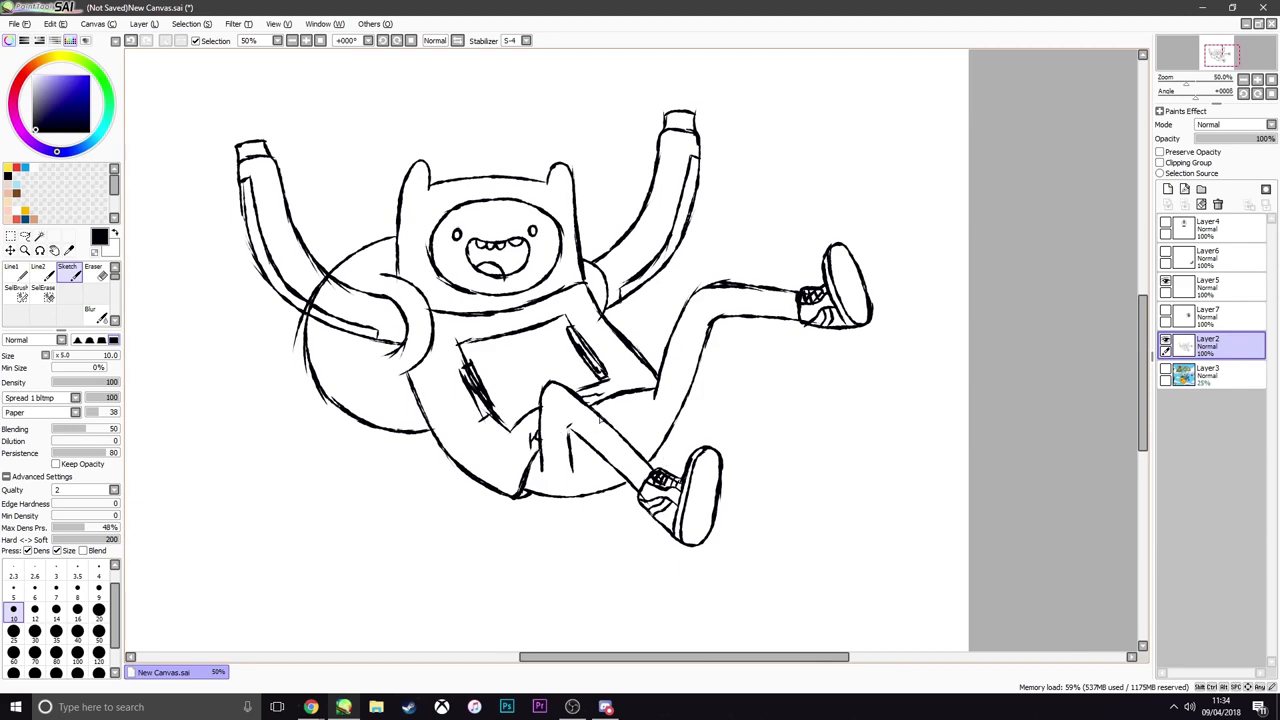
{"action": "scroll", "coordinate": [599, 420], "scroll_direction": "down", "scroll_amount": 5}
{"action": "scroll", "coordinate": [588, 415], "scroll_direction": "up", "scroll_amount": 5}
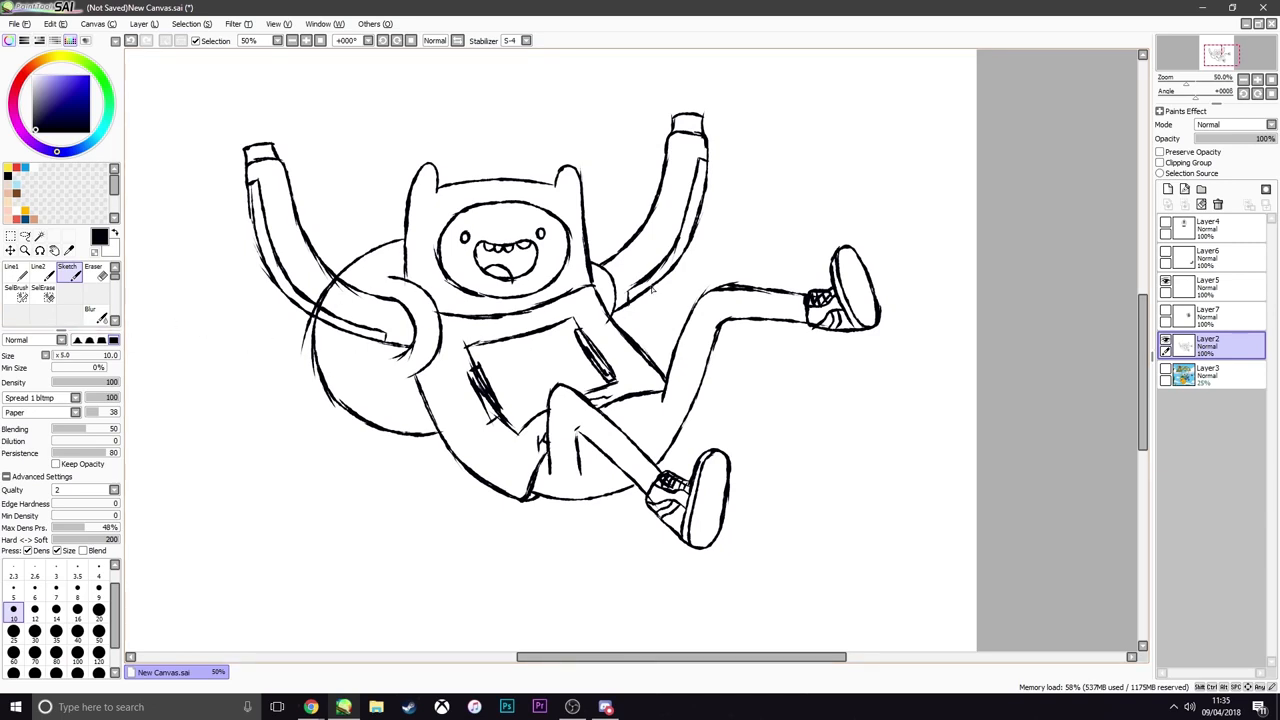
Erase the backpack outline where it crosses Finn's bent arm and set the eraser size to 20
{"action": "scroll", "coordinate": [456, 326], "scroll_direction": "down", "scroll_amount": 4}
{"action": "scroll", "coordinate": [456, 326], "scroll_direction": "up", "scroll_amount": 3}
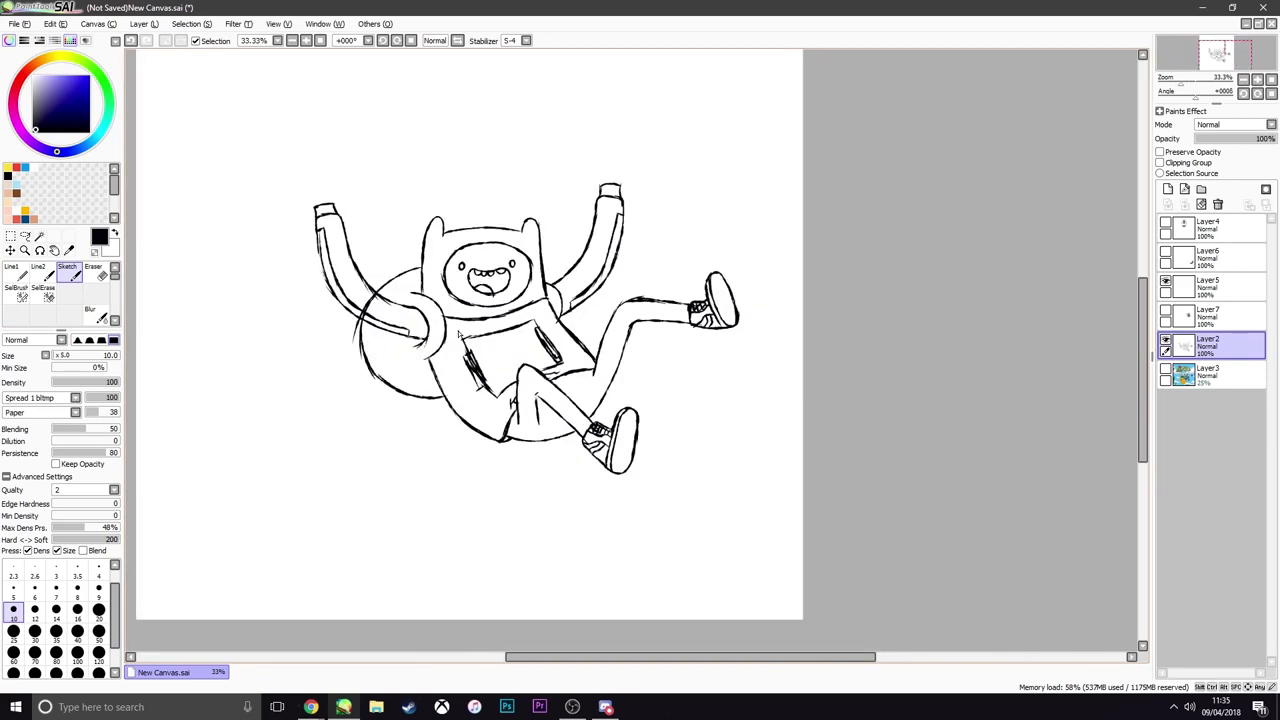
{"action": "scroll", "coordinate": [455, 325], "scroll_direction": "down", "scroll_amount": 3}
{"action": "scroll", "coordinate": [453, 324], "scroll_direction": "up", "scroll_amount": 3}
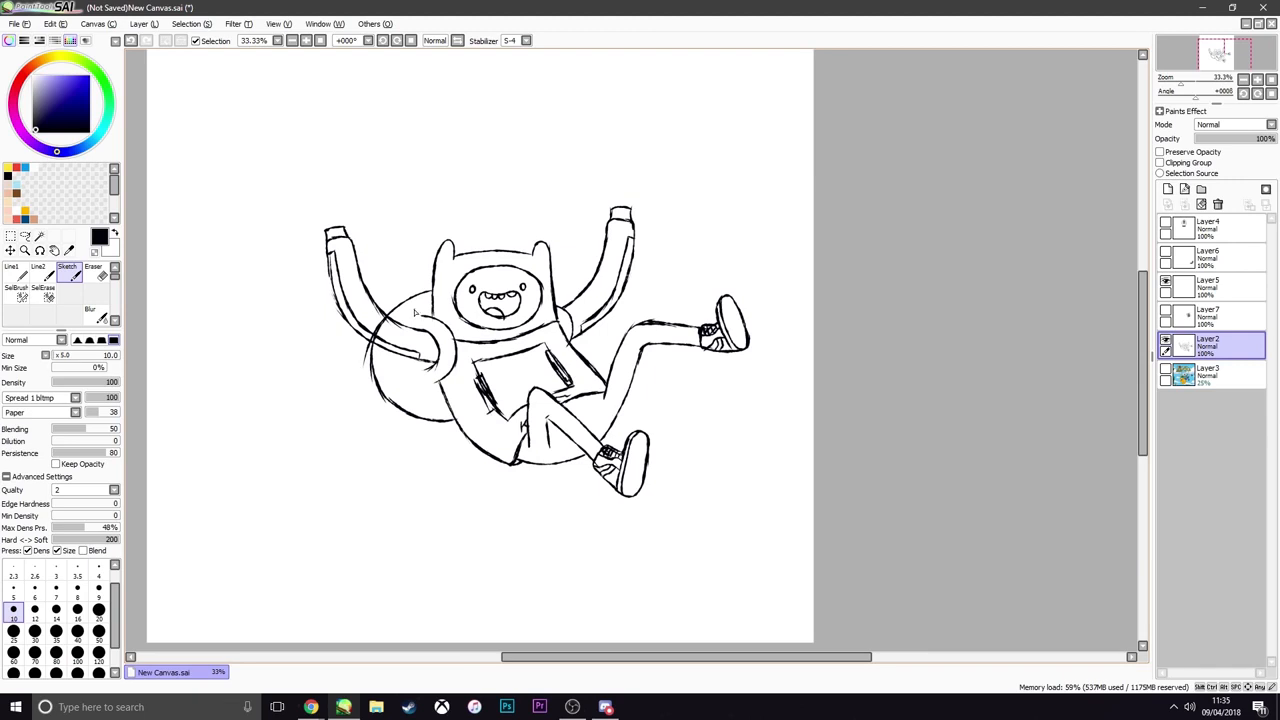
{"action": "scroll", "coordinate": [550, 371], "scroll_direction": "down", "scroll_amount": 2}
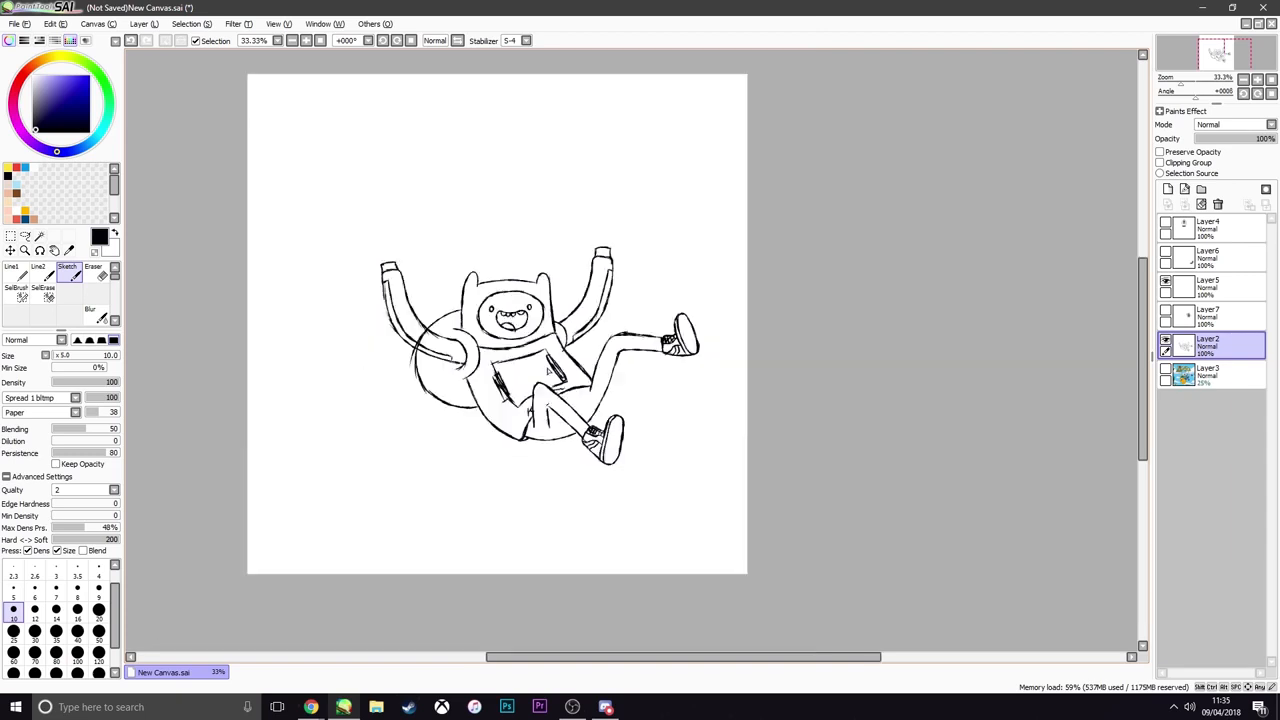
{"action": "scroll", "coordinate": [522, 367], "scroll_direction": "up", "scroll_amount": 3}
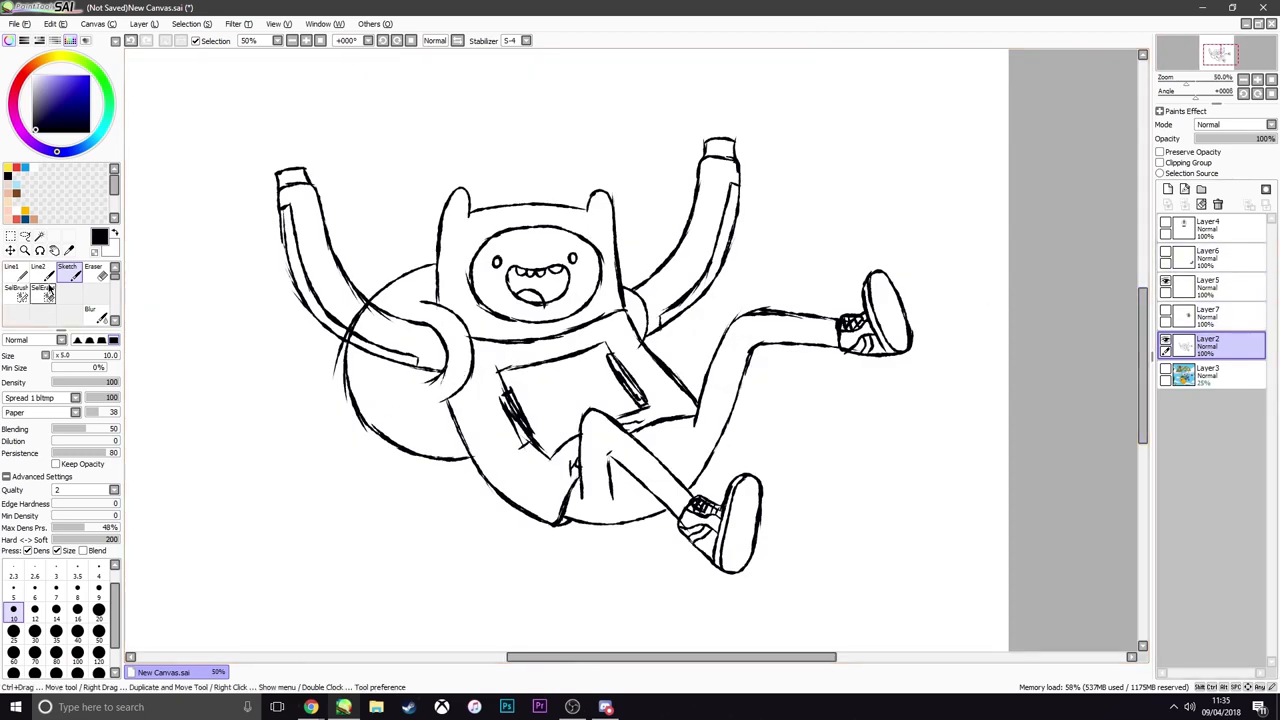
{"action": "left_click", "coordinate": [108, 276]}
{"action": "scroll", "coordinate": [365, 315], "scroll_direction": "up", "scroll_amount": 2}
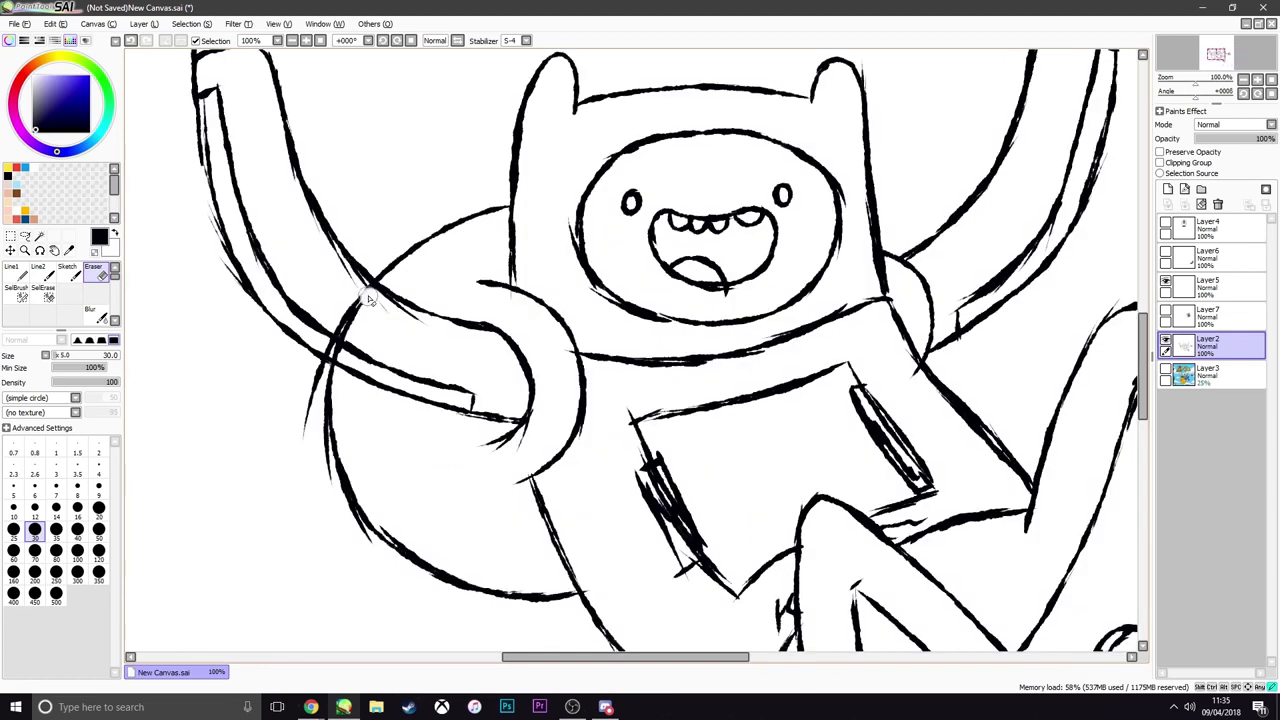
{"action": "mouse_move", "coordinate": [363, 295]}
{"action": "left_mouse_down"}
{"action": "mouse_move", "coordinate": [346, 334]}
{"action": "mouse_move", "coordinate": [338, 326]}
{"action": "mouse_move", "coordinate": [356, 310]}
{"action": "left_mouse_up"}
{"action": "key", "text": "bracketleft"}
{"action": "key", "text": "bracketleft"}
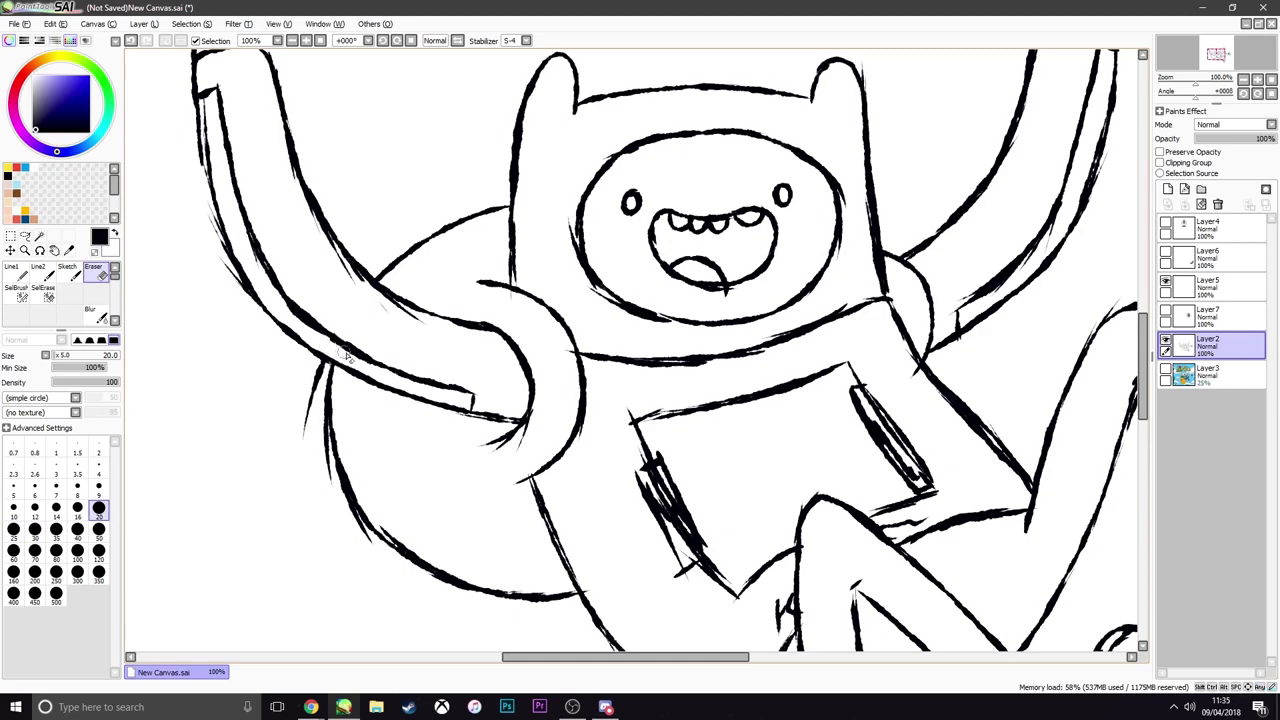
Show the faded reference on Layer3 again and sketch Finn's fingers above both sleeve cuffs
{"action": "scroll", "coordinate": [574, 398], "scroll_direction": "down", "scroll_amount": 3}
{"action": "scroll", "coordinate": [856, 452], "scroll_direction": "up", "scroll_amount": 1}
{"action": "scroll", "coordinate": [637, 385], "scroll_direction": "down", "scroll_amount": 1}
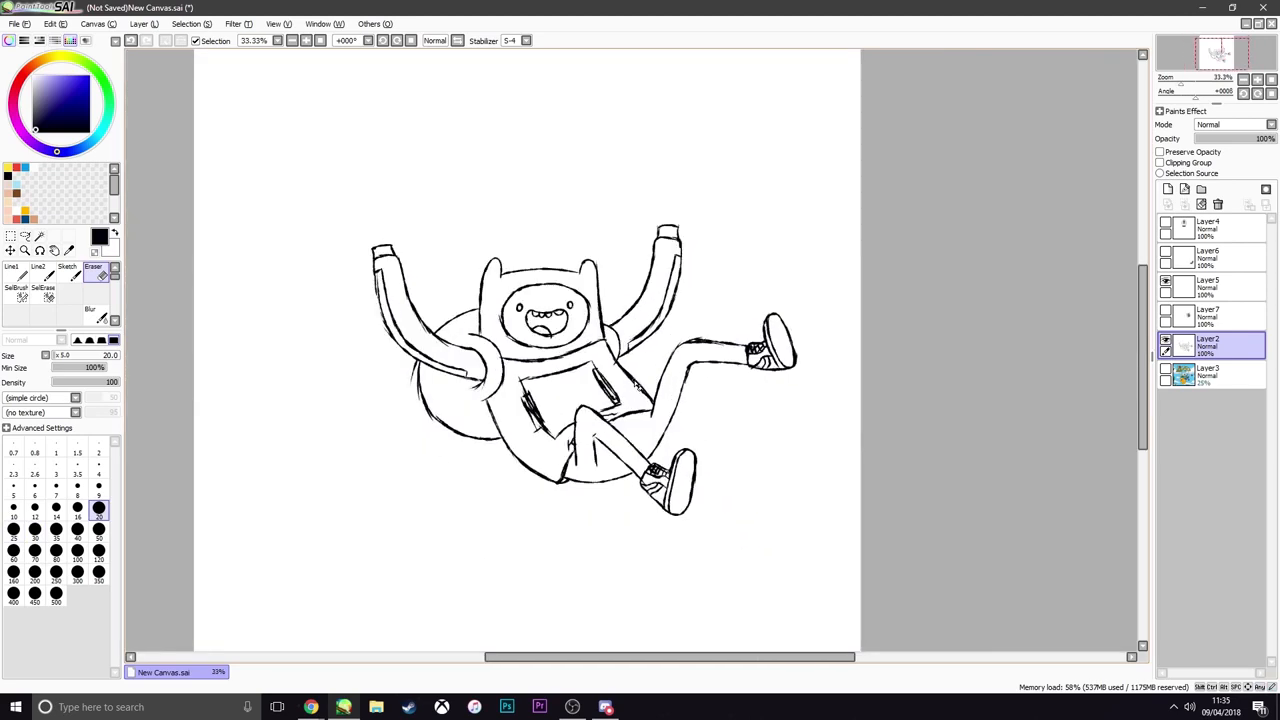
{"action": "scroll", "coordinate": [637, 385], "scroll_direction": "up", "scroll_amount": 1}
{"action": "left_click", "coordinate": [1165, 371]}
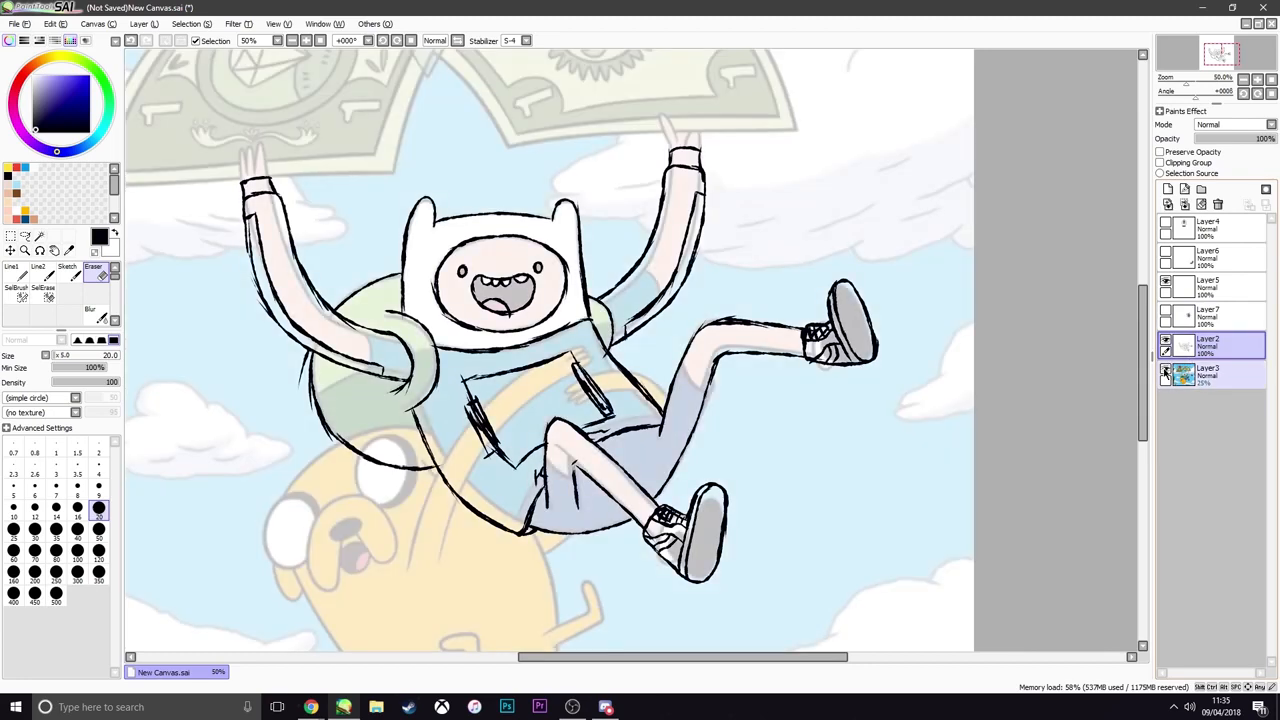
{"action": "left_click", "coordinate": [67, 270]}
{"action": "scroll", "coordinate": [405, 285], "scroll_direction": "down", "scroll_amount": 1}
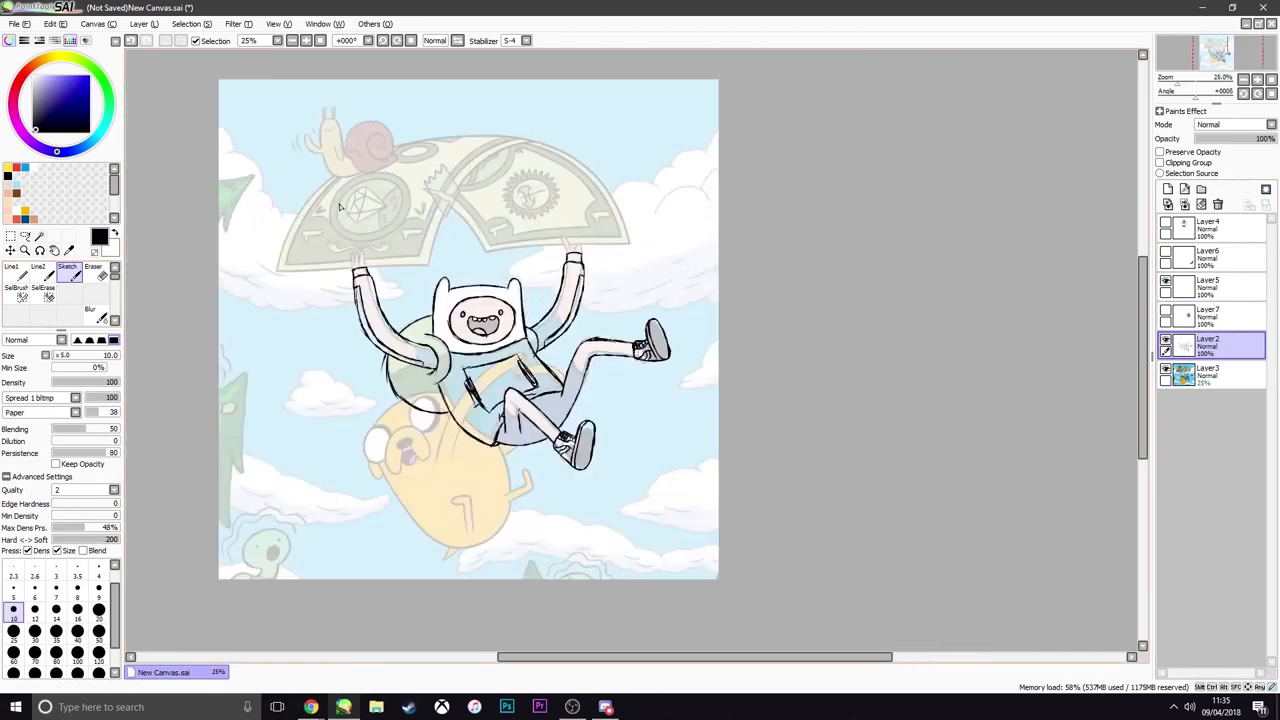
{"action": "scroll", "coordinate": [350, 235], "scroll_direction": "up", "scroll_amount": 1}
{"action": "scroll", "coordinate": [295, 185], "scroll_direction": "down", "scroll_amount": 1}
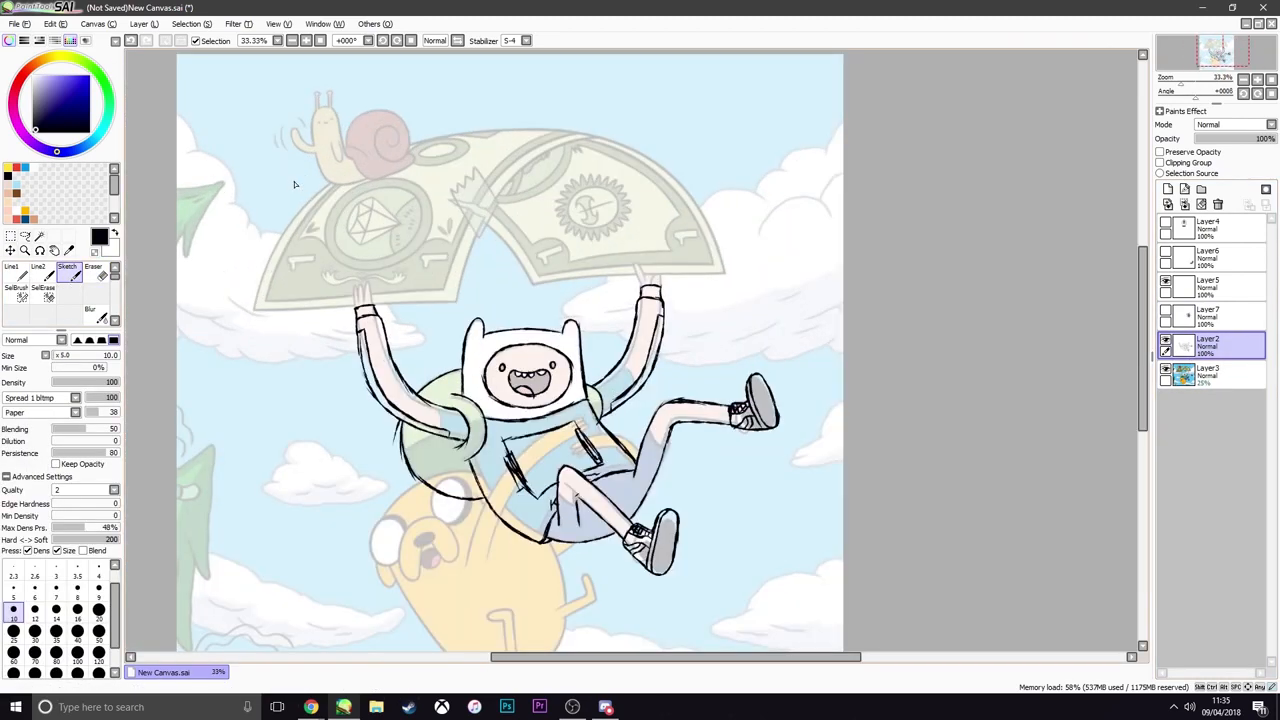
{"action": "scroll", "coordinate": [290, 190], "scroll_direction": "up", "scroll_amount": 1}
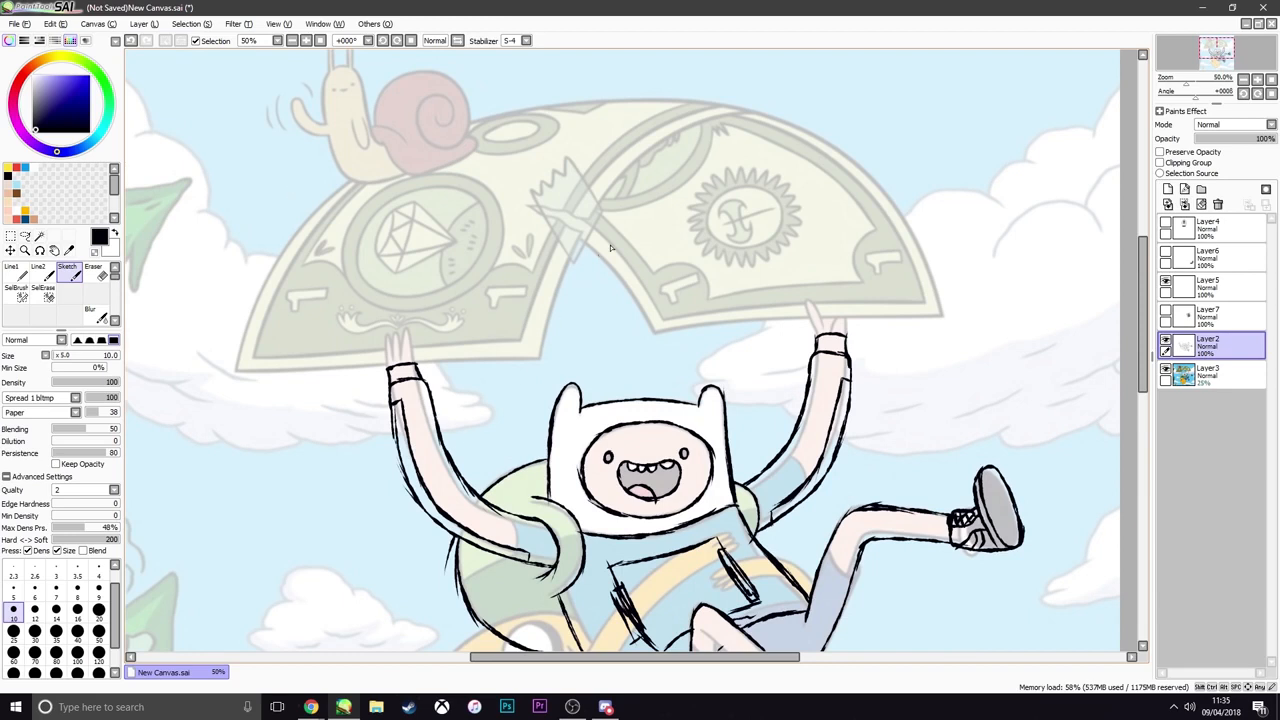
{"action": "left_click_drag", "start_coordinate": [815, 335], "coordinate": [844, 335]}
{"action": "mouse_move", "coordinate": [388, 364]}
{"action": "left_mouse_down"}
{"action": "mouse_move", "coordinate": [385, 335]}
{"action": "mouse_move", "coordinate": [411, 362]}
{"action": "left_mouse_up"}
Trace the outer outline of the banknote parachute, including the folded strip between its two halves
{"action": "mouse_move", "coordinate": [400, 368]}
{"action": "left_mouse_down"}
{"action": "mouse_move", "coordinate": [545, 358]}
{"action": "mouse_move", "coordinate": [236, 371]}
{"action": "left_mouse_up"}
{"action": "key", "text": "ctrl+z"}
{"action": "mouse_move", "coordinate": [236, 370]}
{"action": "left_mouse_down"}
{"action": "mouse_move", "coordinate": [298, 209]}
{"action": "mouse_move", "coordinate": [560, 97]}
{"action": "mouse_move", "coordinate": [940, 315]}
{"action": "mouse_move", "coordinate": [652, 331]}
{"action": "left_mouse_up"}
{"action": "left_click_drag", "start_coordinate": [575, 235], "coordinate": [655, 335]}
{"action": "left_click_drag", "start_coordinate": [541, 357], "coordinate": [672, 131]}
{"action": "key", "text": "ctrl+z"}
{"action": "mouse_move", "coordinate": [598, 202]}
{"action": "left_mouse_down"}
{"action": "mouse_move", "coordinate": [697, 120]}
{"action": "mouse_move", "coordinate": [768, 111]}
{"action": "left_mouse_up"}
Trace the inner border line of the banknote half above Finn's bent arm, redoing the arched edge
{"action": "left_click_drag", "start_coordinate": [254, 355], "coordinate": [430, 136]}
{"action": "left_click_drag", "start_coordinate": [378, 170], "coordinate": [512, 113]}
{"action": "key", "text": "ctrl+z"}
{"action": "left_click_drag", "start_coordinate": [252, 356], "coordinate": [520, 340]}
{"action": "left_click_drag", "start_coordinate": [522, 339], "coordinate": [726, 102]}
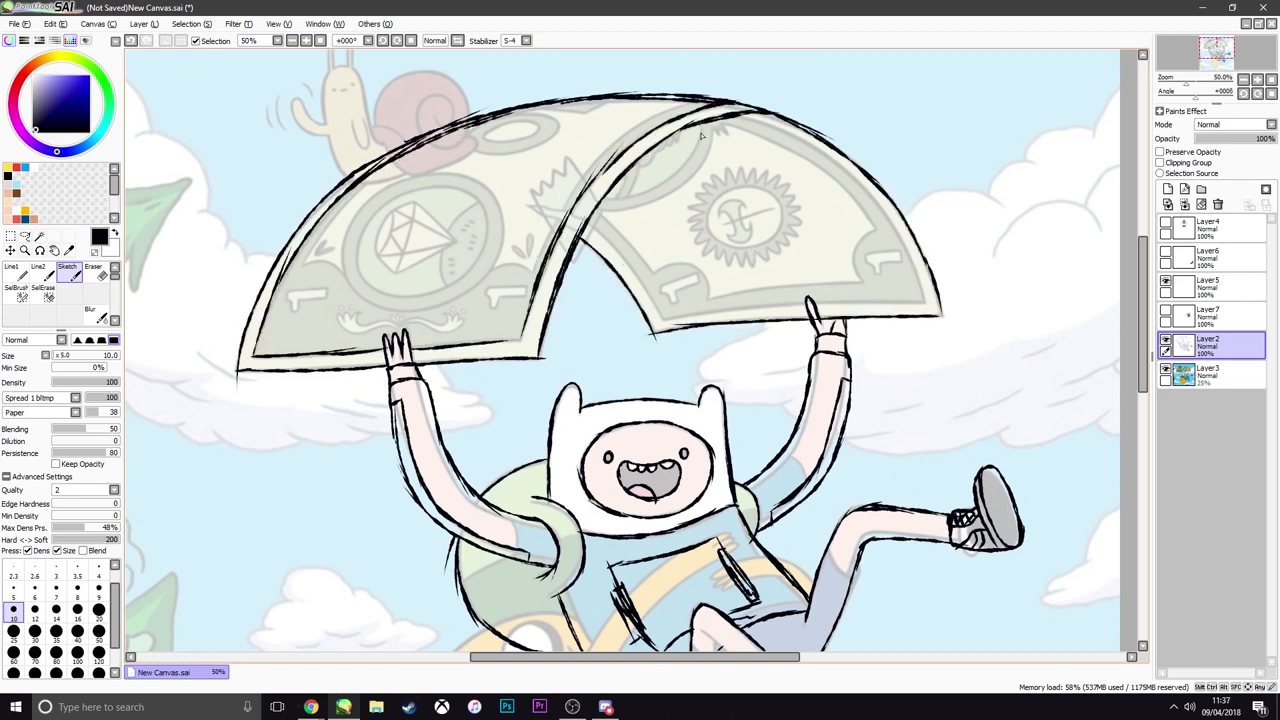
Trace the inner borders of the banknote half with the cog emblem, including its curved corner notches
{"action": "mouse_move", "coordinate": [588, 226]}
{"action": "left_mouse_down"}
{"action": "mouse_move", "coordinate": [664, 320]}
{"action": "mouse_move", "coordinate": [922, 299]}
{"action": "left_mouse_up"}
{"action": "left_click_drag", "start_coordinate": [750, 115], "coordinate": [922, 298]}
{"action": "left_click_drag", "start_coordinate": [709, 298], "coordinate": [858, 284]}
{"action": "left_click_drag", "start_coordinate": [858, 283], "coordinate": [873, 226]}
{"action": "mouse_move", "coordinate": [872, 225]}
{"action": "left_mouse_down"}
{"action": "mouse_move", "coordinate": [748, 137]}
{"action": "mouse_move", "coordinate": [818, 171]}
{"action": "left_mouse_up"}
{"action": "left_click_drag", "start_coordinate": [594, 203], "coordinate": [663, 272]}
{"action": "left_click_drag", "start_coordinate": [657, 268], "coordinate": [711, 299]}
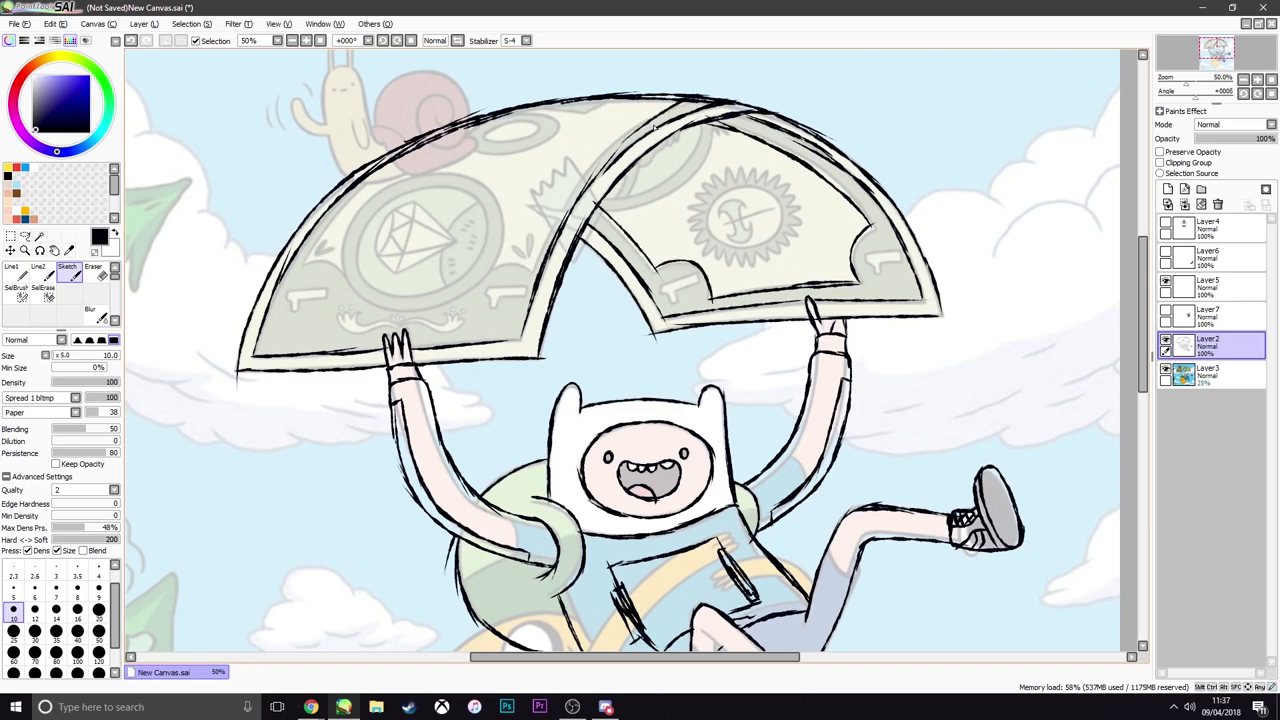
Trace the inner frame with curved corners and the large round medallion on the banknote half with the gem
{"action": "mouse_move", "coordinate": [690, 98]}
{"action": "left_mouse_down"}
{"action": "mouse_move", "coordinate": [533, 277]}
{"action": "mouse_move", "coordinate": [490, 264]}
{"action": "left_mouse_up"}
{"action": "mouse_move", "coordinate": [309, 262]}
{"action": "left_mouse_down"}
{"action": "mouse_move", "coordinate": [418, 154]}
{"action": "mouse_move", "coordinate": [341, 270]}
{"action": "left_mouse_up"}
{"action": "mouse_move", "coordinate": [346, 236]}
{"action": "left_mouse_down"}
{"action": "mouse_move", "coordinate": [398, 311]}
{"action": "mouse_move", "coordinate": [420, 309]}
{"action": "left_mouse_up"}
Sketch the numeral 1 in each of the four lower corners of the banknote parachute
{"action": "left_click_drag", "start_coordinate": [290, 298], "coordinate": [338, 293]}
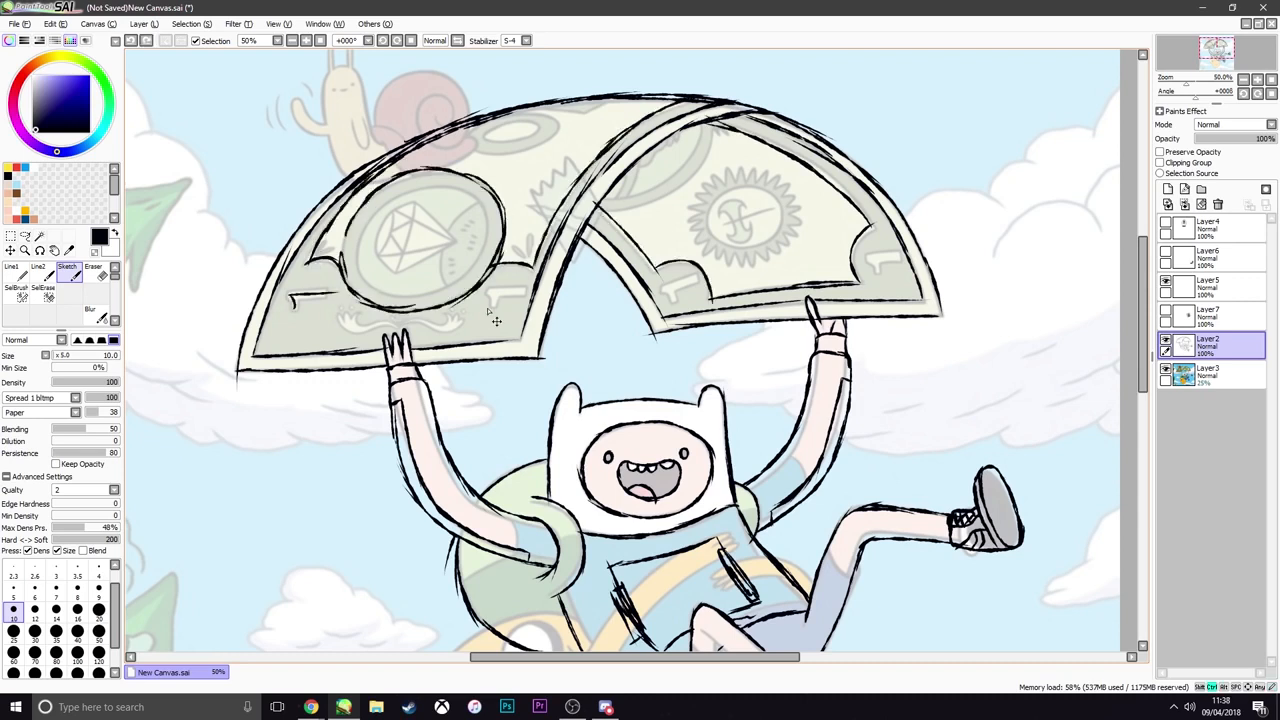
{"action": "left_click_drag", "start_coordinate": [490, 293], "coordinate": [528, 291]}
{"action": "left_click_drag", "start_coordinate": [666, 290], "coordinate": [694, 280]}
{"action": "left_click_drag", "start_coordinate": [870, 260], "coordinate": [895, 259]}
Trace the curved band under the fold, the small double oval near the banknote's top, and the medallion's inner ring
{"action": "left_click_drag", "start_coordinate": [715, 124], "coordinate": [602, 206]}
{"action": "left_click_drag", "start_coordinate": [502, 112], "coordinate": [510, 111]}
{"action": "left_click_drag", "start_coordinate": [545, 104], "coordinate": [606, 99]}
{"action": "left_click_drag", "start_coordinate": [486, 130], "coordinate": [540, 126]}
{"action": "left_click_drag", "start_coordinate": [488, 200], "coordinate": [400, 296]}
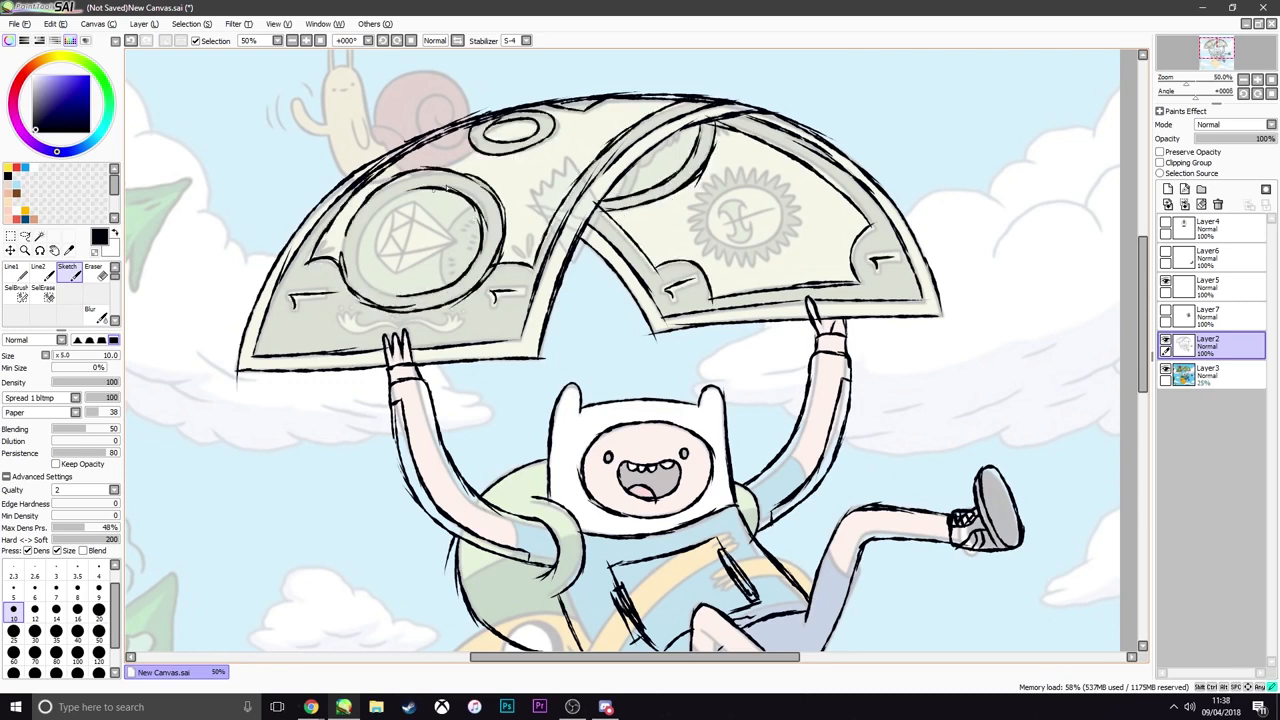
Sketch the faceted gem inside the medallion and the curled ornament beneath it
{"action": "left_click_drag", "start_coordinate": [436, 186], "coordinate": [358, 272]}
{"action": "left_click_drag", "start_coordinate": [446, 212], "coordinate": [456, 284]}
{"action": "left_click_drag", "start_coordinate": [412, 232], "coordinate": [470, 200]}
{"action": "left_click_drag", "start_coordinate": [388, 280], "coordinate": [466, 240]}
{"action": "left_click_drag", "start_coordinate": [378, 200], "coordinate": [414, 278]}
{"action": "left_click_drag", "start_coordinate": [344, 318], "coordinate": [458, 318]}
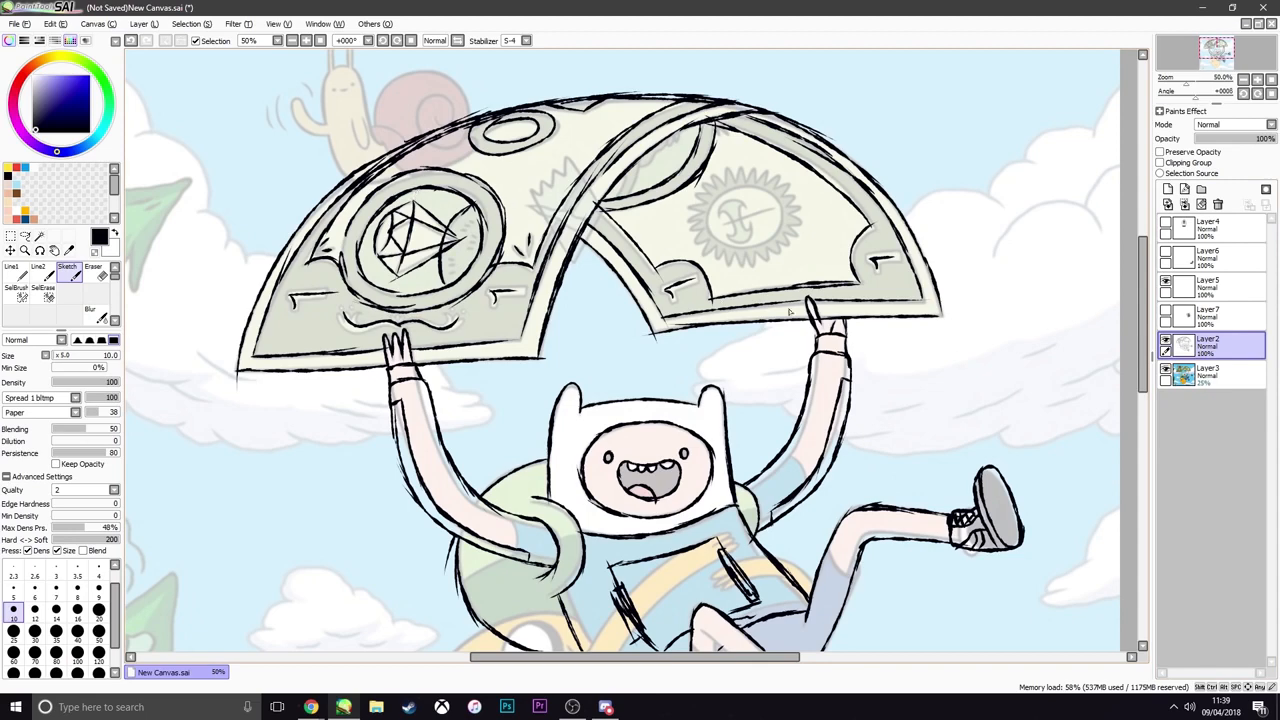
Hide the reference picture on Layer3 and check the complete sketch of Finn under the banknote parachute
{"action": "left_click", "coordinate": [1166, 371]}
{"action": "scroll", "coordinate": [647, 290], "scroll_direction": "down", "scroll_amount": 6}
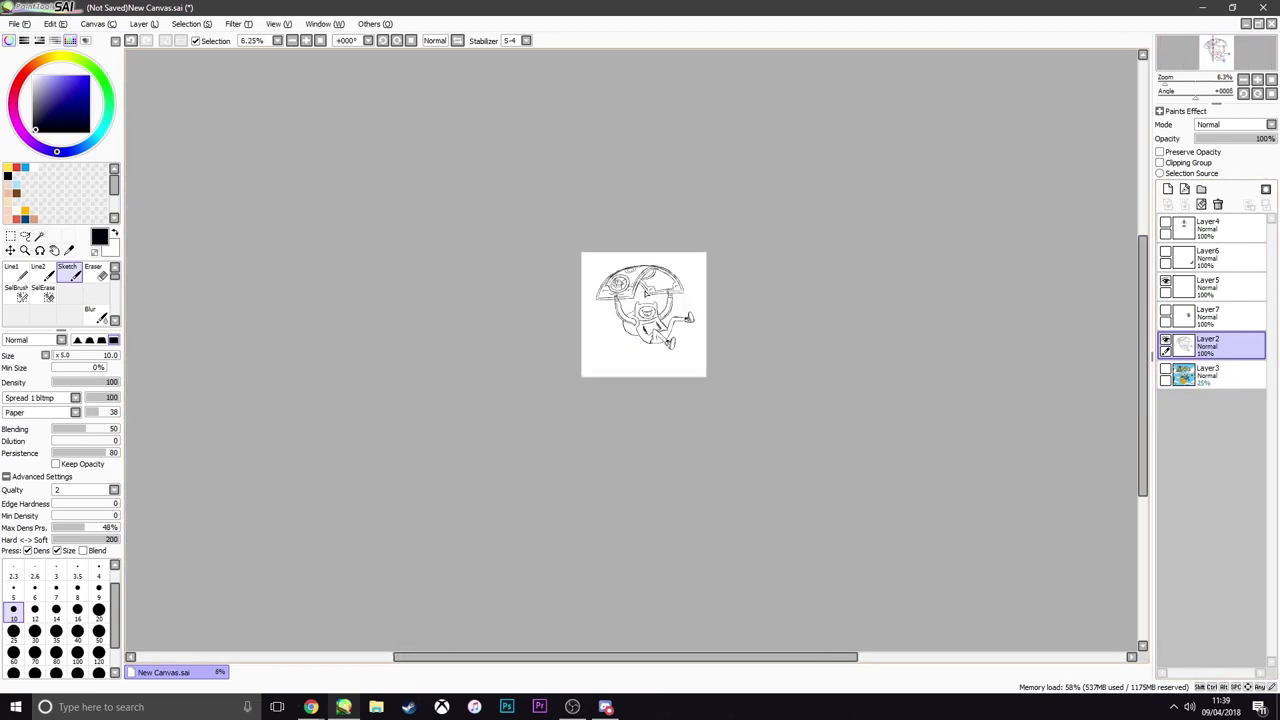
{"action": "scroll", "coordinate": [647, 291], "scroll_direction": "up", "scroll_amount": 4}
{"action": "scroll", "coordinate": [636, 261], "scroll_direction": "down", "scroll_amount": 4}
{"action": "scroll", "coordinate": [636, 261], "scroll_direction": "up", "scroll_amount": 4}
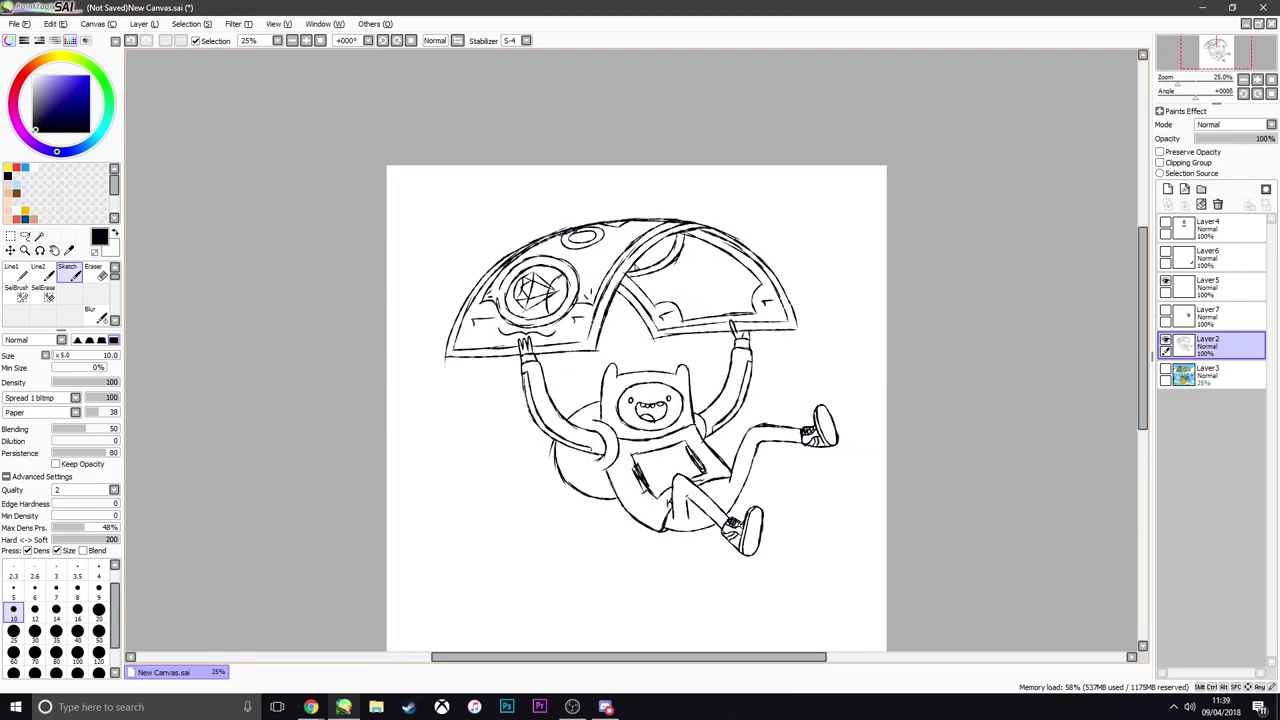
{"action": "scroll", "coordinate": [642, 283], "scroll_direction": "down", "scroll_amount": 3}
{"action": "scroll", "coordinate": [645, 290], "scroll_direction": "up", "scroll_amount": 5}
{"action": "scroll", "coordinate": [708, 331], "scroll_direction": "down", "scroll_amount": 5}
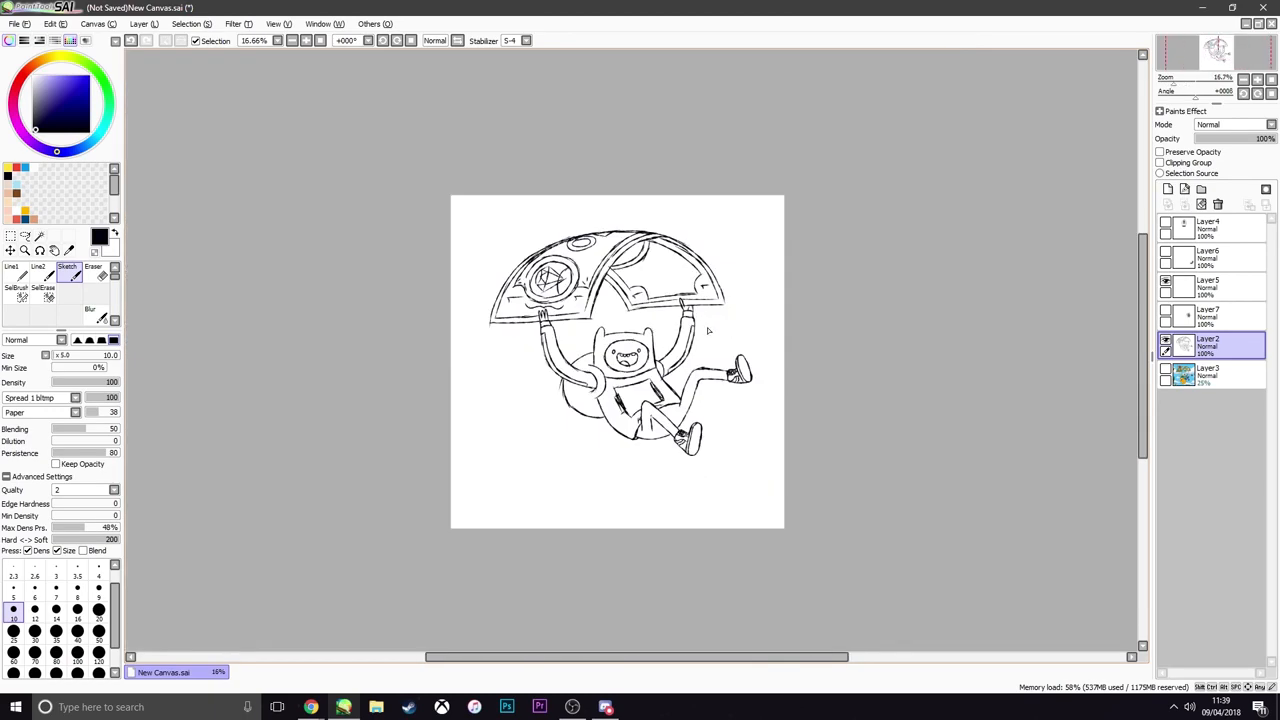
{"action": "scroll", "coordinate": [708, 331], "scroll_direction": "up", "scroll_amount": 1}
{"action": "scroll", "coordinate": [703, 341], "scroll_direction": "down", "scroll_amount": 2}
{"action": "scroll", "coordinate": [703, 341], "scroll_direction": "up", "scroll_amount": 2}
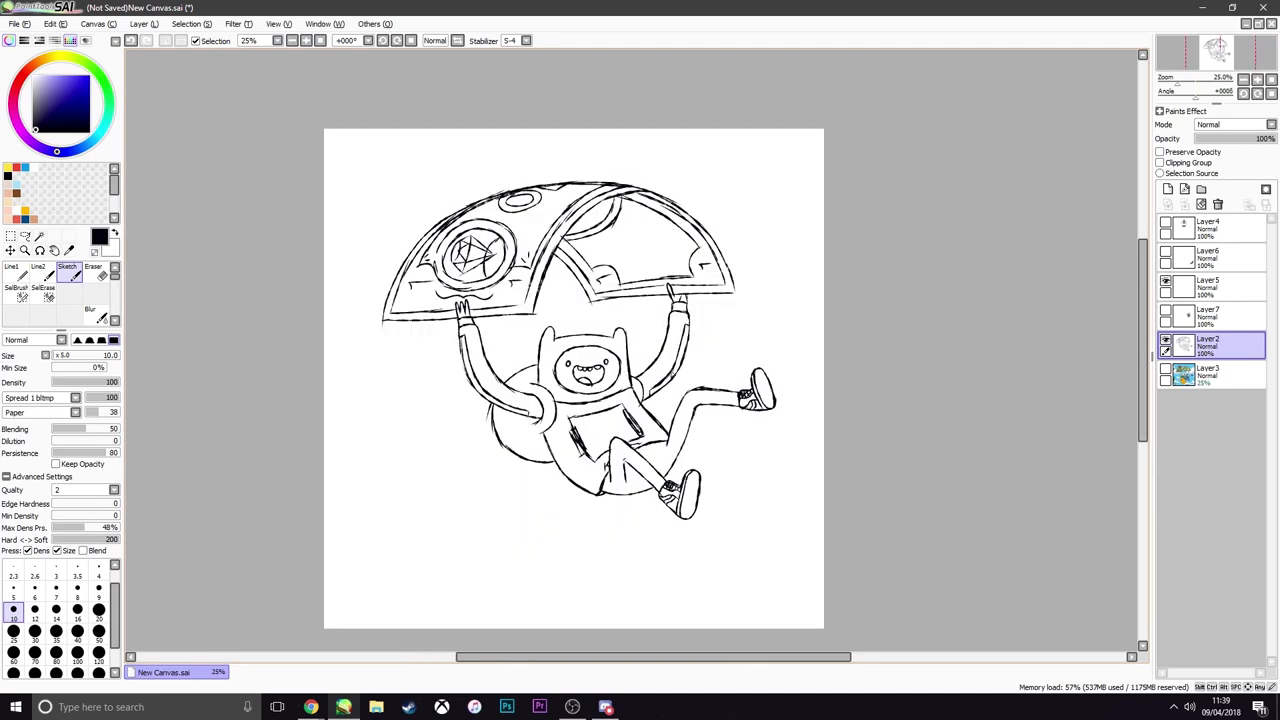
Transform the Layer2 sketch, moving it slightly left so it sits more centrally on the canvas
{"action": "key", "text": "ctrl+t"}
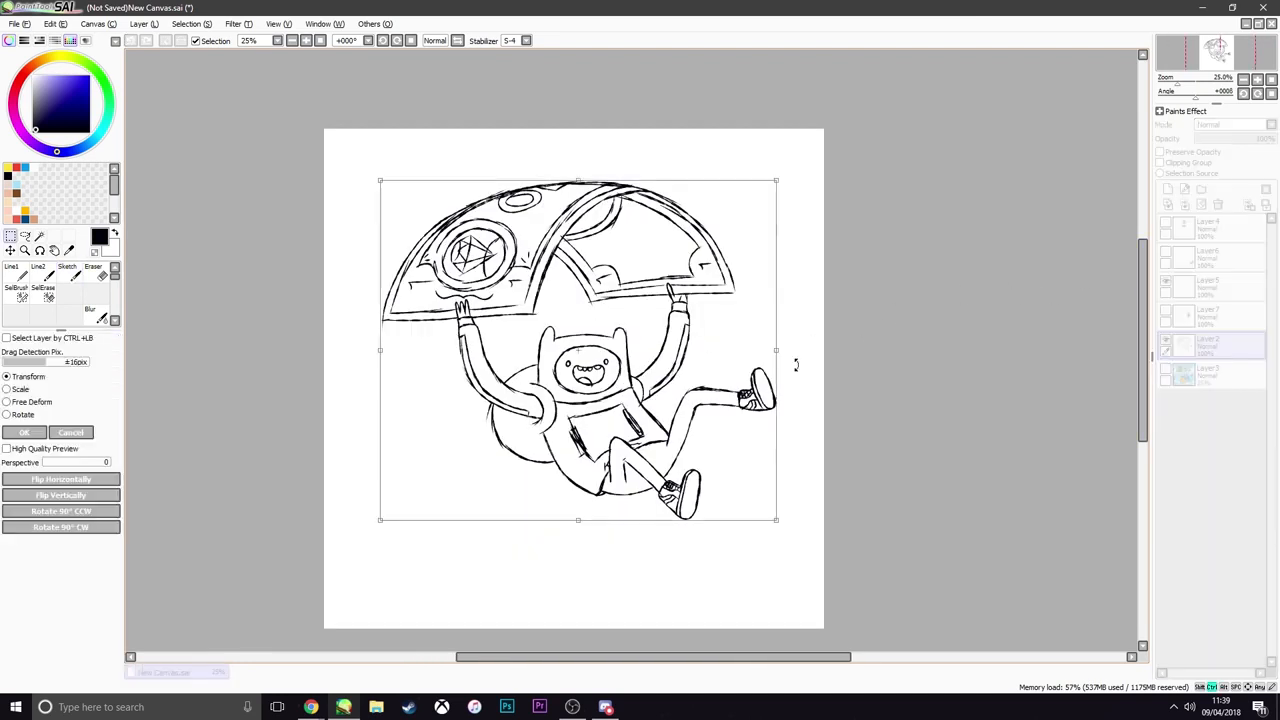
{"action": "left_click_drag", "start_coordinate": [722, 385], "coordinate": [714, 384]}
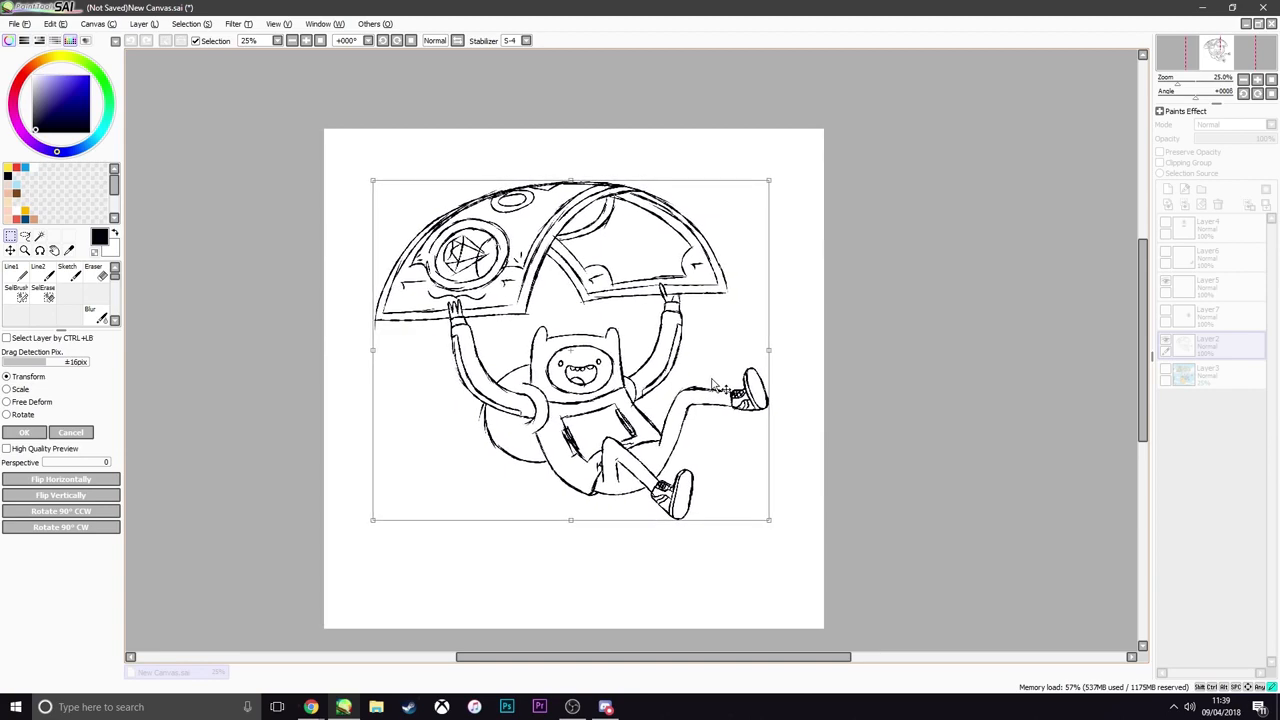
{"action": "key", "text": "Return"}
Lower the opacity of the Layer2 sketch to 15%
{"action": "scroll", "coordinate": [635, 412], "scroll_direction": "down", "scroll_amount": 4}
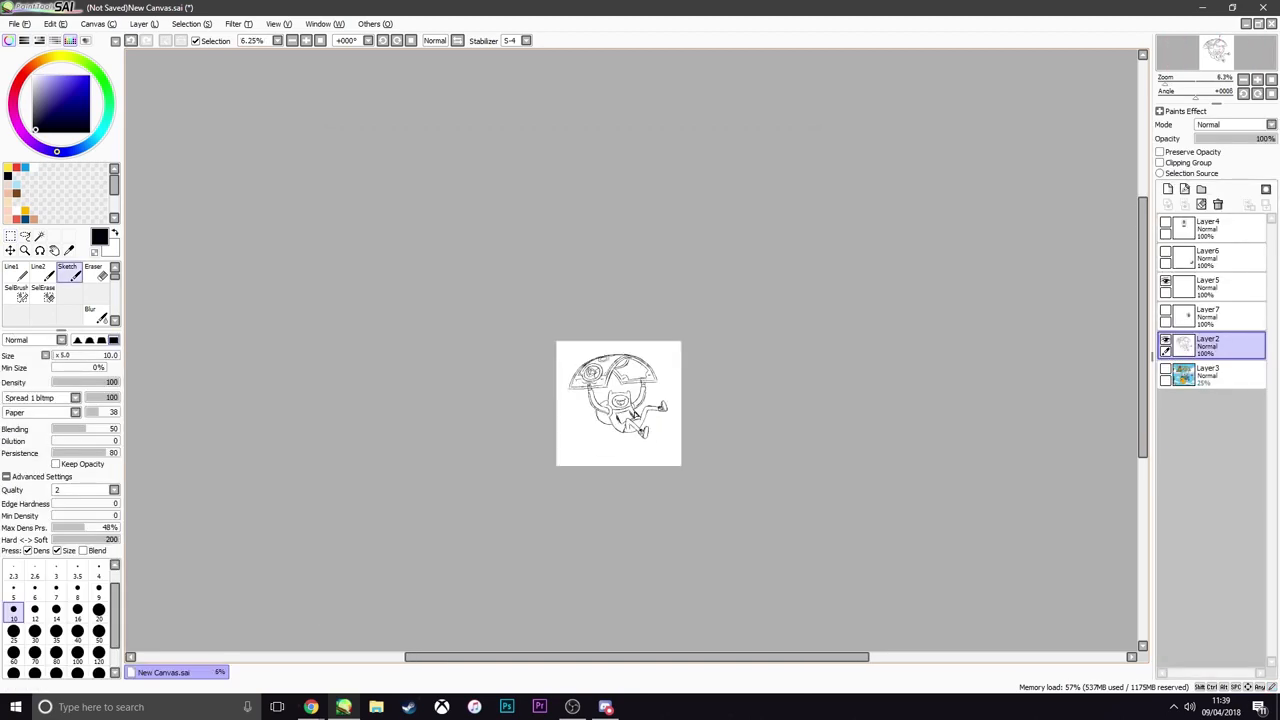
{"action": "scroll", "coordinate": [635, 412], "scroll_direction": "up", "scroll_amount": 3}
{"action": "scroll", "coordinate": [627, 394], "scroll_direction": "up", "scroll_amount": 2}
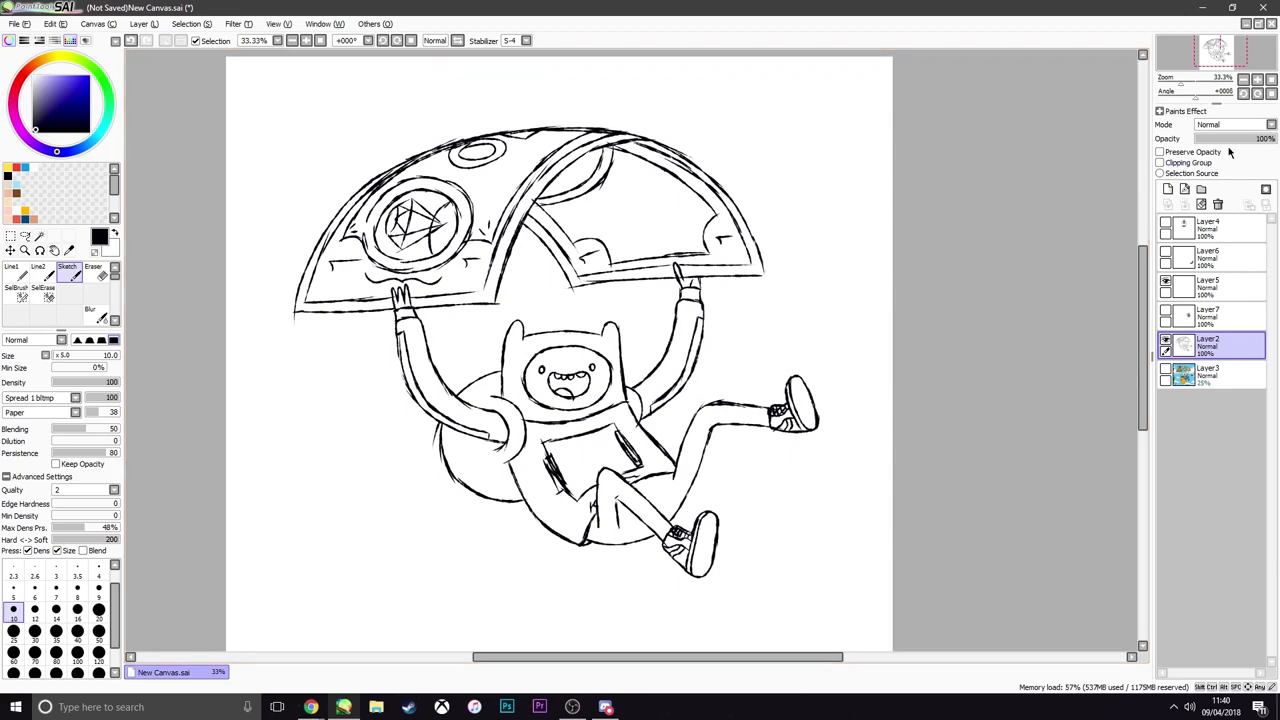
{"action": "left_click_drag", "start_coordinate": [1233, 139], "coordinate": [1206, 142]}
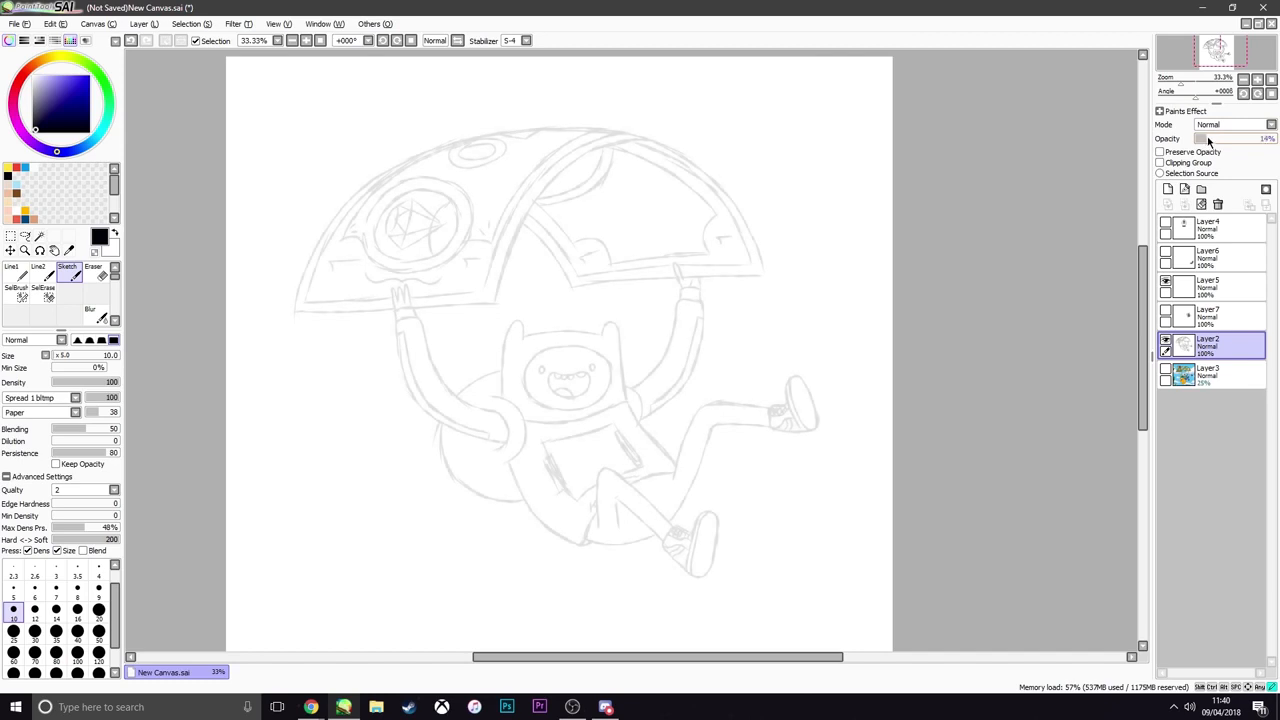
Add a new linework layer above Layer2 and set the Curve tool's brush size to 5
{"action": "scroll", "coordinate": [769, 361], "scroll_direction": "down", "scroll_amount": 1}
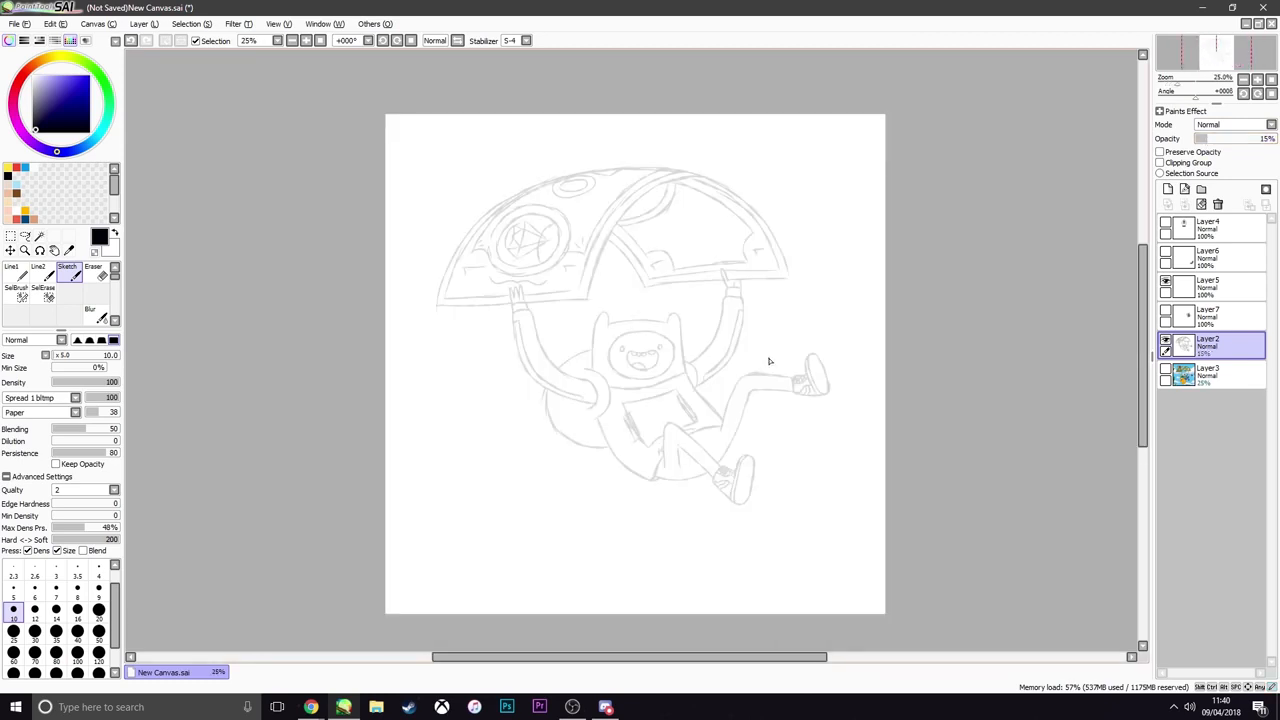
{"action": "left_click", "coordinate": [1184, 190]}
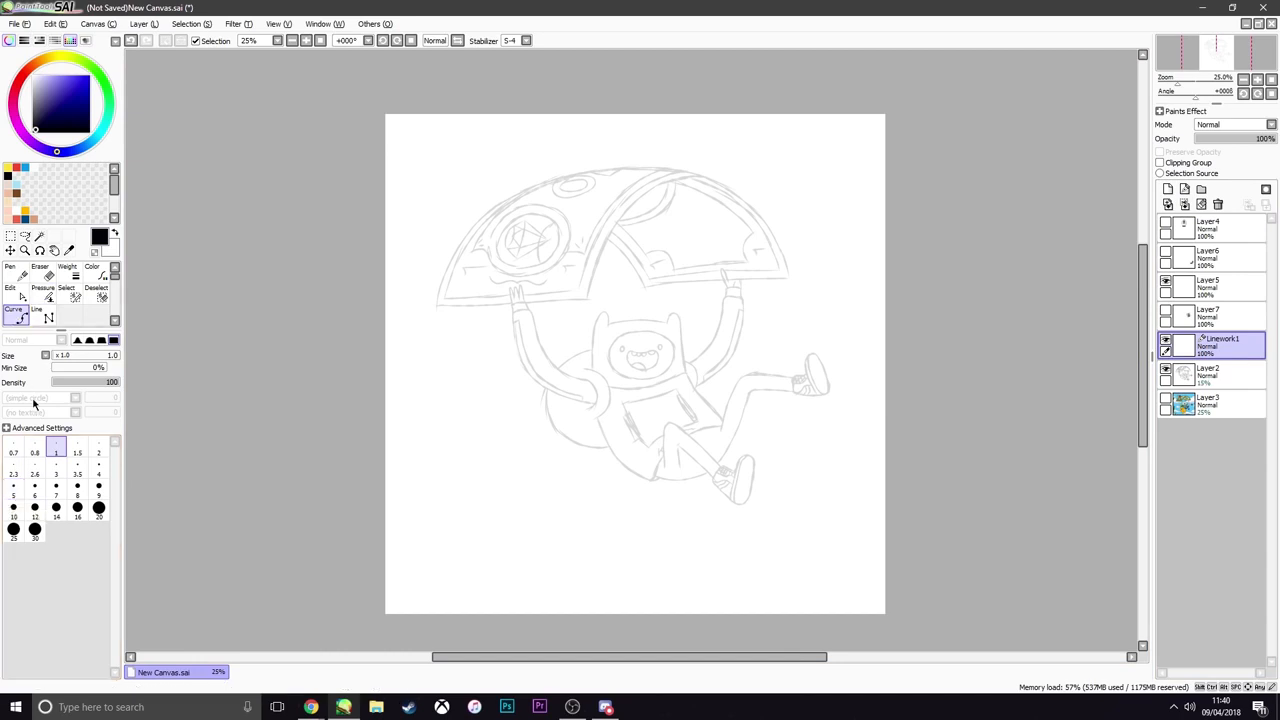
{"action": "left_click", "coordinate": [13, 490]}
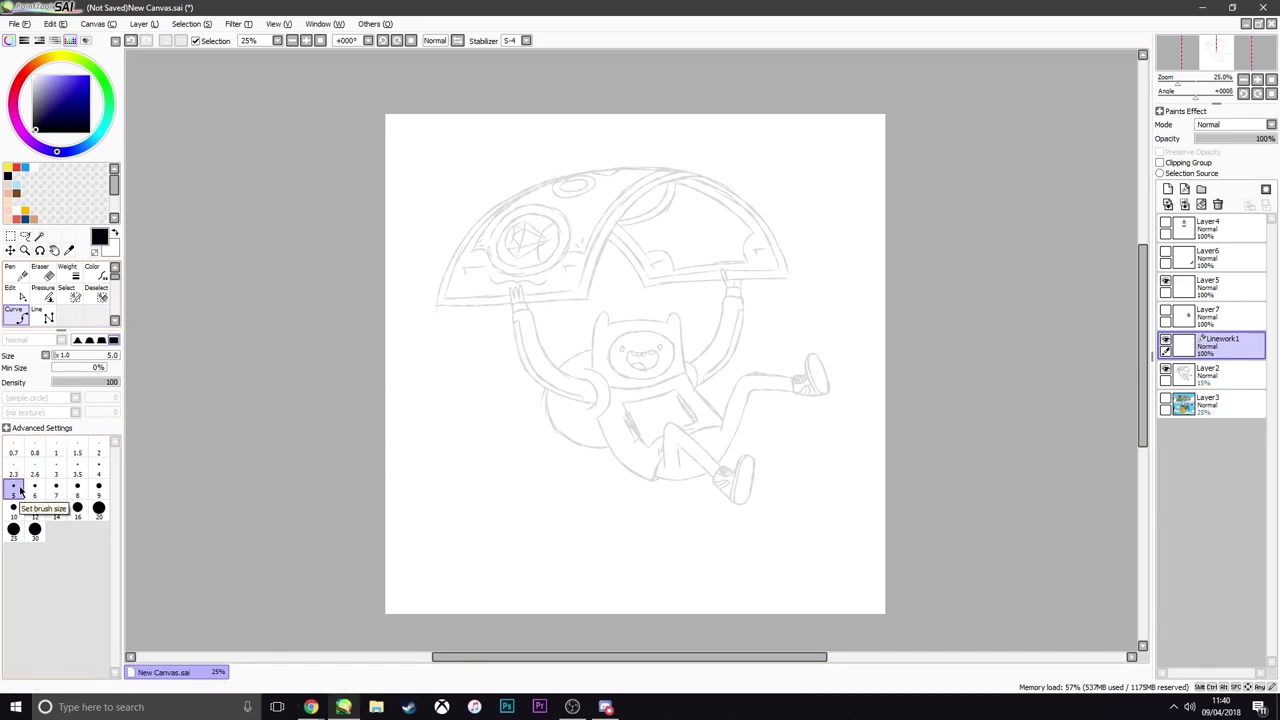
Try short test curves at brush sizes 10 and 5 beside the sketch to compare line weights, and undo them
{"action": "scroll", "coordinate": [469, 337], "scroll_direction": "down", "scroll_amount": 2}
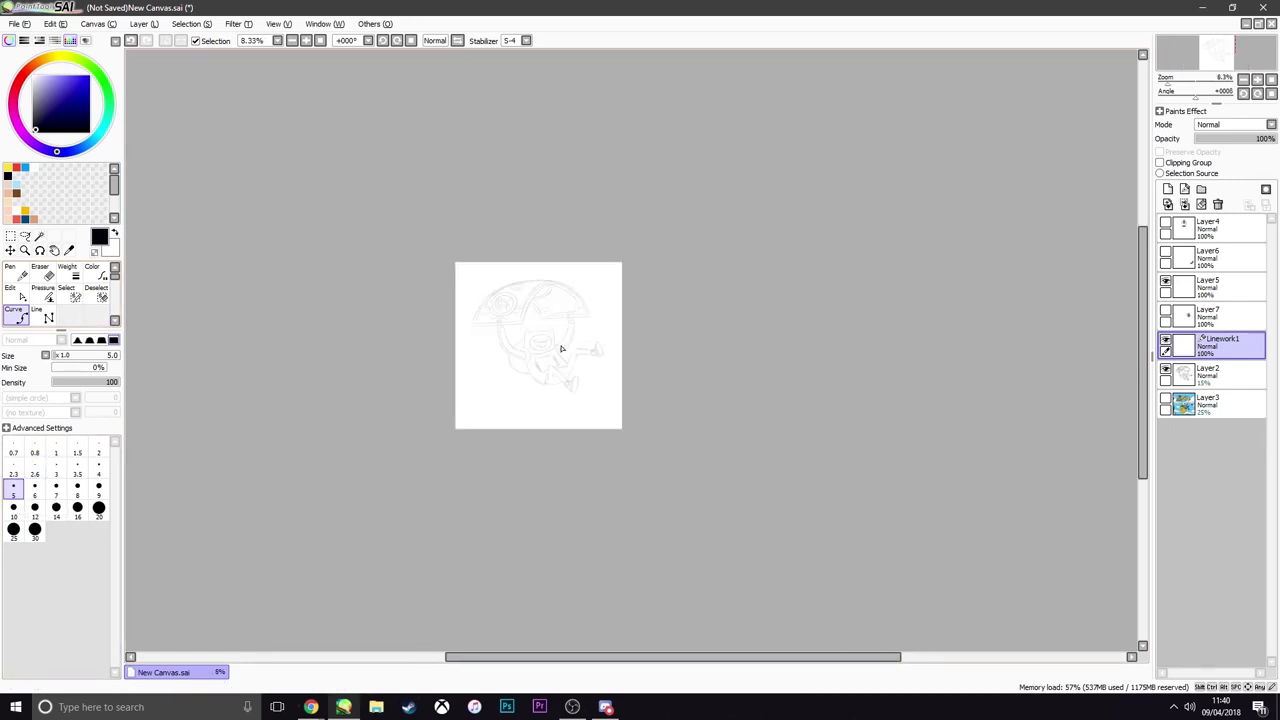
{"action": "scroll", "coordinate": [560, 346], "scroll_direction": "up", "scroll_amount": 1}
{"action": "scroll", "coordinate": [505, 372], "scroll_direction": "up", "scroll_amount": 3}
{"action": "key", "text": "bracketright"}
{"action": "key", "text": "bracketright"}
{"action": "key", "text": "bracketright"}
{"action": "key", "text": "bracketright"}
{"action": "key", "text": "bracketright"}
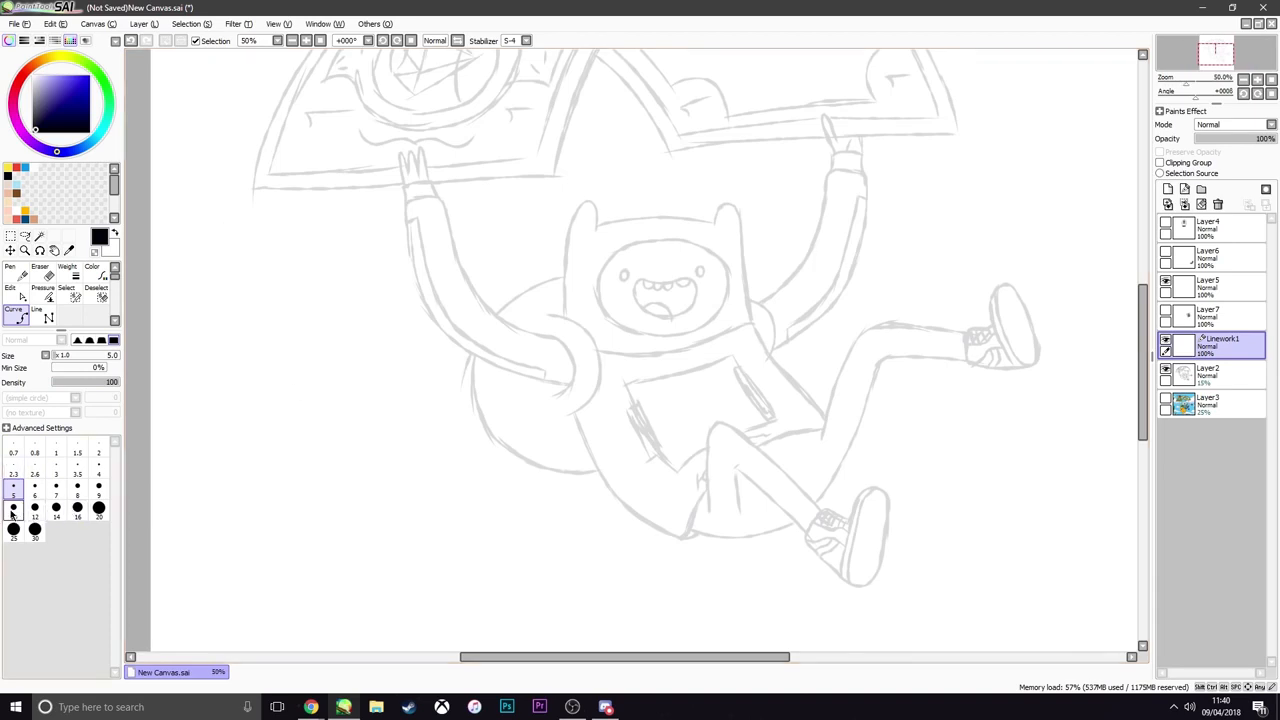
{"action": "left_click", "coordinate": [432, 461]}
{"action": "left_click", "coordinate": [532, 495]}
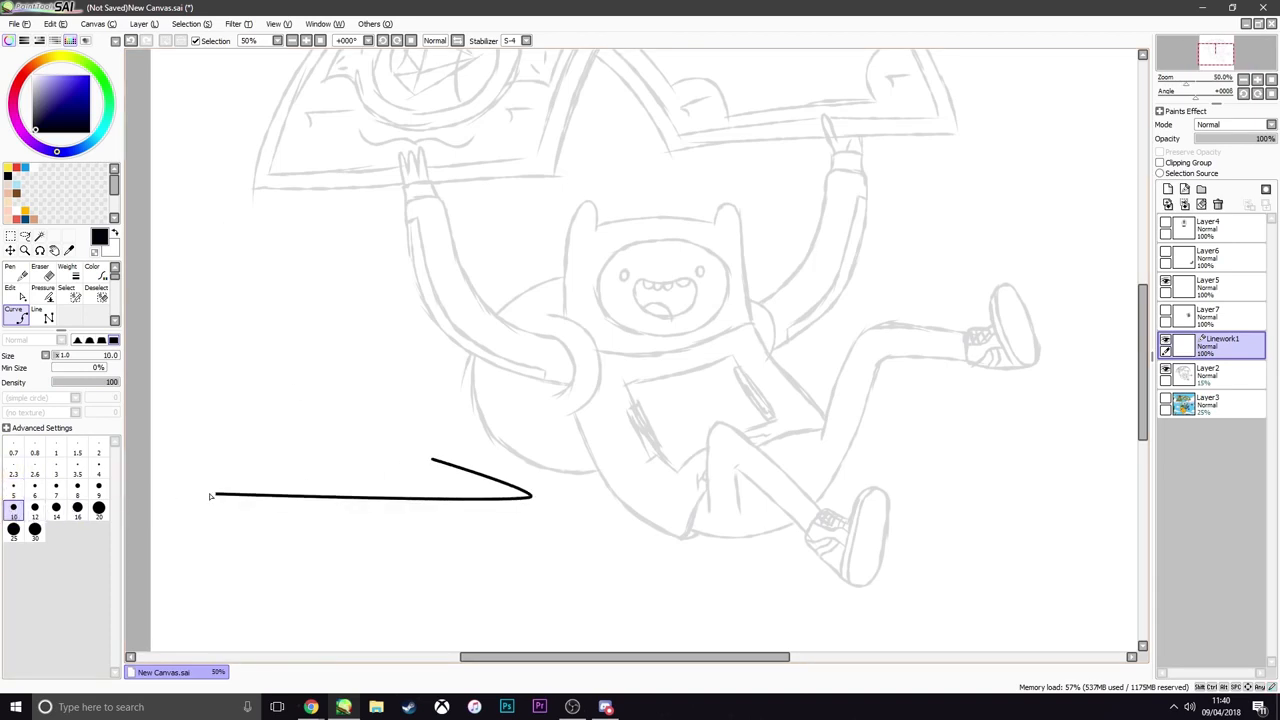
{"action": "left_click", "coordinate": [13, 489]}
{"action": "left_click", "coordinate": [383, 487]}
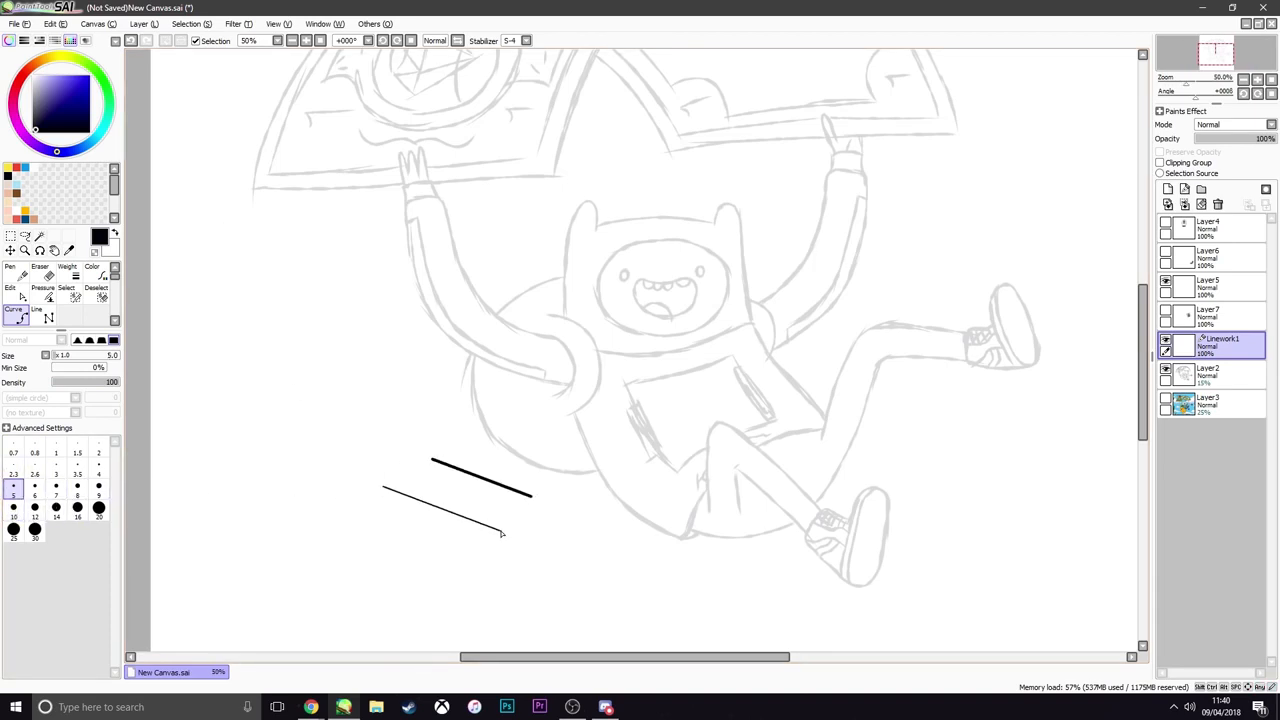
{"action": "key", "text": "ctrl+z"}
{"action": "key", "text": "ctrl+z"}
{"action": "key", "text": "ctrl+z"}
{"action": "key", "text": "ctrl+z"}
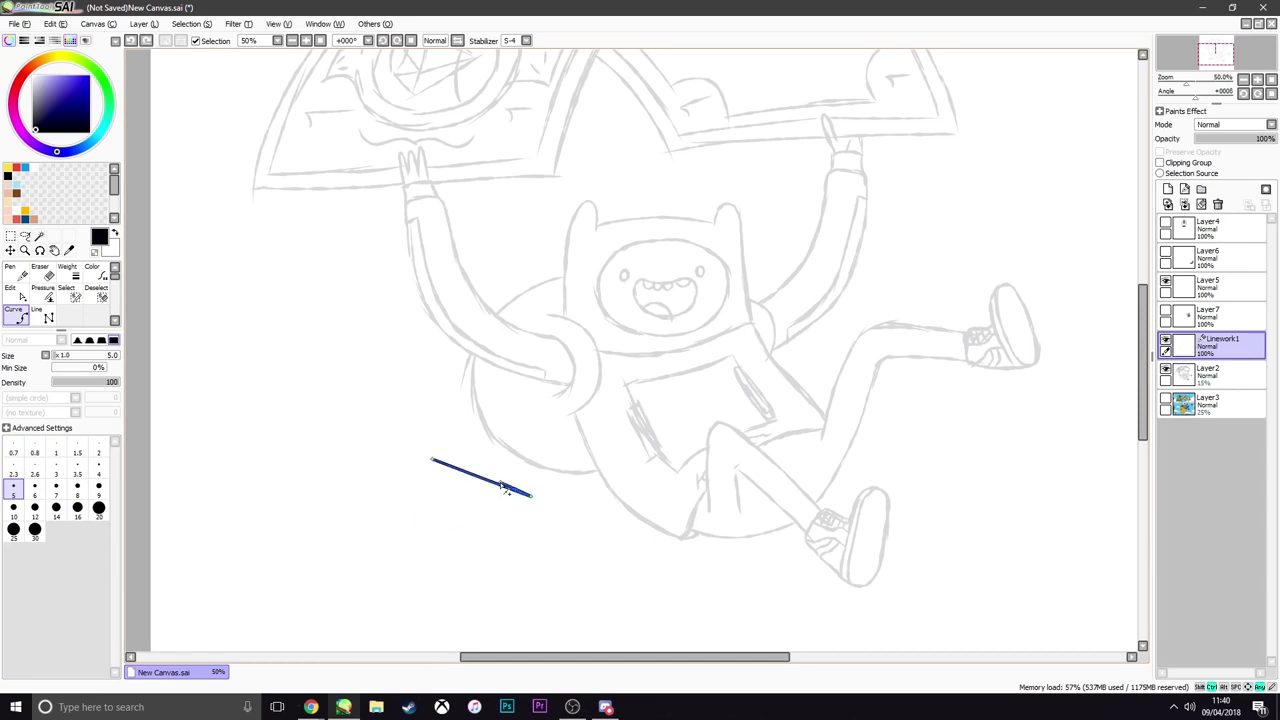
{"action": "scroll", "coordinate": [664, 418], "scroll_direction": "down", "scroll_amount": 3}
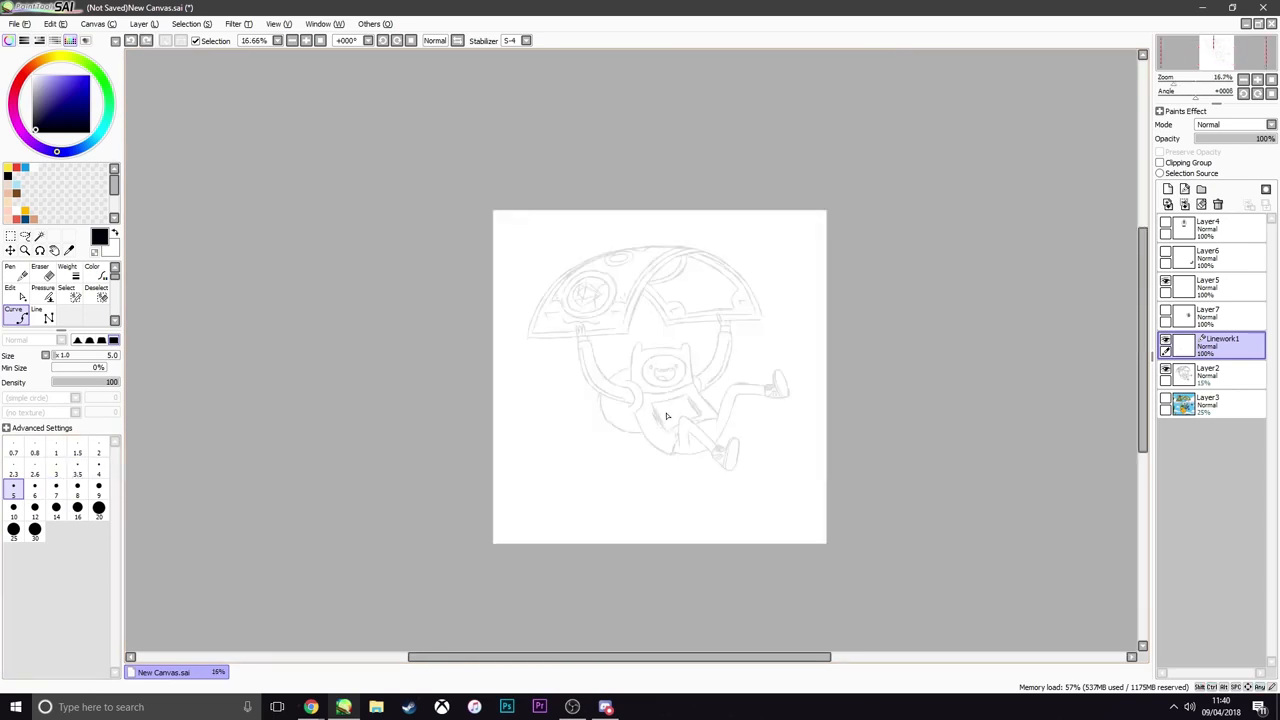
{"action": "scroll", "coordinate": [766, 440], "scroll_direction": "up", "scroll_amount": 2}
{"action": "scroll", "coordinate": [754, 459], "scroll_direction": "down", "scroll_amount": 3}
{"action": "scroll", "coordinate": [740, 471], "scroll_direction": "up", "scroll_amount": 4}
{"action": "scroll", "coordinate": [740, 471], "scroll_direction": "down", "scroll_amount": 3}
{"action": "scroll", "coordinate": [731, 457], "scroll_direction": "up", "scroll_amount": 3}
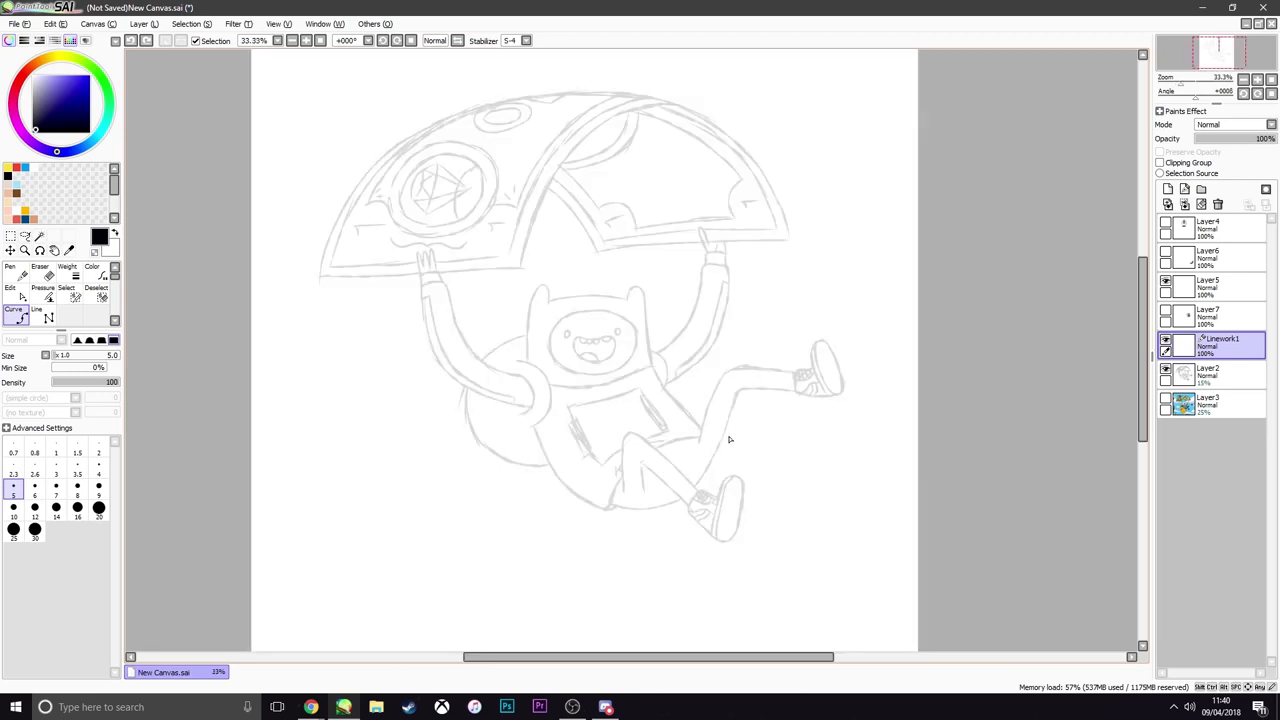
{"action": "scroll", "coordinate": [729, 437], "scroll_direction": "down", "scroll_amount": 2}
{"action": "scroll", "coordinate": [694, 451], "scroll_direction": "up", "scroll_amount": 1}
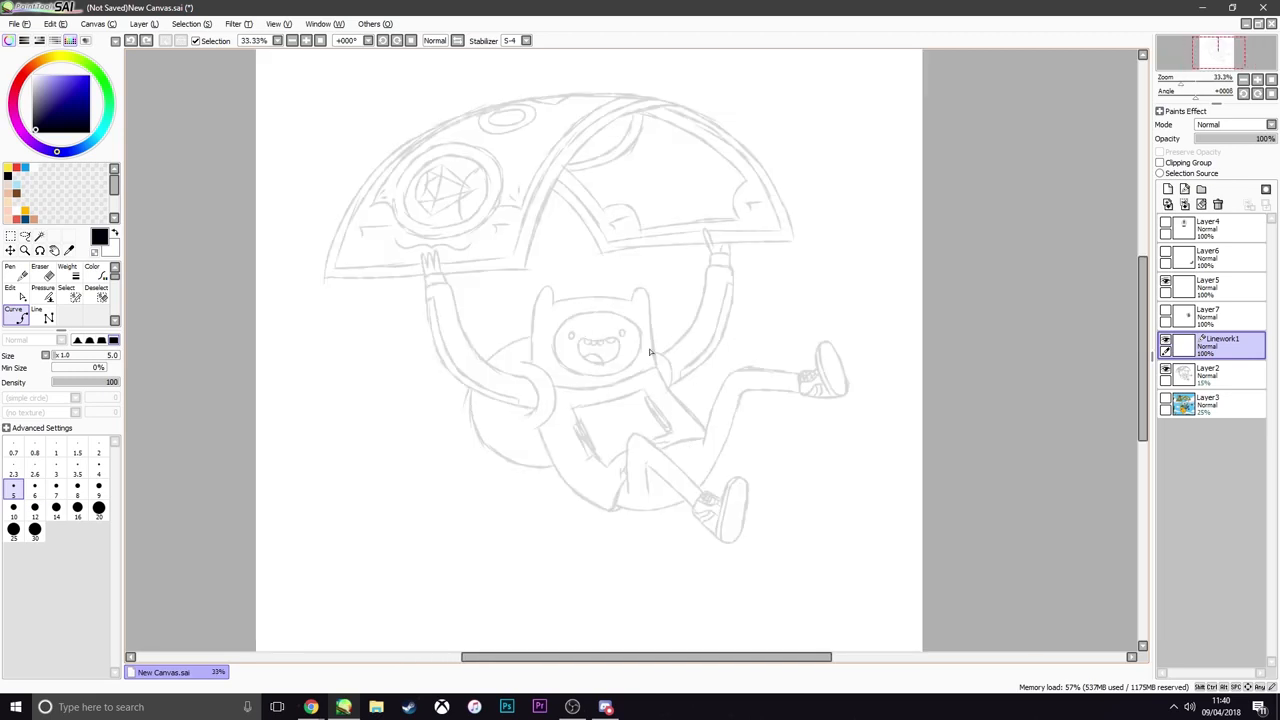
{"action": "scroll", "coordinate": [715, 352], "scroll_direction": "down", "scroll_amount": 2}
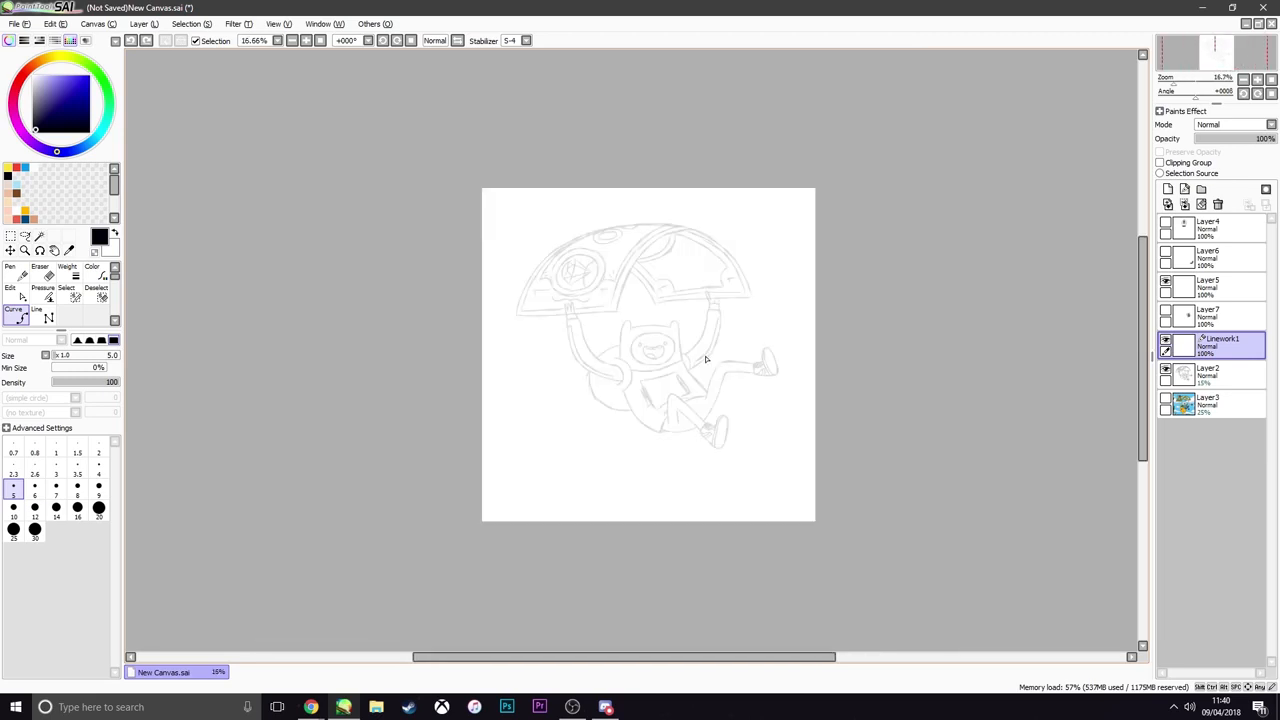
{"action": "scroll", "coordinate": [732, 395], "scroll_direction": "up", "scroll_amount": 3}
{"action": "scroll", "coordinate": [742, 386], "scroll_direction": "down", "scroll_amount": 4}
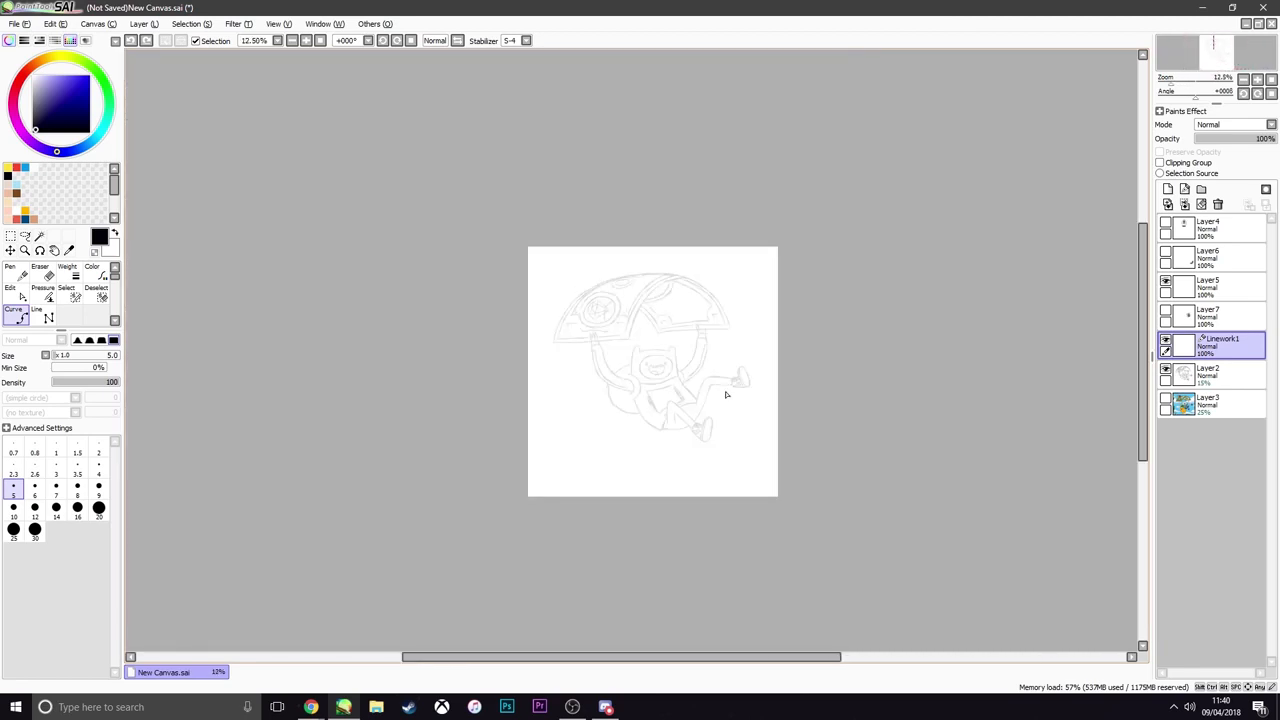
{"action": "scroll", "coordinate": [723, 394], "scroll_direction": "up", "scroll_amount": 2}
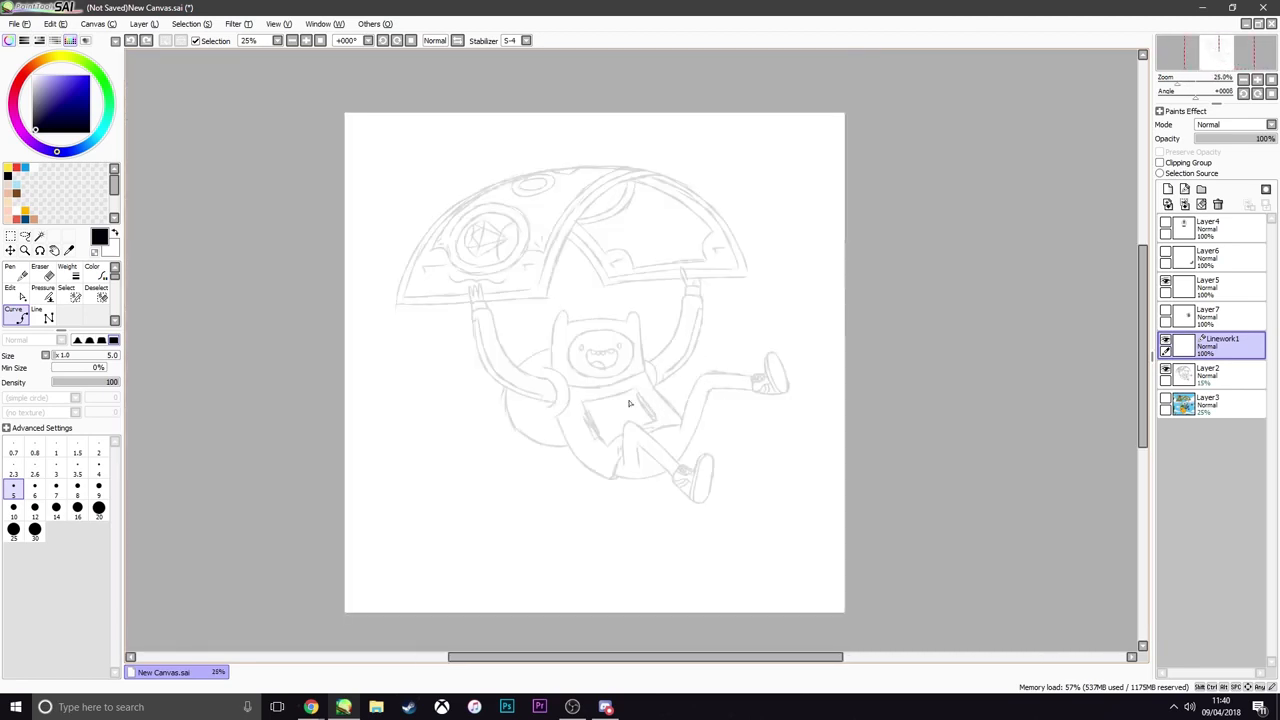
{"action": "scroll", "coordinate": [651, 443], "scroll_direction": "up", "scroll_amount": 5}
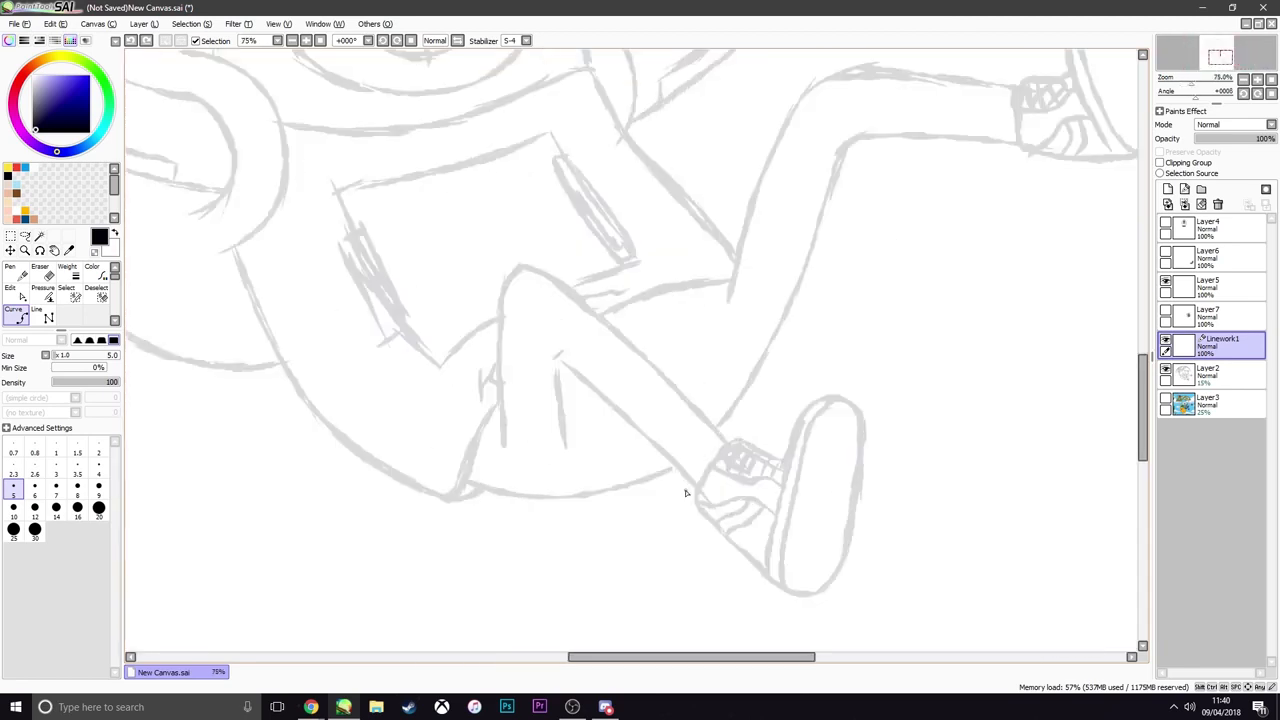
{"action": "mouse_move", "coordinate": [703, 491]}
{"action": "left_mouse_down"}
{"action": "mouse_move", "coordinate": [529, 343]}
{"action": "mouse_move", "coordinate": [549, 347]}
{"action": "left_mouse_up"}
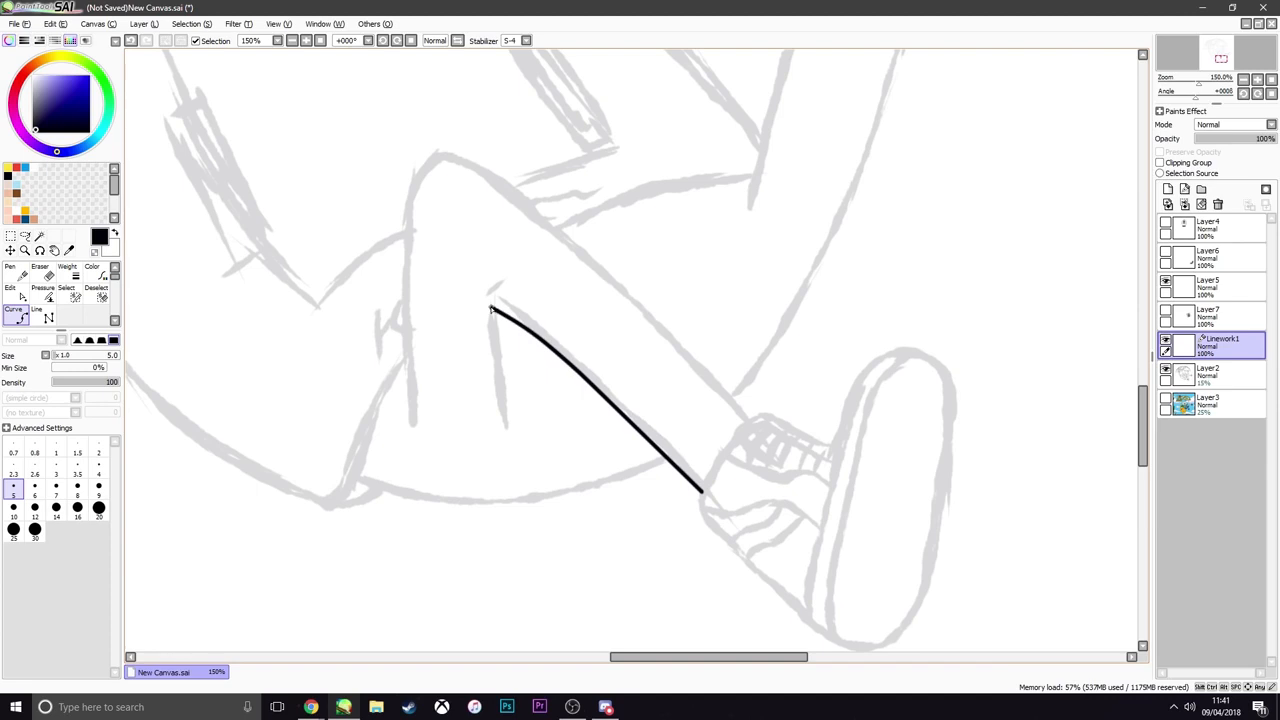
{"action": "left_click", "coordinate": [490, 309]}
{"action": "scroll", "coordinate": [514, 401], "scroll_direction": "up", "scroll_amount": 1}
{"action": "scroll", "coordinate": [518, 401], "scroll_direction": "down", "scroll_amount": 4}
{"action": "key", "text": "Return"}
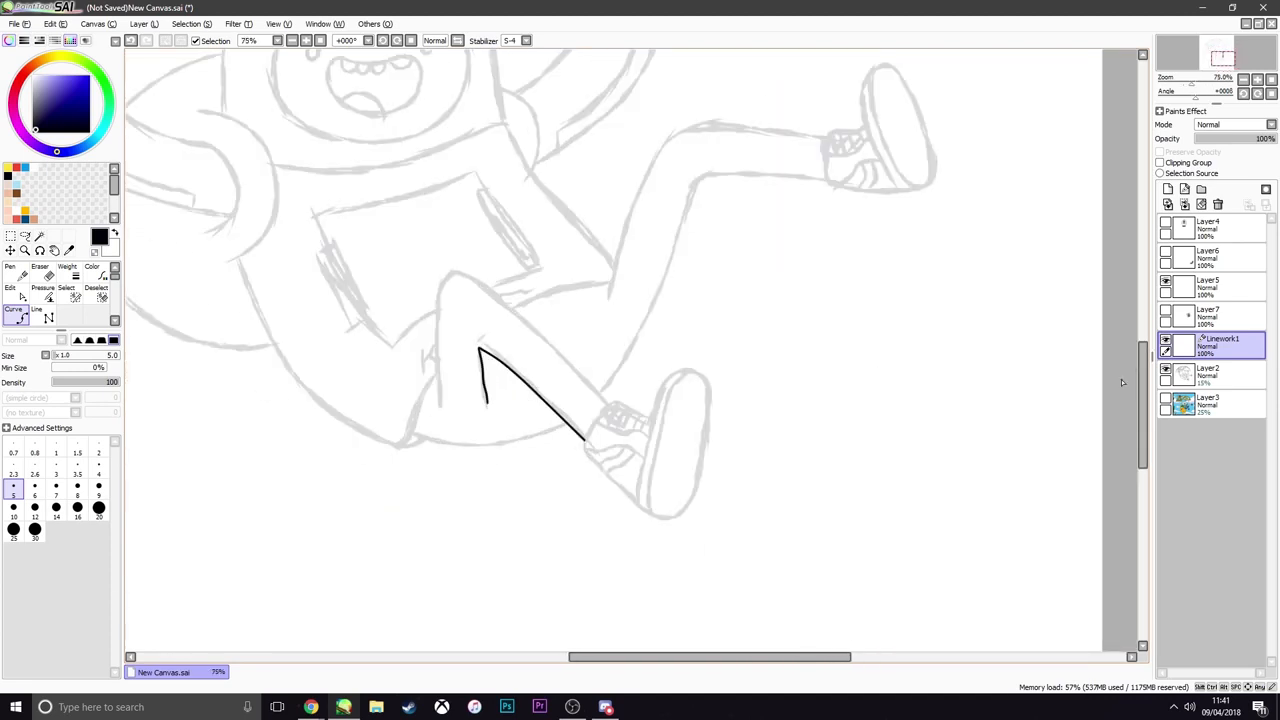
{"action": "left_click", "coordinate": [1165, 370]}
{"action": "left_click", "coordinate": [1165, 370]}
{"action": "scroll", "coordinate": [540, 398], "scroll_direction": "up", "scroll_amount": 2}
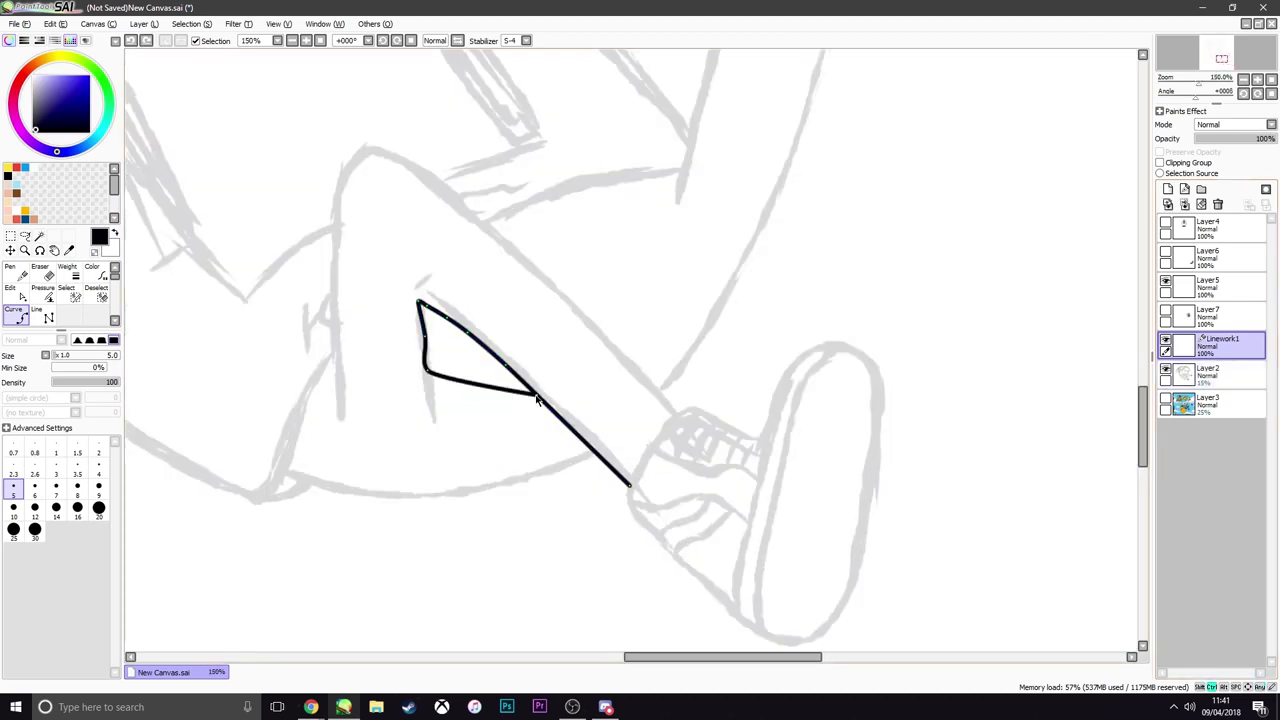
{"action": "key", "text": "ctrl+z"}
{"action": "key", "text": "ctrl+z"}
{"action": "key", "text": "ctrl+z"}
{"action": "key", "text": "ctrl+z"}
{"action": "key", "text": "ctrl+z"}
{"action": "key", "text": "ctrl+z"}
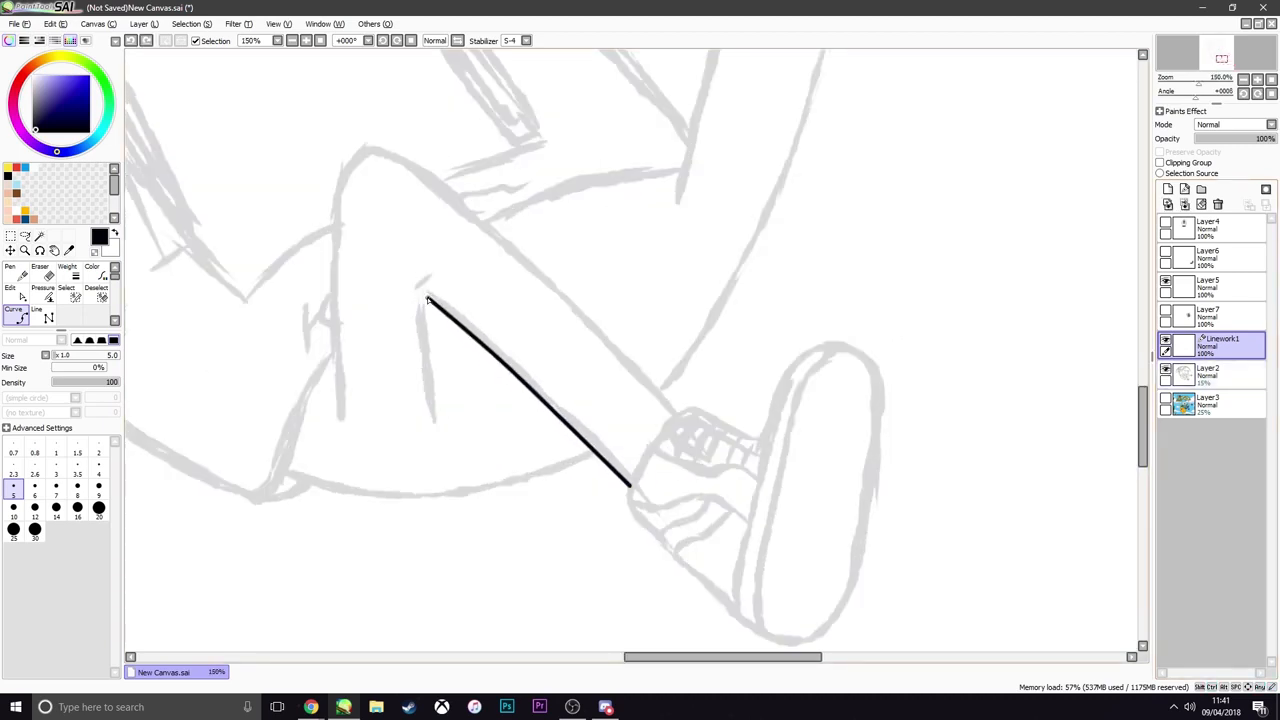
Trace the front leg's underside, short inner crease and upper outline around the bent knee
{"action": "left_click", "coordinate": [421, 294]}
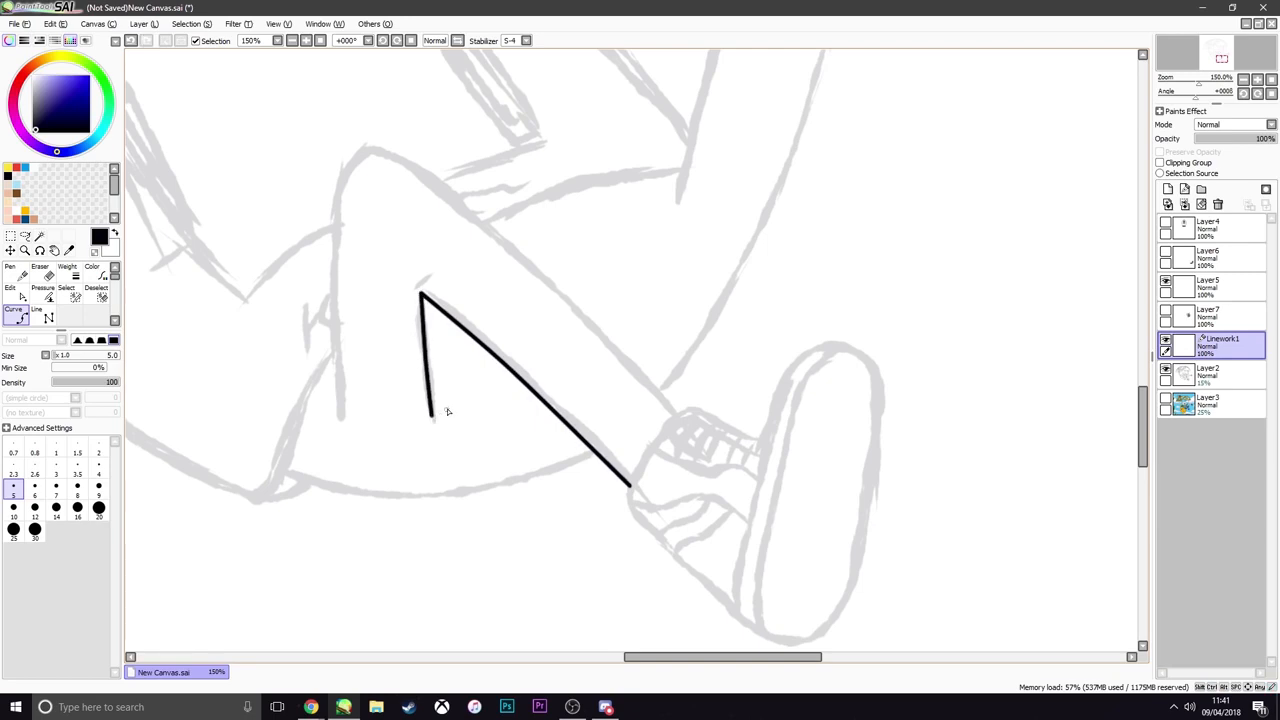
{"action": "scroll", "coordinate": [450, 410], "scroll_direction": "down", "scroll_amount": 2}
{"action": "scroll", "coordinate": [484, 409], "scroll_direction": "down", "scroll_amount": 3}
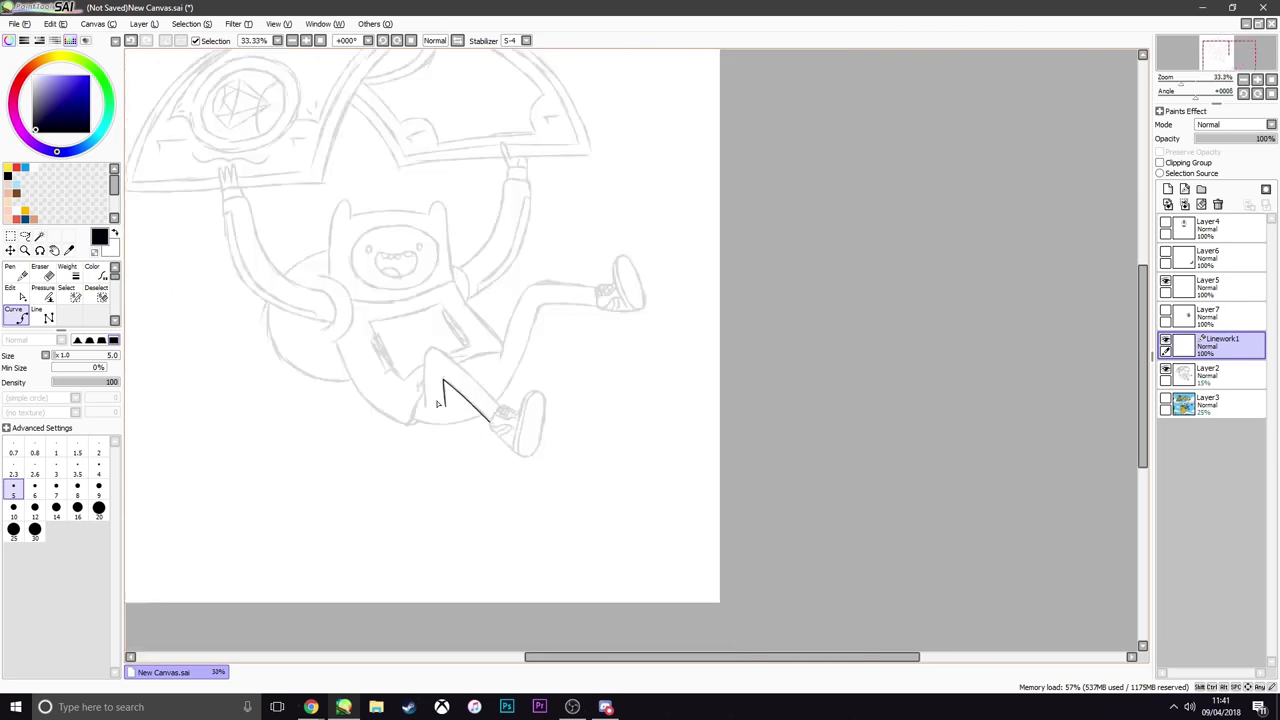
{"action": "scroll", "coordinate": [418, 402], "scroll_direction": "up", "scroll_amount": 1}
{"action": "scroll", "coordinate": [421, 402], "scroll_direction": "up", "scroll_amount": 2}
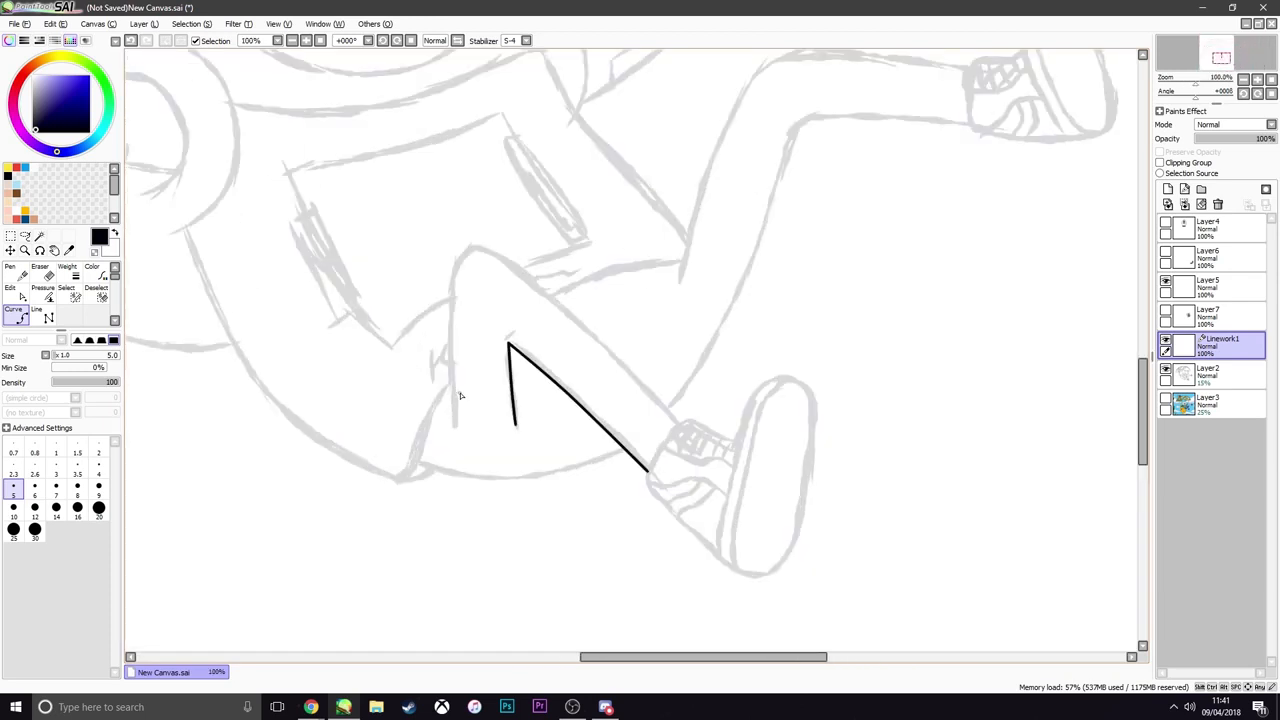
{"action": "scroll", "coordinate": [509, 377], "scroll_direction": "down", "scroll_amount": 5}
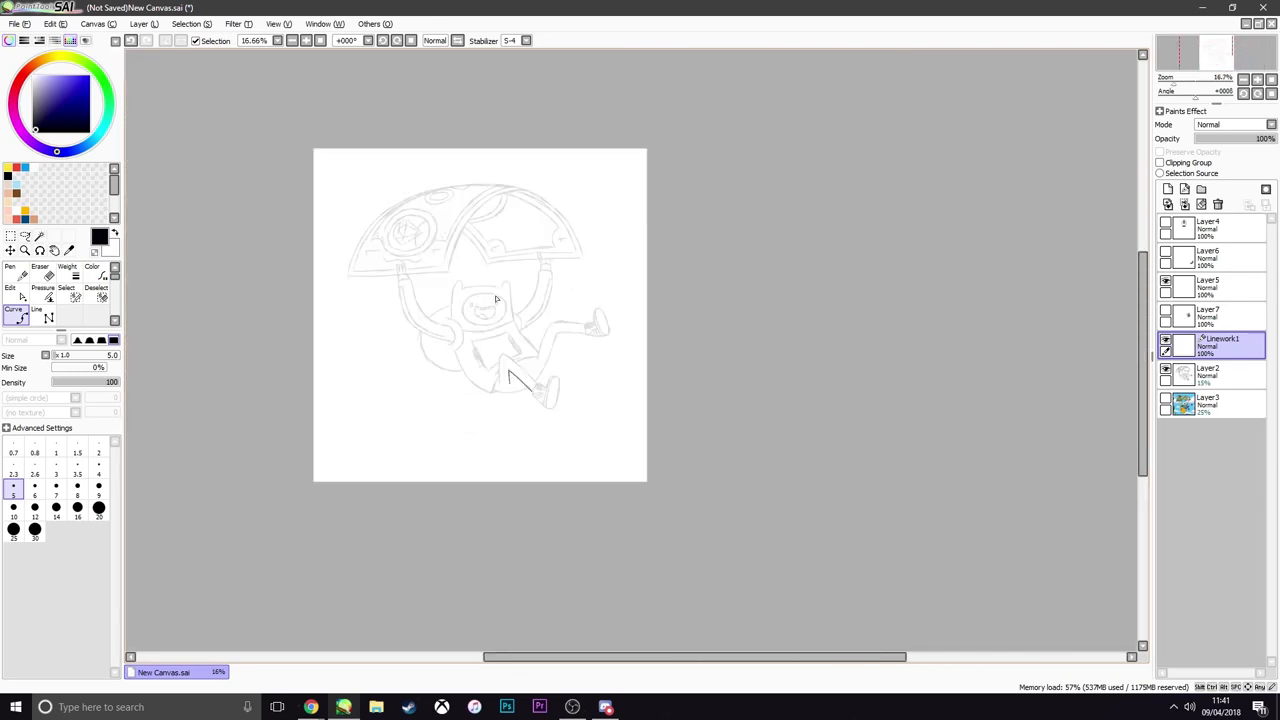
{"action": "scroll", "coordinate": [512, 351], "scroll_direction": "up", "scroll_amount": 3}
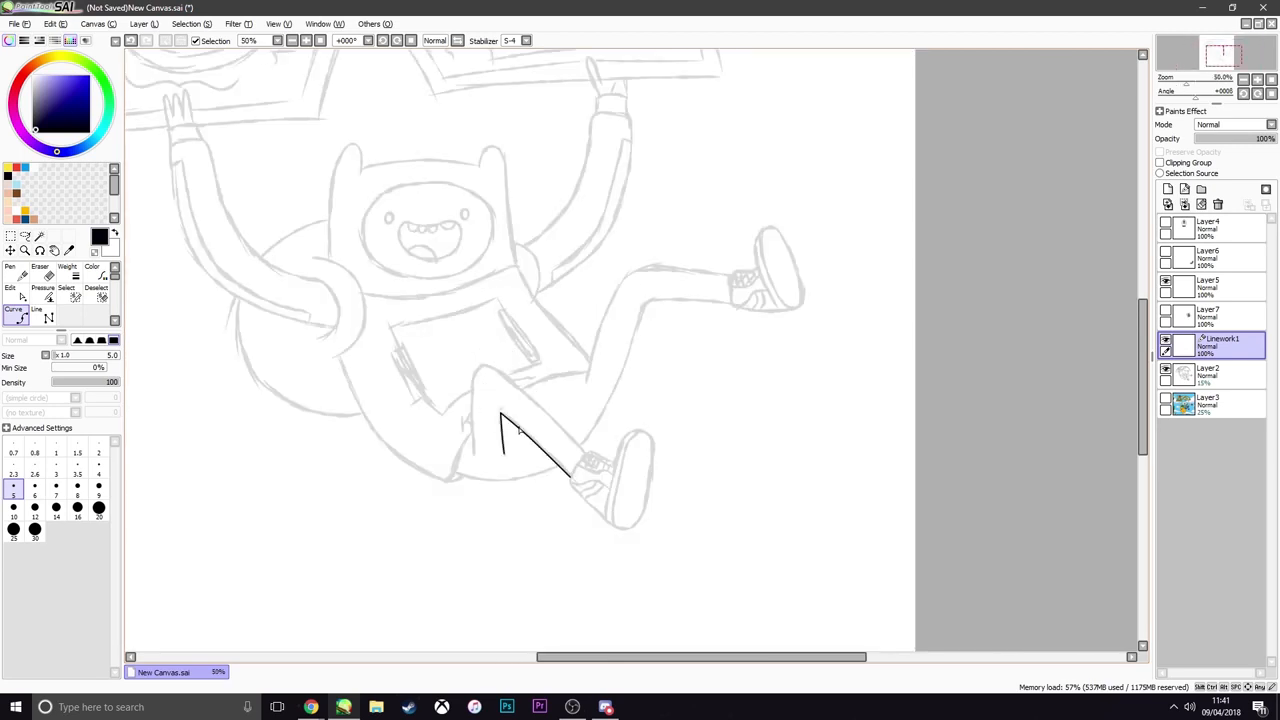
{"action": "scroll", "coordinate": [480, 442], "scroll_direction": "up", "scroll_amount": 3}
{"action": "left_click", "coordinate": [543, 354]}
{"action": "double_click", "coordinate": [551, 474]}
{"action": "left_click", "coordinate": [460, 474]}
Trace the front shoe's outline from the ankle, along the toe side and around the sole back to the collar
{"action": "scroll", "coordinate": [623, 303], "scroll_direction": "up", "scroll_amount": 1}
{"action": "double_click", "coordinate": [769, 364]}
{"action": "left_click", "coordinate": [793, 356]}
{"action": "left_click", "coordinate": [880, 615]}
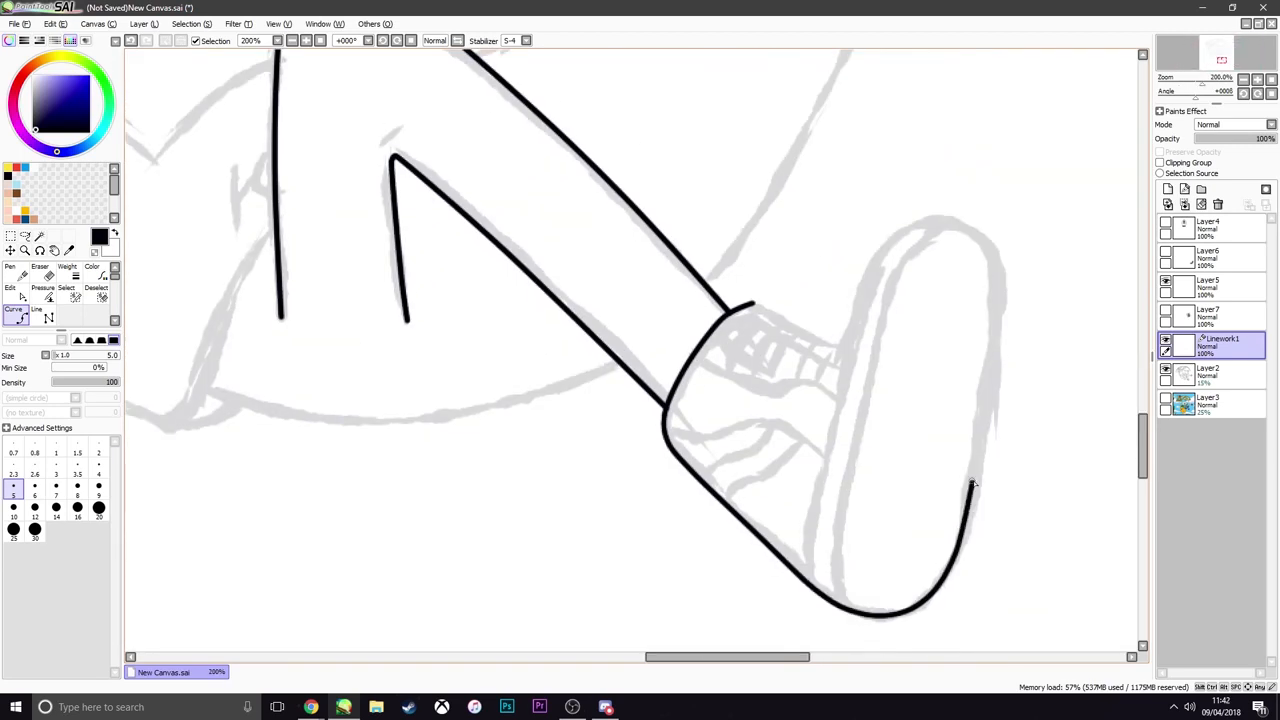
{"action": "left_click", "coordinate": [1000, 285]}
{"action": "left_click", "coordinate": [838, 344]}
{"action": "double_click", "coordinate": [753, 303]}
Trace the two long curves marking the sole's edge on the front shoe
{"action": "left_click", "coordinate": [960, 227]}
{"action": "double_click", "coordinate": [838, 605]}
{"action": "left_click", "coordinate": [803, 579]}
{"action": "key", "text": "ctrl+z"}
{"action": "left_click", "coordinate": [839, 345]}
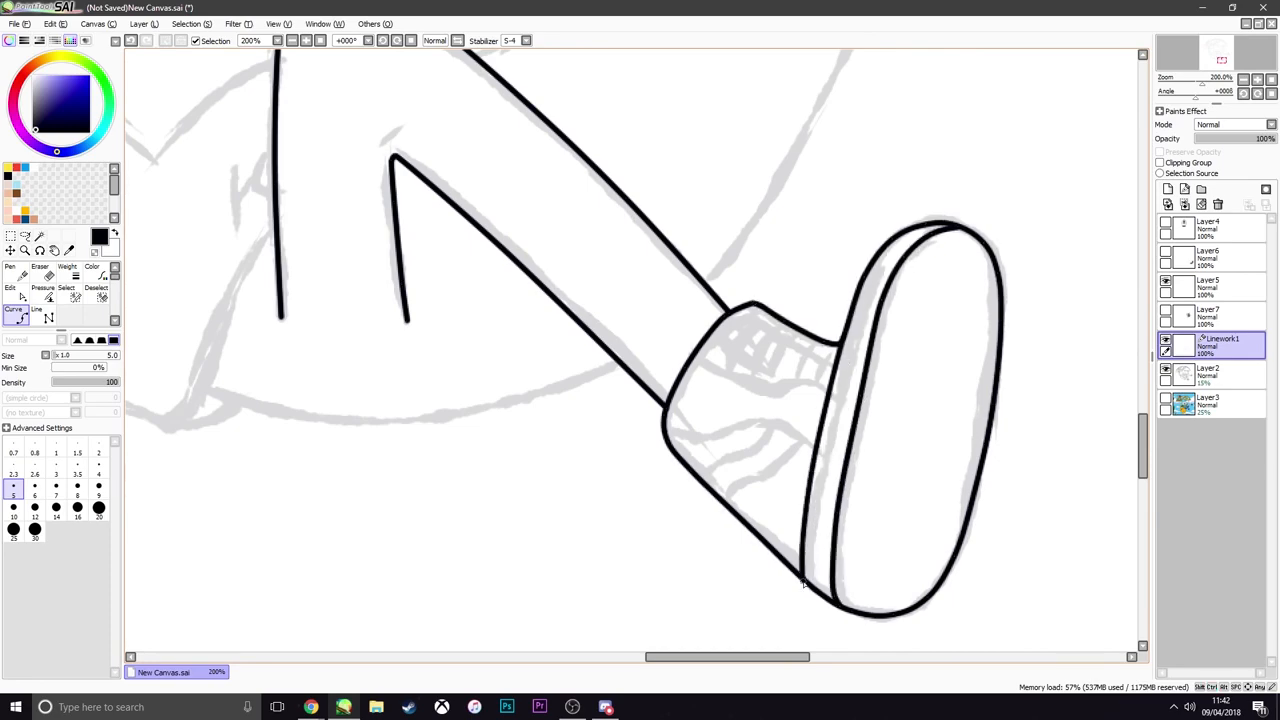
Trace the curved seam below the laces across the front shoe, redoing the first attempt
{"action": "scroll", "coordinate": [916, 372], "scroll_direction": "down", "scroll_amount": 5}
{"action": "scroll", "coordinate": [896, 377], "scroll_direction": "up", "scroll_amount": 6}
{"action": "left_click", "coordinate": [770, 306]}
{"action": "key", "text": "ctrl+z"}
{"action": "double_click", "coordinate": [960, 361]}
Trace the curve of the seat beneath the front leg and the underside of the raised back leg to its shoe
{"action": "scroll", "coordinate": [907, 326], "scroll_direction": "down", "scroll_amount": 2}
{"action": "left_click", "coordinate": [466, 347]}
{"action": "left_click", "coordinate": [778, 327]}
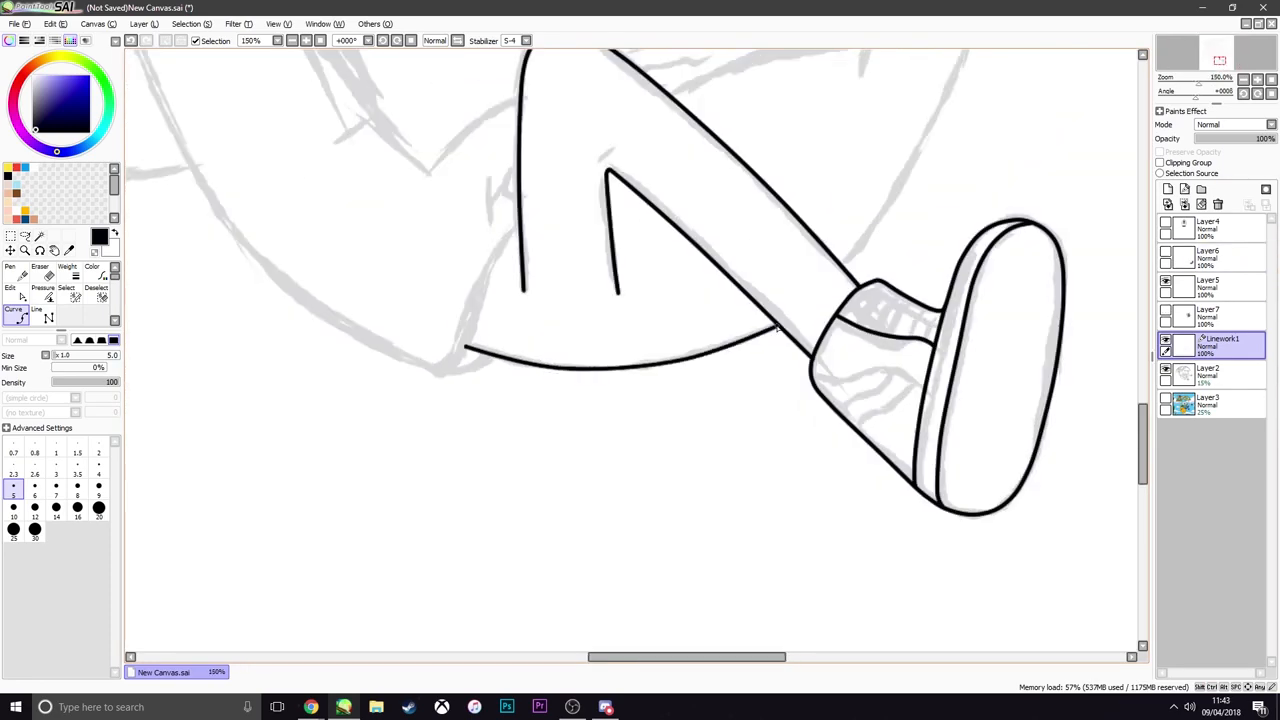
{"action": "scroll", "coordinate": [745, 325], "scroll_direction": "down", "scroll_amount": 3}
{"action": "left_click", "coordinate": [771, 310]}
{"action": "scroll", "coordinate": [837, 140], "scroll_direction": "up", "scroll_amount": 4}
{"action": "left_click", "coordinate": [820, 286]}
{"action": "left_click", "coordinate": [866, 258]}
{"action": "double_click", "coordinate": [1086, 254]}
Trace the upper edge of the raised back leg from the hem over the knee to the ankle
{"action": "scroll", "coordinate": [800, 261], "scroll_direction": "down", "scroll_amount": 4}
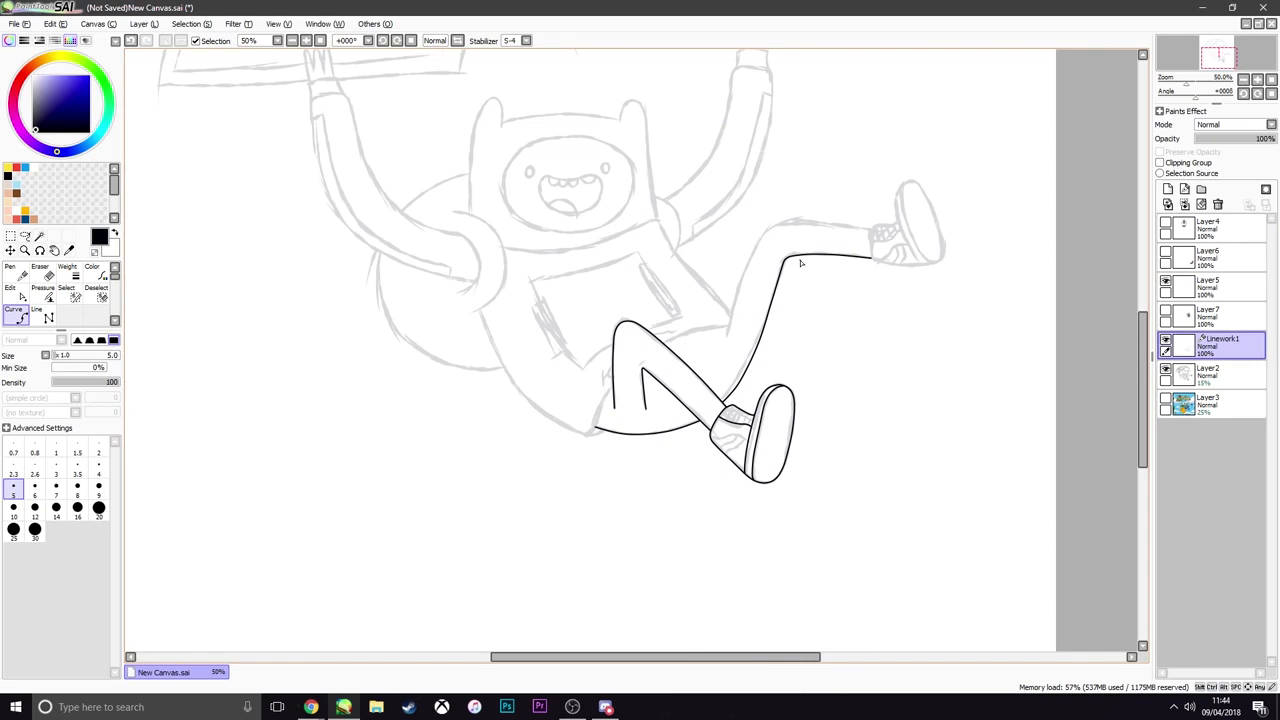
{"action": "scroll", "coordinate": [743, 336], "scroll_direction": "up", "scroll_amount": 2}
{"action": "left_click", "coordinate": [709, 329]}
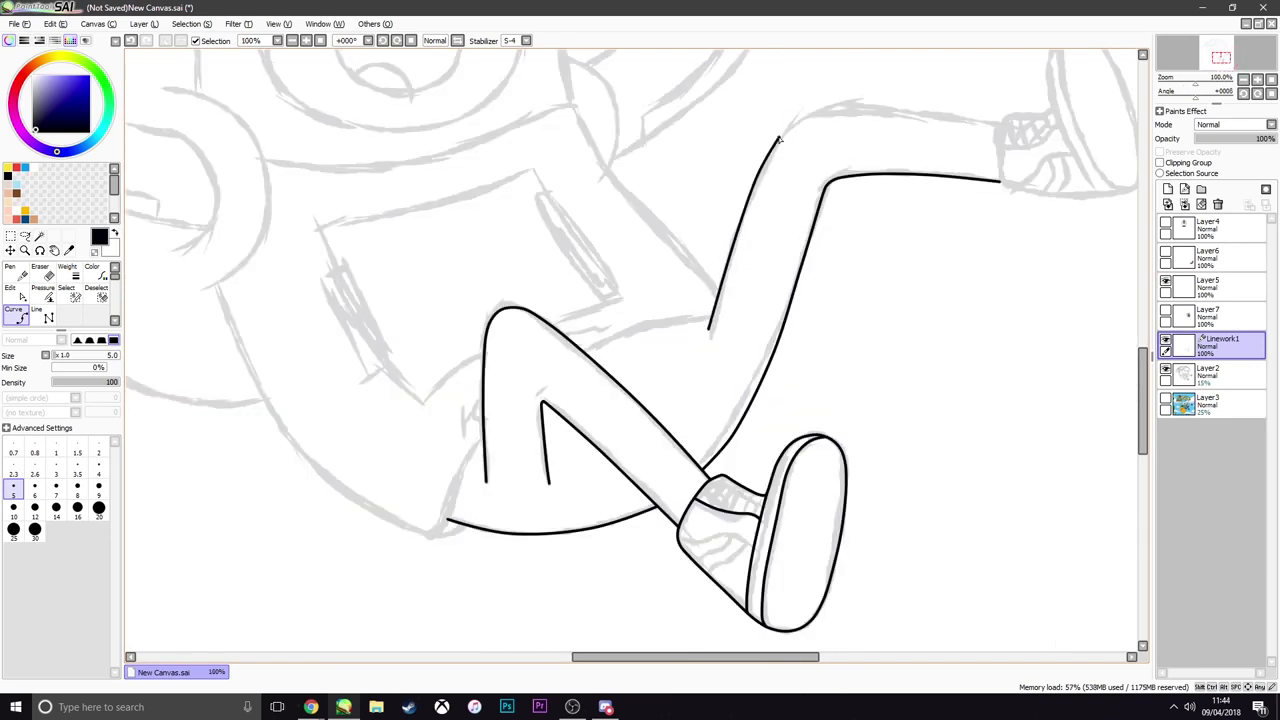
{"action": "double_click", "coordinate": [997, 126]}
Trace the outline of the back leg's shoe as one closed curve
{"action": "scroll", "coordinate": [934, 190], "scroll_direction": "up", "scroll_amount": 3}
{"action": "left_click", "coordinate": [931, 417]}
{"action": "left_click", "coordinate": [742, 318]}
{"action": "left_click", "coordinate": [866, 167]}
{"action": "left_click", "coordinate": [957, 388]}
{"action": "double_click", "coordinate": [931, 417]}
Trace the two curves marking the sole's edge on the back leg's shoe
{"action": "scroll", "coordinate": [909, 390], "scroll_direction": "up", "scroll_amount": 1}
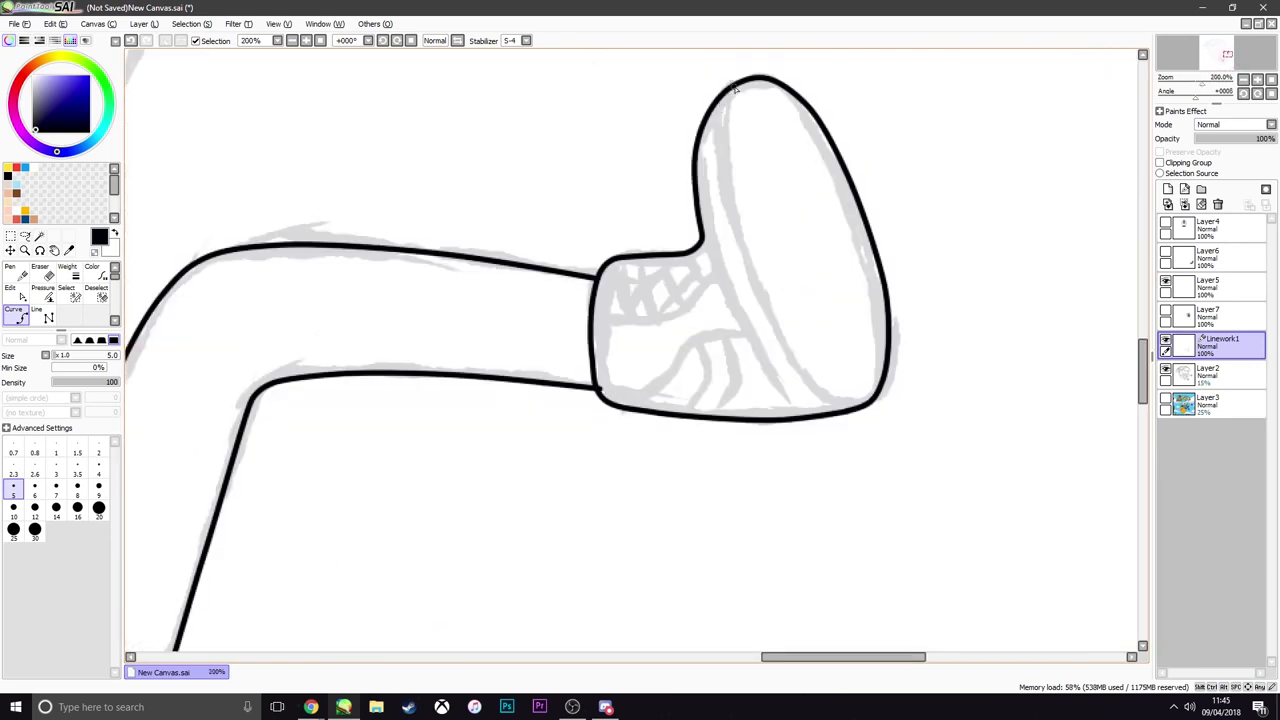
{"action": "left_click", "coordinate": [739, 82]}
{"action": "double_click", "coordinate": [843, 411]}
{"action": "left_click", "coordinate": [702, 237]}
{"action": "double_click", "coordinate": [795, 416]}
Trace the lace seam and the first side stripe curve on the back leg's shoe
{"action": "scroll", "coordinate": [724, 350], "scroll_direction": "up", "scroll_amount": 1}
{"action": "left_click", "coordinate": [709, 245]}
{"action": "scroll", "coordinate": [680, 335], "scroll_direction": "up", "scroll_amount": 3}
{"action": "left_click", "coordinate": [720, 300]}
{"action": "double_click", "coordinate": [689, 458]}
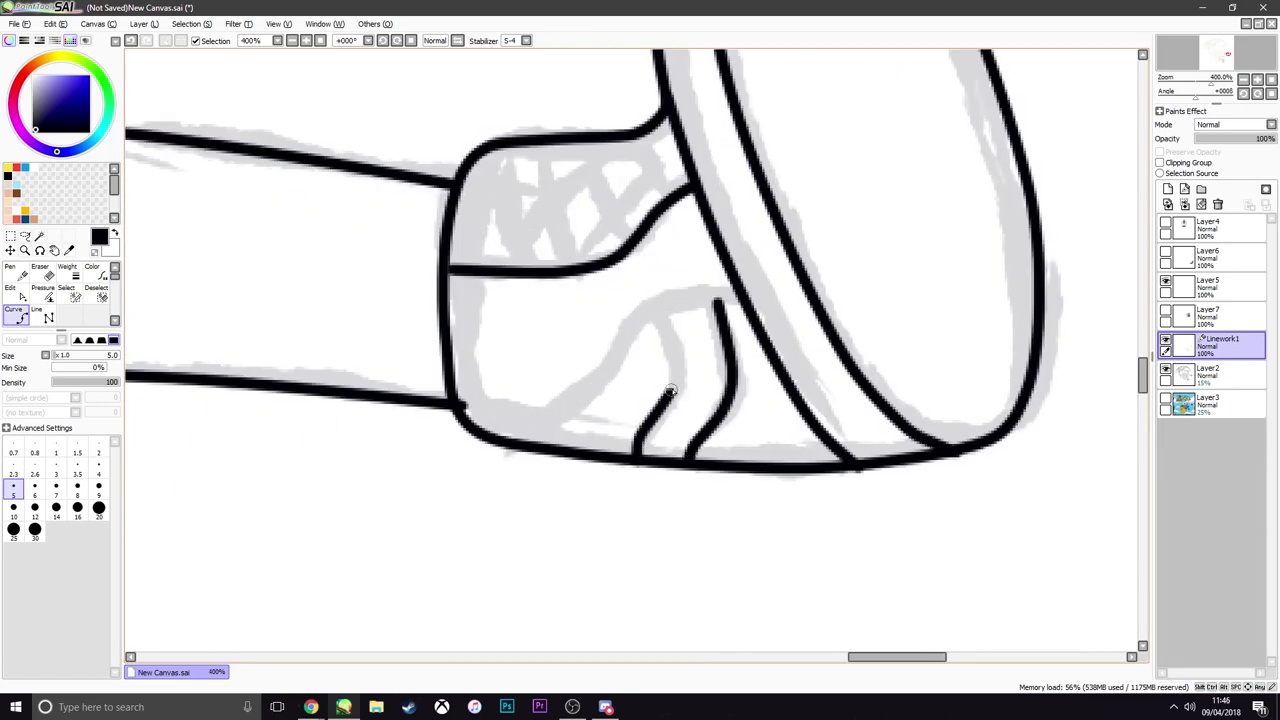
Finish the side stripes on both shoes and compare the linework with the Layer2 sketch hidden and shown
{"action": "key", "text": "End"}
{"action": "key", "text": "End"}
{"action": "key", "text": "End"}
{"action": "left_click", "coordinate": [472, 398]}
{"action": "double_click", "coordinate": [568, 330]}
{"action": "scroll", "coordinate": [540, 340], "scroll_direction": "down", "scroll_amount": 1}
{"action": "left_click", "coordinate": [1166, 369]}
{"action": "left_click", "coordinate": [1166, 369]}
Trace the sweatshirt's hem between the legs, its bottom corner and its long left edge up towards the sleeve
{"action": "scroll", "coordinate": [562, 246], "scroll_direction": "down", "scroll_amount": 1}
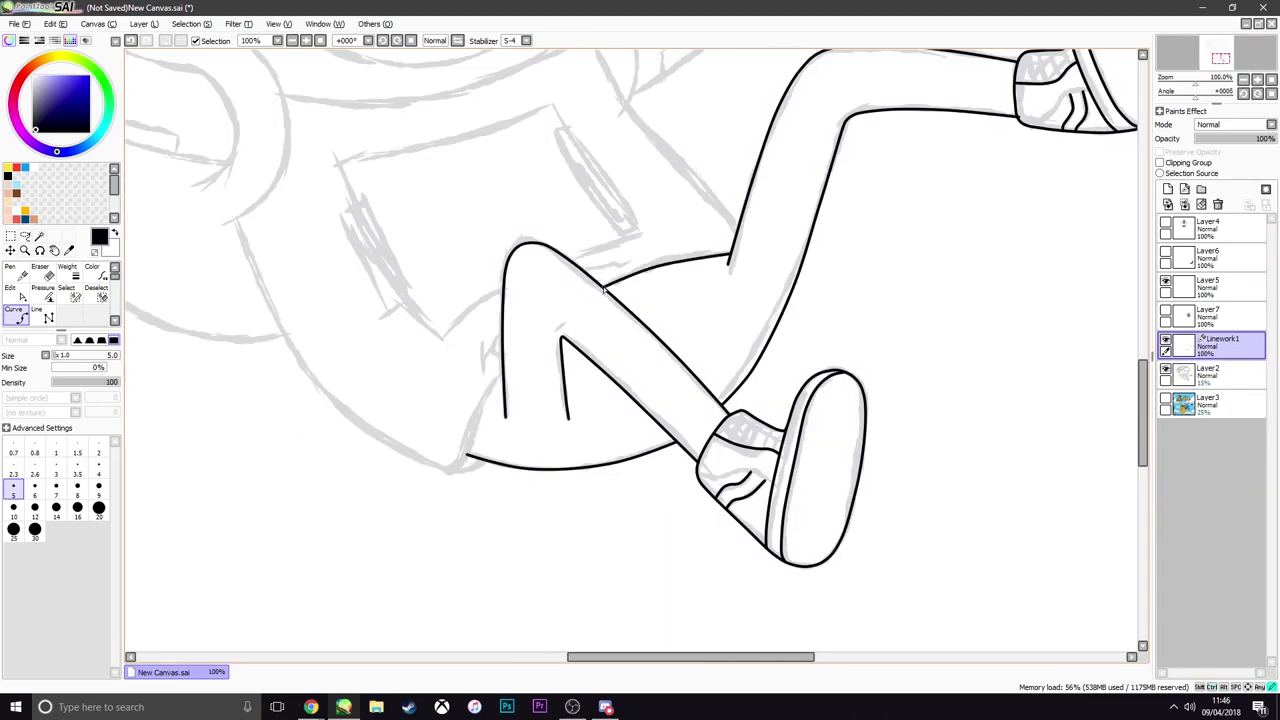
{"action": "left_click", "coordinate": [501, 374]}
{"action": "left_click", "coordinate": [448, 475]}
{"action": "left_click", "coordinate": [257, 282]}
Trace the sweatshirt's right edge from the back leg up to the shoulder and along the neckline
{"action": "scroll", "coordinate": [430, 445], "scroll_direction": "up", "scroll_amount": 1}
{"action": "scroll", "coordinate": [523, 487], "scroll_direction": "down", "scroll_amount": 1}
{"action": "left_click", "coordinate": [638, 371]}
{"action": "left_click", "coordinate": [529, 244]}
{"action": "left_click", "coordinate": [494, 181]}
{"action": "double_click", "coordinate": [187, 237]}
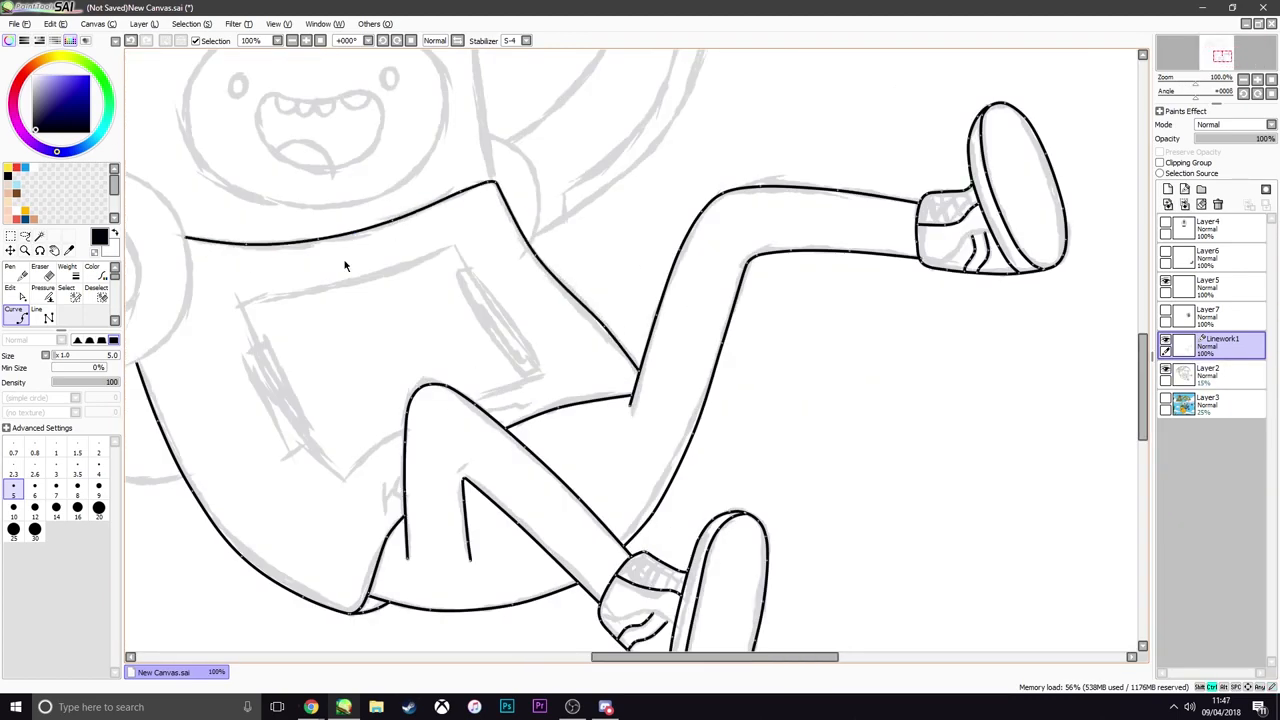
Trace the curved strap around the left shoulder and the full raised sleeve of the figure's left-hand arm
{"action": "scroll", "coordinate": [346, 266], "scroll_direction": "down", "scroll_amount": 1}
{"action": "left_click", "coordinate": [254, 155]}
{"action": "double_click", "coordinate": [277, 305]}
{"action": "left_click", "coordinate": [232, 318]}
{"action": "left_click", "coordinate": [340, 344]}
{"action": "left_click", "coordinate": [264, 178]}
{"action": "left_click", "coordinate": [207, 172]}
{"action": "left_click", "coordinate": [266, 374]}
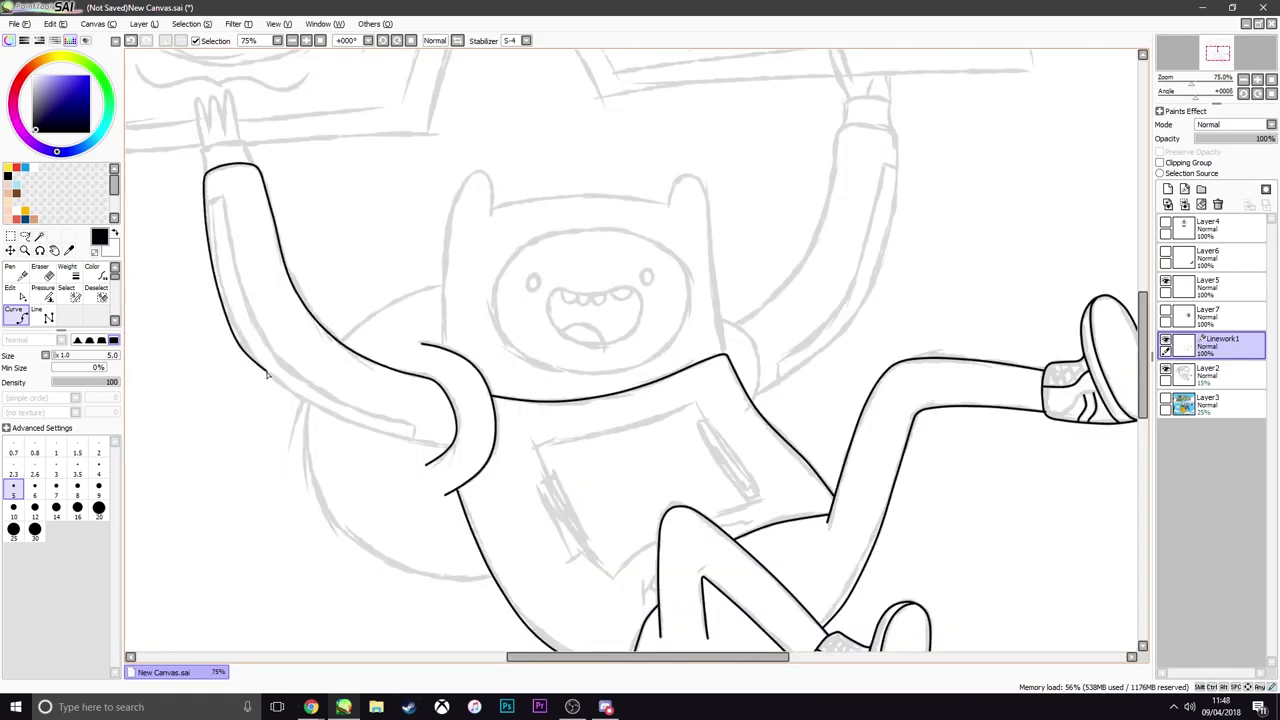
{"action": "double_click", "coordinate": [428, 447]}
Trace the wrist above the left sleeve, and the raised right sleeve with its curved shoulder strap
{"action": "scroll", "coordinate": [506, 518], "scroll_direction": "up", "scroll_amount": 1}
{"action": "left_click", "coordinate": [257, 160]}
{"action": "double_click", "coordinate": [404, 205]}
{"action": "scroll", "coordinate": [356, 447], "scroll_direction": "down", "scroll_amount": 5}
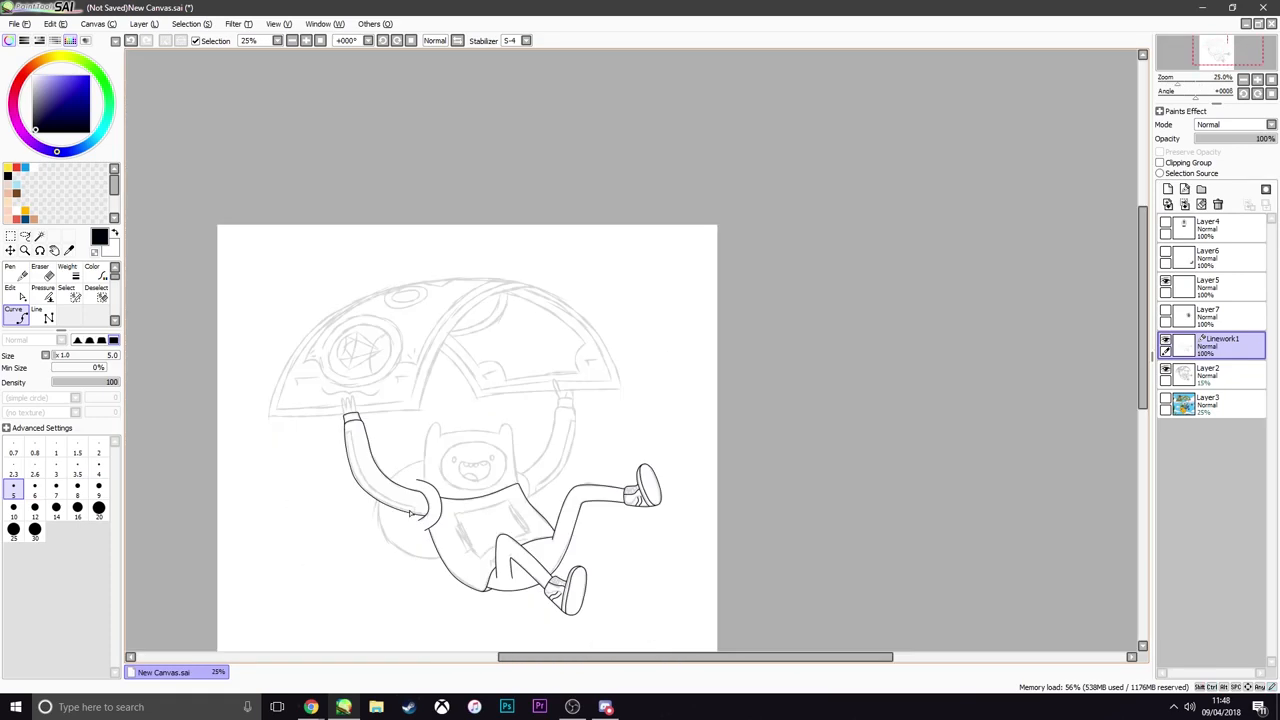
{"action": "scroll", "coordinate": [410, 513], "scroll_direction": "up", "scroll_amount": 4}
{"action": "scroll", "coordinate": [534, 484], "scroll_direction": "down", "scroll_amount": 4}
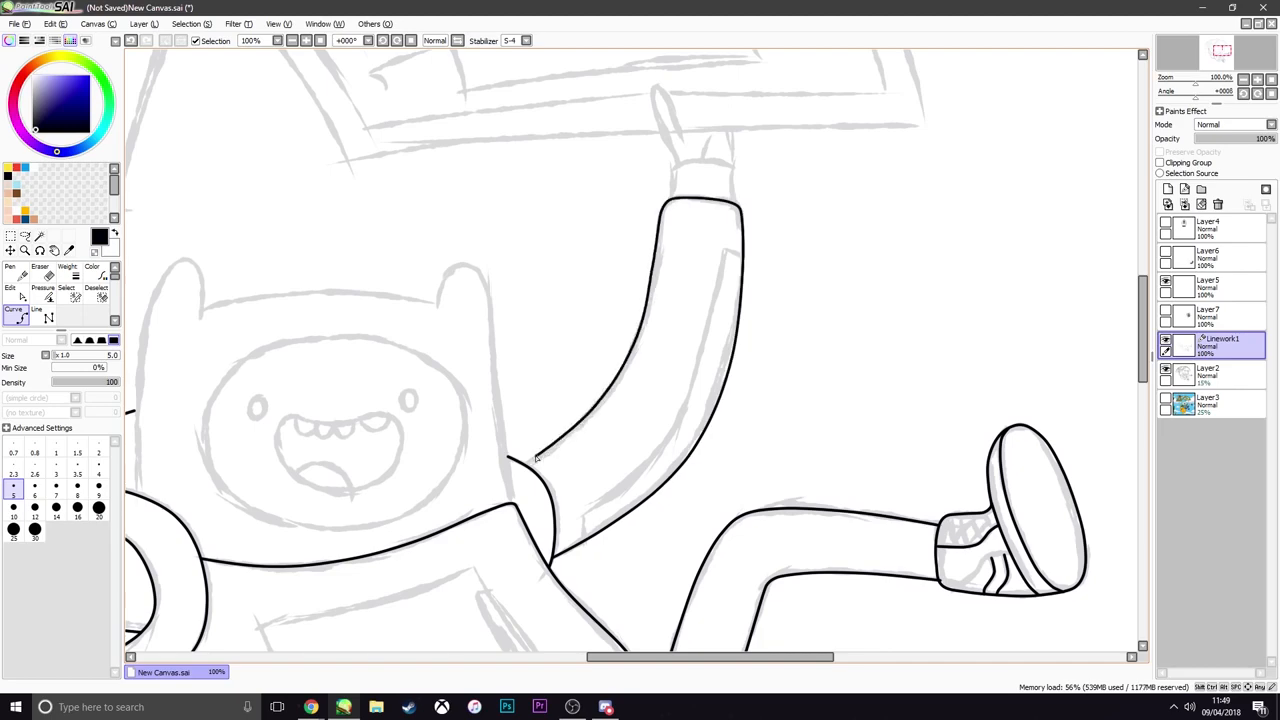
Trace Finn's hat with its two ears and the sides of the head down to the neckline
{"action": "scroll", "coordinate": [703, 185], "scroll_direction": "up", "scroll_amount": 4}
{"action": "left_click", "coordinate": [575, 118]}
{"action": "left_click", "coordinate": [828, 120]}
{"action": "scroll", "coordinate": [500, 60], "scroll_direction": "down", "scroll_amount": 8}
{"action": "scroll", "coordinate": [375, 60], "scroll_direction": "up", "scroll_amount": 6}
{"action": "left_click", "coordinate": [646, 109]}
{"action": "left_click", "coordinate": [942, 372]}
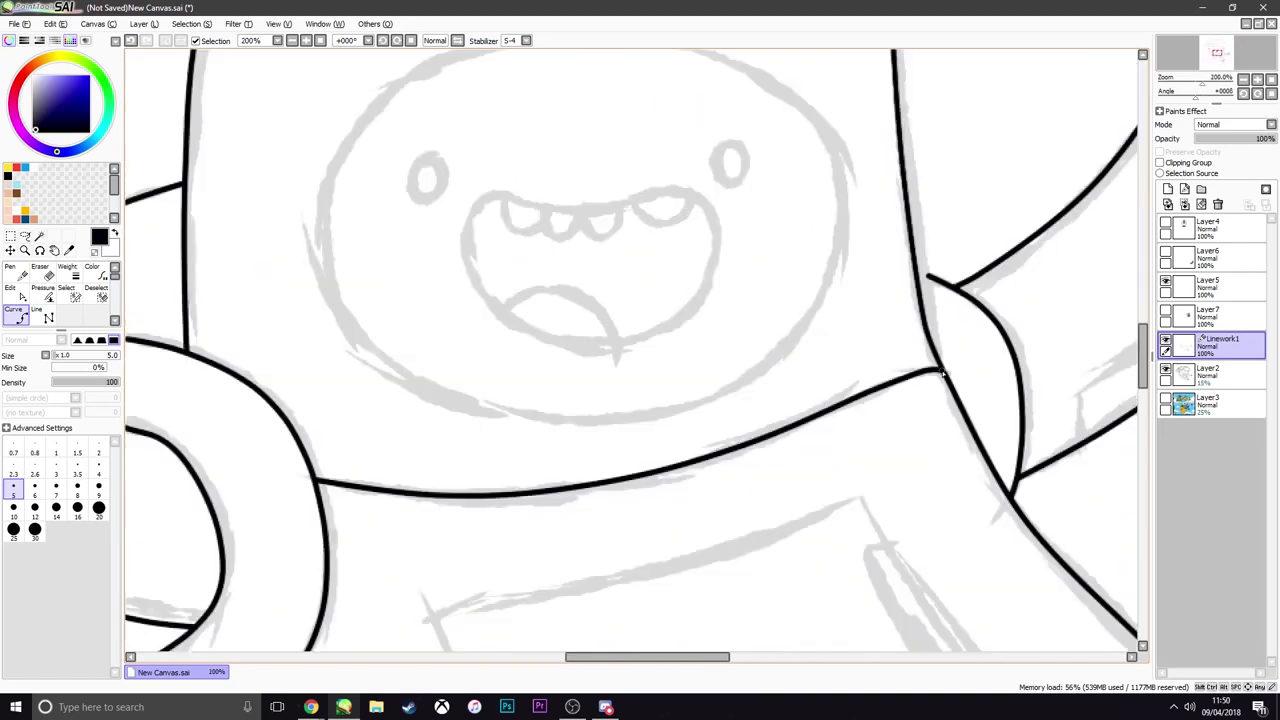
Trace the cuff and fingers of the right hand gripping the parachute's edge
{"action": "scroll", "coordinate": [942, 372], "scroll_direction": "down", "scroll_amount": 3}
{"action": "scroll", "coordinate": [710, 212], "scroll_direction": "up", "scroll_amount": 3}
{"action": "scroll", "coordinate": [706, 206], "scroll_direction": "down", "scroll_amount": 4}
{"action": "scroll", "coordinate": [460, 142], "scroll_direction": "up", "scroll_amount": 3}
{"action": "scroll", "coordinate": [682, 235], "scroll_direction": "down", "scroll_amount": 3}
{"action": "scroll", "coordinate": [790, 250], "scroll_direction": "up", "scroll_amount": 4}
{"action": "left_click", "coordinate": [806, 297]}
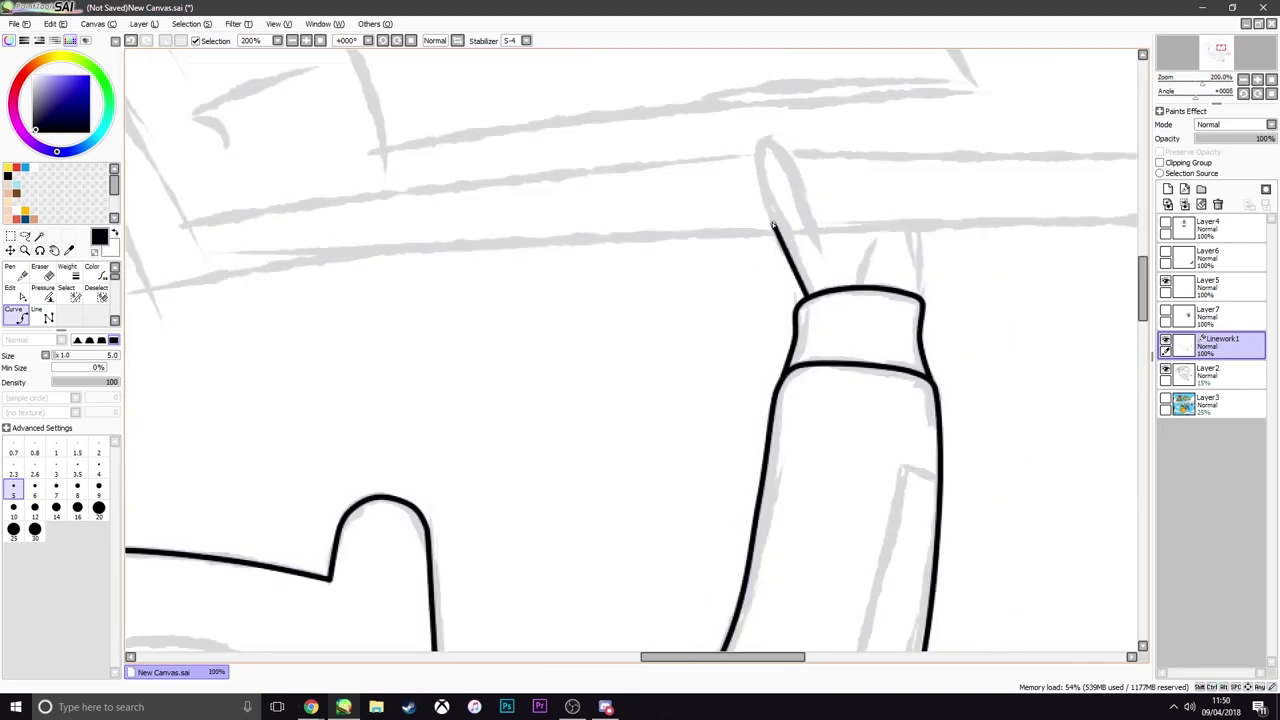
{"action": "left_click", "coordinate": [920, 232]}
Trace the oval face opening inside the hat
{"action": "scroll", "coordinate": [920, 232], "scroll_direction": "down", "scroll_amount": 3}
{"action": "left_click", "coordinate": [777, 297]}
{"action": "left_click", "coordinate": [866, 384]}
{"action": "scroll", "coordinate": [777, 300], "scroll_direction": "up", "scroll_amount": 6}
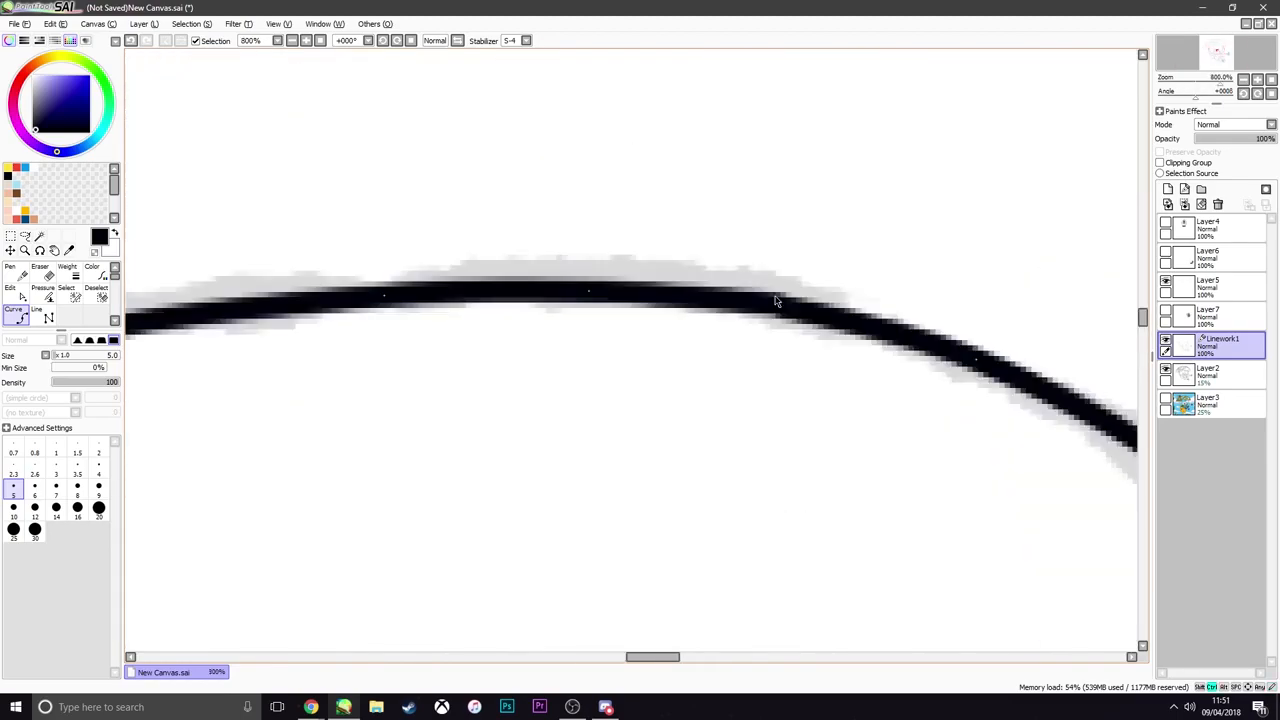
Trace the open mouth as one closed curve
{"action": "scroll", "coordinate": [777, 300], "scroll_direction": "down", "scroll_amount": 4}
{"action": "left_click", "coordinate": [661, 360]}
{"action": "left_click", "coordinate": [525, 357]}
{"action": "left_click", "coordinate": [504, 446]}
{"action": "left_click", "coordinate": [745, 440]}
{"action": "double_click", "coordinate": [661, 360]}
Trace the row of upper teeth and the tongue inside the mouth
{"action": "scroll", "coordinate": [633, 371], "scroll_direction": "up", "scroll_amount": 3}
{"action": "left_click", "coordinate": [800, 414]}
{"action": "left_click", "coordinate": [451, 440]}
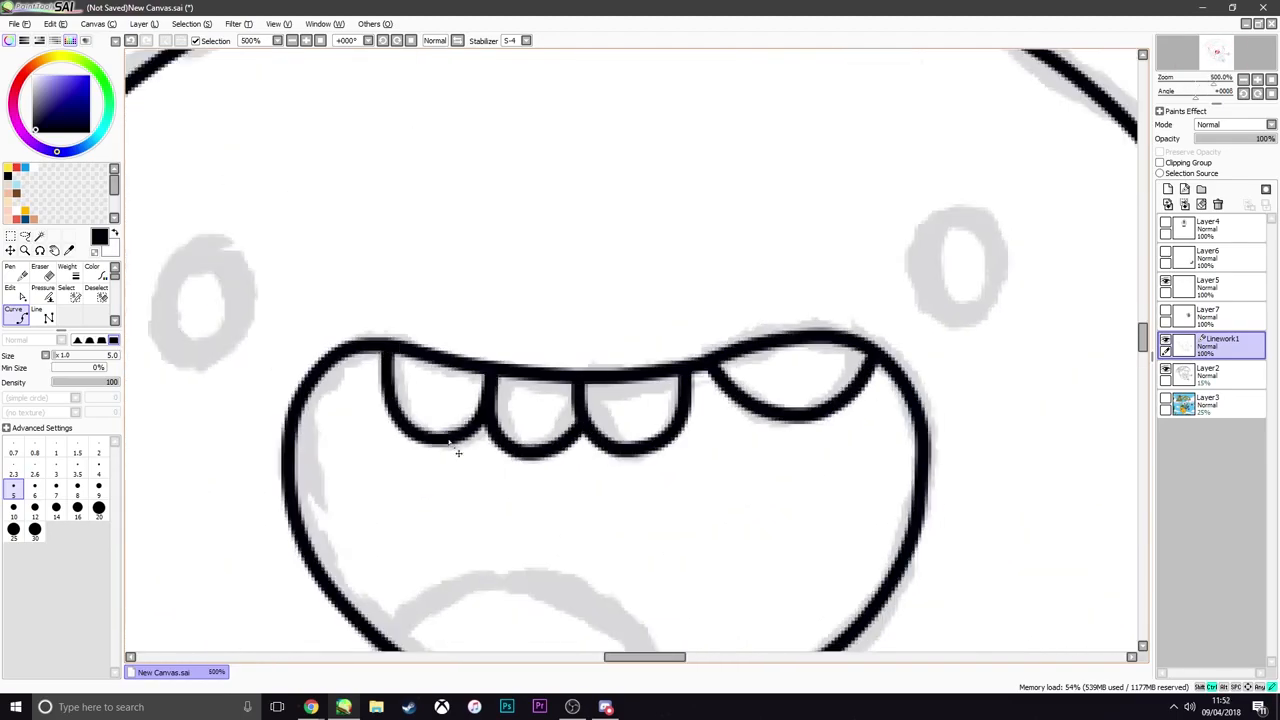
{"action": "left_click", "coordinate": [500, 571]}
Draw a small round eye on a separate linework layer and transform it onto the sketched right eye
{"action": "scroll", "coordinate": [586, 506], "scroll_direction": "down", "scroll_amount": 3}
{"action": "scroll", "coordinate": [586, 423], "scroll_direction": "up", "scroll_amount": 3}
{"action": "left_click", "coordinate": [554, 391]}
{"action": "scroll", "coordinate": [680, 423], "scroll_direction": "down", "scroll_amount": 8}
{"action": "scroll", "coordinate": [686, 423], "scroll_direction": "up", "scroll_amount": 7}
{"action": "key", "text": "ctrl+t"}
{"action": "left_click_drag", "start_coordinate": [652, 388], "coordinate": [776, 400]}
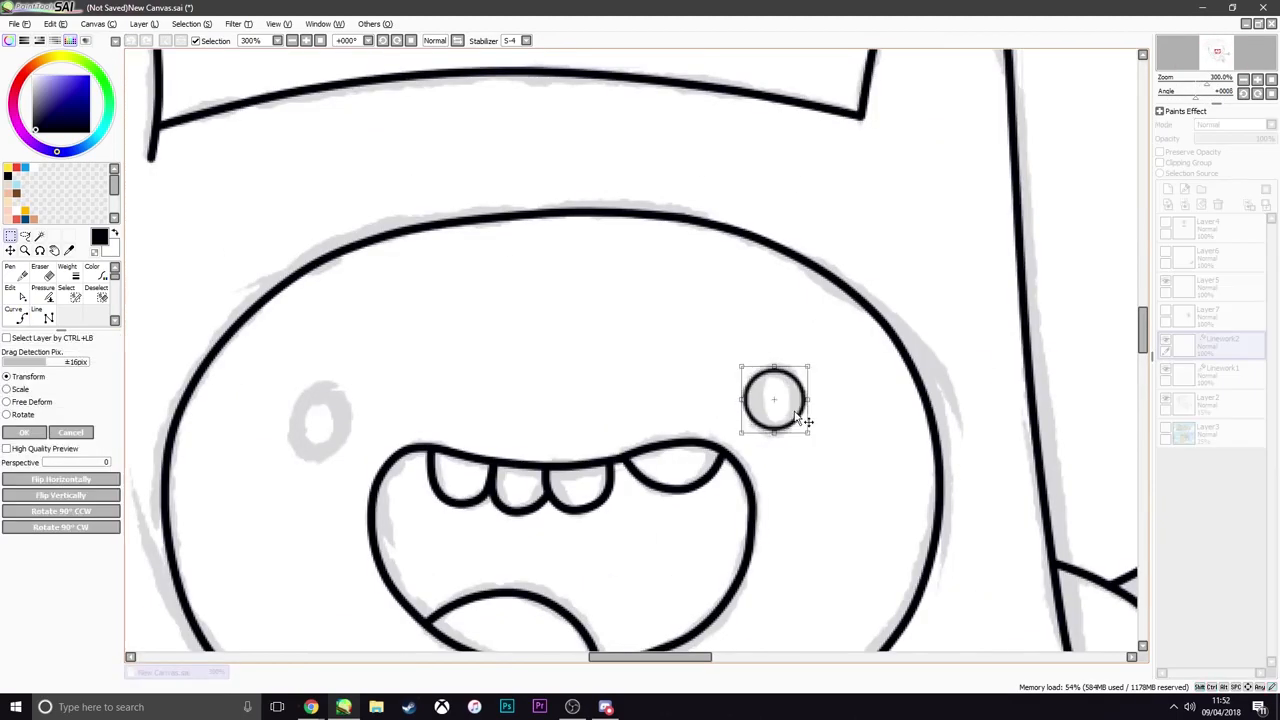
{"action": "key", "text": "Return"}
Add a new linework layer for the parachute and trace the bottom edge of its left panel
{"action": "scroll", "coordinate": [584, 407], "scroll_direction": "down", "scroll_amount": 5}
{"action": "left_click", "coordinate": [1184, 189]}
{"action": "scroll", "coordinate": [235, 350], "scroll_direction": "up", "scroll_amount": 4}
{"action": "left_click", "coordinate": [1077, 383]}
{"action": "scroll", "coordinate": [528, 390], "scroll_direction": "down", "scroll_amount": 2}
{"action": "left_click", "coordinate": [734, 269]}
{"action": "scroll", "coordinate": [332, 386], "scroll_direction": "up", "scroll_amount": 4}
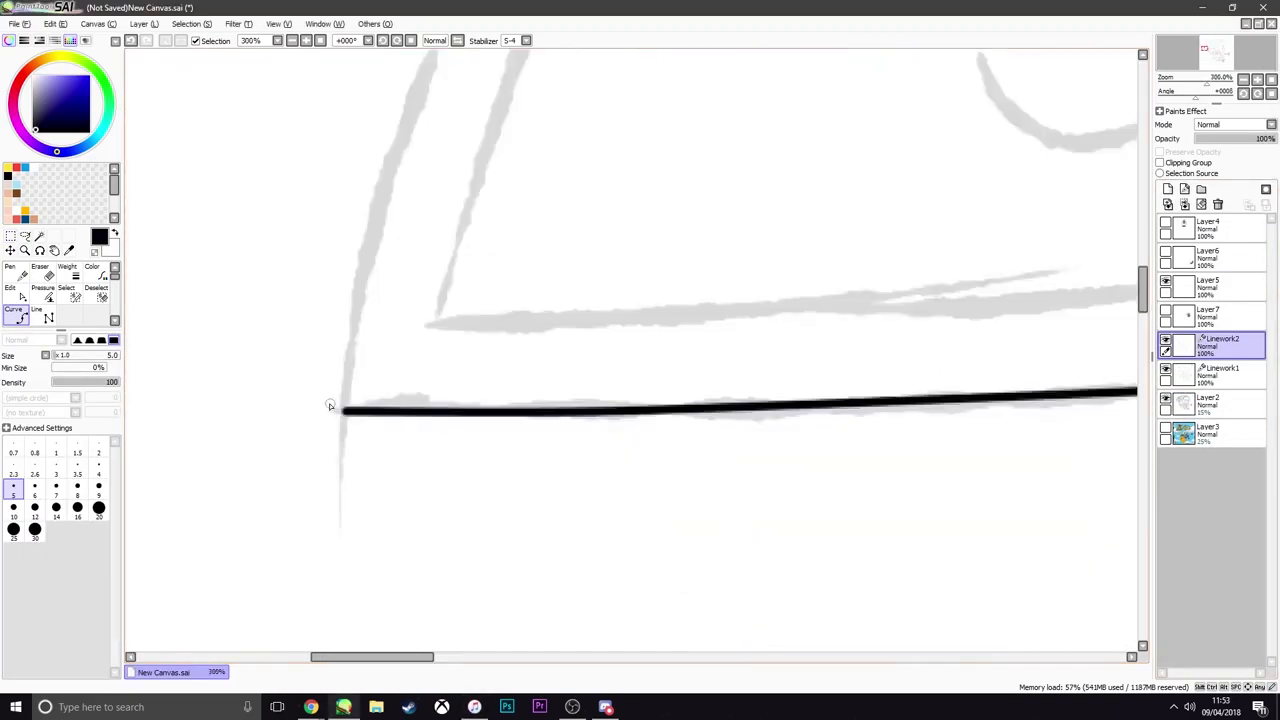
{"action": "left_click", "coordinate": [342, 408]}
Trace the parachute's dome outline, the right panel's outer edges and the front panel's curved side edge
{"action": "scroll", "coordinate": [329, 403], "scroll_direction": "down", "scroll_amount": 5}
{"action": "scroll", "coordinate": [787, 210], "scroll_direction": "up", "scroll_amount": 2}
{"action": "left_click", "coordinate": [831, 417]}
{"action": "left_click", "coordinate": [314, 443]}
{"action": "scroll", "coordinate": [806, 389], "scroll_direction": "up", "scroll_amount": 2}
{"action": "scroll", "coordinate": [806, 389], "scroll_direction": "down", "scroll_amount": 3}
{"action": "left_click", "coordinate": [666, 120]}
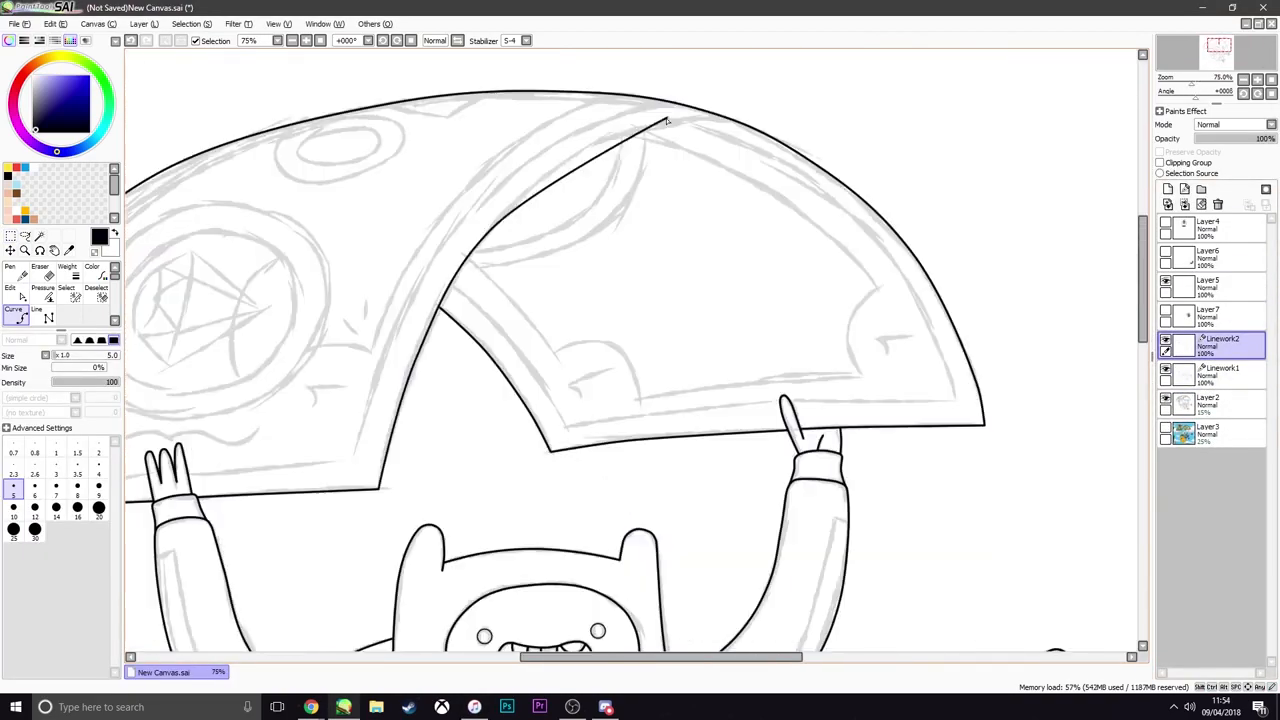
Trace the inner border of the parachute's left panel, parallel to its outer edges
{"action": "scroll", "coordinate": [293, 470], "scroll_direction": "down", "scroll_amount": 2}
{"action": "scroll", "coordinate": [243, 468], "scroll_direction": "up", "scroll_amount": 4}
{"action": "left_click", "coordinate": [294, 543]}
{"action": "scroll", "coordinate": [515, 520], "scroll_direction": "down", "scroll_amount": 2}
{"action": "left_click", "coordinate": [814, 515]}
{"action": "scroll", "coordinate": [1005, 442], "scroll_direction": "up", "scroll_amount": 2}
Trace the inner border of the parachute's right panel, parallel to its outer edges
{"action": "left_click", "coordinate": [791, 243]}
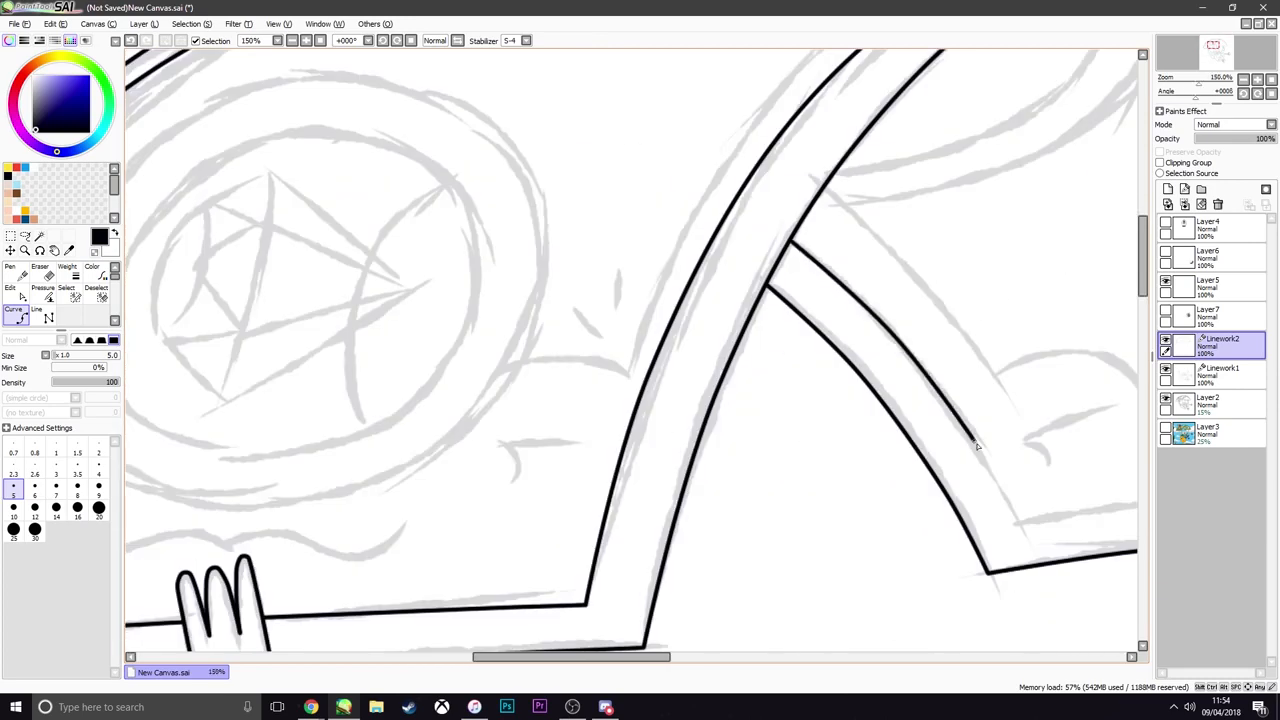
{"action": "scroll", "coordinate": [980, 446], "scroll_direction": "down", "scroll_amount": 1}
{"action": "left_click", "coordinate": [528, 613]}
{"action": "left_click", "coordinate": [1048, 579]}
{"action": "left_click", "coordinate": [685, 207]}
{"action": "scroll", "coordinate": [711, 286], "scroll_direction": "down", "scroll_amount": 2}
Trace the notched frame inside the right panel, with its rounded corner cutouts
{"action": "scroll", "coordinate": [350, 186], "scroll_direction": "up", "scroll_amount": 2}
{"action": "left_click", "coordinate": [1097, 477]}
{"action": "left_click", "coordinate": [782, 624]}
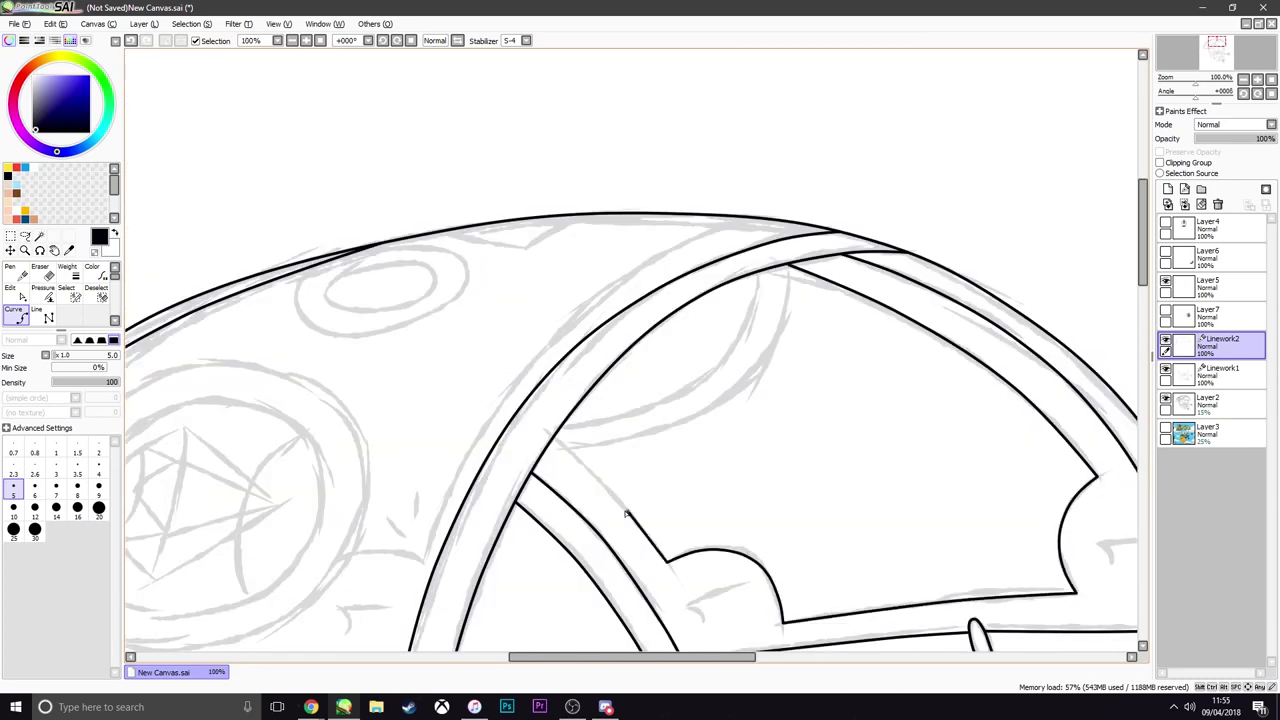
{"action": "scroll", "coordinate": [881, 201], "scroll_direction": "up", "scroll_amount": 2}
{"action": "left_click", "coordinate": [738, 292]}
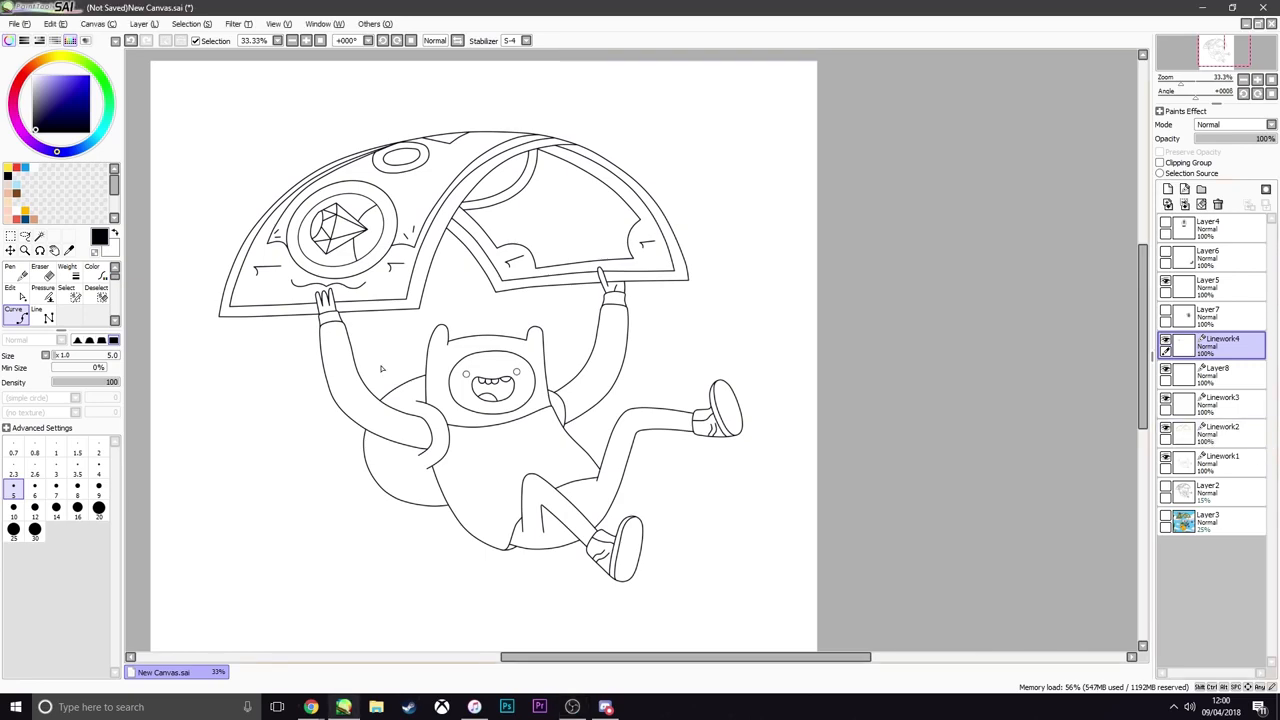
Adjust the anchor points of the parachute's outer arc and left inner border curve on Linework2
{"action": "scroll", "coordinate": [335, 206], "scroll_direction": "up", "scroll_amount": 3}
{"action": "scroll", "coordinate": [224, 235], "scroll_direction": "down", "scroll_amount": 3}
{"action": "scroll", "coordinate": [201, 212], "scroll_direction": "up", "scroll_amount": 2}
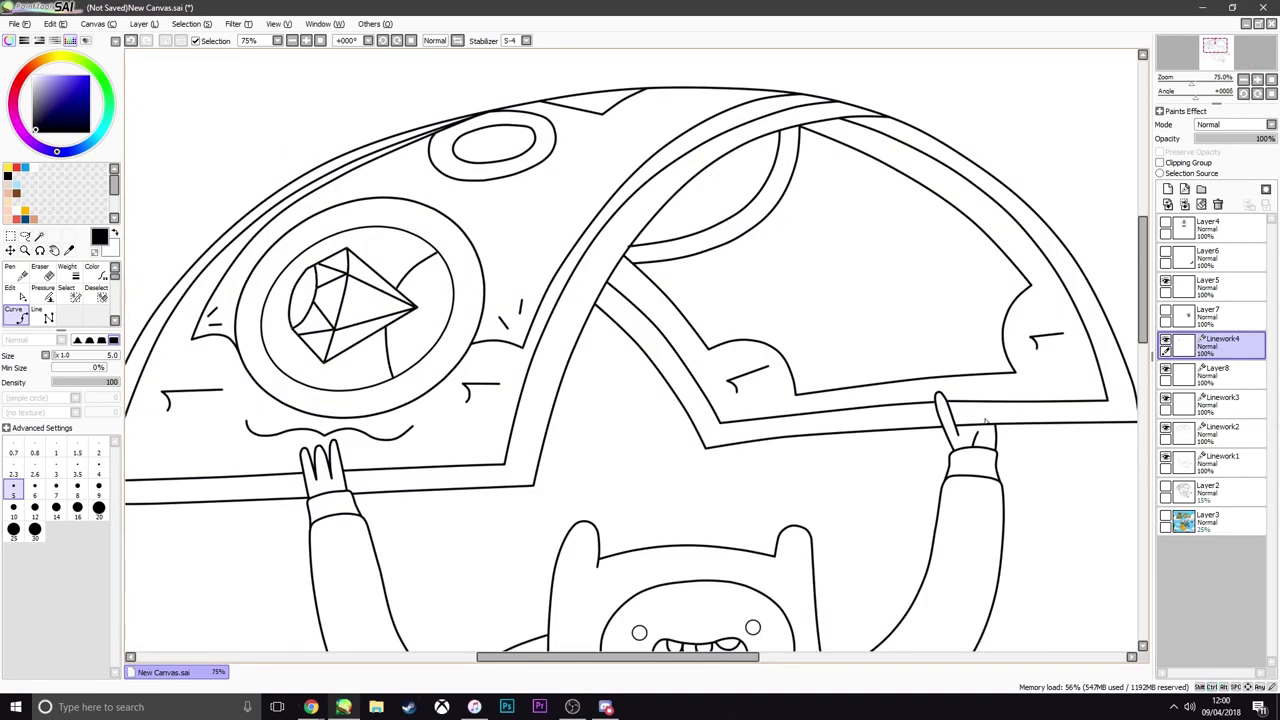
{"action": "left_click", "coordinate": [1220, 430]}
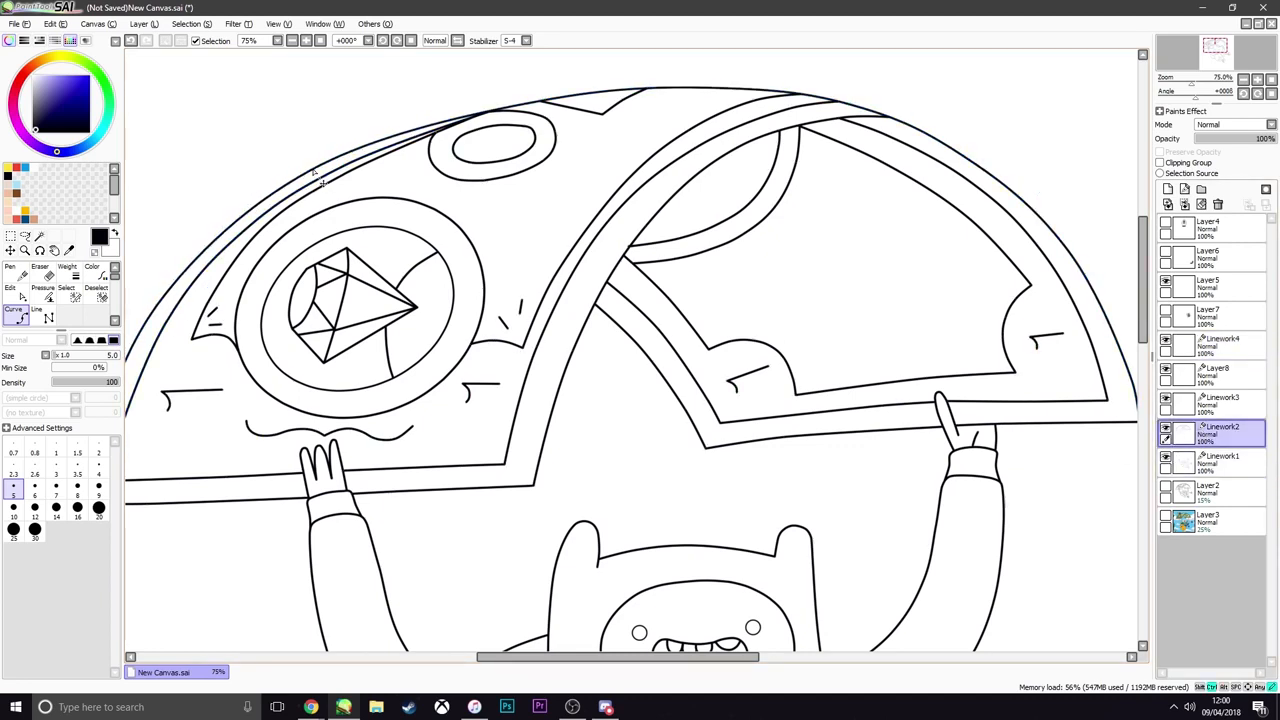
{"action": "scroll", "coordinate": [258, 233], "scroll_direction": "down", "scroll_amount": 1}
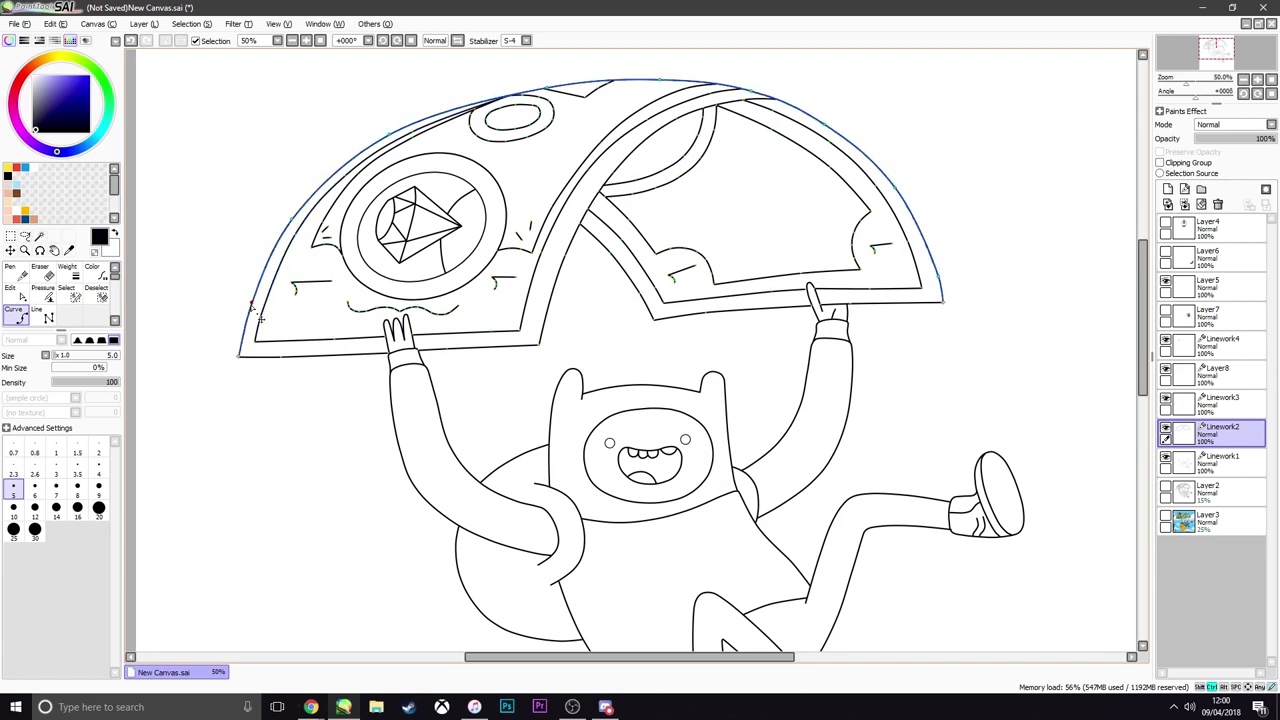
{"action": "scroll", "coordinate": [473, 103], "scroll_direction": "up", "scroll_amount": 2}
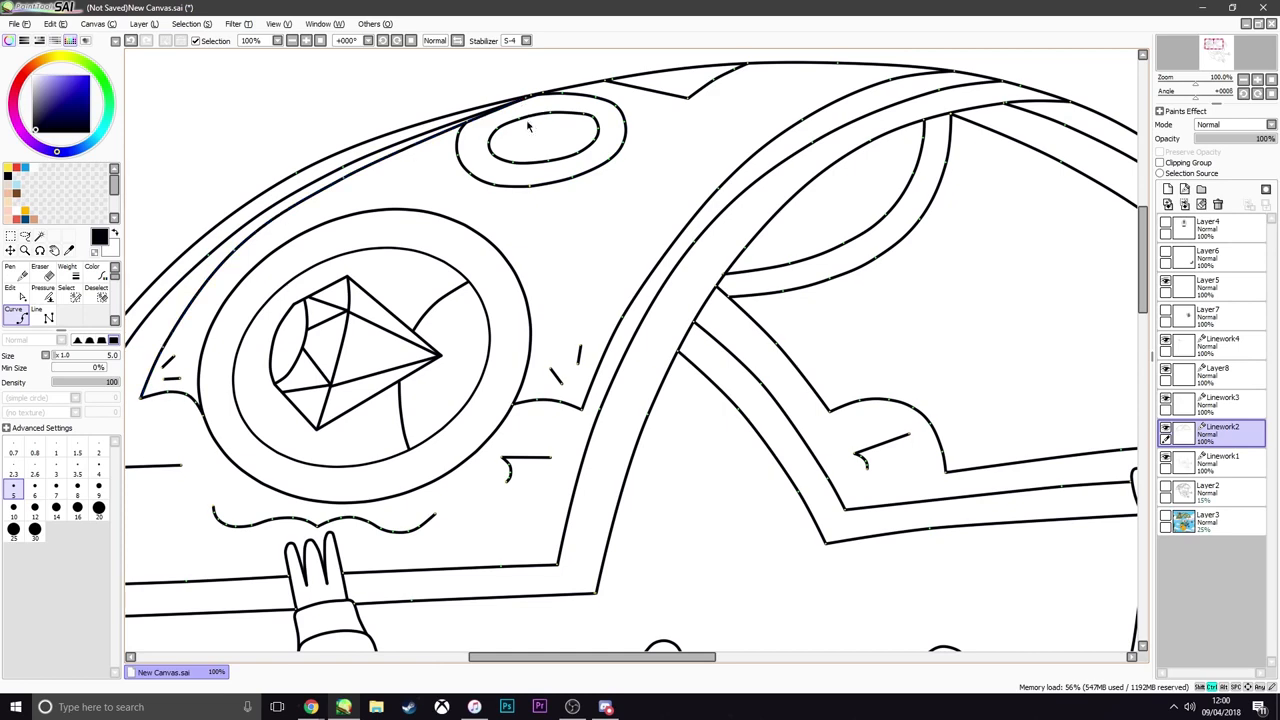
Examine the linework of the whole figure, checking the parachute, face, arms, backpack and legs for missing details
{"action": "scroll", "coordinate": [528, 147], "scroll_direction": "down", "scroll_amount": 6}
{"action": "scroll", "coordinate": [520, 166], "scroll_direction": "up", "scroll_amount": 2}
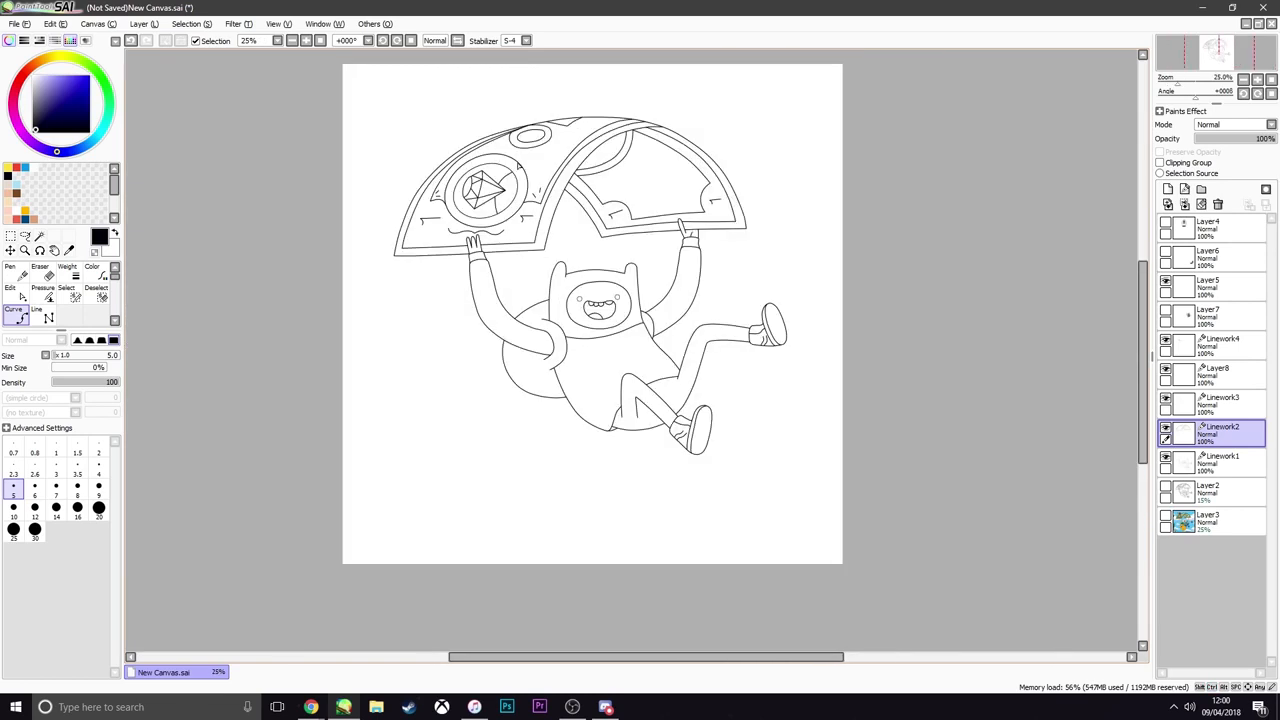
{"action": "scroll", "coordinate": [667, 337], "scroll_direction": "up", "scroll_amount": 2}
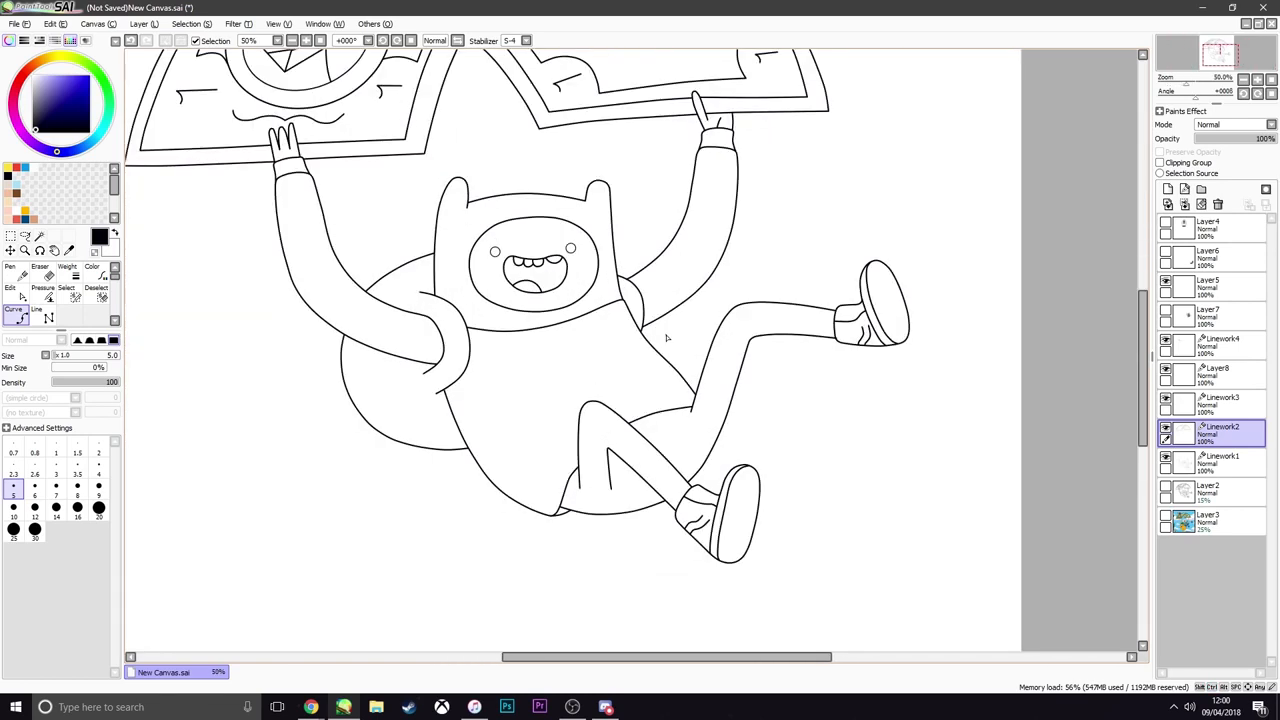
{"action": "scroll", "coordinate": [667, 338], "scroll_direction": "down", "scroll_amount": 2}
{"action": "scroll", "coordinate": [620, 392], "scroll_direction": "up", "scroll_amount": 3}
{"action": "scroll", "coordinate": [607, 368], "scroll_direction": "down", "scroll_amount": 4}
{"action": "scroll", "coordinate": [605, 365], "scroll_direction": "up", "scroll_amount": 1}
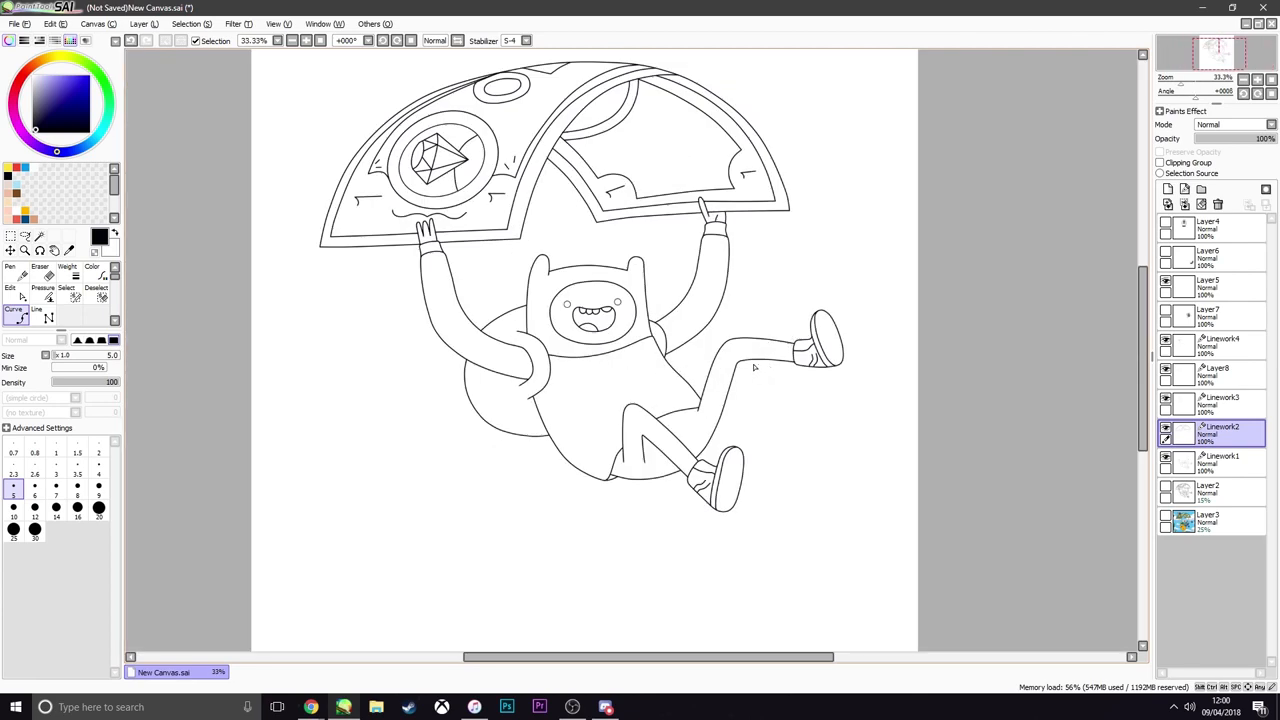
{"action": "scroll", "coordinate": [418, 315], "scroll_direction": "up", "scroll_amount": 2}
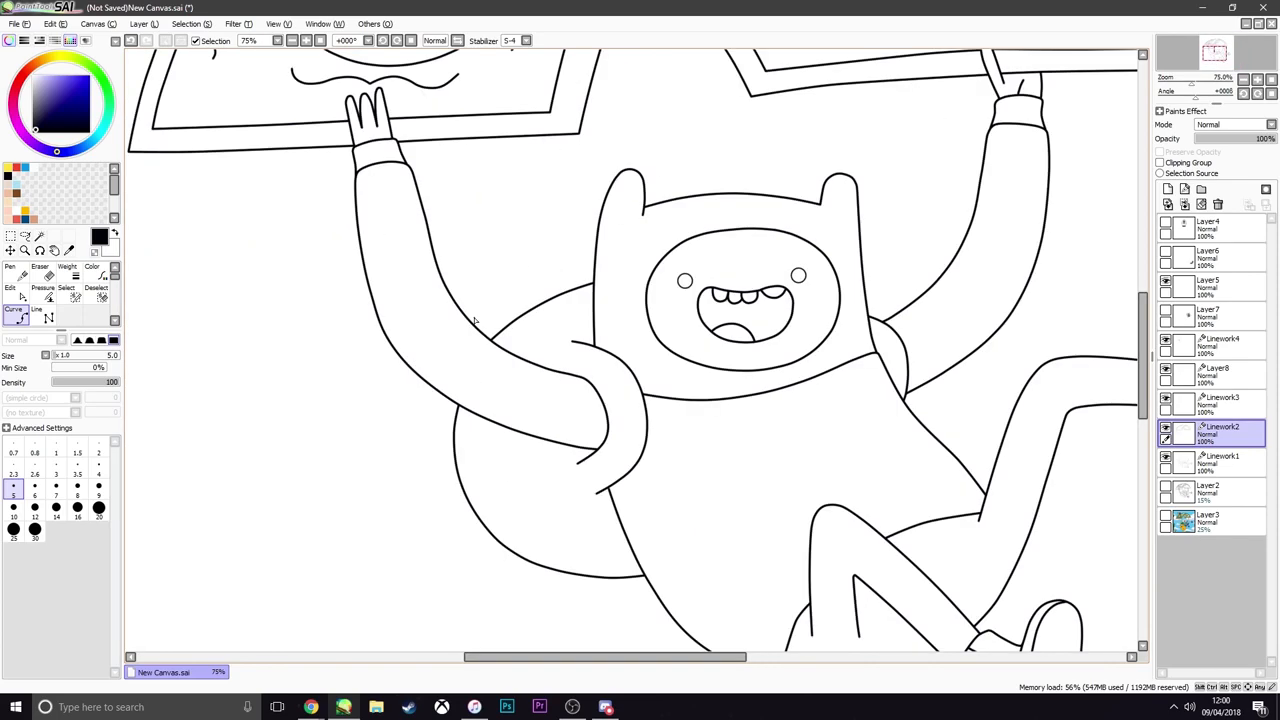
{"action": "scroll", "coordinate": [467, 266], "scroll_direction": "down", "scroll_amount": 2}
{"action": "scroll", "coordinate": [467, 266], "scroll_direction": "up", "scroll_amount": 1}
{"action": "scroll", "coordinate": [467, 266], "scroll_direction": "down", "scroll_amount": 2}
{"action": "scroll", "coordinate": [515, 270], "scroll_direction": "up", "scroll_amount": 3}
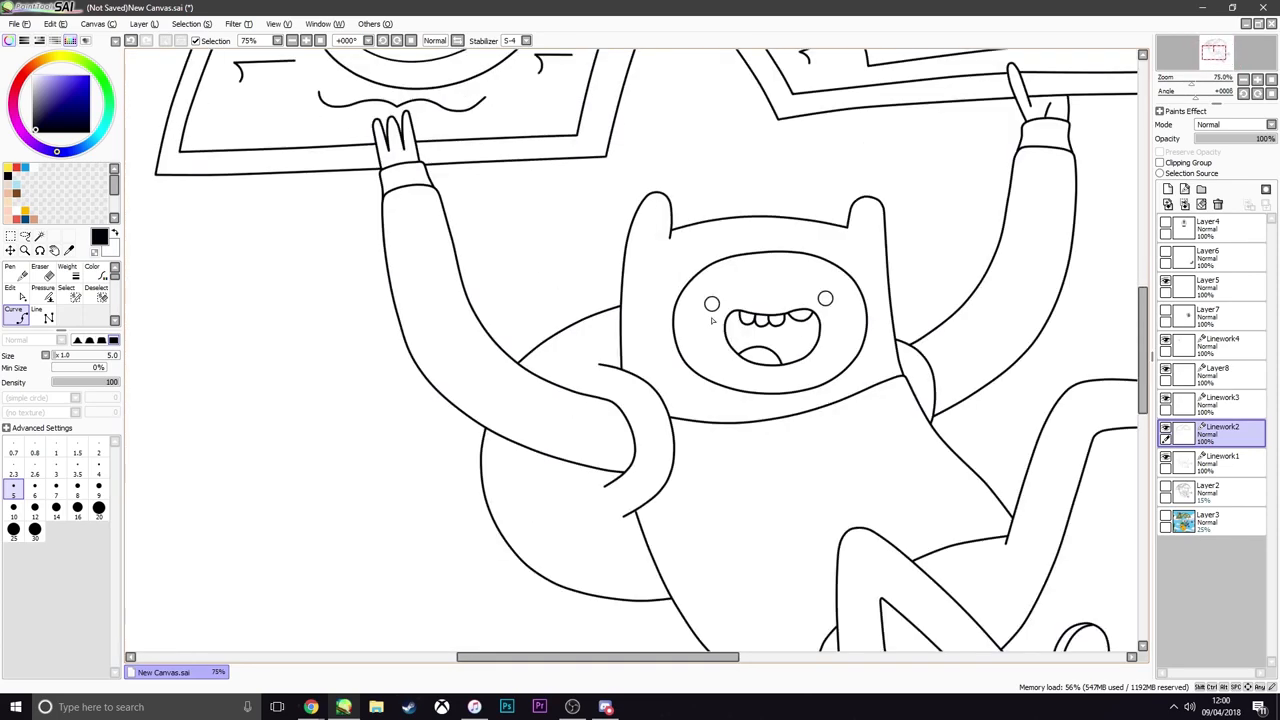
Show the Layer2 sketch and merge the layers from Linework4 down into Linework1
{"action": "left_click", "coordinate": [1165, 489]}
{"action": "left_click", "coordinate": [1215, 345]}
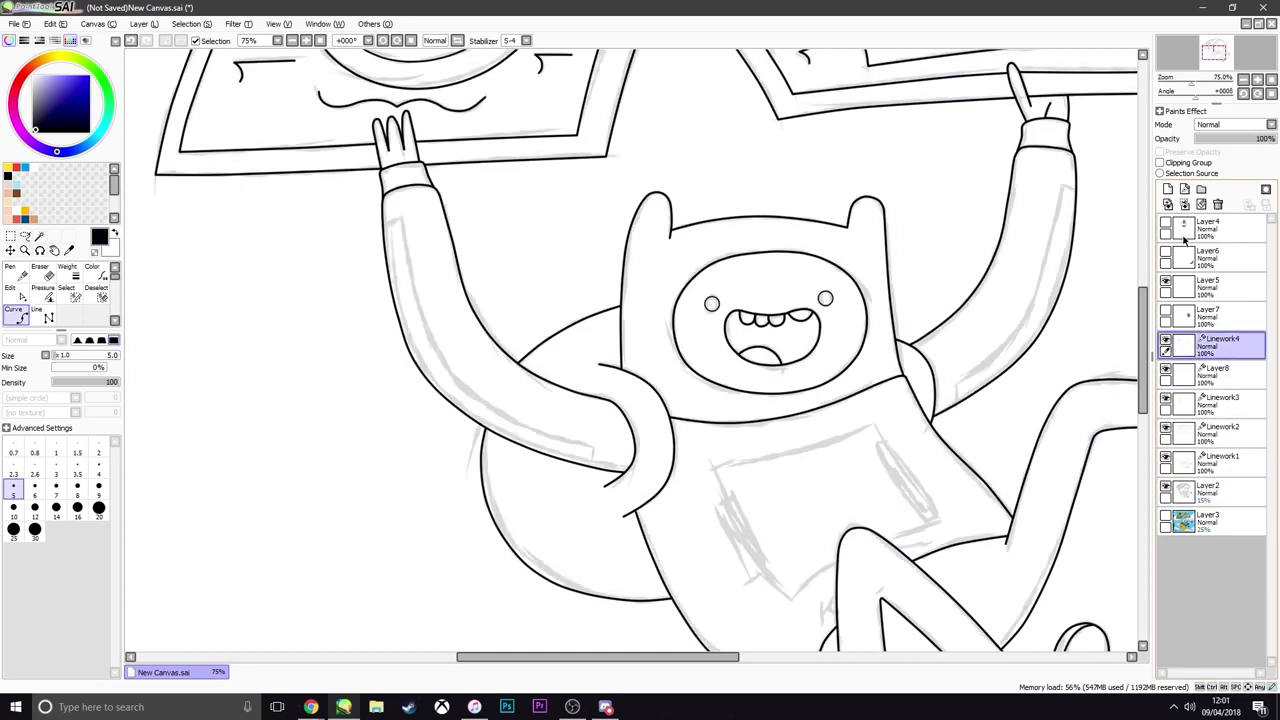
{"action": "left_click", "coordinate": [1184, 204]}
{"action": "left_click", "coordinate": [1184, 204]}
{"action": "left_click", "coordinate": [1184, 204]}
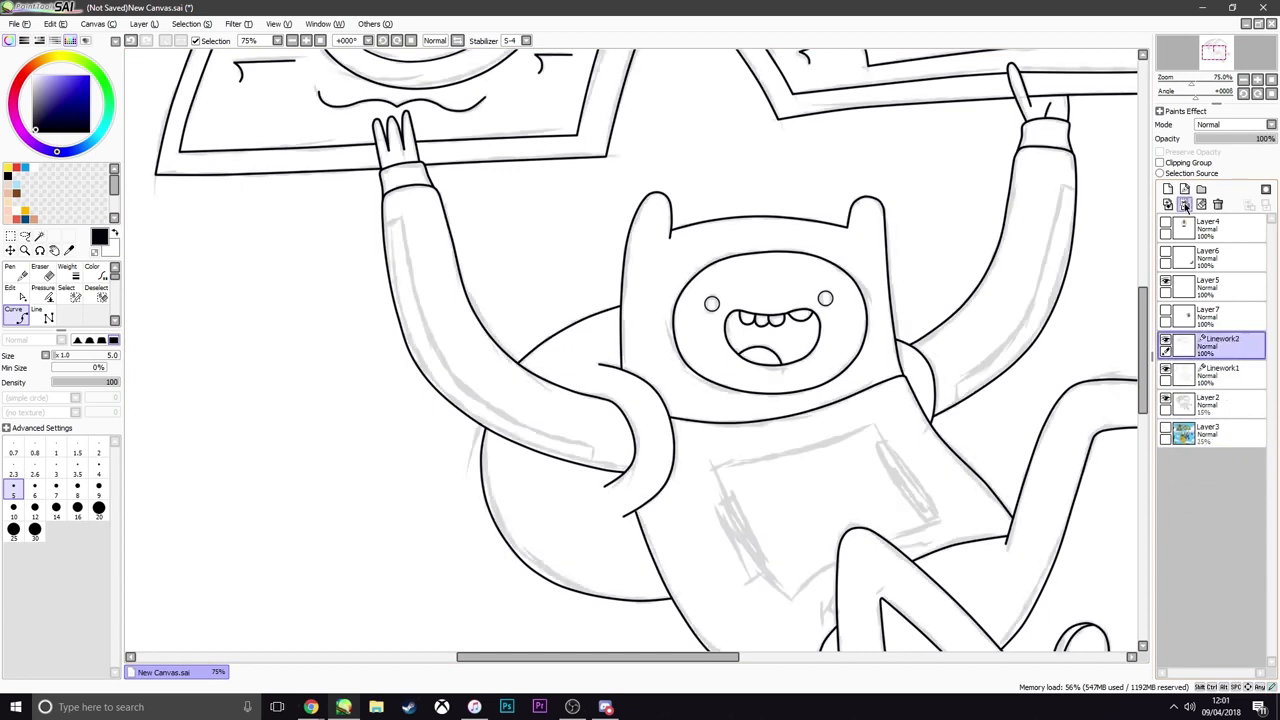
{"action": "left_click", "coordinate": [1184, 204]}
Add a new linework layer and trace the short upper edge of the right sleeve's stripe
{"action": "scroll", "coordinate": [924, 307], "scroll_direction": "down", "scroll_amount": 2}
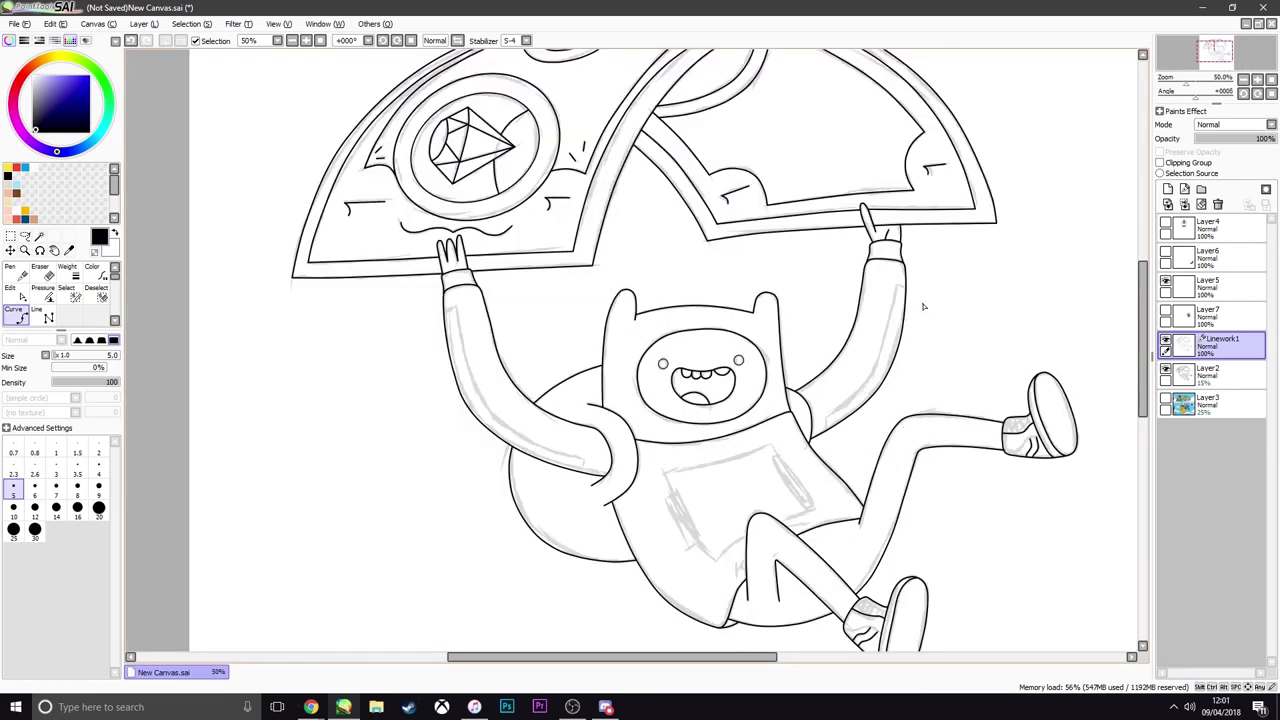
{"action": "scroll", "coordinate": [924, 307], "scroll_direction": "up", "scroll_amount": 3}
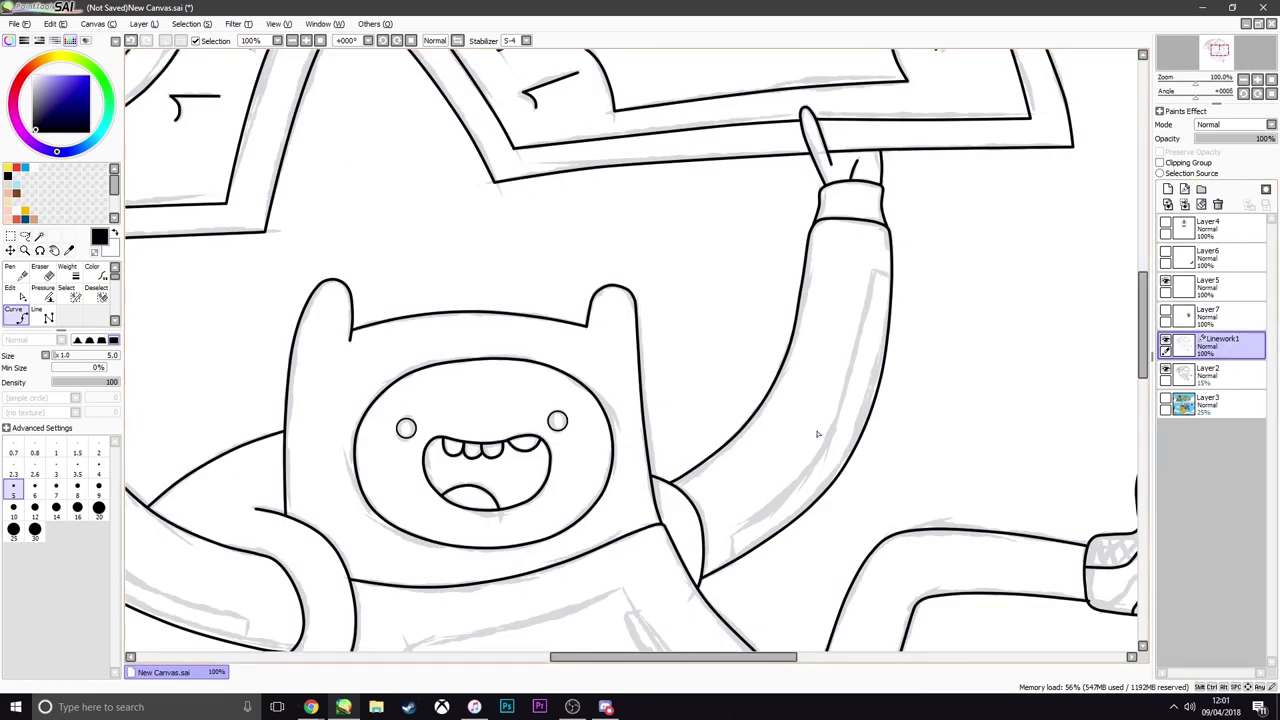
{"action": "left_click", "coordinate": [1184, 189]}
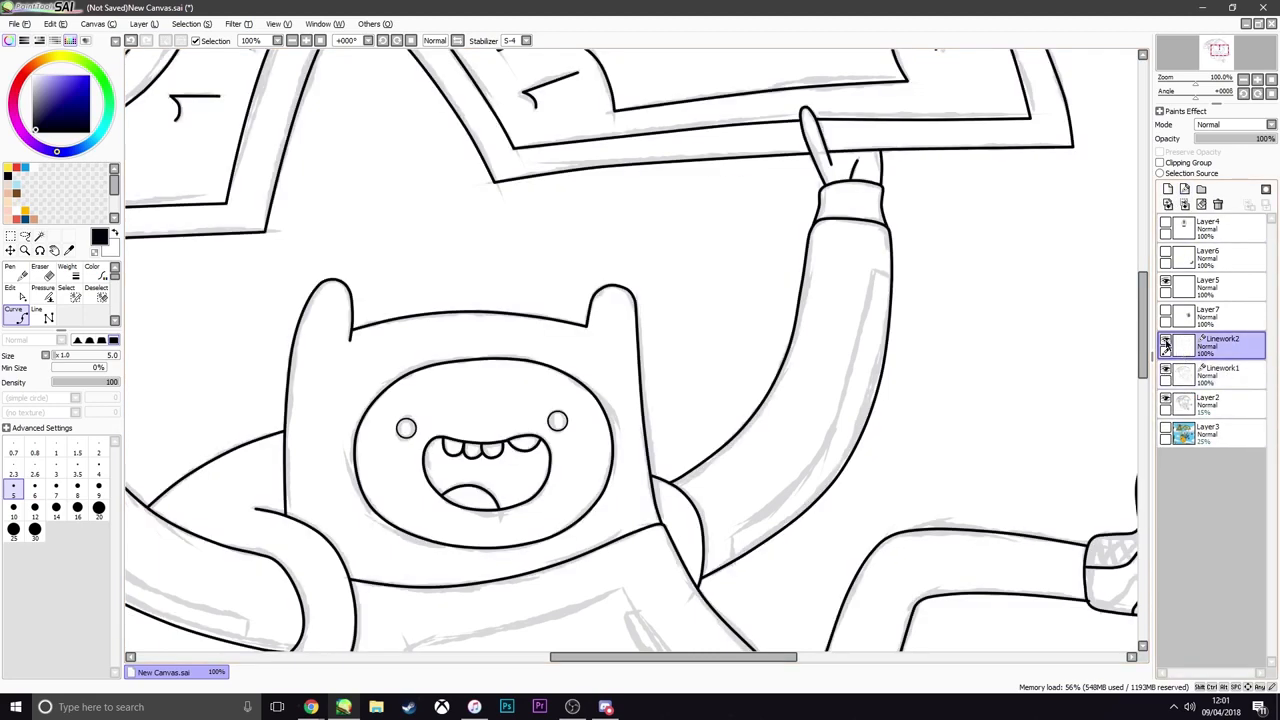
{"action": "scroll", "coordinate": [860, 272], "scroll_direction": "up", "scroll_amount": 2}
{"action": "scroll", "coordinate": [907, 288], "scroll_direction": "up", "scroll_amount": 2}
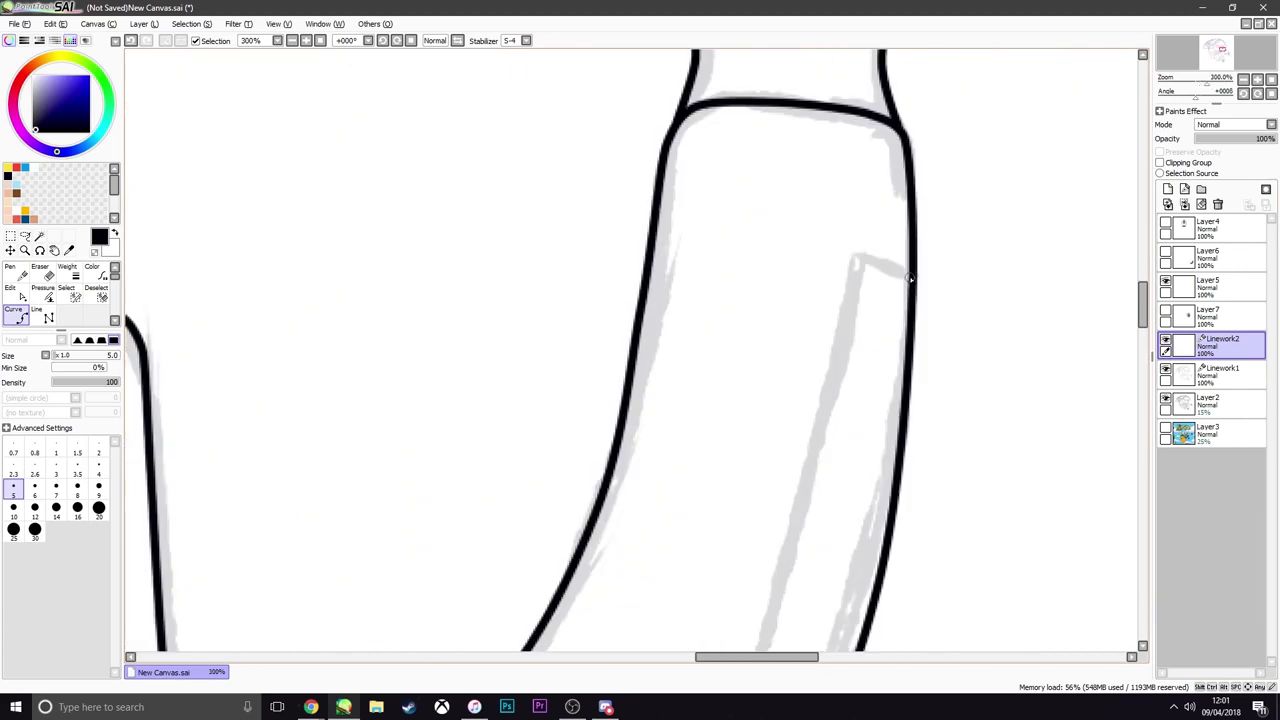
{"action": "left_click_drag", "start_coordinate": [910, 277], "coordinate": [858, 261]}
{"action": "left_click", "coordinate": [858, 261]}
Trace the long curved inner edge of the right sleeve's stripe and close its lower end
{"action": "scroll", "coordinate": [860, 262], "scroll_direction": "down", "scroll_amount": 3}
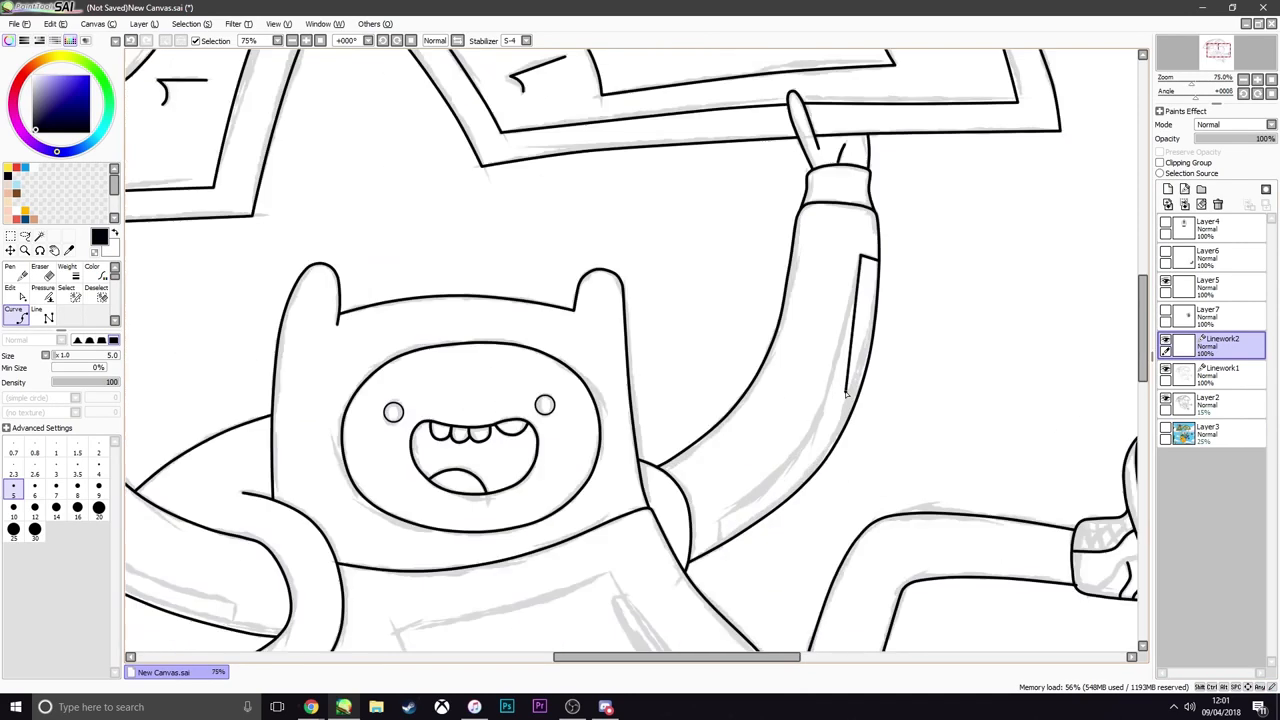
{"action": "scroll", "coordinate": [852, 396], "scroll_direction": "up", "scroll_amount": 2}
{"action": "left_click", "coordinate": [824, 360]}
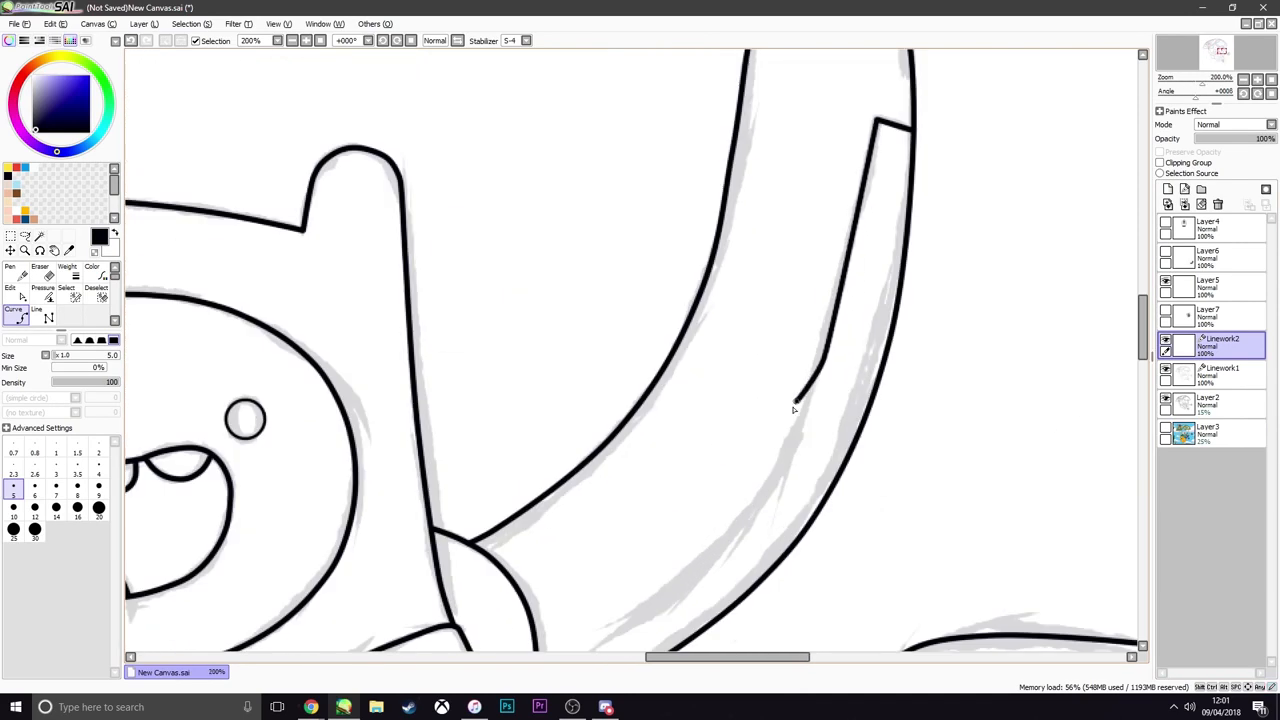
{"action": "left_click", "coordinate": [766, 497]}
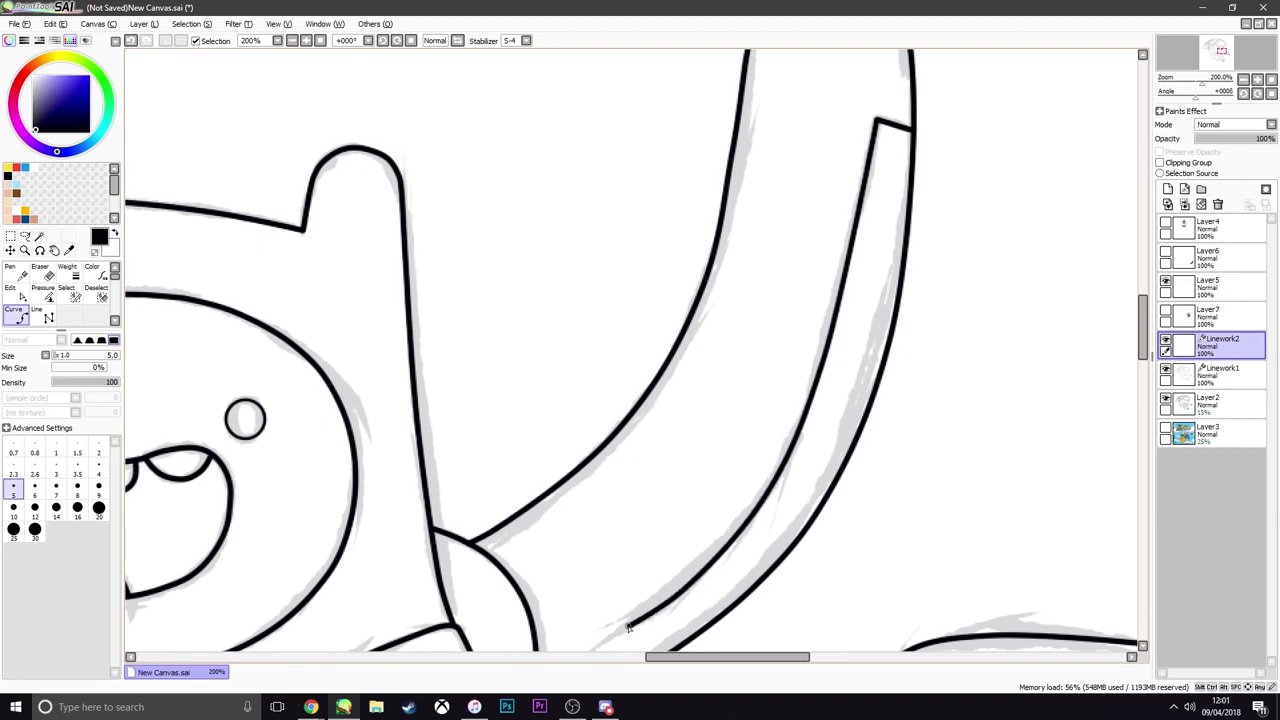
{"action": "scroll", "coordinate": [627, 628], "scroll_direction": "down", "scroll_amount": 9}
{"action": "scroll", "coordinate": [627, 627], "scroll_direction": "up", "scroll_amount": 6}
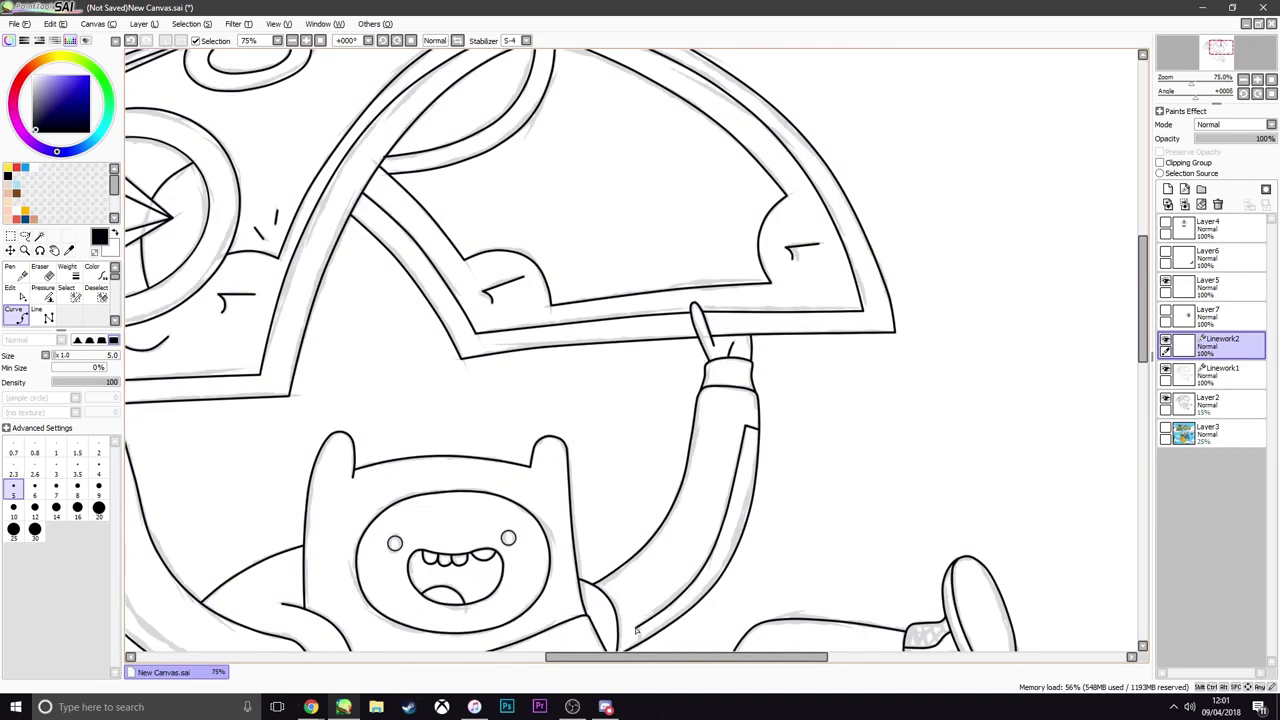
{"action": "scroll", "coordinate": [636, 632], "scroll_direction": "up", "scroll_amount": 3}
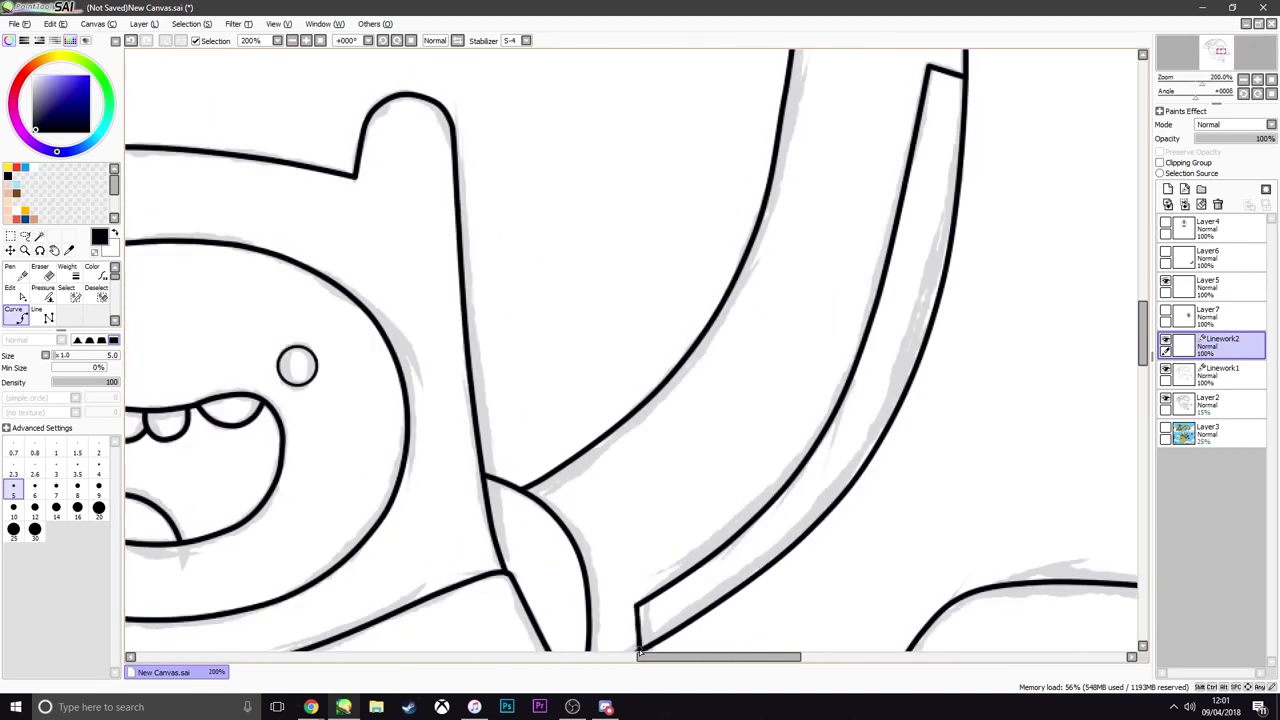
Trace the left sleeve's stripe with its short upper edge, long inner curve and closed lower end
{"action": "scroll", "coordinate": [640, 650], "scroll_direction": "down", "scroll_amount": 4}
{"action": "scroll", "coordinate": [409, 474], "scroll_direction": "up", "scroll_amount": 4}
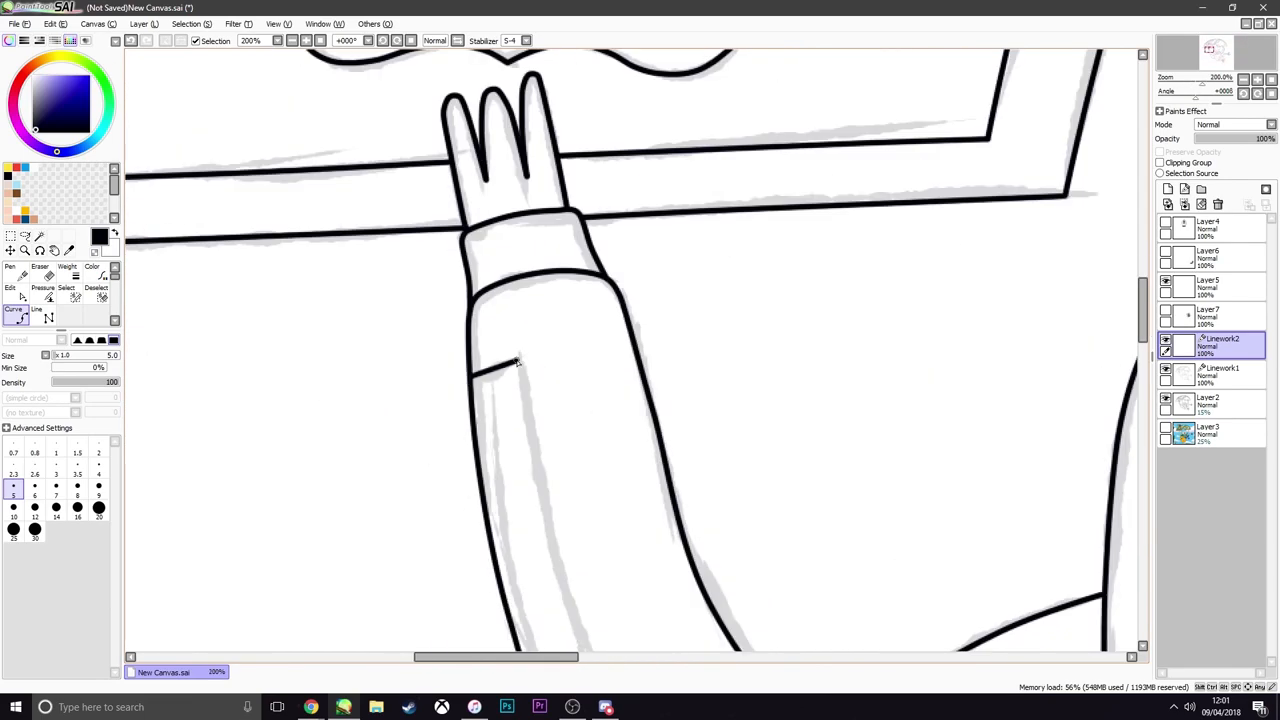
{"action": "scroll", "coordinate": [517, 362], "scroll_direction": "down", "scroll_amount": 2}
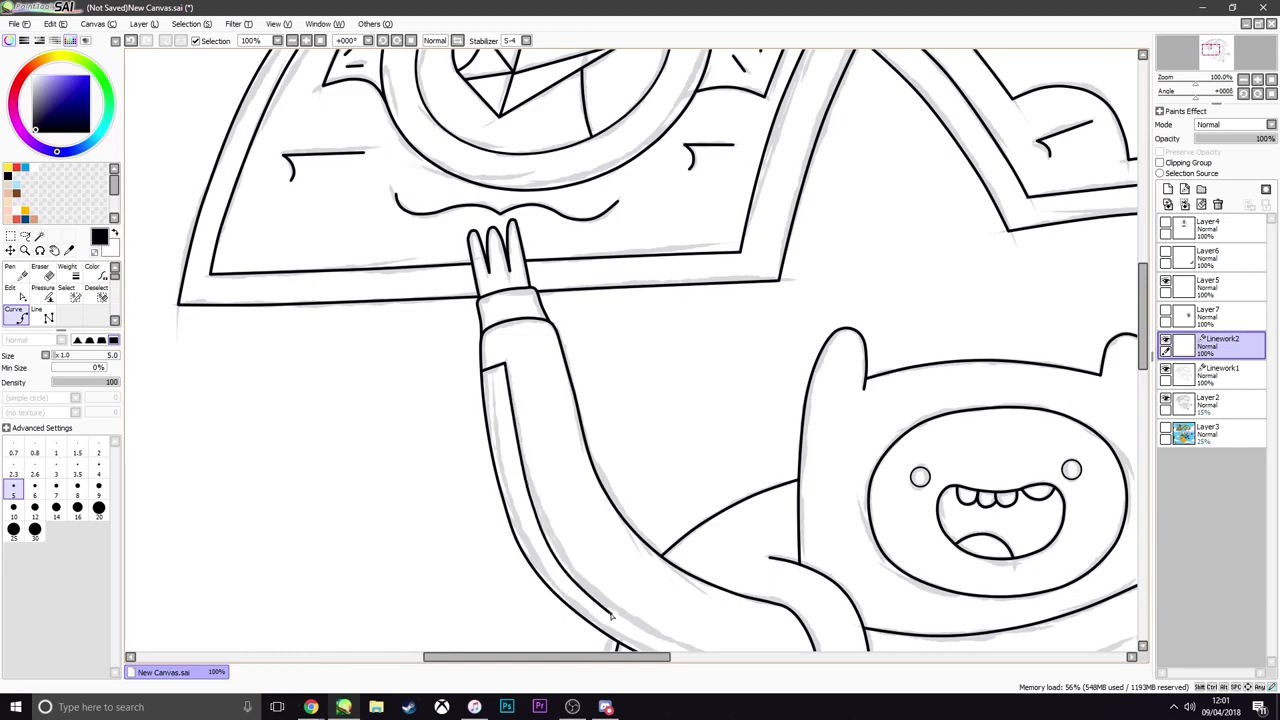
{"action": "scroll", "coordinate": [612, 617], "scroll_direction": "down", "scroll_amount": 4}
{"action": "scroll", "coordinate": [543, 556], "scroll_direction": "up", "scroll_amount": 3}
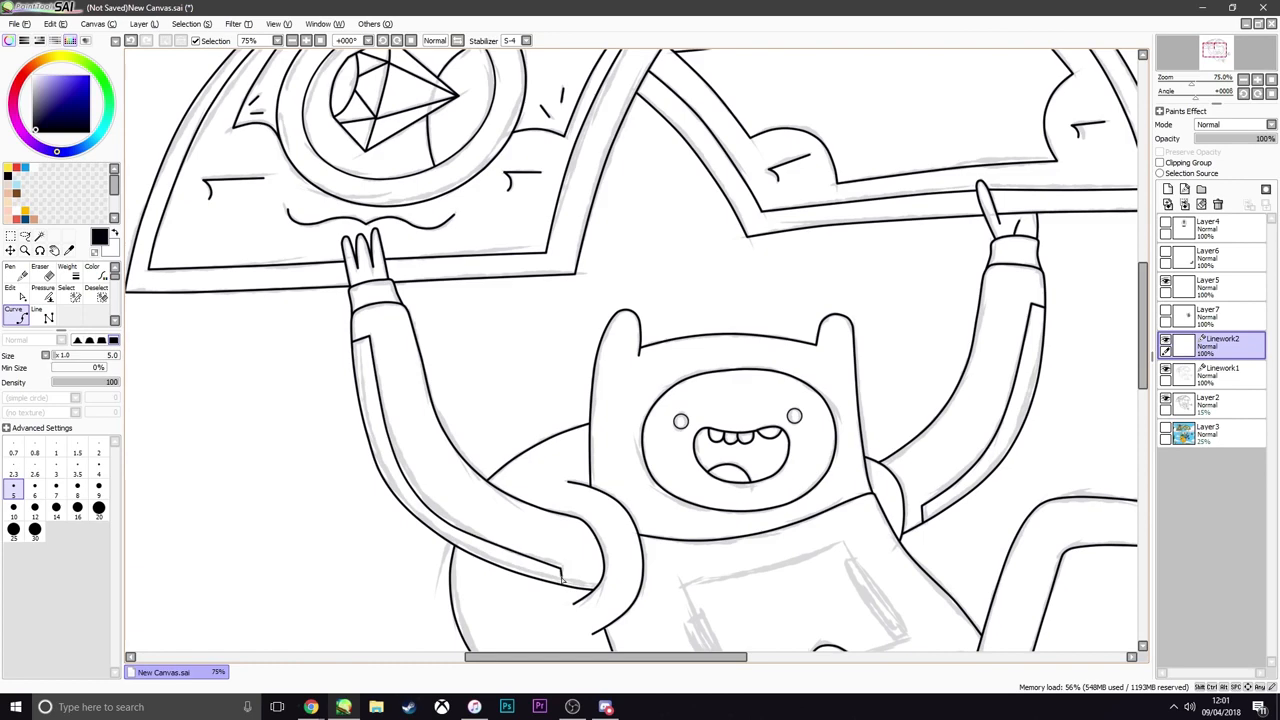
{"action": "scroll", "coordinate": [562, 578], "scroll_direction": "up", "scroll_amount": 3}
{"action": "scroll", "coordinate": [559, 590], "scroll_direction": "down", "scroll_amount": 4}
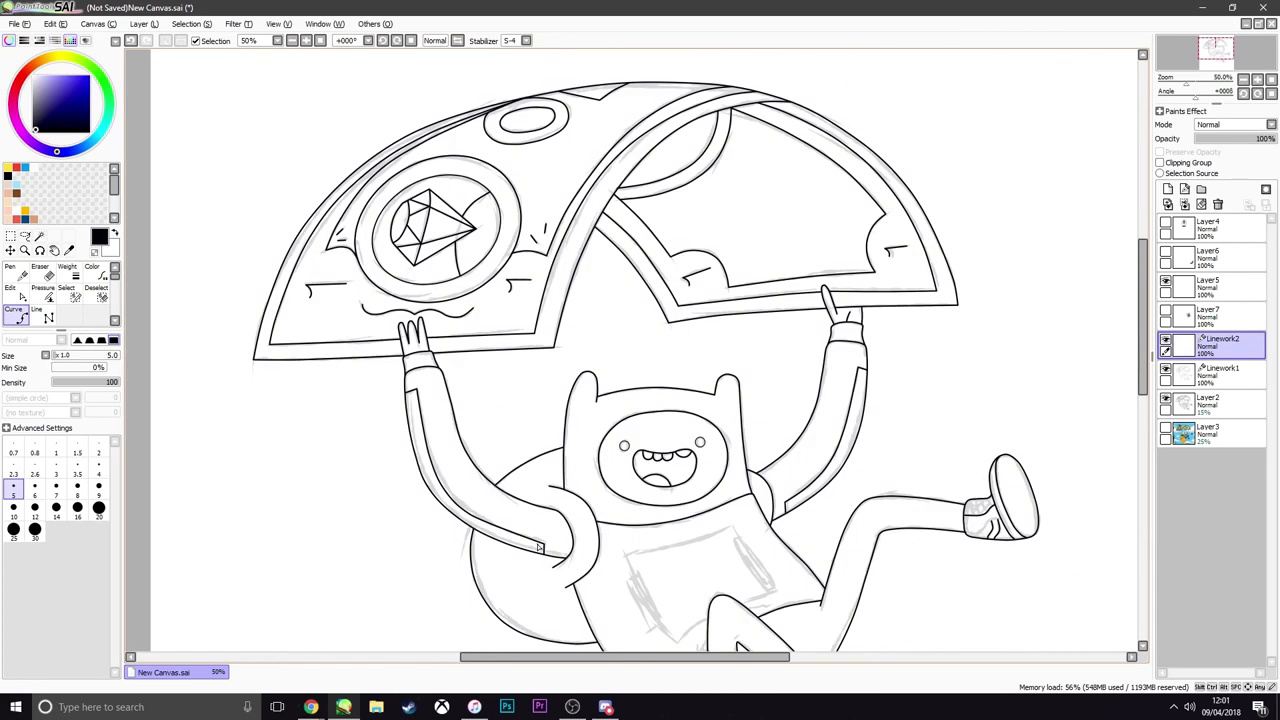
Refine the left stripe's inner curve by its anchor points and merge Linework2 down into Linework1
{"action": "scroll", "coordinate": [497, 536], "scroll_direction": "up", "scroll_amount": 2}
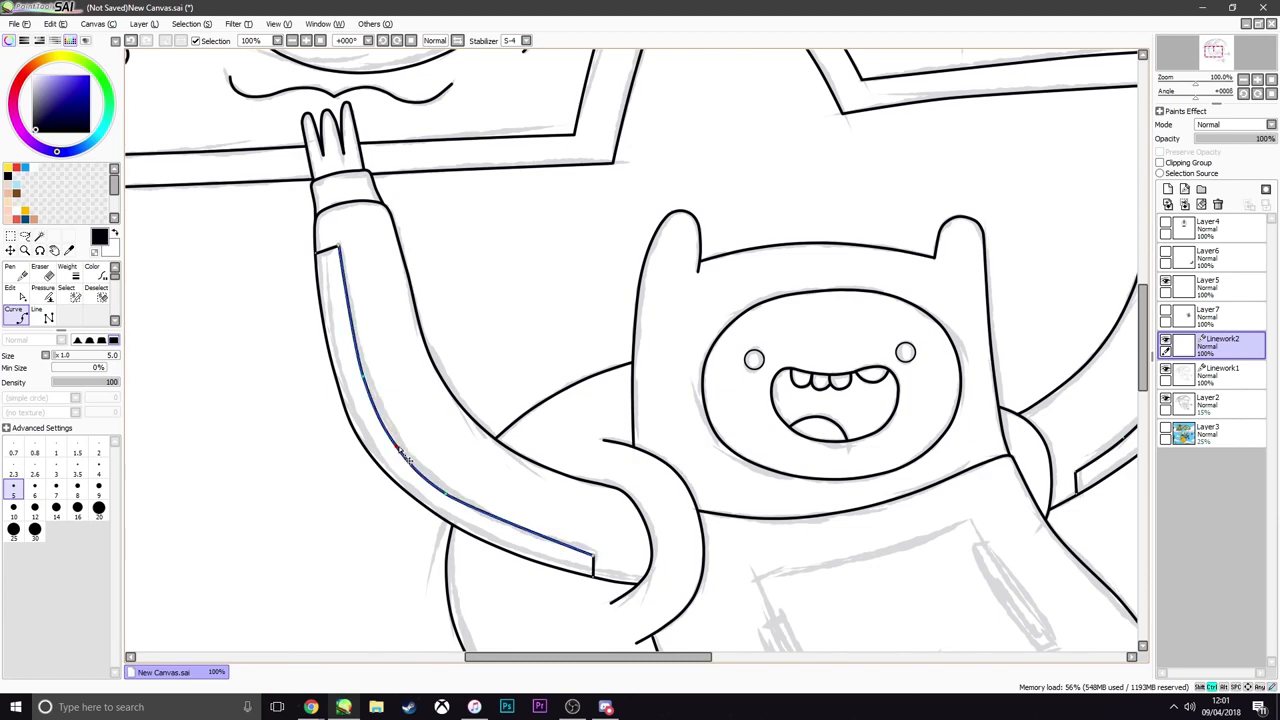
{"action": "scroll", "coordinate": [405, 455], "scroll_direction": "down", "scroll_amount": 2}
{"action": "scroll", "coordinate": [444, 488], "scroll_direction": "up", "scroll_amount": 2}
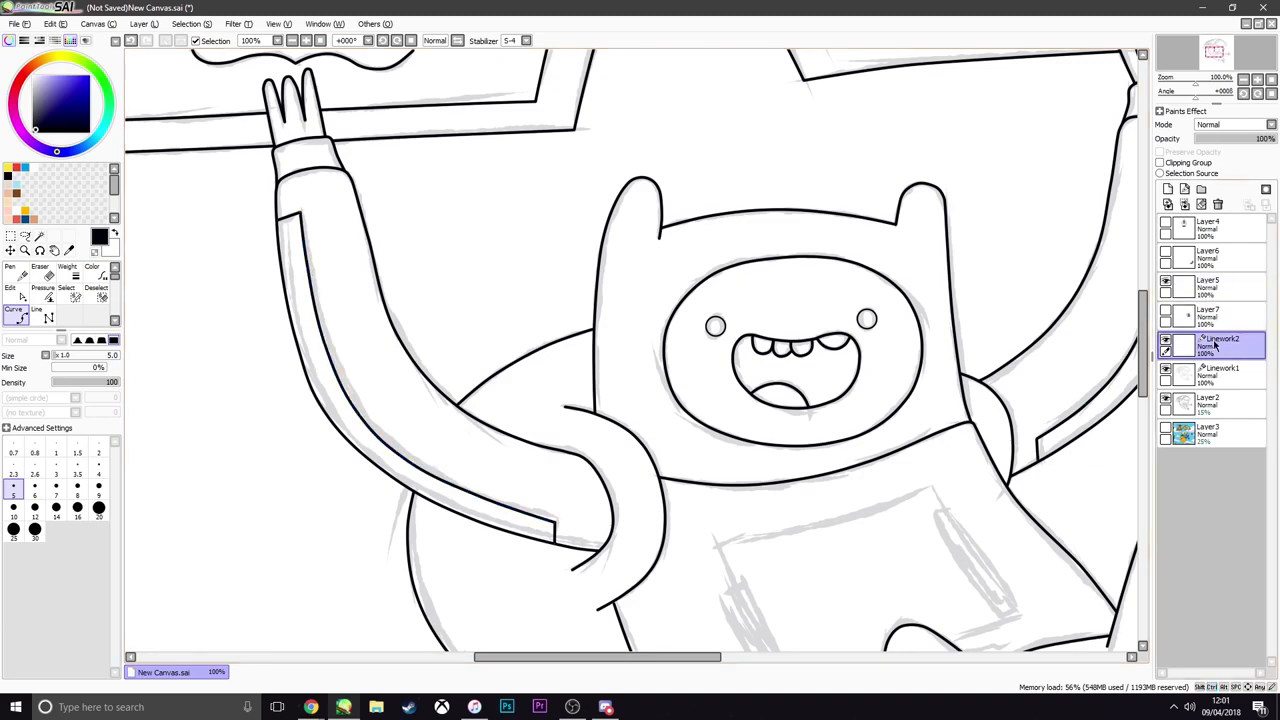
{"action": "left_click", "coordinate": [1185, 204]}
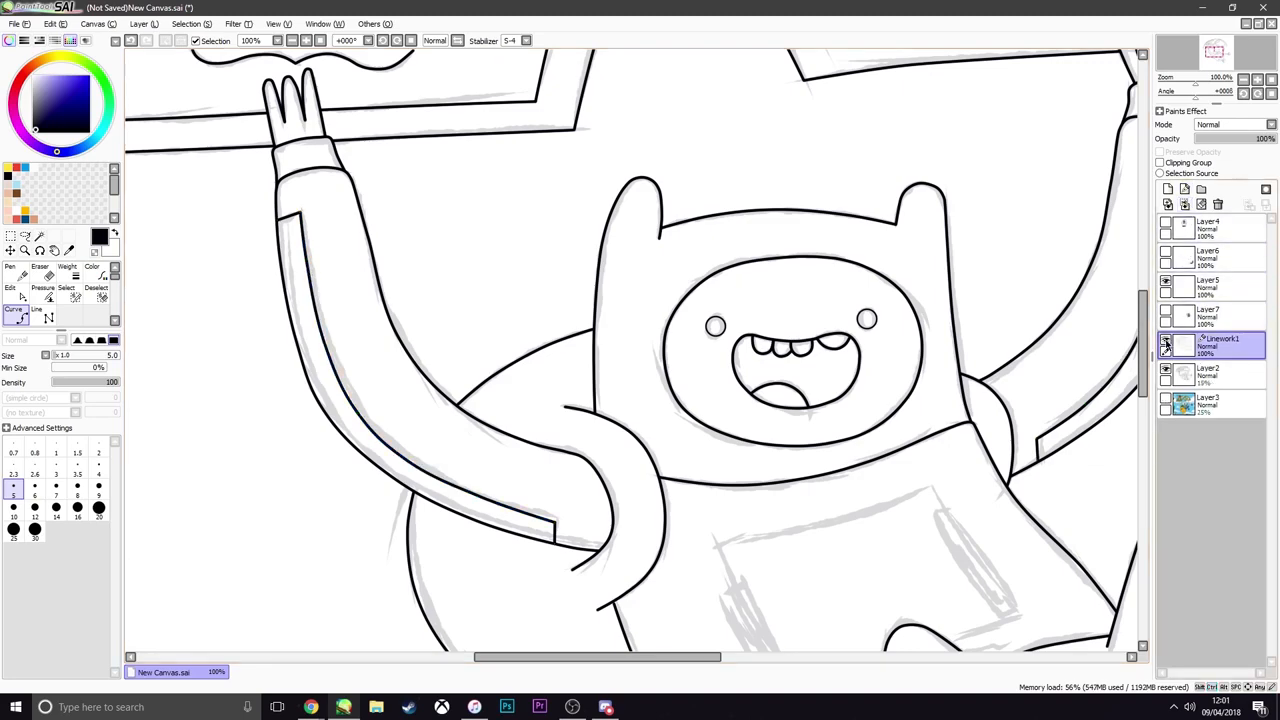
Select both sleeve stripes with the Magic Wand, add a new layer above Linework1 and switch to the Lasso tool
{"action": "left_click", "coordinate": [40, 236]}
{"action": "left_click", "coordinate": [326, 372]}
{"action": "scroll", "coordinate": [930, 405], "scroll_direction": "down", "scroll_amount": 1}
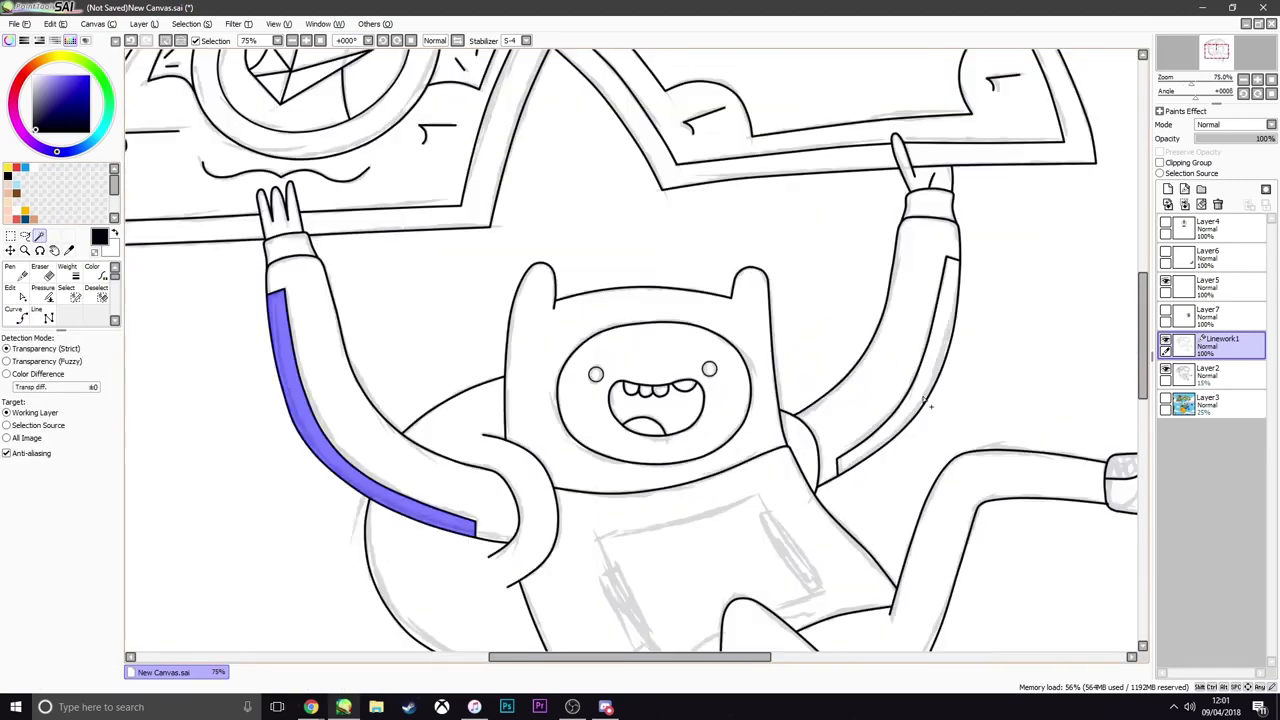
{"action": "left_click", "coordinate": [921, 411]}
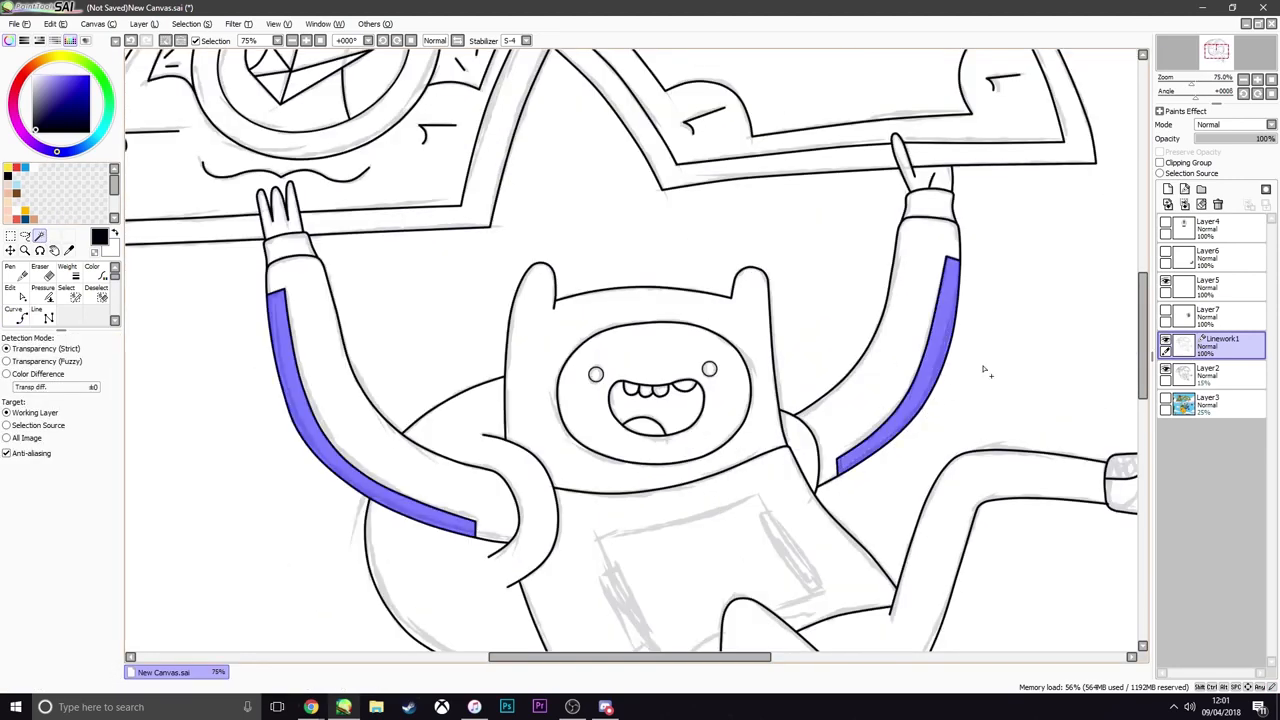
{"action": "left_click", "coordinate": [1168, 189]}
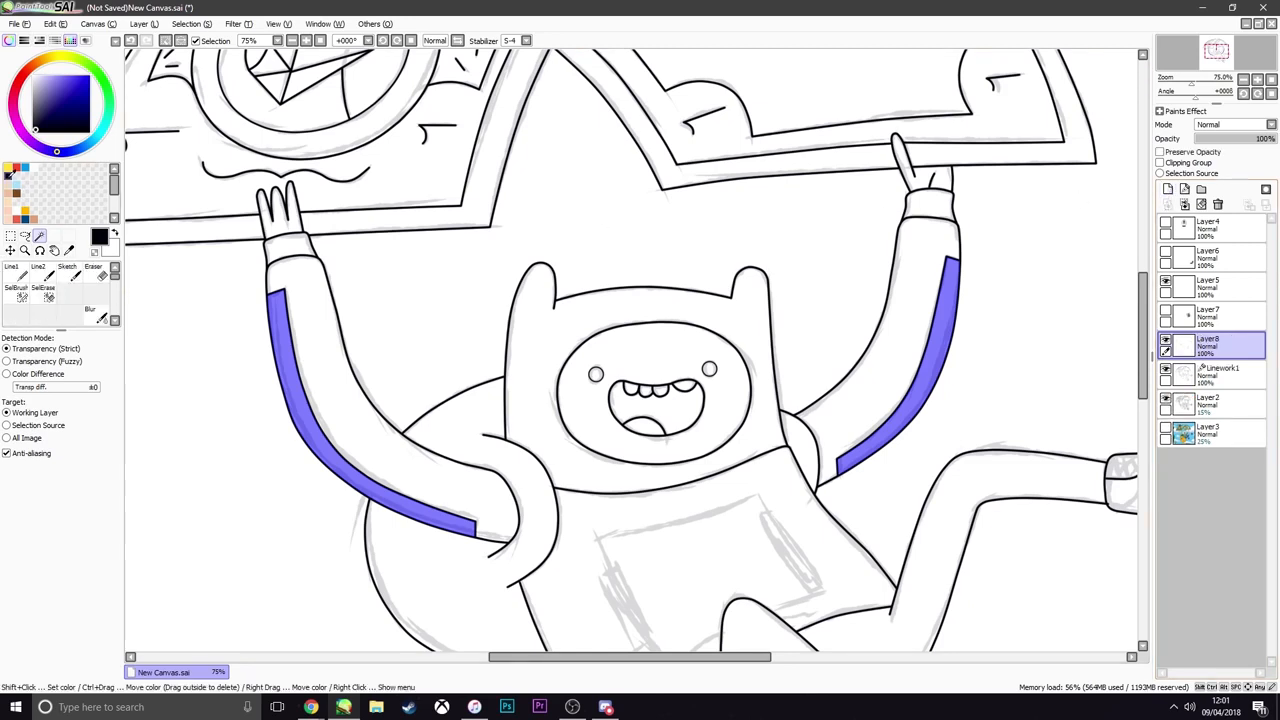
{"action": "left_click", "coordinate": [22, 237]}
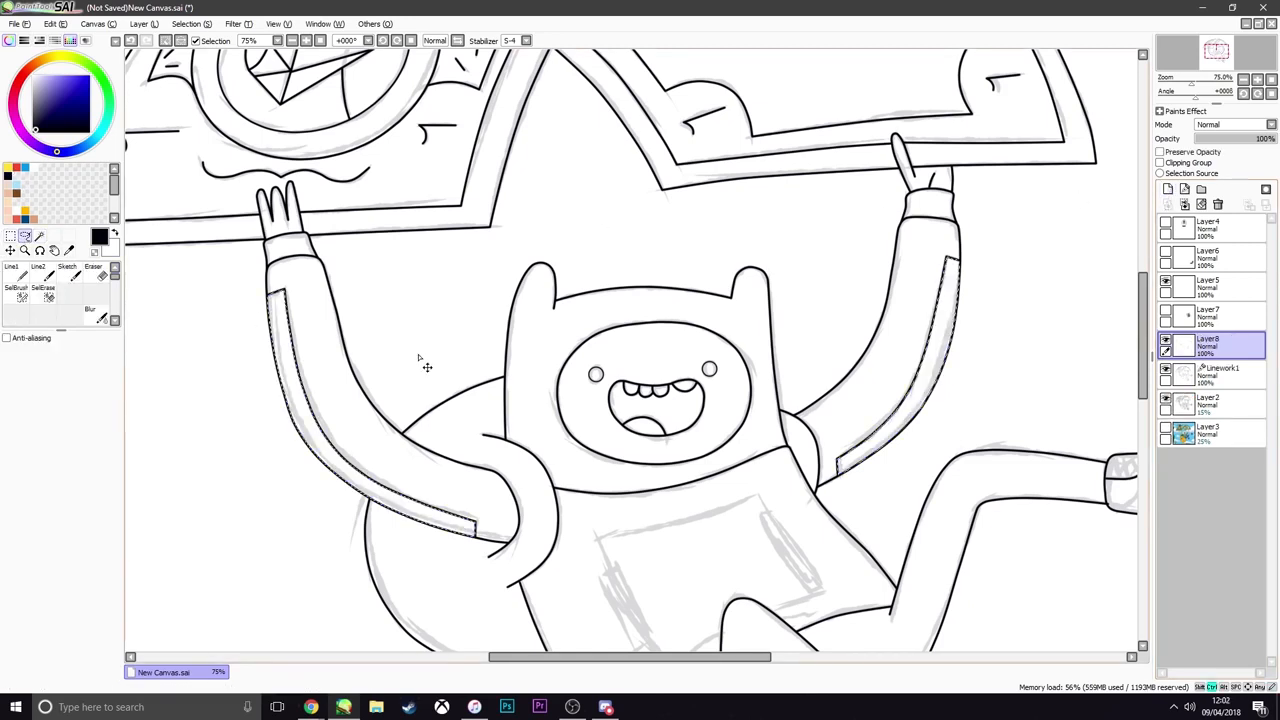
Fill both selected sleeve stripes with black on the new layer, checking the fill with the layer hidden and shown
{"action": "key", "text": "ctrl+f"}
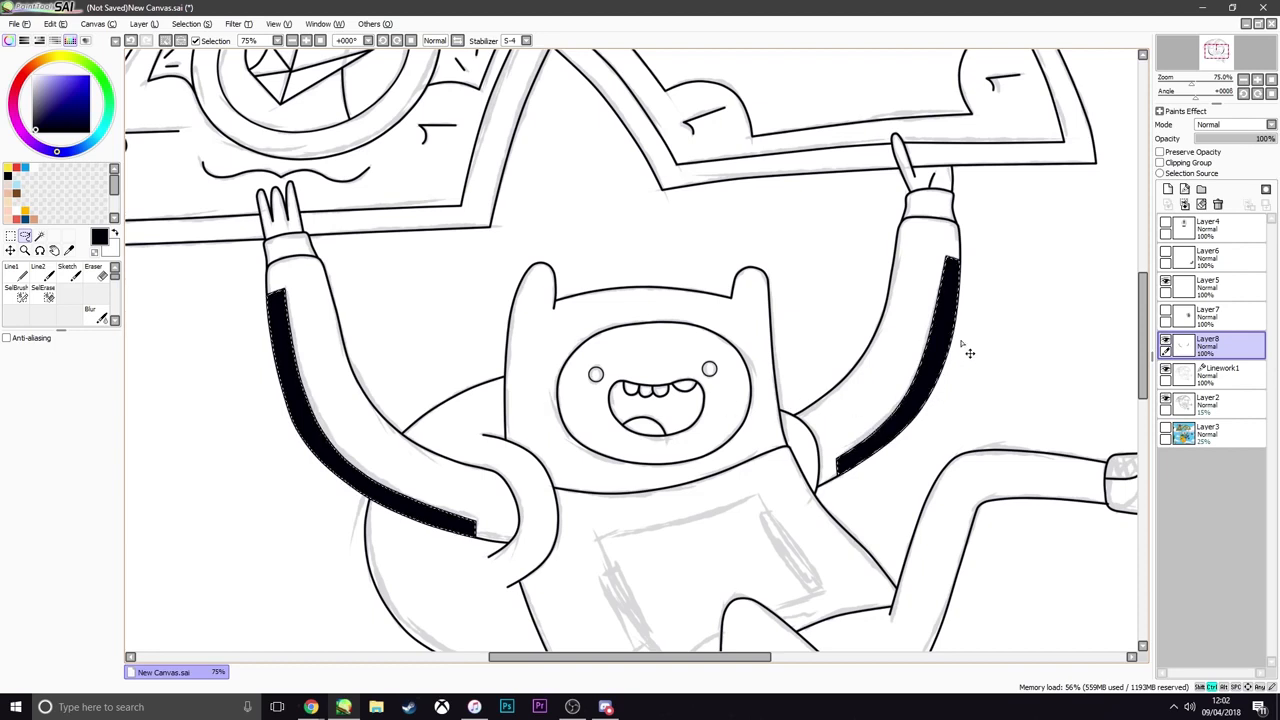
{"action": "left_click", "coordinate": [1166, 342]}
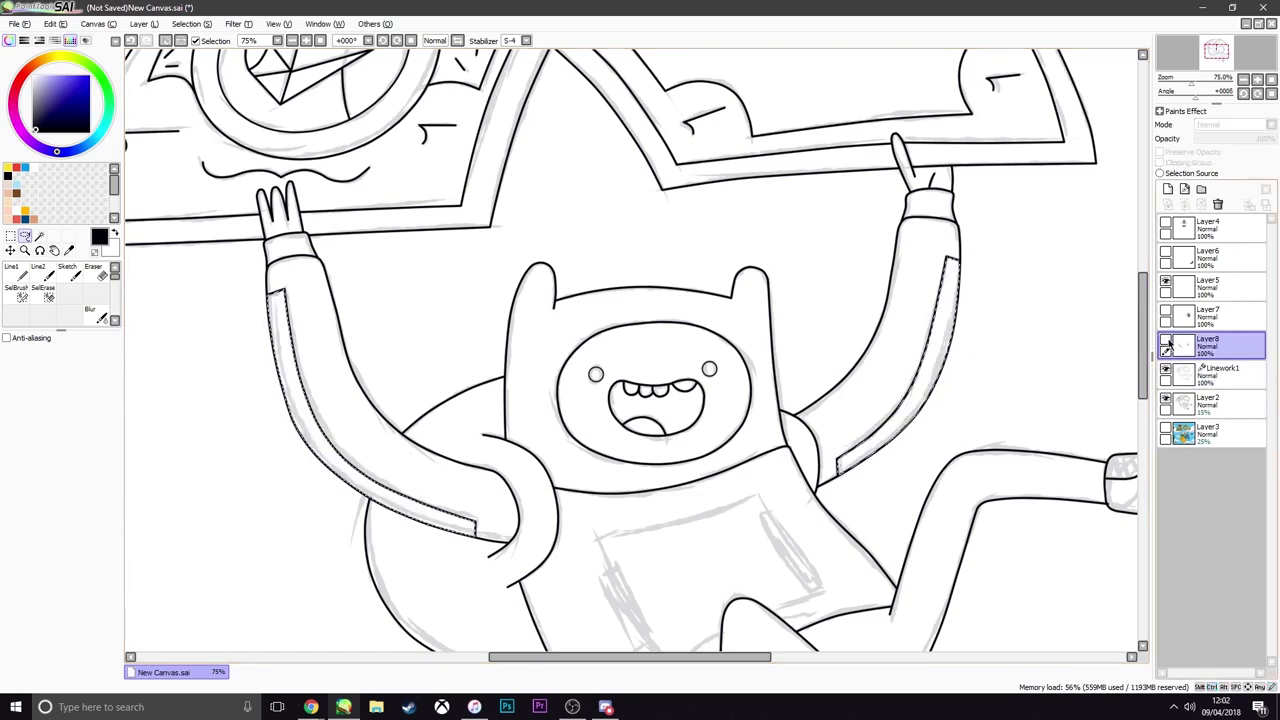
{"action": "left_click", "coordinate": [1166, 342]}
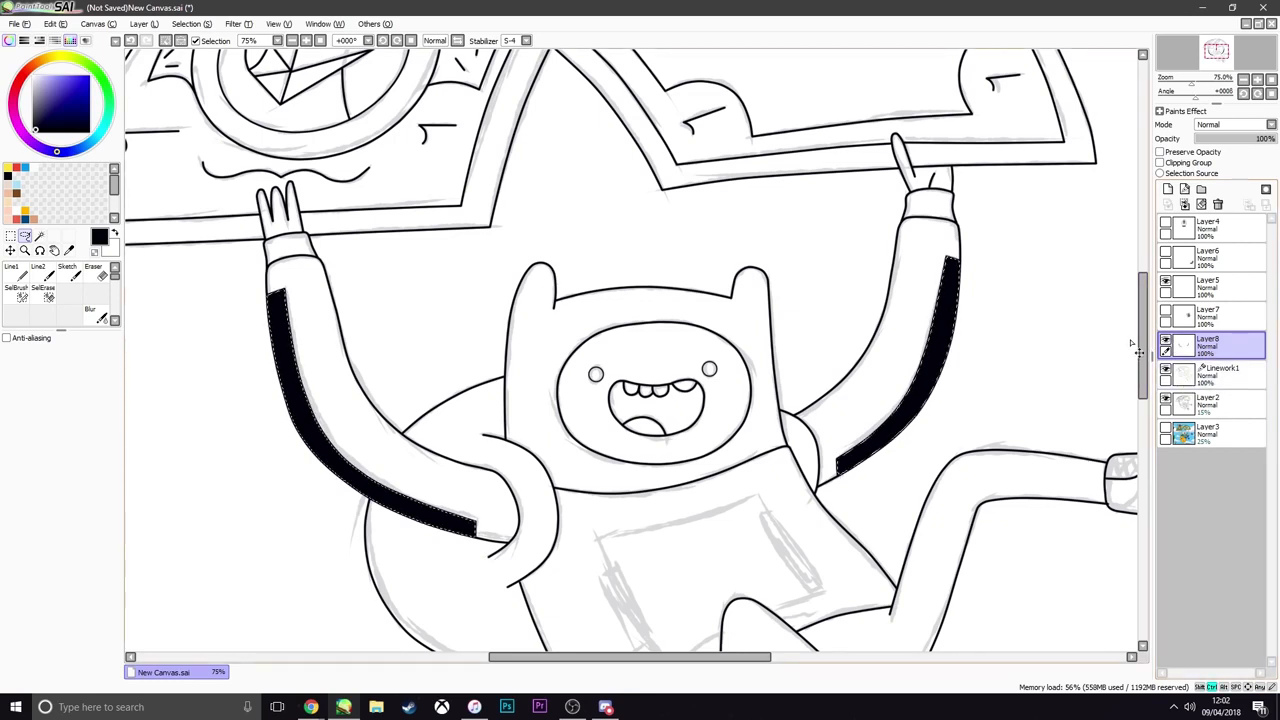
Undo back to the separate Linework2 stripe outlines, compare the drawing with them hidden and shown, and delete the Linework2 layer
{"action": "key", "text": "ctrl+z"}
{"action": "key", "text": "ctrl+z"}
{"action": "key", "text": "ctrl+z"}
{"action": "key", "text": "ctrl+z"}
{"action": "key", "text": "ctrl+z"}
{"action": "key", "text": "ctrl+z"}
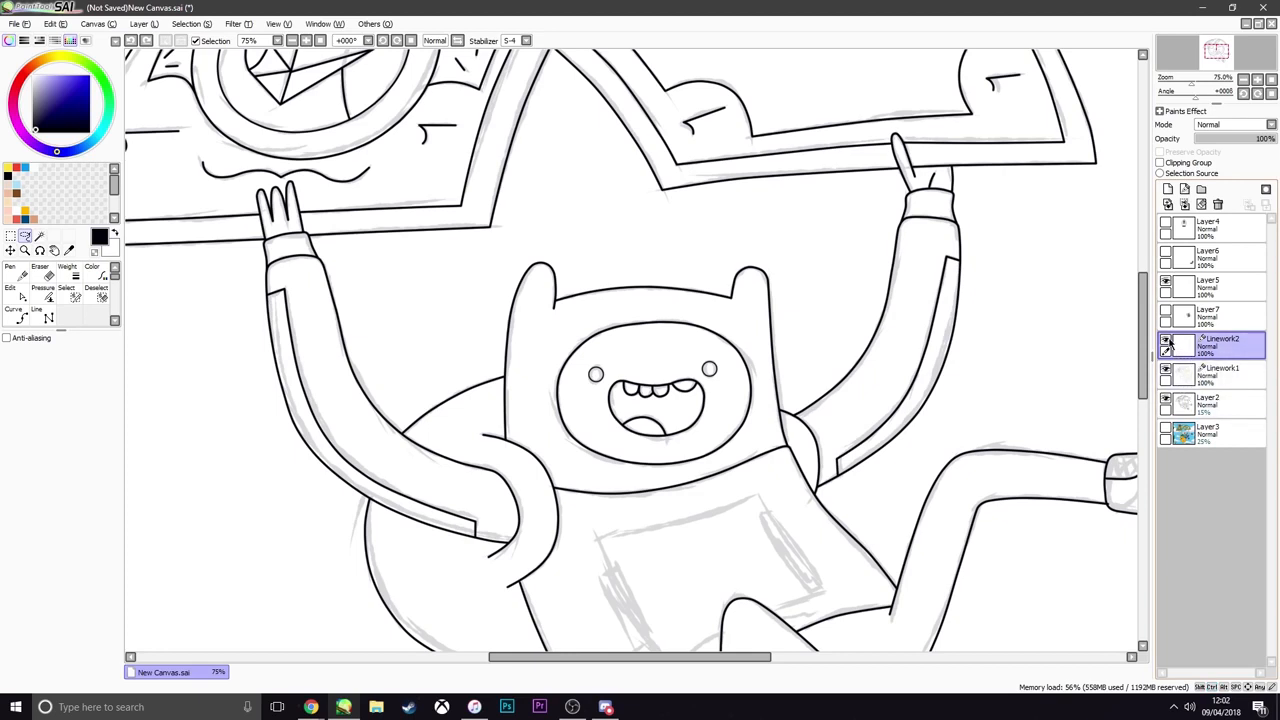
{"action": "left_click", "coordinate": [1166, 342]}
{"action": "left_click", "coordinate": [1166, 342]}
{"action": "left_click", "coordinate": [1167, 343]}
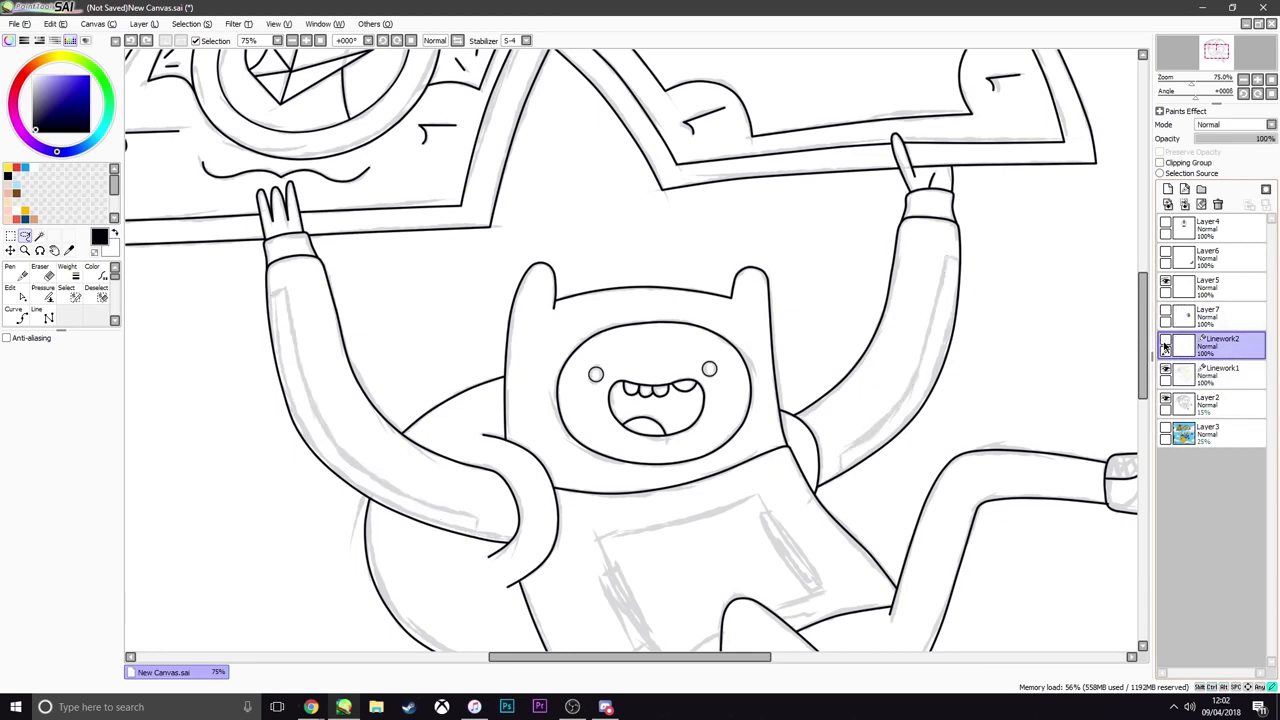
{"action": "left_click", "coordinate": [1167, 343]}
{"action": "left_click", "coordinate": [1167, 343]}
{"action": "left_click", "coordinate": [1167, 343]}
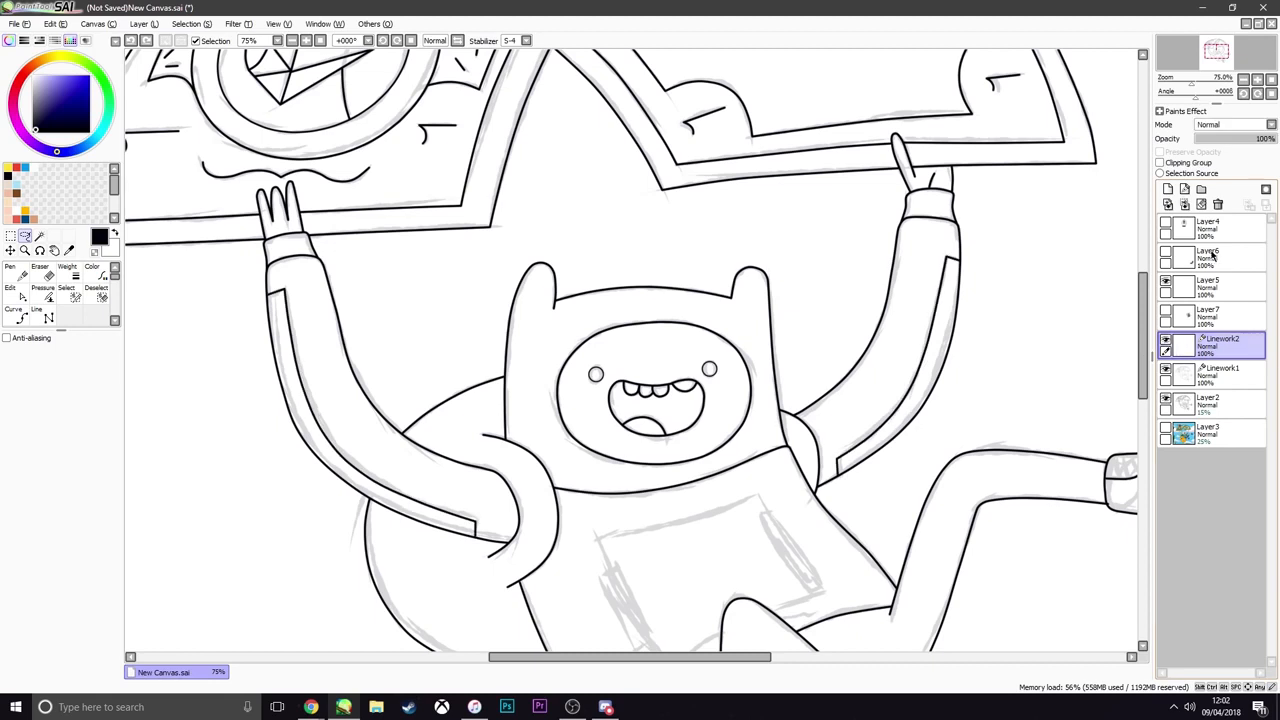
{"action": "left_click", "coordinate": [1218, 204]}
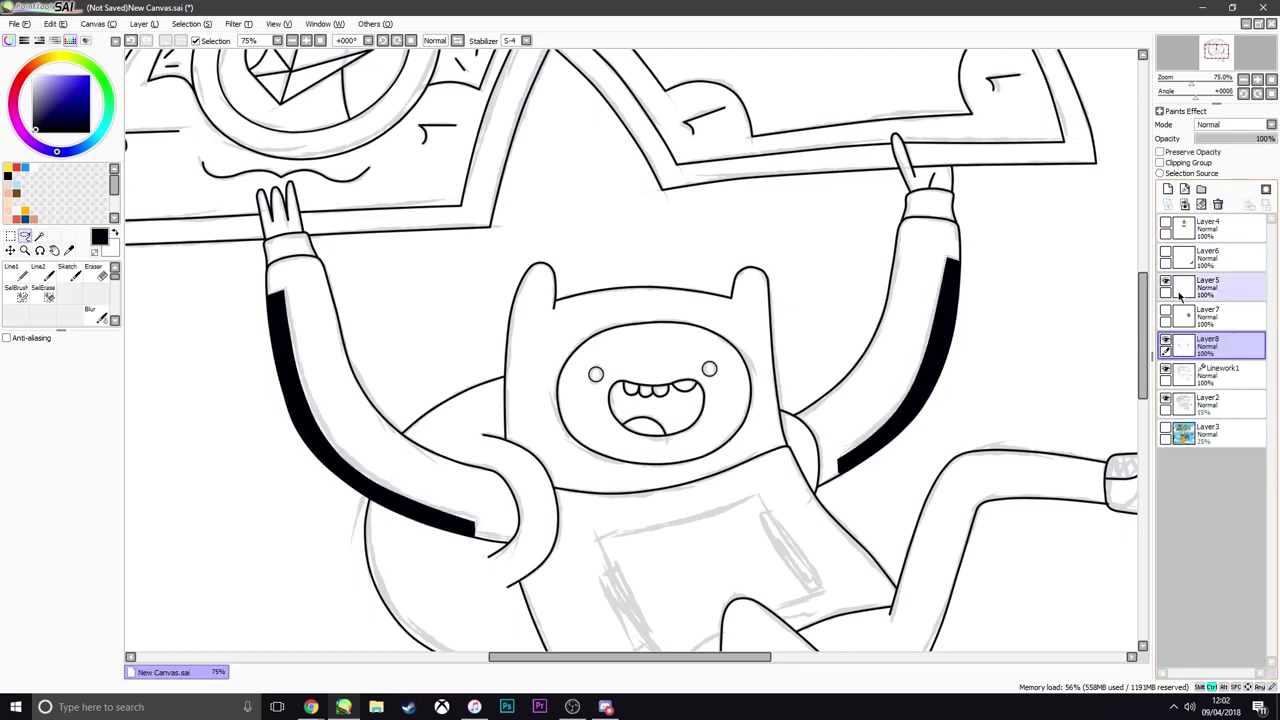
Move the black stripe layer beneath Linework1, select its filled areas and switch to the Eraser
{"action": "left_click", "coordinate": [1165, 342]}
{"action": "left_click", "coordinate": [1165, 342]}
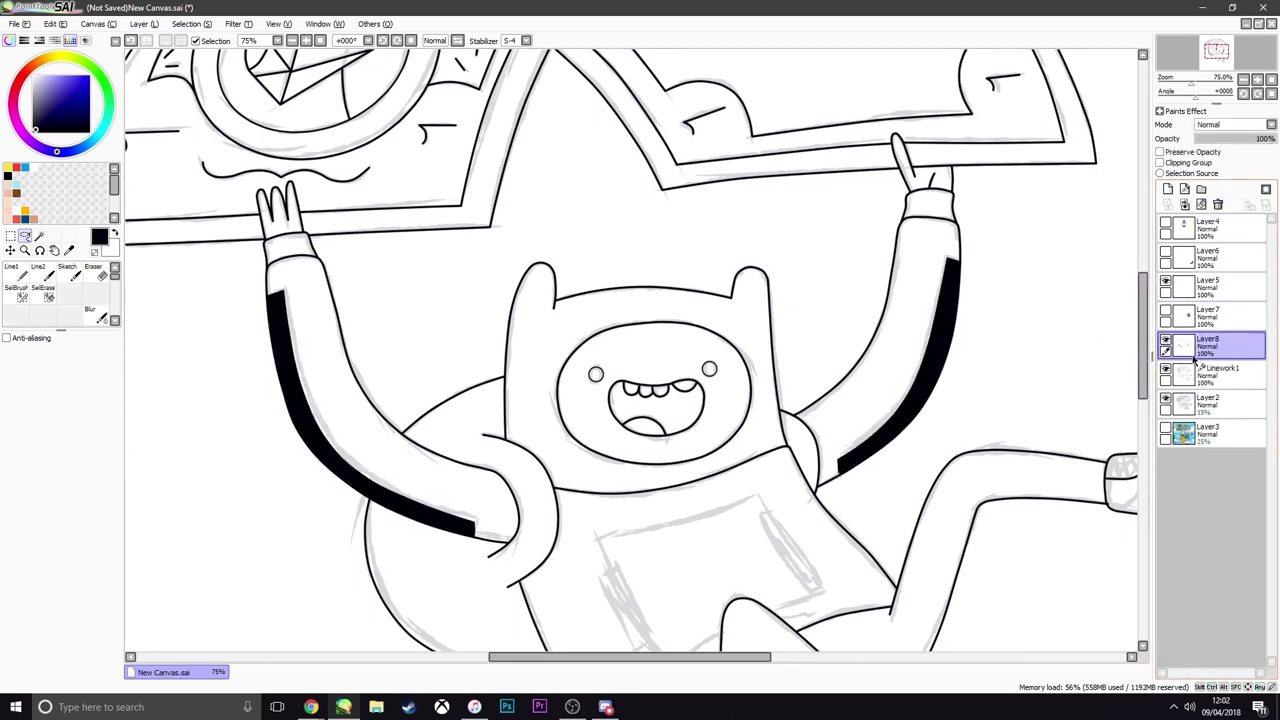
{"action": "left_click_drag", "start_coordinate": [1194, 352], "coordinate": [1168, 371]}
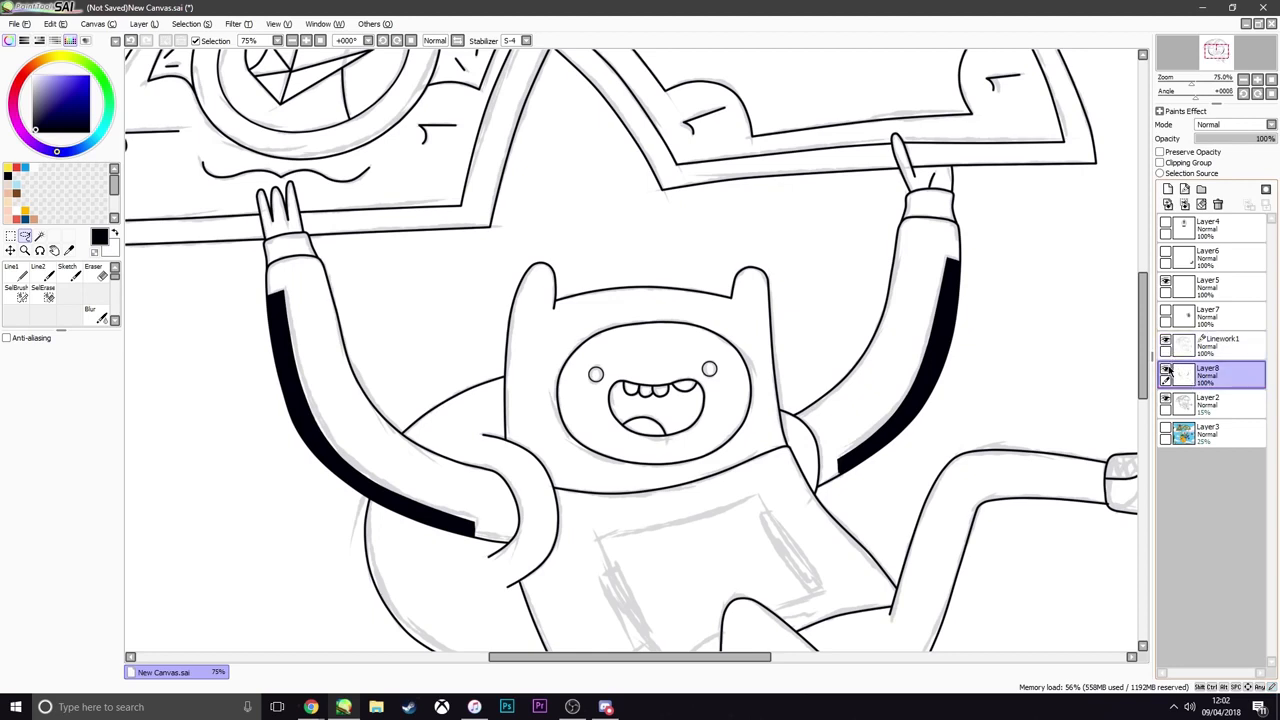
{"action": "left_click", "coordinate": [1166, 370]}
{"action": "left_click", "coordinate": [1166, 370]}
{"action": "left_click", "coordinate": [1186, 376], "text": "ctrl"}
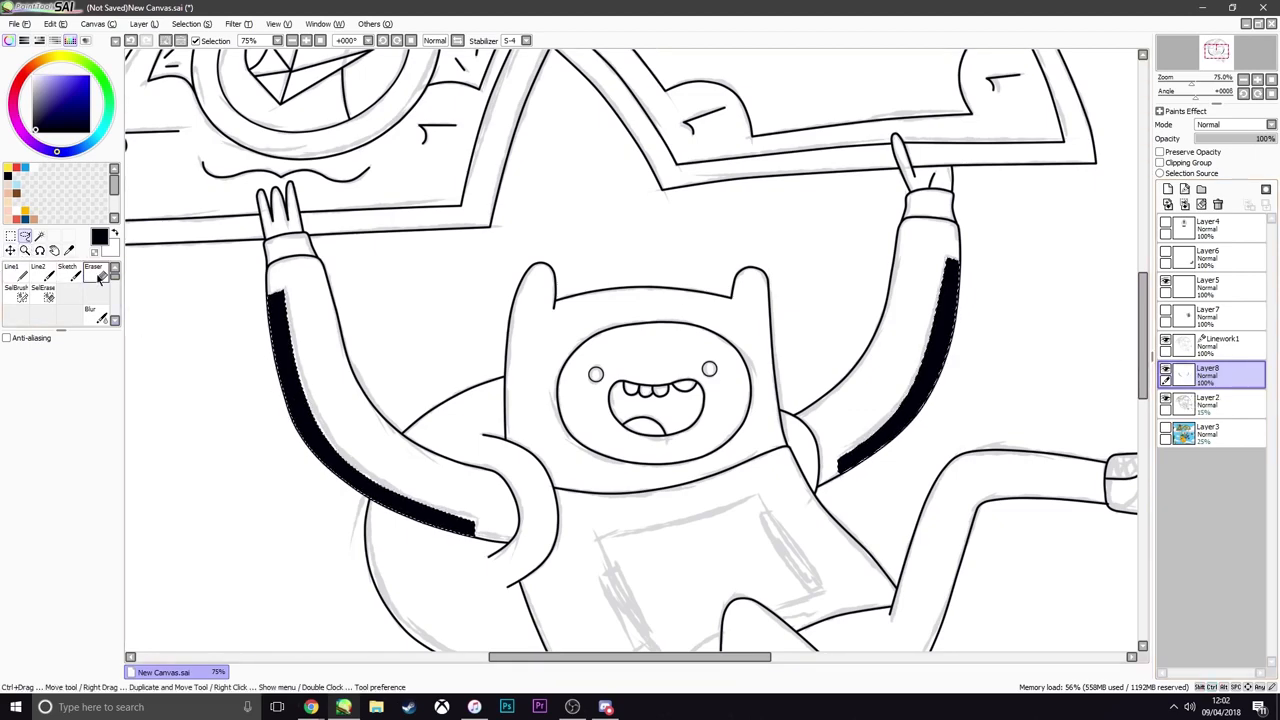
{"action": "left_click", "coordinate": [98, 276]}
{"action": "scroll", "coordinate": [304, 334], "scroll_direction": "down", "scroll_amount": 2}
{"action": "scroll", "coordinate": [304, 352], "scroll_direction": "up", "scroll_amount": 2}
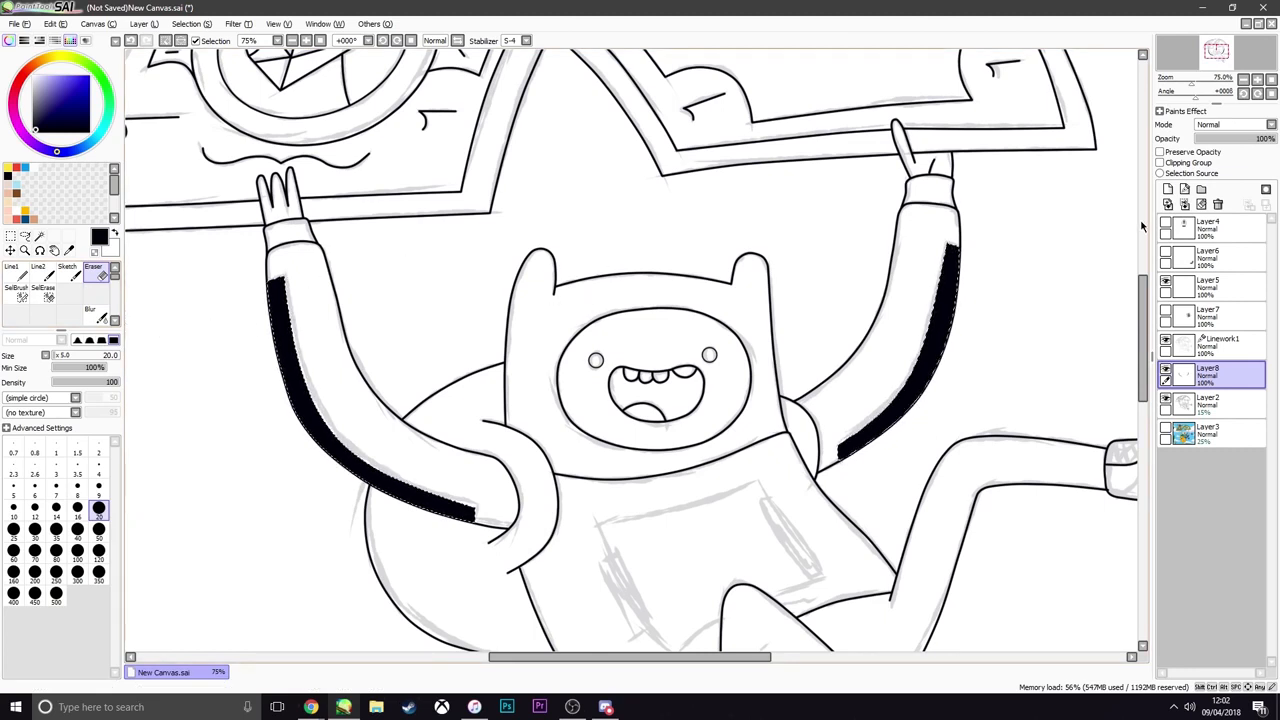
Show the sweatshirt reference photo on Layer4, try to transform it, and clear the stripe selection
{"action": "left_click", "coordinate": [1165, 224]}
{"action": "scroll", "coordinate": [795, 248], "scroll_direction": "down", "scroll_amount": 3}
{"action": "scroll", "coordinate": [795, 248], "scroll_direction": "up", "scroll_amount": 2}
{"action": "scroll", "coordinate": [810, 230], "scroll_direction": "down", "scroll_amount": 1}
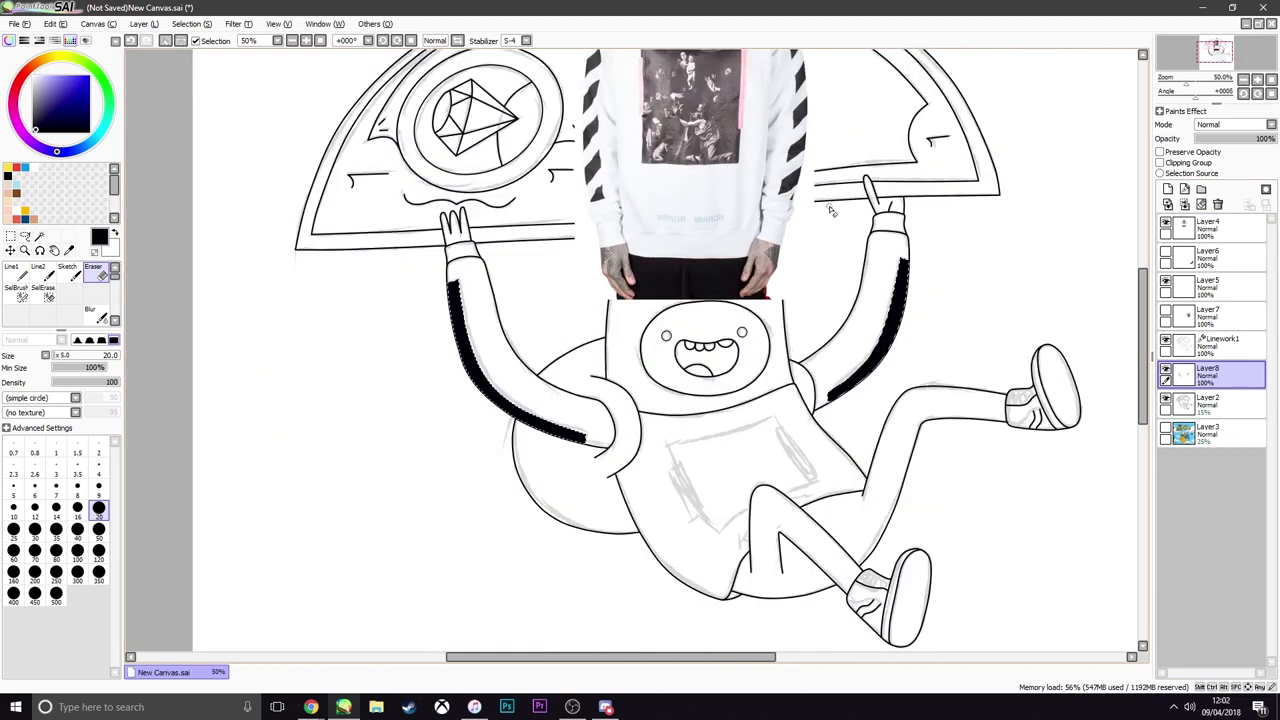
{"action": "left_click", "coordinate": [1214, 237]}
{"action": "key", "text": "ctrl+t"}
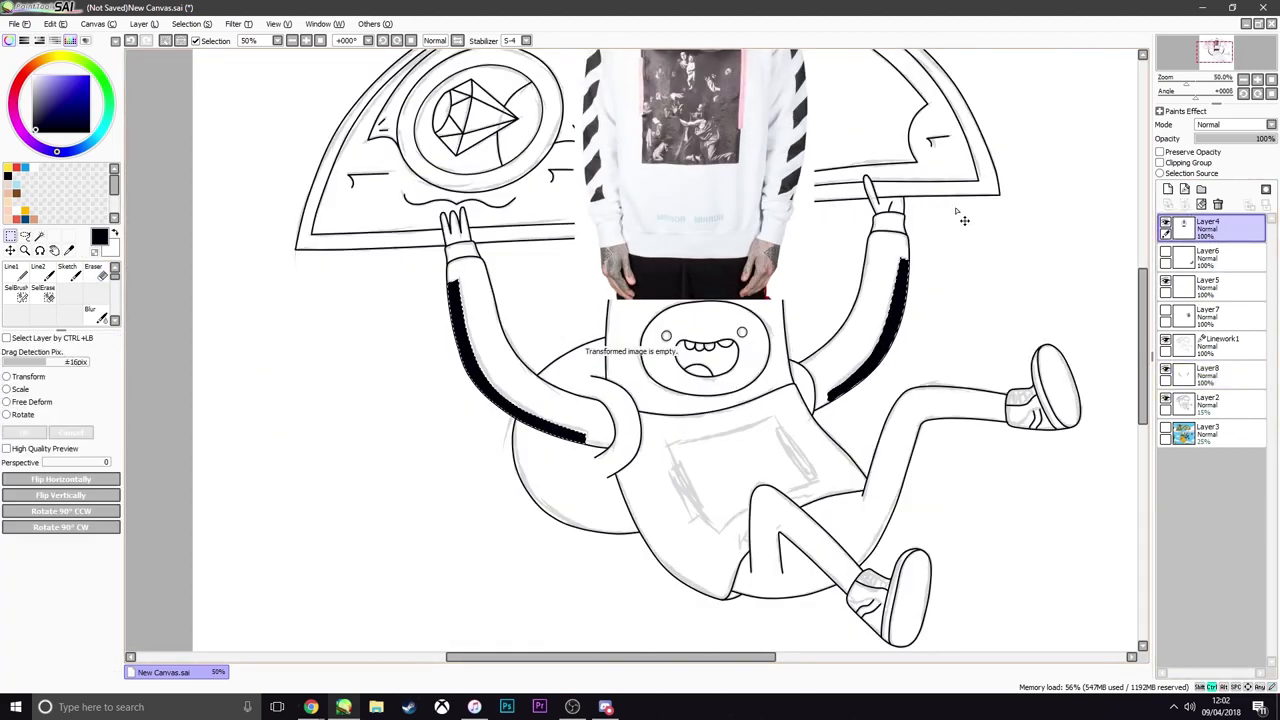
{"action": "scroll", "coordinate": [876, 226], "scroll_direction": "down", "scroll_amount": 2}
{"action": "scroll", "coordinate": [872, 213], "scroll_direction": "up", "scroll_amount": 2}
{"action": "key", "text": "ctrl+t"}
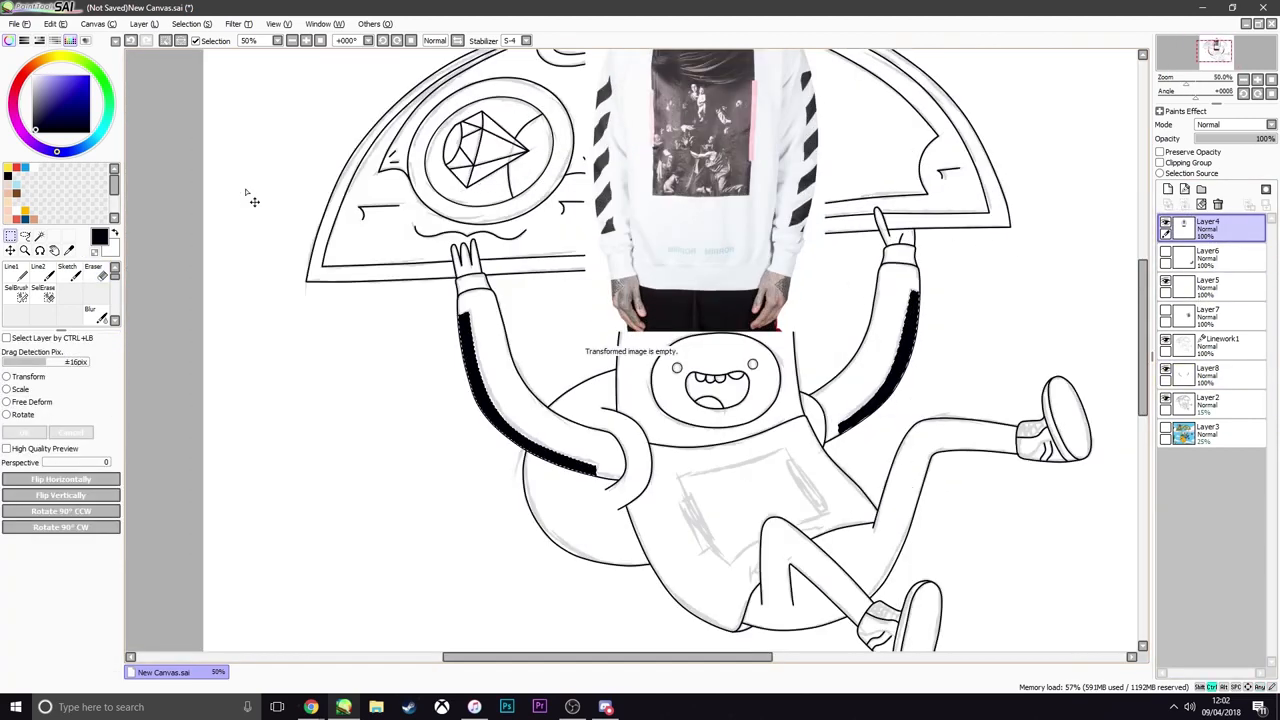
{"action": "left_click", "coordinate": [25, 237]}
{"action": "key", "text": "ctrl+t"}
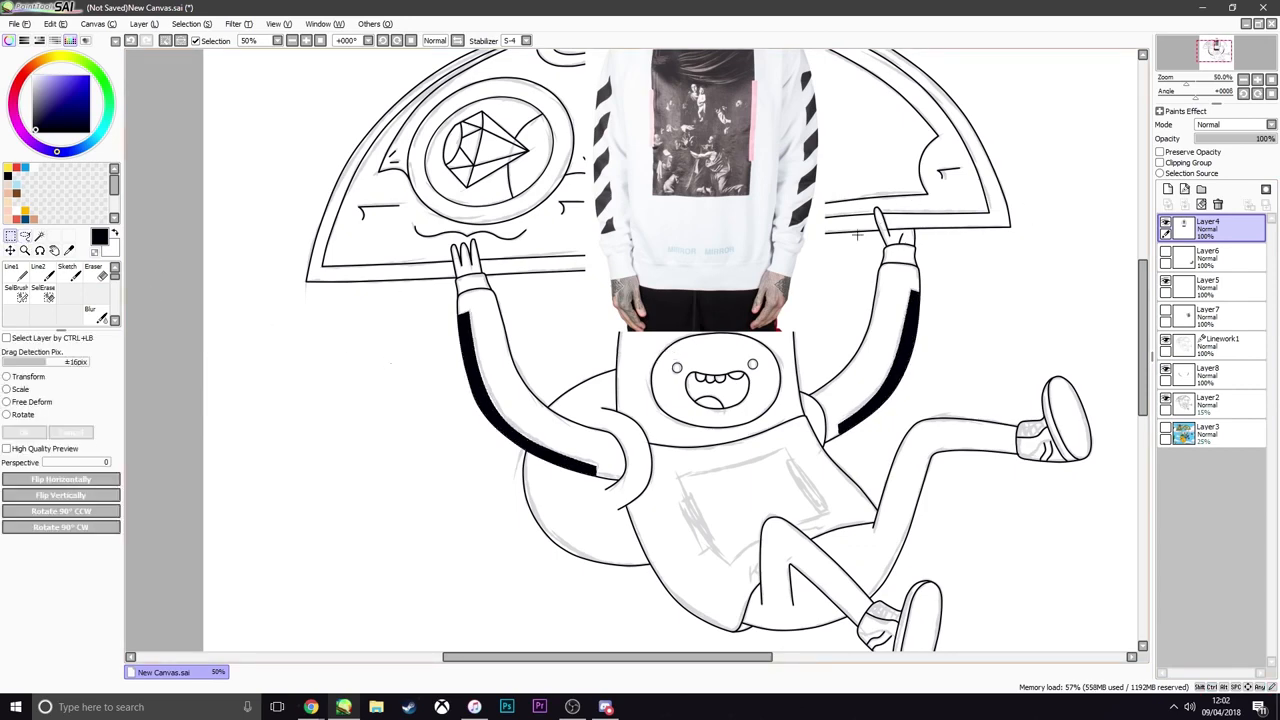
Rotate the sweatshirt photo counter-clockwise, place it in the empty area left of Finn, and reselect the stripe fill on Layer8
{"action": "scroll", "coordinate": [855, 215], "scroll_direction": "down", "scroll_amount": 1}
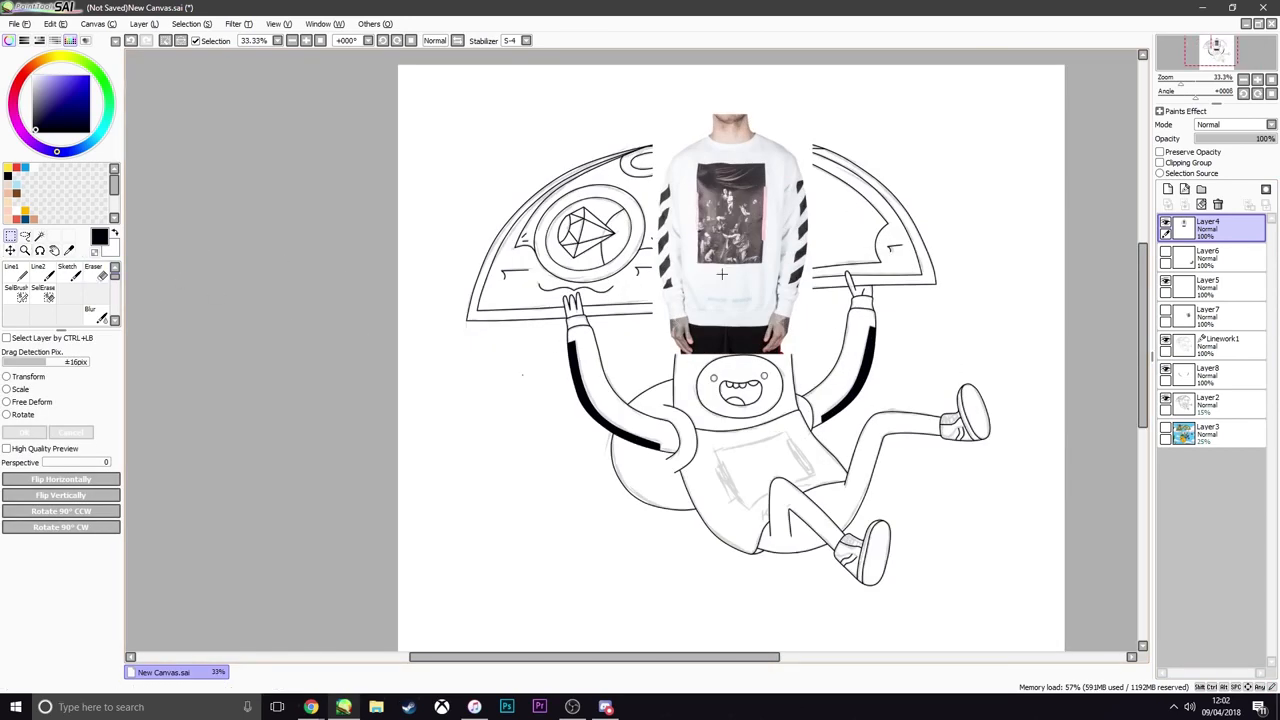
{"action": "left_click_drag", "start_coordinate": [636, 86], "coordinate": [800, 414]}
{"action": "key", "text": "ctrl+t"}
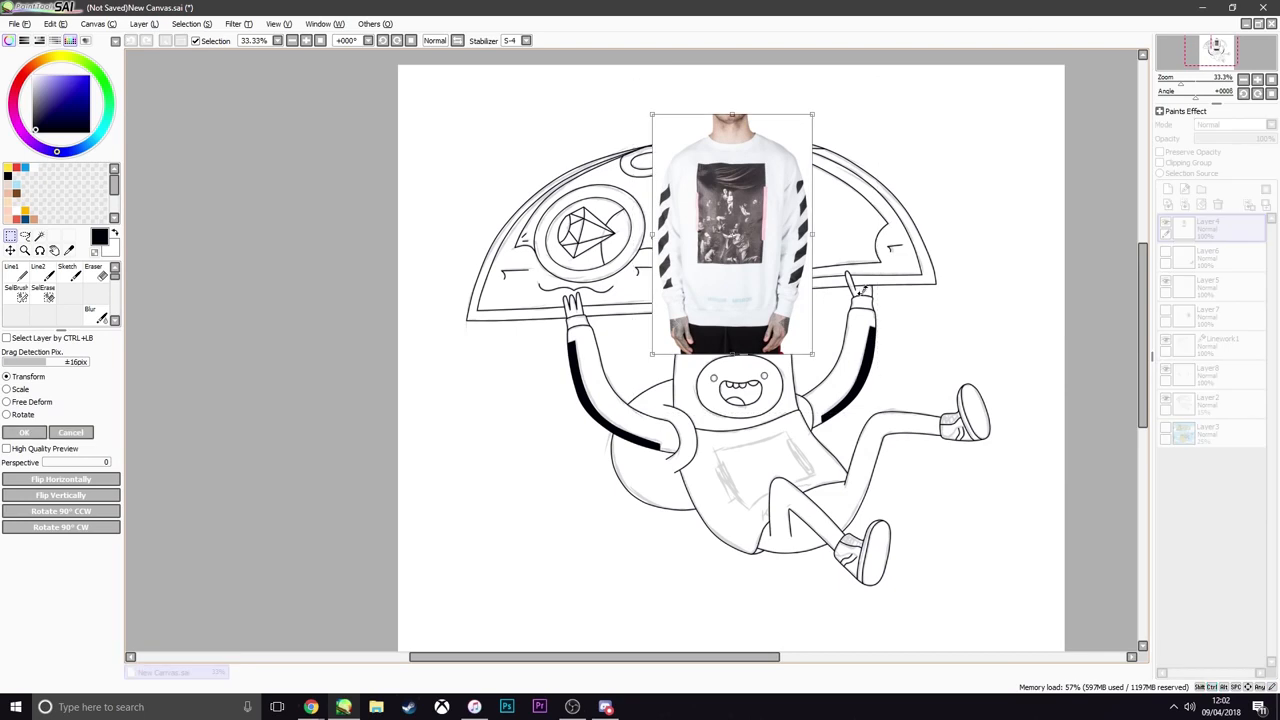
{"action": "left_click_drag", "start_coordinate": [862, 291], "coordinate": [854, 225]}
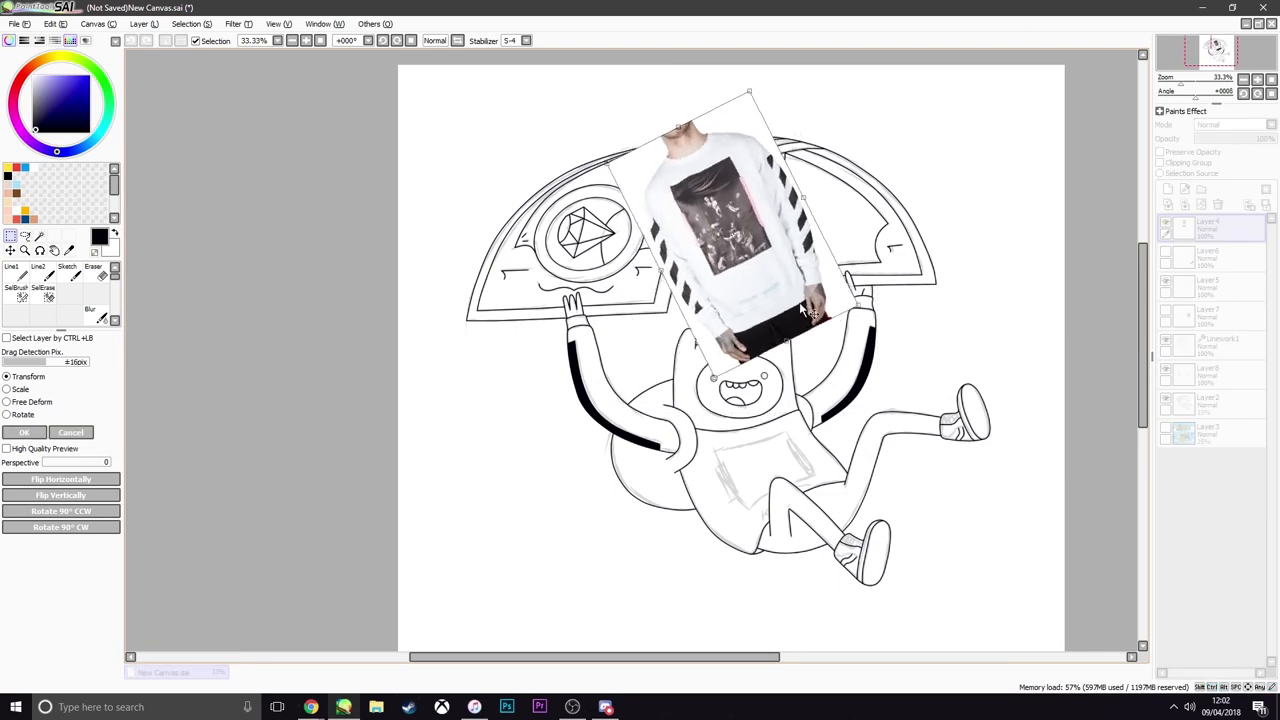
{"action": "mouse_move", "coordinate": [808, 312]}
{"action": "left_mouse_down"}
{"action": "mouse_move", "coordinate": [754, 389]}
{"action": "mouse_move", "coordinate": [510, 510]}
{"action": "mouse_move", "coordinate": [532, 498]}
{"action": "mouse_move", "coordinate": [926, 530]}
{"action": "mouse_move", "coordinate": [615, 610]}
{"action": "mouse_move", "coordinate": [547, 561]}
{"action": "left_mouse_up"}
{"action": "key", "text": "Return"}
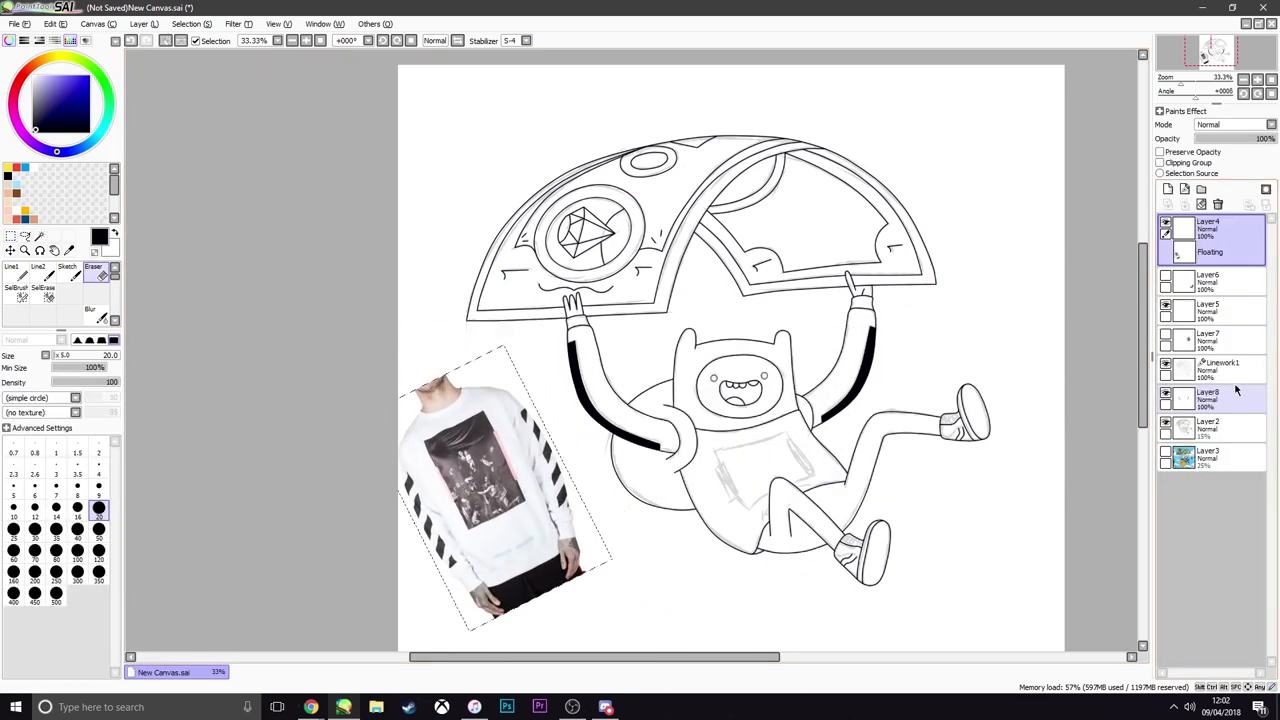
{"action": "left_click", "coordinate": [1181, 398]}
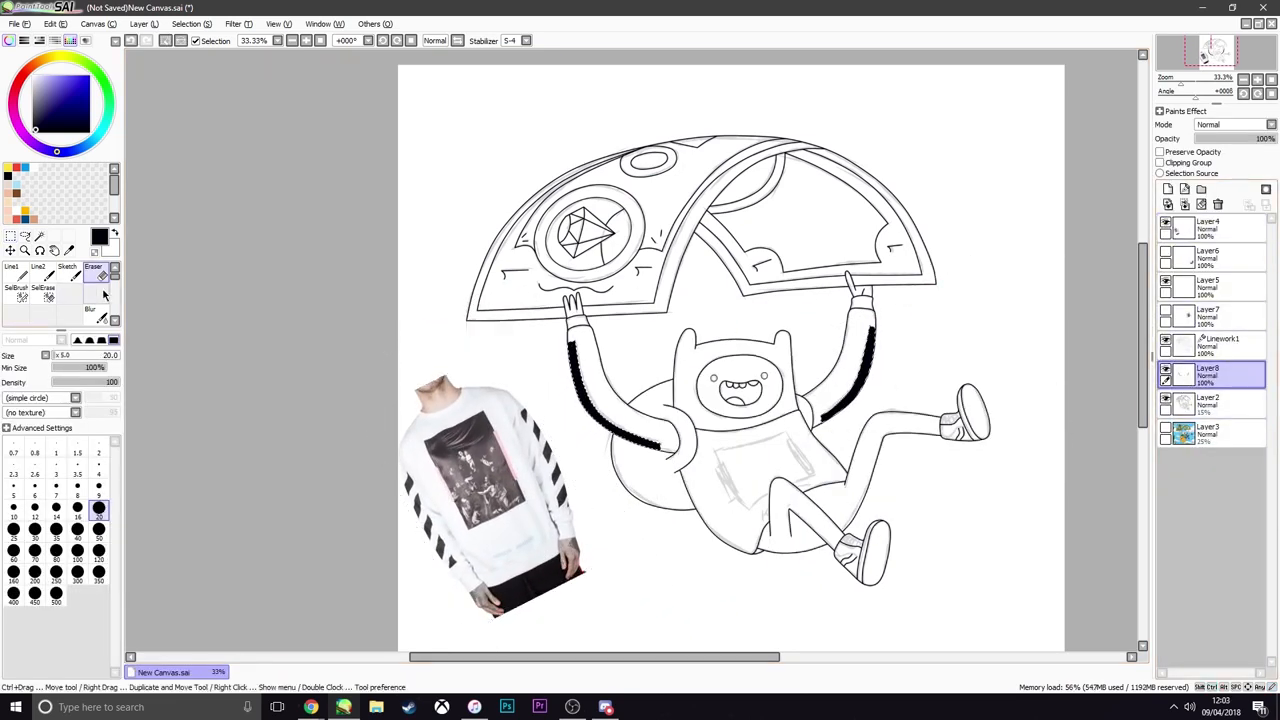
Try erasing slanted gaps along the left sleeve's stripe with the Eraser at size 40, and clear the selection
{"action": "scroll", "coordinate": [548, 370], "scroll_direction": "up", "scroll_amount": 1}
{"action": "scroll", "coordinate": [540, 397], "scroll_direction": "up", "scroll_amount": 2}
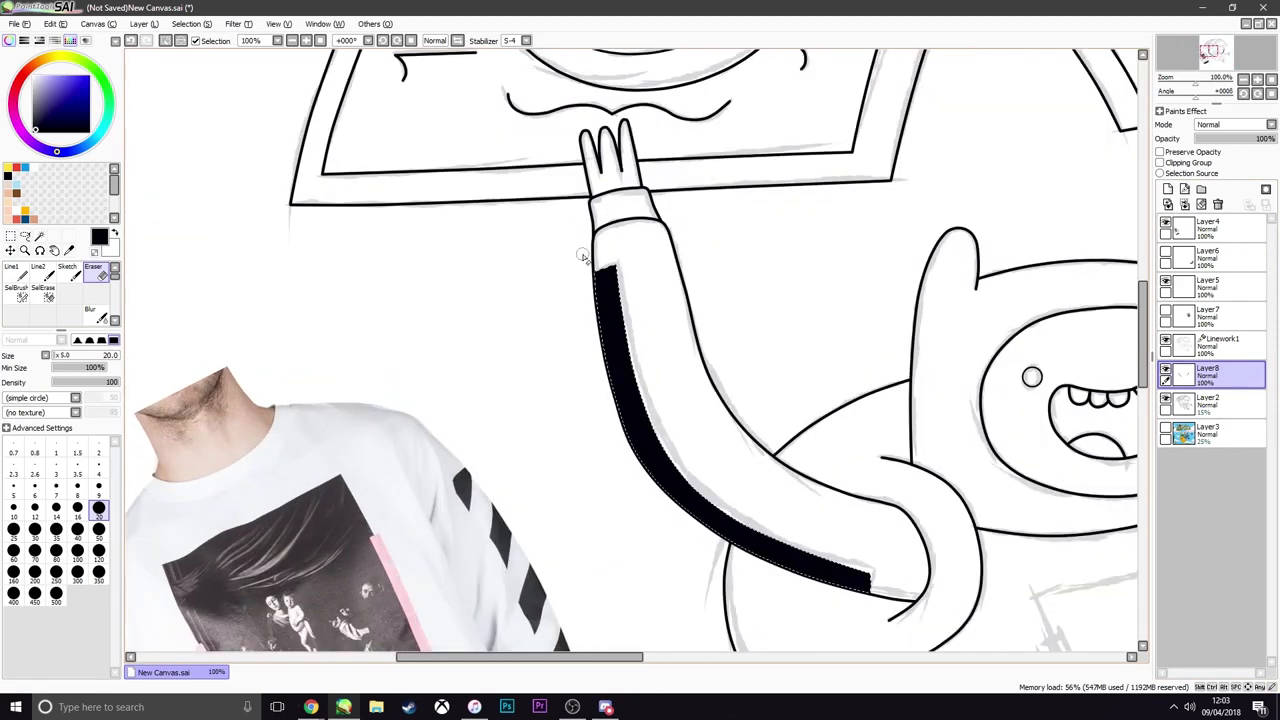
{"action": "key", "text": "bracketright"}
{"action": "key", "text": "bracketright"}
{"action": "key", "text": "bracketright"}
{"action": "key", "text": "bracketright"}
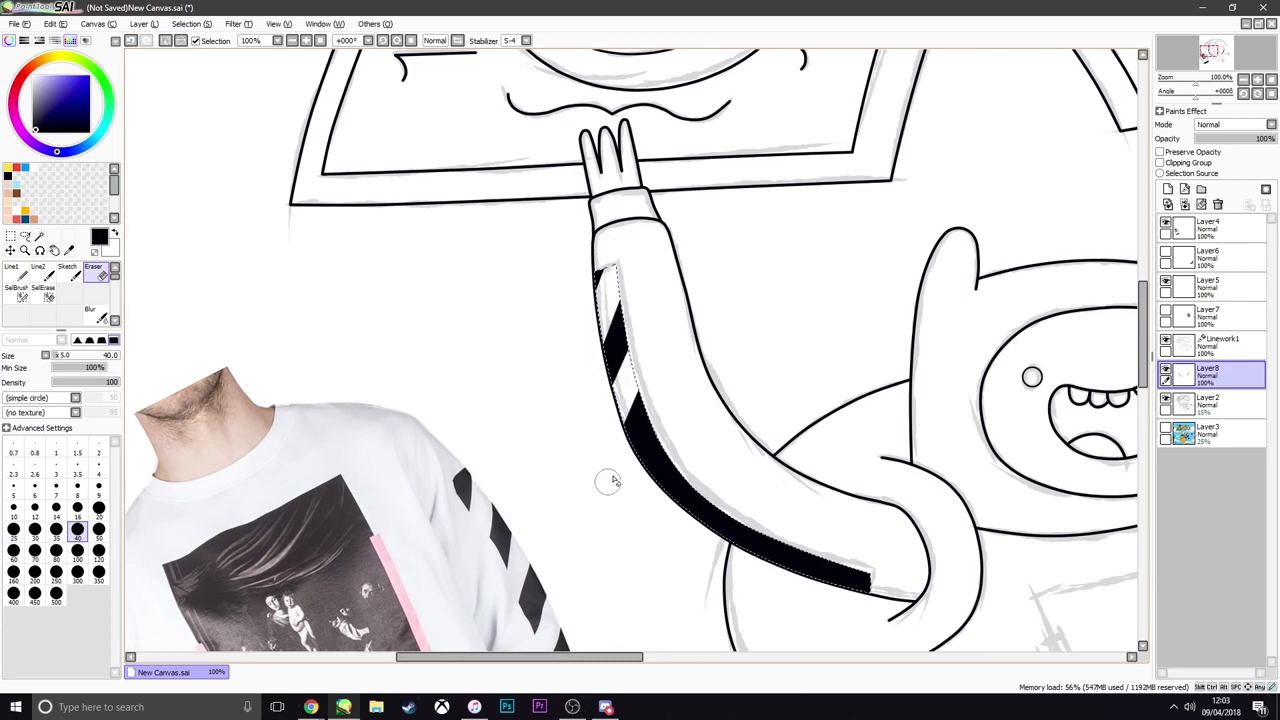
{"action": "left_click_drag", "start_coordinate": [622, 277], "coordinate": [605, 420]}
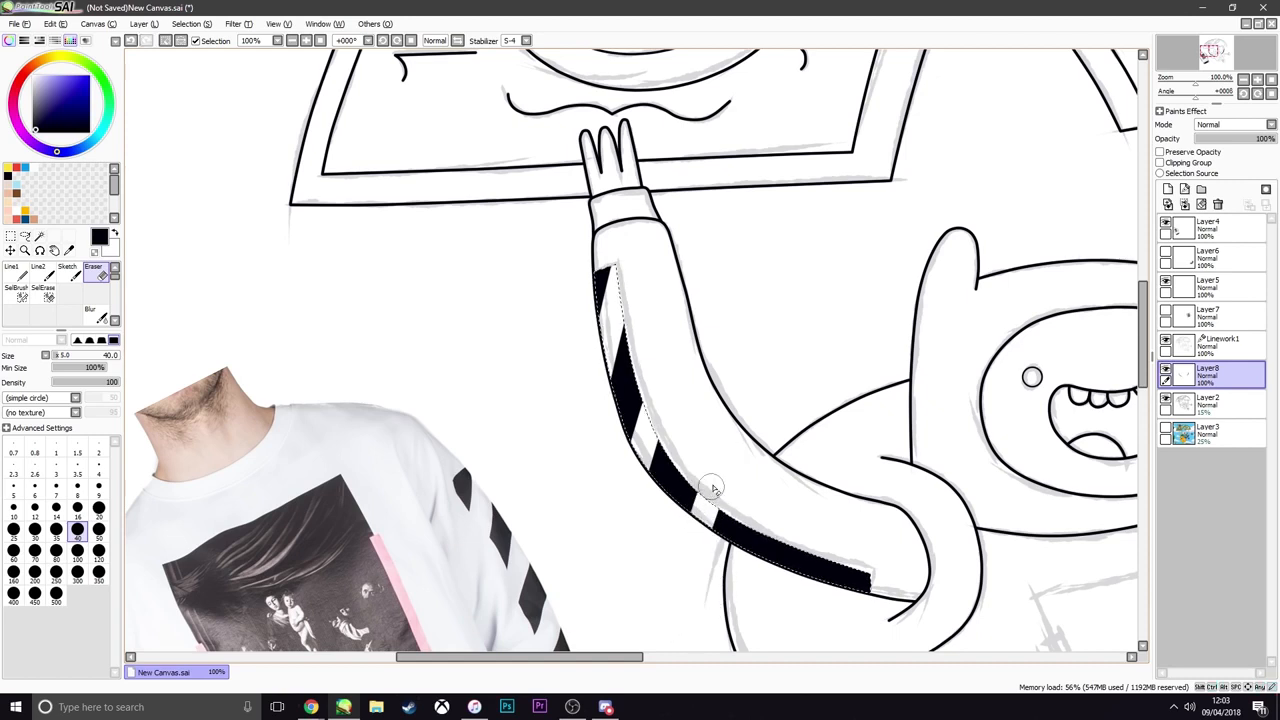
{"action": "left_click_drag", "start_coordinate": [771, 521], "coordinate": [774, 562]}
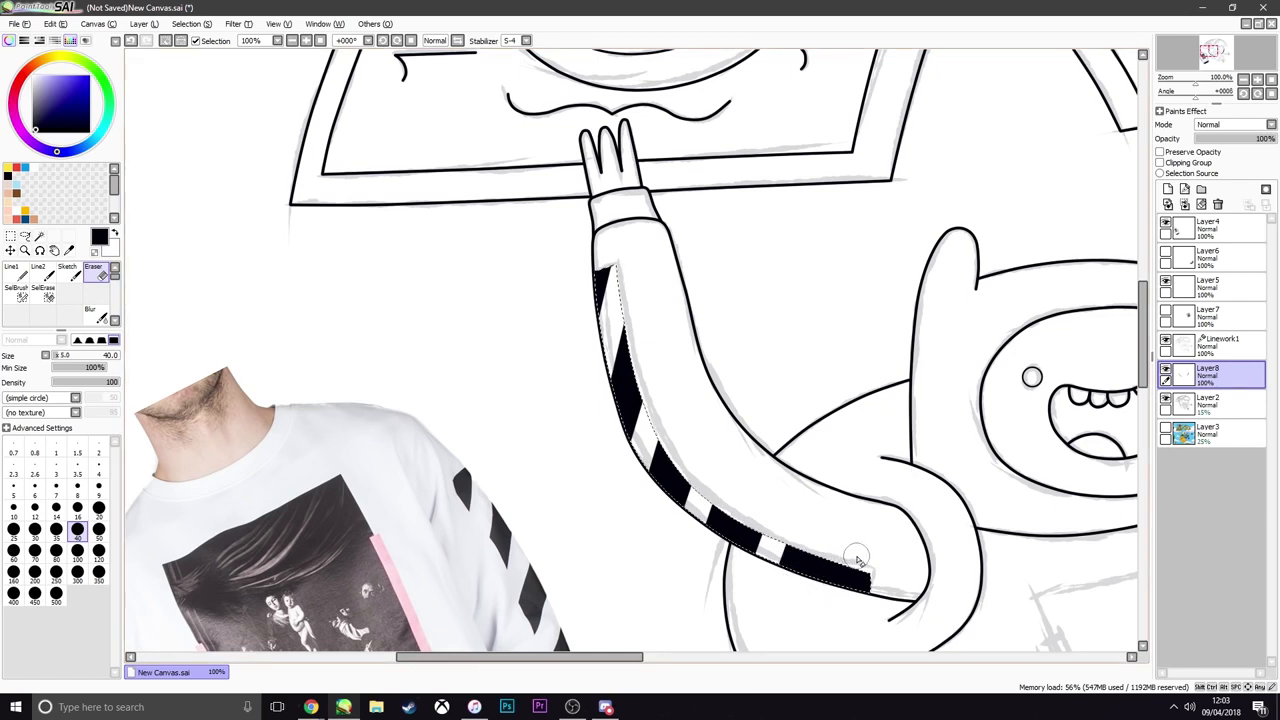
{"action": "left_click_drag", "start_coordinate": [870, 551], "coordinate": [846, 584]}
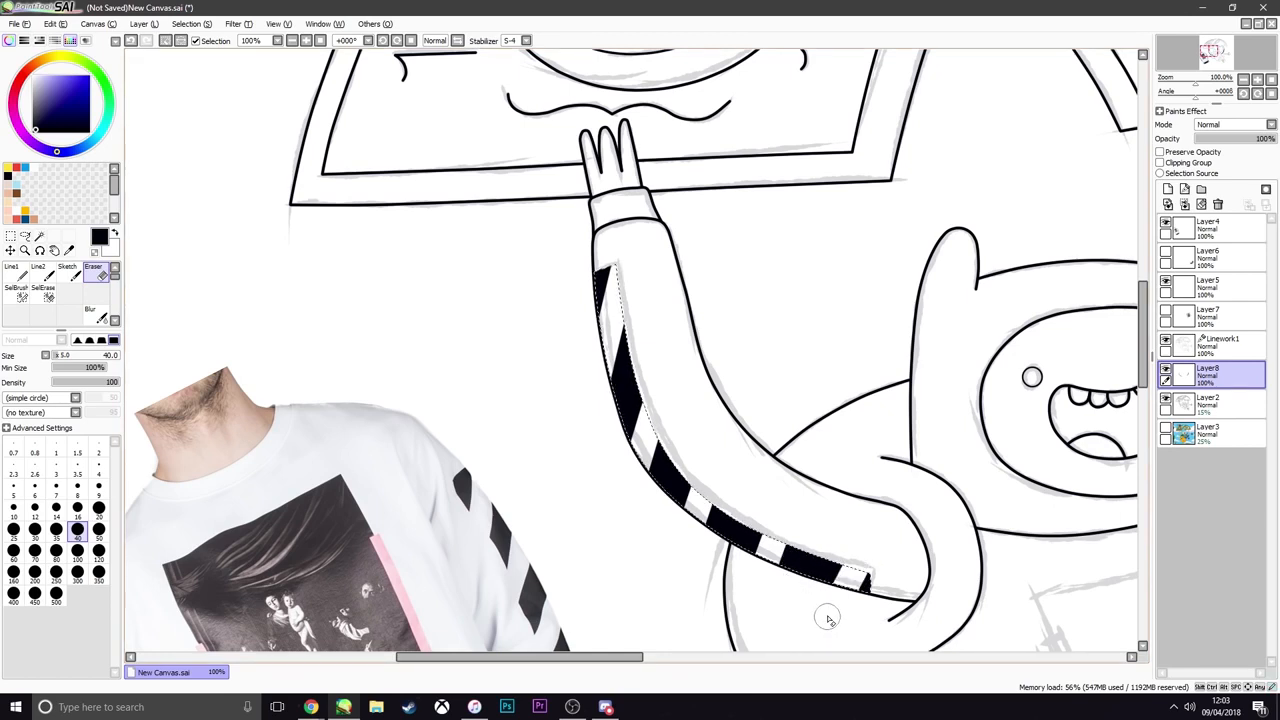
{"action": "left_click", "coordinate": [26, 236]}
{"action": "left_click", "coordinate": [366, 303]}
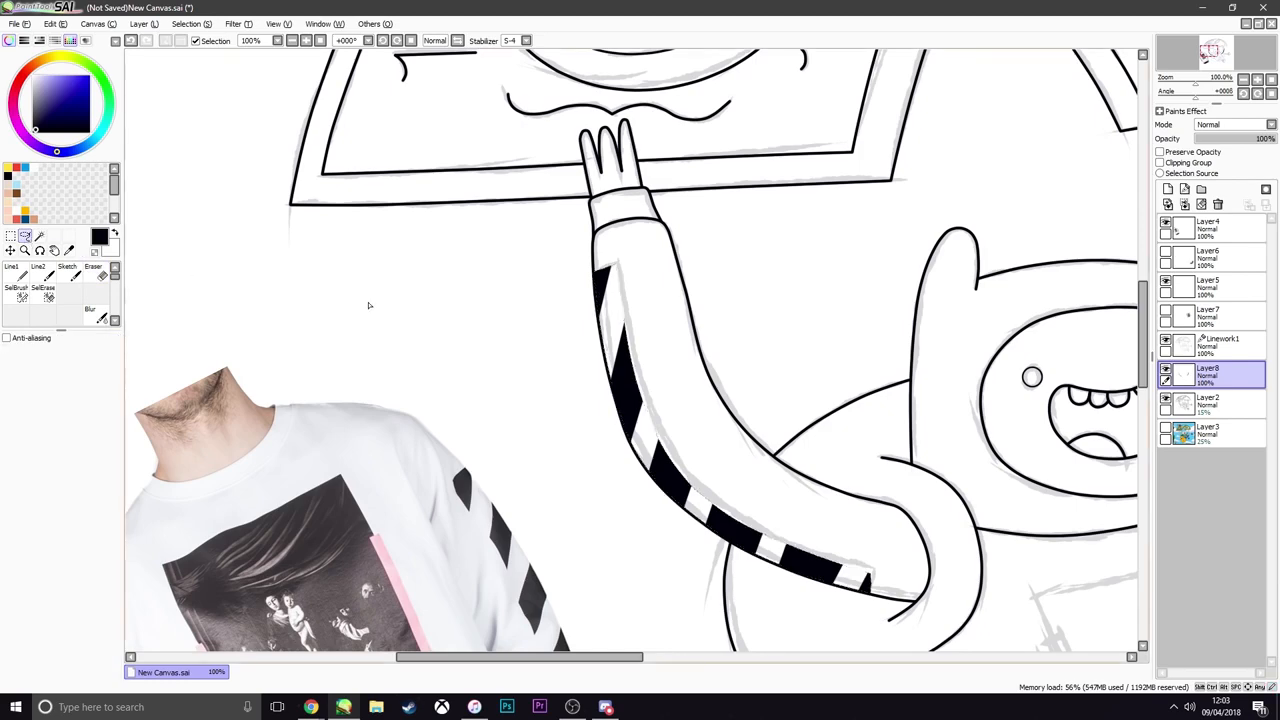
Try erasing slanted gaps through the right sleeve's black stripe to break it into diagonal bands
{"action": "scroll", "coordinate": [581, 333], "scroll_direction": "down", "scroll_amount": 4}
{"action": "scroll", "coordinate": [766, 370], "scroll_direction": "up", "scroll_amount": 2}
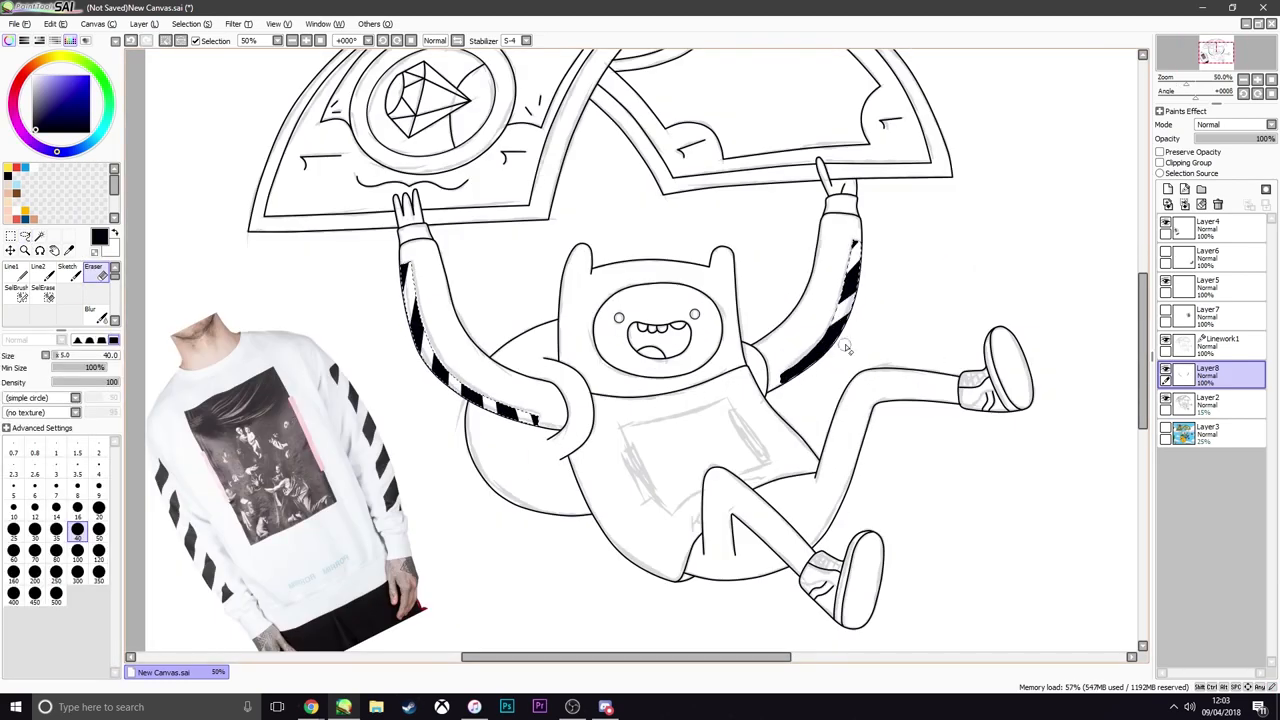
{"action": "left_click_drag", "start_coordinate": [842, 343], "coordinate": [801, 361]}
{"action": "left_click", "coordinate": [39, 237]}
{"action": "scroll", "coordinate": [571, 344], "scroll_direction": "up", "scroll_amount": 1}
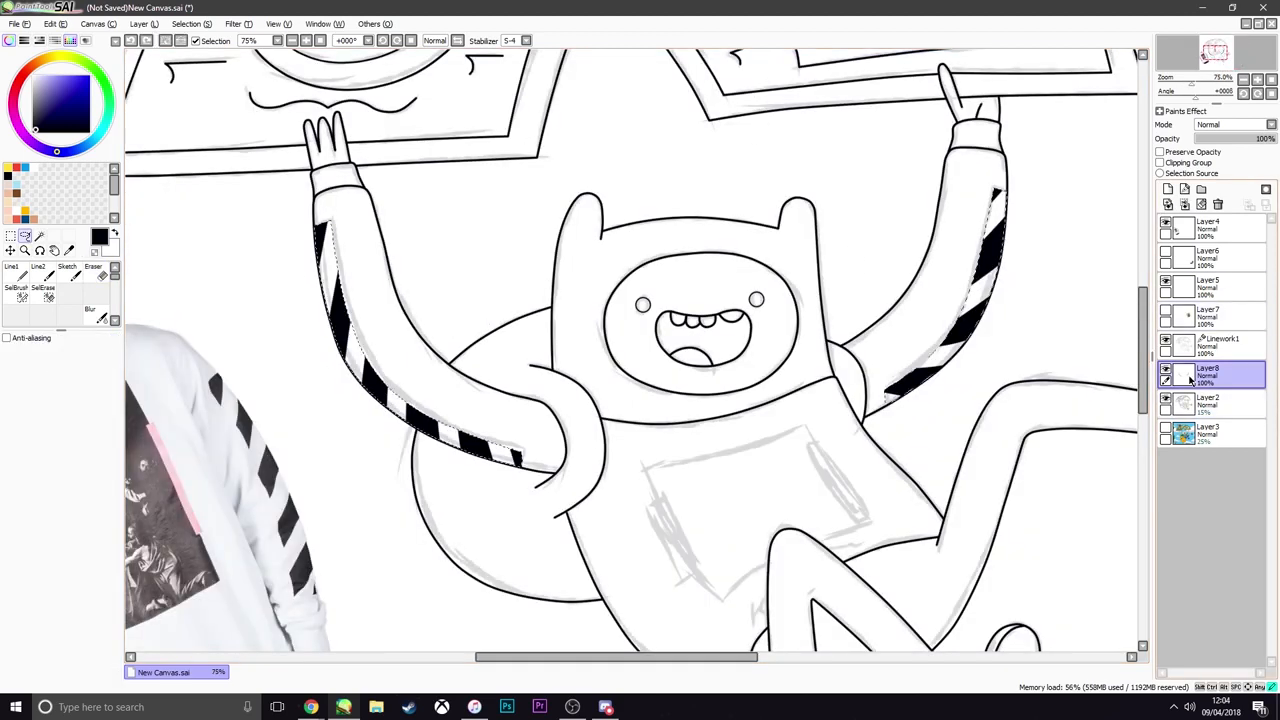
{"action": "left_click", "coordinate": [40, 271]}
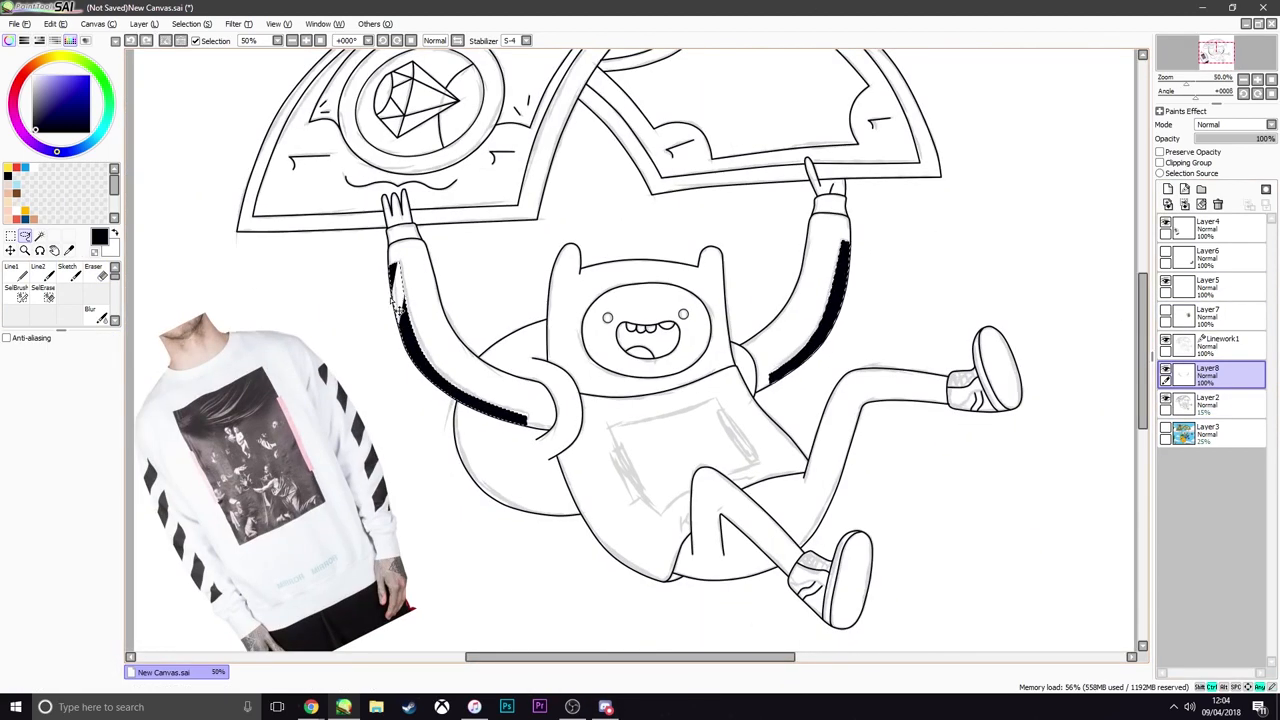
Try different spacings of slanted gaps along the left sleeve's stripe, including with a size 60 Eraser, and undo them
{"action": "left_click_drag", "start_coordinate": [409, 288], "coordinate": [389, 296]}
{"action": "left_click_drag", "start_coordinate": [428, 345], "coordinate": [405, 358]}
{"action": "key", "text": "ctrl+z"}
{"action": "key", "text": "ctrl+z"}
{"action": "key", "text": "ctrl+z"}
{"action": "left_click_drag", "start_coordinate": [514, 402], "coordinate": [508, 426]}
{"action": "left_click_drag", "start_coordinate": [469, 382], "coordinate": [457, 404]}
{"action": "left_click_drag", "start_coordinate": [424, 335], "coordinate": [402, 350]}
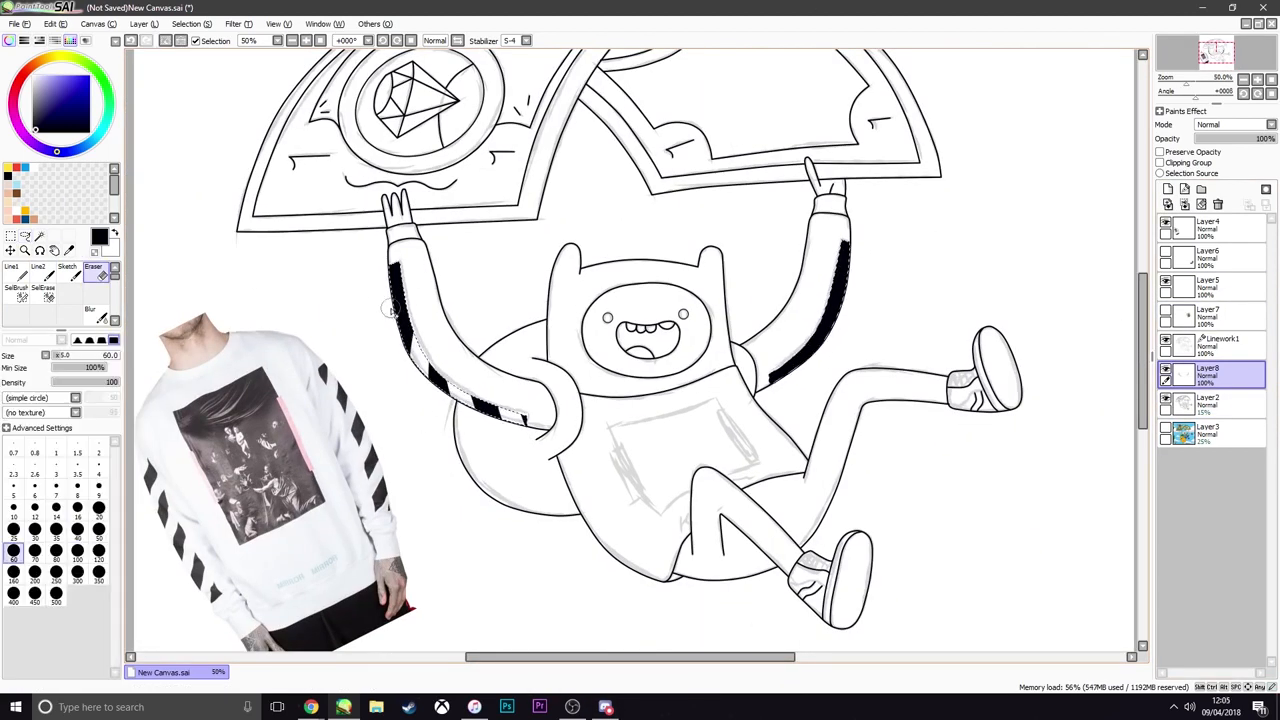
{"action": "key", "text": "ctrl+z"}
{"action": "key", "text": "ctrl+z"}
{"action": "key", "text": "ctrl+z"}
Resize the Eraser and cut slanted gaps through the left sleeve's stripe, leaving diagonal black bands like the reference sweatshirt
{"action": "key", "text": "]"}
{"action": "left_click_drag", "start_coordinate": [470, 384], "coordinate": [457, 412]}
{"action": "left_click_drag", "start_coordinate": [430, 342], "coordinate": [408, 372]}
{"action": "key", "text": "ctrl+z"}
{"action": "left_click_drag", "start_coordinate": [405, 290], "coordinate": [389, 315]}
{"action": "scroll", "coordinate": [335, 315], "scroll_direction": "down", "scroll_amount": 1}
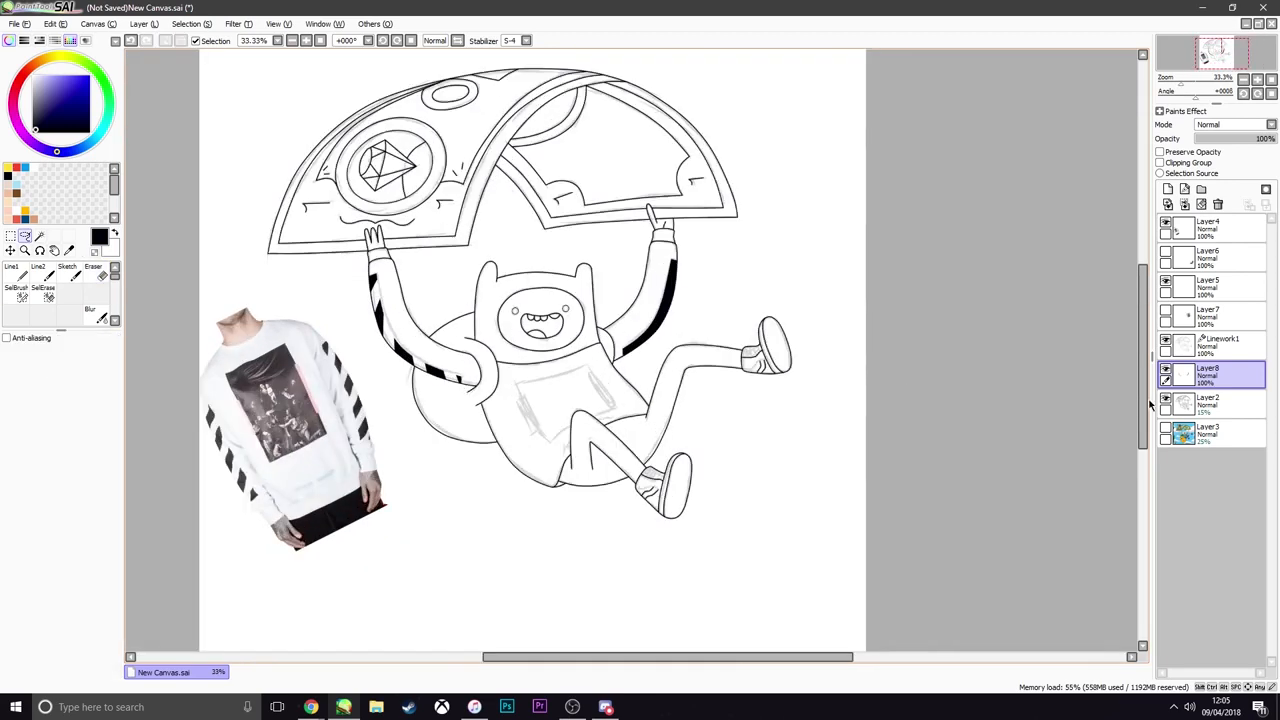
Erase three slanted gaps through the right sleeve's stripe with the Eraser at size 50
{"action": "scroll", "coordinate": [520, 305], "scroll_direction": "up", "scroll_amount": 1}
{"action": "left_click_drag", "start_coordinate": [738, 276], "coordinate": [762, 257]}
{"action": "left_click_drag", "start_coordinate": [729, 314], "coordinate": [760, 302]}
{"action": "left_click_drag", "start_coordinate": [702, 357], "coordinate": [731, 354]}
Clear the selection and hide the sweatshirt reference on Layer4 and the rough sketch on Layer2
{"action": "key", "text": "ctrl+d"}
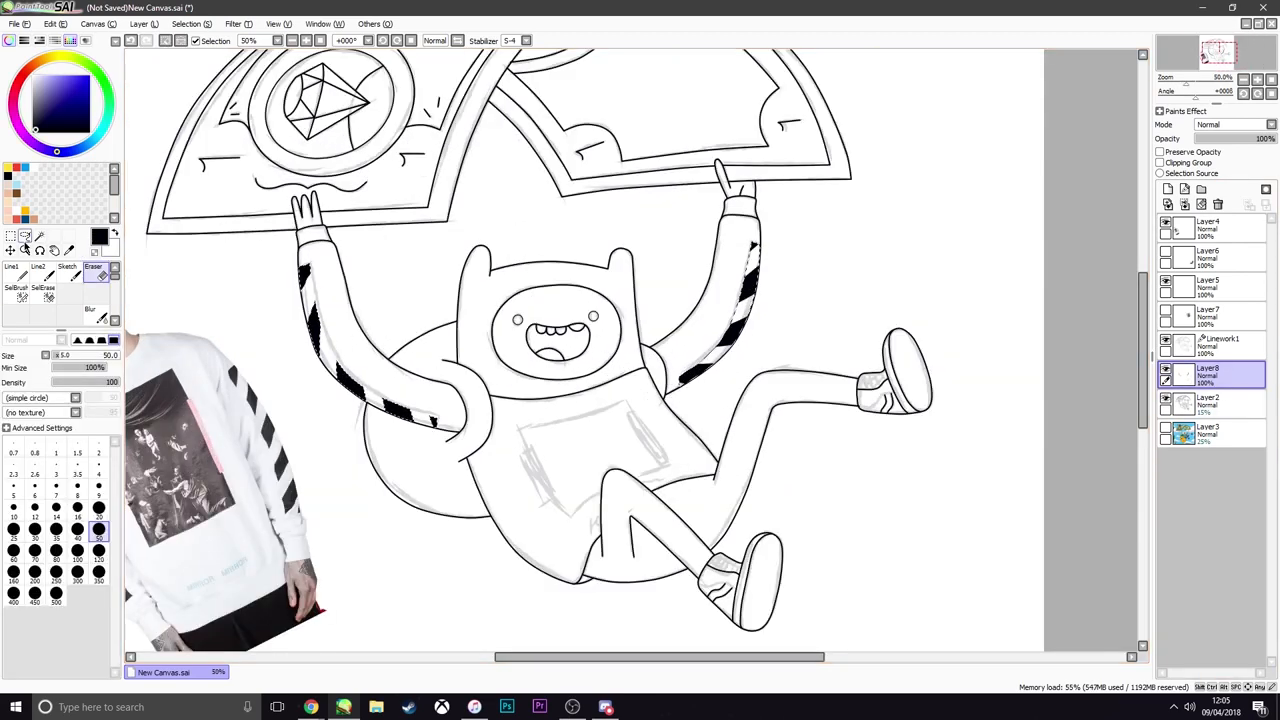
{"action": "left_click", "coordinate": [25, 237]}
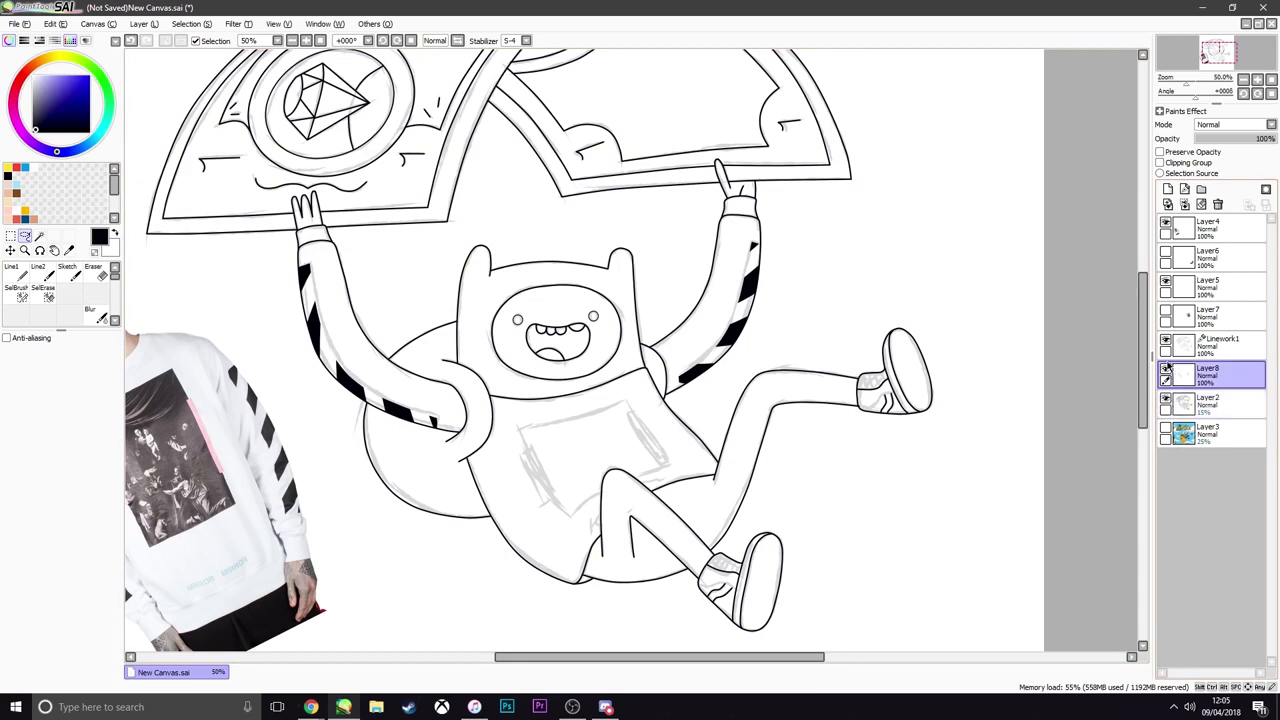
{"action": "left_click", "coordinate": [1165, 226]}
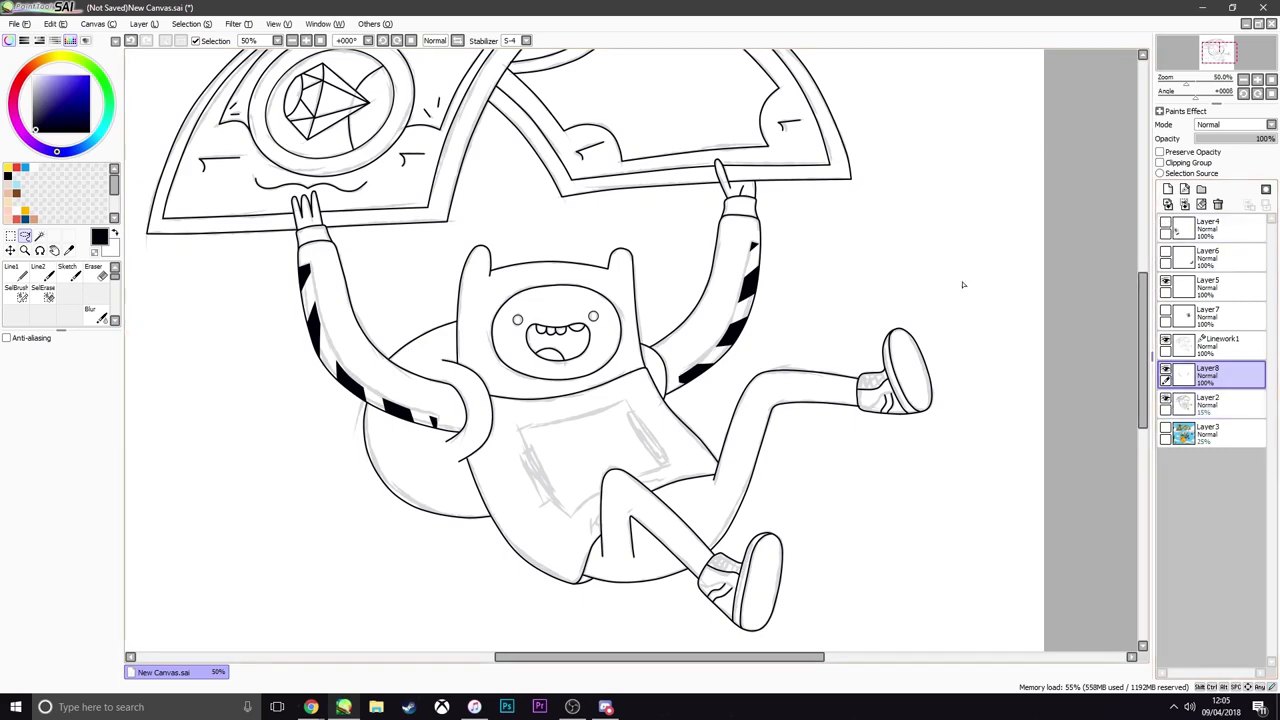
{"action": "left_click", "coordinate": [1166, 400]}
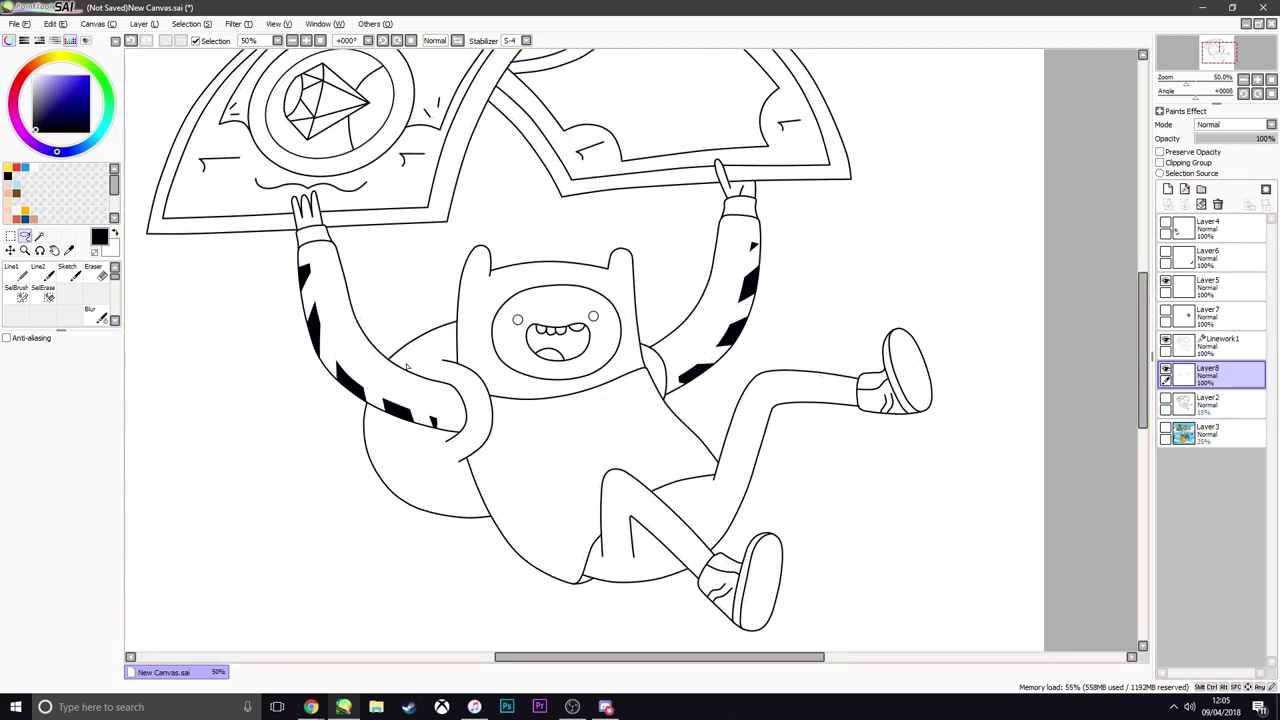
Examine the full line drawing and the black diagonal bands along the sleeves
{"action": "scroll", "coordinate": [368, 382], "scroll_direction": "up", "scroll_amount": 2}
{"action": "scroll", "coordinate": [386, 380], "scroll_direction": "down", "scroll_amount": 3}
{"action": "scroll", "coordinate": [388, 382], "scroll_direction": "up", "scroll_amount": 1}
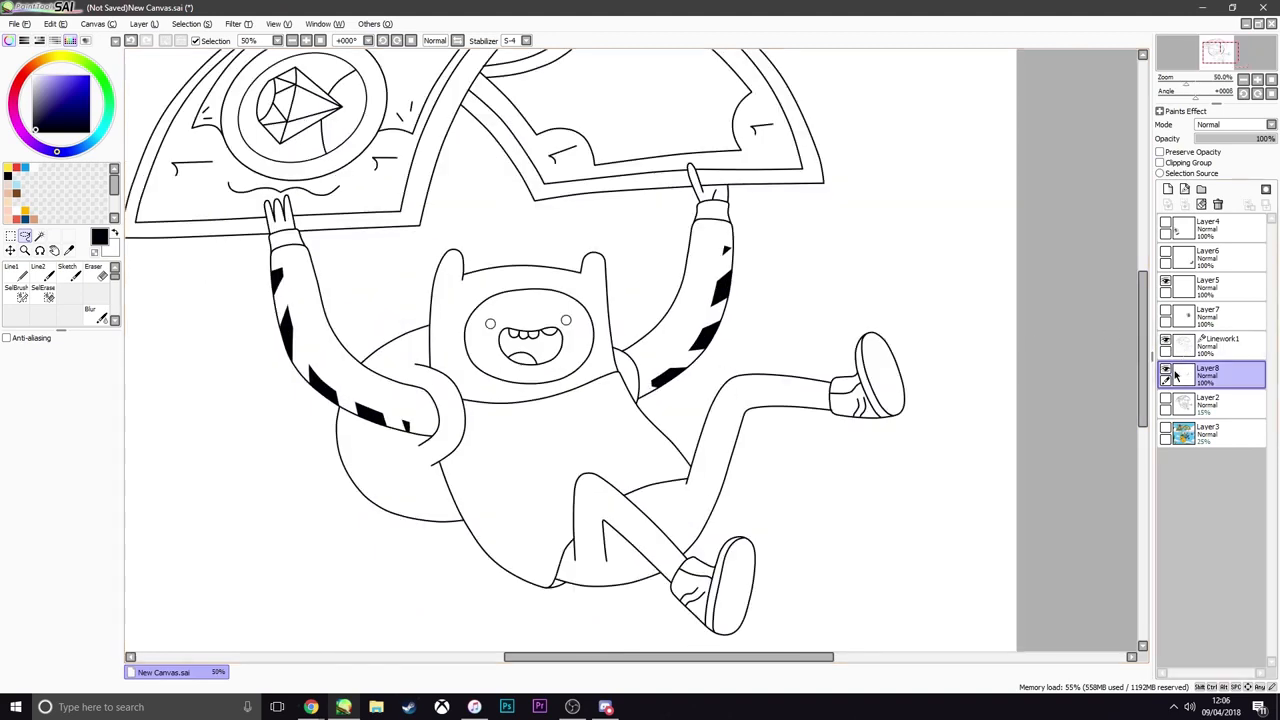
{"action": "scroll", "coordinate": [1107, 372], "scroll_direction": "down", "scroll_amount": 3}
{"action": "scroll", "coordinate": [1107, 372], "scroll_direction": "up", "scroll_amount": 2}
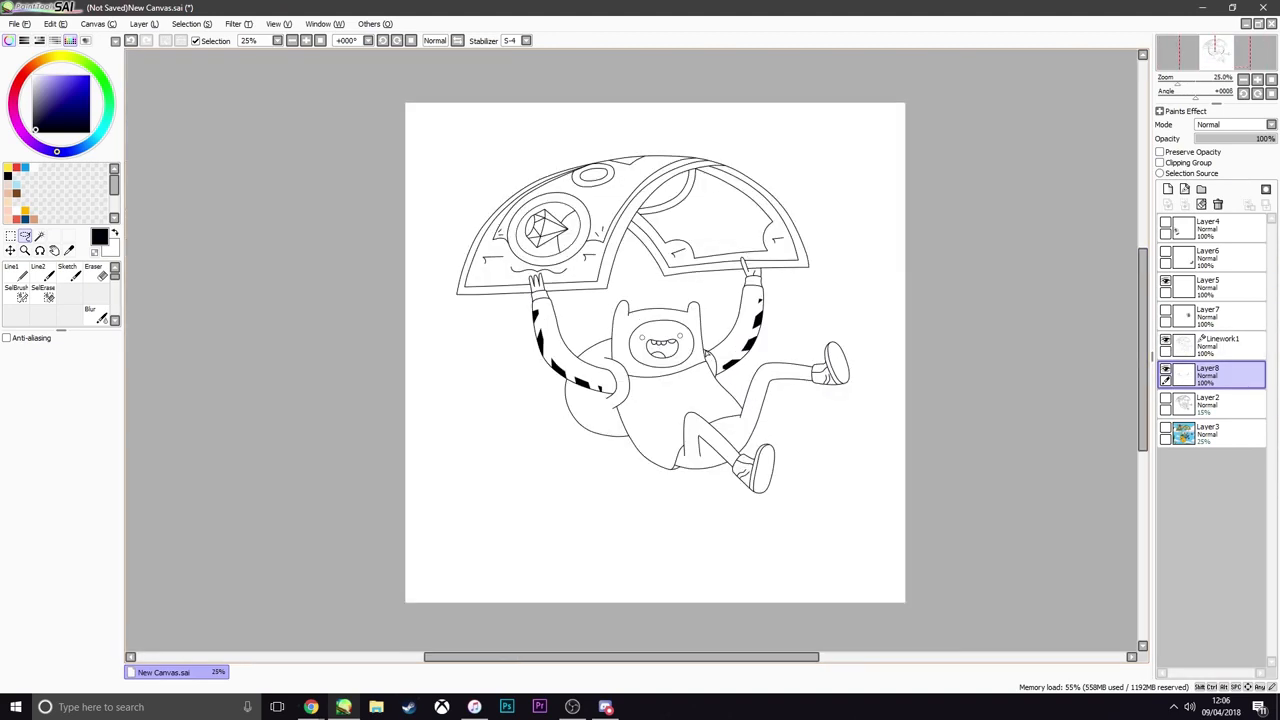
{"action": "scroll", "coordinate": [1107, 372], "scroll_direction": "down", "scroll_amount": 2}
{"action": "scroll", "coordinate": [1107, 372], "scroll_direction": "up", "scroll_amount": 2}
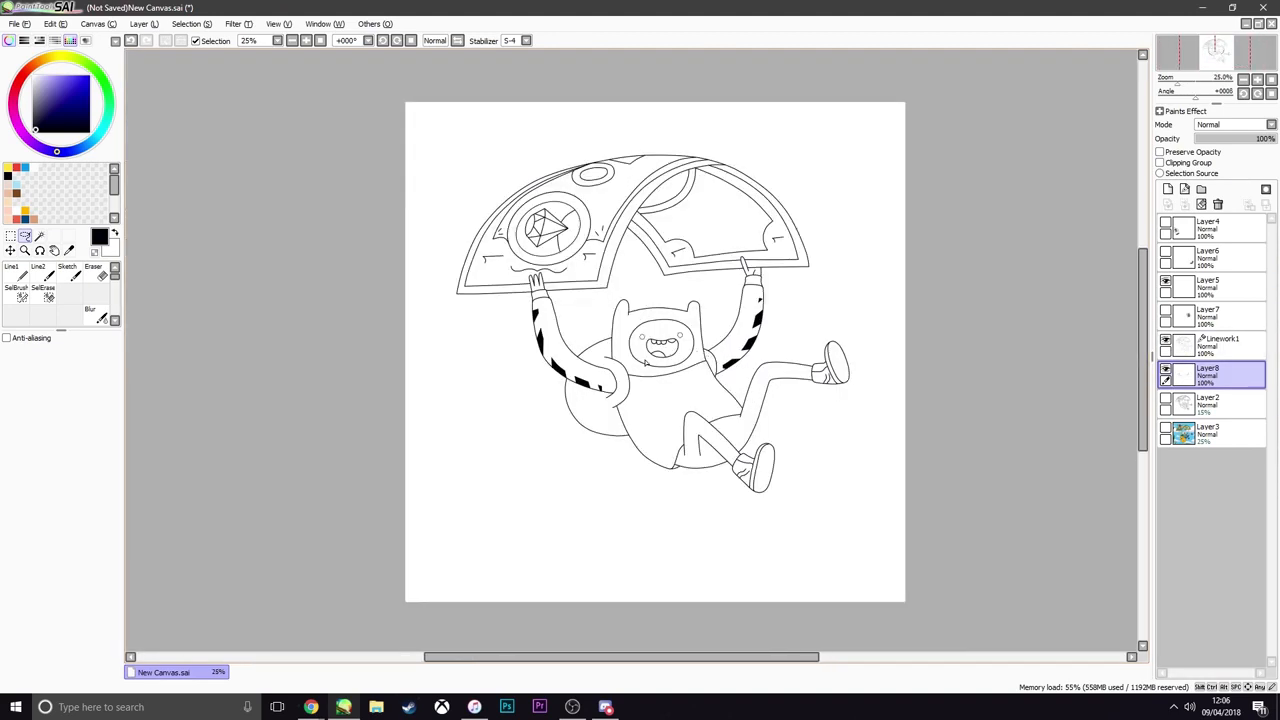
{"action": "scroll", "coordinate": [563, 361], "scroll_direction": "up", "scroll_amount": 4}
{"action": "scroll", "coordinate": [536, 341], "scroll_direction": "up", "scroll_amount": 1}
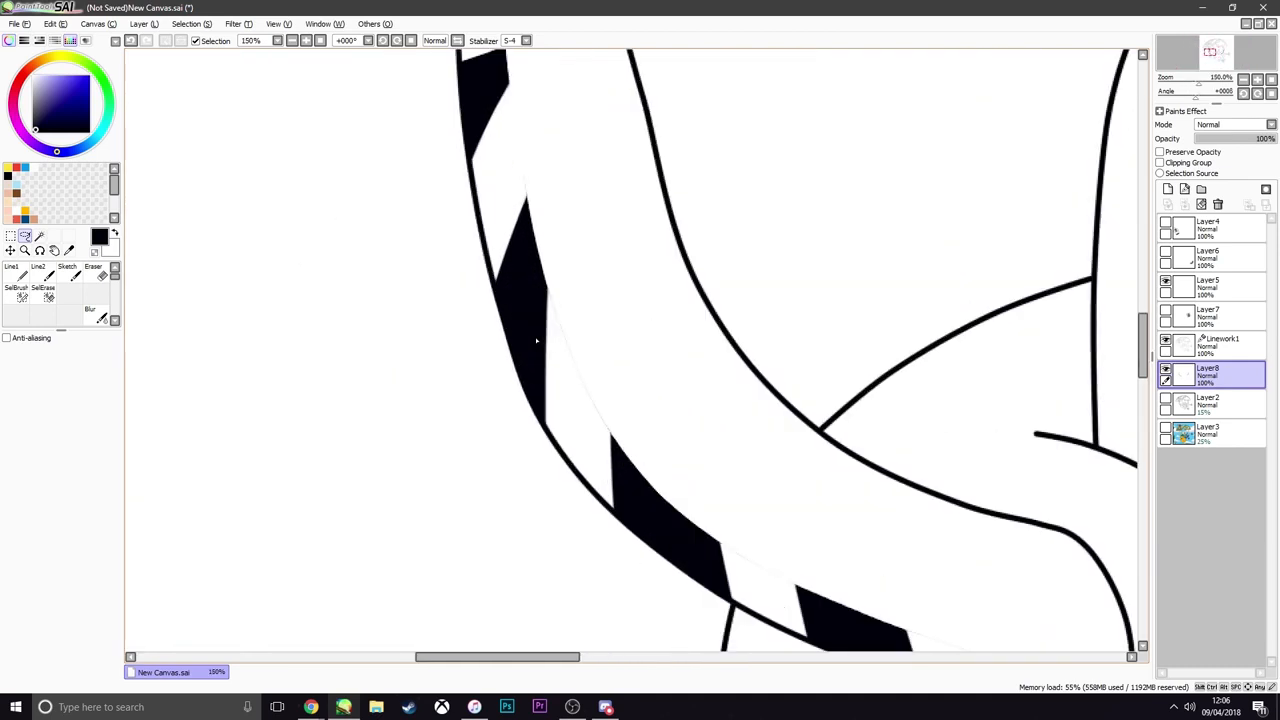
Smooth the inner edge of the left sleeve's long black band with a curve on a new linework layer, and merge it with Linework1
{"action": "left_click", "coordinate": [1184, 189]}
{"action": "left_click", "coordinate": [15, 313]}
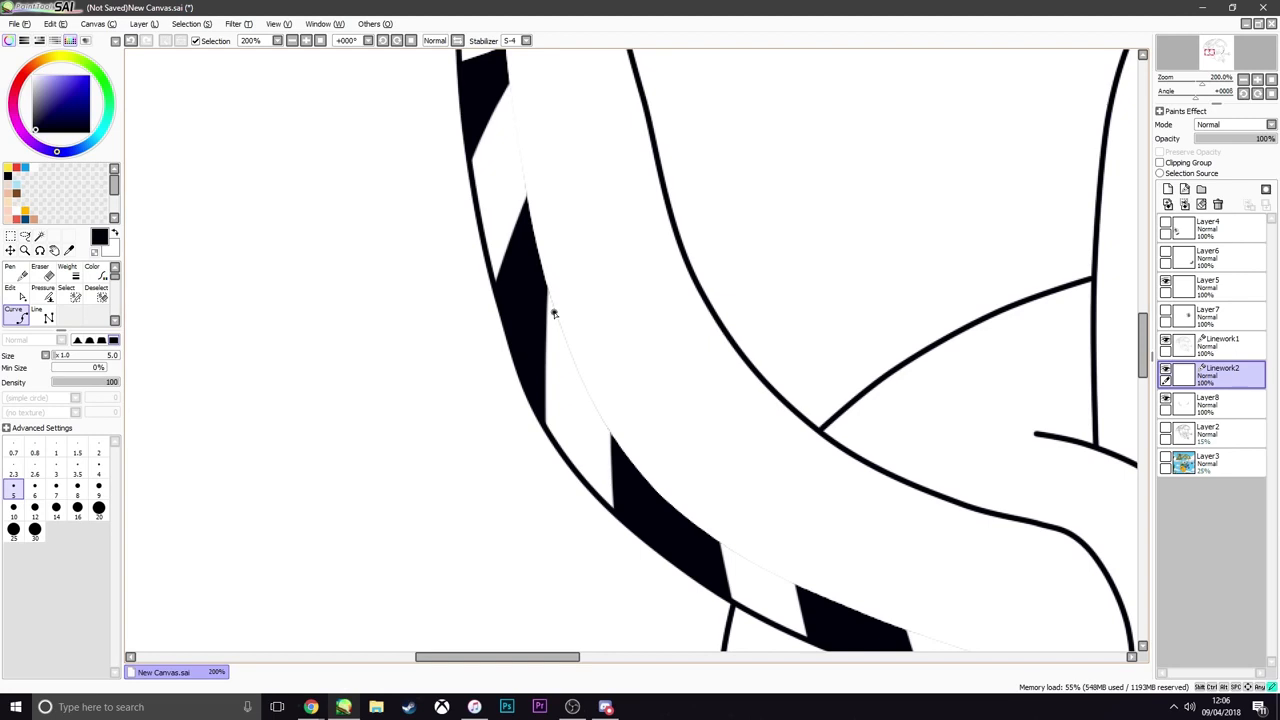
{"action": "left_click", "coordinate": [548, 365]}
{"action": "double_click", "coordinate": [543, 412]}
{"action": "scroll", "coordinate": [540, 302], "scroll_direction": "up", "scroll_amount": 1}
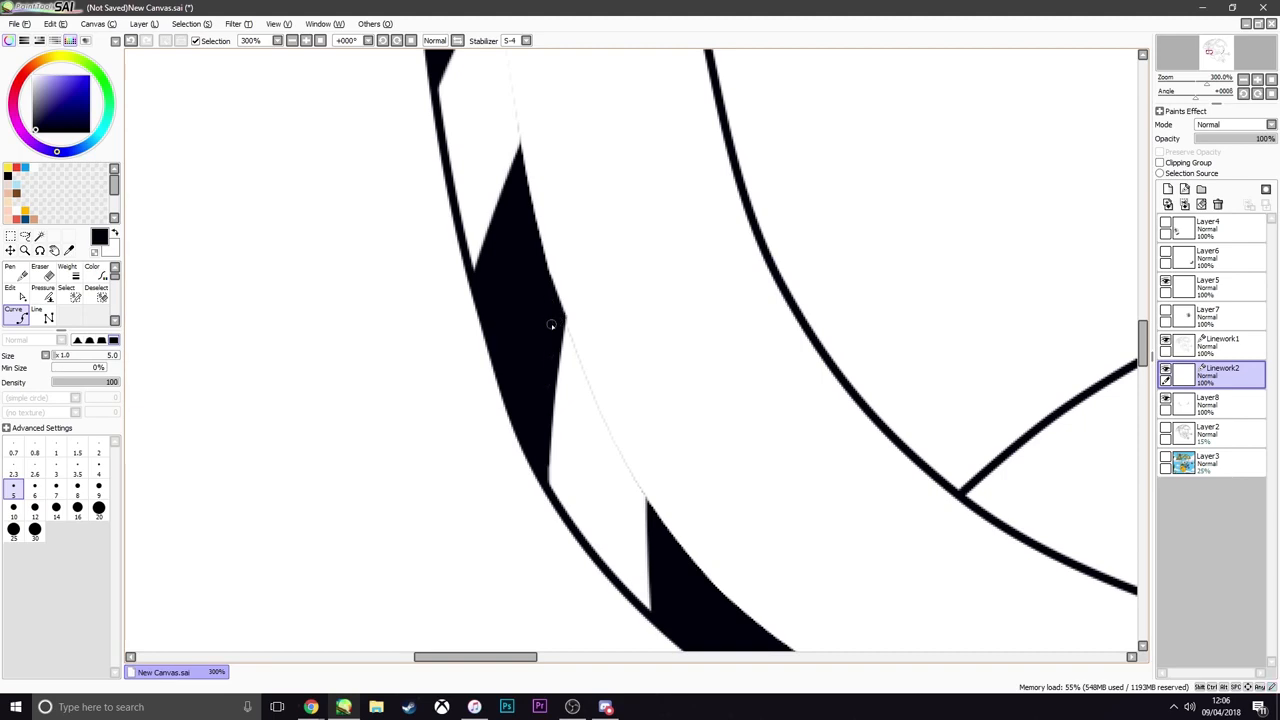
{"action": "left_click", "coordinate": [1184, 345]}
{"action": "left_click", "coordinate": [1184, 204]}
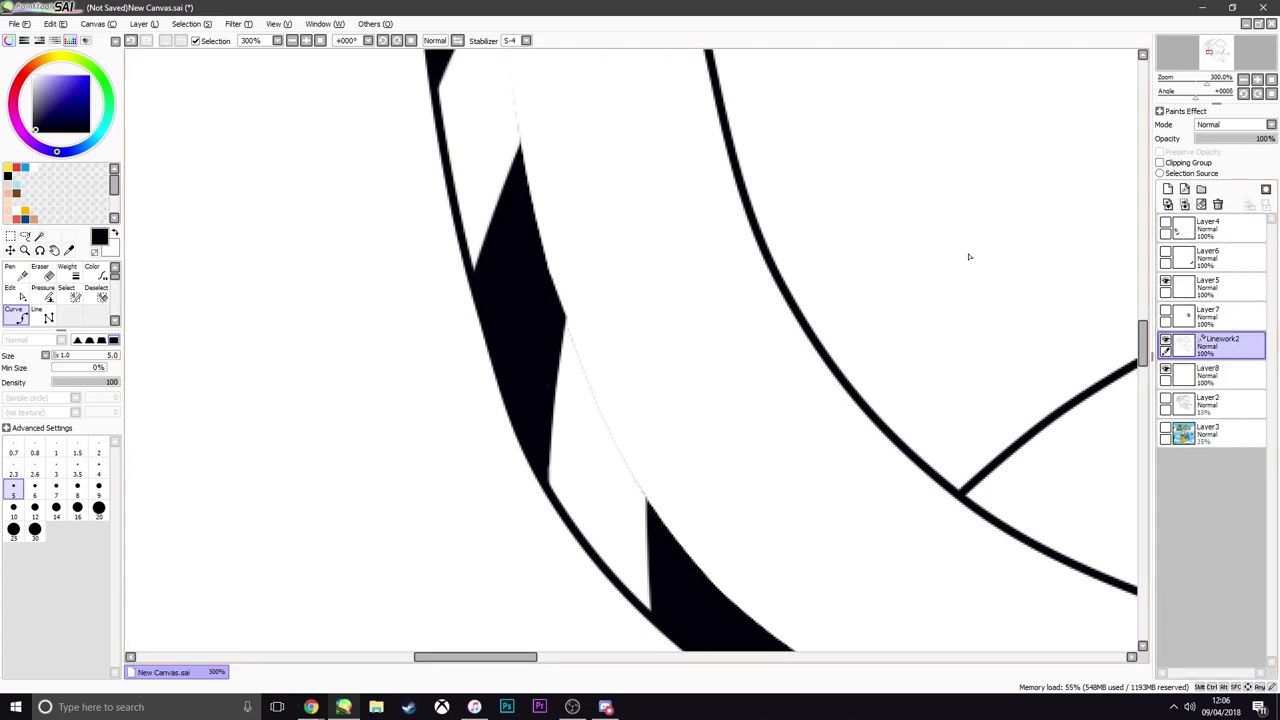
Add a new layer directly above Layer3 and fill it with a dark blue-purple backdrop
{"action": "scroll", "coordinate": [617, 373], "scroll_direction": "down", "scroll_amount": 6}
{"action": "scroll", "coordinate": [617, 373], "scroll_direction": "down", "scroll_amount": 4}
{"action": "scroll", "coordinate": [727, 409], "scroll_direction": "up", "scroll_amount": 3}
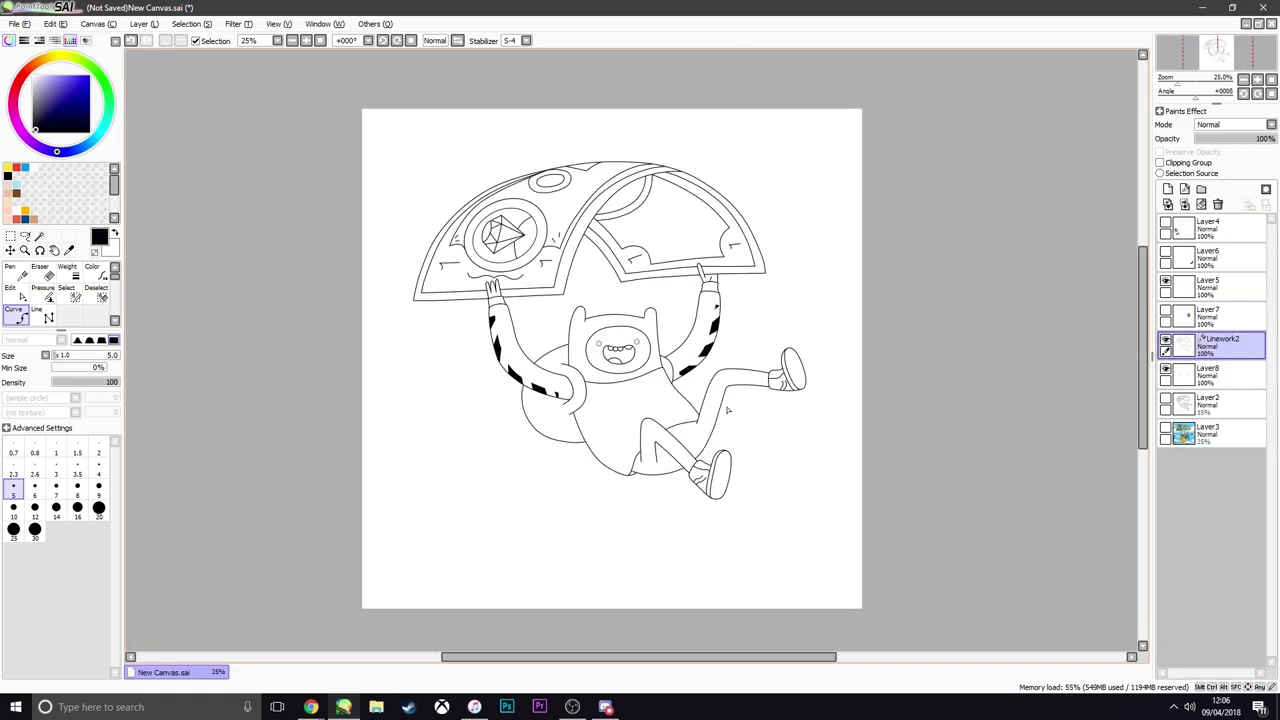
{"action": "scroll", "coordinate": [667, 398], "scroll_direction": "up", "scroll_amount": 1}
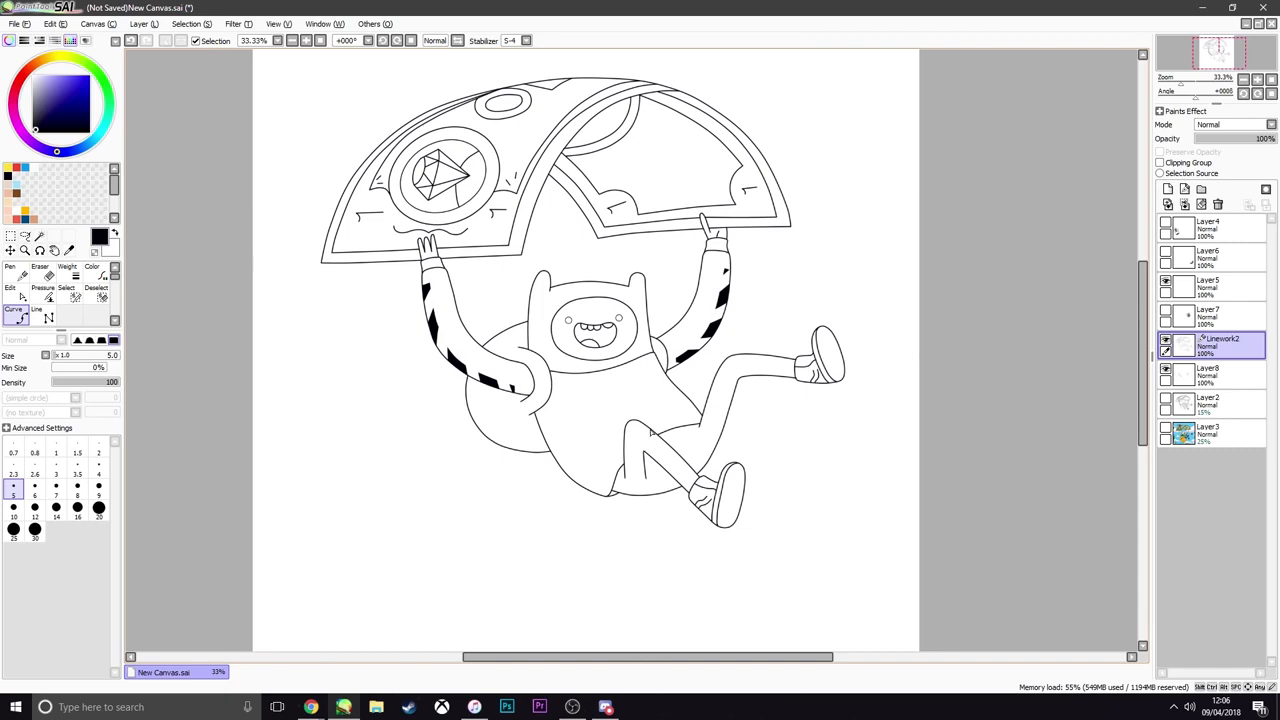
{"action": "scroll", "coordinate": [650, 432], "scroll_direction": "down", "scroll_amount": 2}
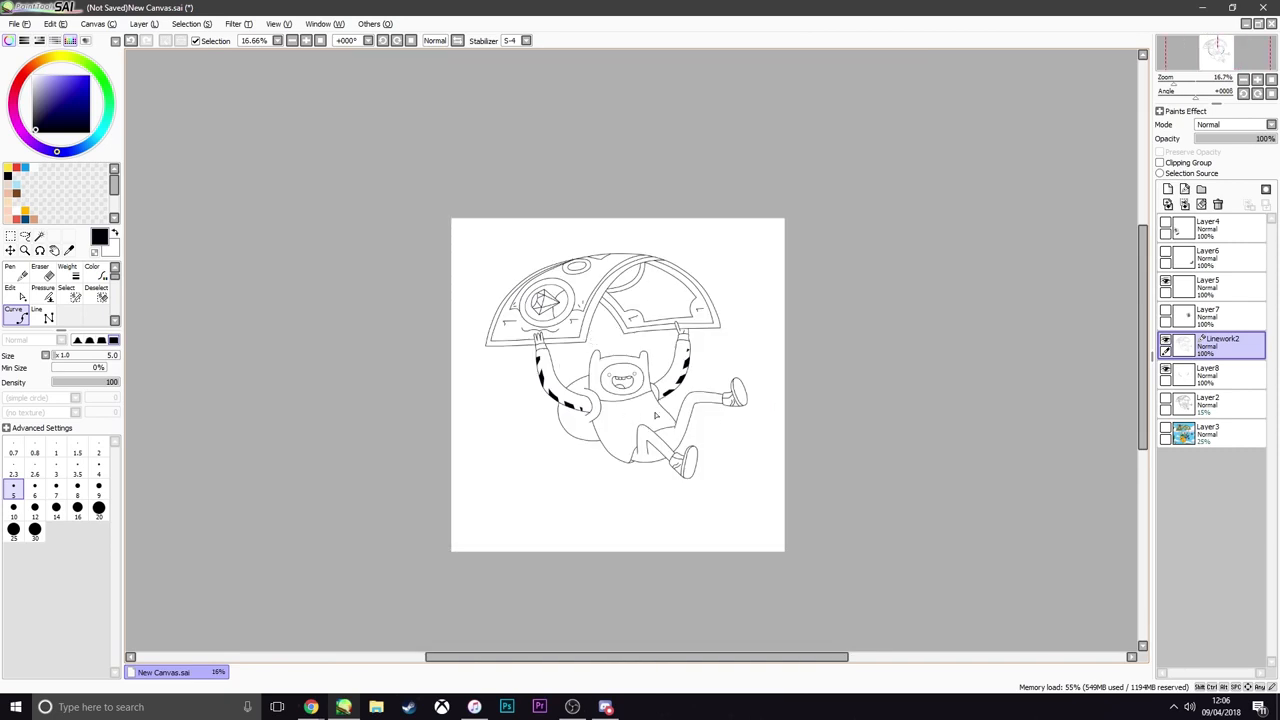
{"action": "scroll", "coordinate": [656, 415], "scroll_direction": "up", "scroll_amount": 6}
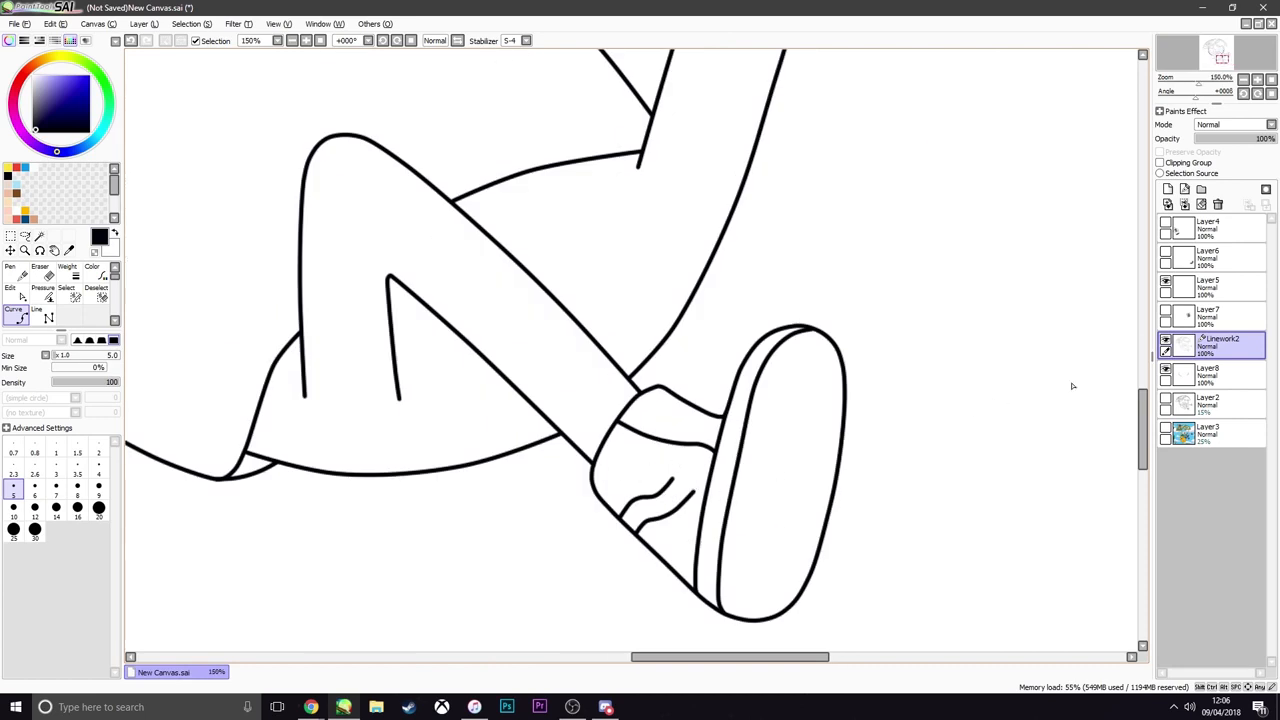
{"action": "left_click", "coordinate": [1210, 432]}
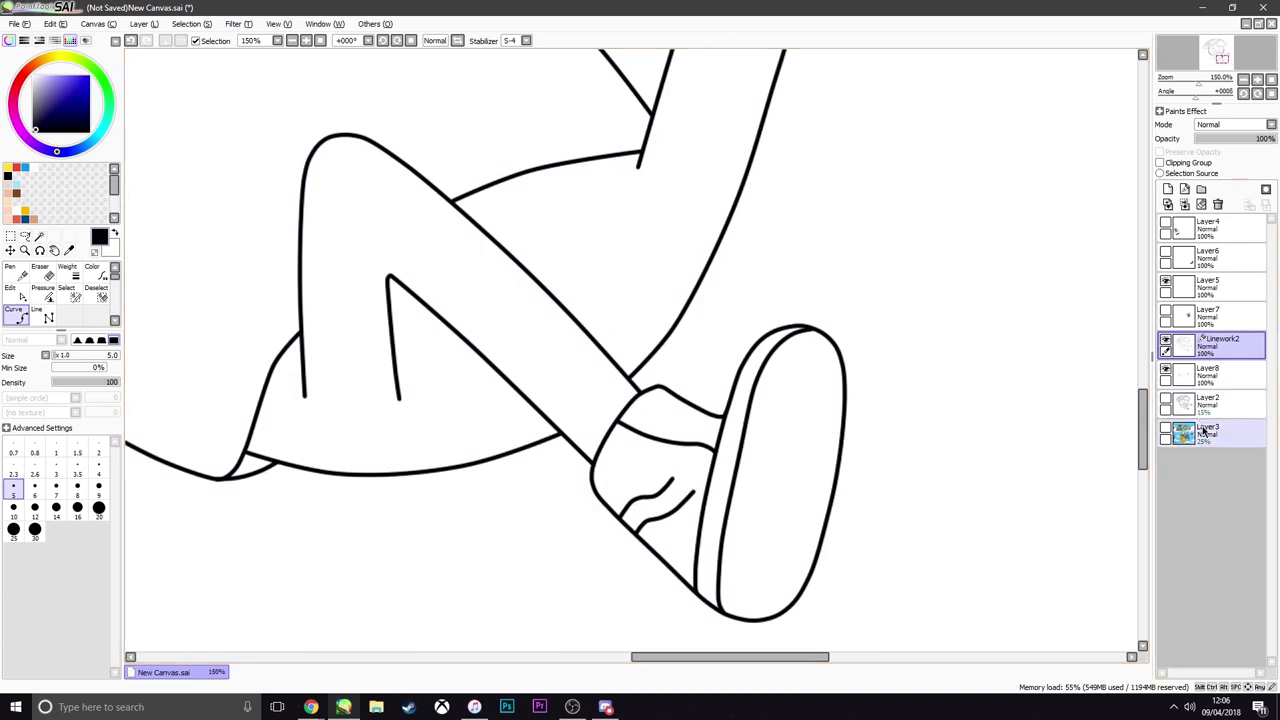
{"action": "left_click", "coordinate": [1170, 193]}
{"action": "left_click", "coordinate": [56, 109]}
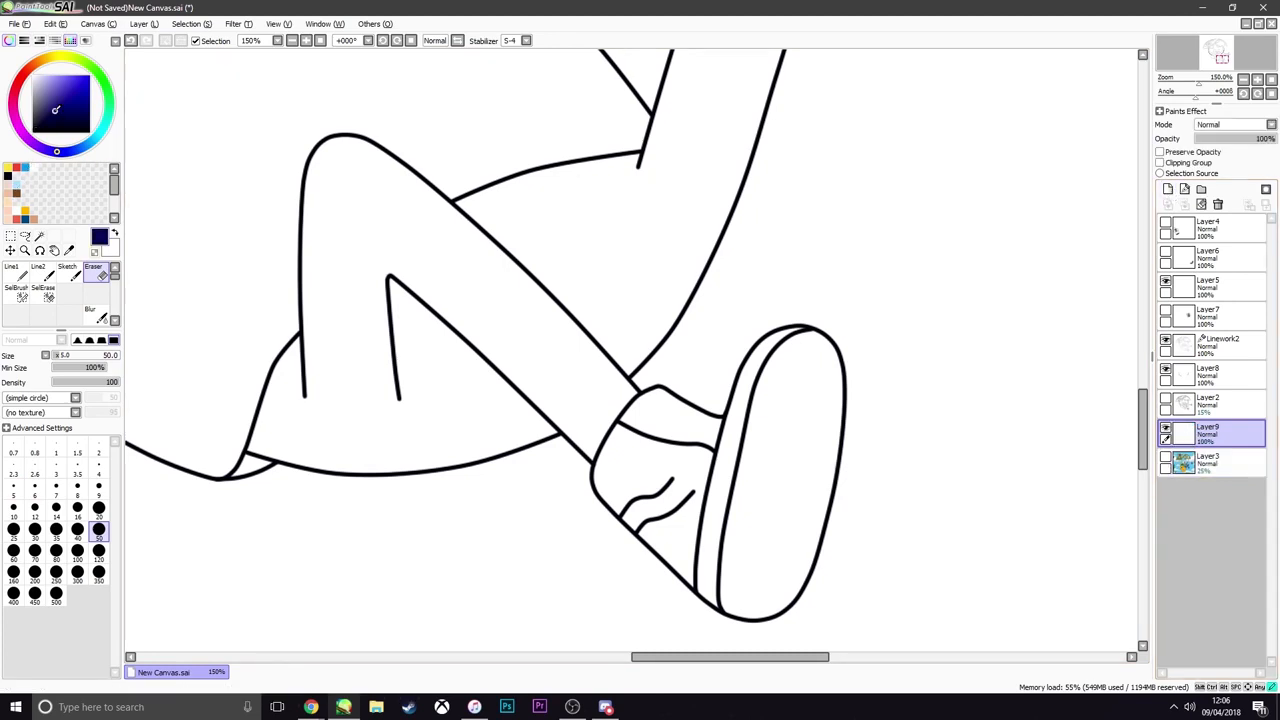
{"action": "key", "text": "ctrl+f"}
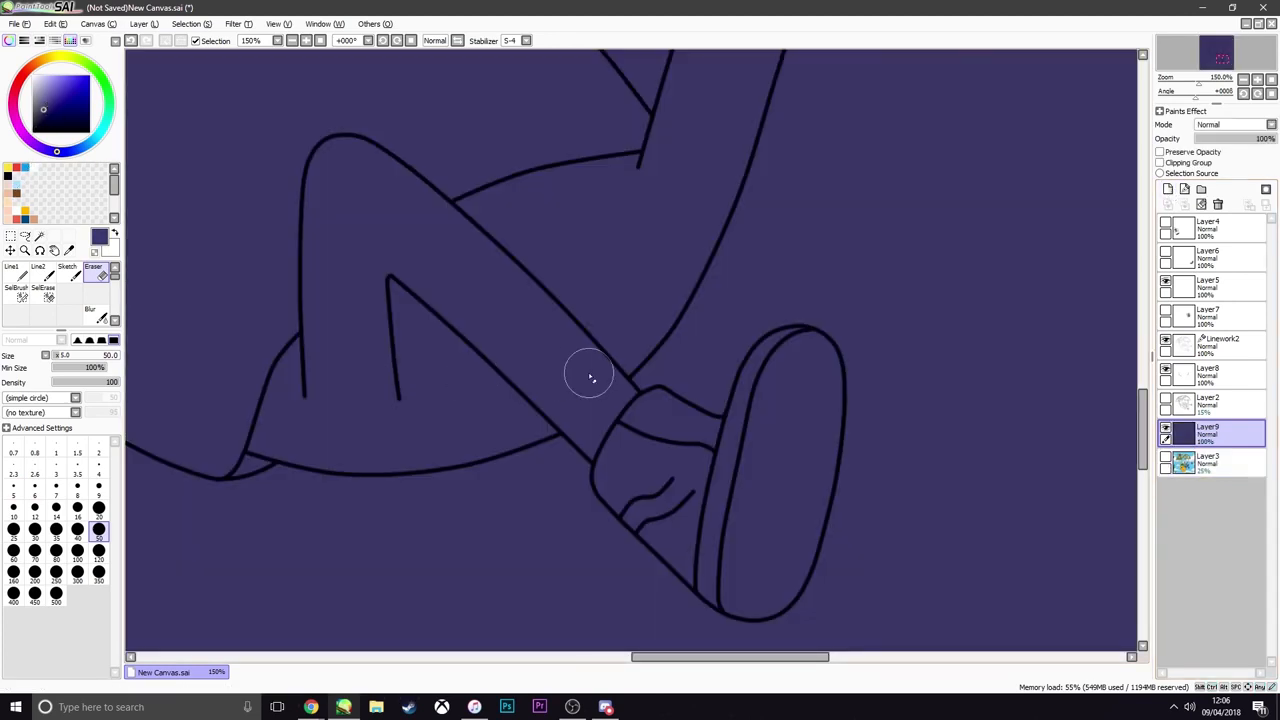
Draw a white wavy side stripe across the lower shoe on a new linework layer beneath Linework2, following the Layer2 sketch
{"action": "scroll", "coordinate": [588, 372], "scroll_direction": "down", "scroll_amount": 3}
{"action": "scroll", "coordinate": [588, 376], "scroll_direction": "up", "scroll_amount": 3}
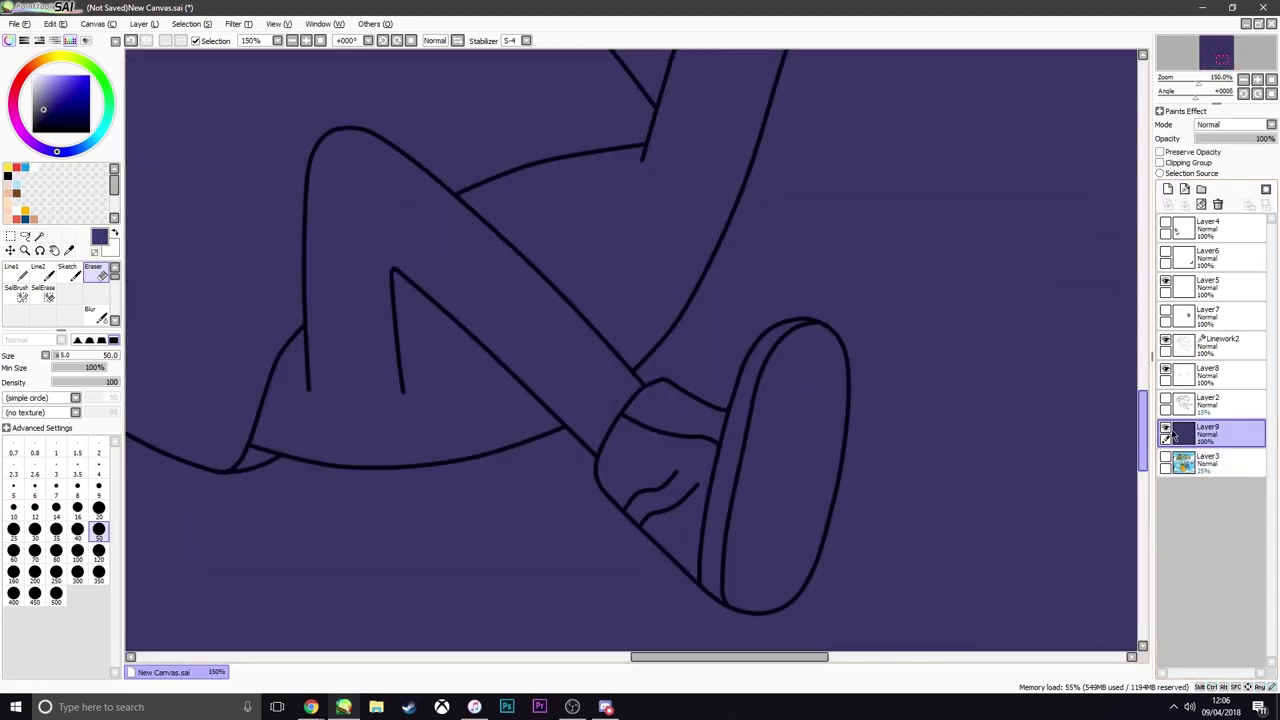
{"action": "left_click", "coordinate": [1198, 350]}
{"action": "left_click", "coordinate": [1185, 191]}
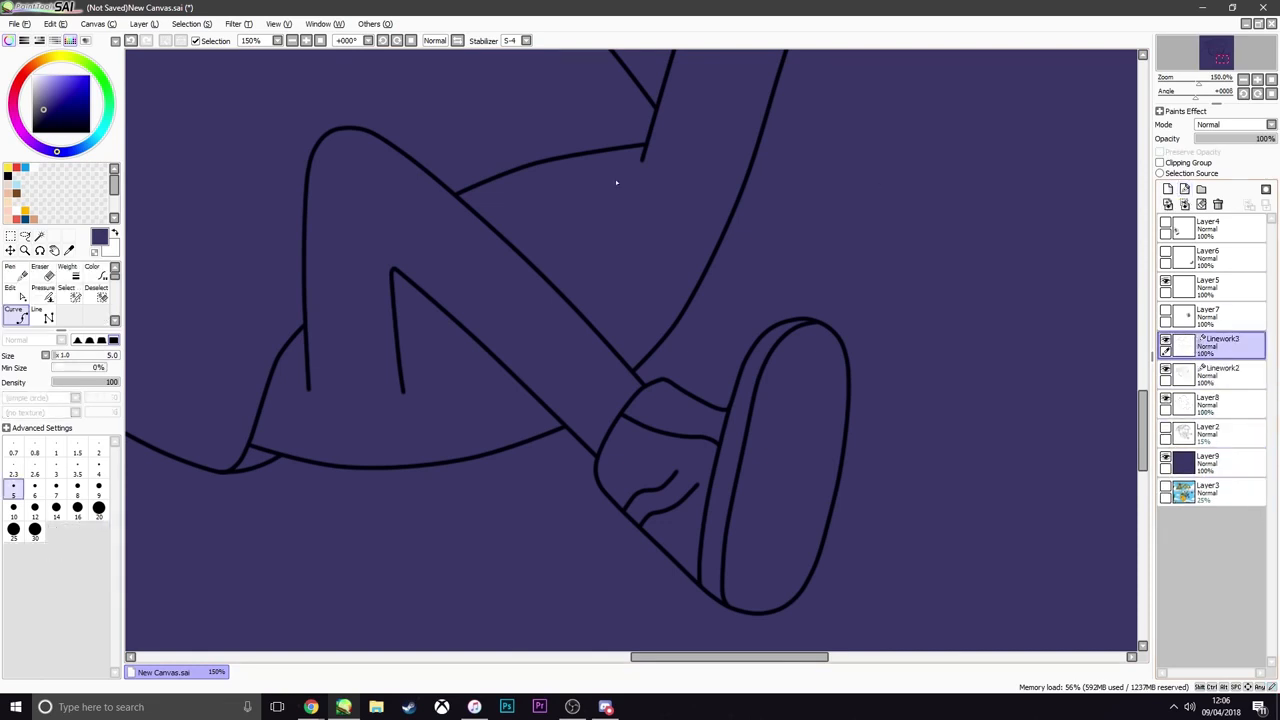
{"action": "left_click", "coordinate": [1165, 427]}
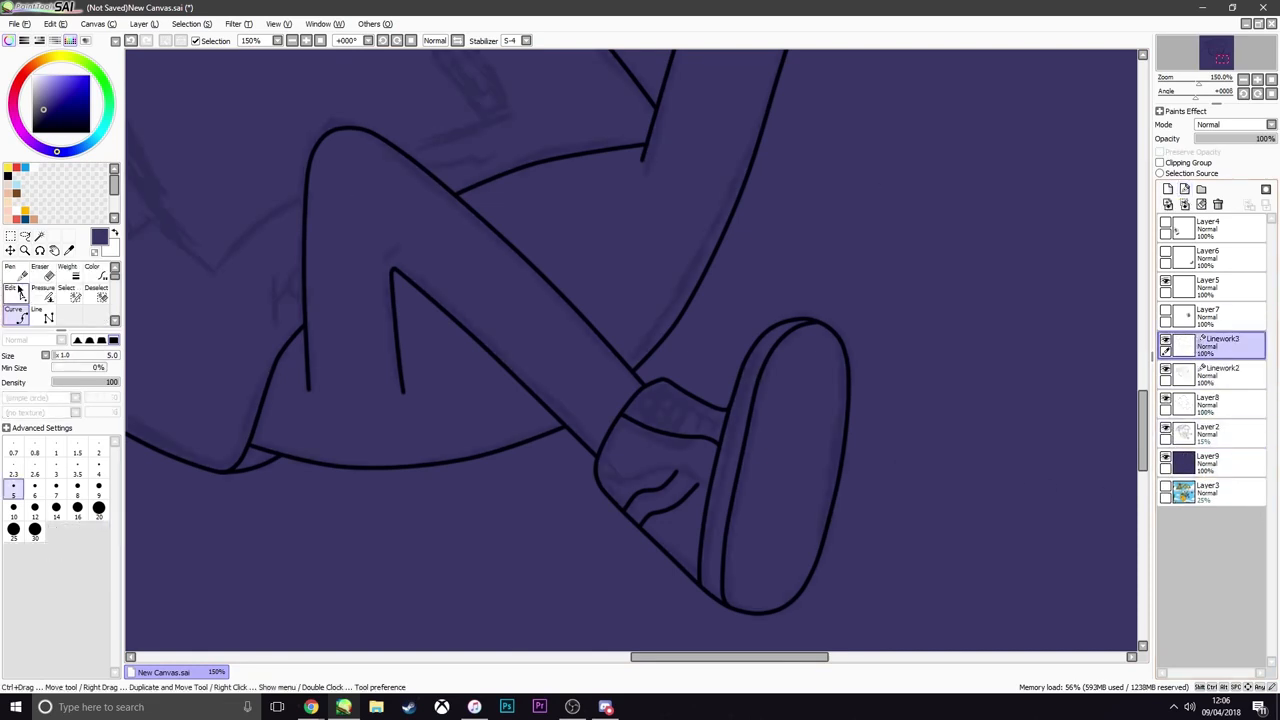
{"action": "left_click", "coordinate": [31, 166]}
{"action": "scroll", "coordinate": [670, 485], "scroll_direction": "up", "scroll_amount": 2}
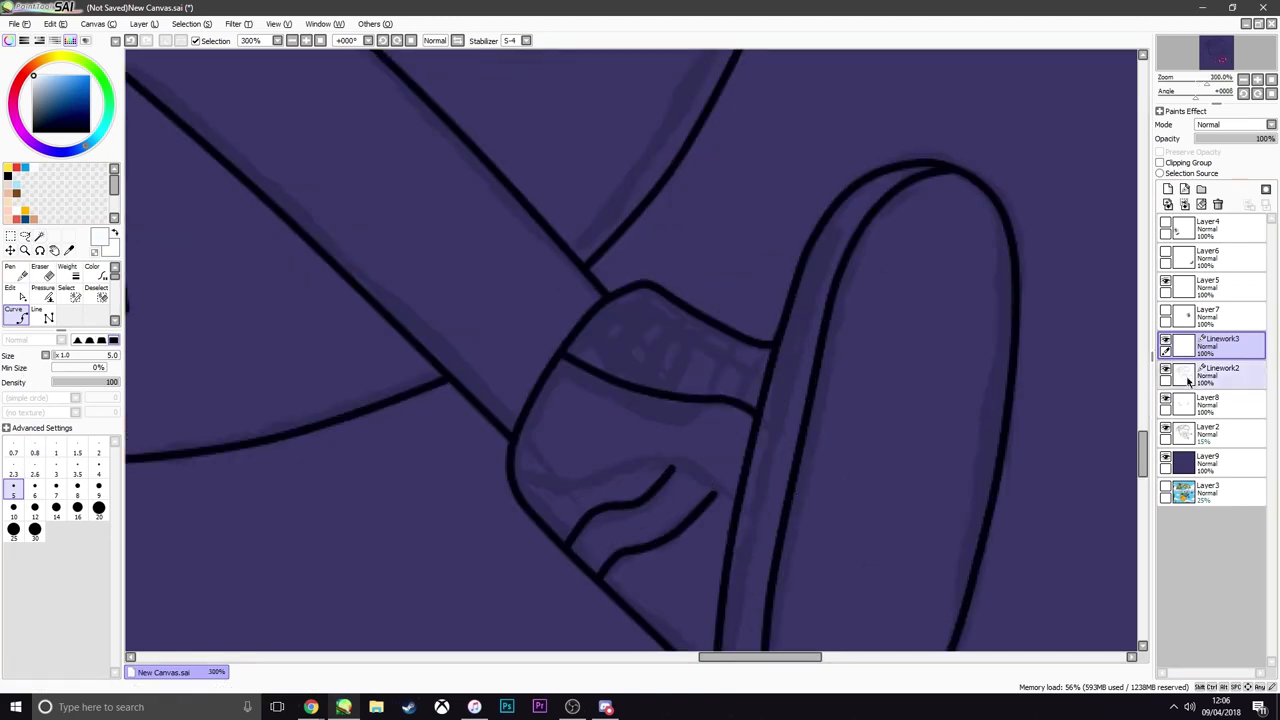
{"action": "left_click_drag", "start_coordinate": [1226, 347], "coordinate": [1229, 391]}
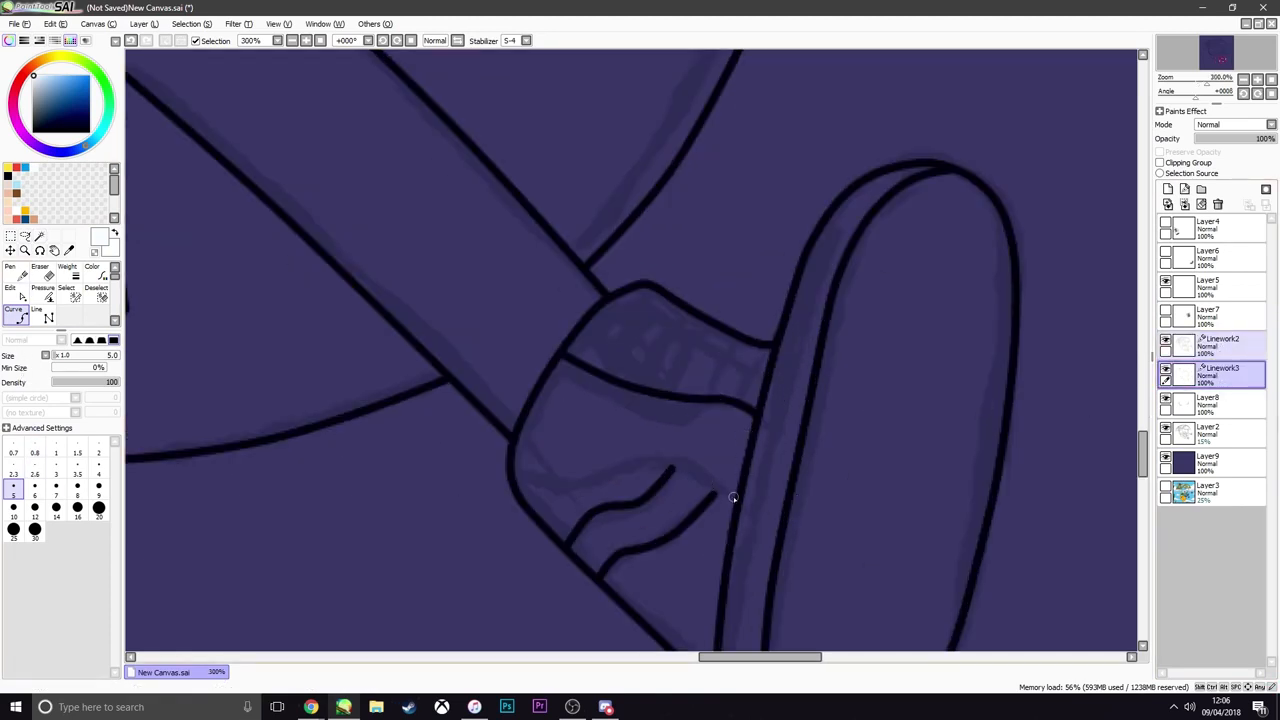
{"action": "mouse_move", "coordinate": [733, 497]}
{"action": "left_mouse_down"}
{"action": "mouse_move", "coordinate": [645, 460]}
{"action": "mouse_move", "coordinate": [538, 483]}
{"action": "mouse_move", "coordinate": [514, 475]}
{"action": "left_mouse_up"}
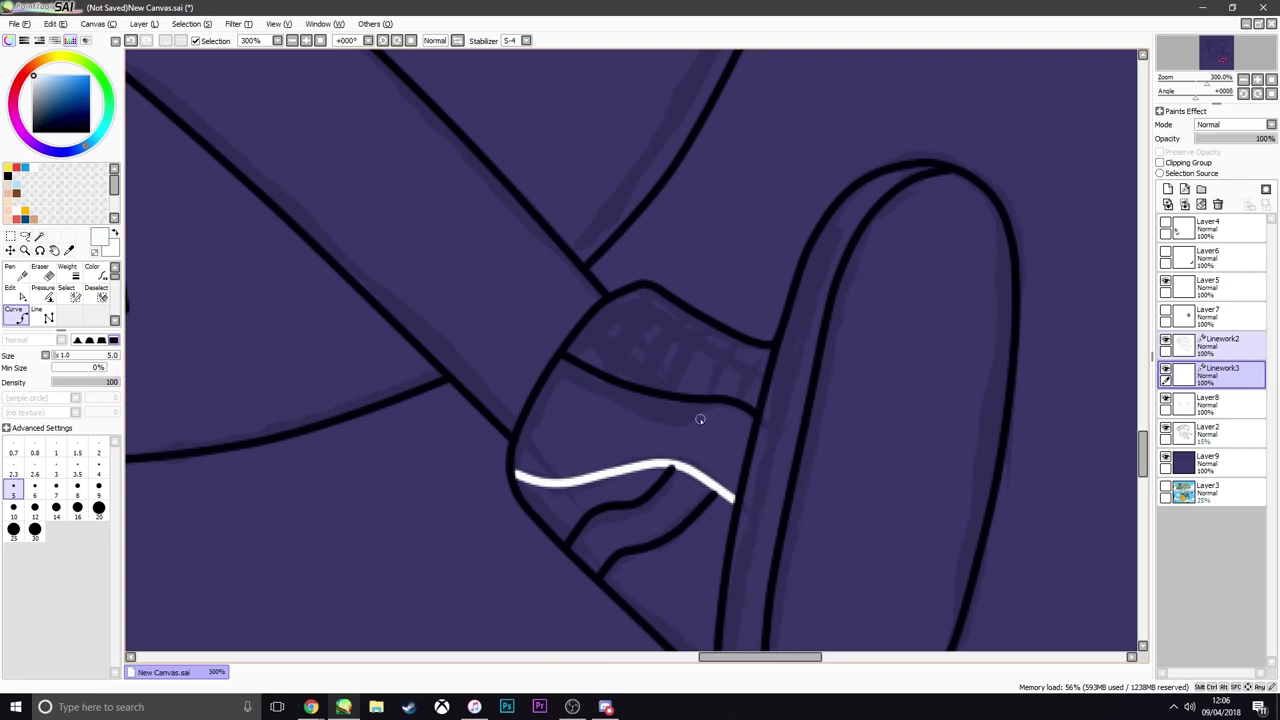
Draw a matching white curved side stripe across the raised shoe on Linework3
{"action": "scroll", "coordinate": [901, 427], "scroll_direction": "down", "scroll_amount": 5}
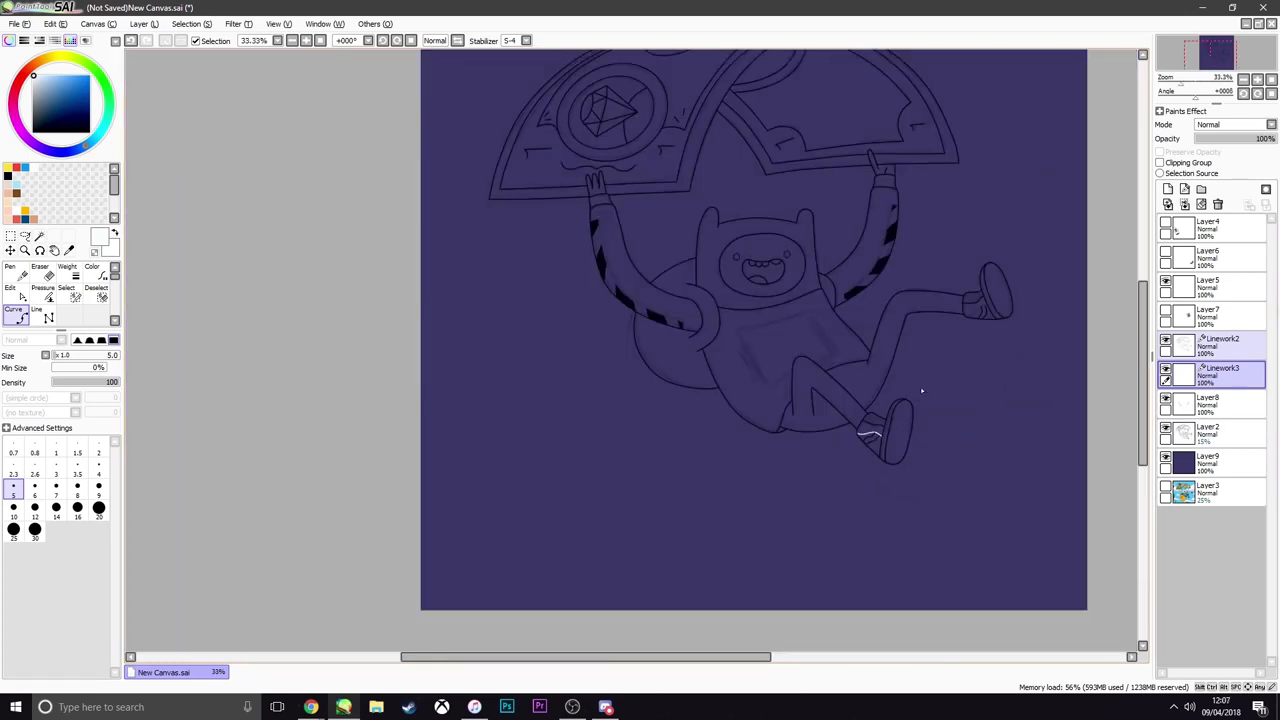
{"action": "scroll", "coordinate": [920, 391], "scroll_direction": "up", "scroll_amount": 3}
{"action": "scroll", "coordinate": [988, 270], "scroll_direction": "up", "scroll_amount": 2}
{"action": "mouse_move", "coordinate": [996, 285]}
{"action": "left_mouse_down"}
{"action": "mouse_move", "coordinate": [928, 297]}
{"action": "mouse_move", "coordinate": [876, 364]}
{"action": "left_mouse_up"}
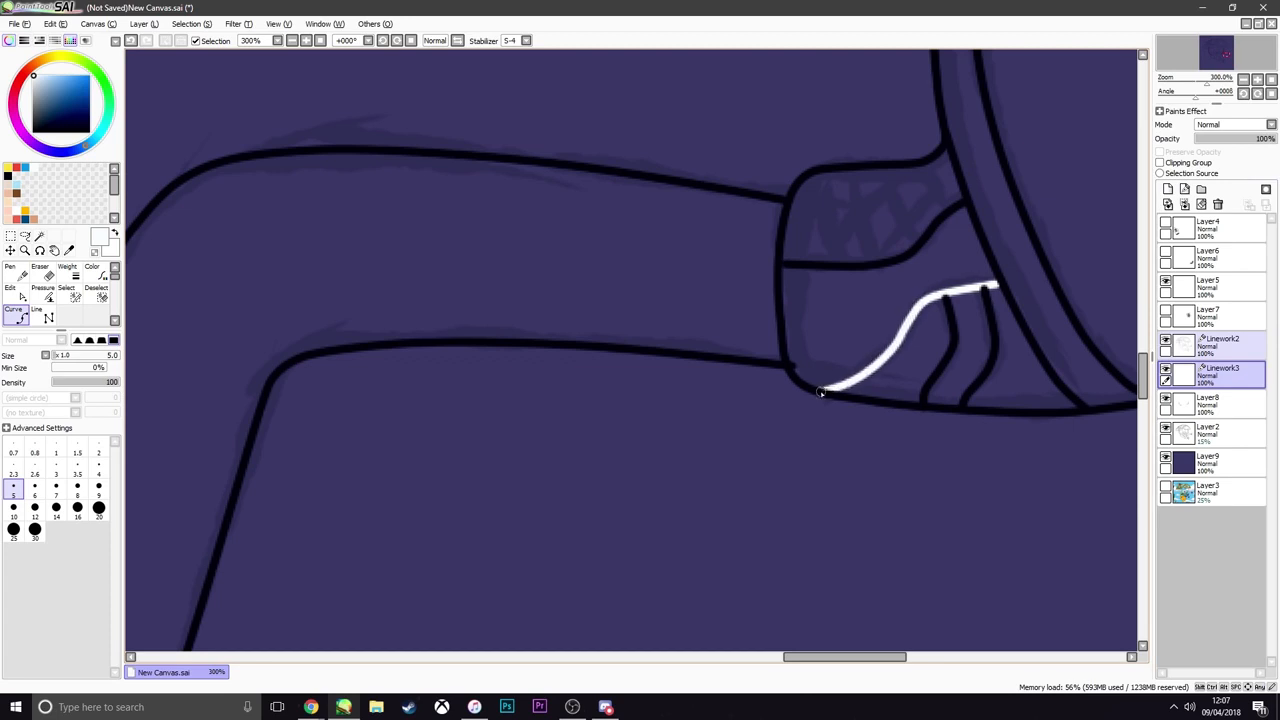
{"action": "key", "text": "Return"}
{"action": "key", "text": "ctrl"}
{"action": "key", "text": "ctrl"}
Adjust the black crease line ends on both shoes to meet the white stripes, and merge Linework2 with Linework3
{"action": "scroll", "coordinate": [970, 292], "scroll_direction": "up", "scroll_amount": 1}
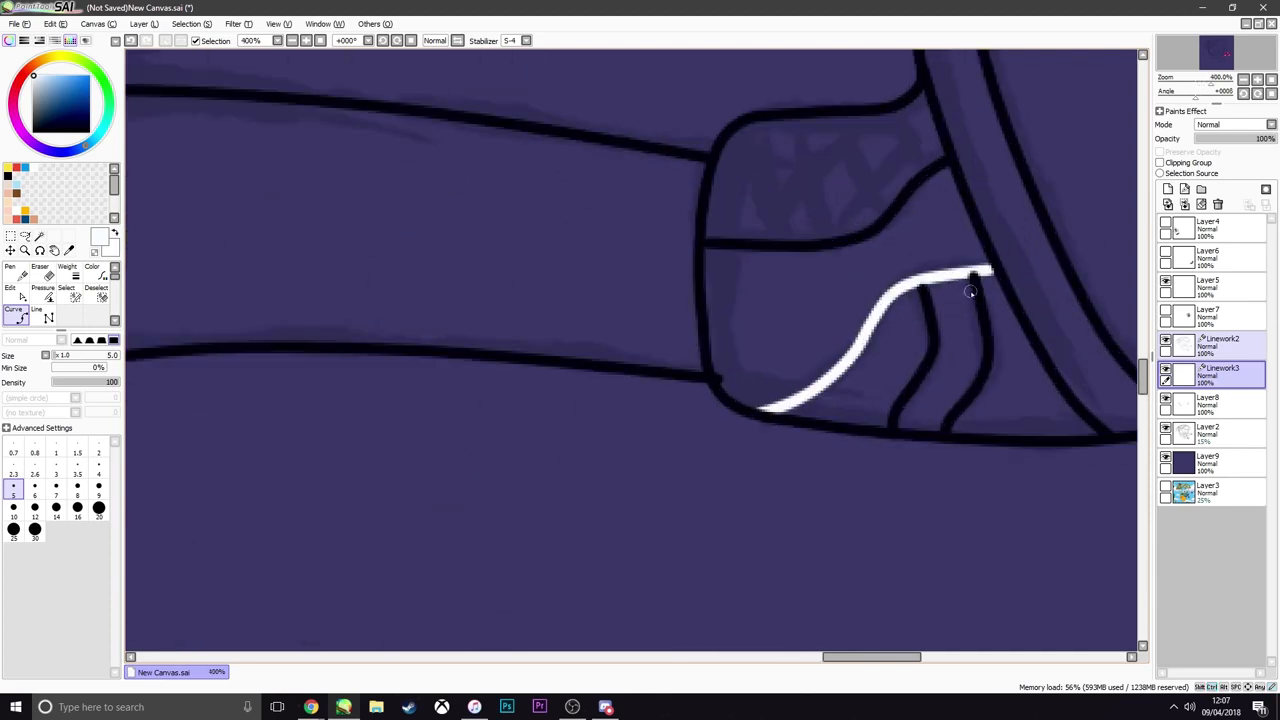
{"action": "left_click", "coordinate": [1216, 404], "text": "shift"}
{"action": "left_click", "coordinate": [1222, 376]}
{"action": "left_click", "coordinate": [1213, 342]}
{"action": "key", "text": "ctrl"}
{"action": "left_click_drag", "start_coordinate": [974, 274], "coordinate": [976, 278]}
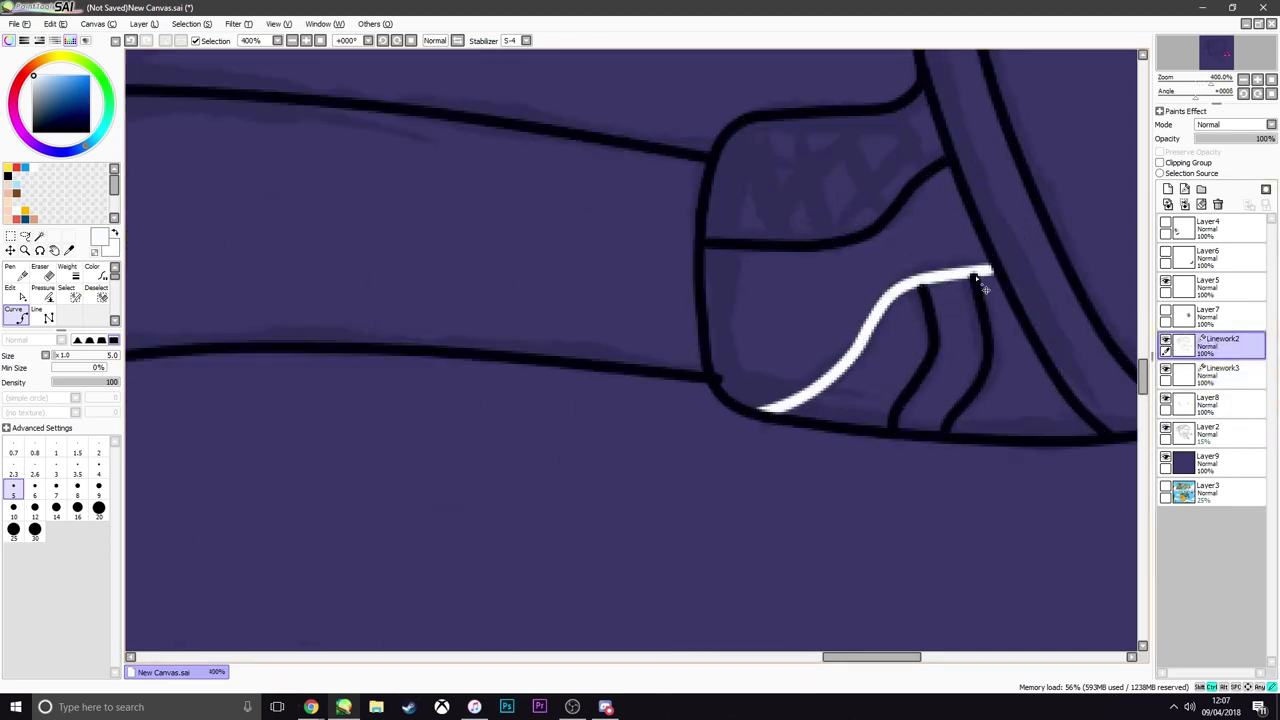
{"action": "scroll", "coordinate": [928, 298], "scroll_direction": "down", "scroll_amount": 6}
{"action": "scroll", "coordinate": [690, 562], "scroll_direction": "up", "scroll_amount": 7}
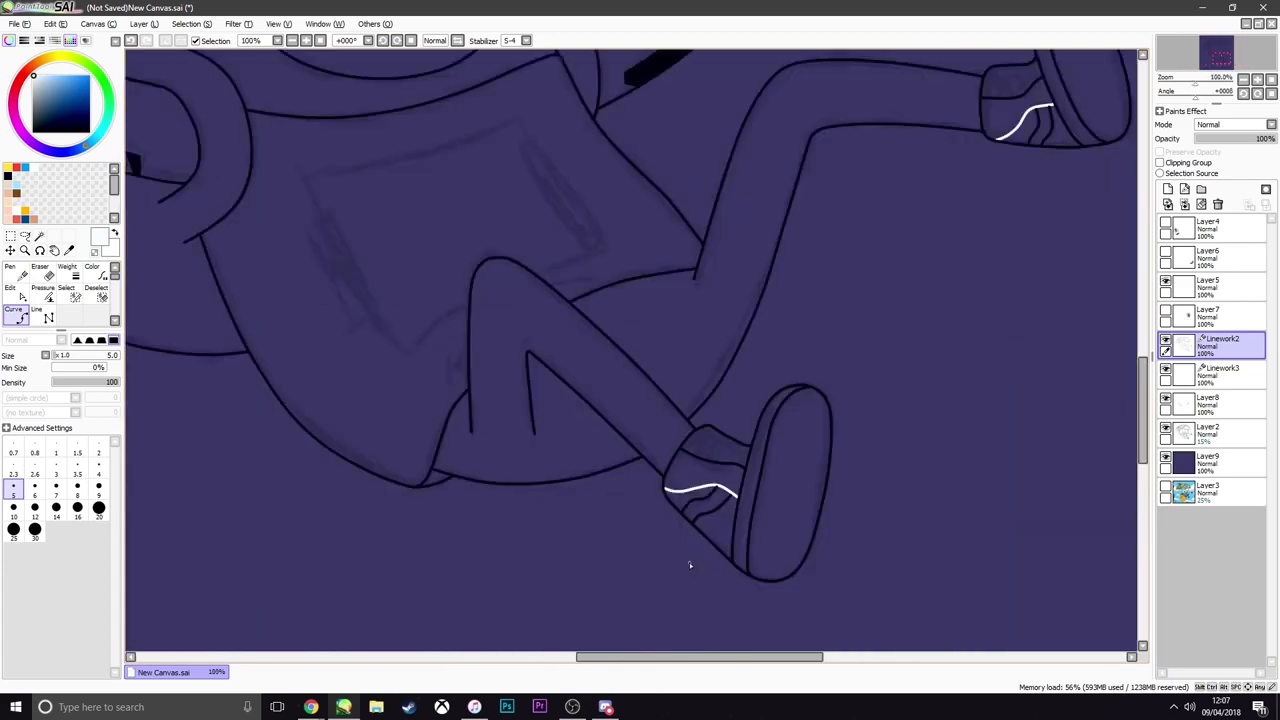
{"action": "key", "text": "ctrl"}
{"action": "left_click_drag", "start_coordinate": [763, 385], "coordinate": [762, 391]}
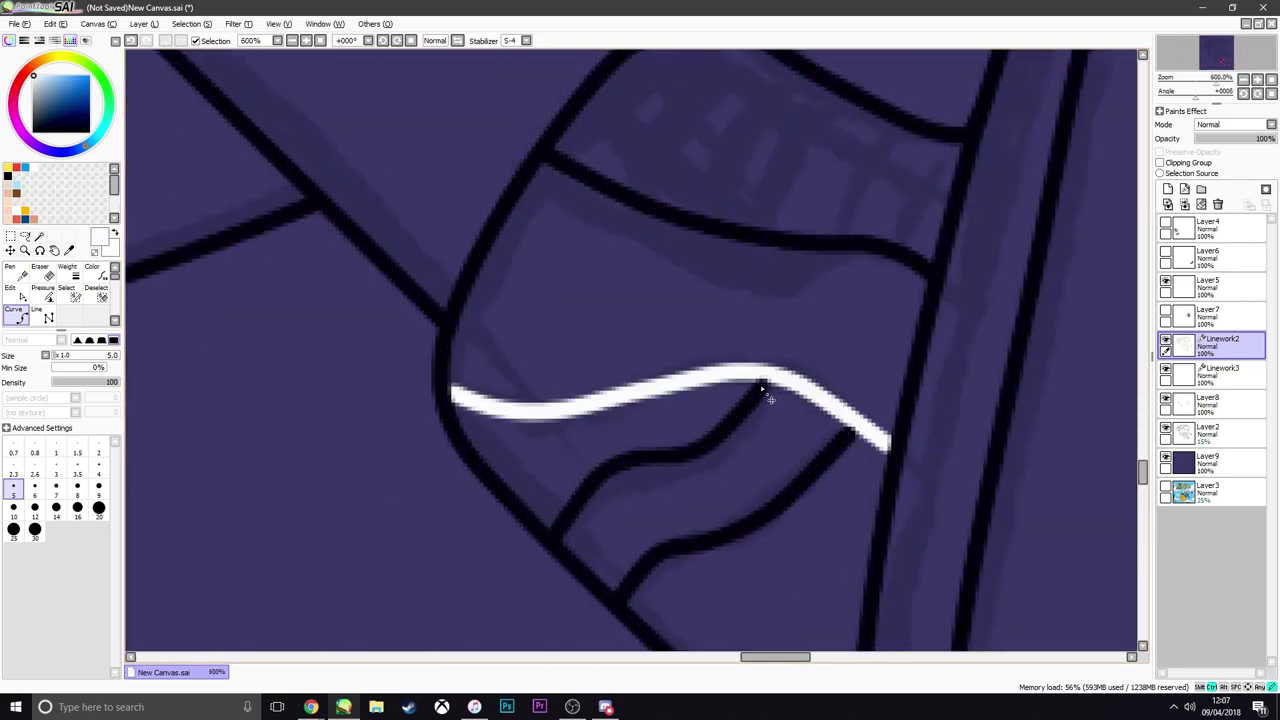
{"action": "left_click", "coordinate": [1185, 204]}
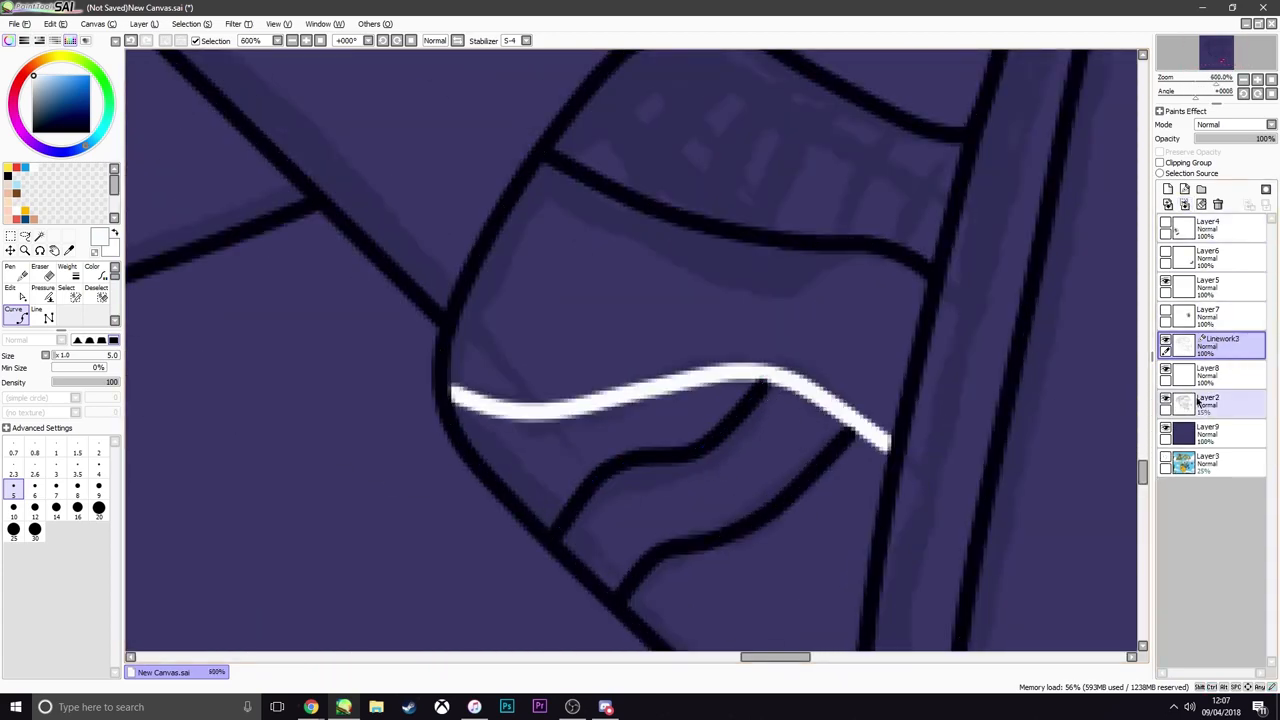
Hide the dark backdrop on Layer9 and the rough sketch on Layer2
{"action": "left_click", "coordinate": [1165, 430]}
{"action": "scroll", "coordinate": [865, 341], "scroll_direction": "down", "scroll_amount": 10}
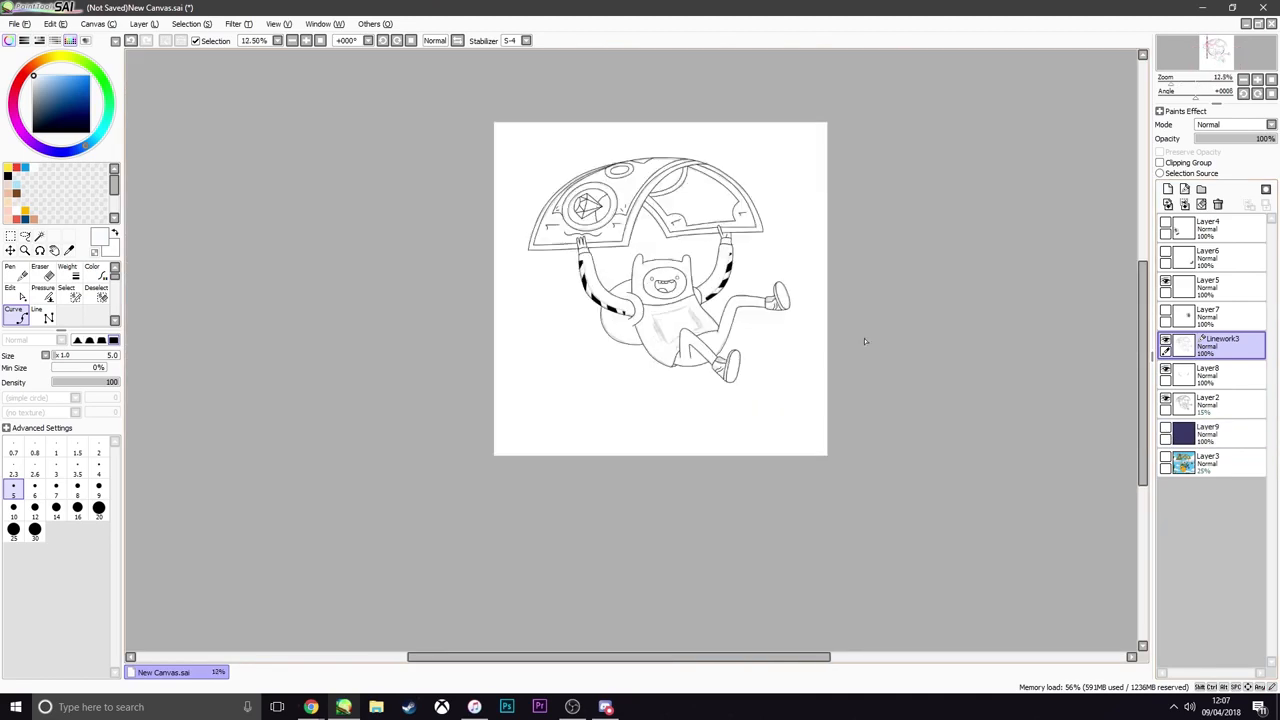
{"action": "left_click", "coordinate": [1166, 400]}
{"action": "scroll", "coordinate": [652, 291], "scroll_direction": "up", "scroll_amount": 2}
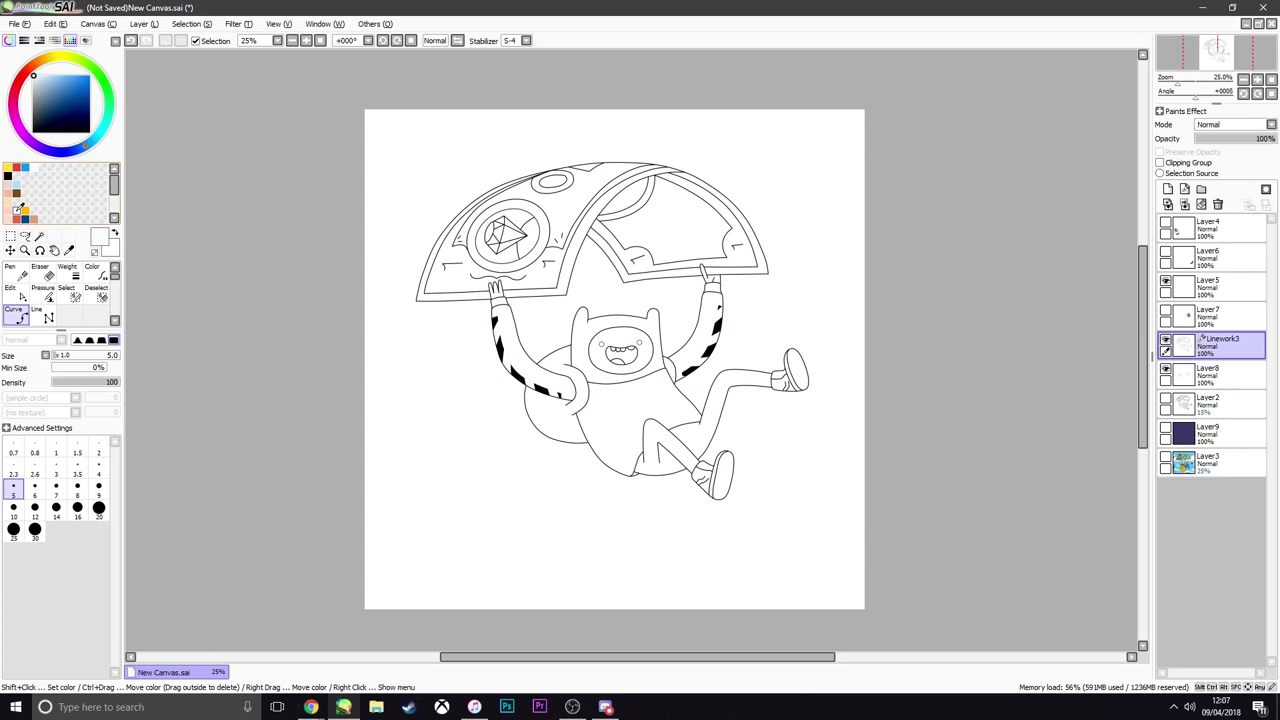
Choose the pale pink skin colour and select the face and both hands on Linework3 with the Magic Wand
{"action": "scroll", "coordinate": [610, 399], "scroll_direction": "up", "scroll_amount": 2}
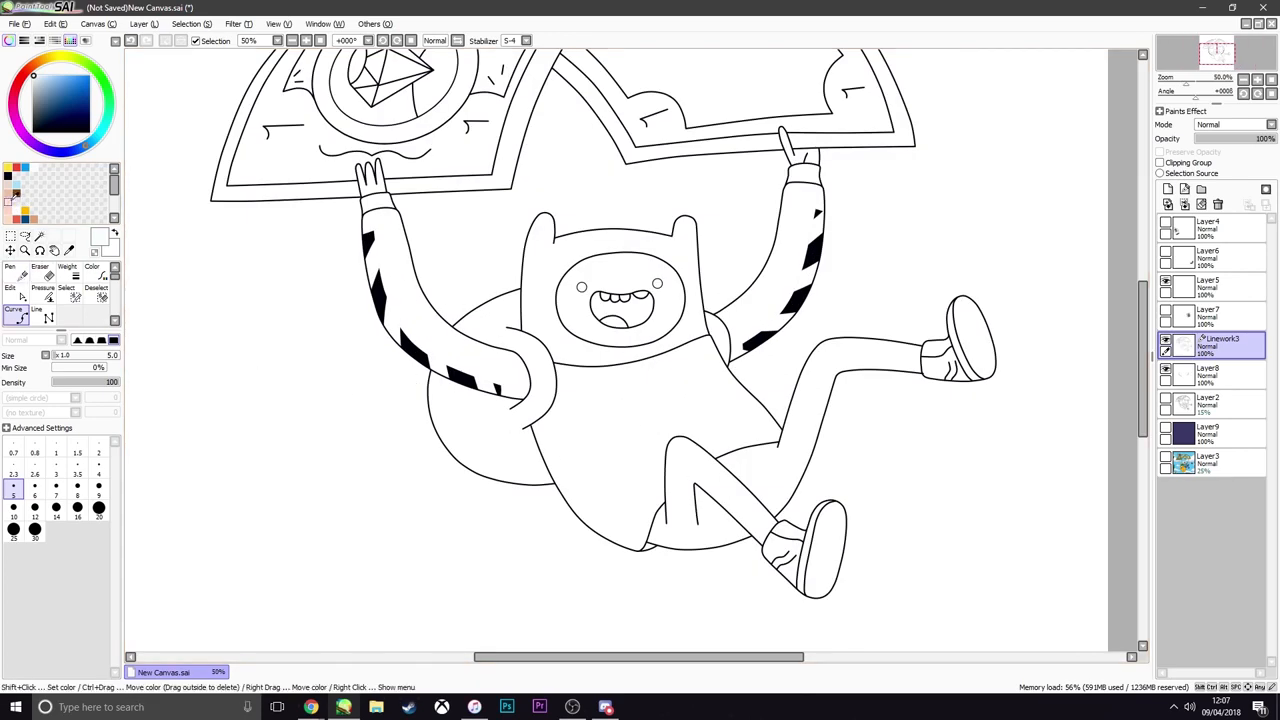
{"action": "left_click", "coordinate": [7, 212]}
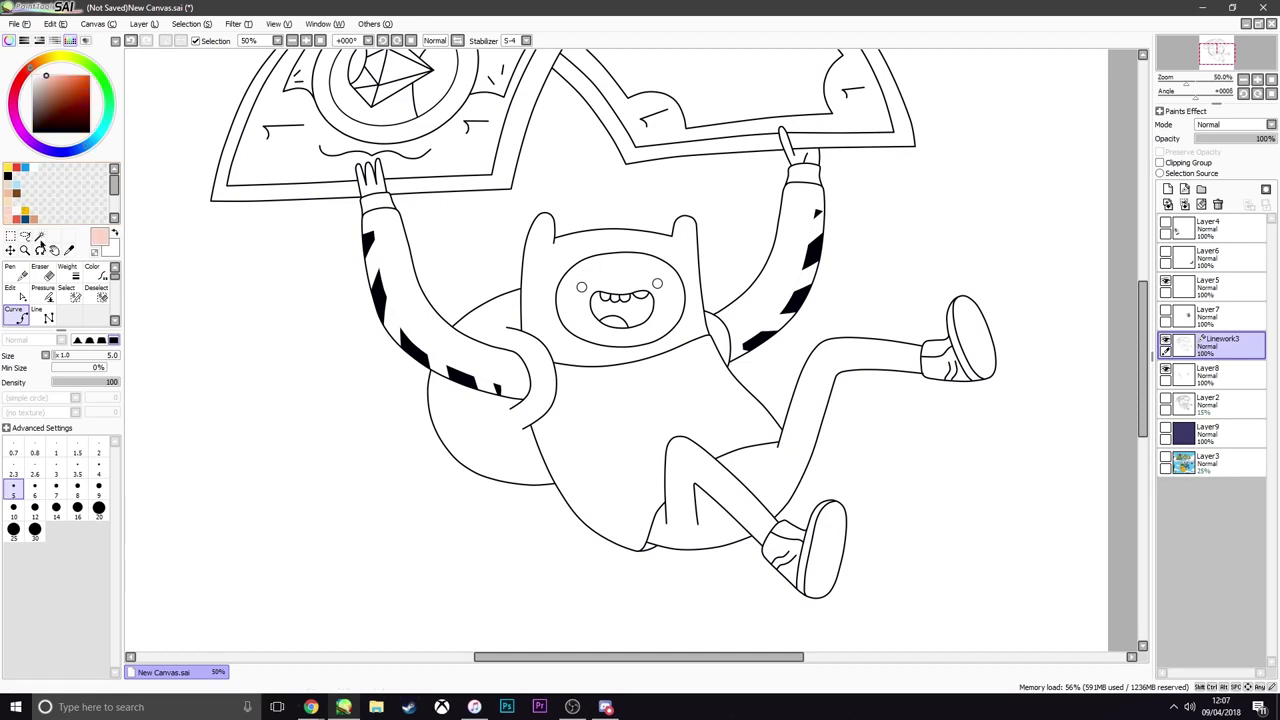
{"action": "left_click", "coordinate": [39, 236]}
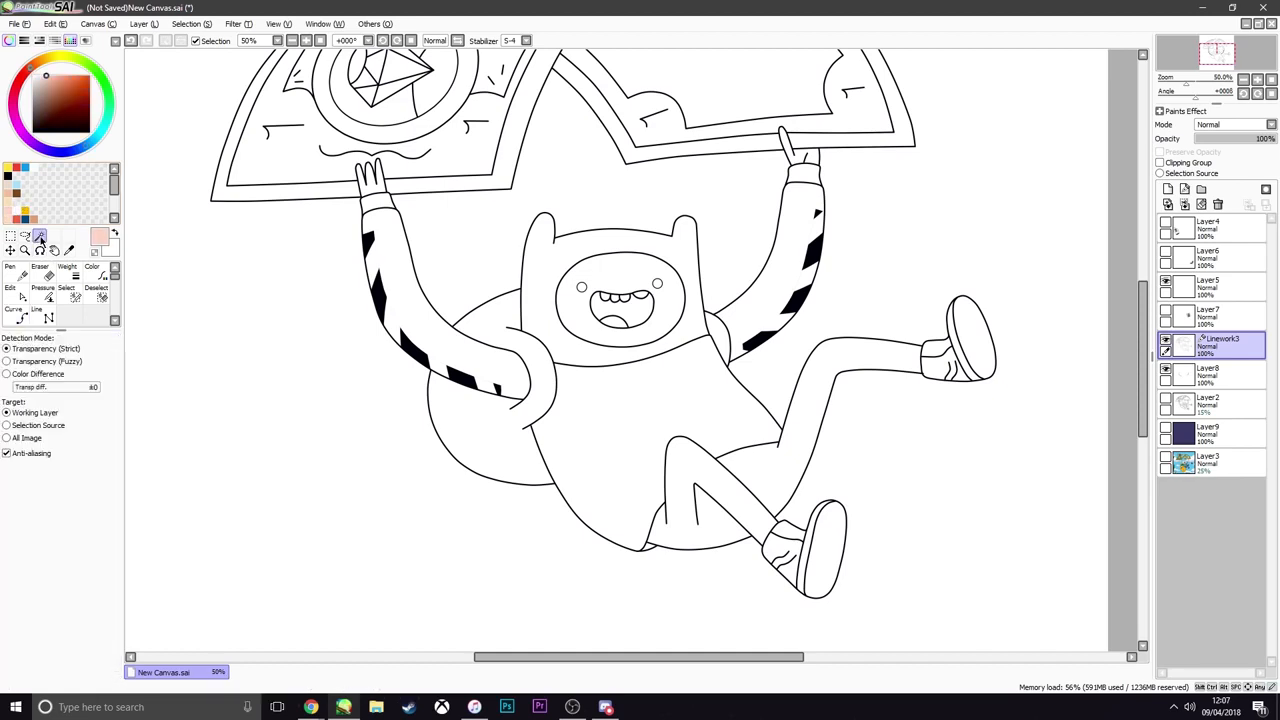
{"action": "left_click", "coordinate": [1166, 342]}
{"action": "left_click", "coordinate": [1166, 342]}
{"action": "left_click", "coordinate": [1166, 342]}
{"action": "left_click", "coordinate": [1166, 342]}
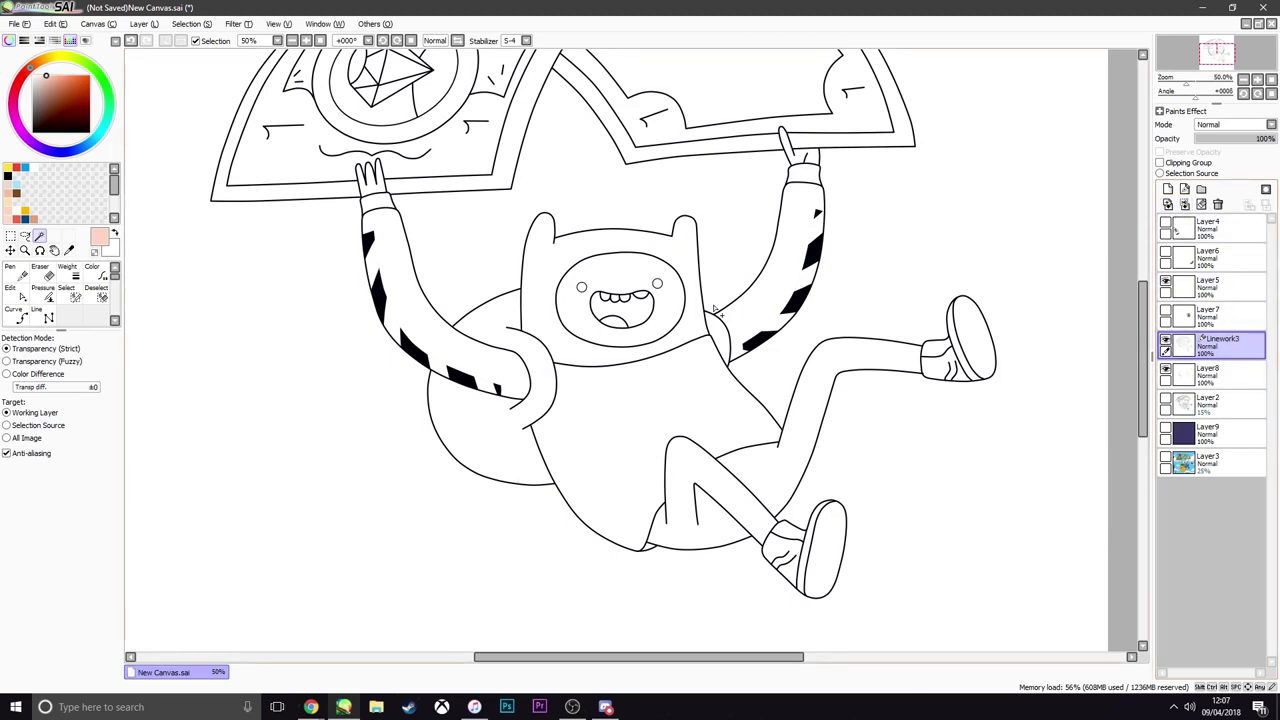
{"action": "left_click", "coordinate": [629, 283]}
{"action": "left_click", "coordinate": [800, 156]}
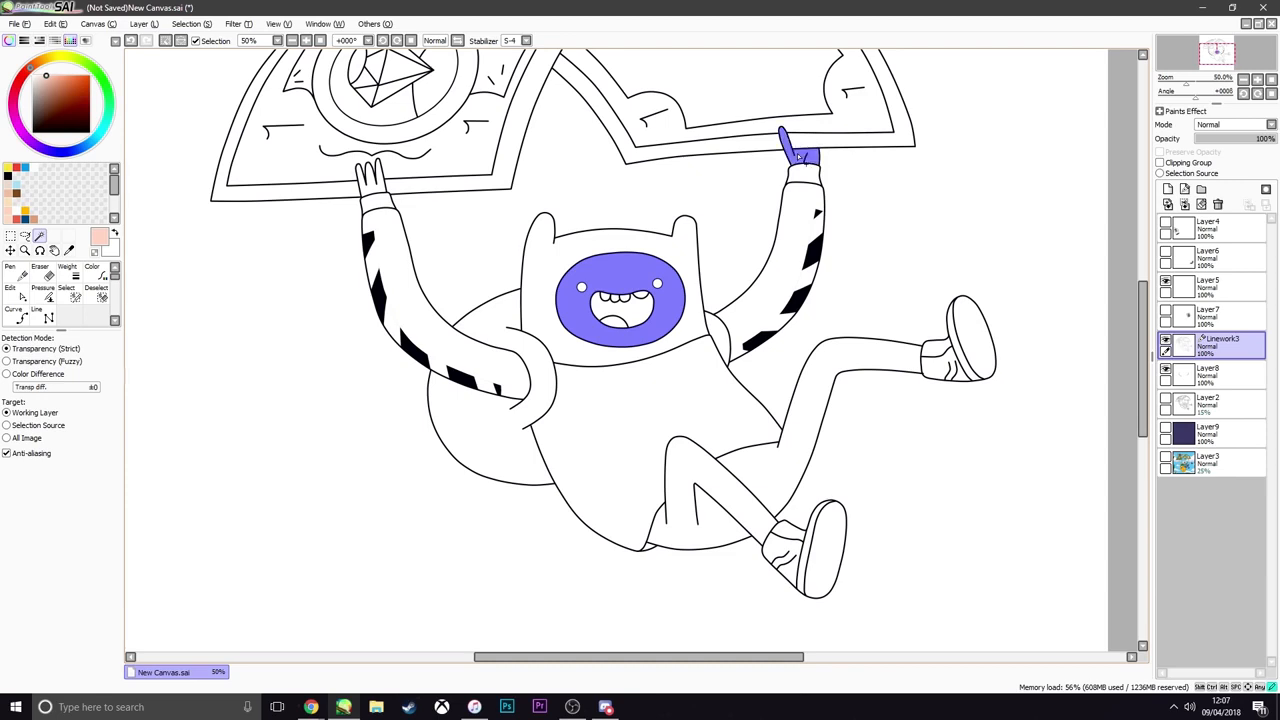
{"action": "left_click", "coordinate": [366, 186]}
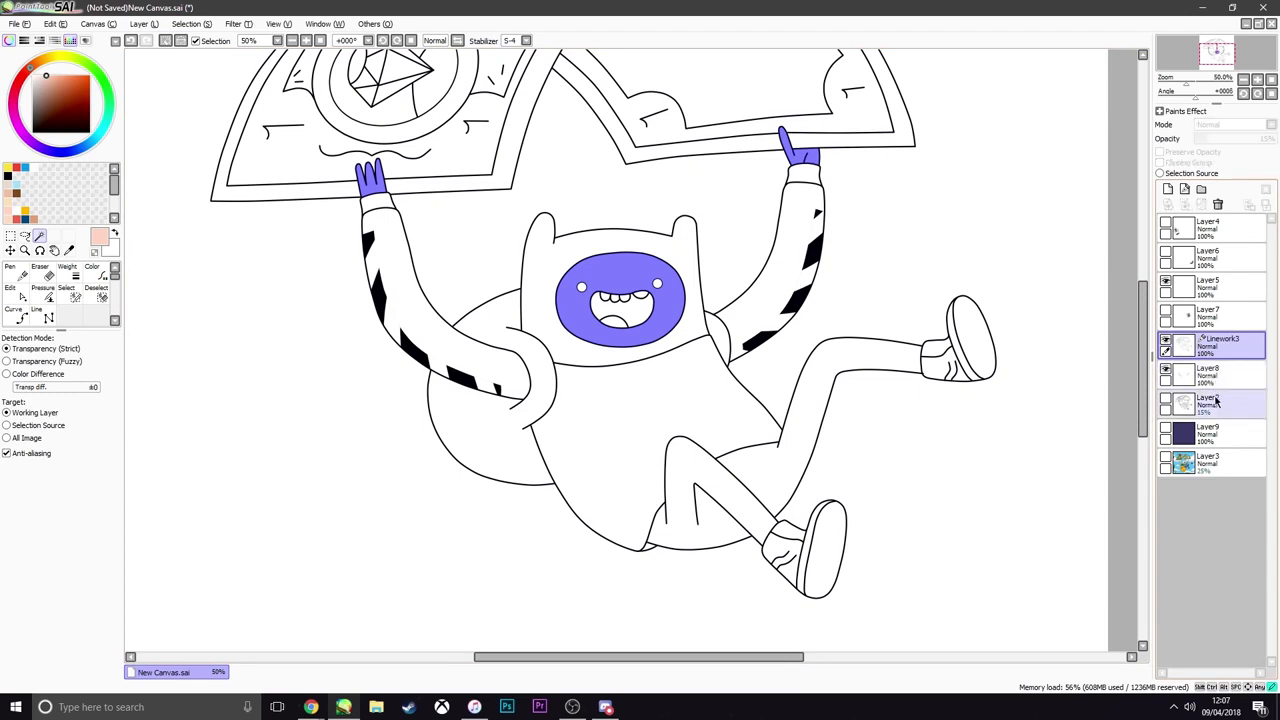
Add a new layer above Layer2 and fill the selected face and hands with pale pink skin colour
{"action": "left_click", "coordinate": [1215, 400]}
{"action": "left_click", "coordinate": [1168, 189]}
{"action": "left_click", "coordinate": [25, 235]}
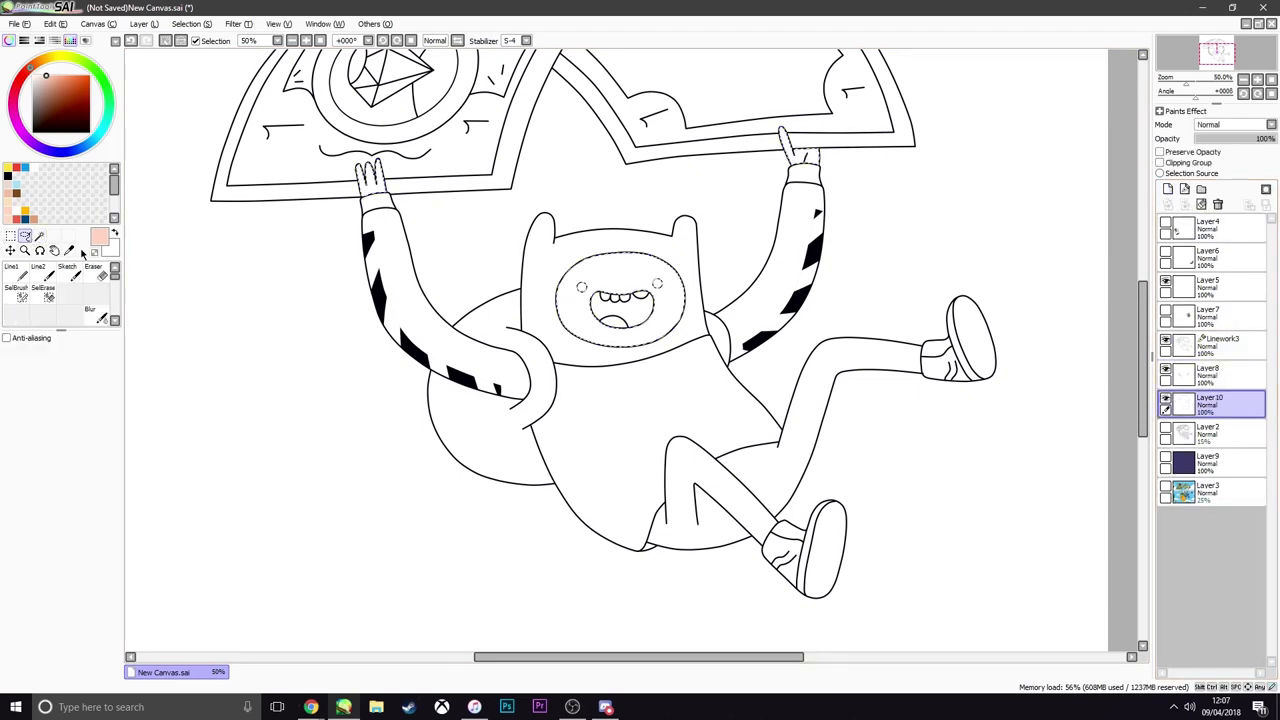
{"action": "key", "text": "ctrl+f"}
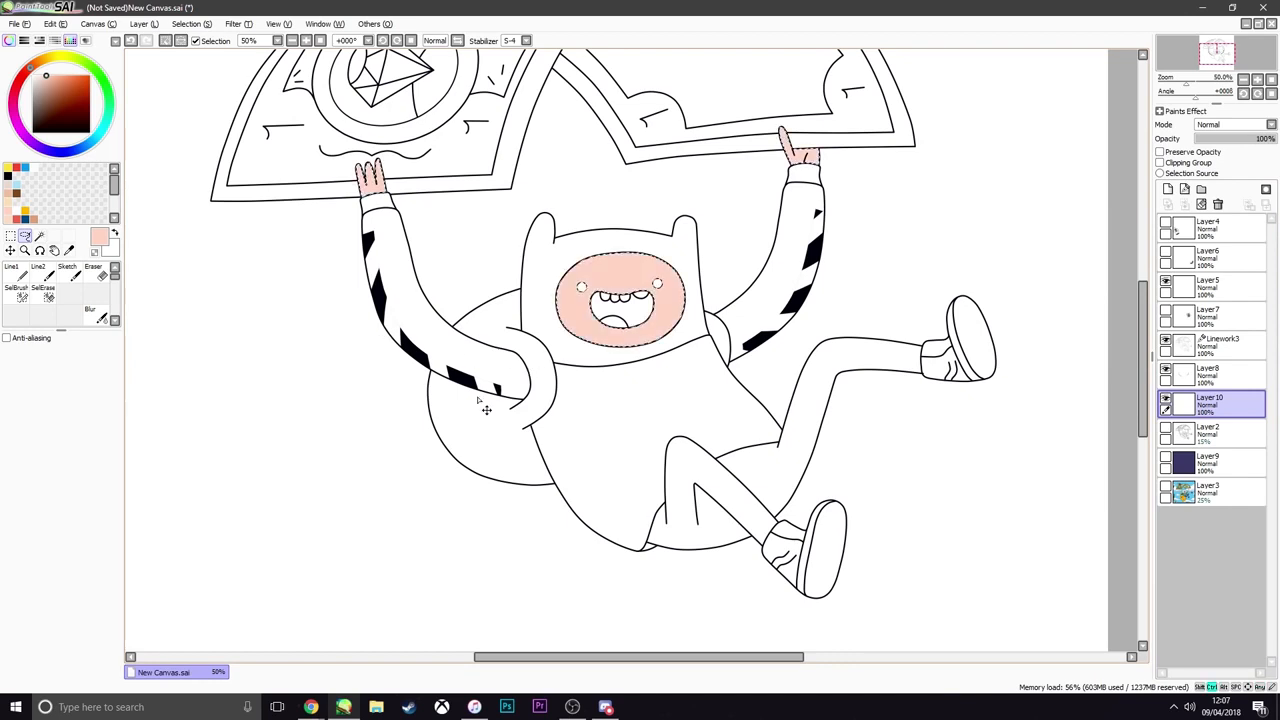
{"action": "key", "text": "ctrl+d"}
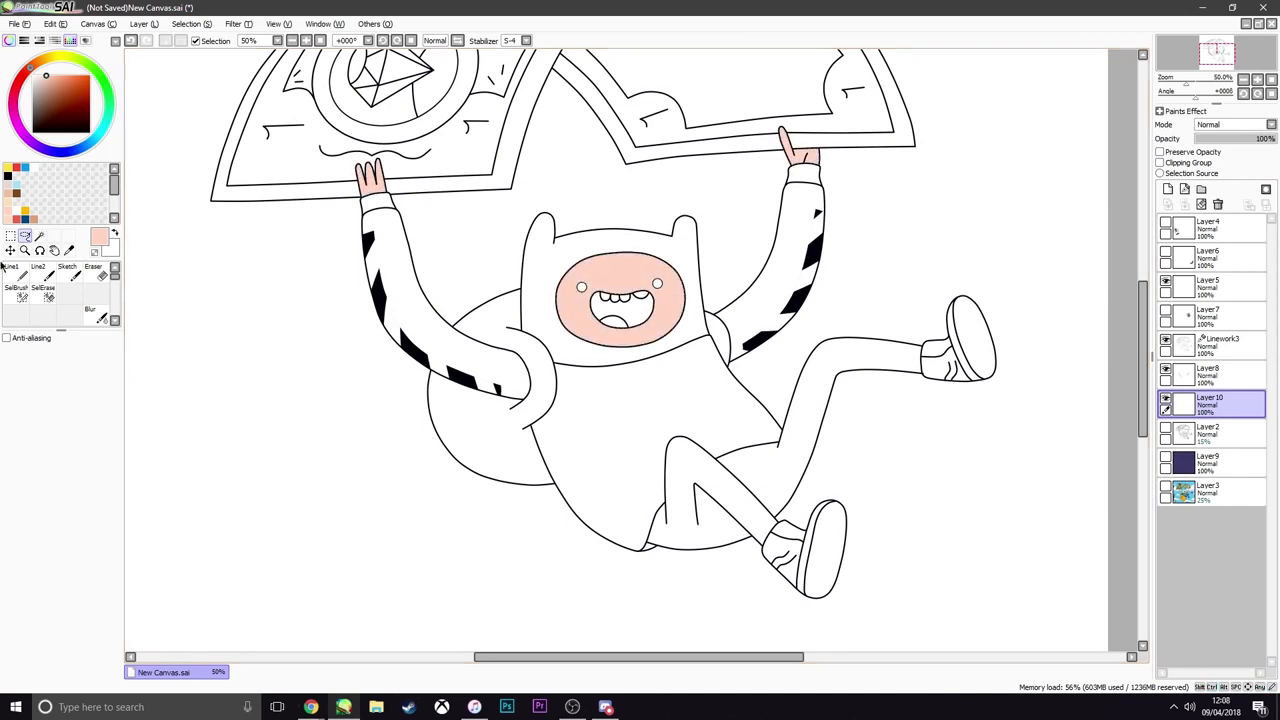
Select Finn's hat on Linework3 with the Magic Wand and fill it white on Layer10
{"action": "left_click", "coordinate": [41, 236]}
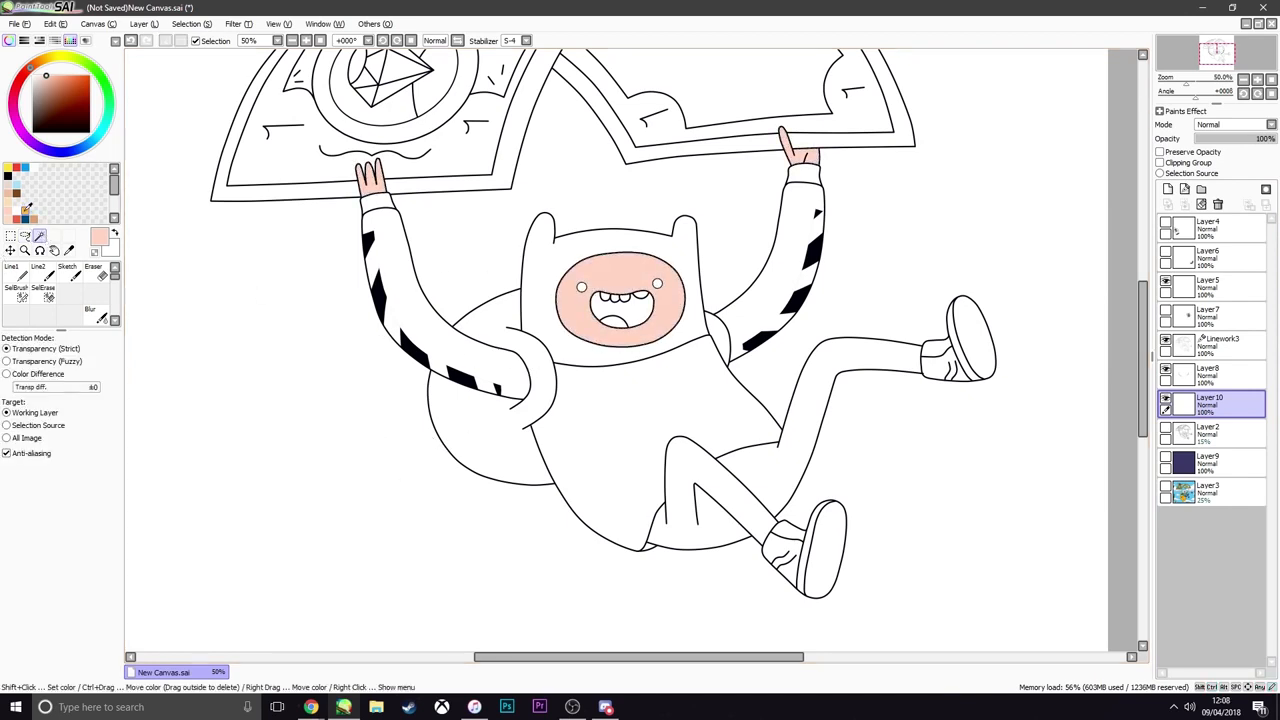
{"action": "left_click", "coordinate": [1215, 345]}
{"action": "left_click", "coordinate": [687, 257]}
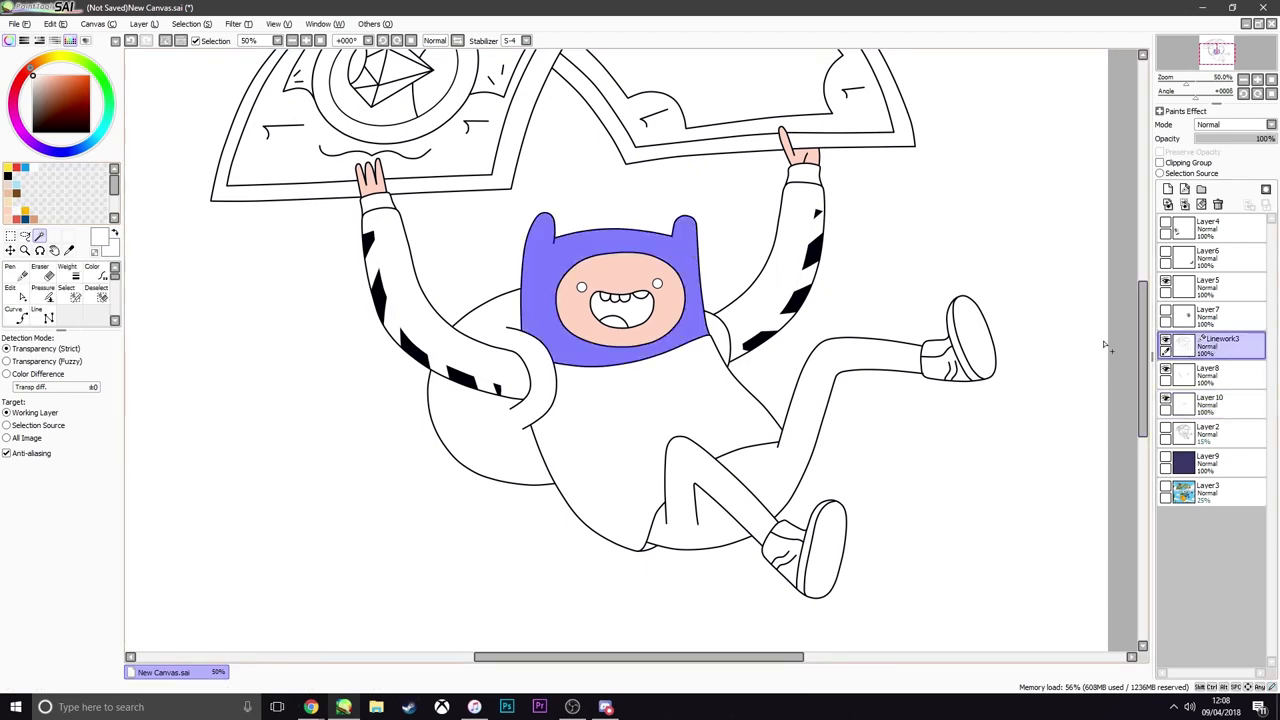
{"action": "left_click", "coordinate": [1212, 403]}
{"action": "key", "text": "ctrl+d"}
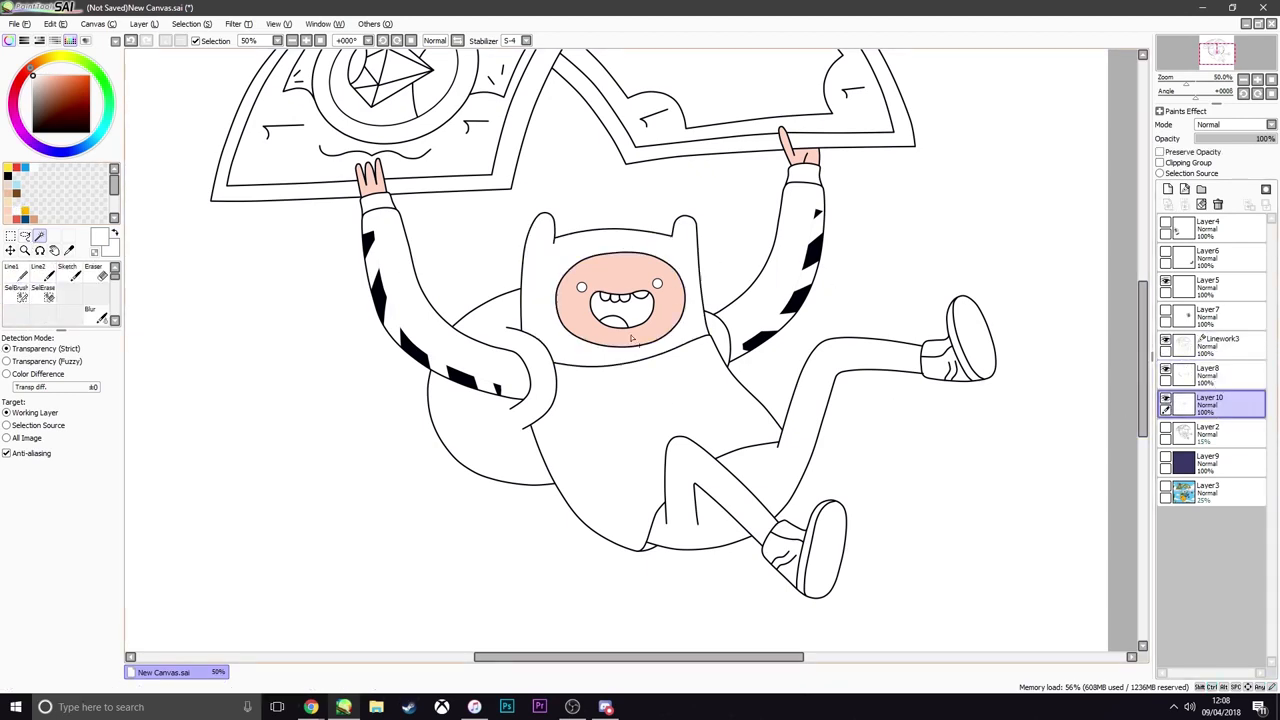
Recolour the black sleeve stripes on Layer8 white and merge Linework3 into that layer
{"action": "left_click", "coordinate": [1212, 374]}
{"action": "left_click", "coordinate": [1184, 374], "text": "ctrl"}
{"action": "key", "text": "Delete"}
{"action": "left_click", "coordinate": [1215, 345]}
{"action": "key", "text": "ctrl+e"}
Select both sleeves around the white stripes on Layer8 with the Magic Wand
{"action": "scroll", "coordinate": [385, 312], "scroll_direction": "up", "scroll_amount": 6}
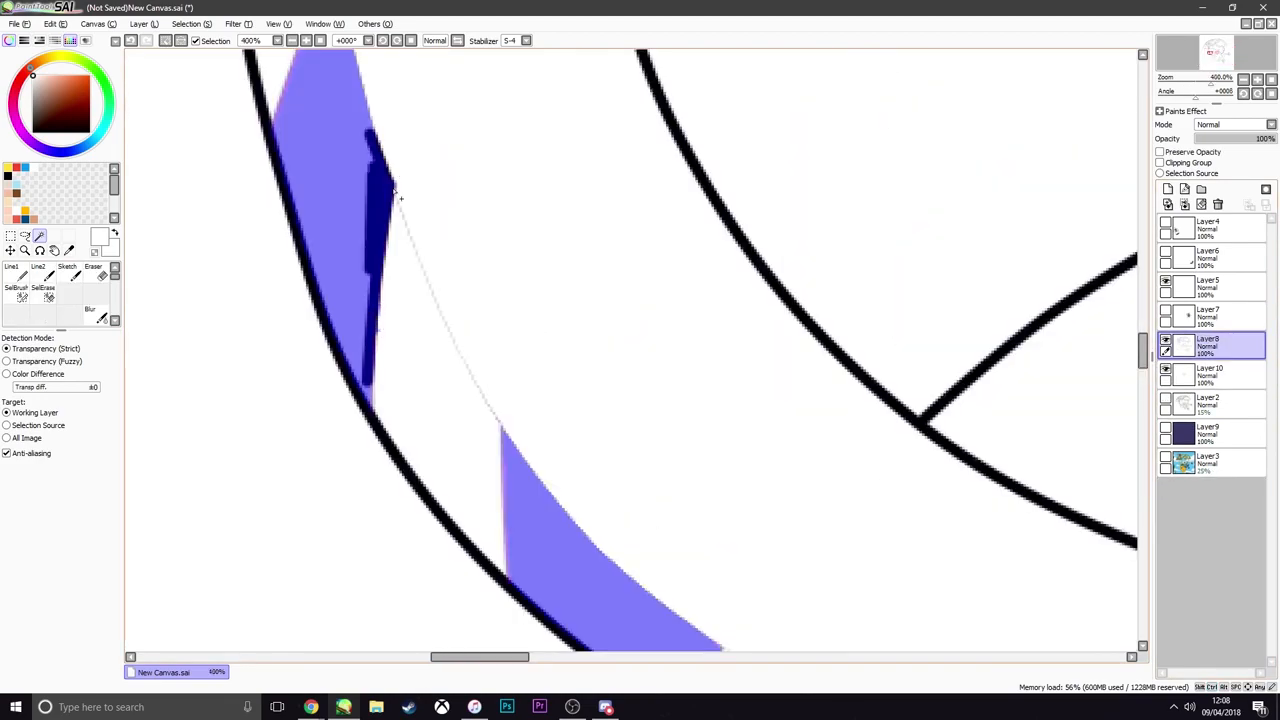
{"action": "scroll", "coordinate": [395, 192], "scroll_direction": "down", "scroll_amount": 6}
{"action": "key", "text": "ctrl+d"}
{"action": "left_click", "coordinate": [409, 246]}
{"action": "scroll", "coordinate": [476, 313], "scroll_direction": "up", "scroll_amount": 6}
{"action": "scroll", "coordinate": [520, 280], "scroll_direction": "down", "scroll_amount": 3}
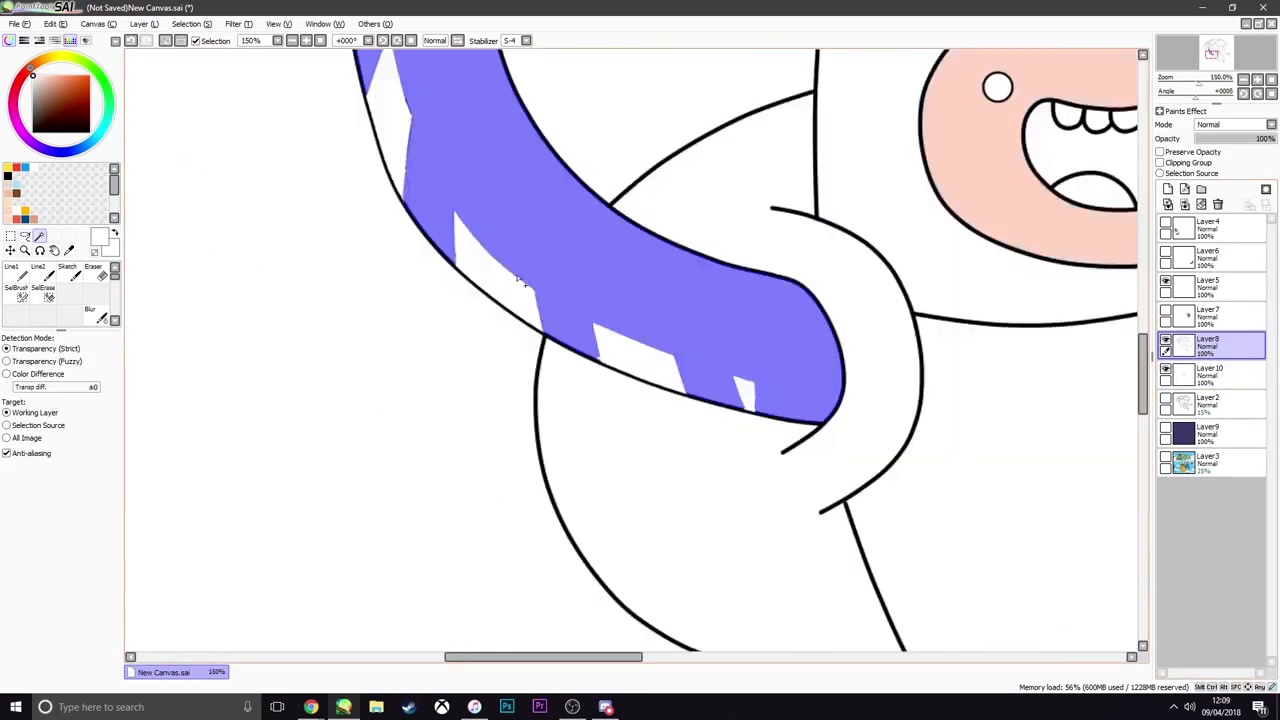
{"action": "scroll", "coordinate": [521, 281], "scroll_direction": "down", "scroll_amount": 3}
{"action": "left_click", "coordinate": [668, 243]}
{"action": "scroll", "coordinate": [634, 394], "scroll_direction": "up", "scroll_amount": 6}
{"action": "scroll", "coordinate": [634, 394], "scroll_direction": "down", "scroll_amount": 6}
Set a dark grey with saturation 0 and value 56, and fill the selected sleeves on Layer10
{"action": "left_click", "coordinate": [1212, 374]}
{"action": "left_click", "coordinate": [25, 236]}
{"action": "left_click", "coordinate": [55, 41]}
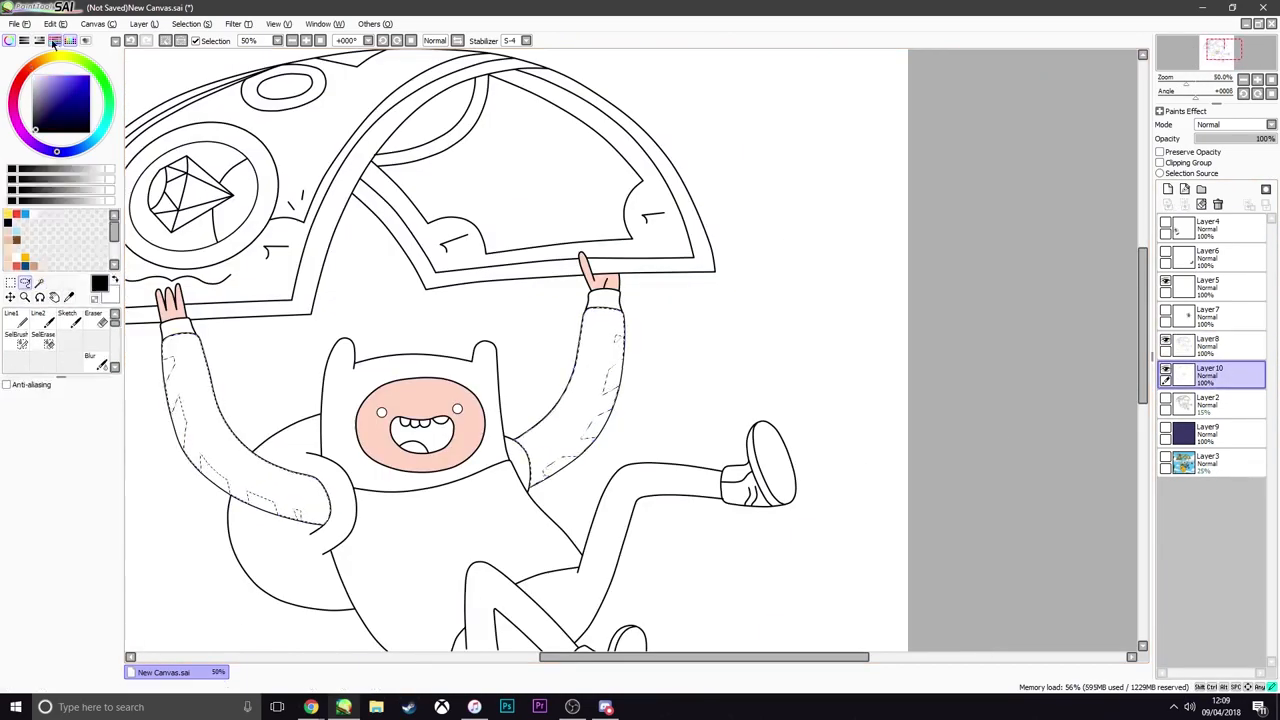
{"action": "left_click", "coordinate": [39, 41]}
{"action": "left_click", "coordinate": [55, 41]}
{"action": "left_click", "coordinate": [32, 200]}
{"action": "key", "text": "ctrl+f"}
Add a layer above Layer8 and set the Line2 brush to size 7 for touching up the sleeve stripes
{"action": "scroll", "coordinate": [245, 476], "scroll_direction": "up", "scroll_amount": 7}
{"action": "left_click", "coordinate": [42, 319]}
{"action": "left_click", "coordinate": [1168, 189]}
{"action": "left_click", "coordinate": [56, 659]}
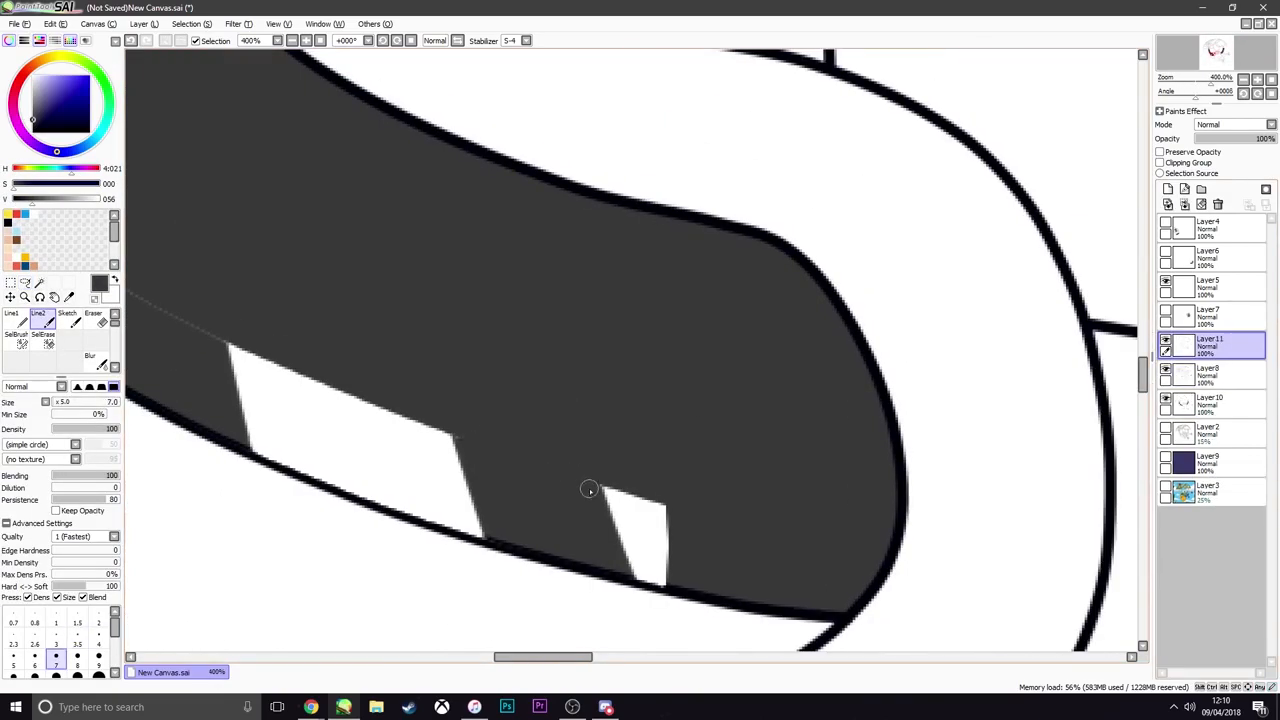
Select the sweatshirt body with the Magic Wand and fill it dark grey on Layer10
{"action": "scroll", "coordinate": [589, 489], "scroll_direction": "down", "scroll_amount": 6}
{"action": "left_click", "coordinate": [39, 283]}
{"action": "left_click", "coordinate": [605, 420]}
{"action": "left_click", "coordinate": [1212, 374]}
{"action": "key", "text": "ctrl+f"}
{"action": "key", "text": "ctrl+d"}
Select both trouser legs and fill them dark blue-grey on Layer10
{"action": "left_click", "coordinate": [720, 480]}
{"action": "left_click", "coordinate": [1212, 374]}
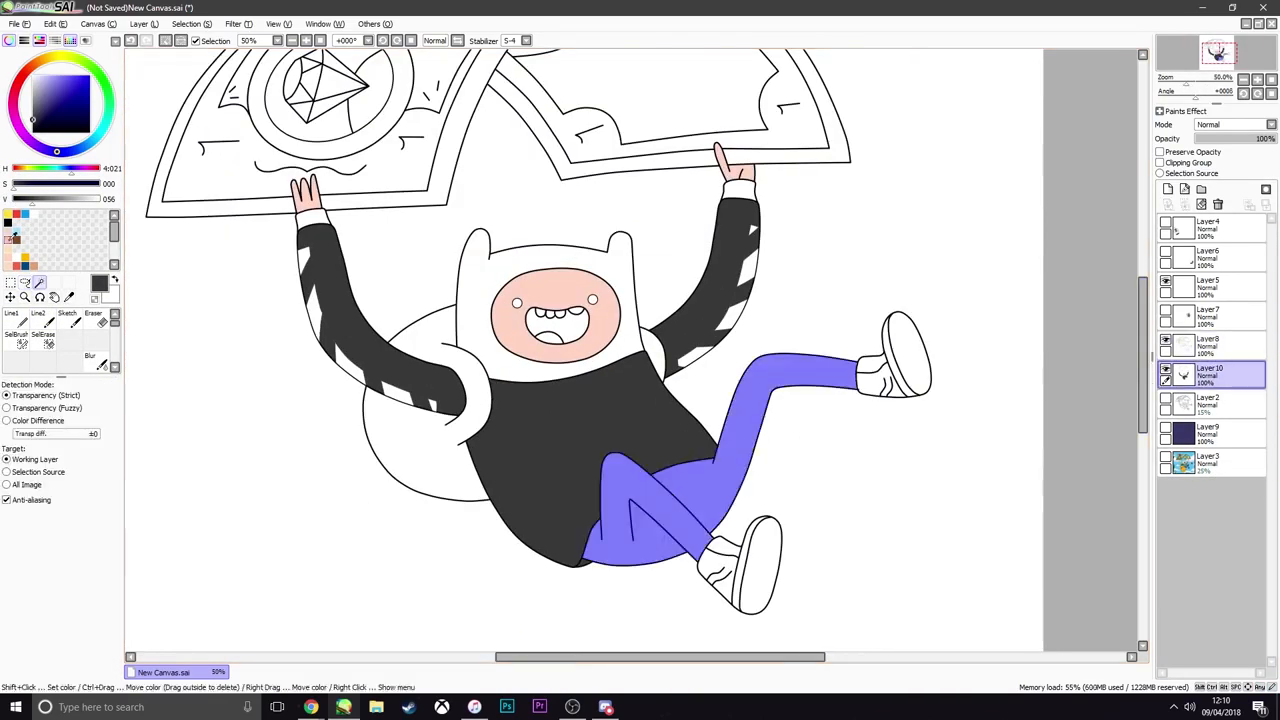
{"action": "key", "text": "ctrl+f"}
{"action": "key", "text": "ctrl+f"}
{"action": "key", "text": "ctrl+d"}
Select the upper parts of both shoes on Layer8 with the Magic Wand
{"action": "left_click", "coordinate": [1212, 346]}
{"action": "scroll", "coordinate": [632, 540], "scroll_direction": "up", "scroll_amount": 3}
{"action": "left_click", "coordinate": [648, 526]}
{"action": "left_click", "coordinate": [960, 130]}
Switch to Chrome, search images for "vans sk8 hi gum sole", and return to PaintTool SAI
{"action": "mouse_move", "coordinate": [318, 714]}
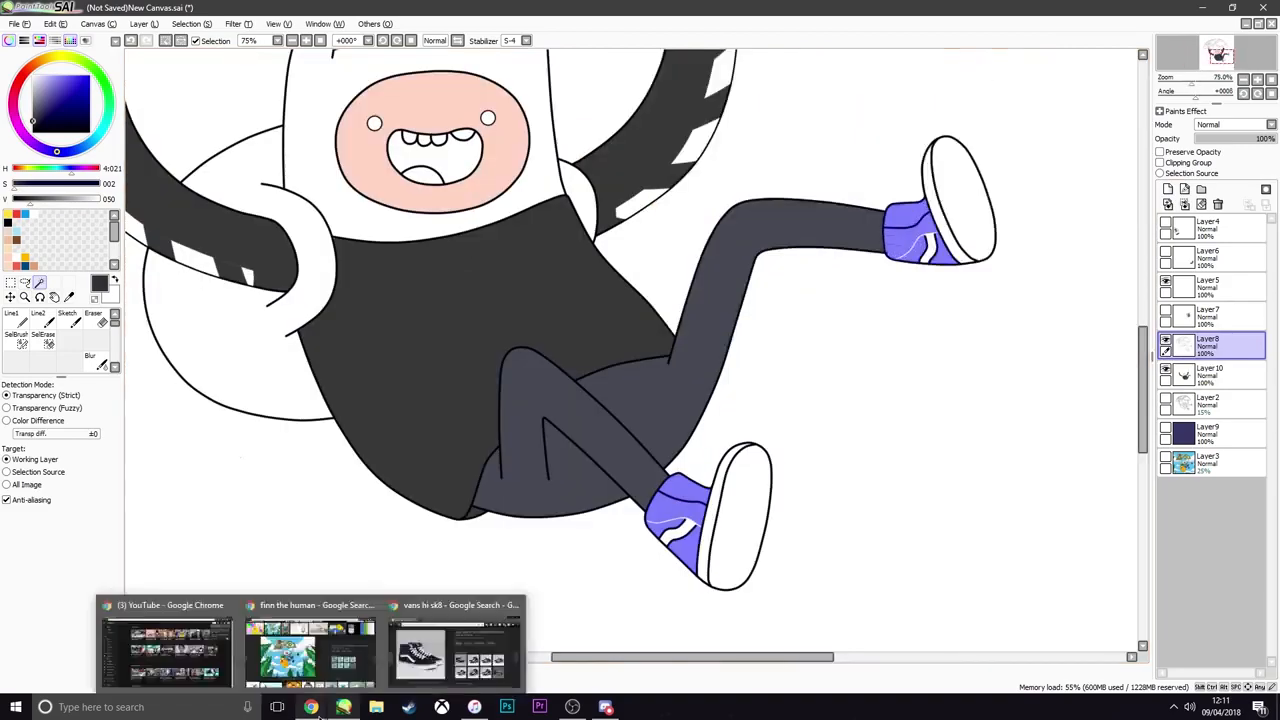
{"action": "left_click", "coordinate": [455, 648]}
{"action": "left_click", "coordinate": [834, 83]}
{"action": "type", "text": "so"}
{"action": "left_click", "coordinate": [1202, 8]}
Fill the selected shoe uppers near-black on Layer10
{"action": "left_click", "coordinate": [1212, 374]}
{"action": "key", "text": "ctrl+f"}
Fill the shoes' side stripes and sole edges white and the soles light grey on Layer10
{"action": "left_click", "coordinate": [1212, 346]}
{"action": "left_click", "coordinate": [930, 248]}
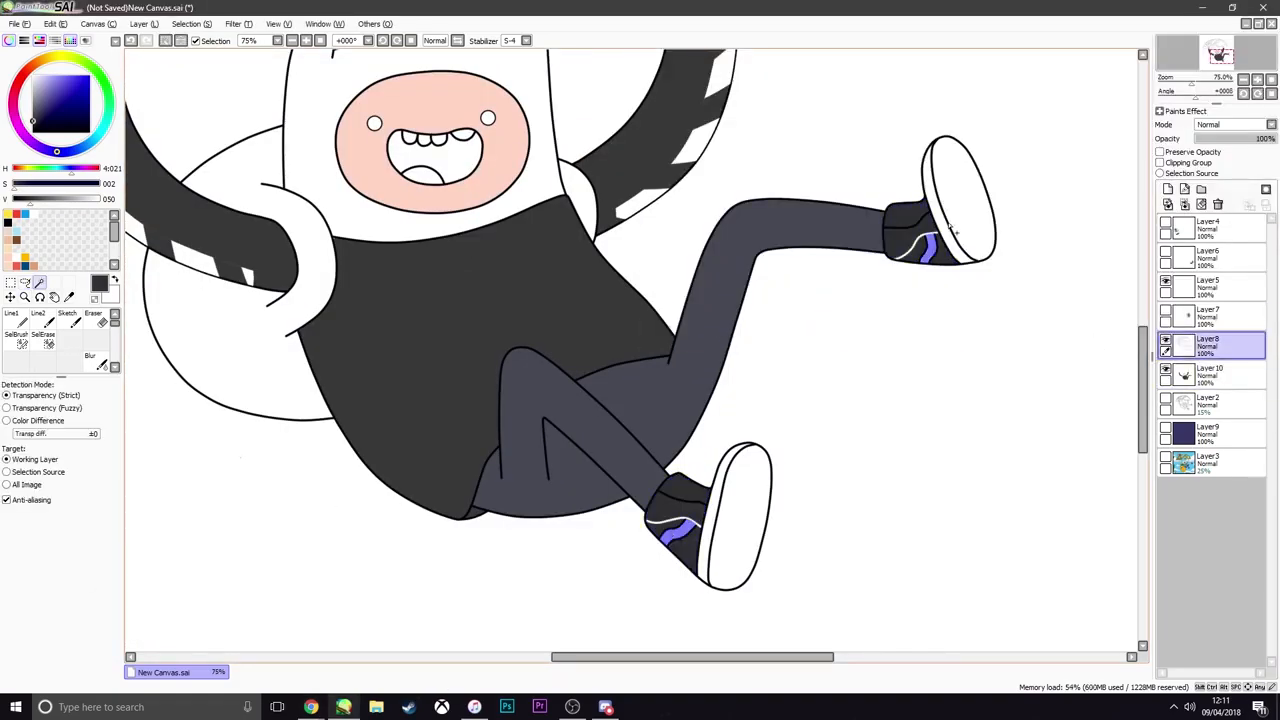
{"action": "left_click", "coordinate": [948, 230]}
{"action": "scroll", "coordinate": [932, 150], "scroll_direction": "up", "scroll_amount": 6}
{"action": "scroll", "coordinate": [934, 360], "scroll_direction": "down", "scroll_amount": 6}
{"action": "left_click", "coordinate": [1212, 374]}
{"action": "key", "text": "ctrl+f"}
Select the small hem corner at the bottom of the sweatshirt and fill it with a dark shade on Layer10
{"action": "left_click", "coordinate": [1212, 346]}
{"action": "scroll", "coordinate": [480, 500], "scroll_direction": "up", "scroll_amount": 6}
{"action": "left_click", "coordinate": [745, 402]}
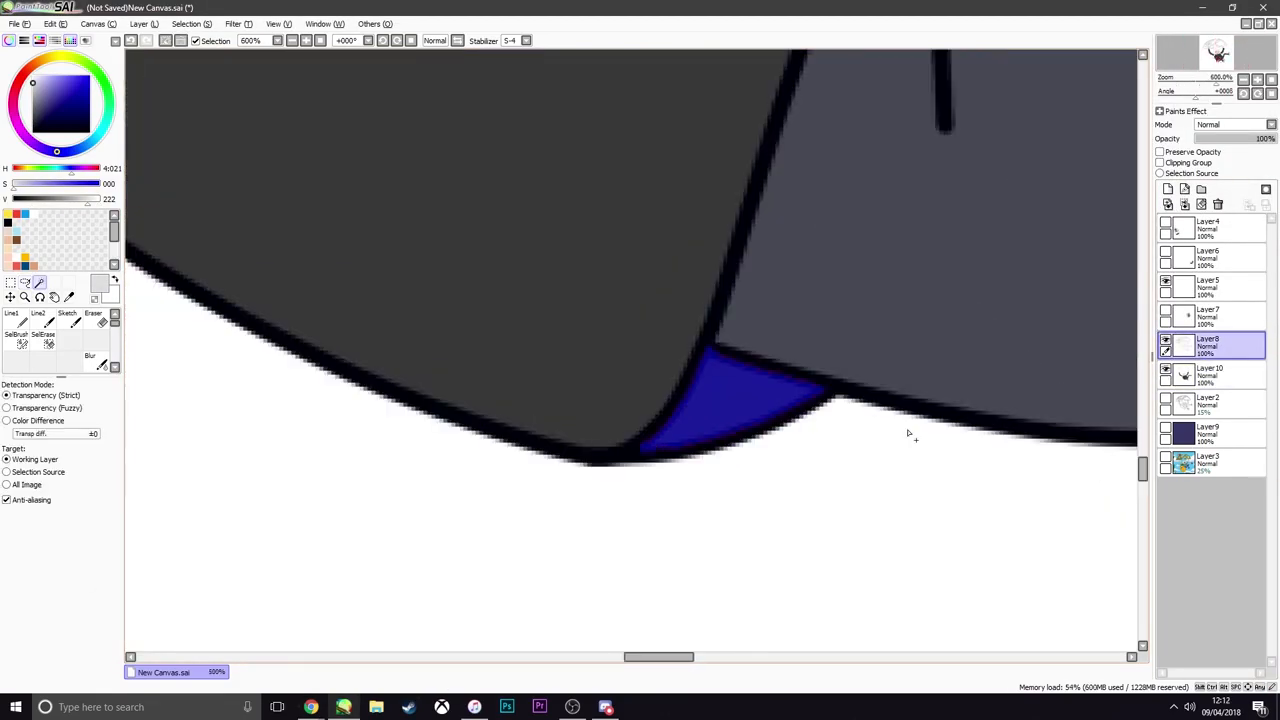
{"action": "left_click", "coordinate": [1212, 374]}
{"action": "key", "text": "ctrl+f"}
{"action": "scroll", "coordinate": [908, 434], "scroll_direction": "down", "scroll_amount": 6}
Fill the inside of Finn's mouth dark red and the tongue pink on Layer10
{"action": "left_click", "coordinate": [1212, 346]}
{"action": "left_click", "coordinate": [460, 280]}
{"action": "left_click", "coordinate": [1212, 374]}
{"action": "key", "text": "ctrl+f"}
Fill both eyes black and the teeth white on Layer10
{"action": "left_click", "coordinate": [600, 177]}
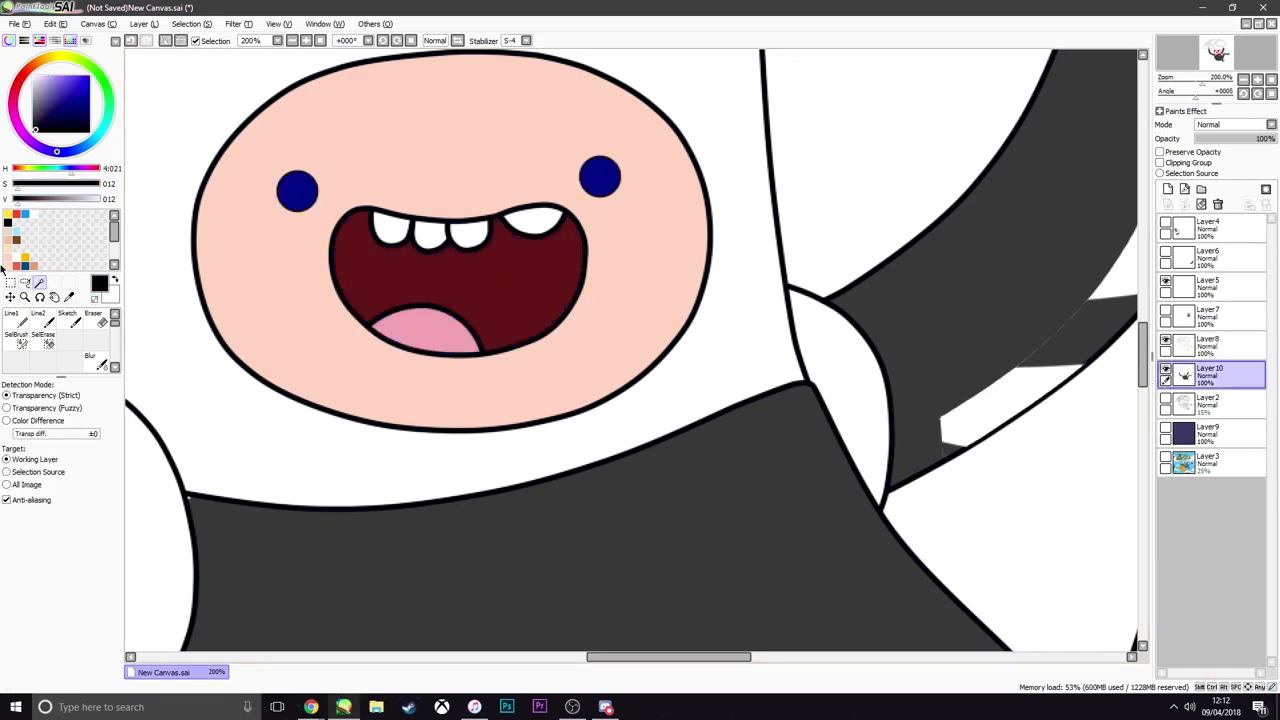
{"action": "key", "text": "ctrl+f"}
{"action": "left_click", "coordinate": [1212, 346]}
{"action": "left_click", "coordinate": [534, 220]}
{"action": "left_click", "coordinate": [1212, 374]}
Select both sleeve cuffs and fill them dark grey with value 46 on Layer10
{"action": "left_click", "coordinate": [1212, 346]}
{"action": "scroll", "coordinate": [650, 262], "scroll_direction": "down", "scroll_amount": 6}
{"action": "left_click", "coordinate": [1212, 374]}
{"action": "scroll", "coordinate": [476, 211], "scroll_direction": "up", "scroll_amount": 3}
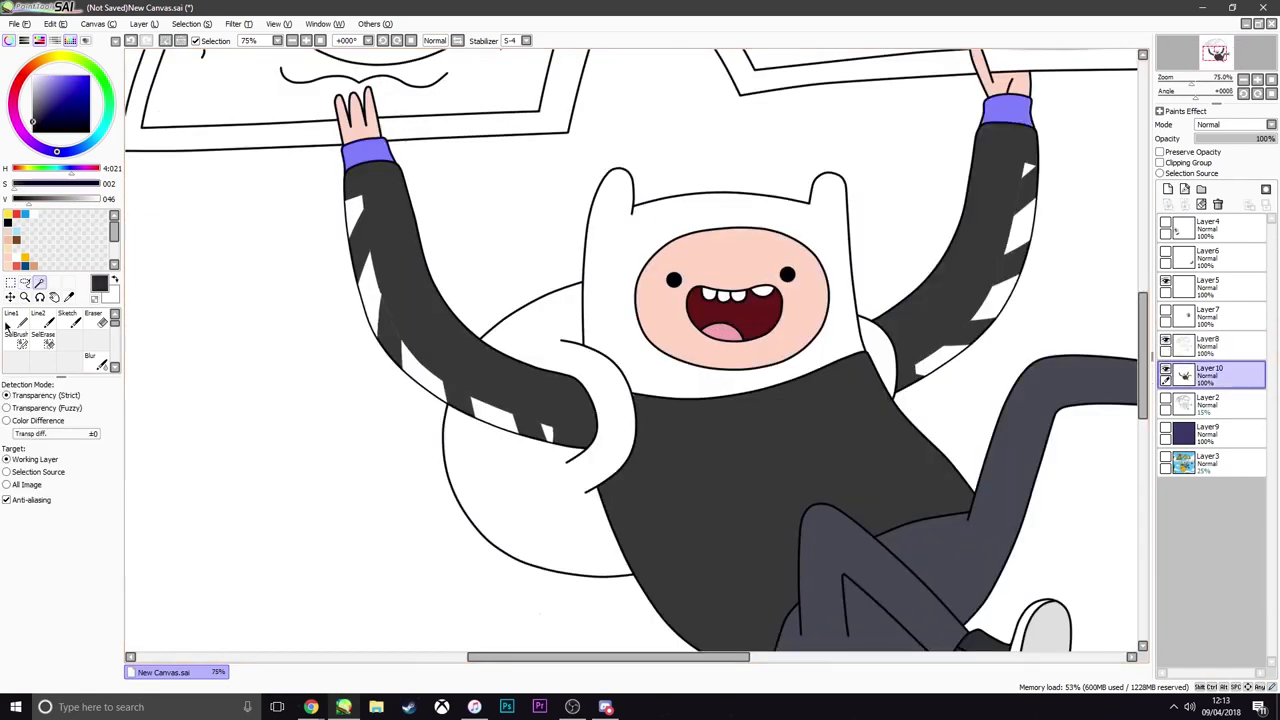
{"action": "key", "text": "ctrl+f"}
{"action": "scroll", "coordinate": [308, 331], "scroll_direction": "down", "scroll_amount": 4}
{"action": "scroll", "coordinate": [352, 361], "scroll_direction": "up", "scroll_amount": 1}
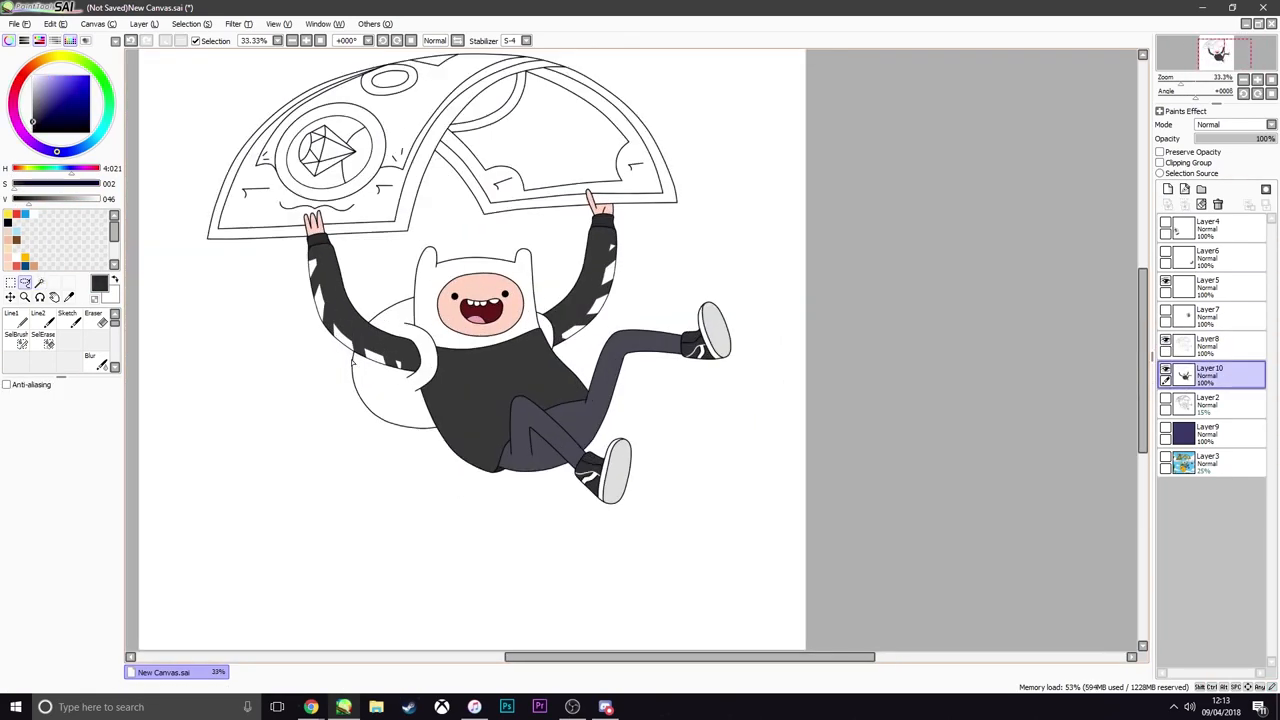
{"action": "scroll", "coordinate": [361, 362], "scroll_direction": "up", "scroll_amount": 2}
{"action": "scroll", "coordinate": [371, 371], "scroll_direction": "down", "scroll_amount": 2}
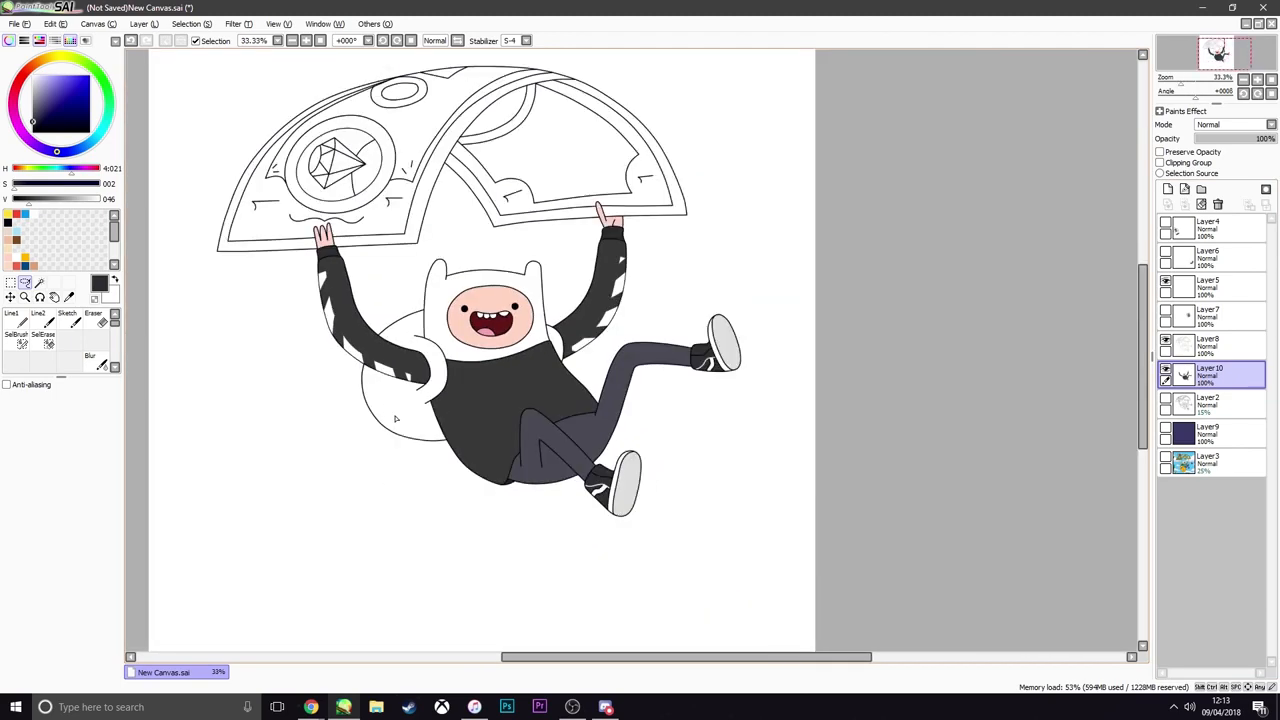
{"action": "scroll", "coordinate": [396, 419], "scroll_direction": "up", "scroll_amount": 1}
{"action": "scroll", "coordinate": [399, 417], "scroll_direction": "up", "scroll_amount": 1}
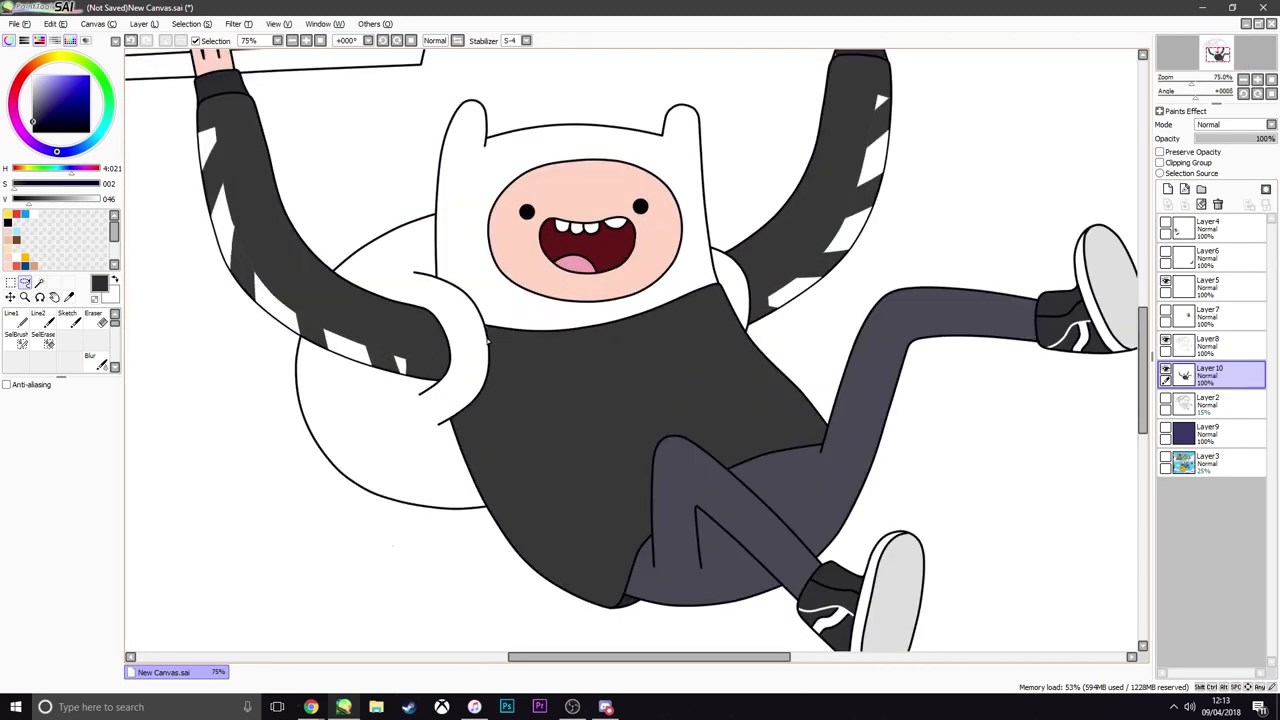
Switch to Chrome and search Google Images for "bape camo"
{"action": "mouse_move", "coordinate": [311, 707]}
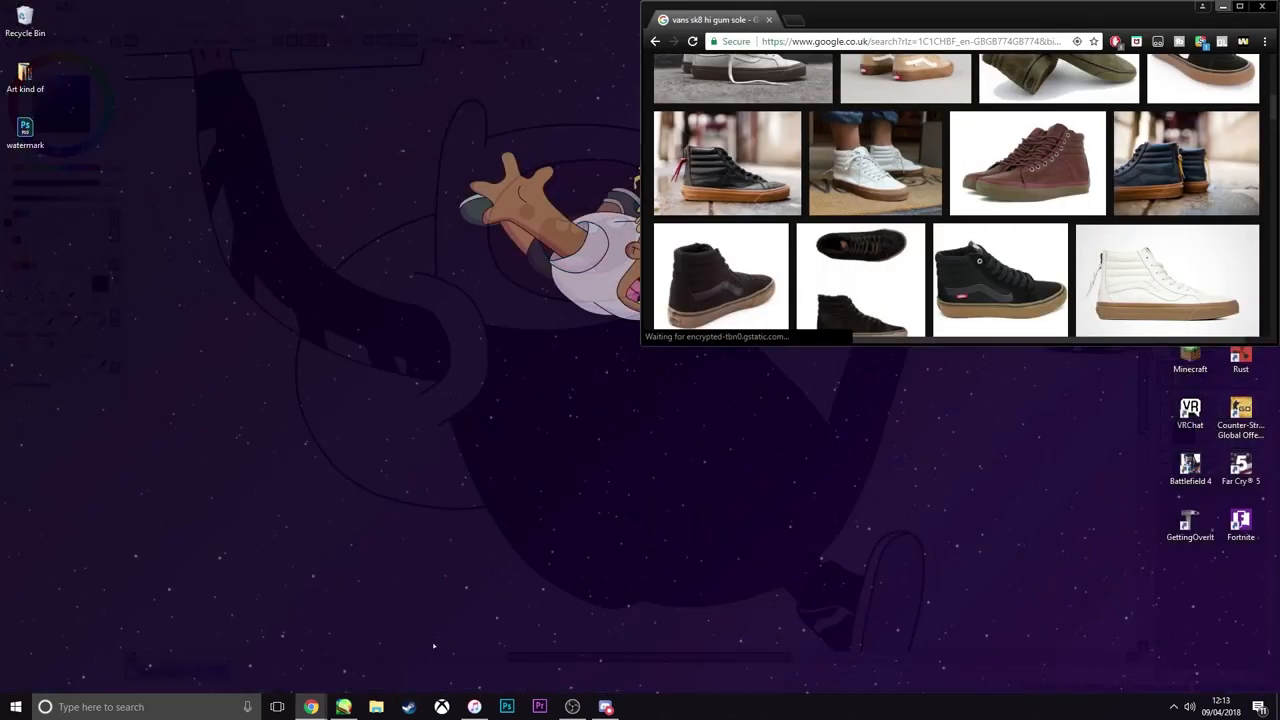
{"action": "left_click", "coordinate": [433, 647]}
{"action": "left_click", "coordinate": [806, 42]}
{"action": "type", "text": "bape"}
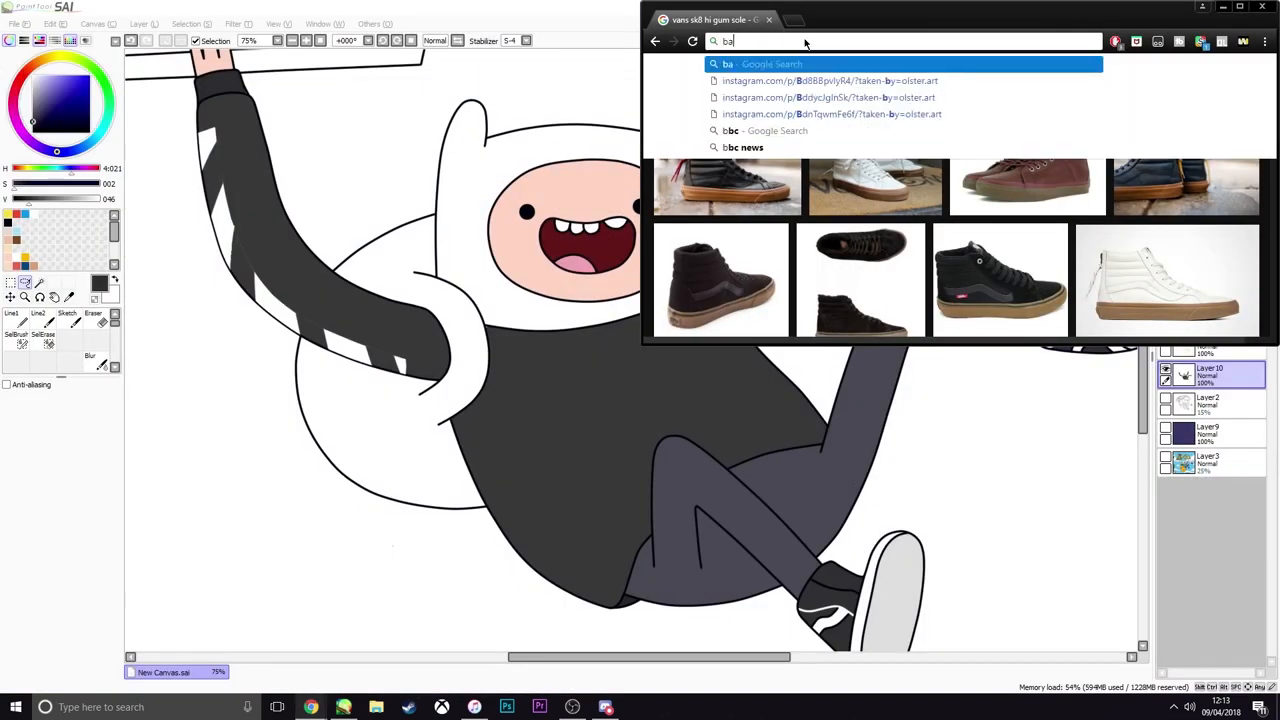
{"action": "key", "text": "Down"}
{"action": "key", "text": "Down"}
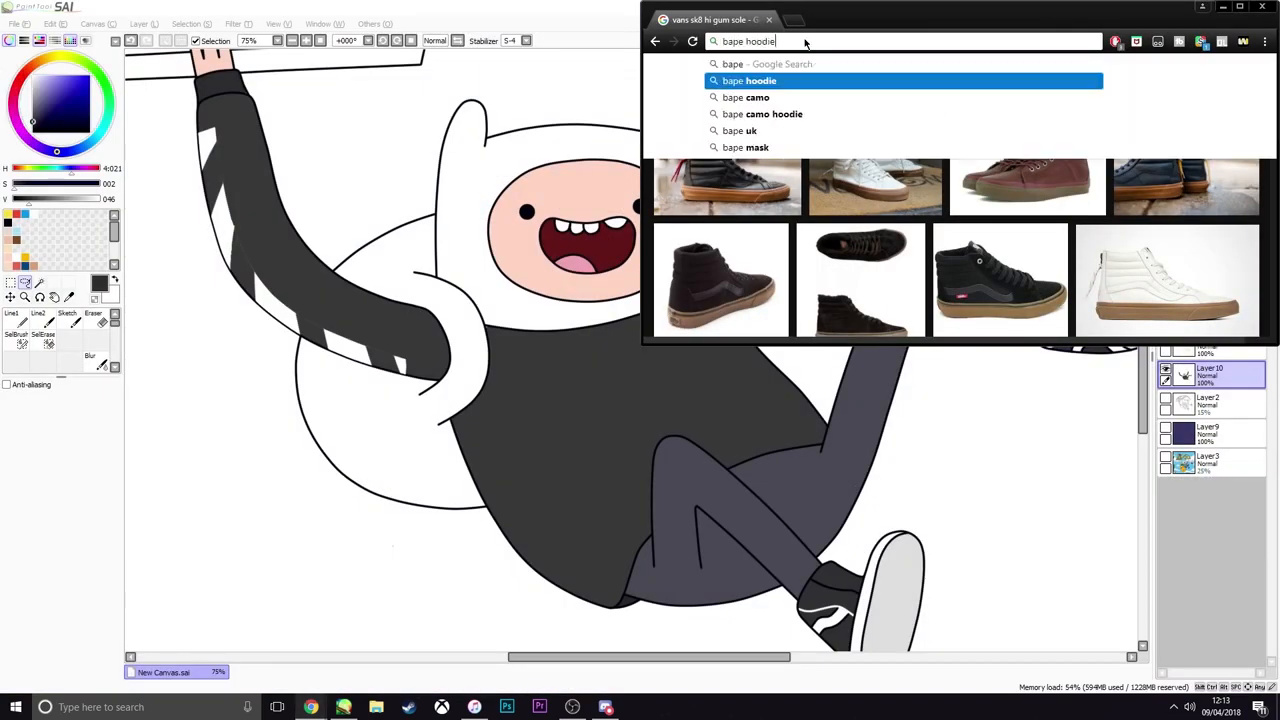
{"action": "key", "text": "Return"}
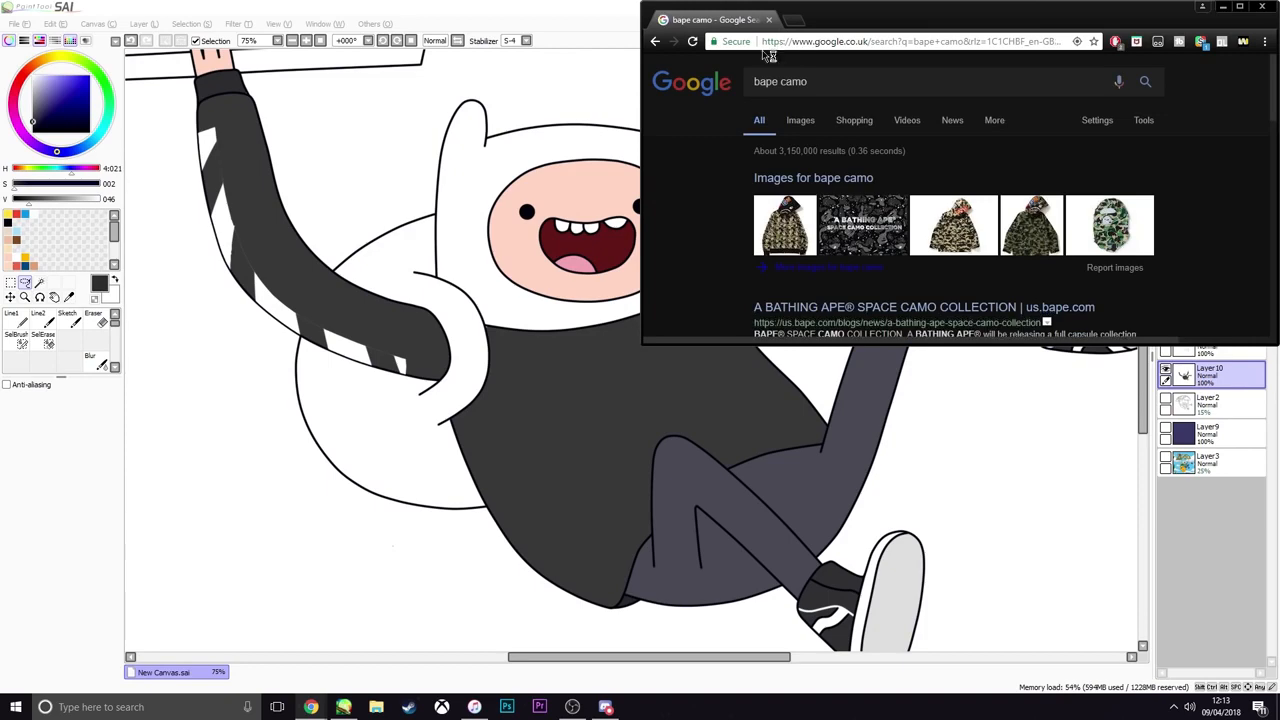
{"action": "left_click", "coordinate": [790, 124]}
{"action": "scroll", "coordinate": [820, 222], "scroll_direction": "down", "scroll_amount": 3}
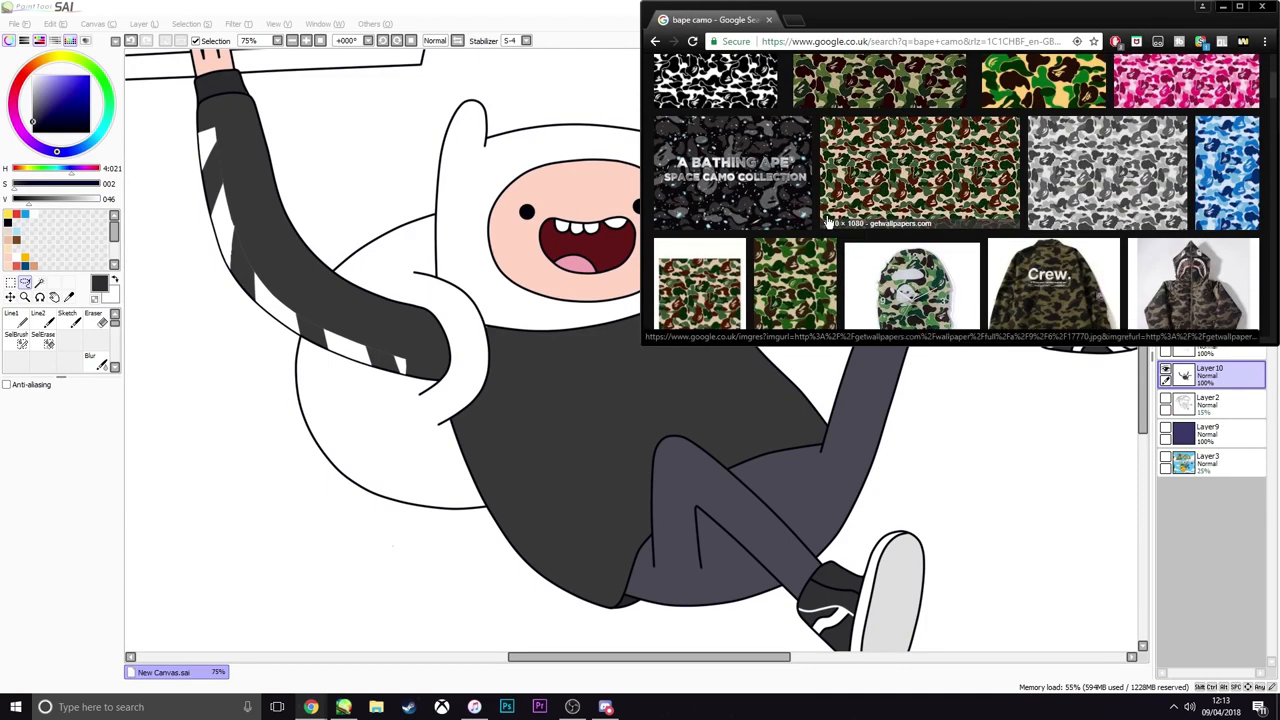
Copy the green and brown 1920 × 1080 Bape camo wallpaper image and return to PaintTool SAI
{"action": "left_click", "coordinate": [858, 207]}
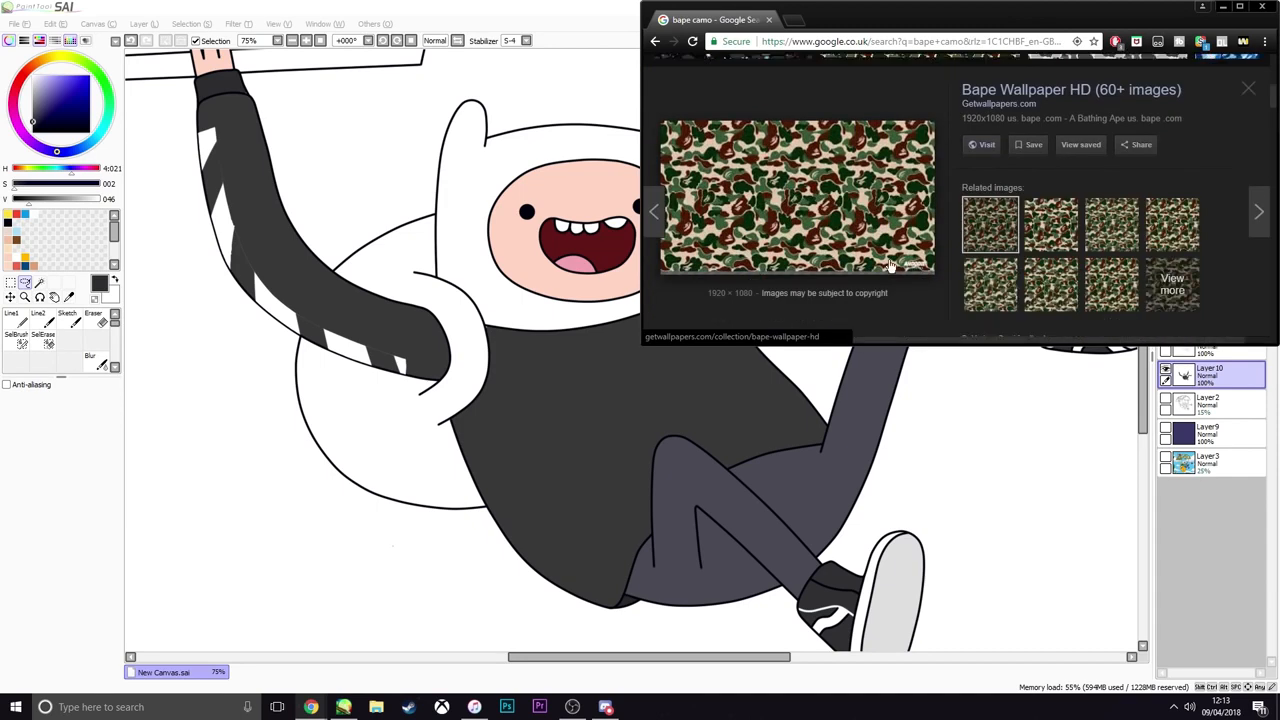
{"action": "right_click", "coordinate": [817, 215]}
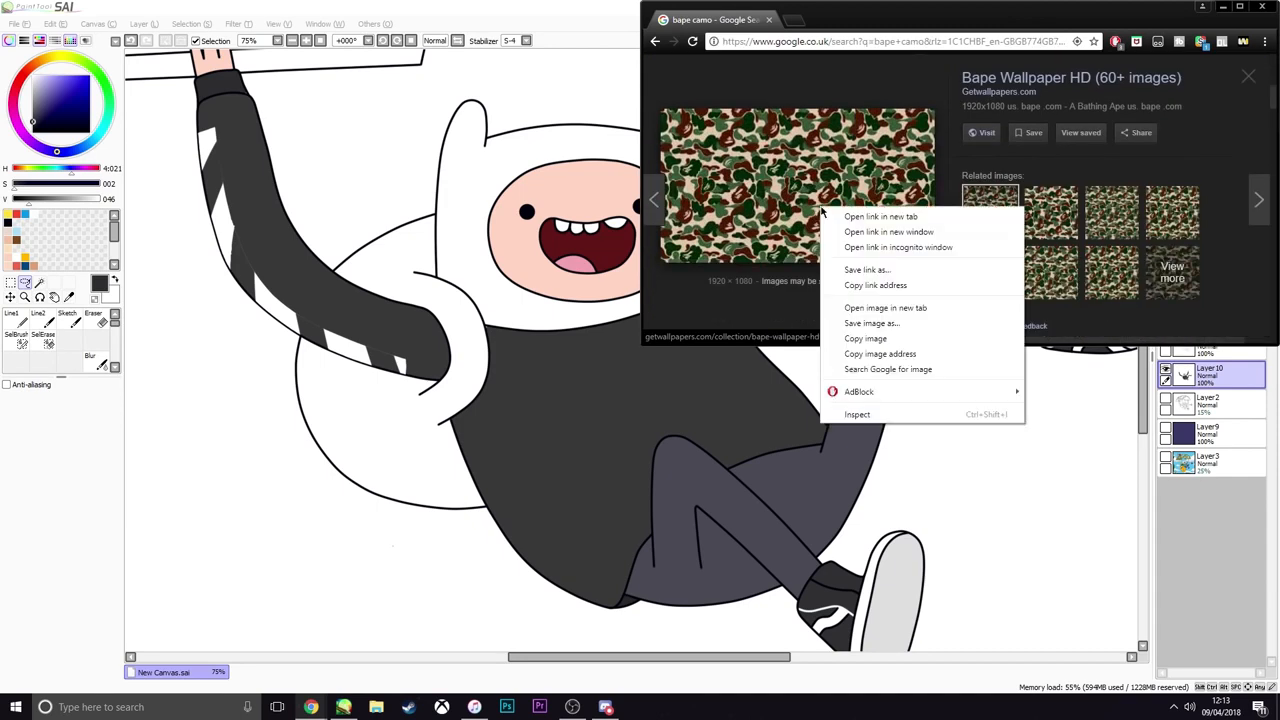
{"action": "left_click", "coordinate": [860, 338]}
{"action": "left_click", "coordinate": [452, 7]}
Paste the camo image onto a new layer above Layer10 and move it down over the banknote parachute
{"action": "scroll", "coordinate": [522, 181], "scroll_direction": "down", "scroll_amount": 2}
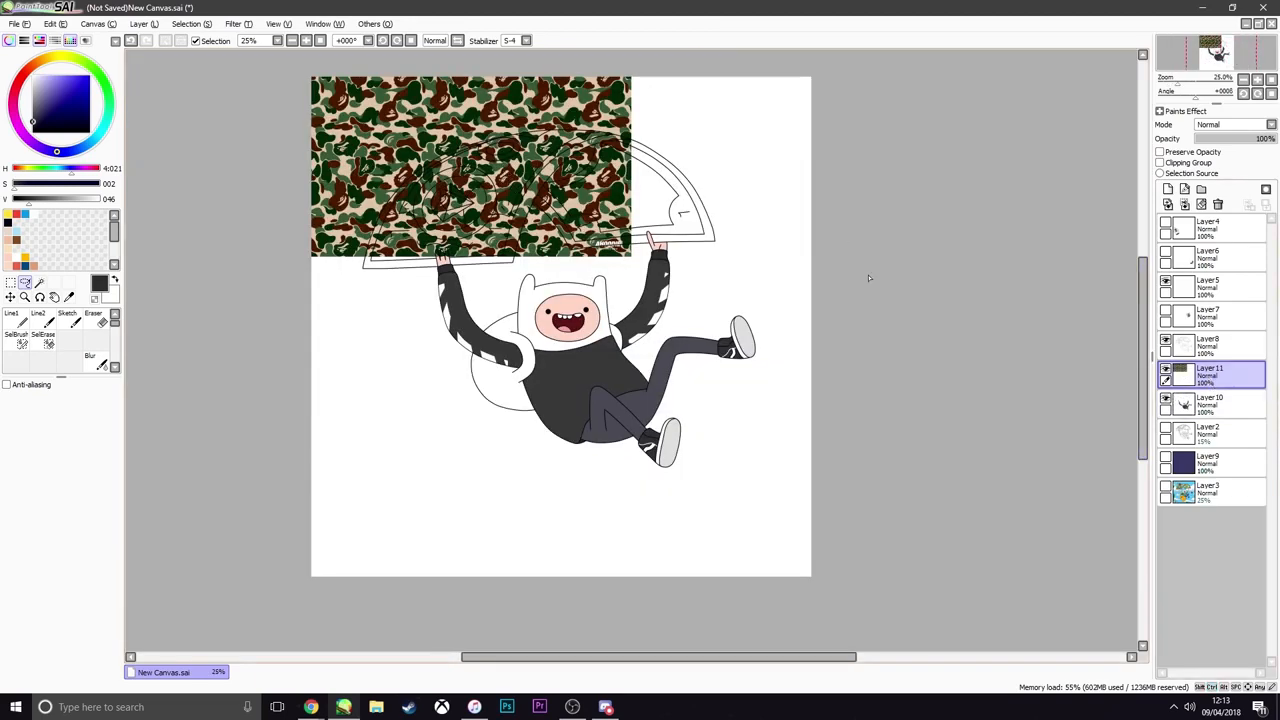
{"action": "key", "text": "ctrl+t"}
{"action": "left_click_drag", "start_coordinate": [575, 202], "coordinate": [572, 262]}
{"action": "key", "text": "Return"}
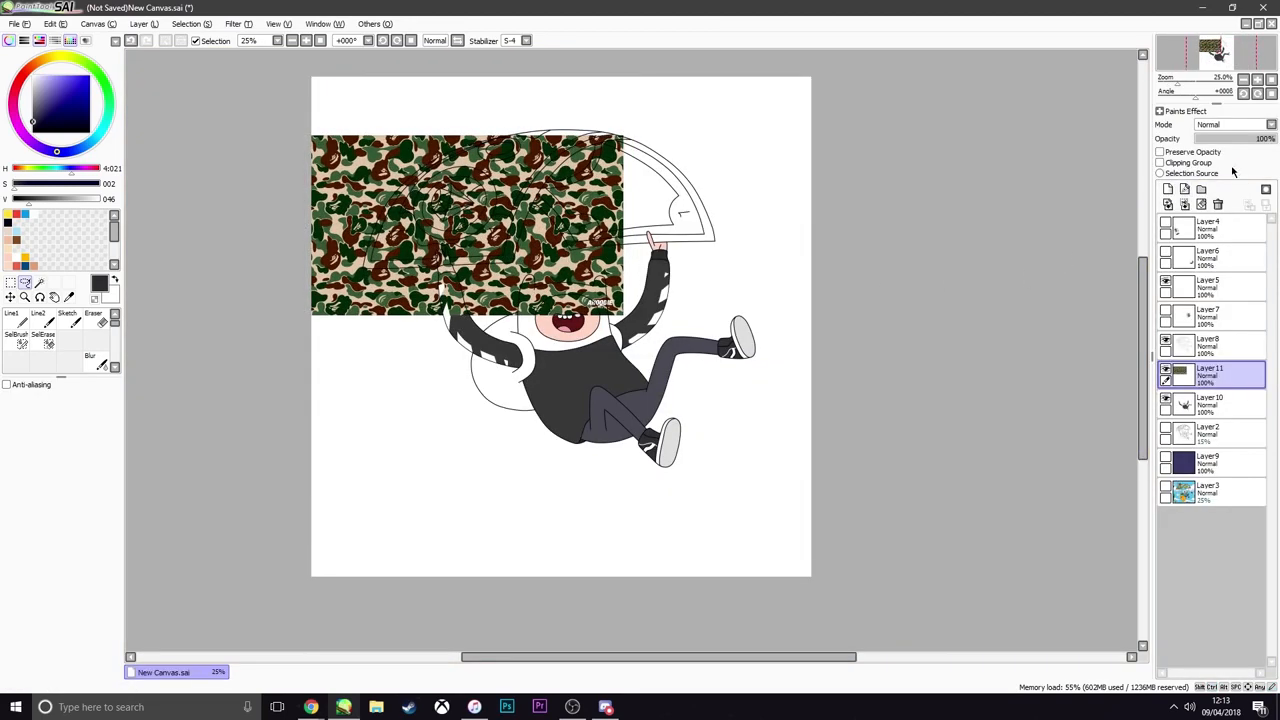
Lower the camo layer's opacity to about 38% and move the image down over Finn's torso and backpack
{"action": "left_click", "coordinate": [1219, 138]}
{"action": "left_click", "coordinate": [1225, 139]}
{"action": "key", "text": "ctrl+t"}
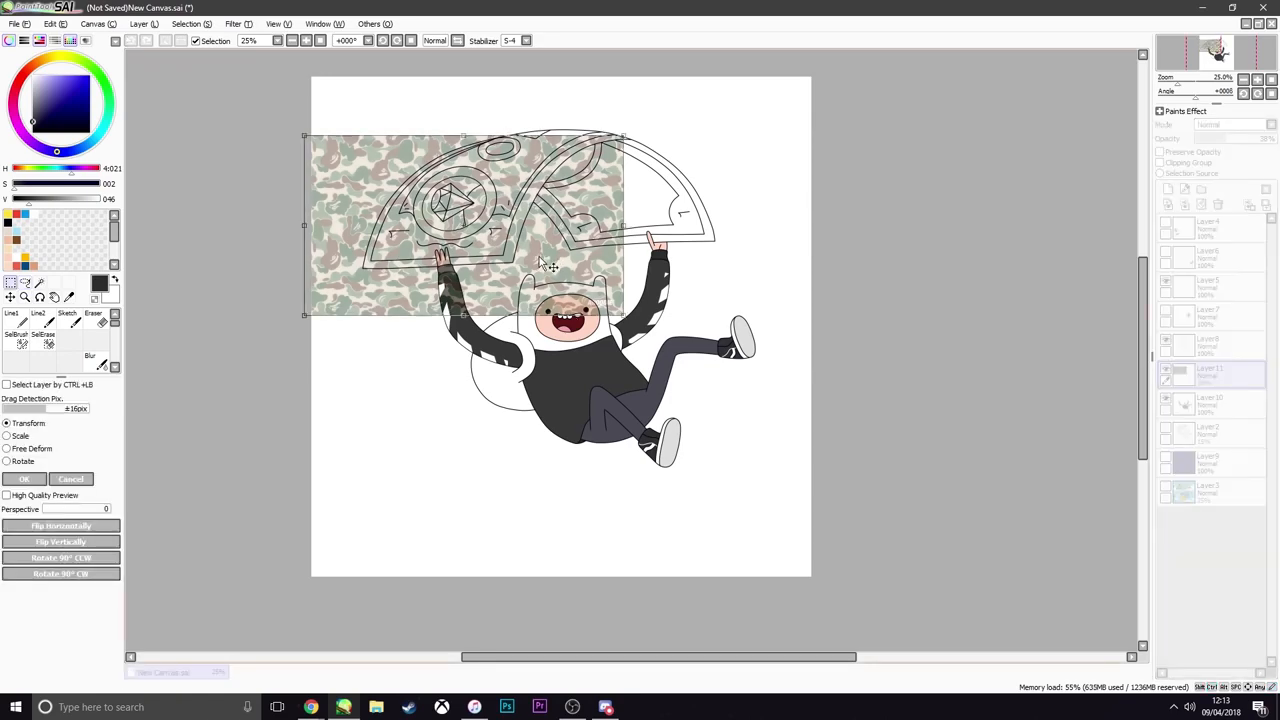
{"action": "left_click_drag", "start_coordinate": [552, 255], "coordinate": [555, 378]}
{"action": "scroll", "coordinate": [550, 383], "scroll_direction": "up", "scroll_amount": 2}
{"action": "scroll", "coordinate": [550, 383], "scroll_direction": "down", "scroll_amount": 3}
{"action": "scroll", "coordinate": [562, 382], "scroll_direction": "up", "scroll_amount": 2}
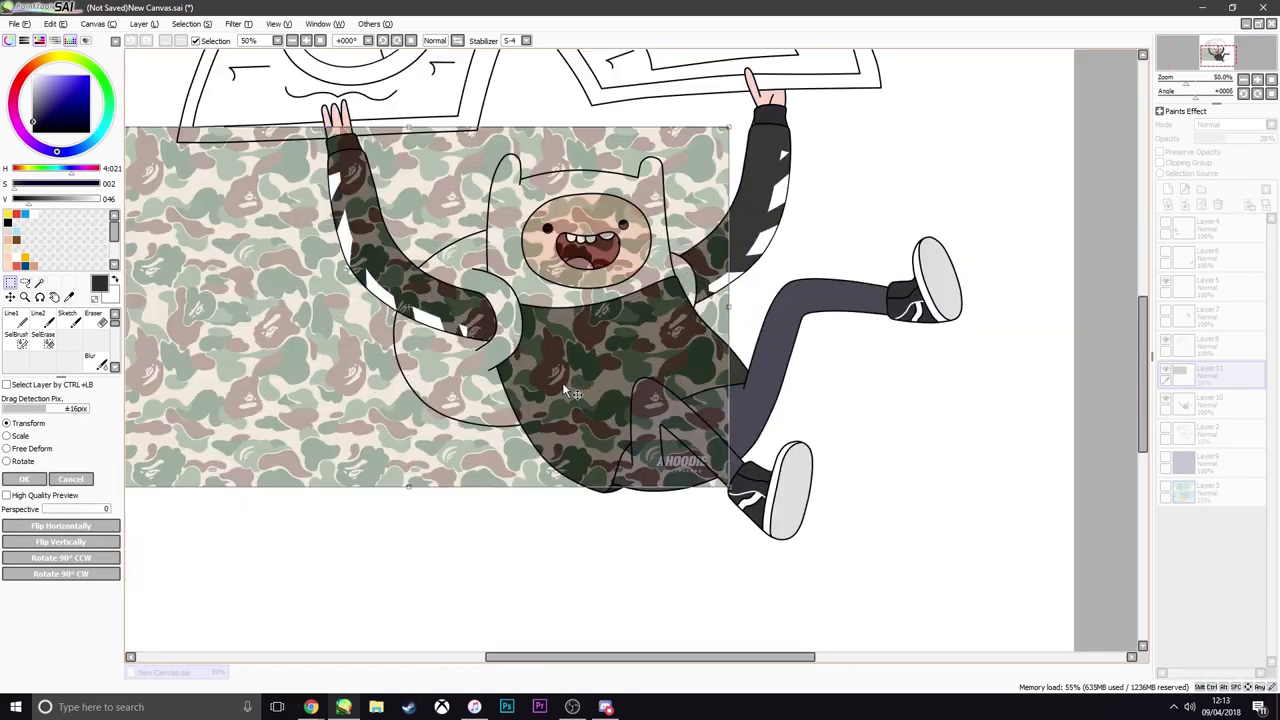
Rotate the camo image counterclockwise to follow Finn's tilted body and shift it slightly right
{"action": "left_click_drag", "start_coordinate": [758, 373], "coordinate": [765, 286]}
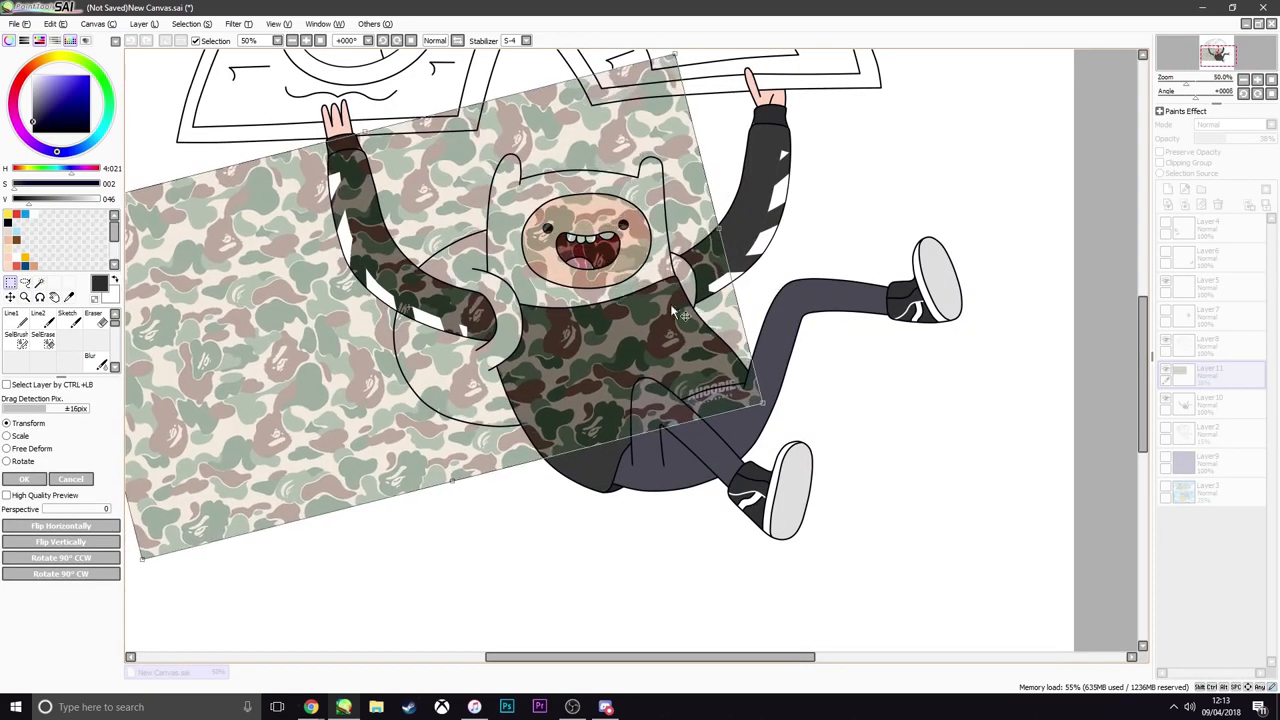
{"action": "left_click_drag", "start_coordinate": [457, 338], "coordinate": [490, 327]}
{"action": "scroll", "coordinate": [489, 326], "scroll_direction": "up", "scroll_amount": 2}
{"action": "scroll", "coordinate": [284, 276], "scroll_direction": "down", "scroll_amount": 1}
{"action": "scroll", "coordinate": [291, 282], "scroll_direction": "down", "scroll_amount": 3}
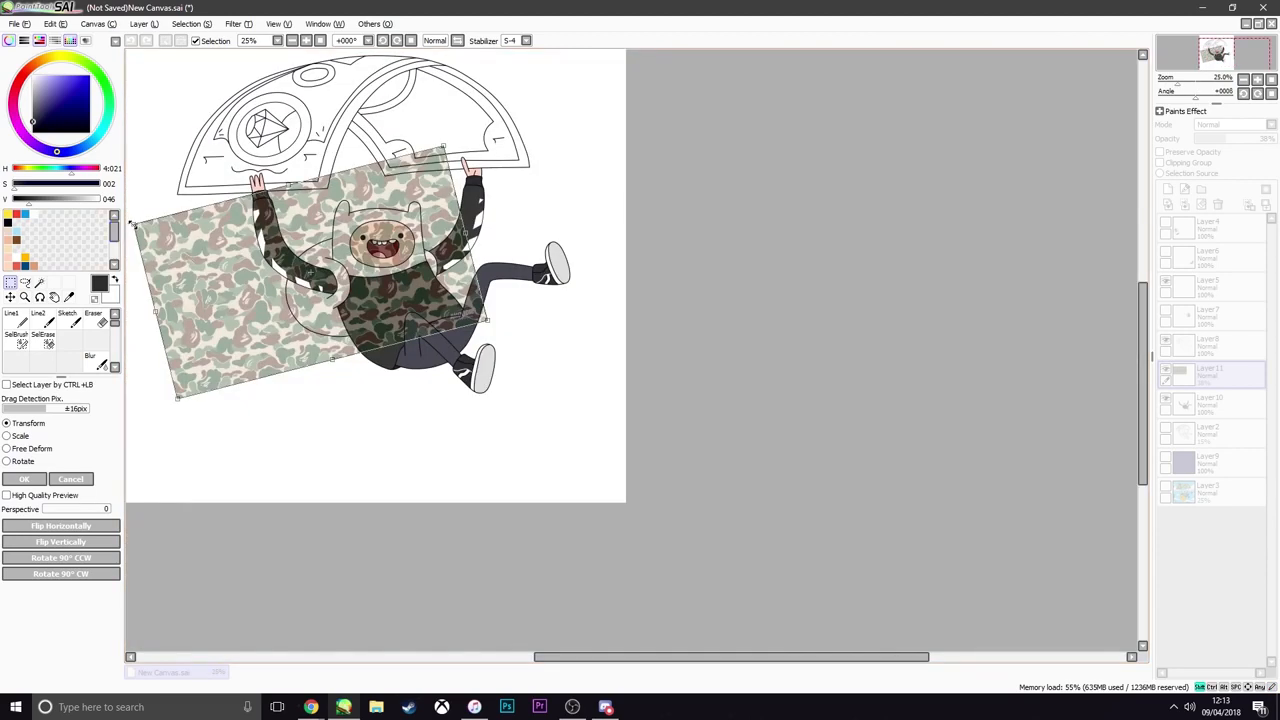
Scale the camo image down from its upper-left corner to cover the backpack and torso more closely
{"action": "left_click_drag", "start_coordinate": [130, 224], "coordinate": [253, 261]}
{"action": "scroll", "coordinate": [212, 268], "scroll_direction": "up", "scroll_amount": 1}
{"action": "left_click_drag", "start_coordinate": [334, 296], "coordinate": [330, 295]}
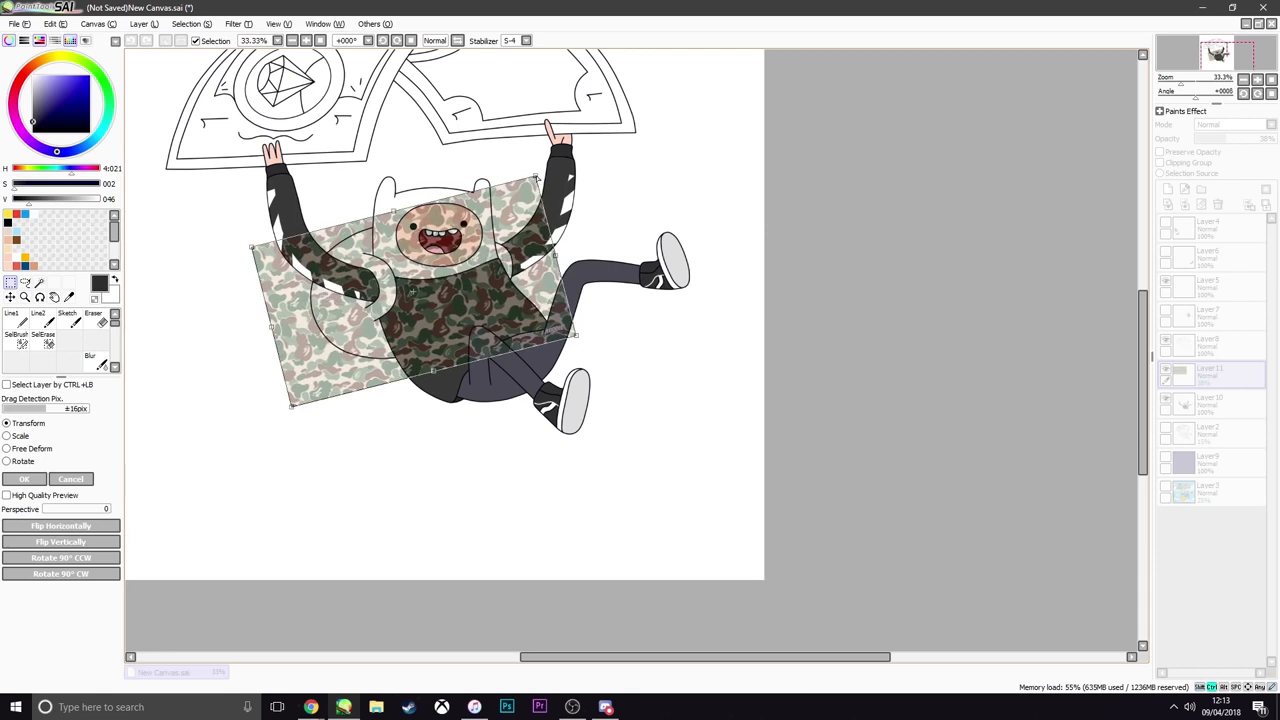
Pull the camo image's corners inward with free distortion to shrink it around Finn's backpack and raised arm
{"action": "left_click_drag", "start_coordinate": [537, 178], "coordinate": [488, 180]}
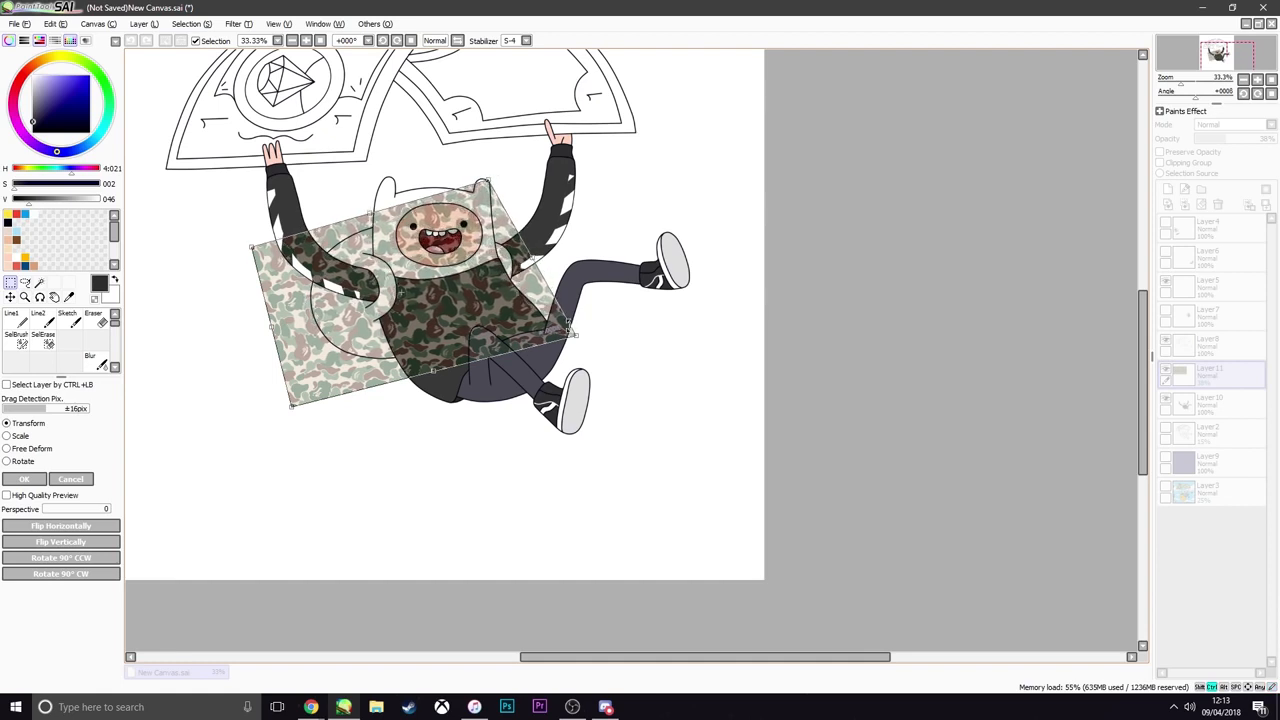
{"action": "left_click_drag", "start_coordinate": [572, 342], "coordinate": [508, 306]}
{"action": "left_click_drag", "start_coordinate": [485, 182], "coordinate": [446, 182]}
{"action": "left_click_drag", "start_coordinate": [247, 252], "coordinate": [241, 251]}
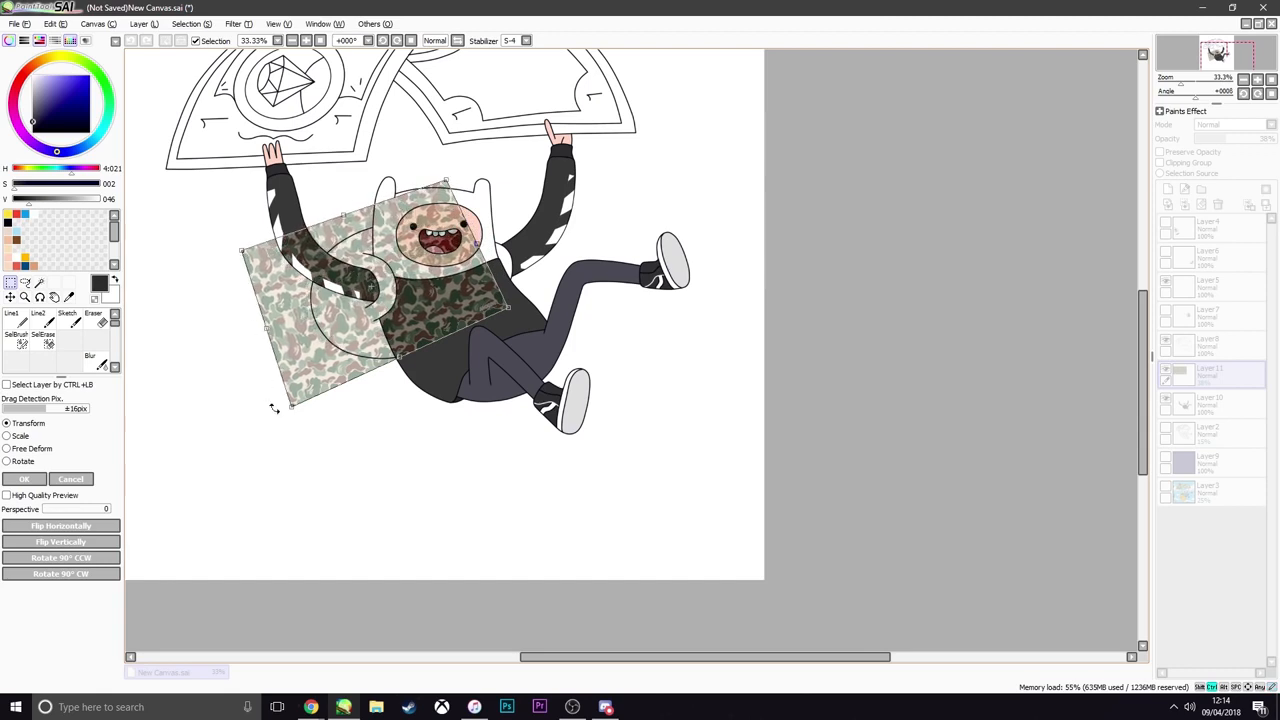
{"action": "left_click_drag", "start_coordinate": [292, 410], "coordinate": [284, 396]}
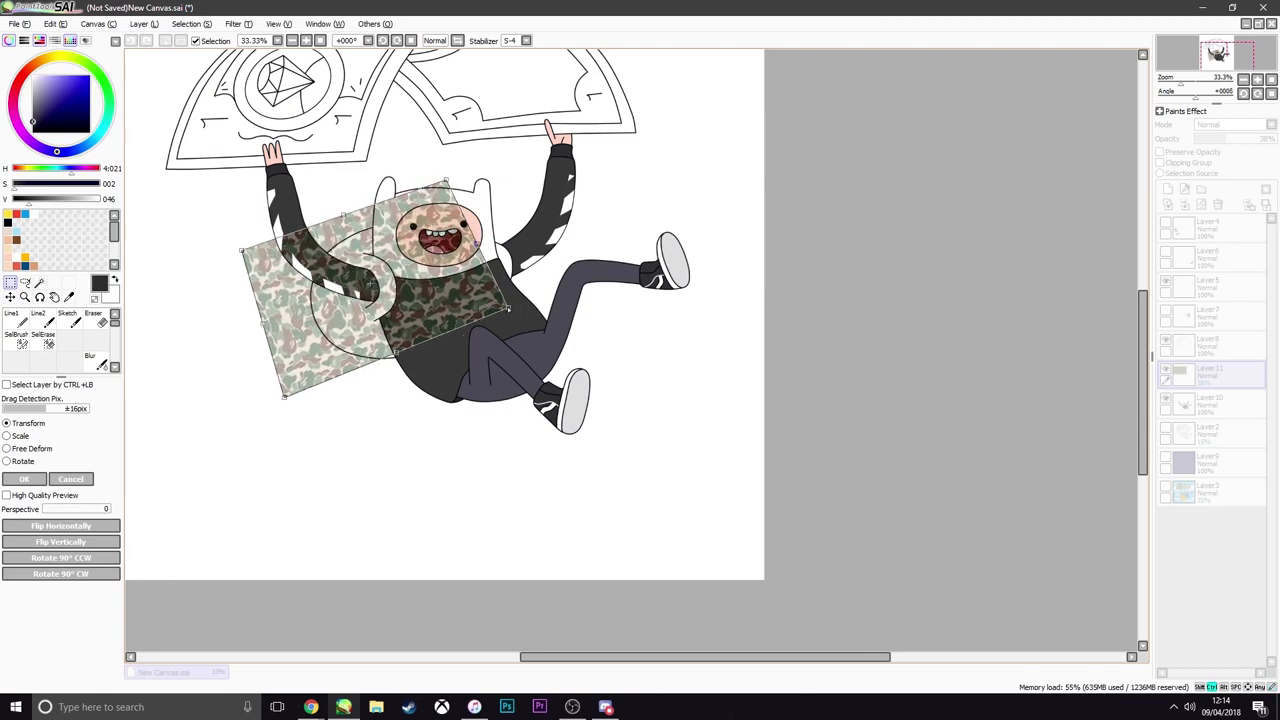
{"action": "left_click_drag", "start_coordinate": [508, 310], "coordinate": [490, 332]}
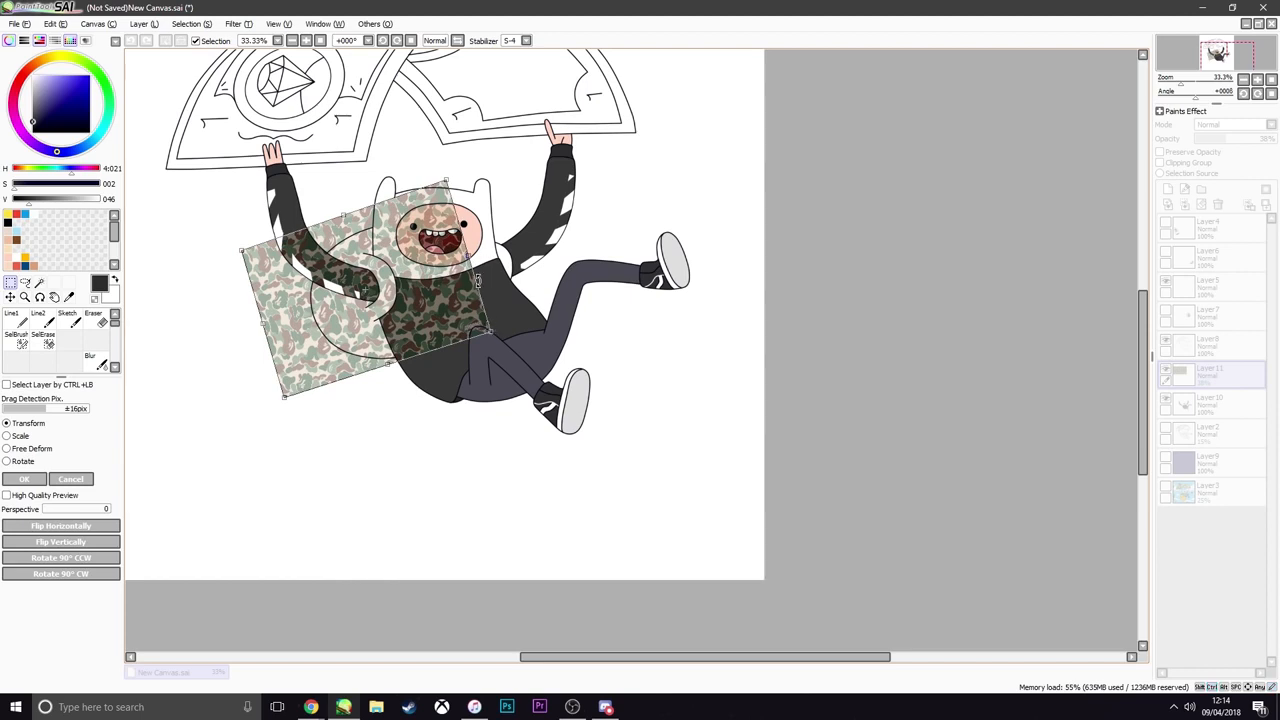
Shift the camo image right, enlarge it from its lower-left corner to cover the backpack, and apply the transform
{"action": "mouse_move", "coordinate": [490, 331]}
{"action": "left_mouse_down"}
{"action": "mouse_move", "coordinate": [554, 351]}
{"action": "mouse_move", "coordinate": [444, 320]}
{"action": "mouse_move", "coordinate": [478, 318]}
{"action": "left_mouse_up"}
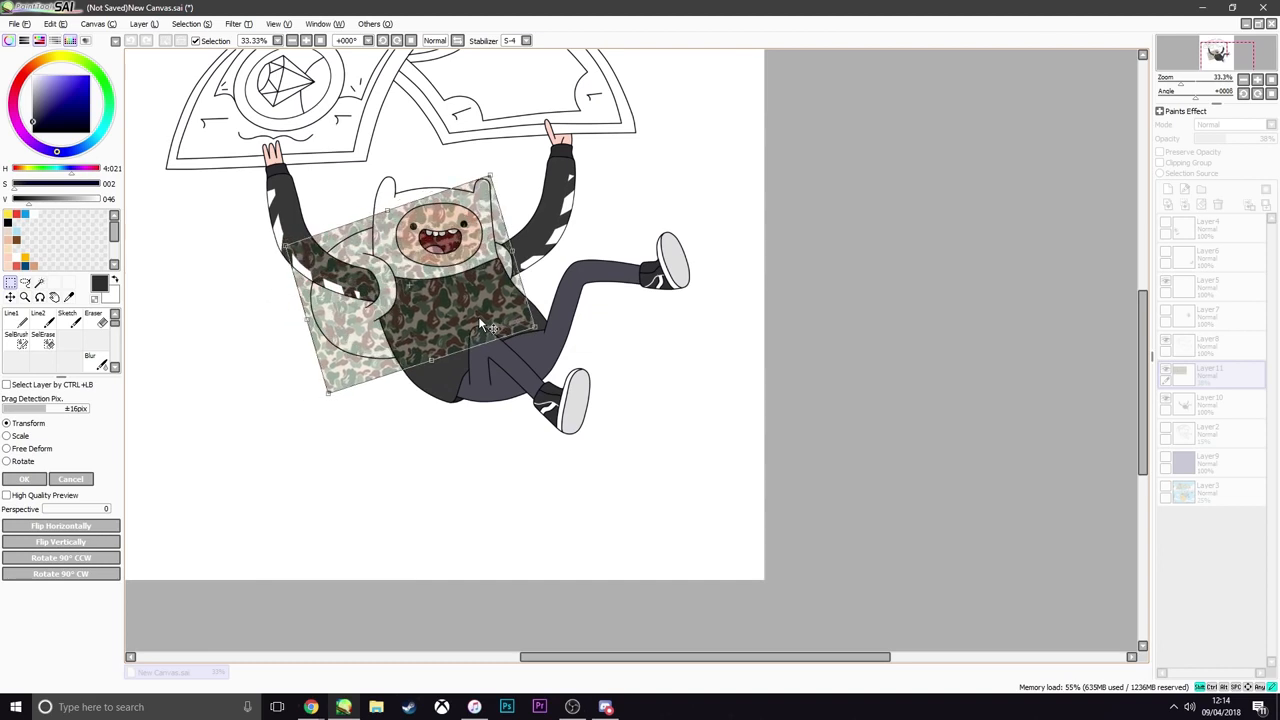
{"action": "left_click_drag", "start_coordinate": [329, 392], "coordinate": [300, 434]}
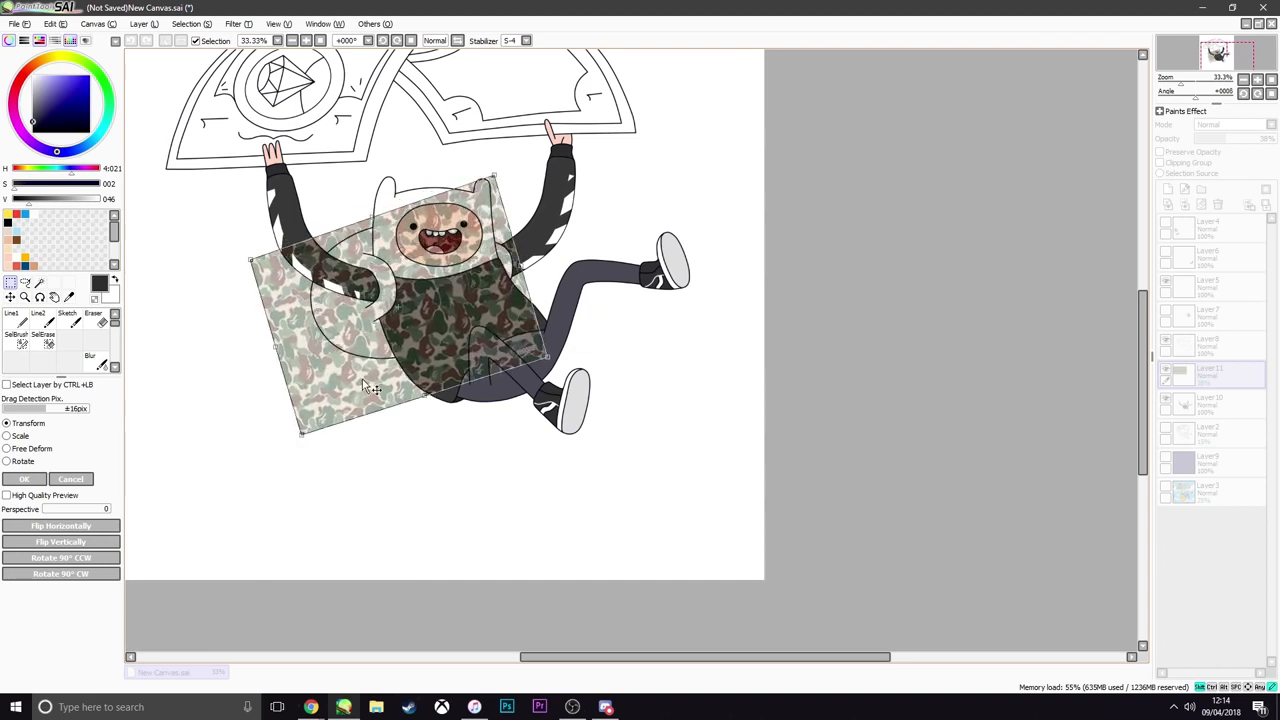
{"action": "left_click_drag", "start_coordinate": [365, 387], "coordinate": [378, 391]}
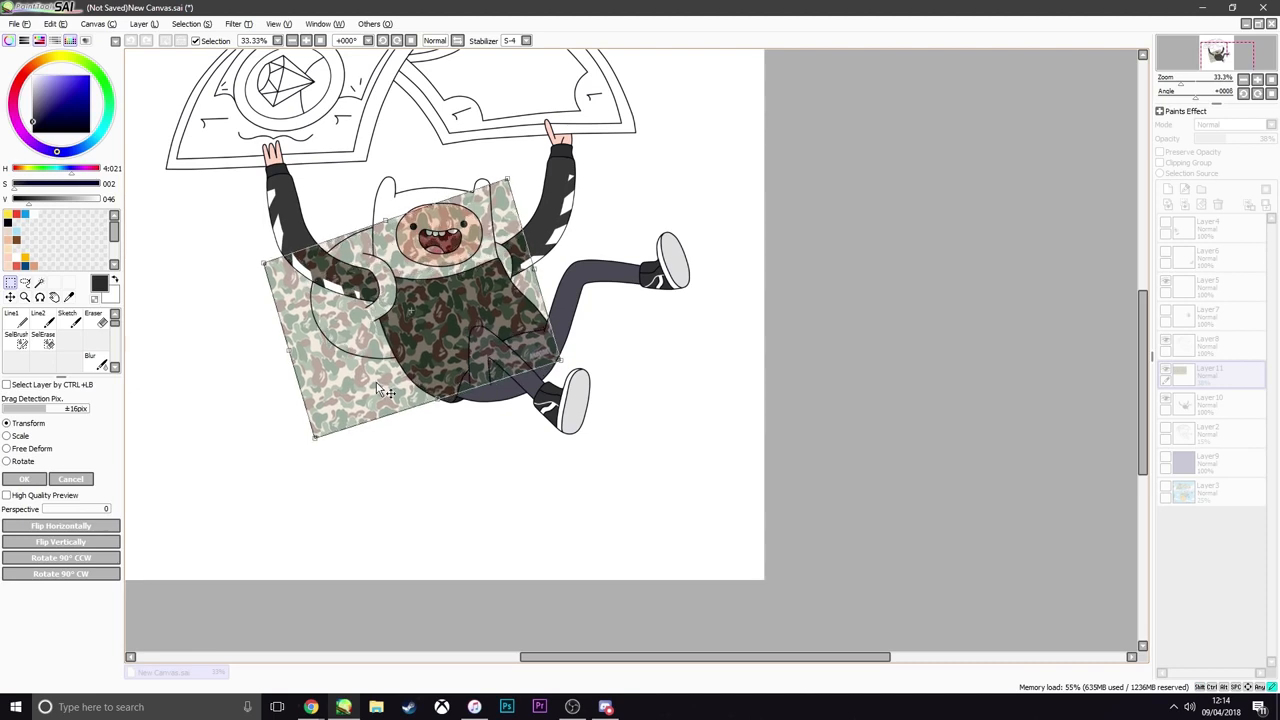
{"action": "left_click_drag", "start_coordinate": [377, 384], "coordinate": [381, 377]}
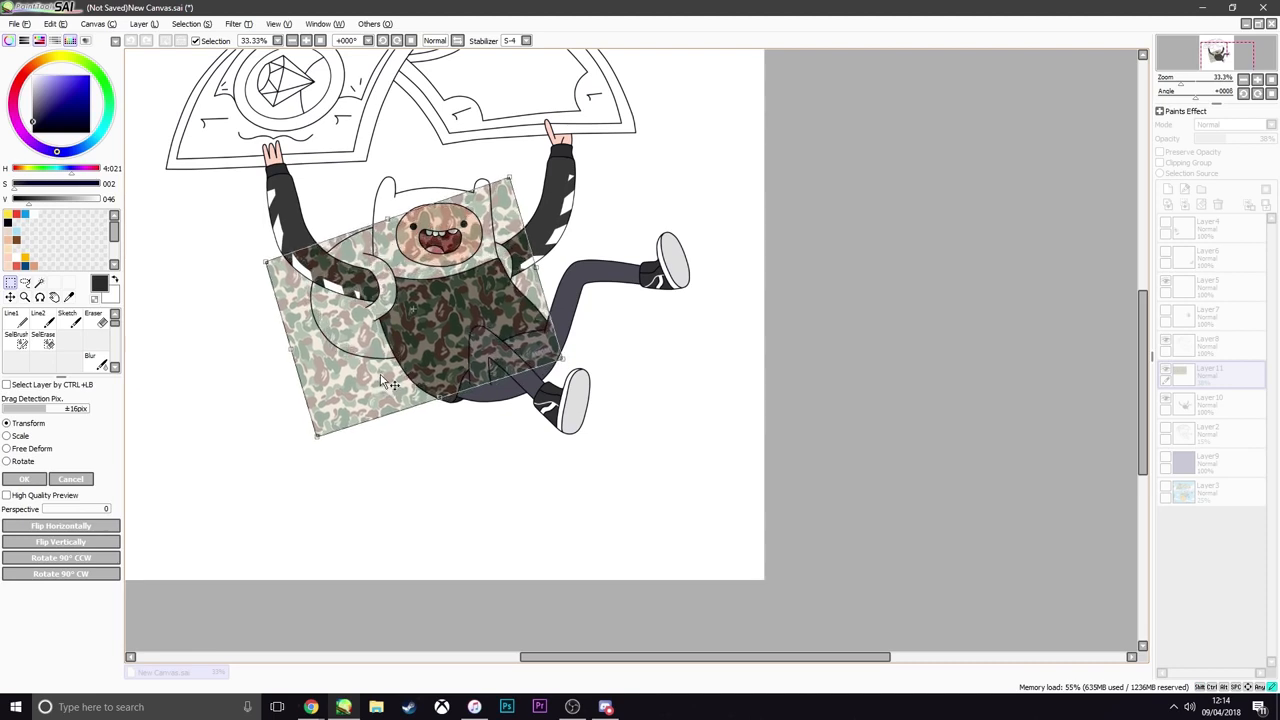
{"action": "key", "text": "Return"}
Select the backpack and strap areas on both sides of Finn with the Magic Wand, using the Layer8 line art
{"action": "left_click", "coordinate": [1215, 343]}
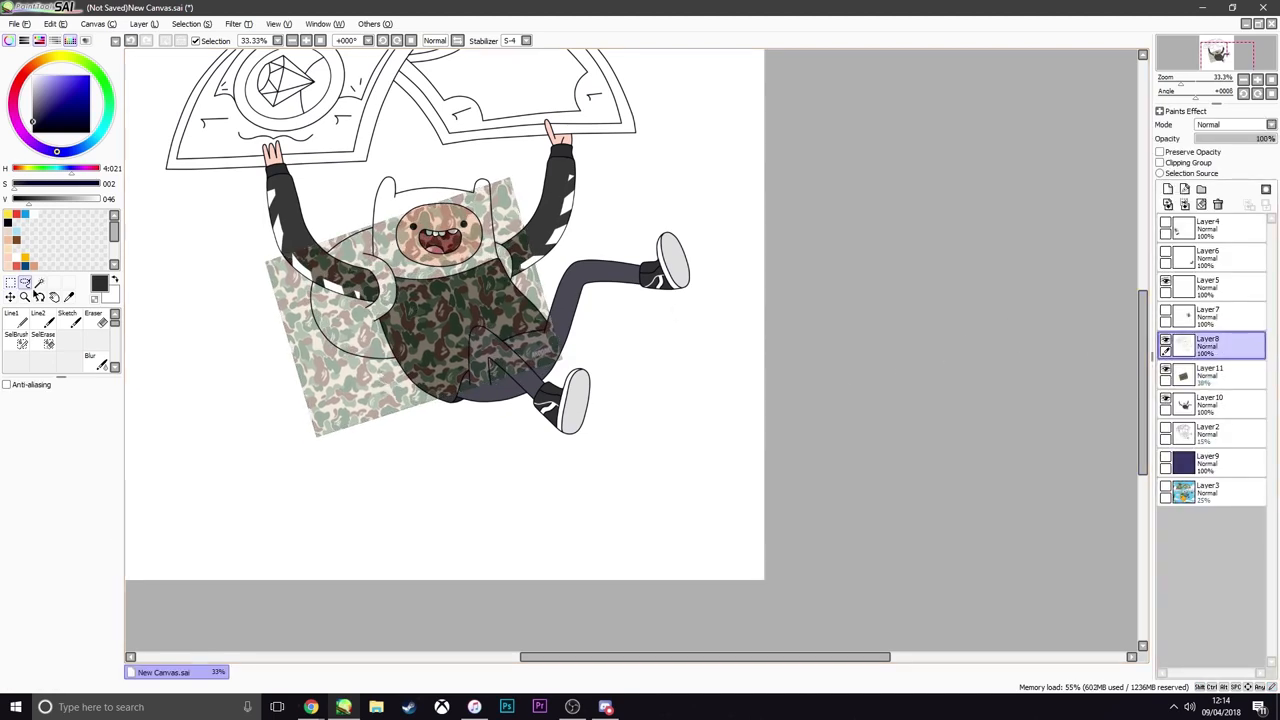
{"action": "left_click", "coordinate": [39, 283]}
{"action": "left_click", "coordinate": [347, 323]}
{"action": "scroll", "coordinate": [494, 275], "scroll_direction": "up", "scroll_amount": 3}
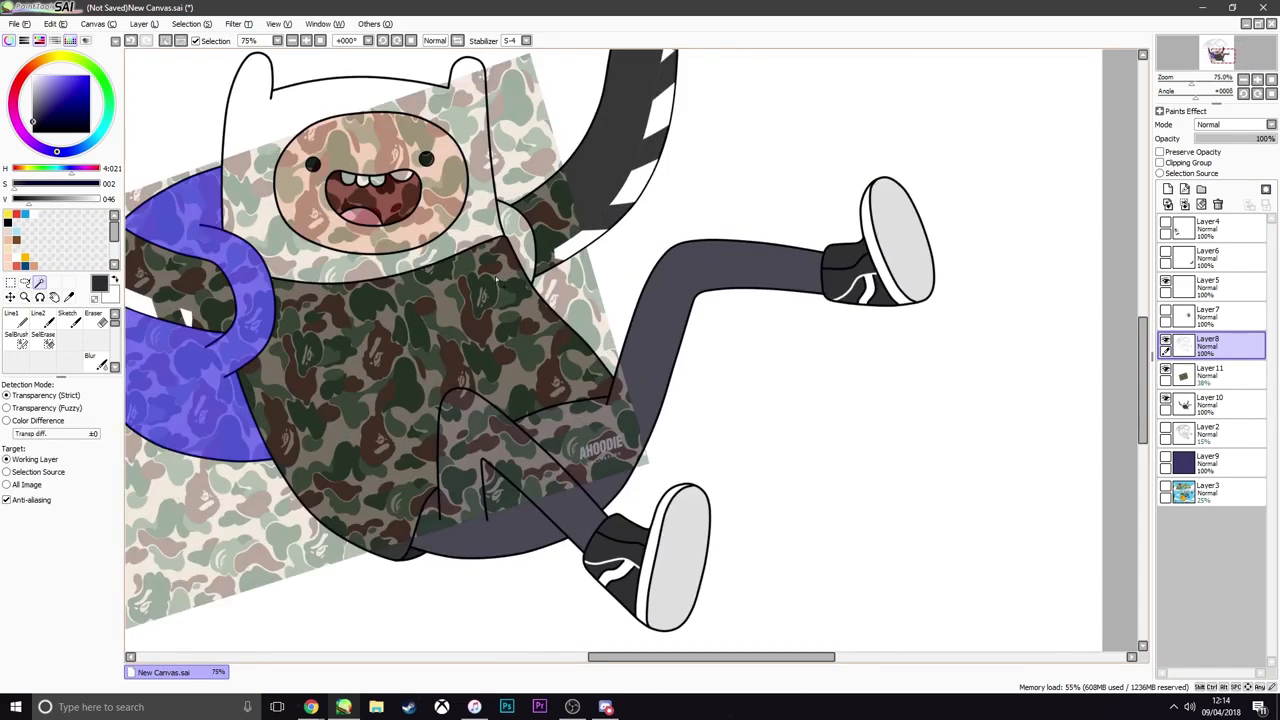
{"action": "left_click", "coordinate": [537, 230]}
{"action": "scroll", "coordinate": [537, 230], "scroll_direction": "down", "scroll_amount": 3}
{"action": "scroll", "coordinate": [537, 230], "scroll_direction": "up", "scroll_amount": 2}
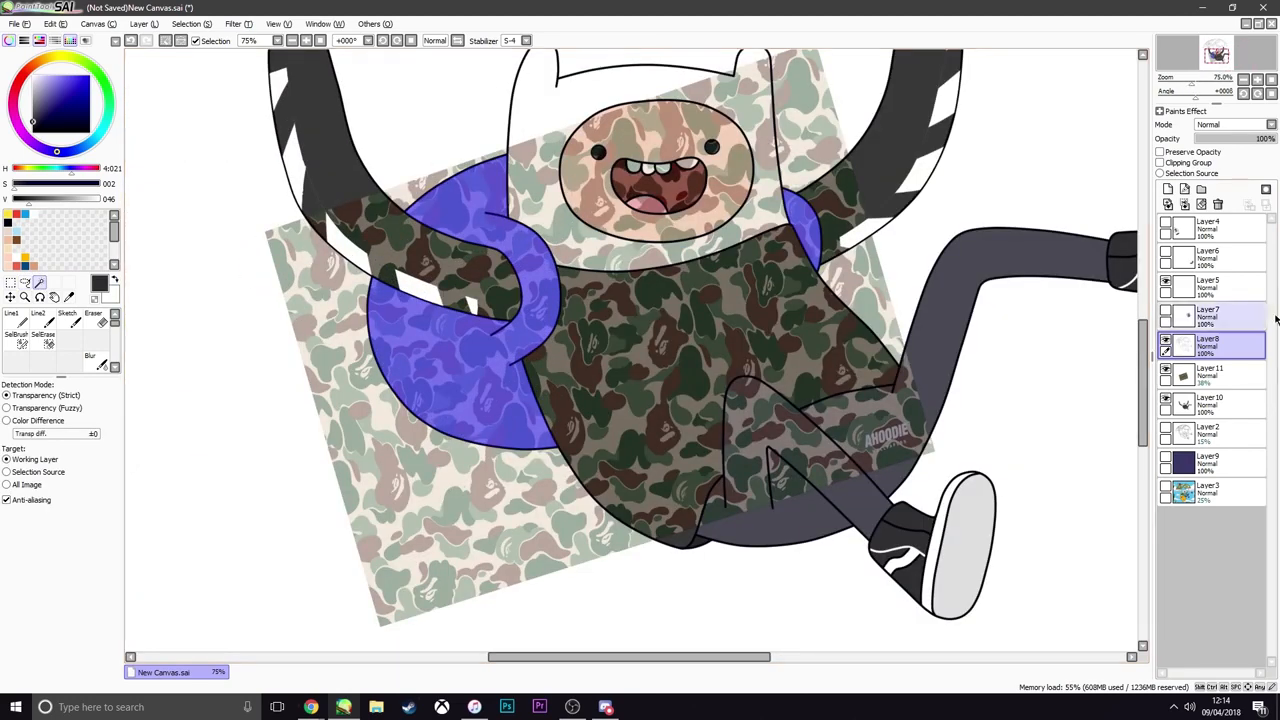
Erase the camo outside the backpack on Layer11 by inverting the selection, then deselect and set the layer's opacity to 100%
{"action": "left_click", "coordinate": [1203, 374]}
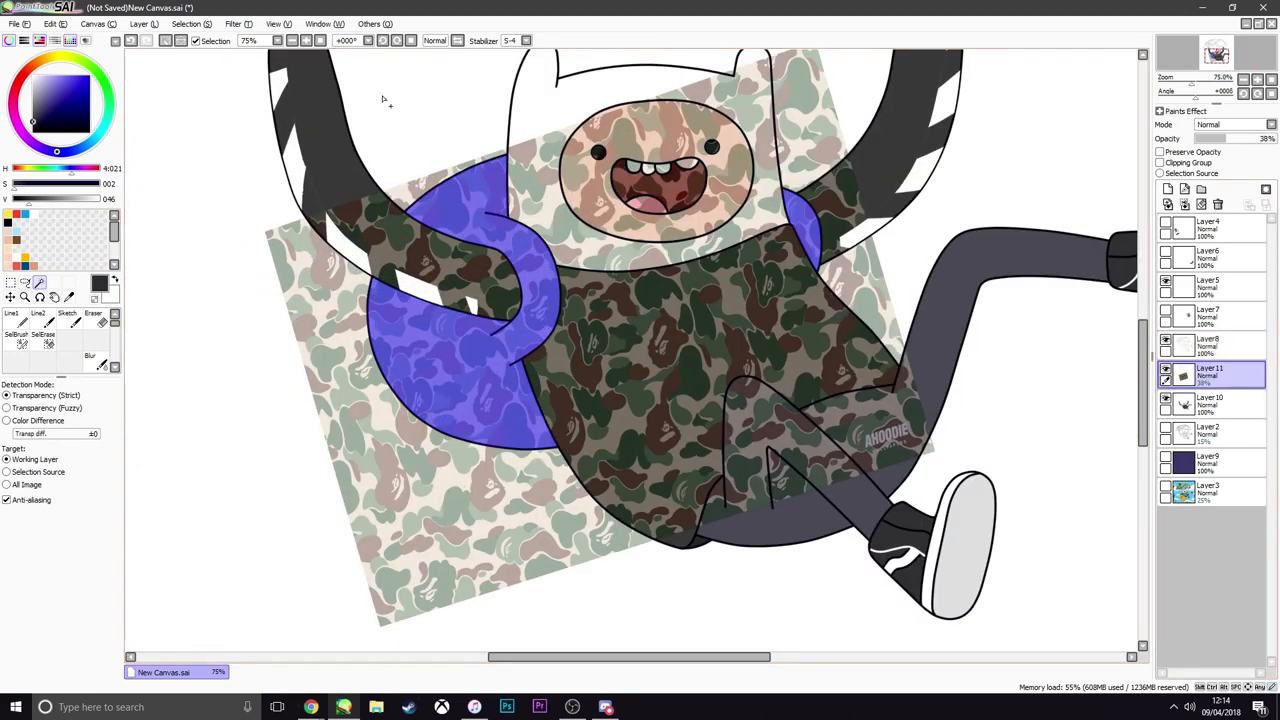
{"action": "left_click", "coordinate": [181, 41]}
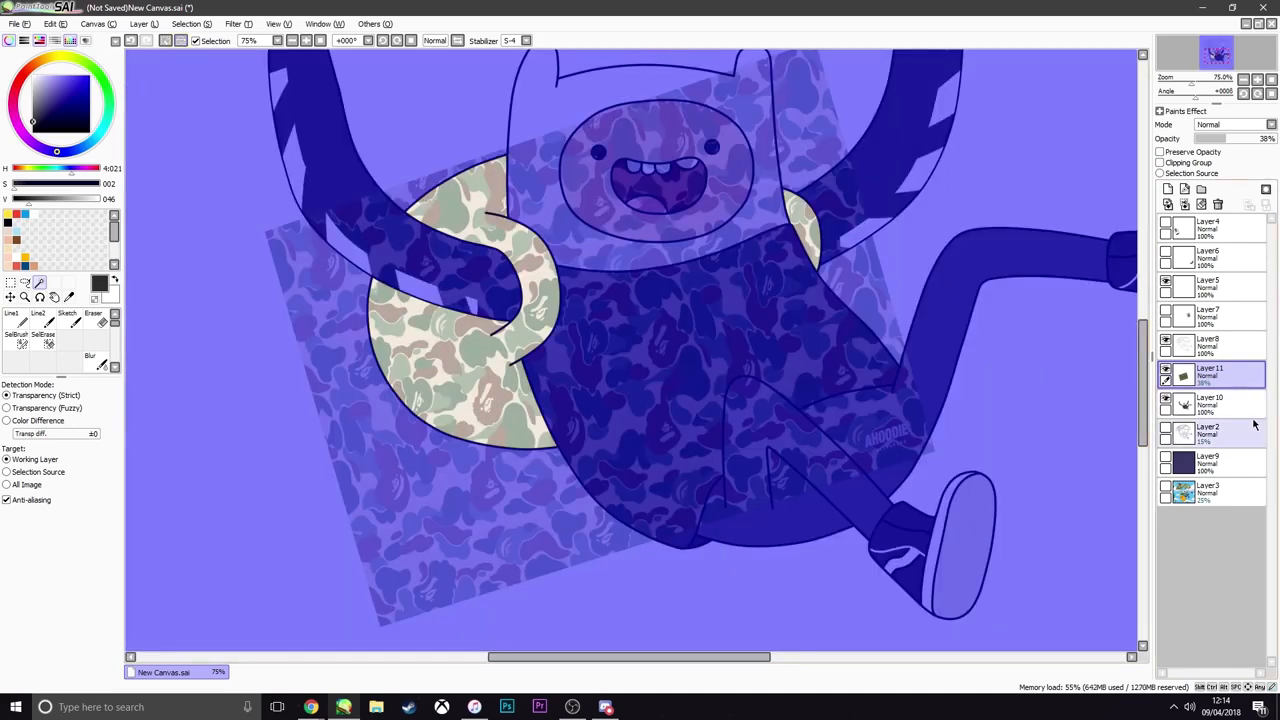
{"action": "key", "text": "Delete"}
{"action": "key", "text": "ctrl+d"}
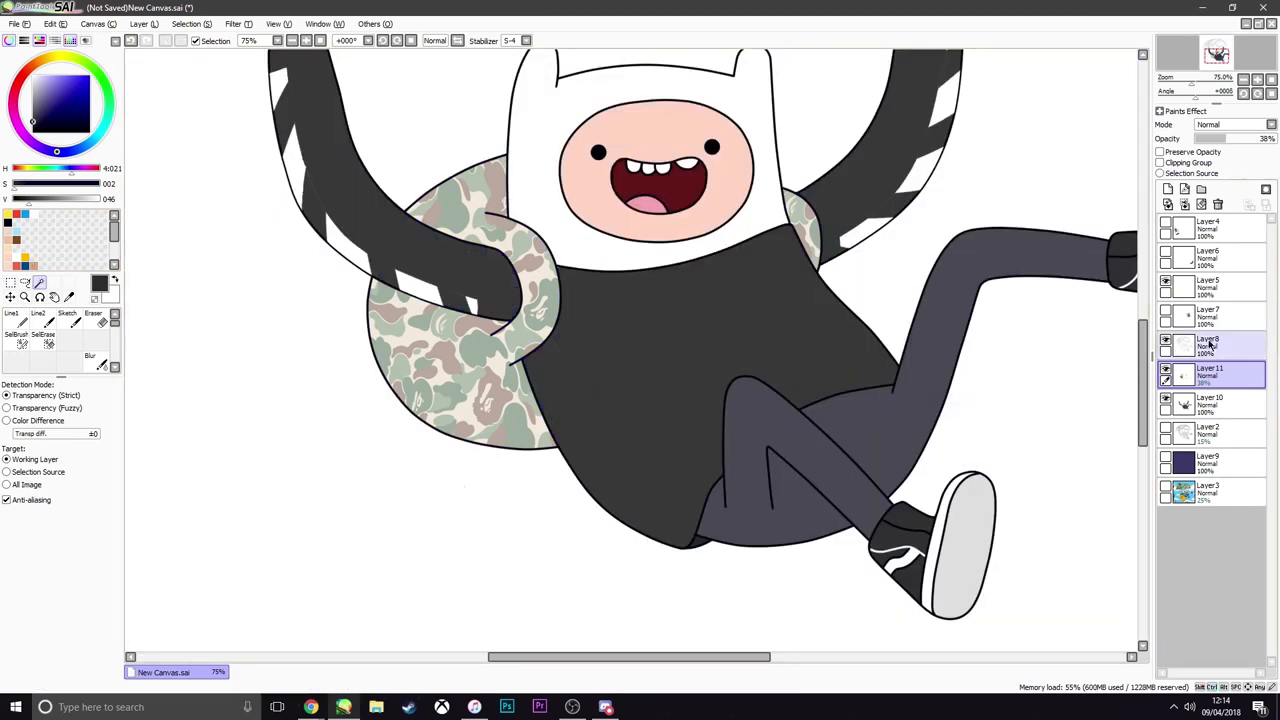
{"action": "left_click_drag", "start_coordinate": [1228, 139], "coordinate": [1278, 140]}
Examine the camo backpack against the rest of the figure, both up close and at full-canvas view
{"action": "scroll", "coordinate": [750, 283], "scroll_direction": "down", "scroll_amount": 3}
{"action": "scroll", "coordinate": [732, 284], "scroll_direction": "up", "scroll_amount": 1}
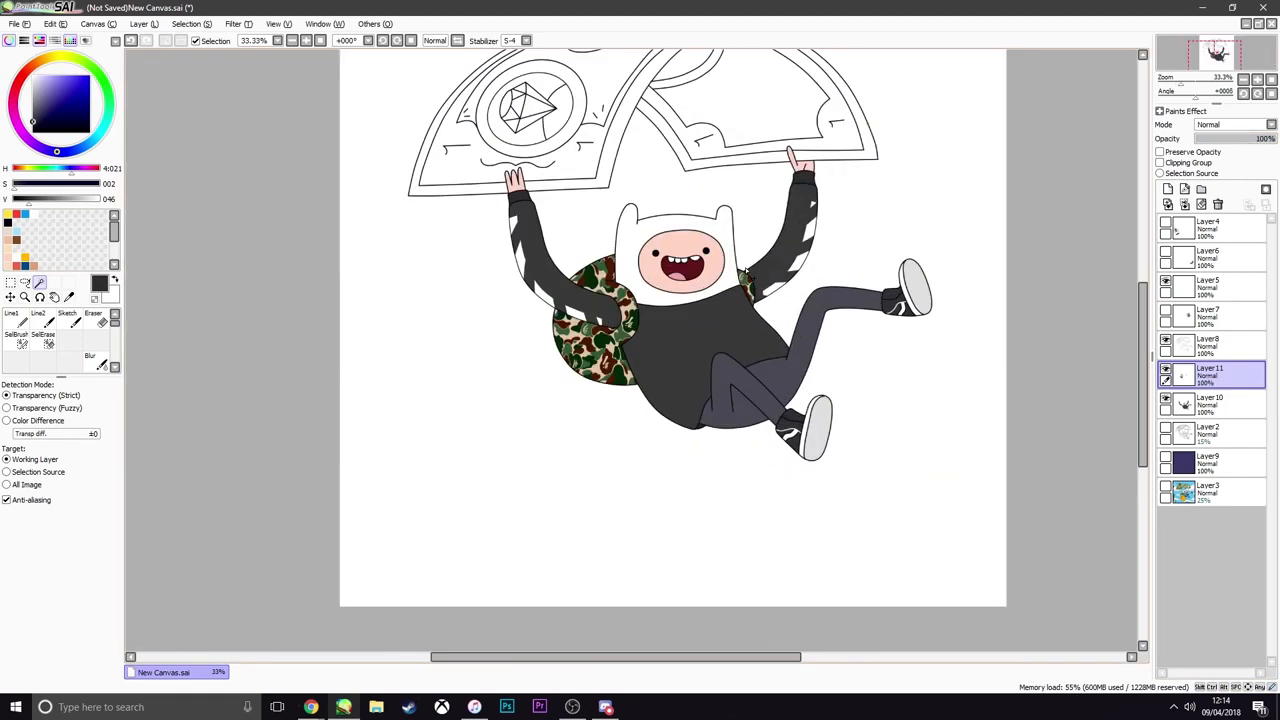
{"action": "scroll", "coordinate": [745, 271], "scroll_direction": "down", "scroll_amount": 1}
{"action": "scroll", "coordinate": [740, 275], "scroll_direction": "up", "scroll_amount": 2}
{"action": "scroll", "coordinate": [735, 279], "scroll_direction": "down", "scroll_amount": 3}
{"action": "scroll", "coordinate": [729, 283], "scroll_direction": "up", "scroll_amount": 2}
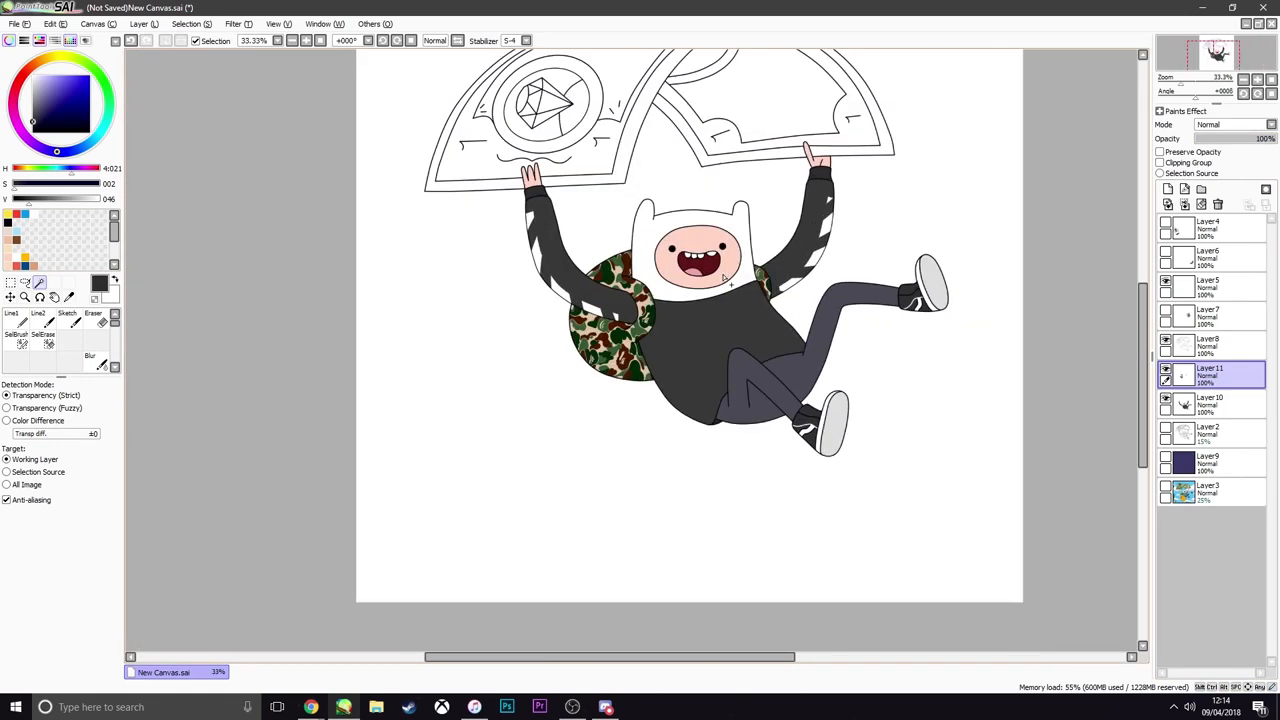
{"action": "scroll", "coordinate": [720, 283], "scroll_direction": "up", "scroll_amount": 1}
{"action": "scroll", "coordinate": [713, 284], "scroll_direction": "down", "scroll_amount": 3}
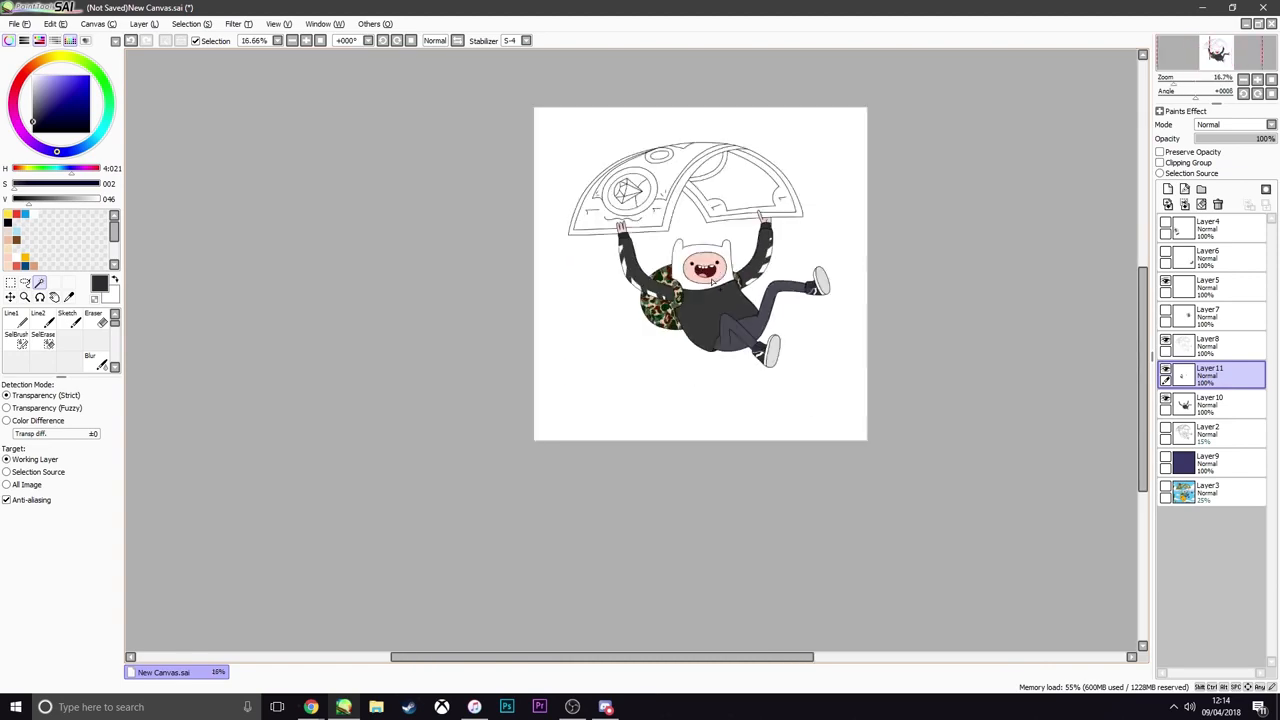
{"action": "scroll", "coordinate": [715, 283], "scroll_direction": "up", "scroll_amount": 2}
{"action": "scroll", "coordinate": [718, 283], "scroll_direction": "up", "scroll_amount": 2}
{"action": "scroll", "coordinate": [722, 282], "scroll_direction": "down", "scroll_amount": 2}
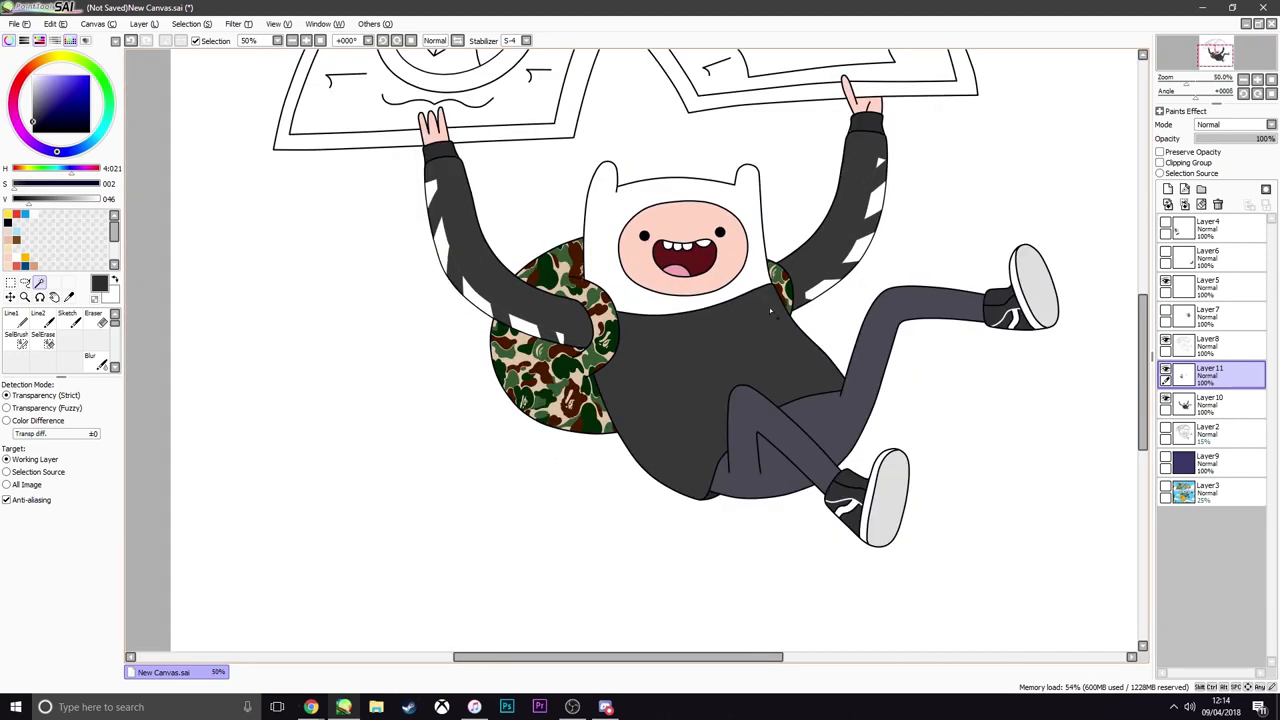
{"action": "scroll", "coordinate": [771, 312], "scroll_direction": "up", "scroll_amount": 1}
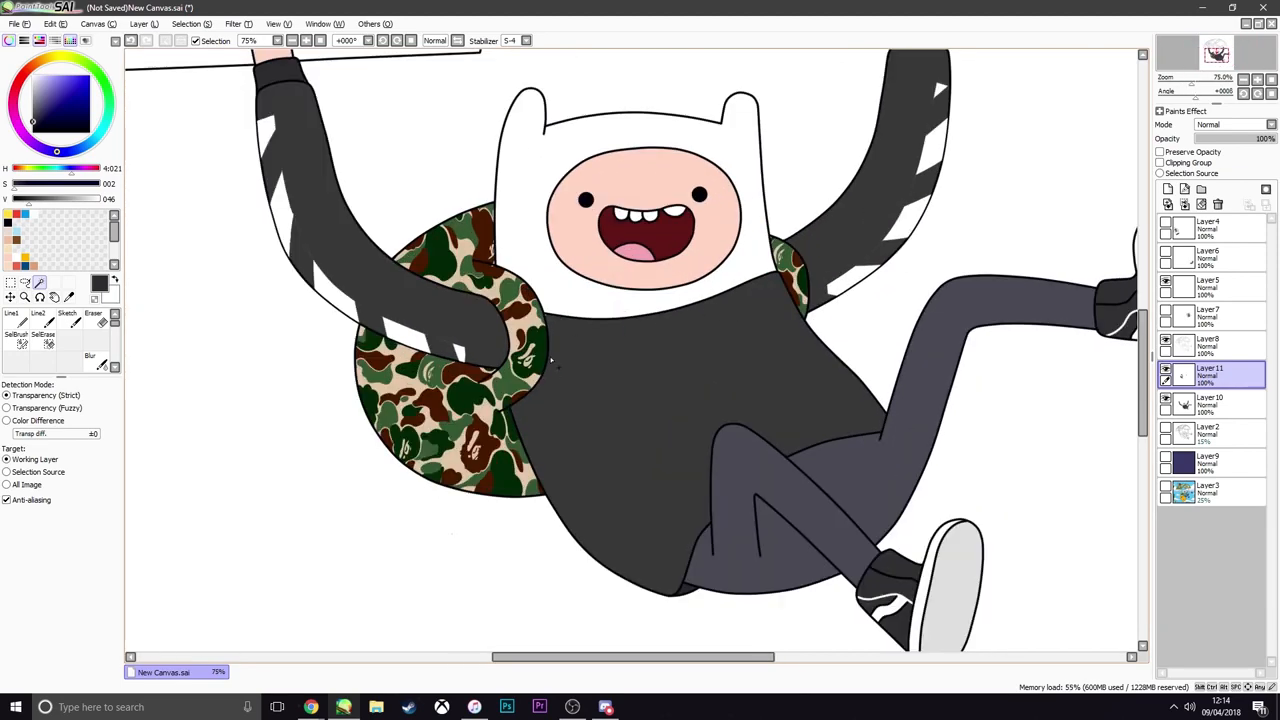
{"action": "scroll", "coordinate": [508, 376], "scroll_direction": "down", "scroll_amount": 2}
{"action": "scroll", "coordinate": [502, 376], "scroll_direction": "up", "scroll_amount": 2}
{"action": "scroll", "coordinate": [502, 374], "scroll_direction": "down", "scroll_amount": 1}
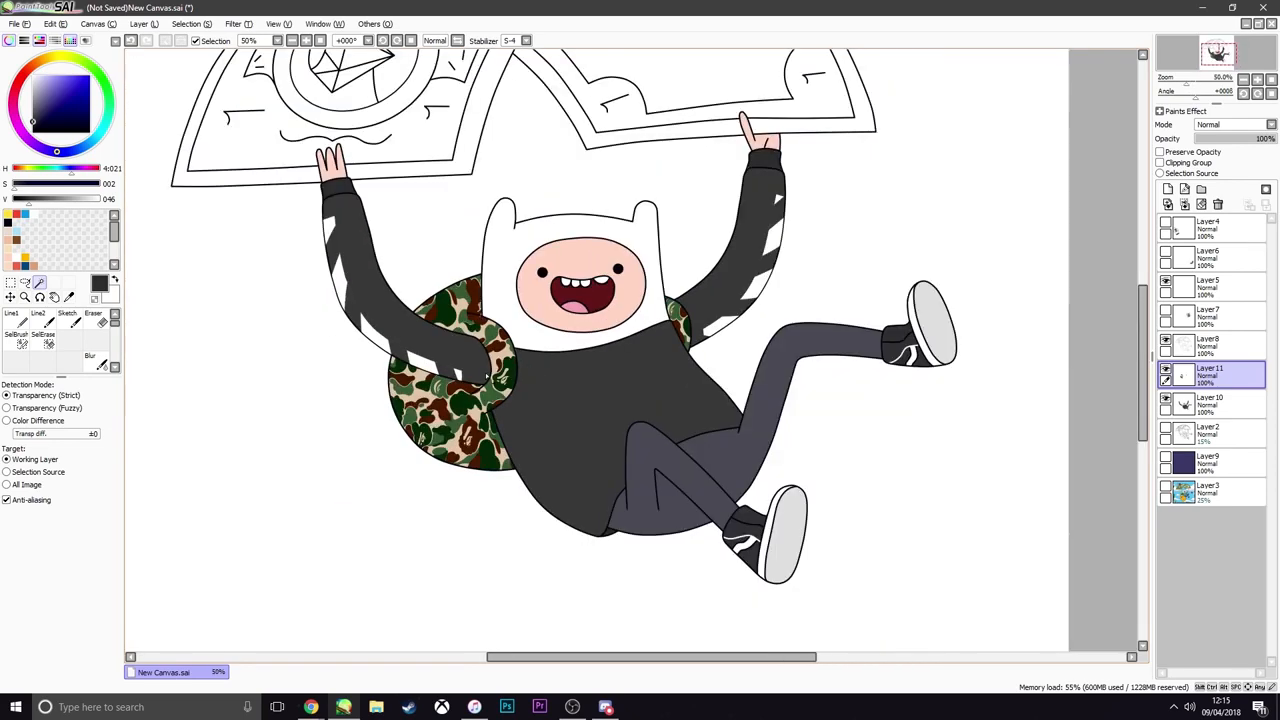
{"action": "scroll", "coordinate": [506, 374], "scroll_direction": "up", "scroll_amount": 1}
Compare the backpack with and without camo, load the camo shape as a selection, and delete the camo layer
{"action": "left_click", "coordinate": [1165, 372]}
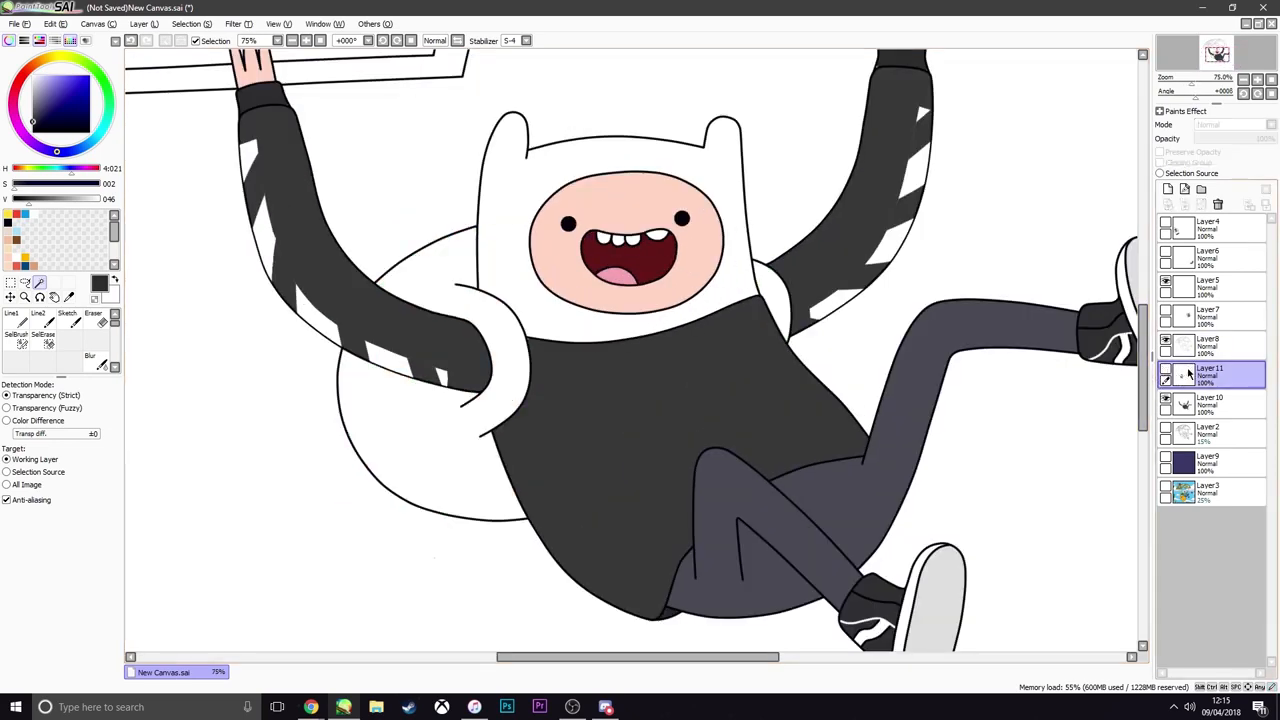
{"action": "left_click", "coordinate": [1165, 372]}
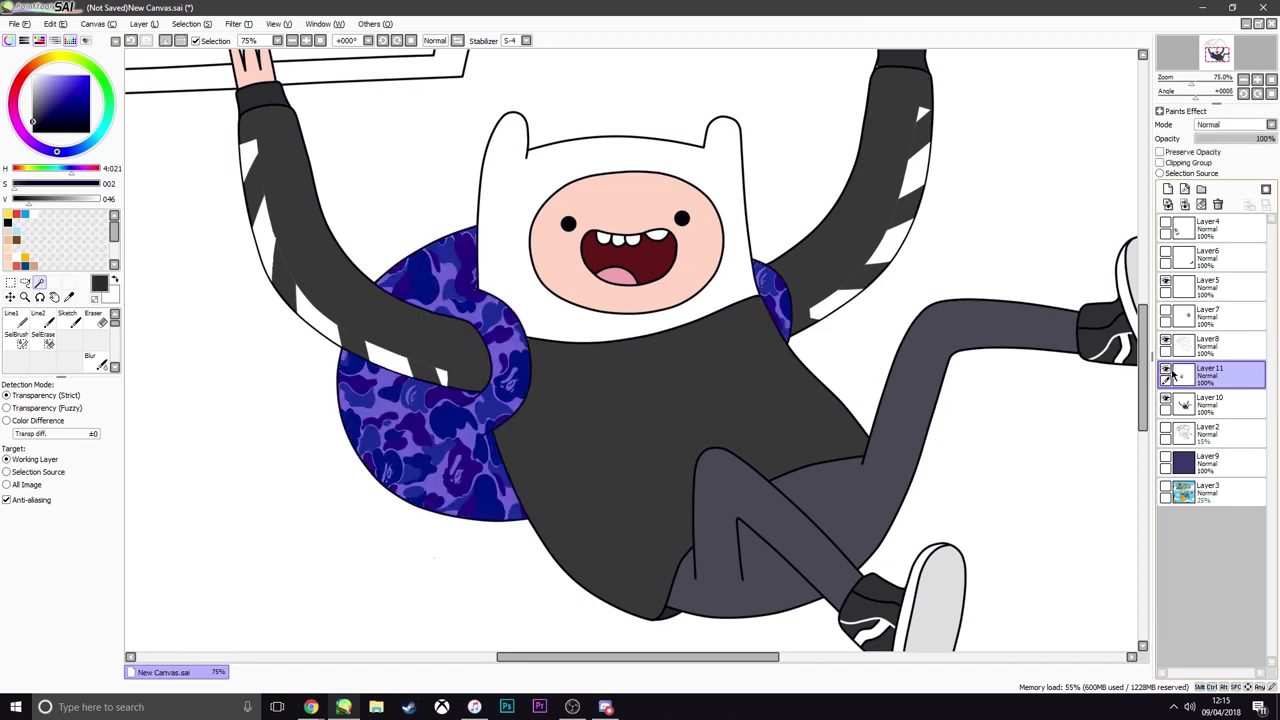
{"action": "left_click", "coordinate": [1217, 204]}
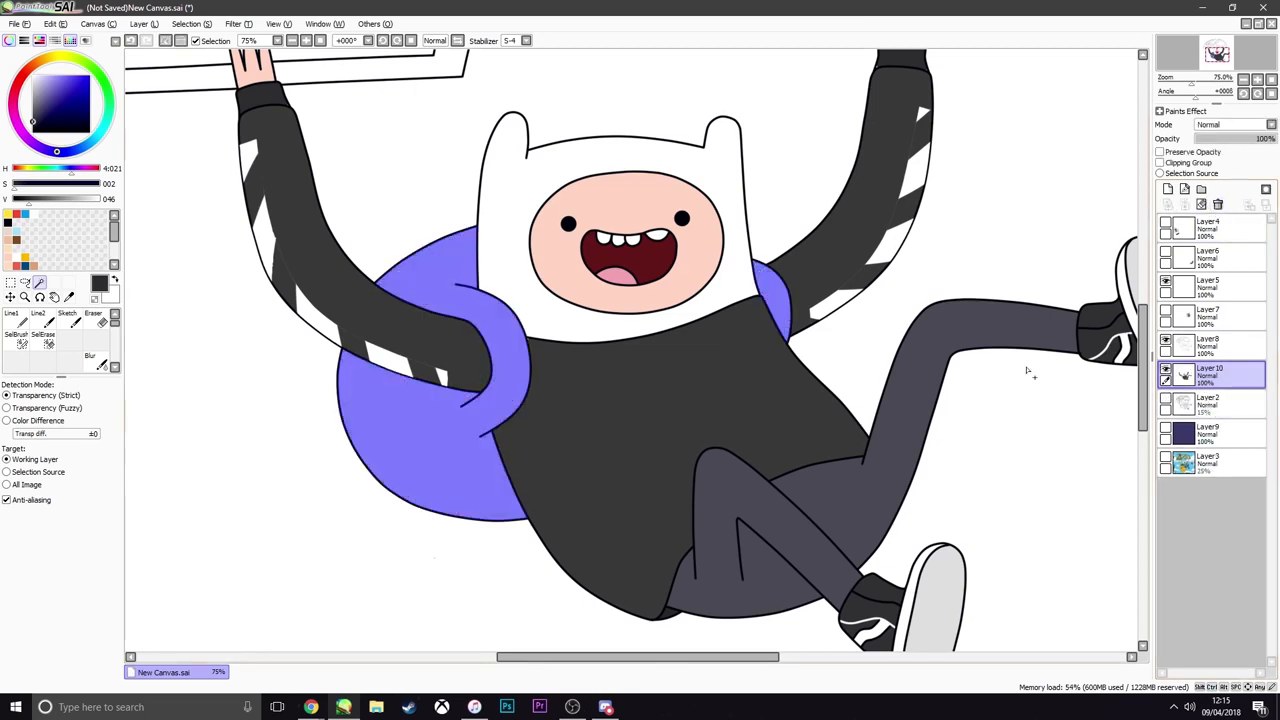
Fill the selected backpack and strap areas on Layer10 with neutral dark grey of value 66, then deselect
{"action": "left_click", "coordinate": [25, 283]}
{"action": "left_click", "coordinate": [13, 185]}
{"action": "left_click", "coordinate": [35, 200]}
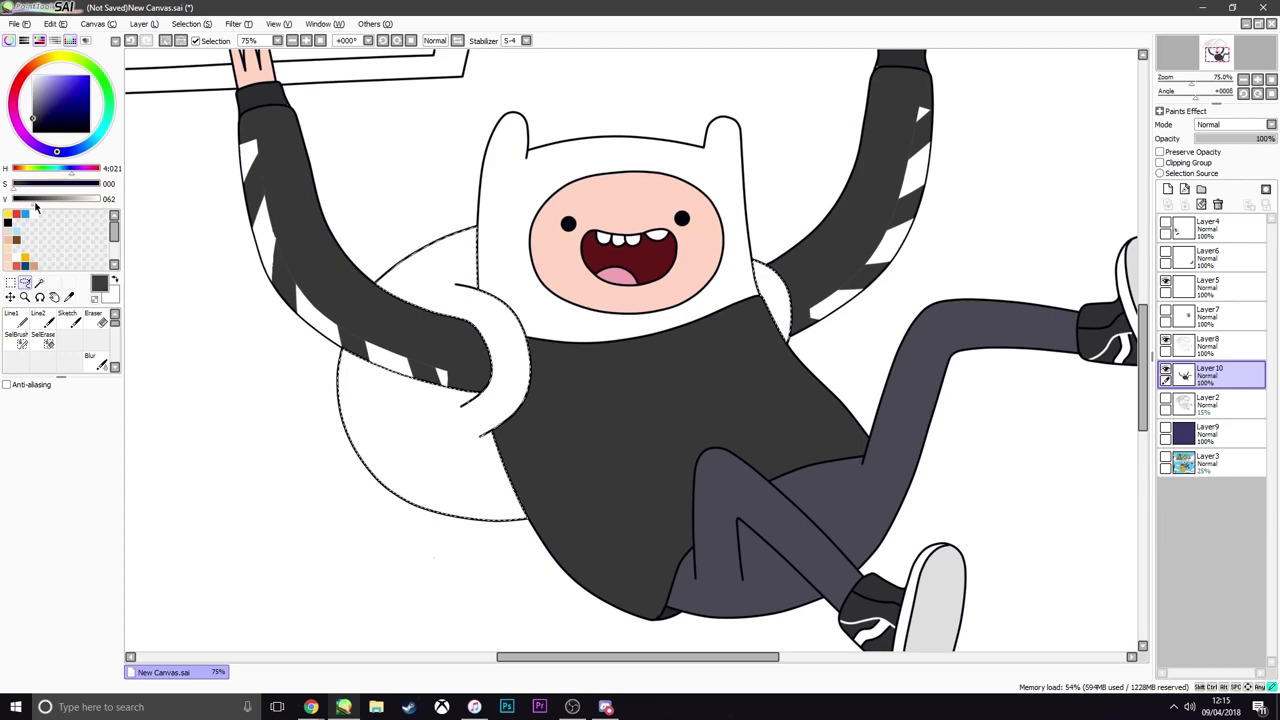
{"action": "key", "text": "ctrl+f"}
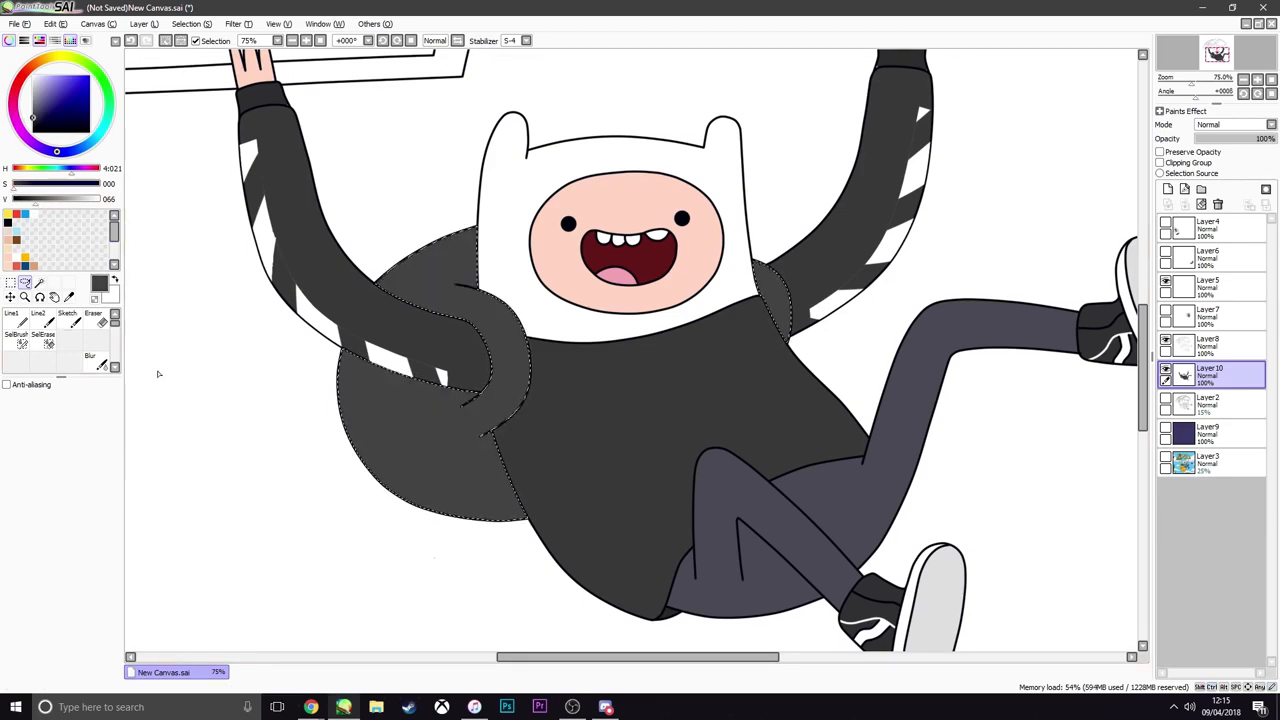
{"action": "key", "text": "ctrl+d"}
{"action": "scroll", "coordinate": [532, 388], "scroll_direction": "down", "scroll_amount": 3}
{"action": "scroll", "coordinate": [532, 388], "scroll_direction": "up", "scroll_amount": 3}
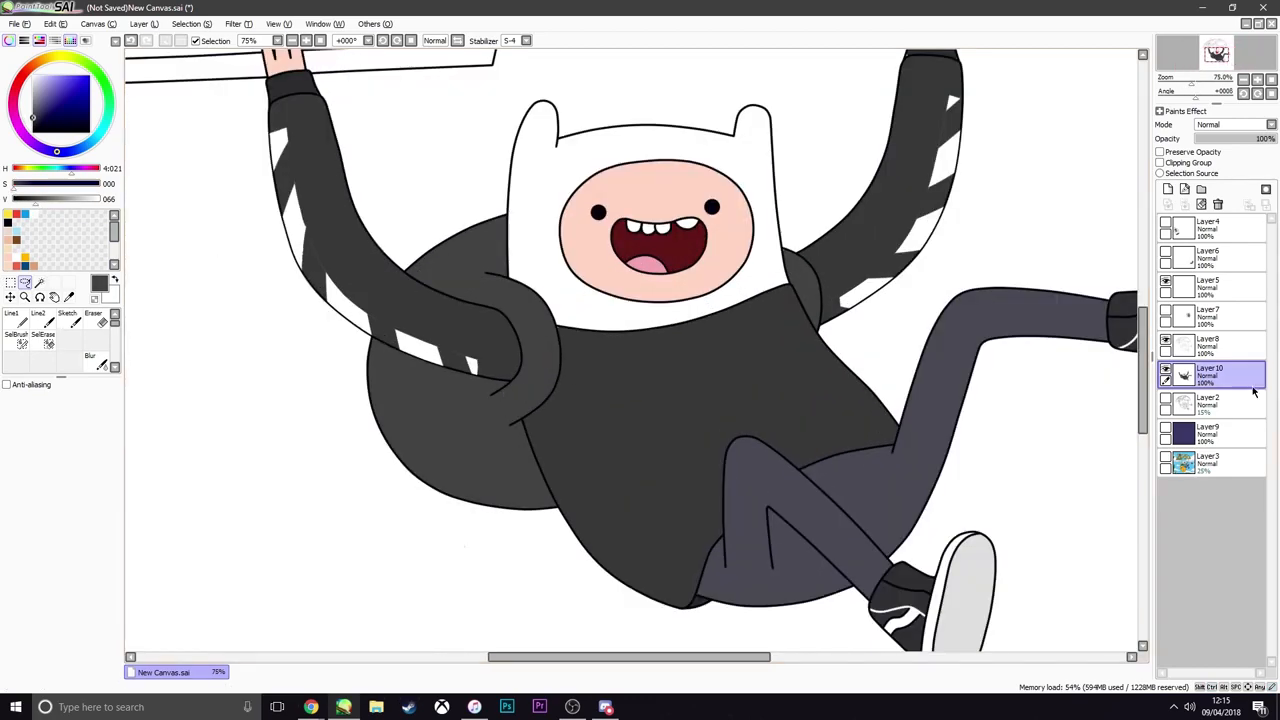
Show the Layer3 reference image above Layer8 and add a new linework layer directly above Layer10
{"action": "left_click", "coordinate": [1165, 459]}
{"action": "left_click_drag", "start_coordinate": [1185, 460], "coordinate": [1213, 340]}
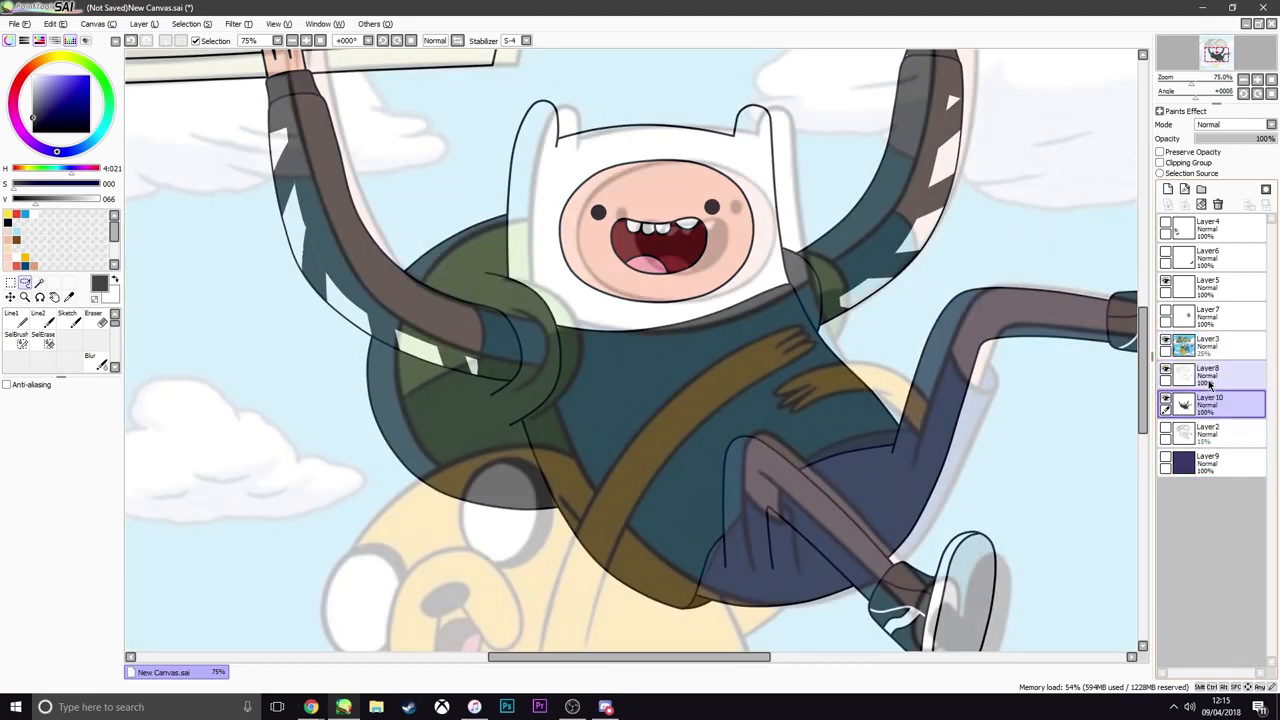
{"action": "left_click", "coordinate": [1184, 189]}
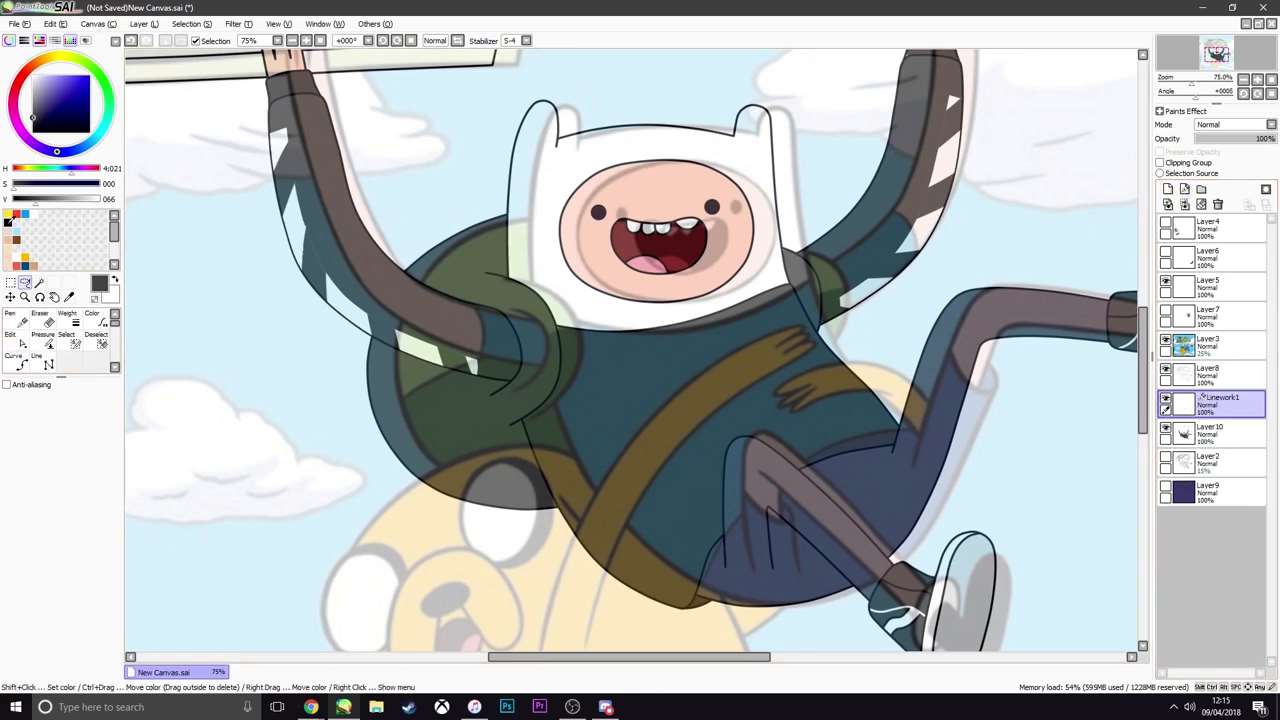
Try a size 5 Curve in dark grey of value 52 across the backpack, and move the linework layer above Layer3
{"action": "left_click", "coordinate": [30, 199]}
{"action": "left_click", "coordinate": [20, 362]}
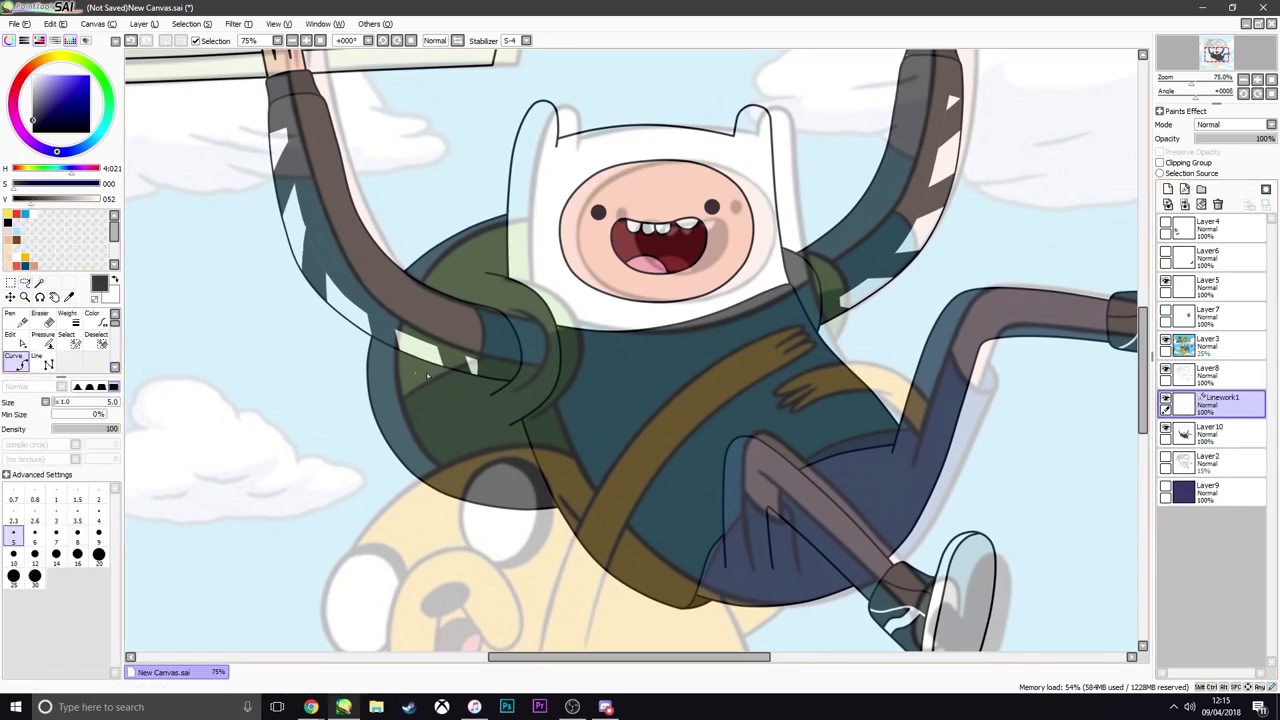
{"action": "scroll", "coordinate": [433, 372], "scroll_direction": "up", "scroll_amount": 2}
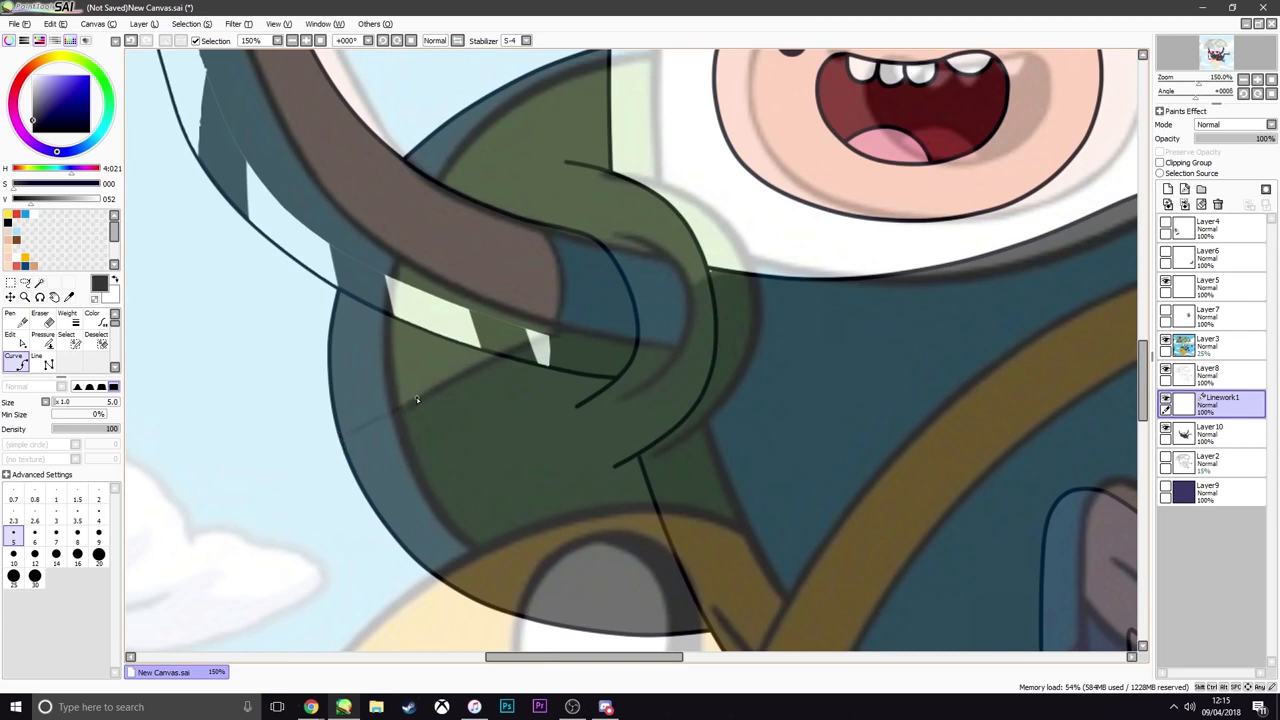
{"action": "left_click", "coordinate": [340, 437]}
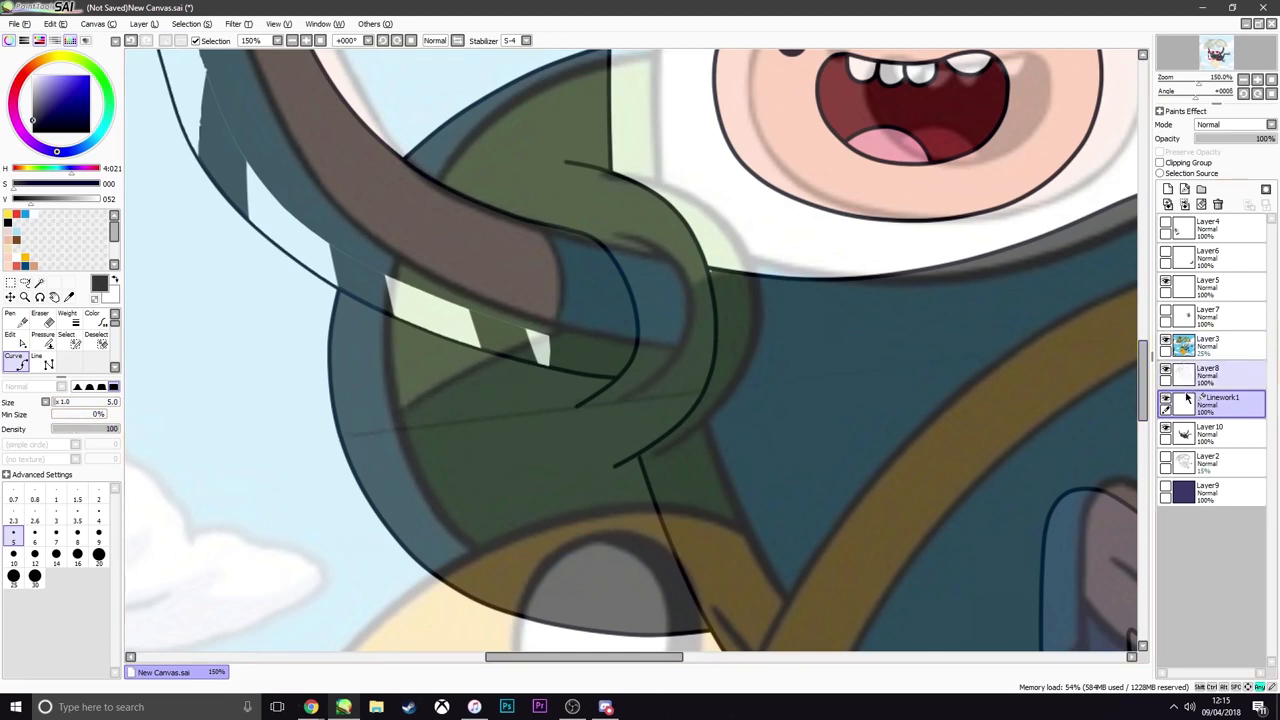
{"action": "left_click_drag", "start_coordinate": [1188, 404], "coordinate": [1188, 344]}
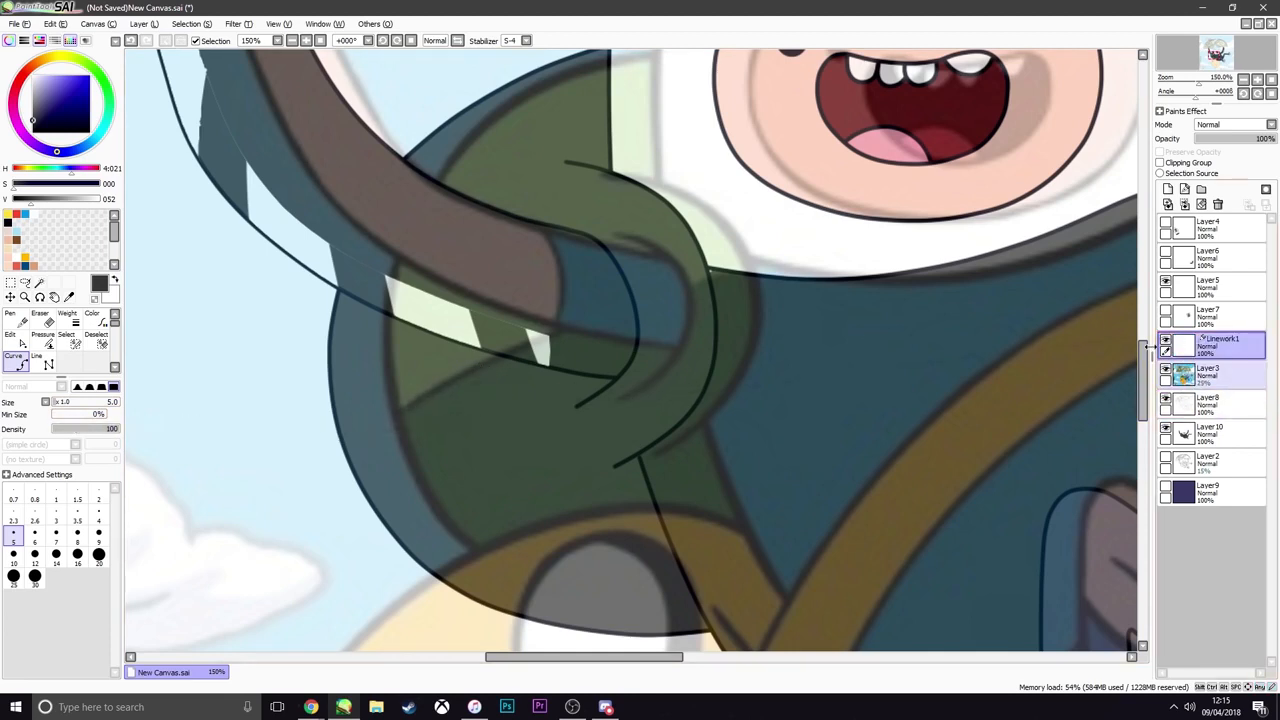
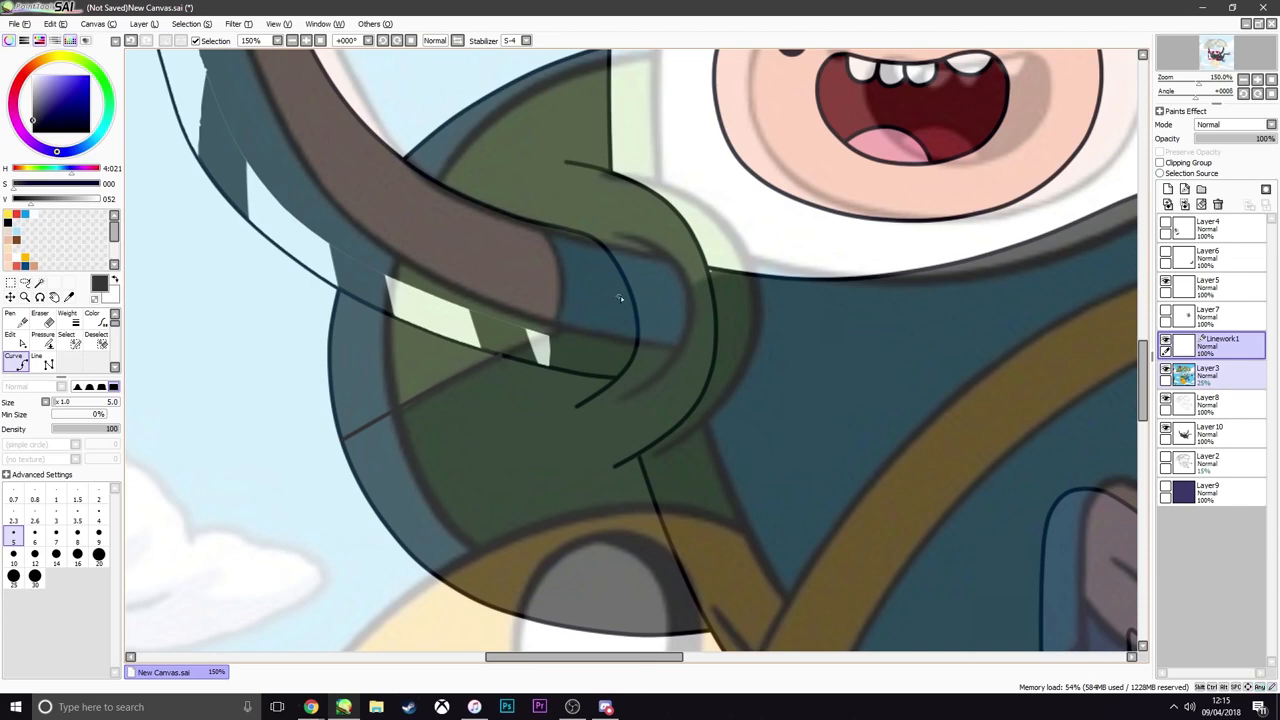
Draw size 5 dark grey dividing curves across both backpack straps on the Linework1 layer, and hide the Layer3 reference
{"action": "scroll", "coordinate": [620, 298], "scroll_direction": "up", "scroll_amount": 4}
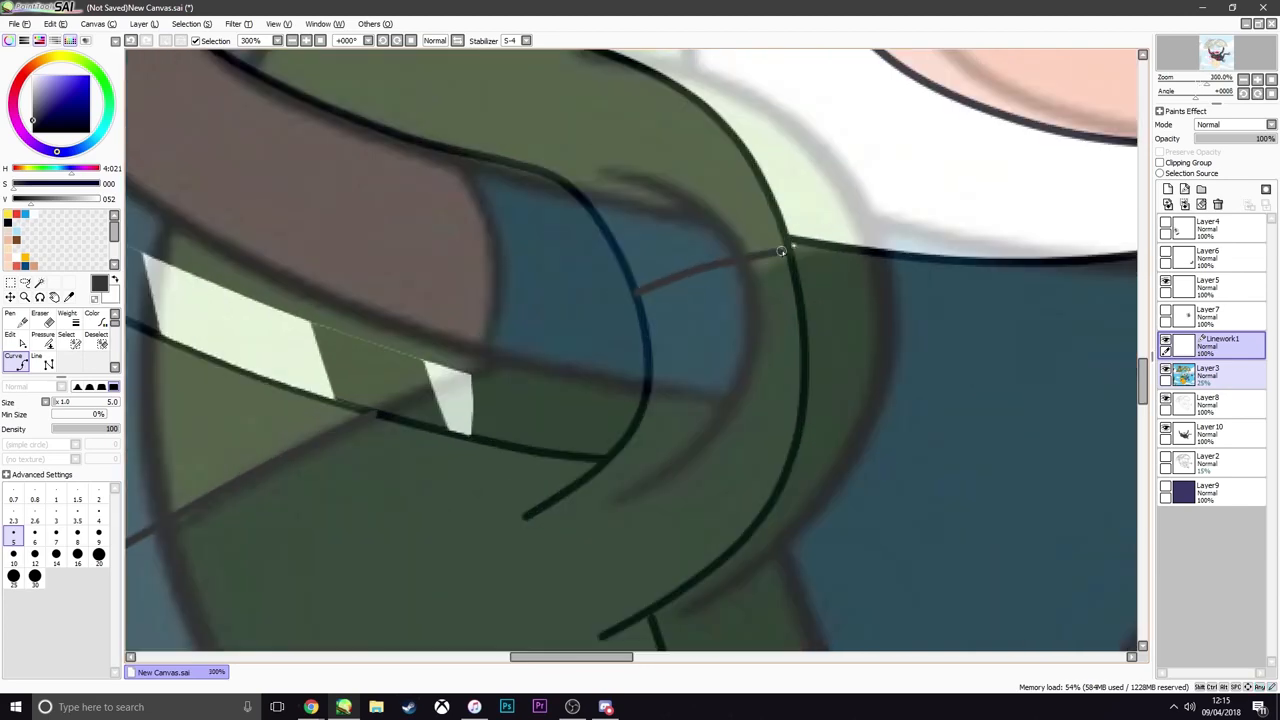
{"action": "scroll", "coordinate": [622, 302], "scroll_direction": "down", "scroll_amount": 8}
{"action": "scroll", "coordinate": [935, 233], "scroll_direction": "up", "scroll_amount": 8}
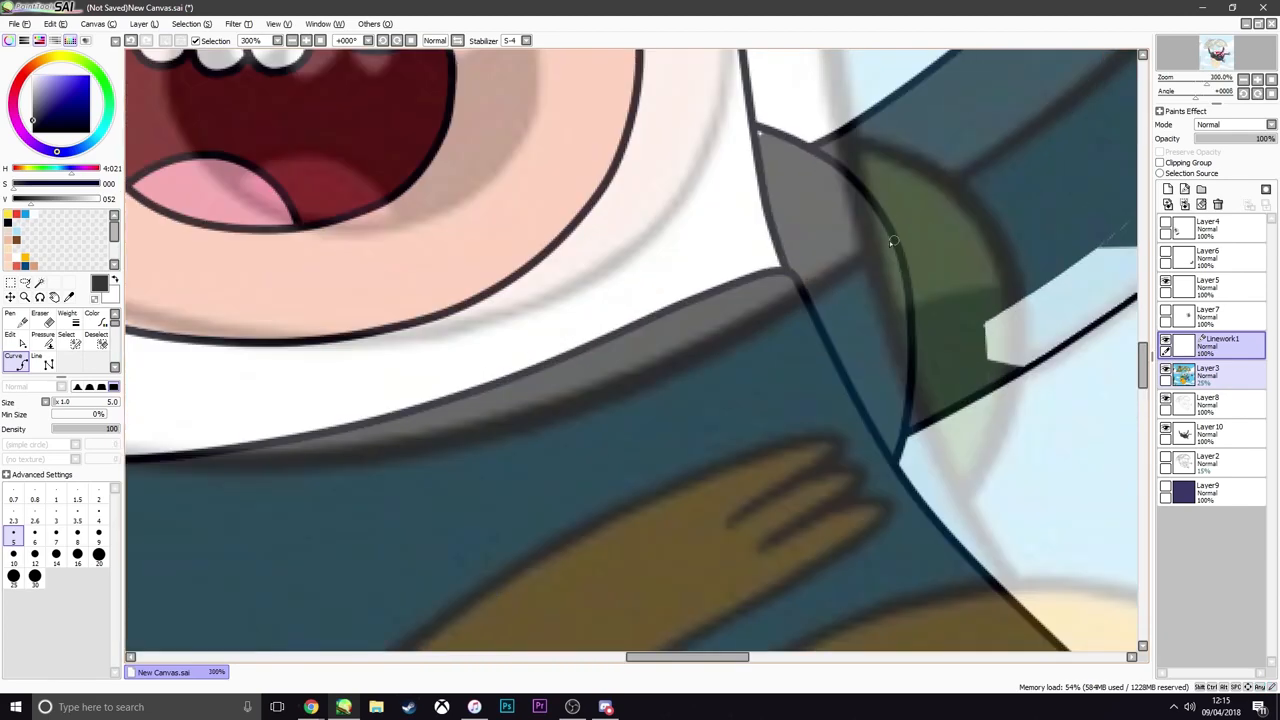
{"action": "left_click", "coordinate": [900, 258]}
{"action": "scroll", "coordinate": [799, 282], "scroll_direction": "down", "scroll_amount": 10}
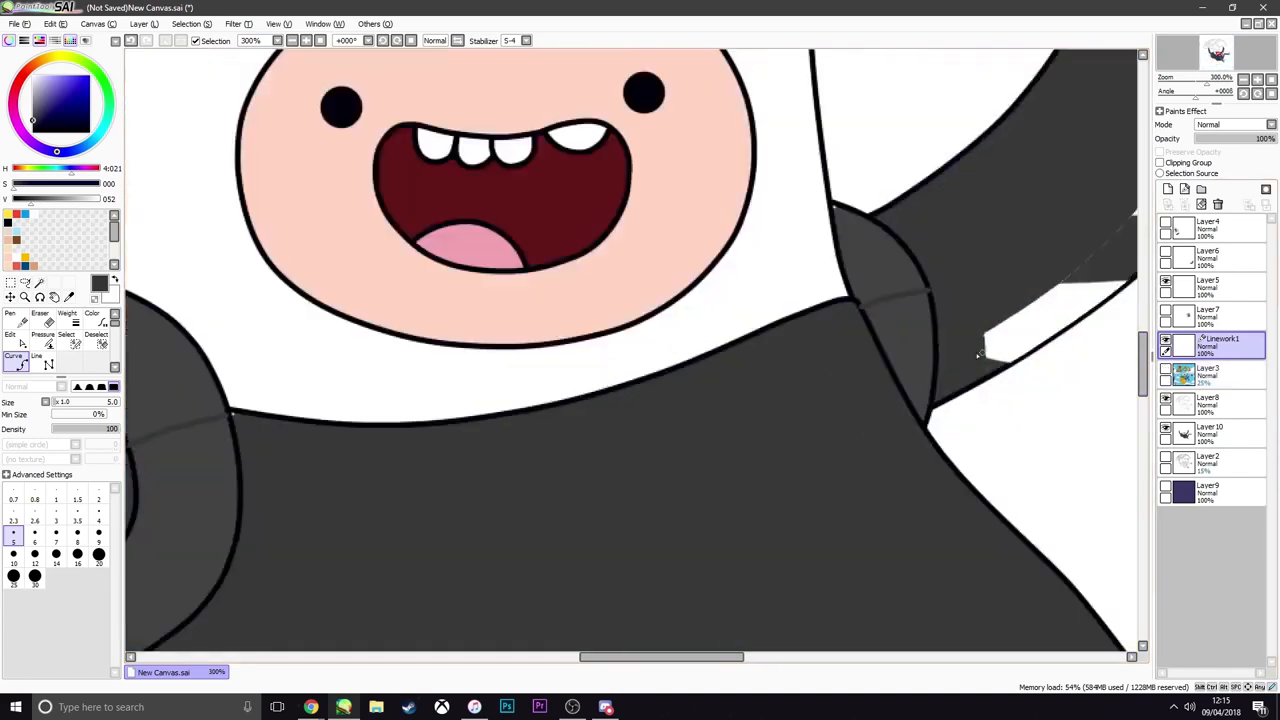
{"action": "scroll", "coordinate": [955, 357], "scroll_direction": "up", "scroll_amount": 1}
Move the Linework1 layer directly below Layer8 and merge Layer8 down into it
{"action": "left_click_drag", "start_coordinate": [1215, 345], "coordinate": [1200, 412]}
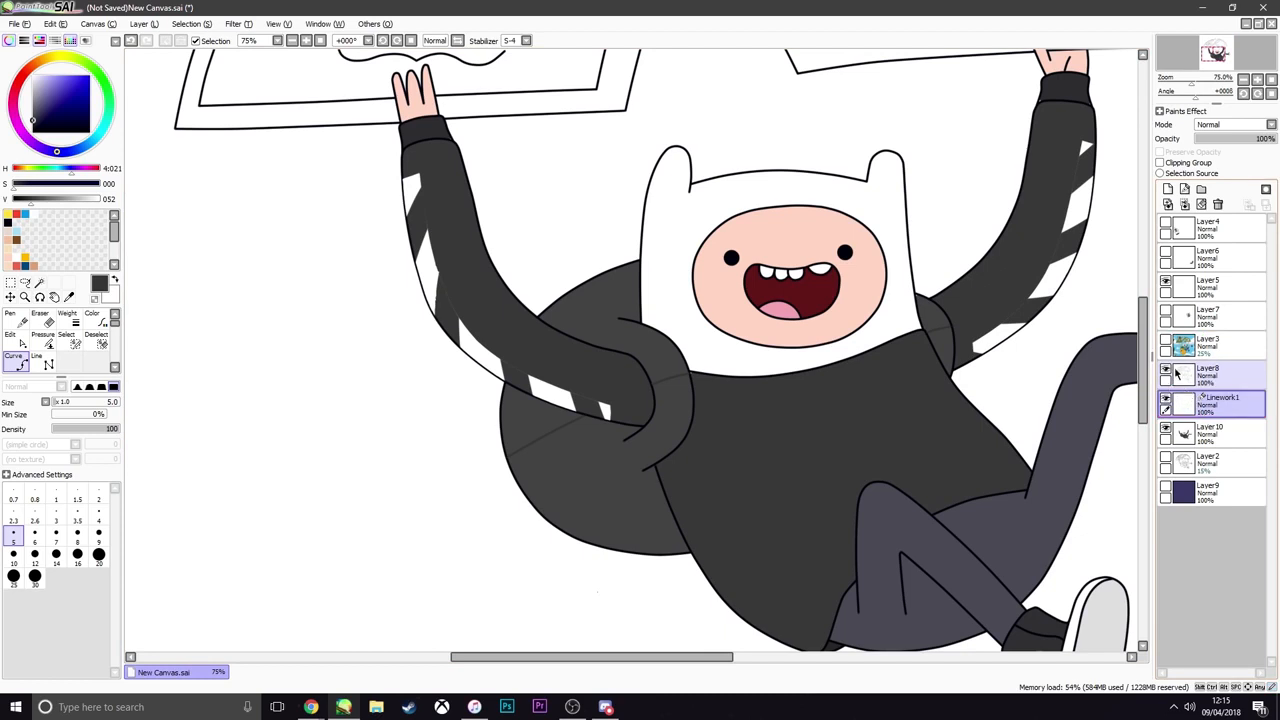
{"action": "left_click", "coordinate": [1179, 376]}
{"action": "left_click", "coordinate": [1185, 205]}
Select the lower backpack and strap sections with the Magic Wand, fill them on Layer10 with dark grey of value 52, and deselect
{"action": "left_click", "coordinate": [40, 283]}
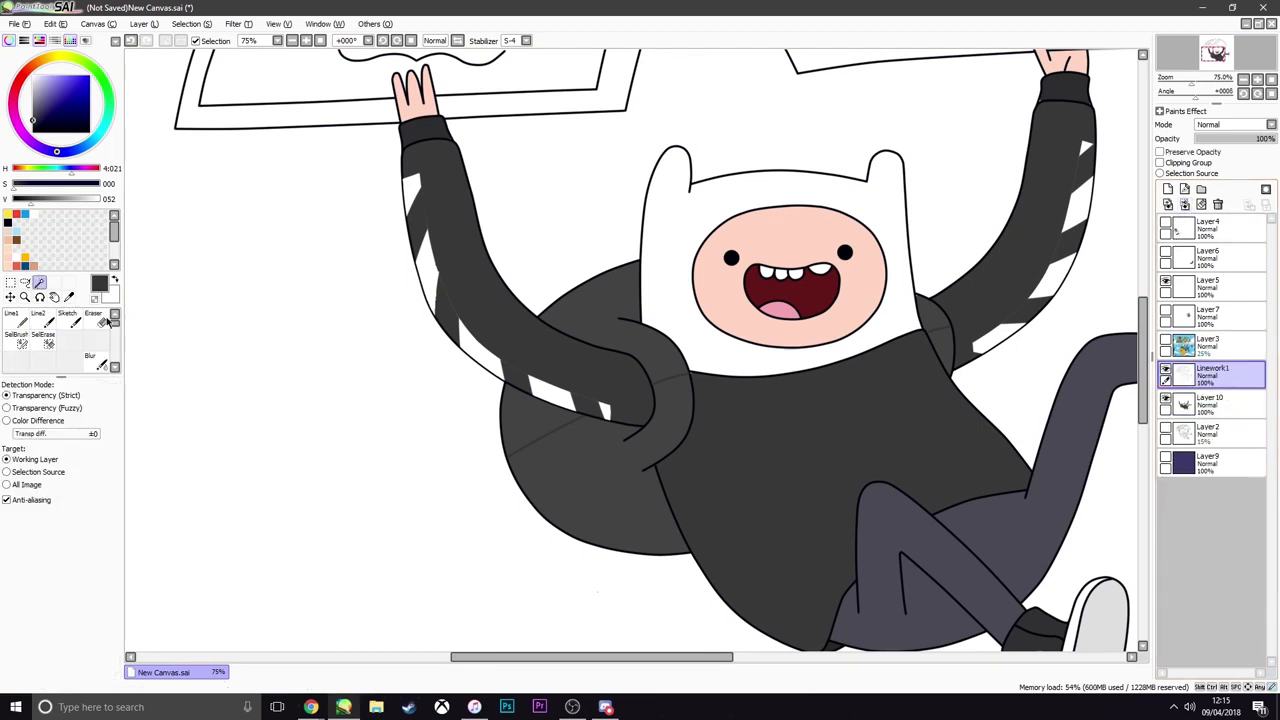
{"action": "left_click", "coordinate": [600, 480]}
{"action": "left_click", "coordinate": [942, 348]}
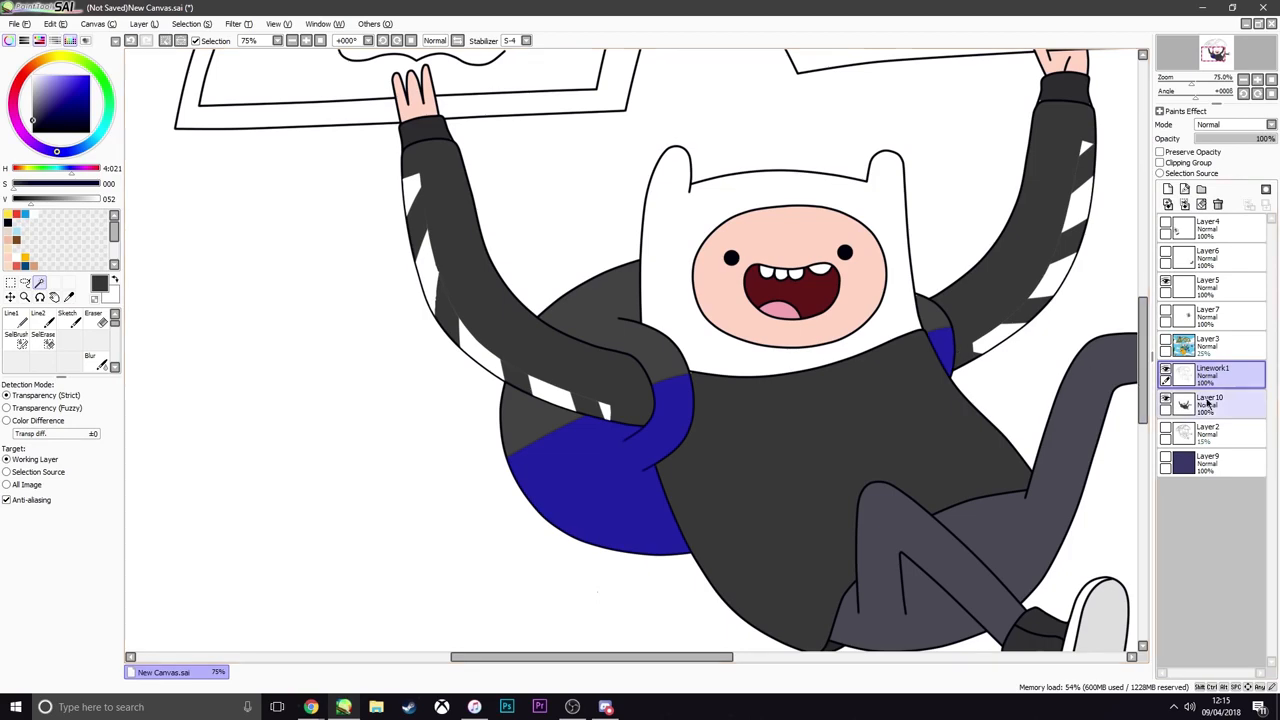
{"action": "left_click", "coordinate": [1208, 403]}
{"action": "left_click", "coordinate": [26, 283]}
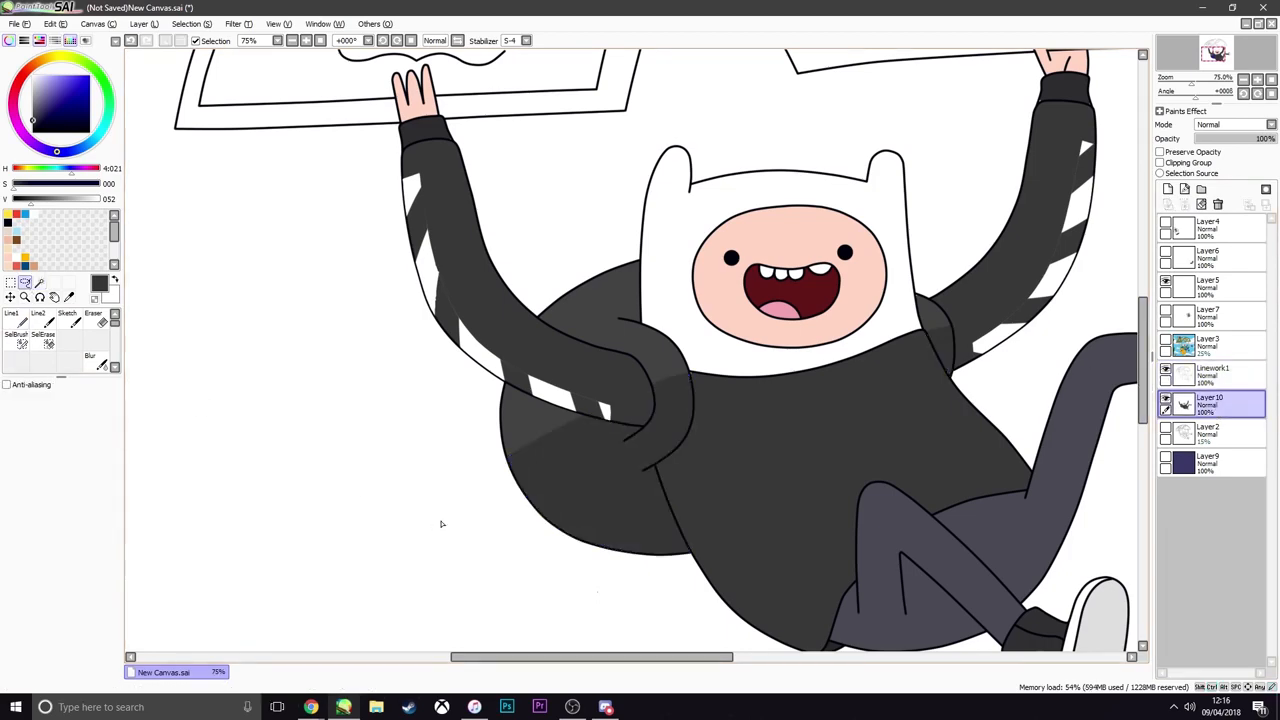
Inspect the figure's shaded backpack, clothing and the uncoloured banknote parachute up close and at full view
{"action": "scroll", "coordinate": [557, 479], "scroll_direction": "down", "scroll_amount": 3}
{"action": "scroll", "coordinate": [557, 479], "scroll_direction": "up", "scroll_amount": 1}
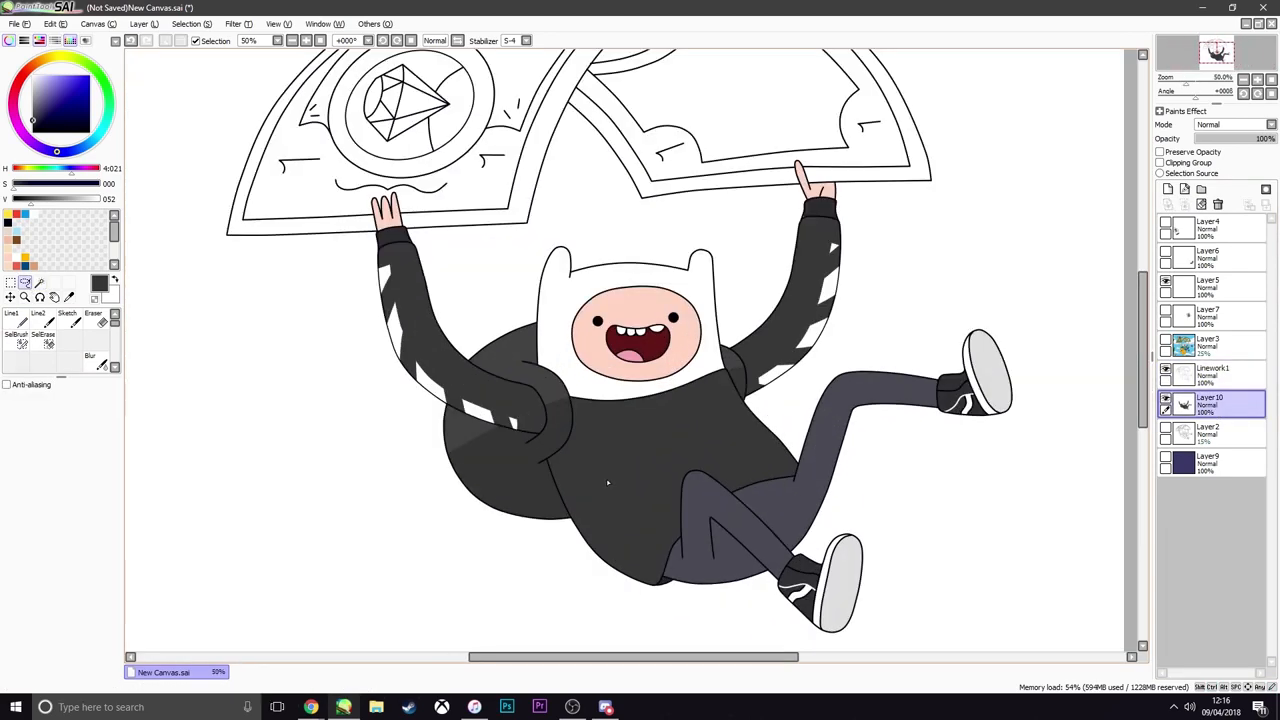
{"action": "scroll", "coordinate": [599, 479], "scroll_direction": "down", "scroll_amount": 1}
{"action": "scroll", "coordinate": [589, 481], "scroll_direction": "up", "scroll_amount": 2}
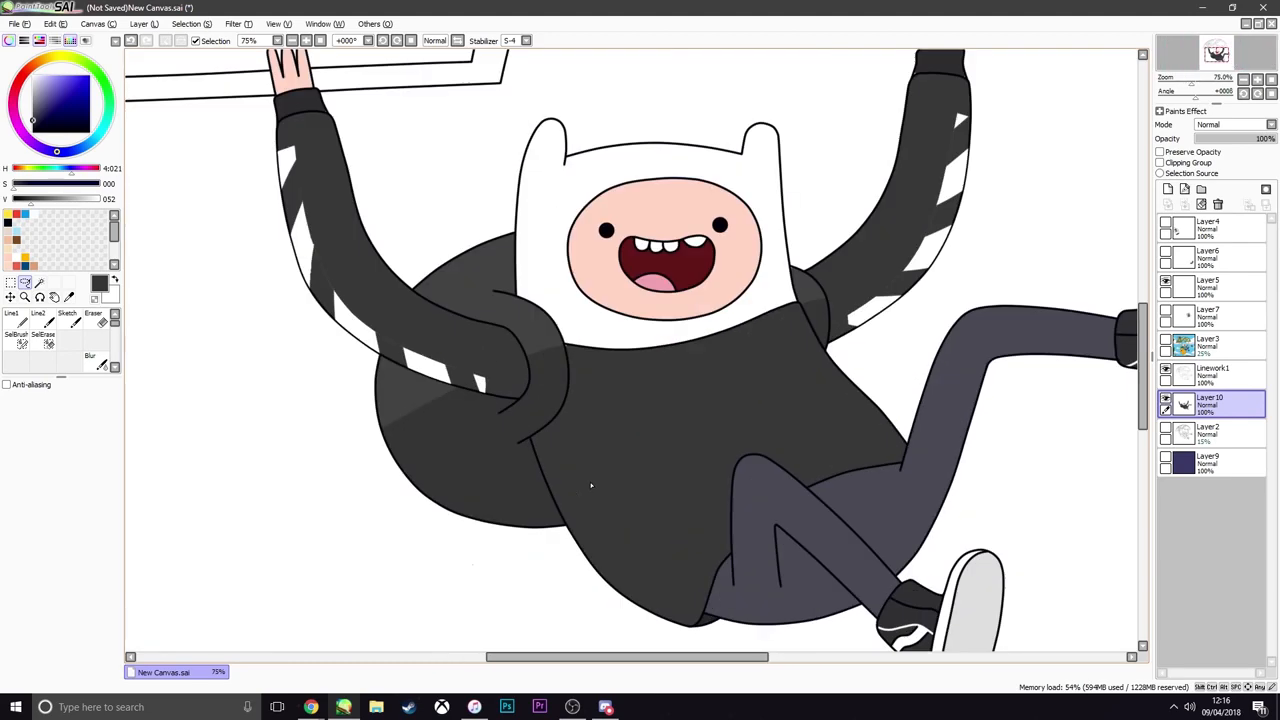
{"action": "scroll", "coordinate": [591, 485], "scroll_direction": "down", "scroll_amount": 4}
{"action": "scroll", "coordinate": [629, 507], "scroll_direction": "up", "scroll_amount": 3}
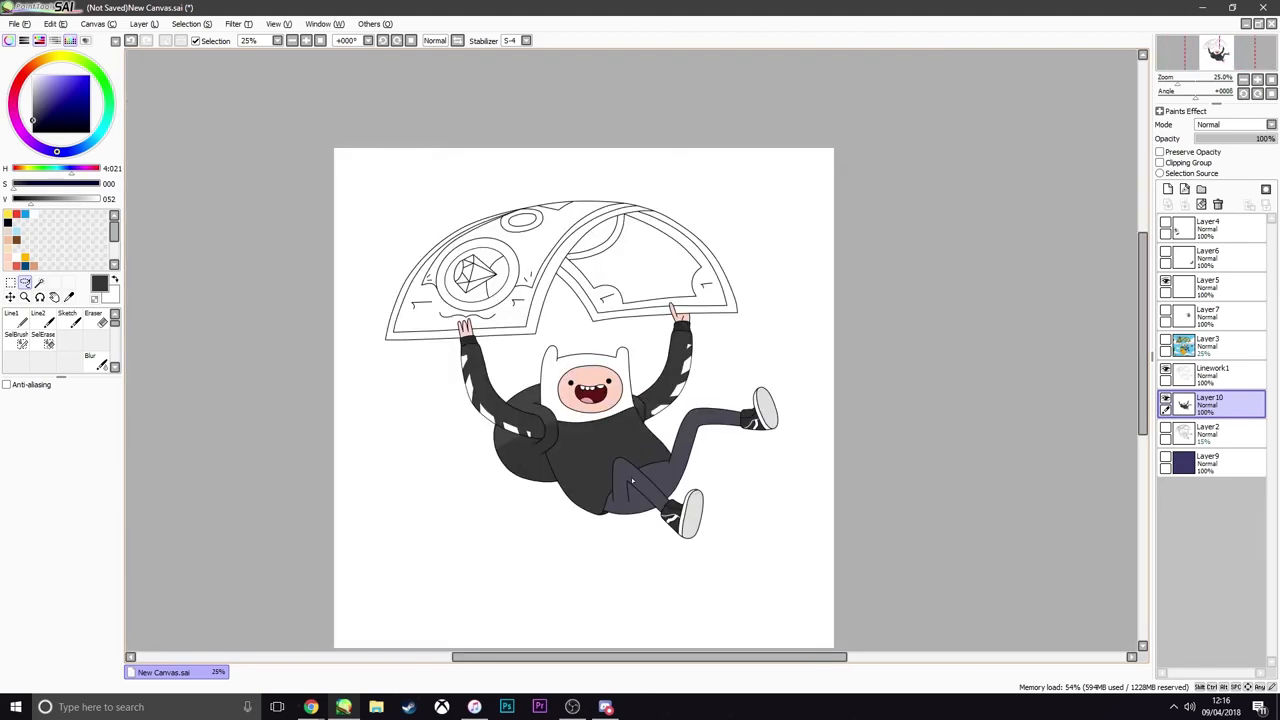
{"action": "scroll", "coordinate": [541, 402], "scroll_direction": "up", "scroll_amount": 3}
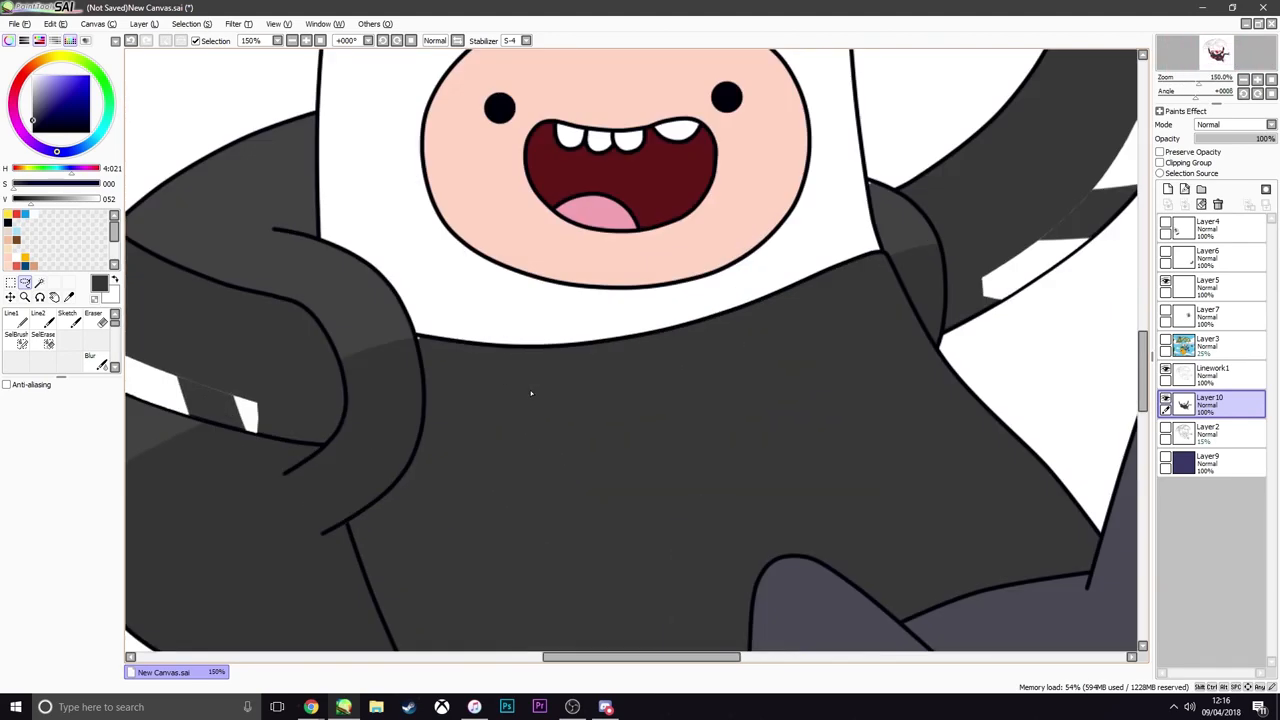
{"action": "scroll", "coordinate": [531, 393], "scroll_direction": "up", "scroll_amount": 1}
{"action": "scroll", "coordinate": [607, 389], "scroll_direction": "down", "scroll_amount": 3}
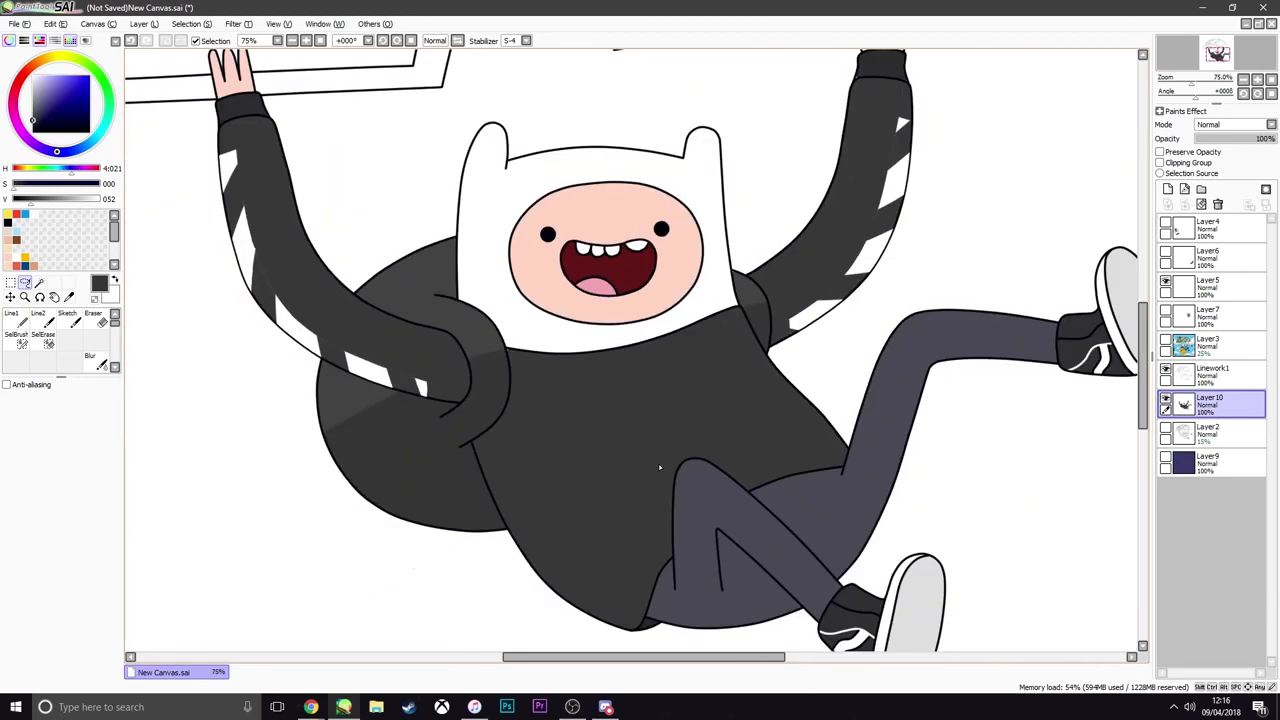
{"action": "scroll", "coordinate": [659, 467], "scroll_direction": "down", "scroll_amount": 3}
{"action": "scroll", "coordinate": [659, 470], "scroll_direction": "up", "scroll_amount": 1}
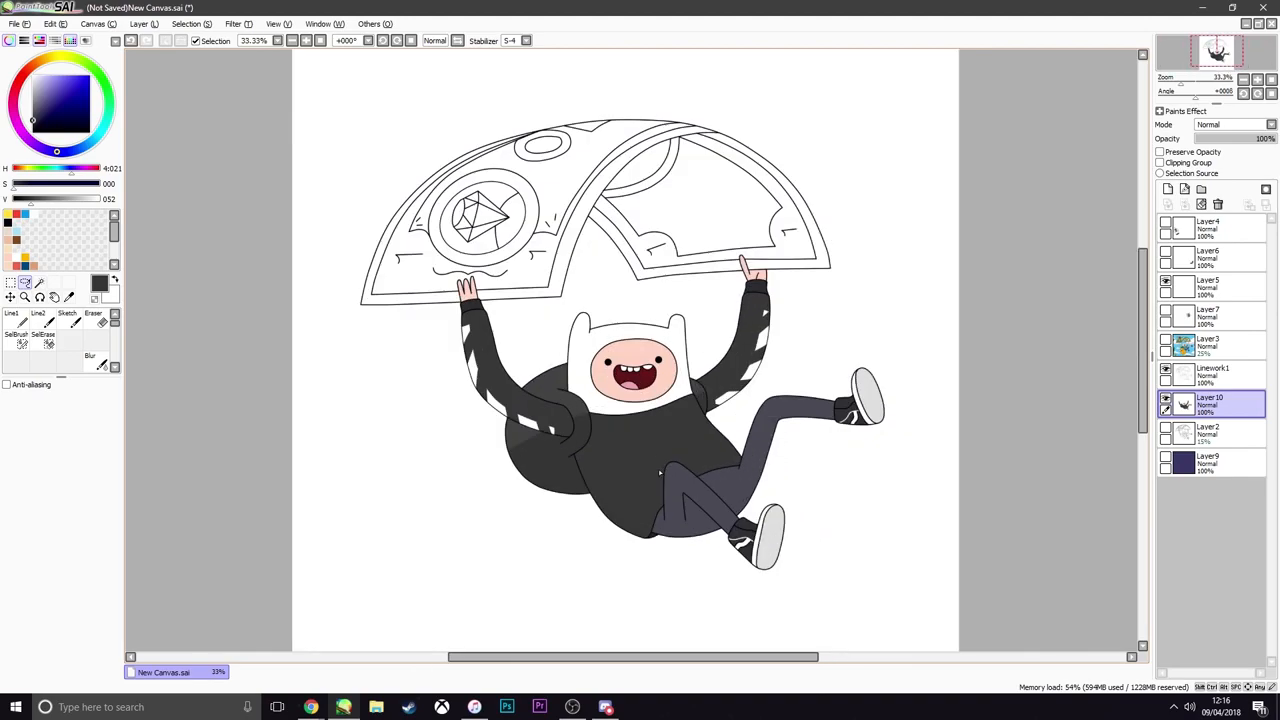
{"action": "scroll", "coordinate": [549, 284], "scroll_direction": "up", "scroll_amount": 3}
{"action": "scroll", "coordinate": [535, 265], "scroll_direction": "down", "scroll_amount": 4}
{"action": "scroll", "coordinate": [518, 241], "scroll_direction": "up", "scroll_amount": 3}
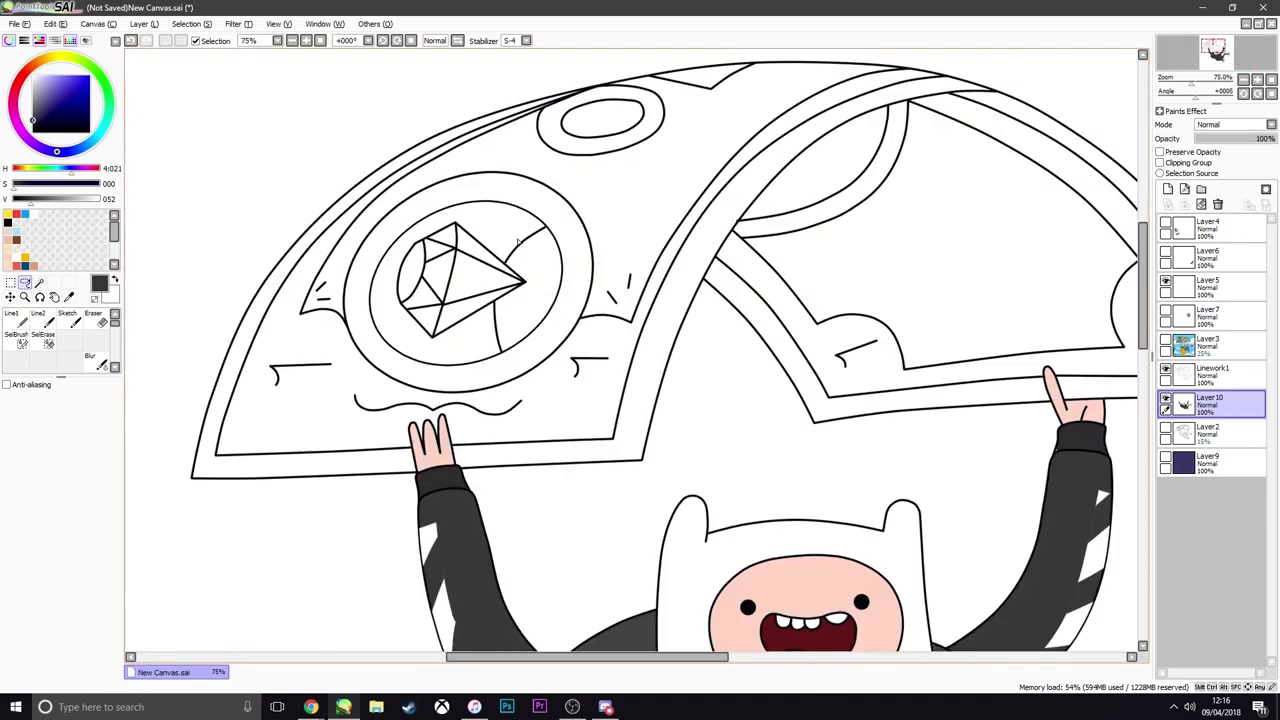
Sample the pale green of hue 40, saturation 59, value 218 from Layer3, and select the banknote's two inner panels using Linework1
{"action": "left_click", "coordinate": [1166, 339]}
{"action": "left_click", "coordinate": [1212, 345]}
{"action": "left_click", "coordinate": [642, 420]}
{"action": "left_click", "coordinate": [1166, 339]}
{"action": "left_click", "coordinate": [1212, 374]}
{"action": "left_click", "coordinate": [39, 283]}
{"action": "left_click", "coordinate": [640, 220]}
{"action": "left_click", "coordinate": [940, 260]}
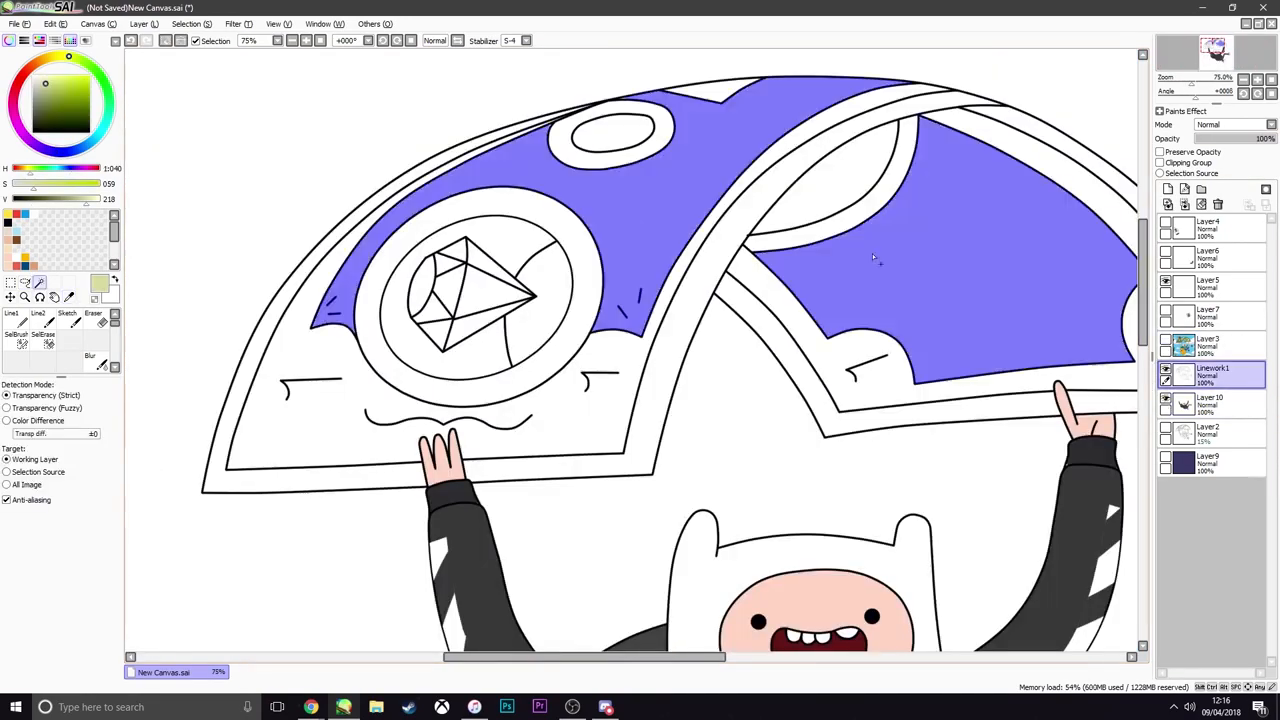
Add the banknote's outer borders, small edge gaps, oval centre and gem facets to the selection, and fill them pale green on Layer10
{"action": "left_click", "coordinate": [645, 424]}
{"action": "left_click", "coordinate": [330, 480]}
{"action": "left_click", "coordinate": [935, 415]}
{"action": "scroll", "coordinate": [935, 330], "scroll_direction": "down", "scroll_amount": 2}
{"action": "scroll", "coordinate": [783, 234], "scroll_direction": "up", "scroll_amount": 7}
{"action": "left_click", "coordinate": [712, 148]}
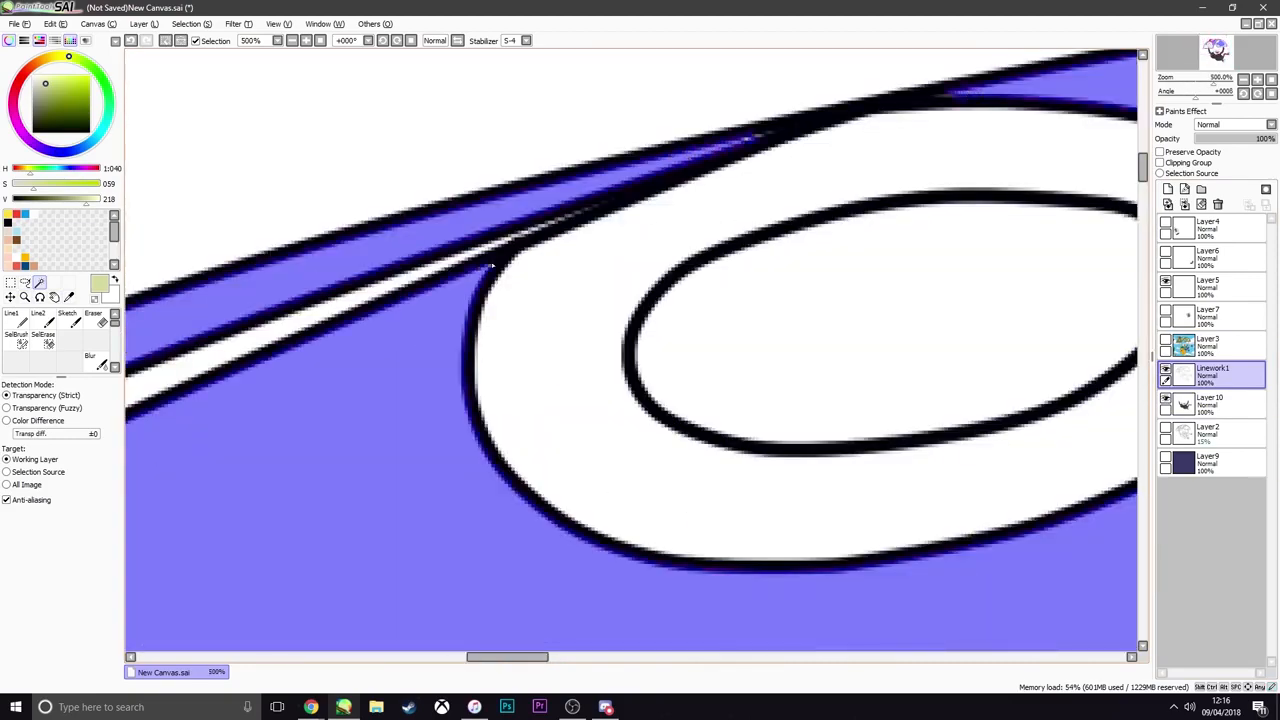
{"action": "scroll", "coordinate": [645, 188], "scroll_direction": "down", "scroll_amount": 5}
{"action": "left_click", "coordinate": [1166, 341]}
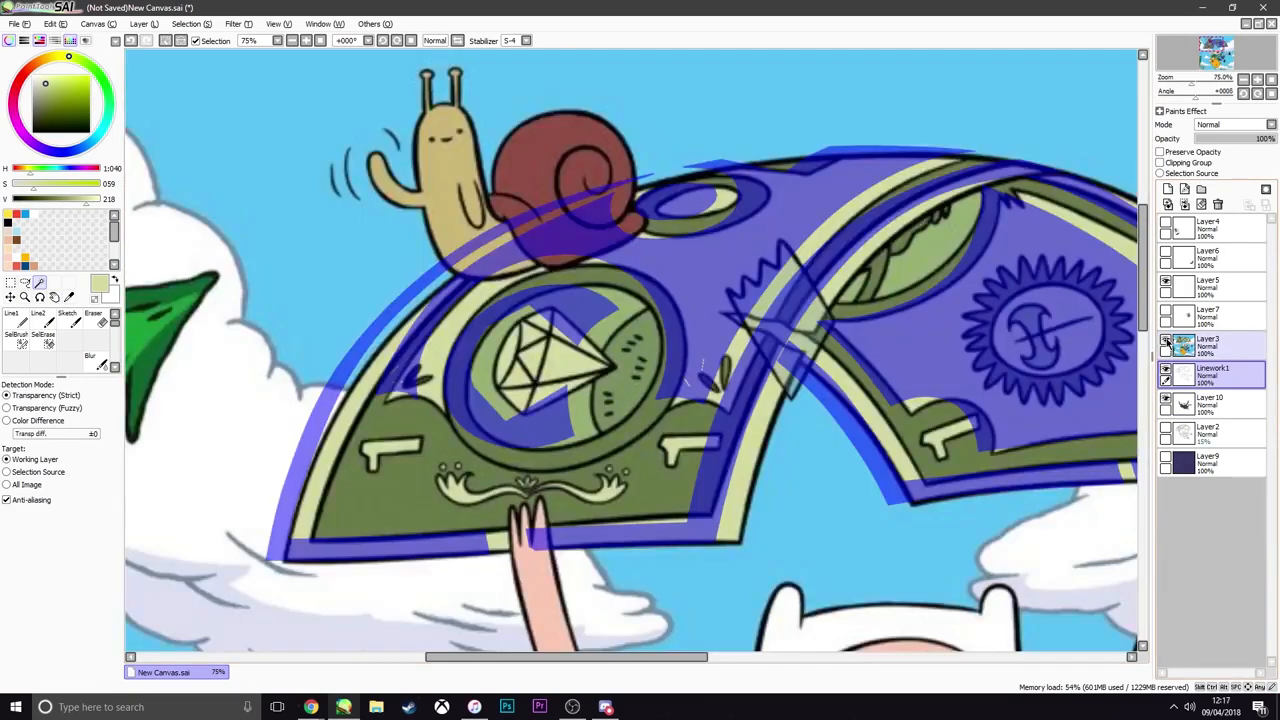
{"action": "left_click", "coordinate": [1166, 339]}
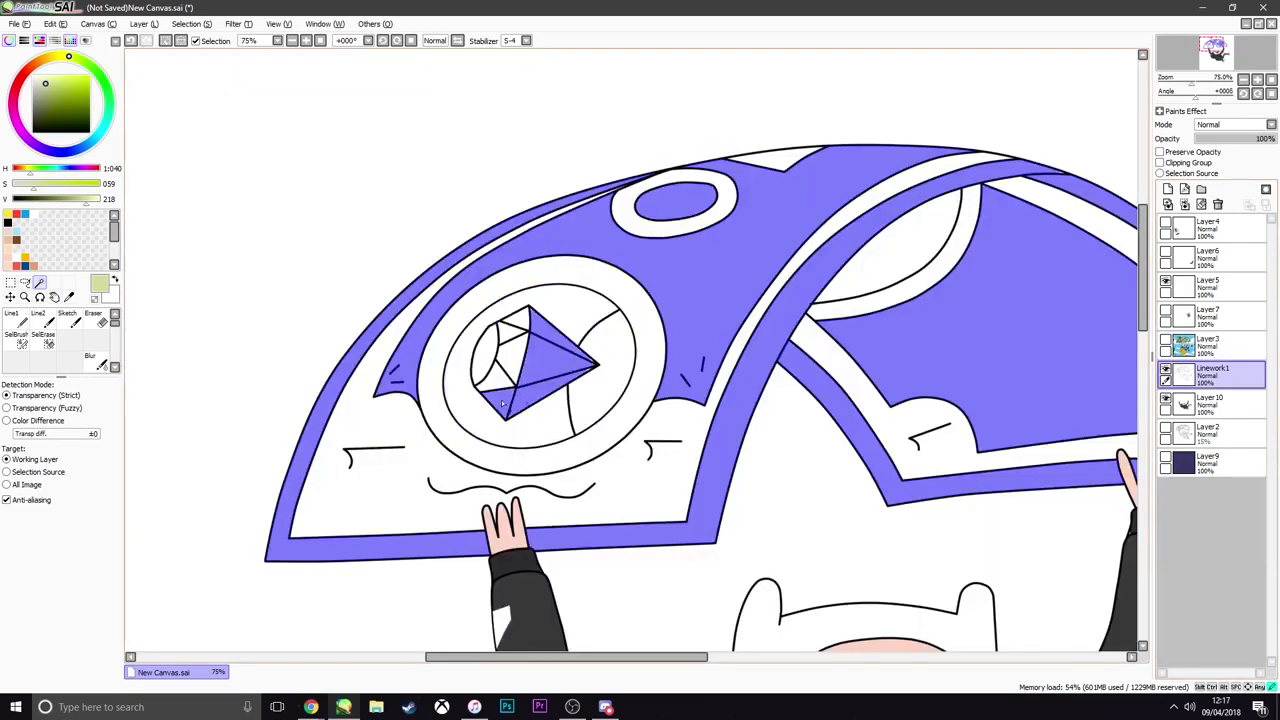
{"action": "scroll", "coordinate": [986, 600], "scroll_direction": "up", "scroll_amount": 3}
{"action": "scroll", "coordinate": [757, 597], "scroll_direction": "down", "scroll_amount": 5}
{"action": "scroll", "coordinate": [757, 597], "scroll_direction": "up", "scroll_amount": 4}
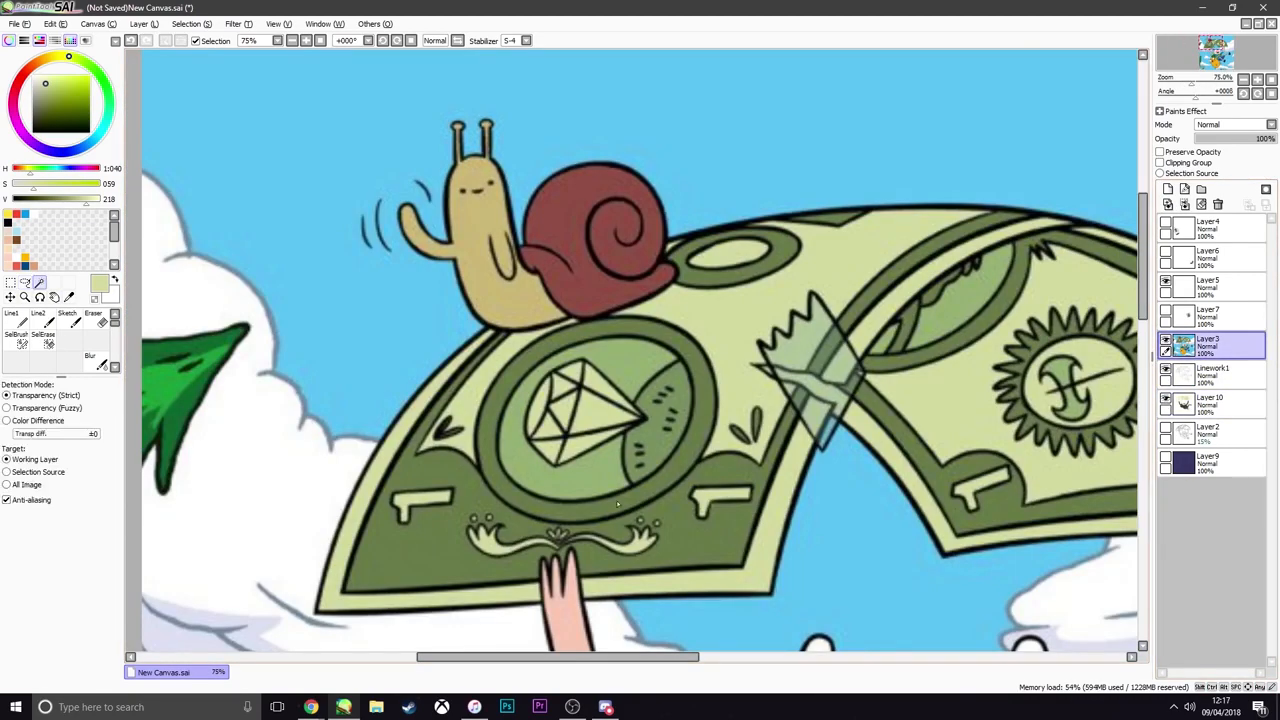
Sample the dark green of hue 98, saturation 51, value 123 from Layer3, and select the banknote's lower band and medallion ring using Linework1
{"action": "left_click", "coordinate": [555, 515]}
{"action": "left_click", "coordinate": [420, 540]}
{"action": "scroll", "coordinate": [668, 240], "scroll_direction": "up", "scroll_amount": 4}
{"action": "left_click", "coordinate": [594, 289]}
{"action": "left_click", "coordinate": [540, 309]}
{"action": "scroll", "coordinate": [643, 300], "scroll_direction": "down", "scroll_amount": 3}
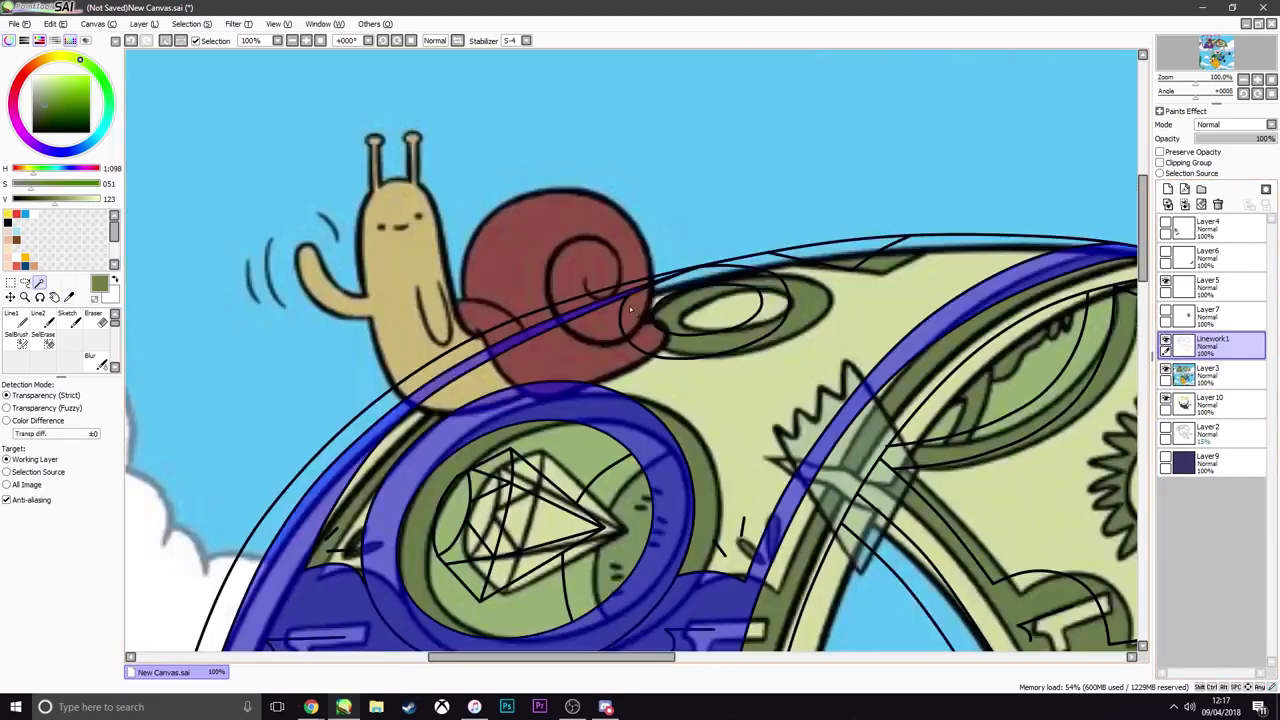
Add the oval ring, medallion edge and the other panel's inner border to the selection, fill them dark green on Layer10, and hide Layer3
{"action": "scroll", "coordinate": [770, 230], "scroll_direction": "down", "scroll_amount": 1}
{"action": "left_click", "coordinate": [692, 260]}
{"action": "left_click", "coordinate": [655, 440]}
{"action": "left_click", "coordinate": [1040, 515]}
{"action": "left_click", "coordinate": [1211, 403]}
{"action": "scroll", "coordinate": [795, 317], "scroll_direction": "down", "scroll_amount": 1}
{"action": "left_click", "coordinate": [1166, 369]}
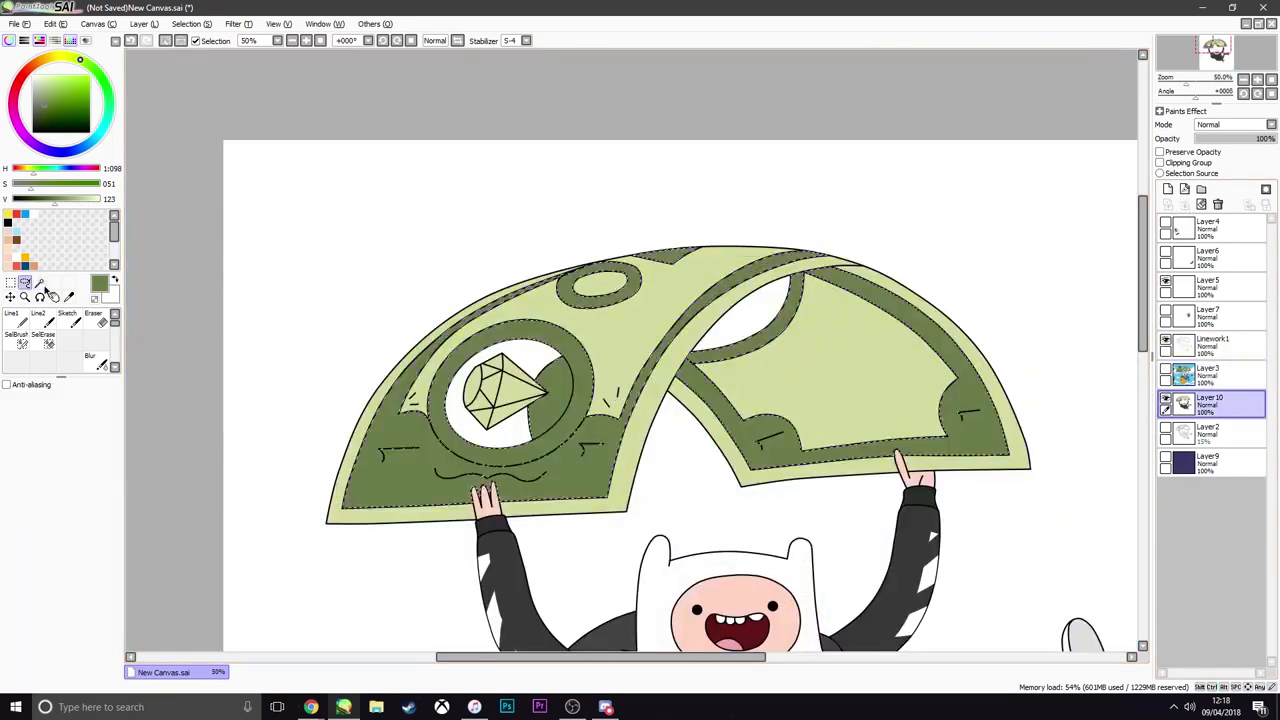
Fill the medallion background and folded oval with mid green of hue 114, saturation 61, value 176 sampled from Layer3, on Layer10, then deselect
{"action": "left_click", "coordinate": [1166, 369]}
{"action": "left_click", "coordinate": [1211, 374]}
{"action": "left_click", "coordinate": [1211, 345]}
{"action": "left_click", "coordinate": [727, 385]}
{"action": "left_click", "coordinate": [1211, 403]}
{"action": "key", "text": "ctrl+f"}
{"action": "left_click", "coordinate": [25, 283]}
{"action": "key", "text": "ctrl+d"}
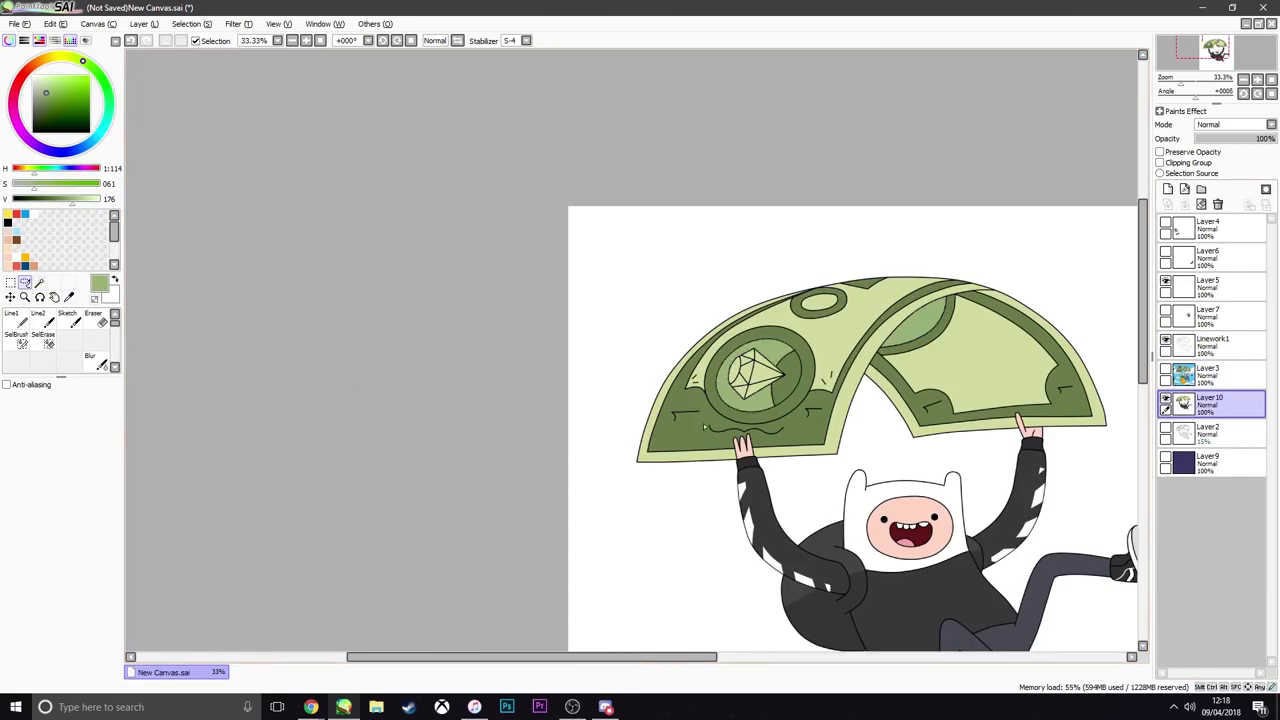
Inspect the coloured banknote parachute and the figure at different scales for leftover gaps
{"action": "left_click_drag", "start_coordinate": [953, 449], "coordinate": [812, 435]}
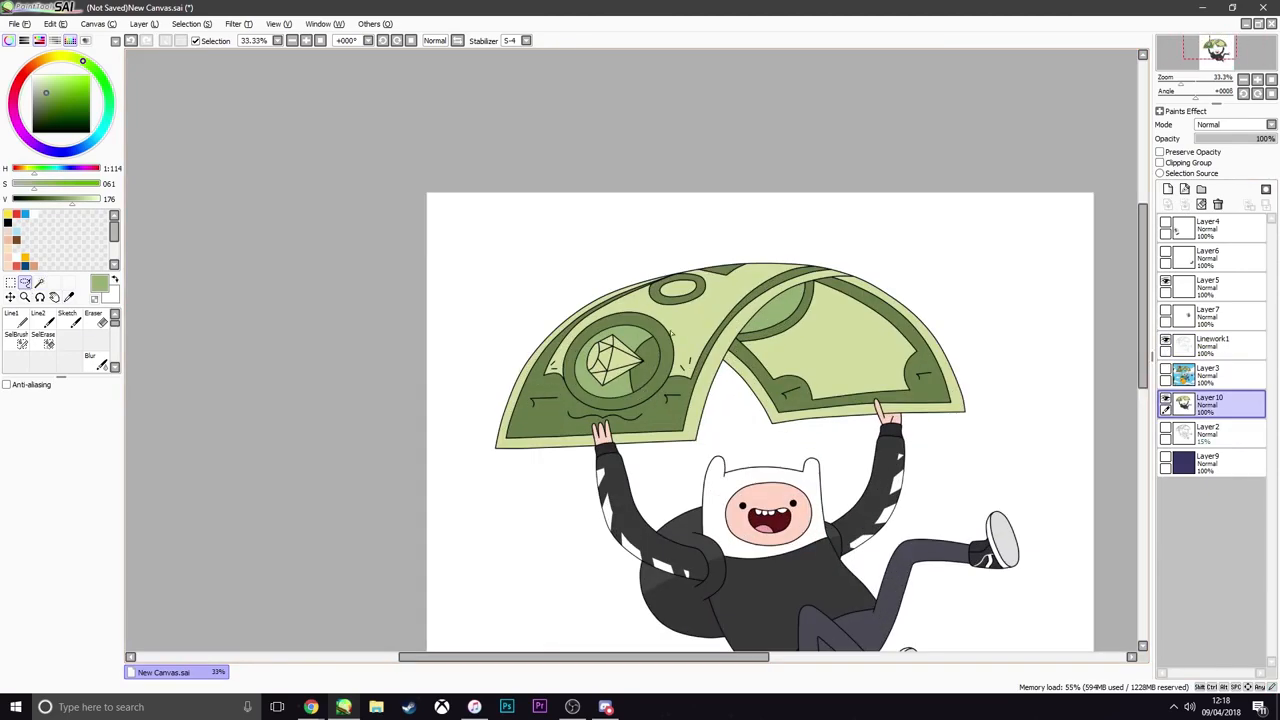
{"action": "scroll", "coordinate": [672, 333], "scroll_direction": "up", "scroll_amount": 4}
{"action": "scroll", "coordinate": [700, 306], "scroll_direction": "down", "scroll_amount": 7}
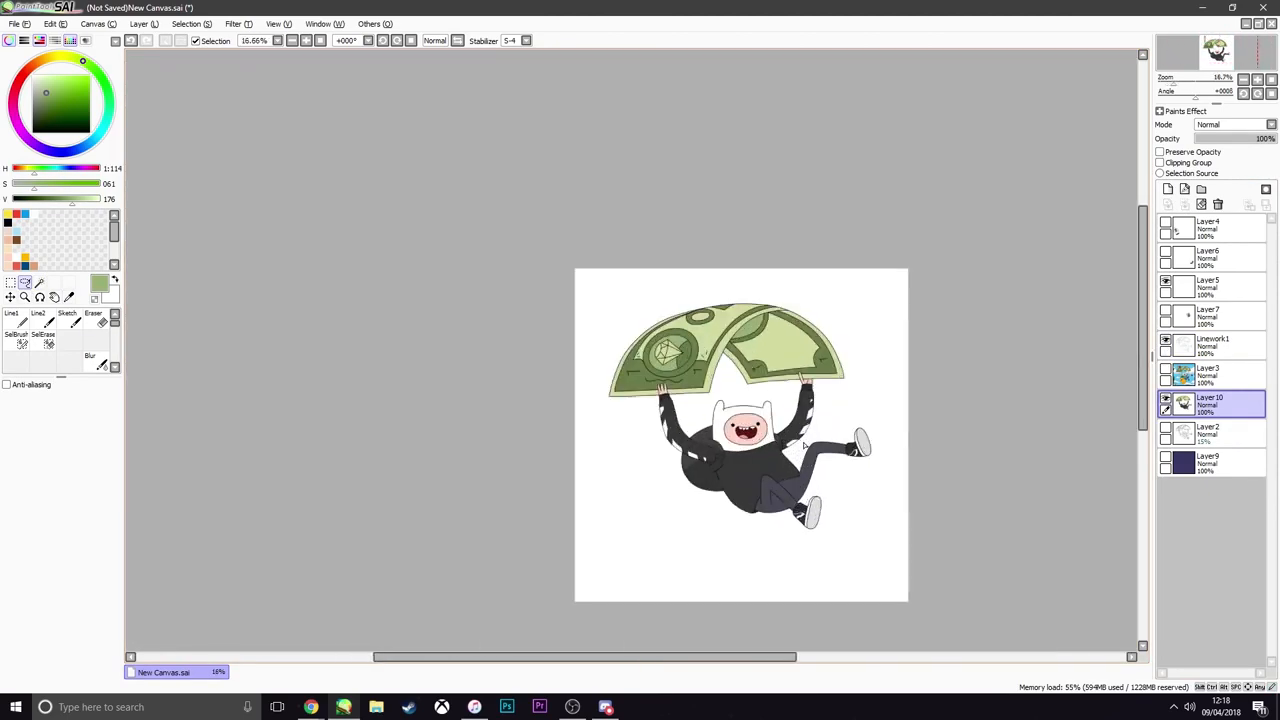
{"action": "scroll", "coordinate": [803, 445], "scroll_direction": "up", "scroll_amount": 2}
{"action": "scroll", "coordinate": [801, 441], "scroll_direction": "down", "scroll_amount": 2}
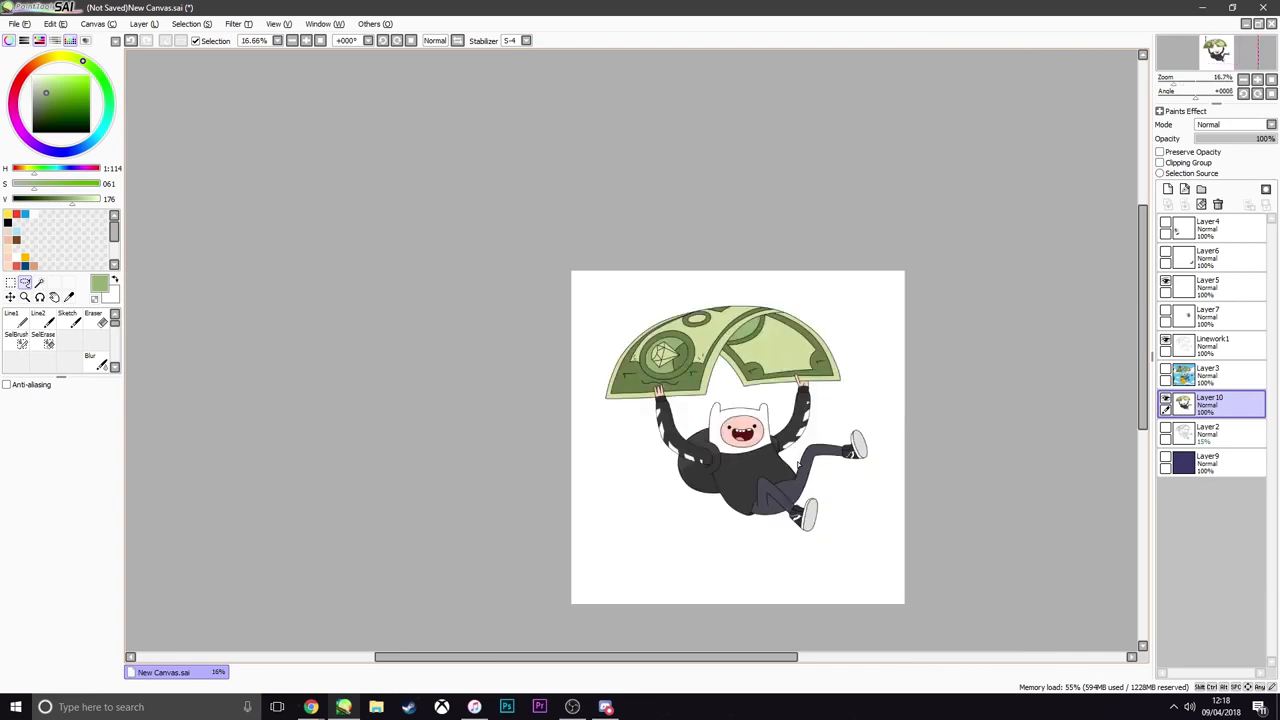
{"action": "scroll", "coordinate": [728, 485], "scroll_direction": "up", "scroll_amount": 2}
{"action": "scroll", "coordinate": [728, 485], "scroll_direction": "up", "scroll_amount": 3}
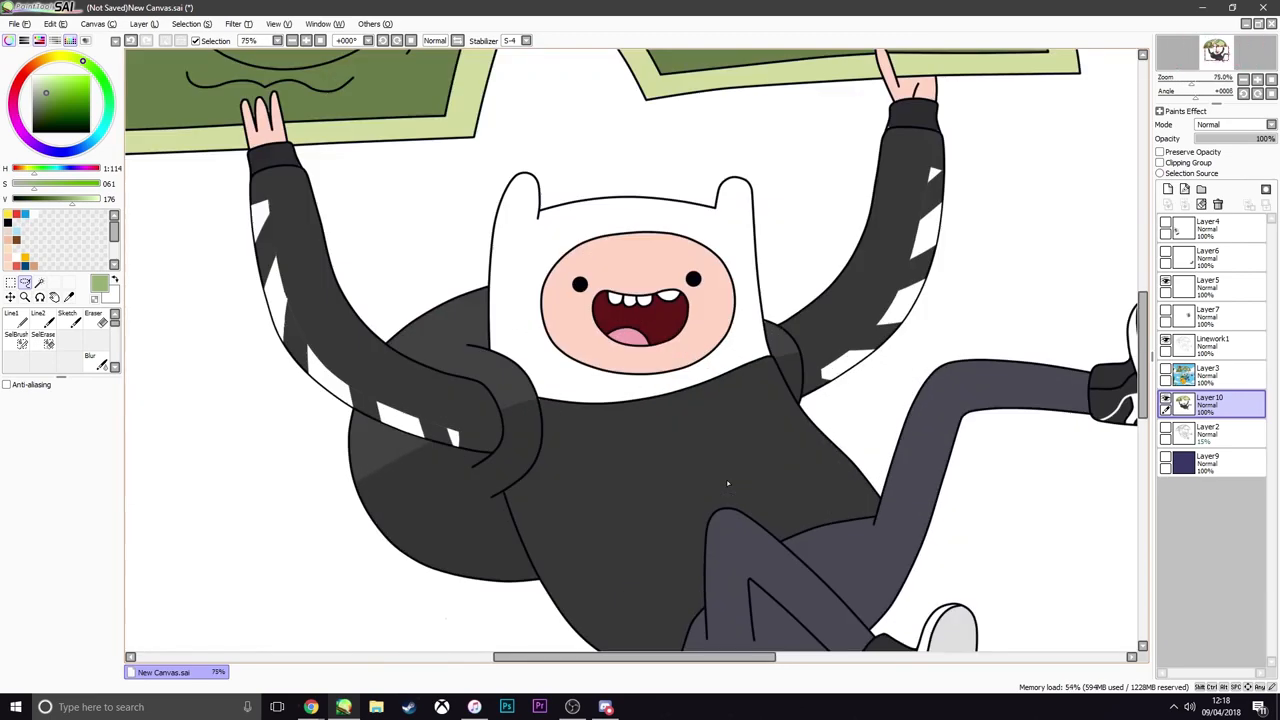
{"action": "scroll", "coordinate": [728, 485], "scroll_direction": "down", "scroll_amount": 3}
{"action": "scroll", "coordinate": [728, 485], "scroll_direction": "up", "scroll_amount": 3}
{"action": "scroll", "coordinate": [733, 412], "scroll_direction": "down", "scroll_amount": 3}
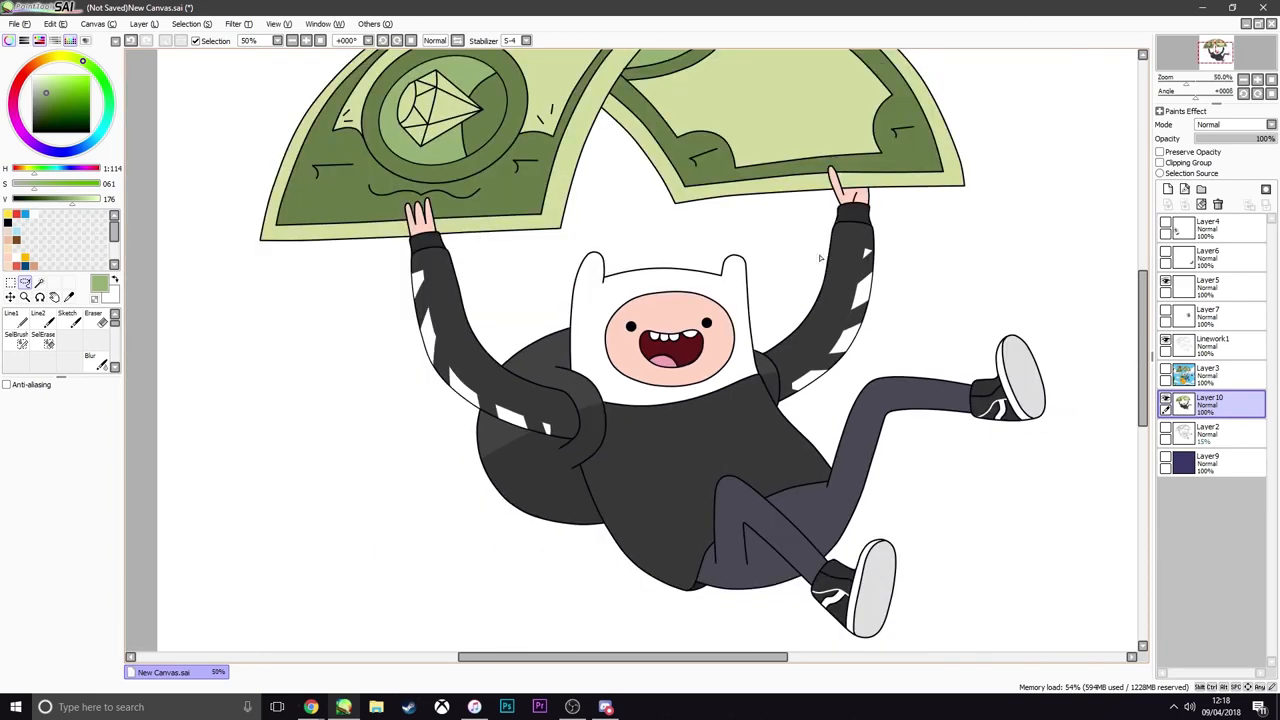
{"action": "scroll", "coordinate": [722, 339], "scroll_direction": "up", "scroll_amount": 1}
Sample the sleeve cuff's dark grey of value 46 and paint over its unfilled edge gap with the size 7 Line2 brush on Layer10
{"action": "scroll", "coordinate": [722, 339], "scroll_direction": "up", "scroll_amount": 2}
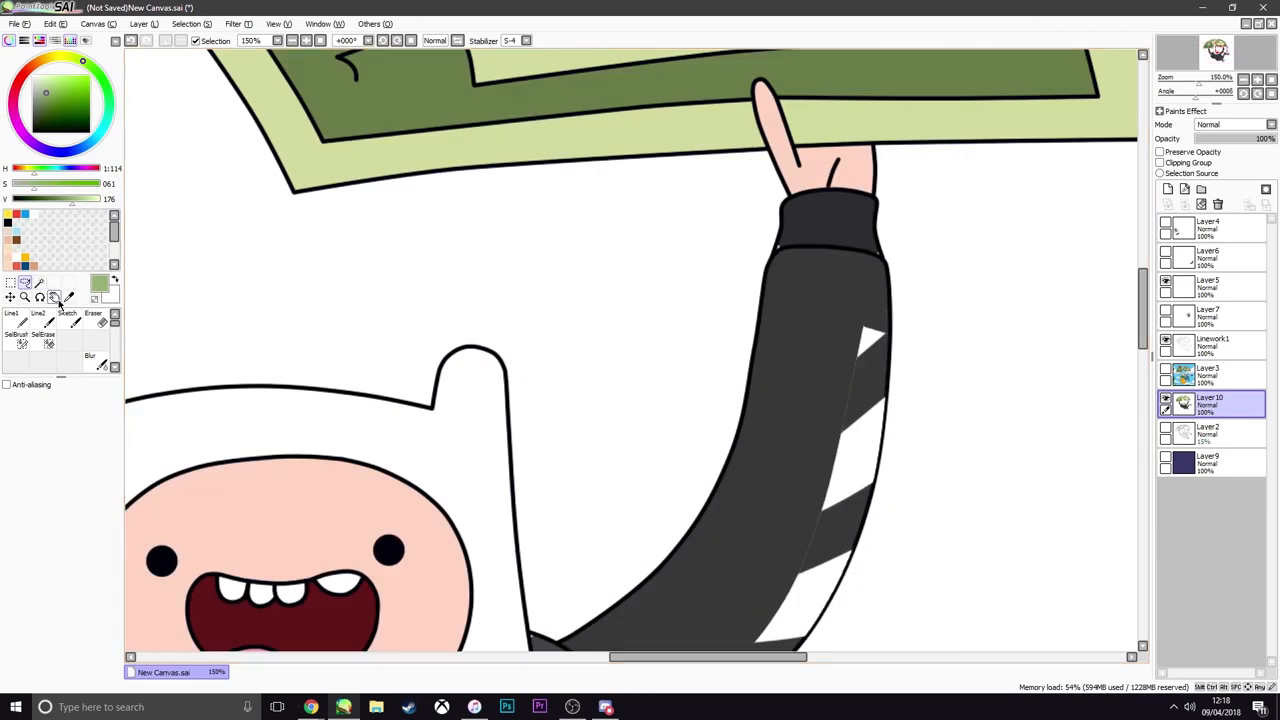
{"action": "left_click", "coordinate": [68, 299]}
{"action": "left_click", "coordinate": [822, 223]}
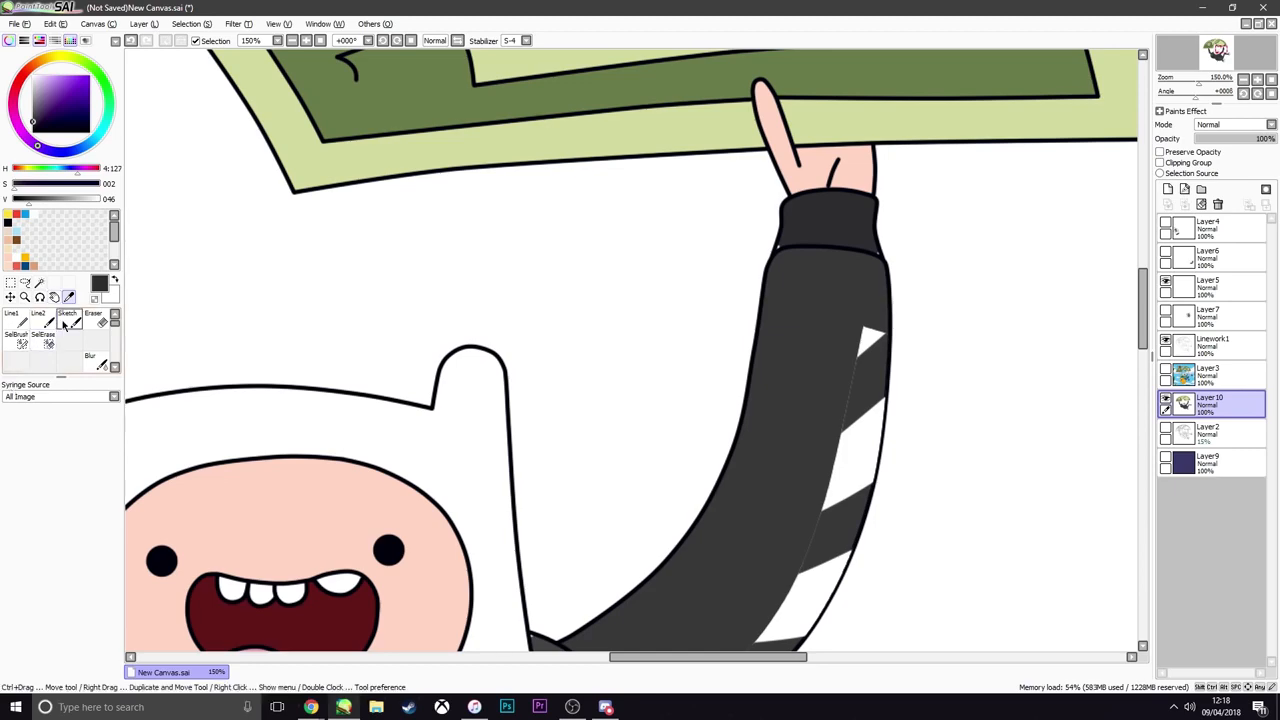
{"action": "left_click", "coordinate": [70, 320]}
{"action": "left_click", "coordinate": [40, 320]}
{"action": "scroll", "coordinate": [968, 275], "scroll_direction": "up", "scroll_amount": 4}
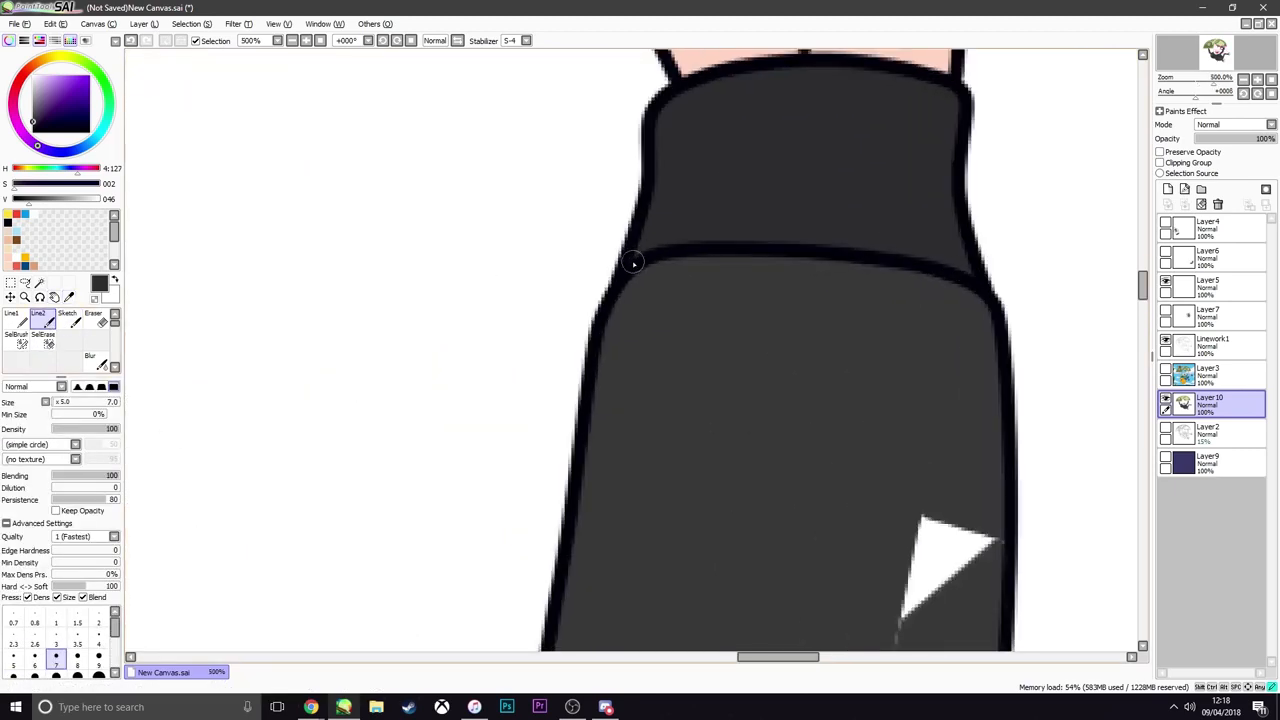
{"action": "scroll", "coordinate": [631, 263], "scroll_direction": "down", "scroll_amount": 4}
Sample the greys of the backpack straps and touch up the small unfilled gaps along the strap edges on Layer10
{"action": "scroll", "coordinate": [619, 327], "scroll_direction": "down", "scroll_amount": 3}
{"action": "scroll", "coordinate": [563, 490], "scroll_direction": "up", "scroll_amount": 4}
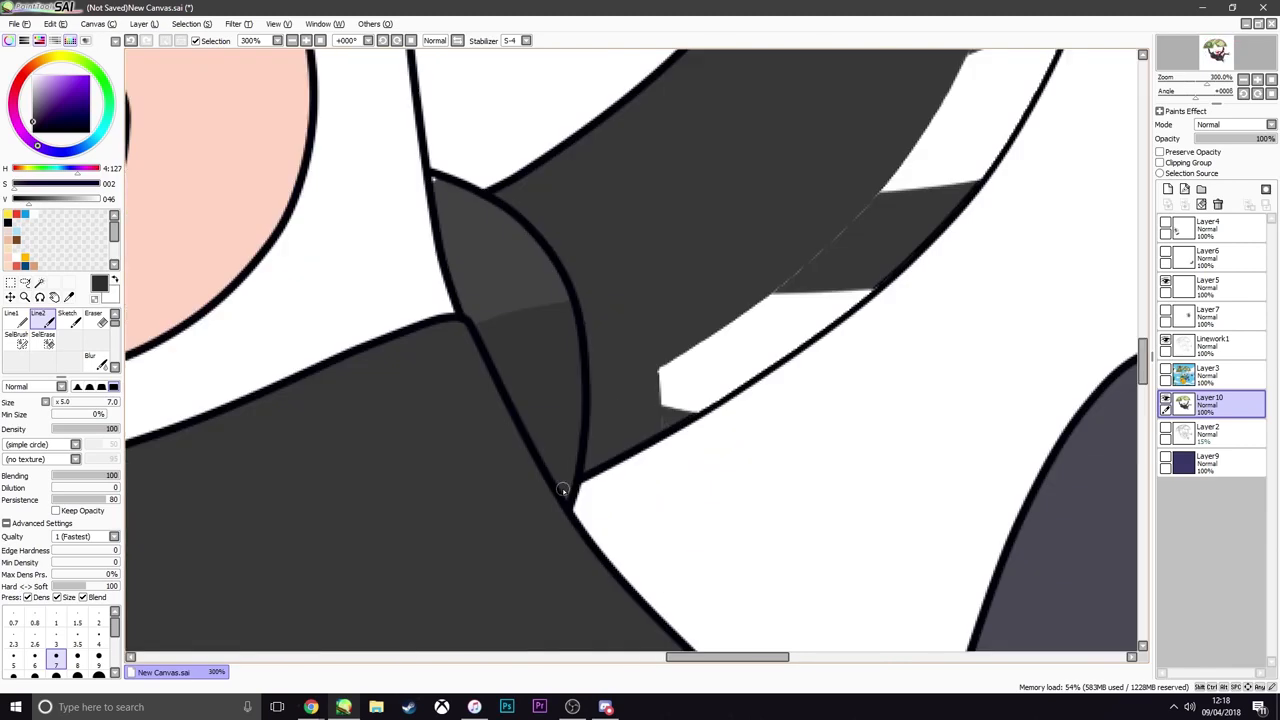
{"action": "left_click", "coordinate": [502, 251], "text": "alt"}
{"action": "scroll", "coordinate": [441, 197], "scroll_direction": "down", "scroll_amount": 5}
{"action": "scroll", "coordinate": [248, 291], "scroll_direction": "up", "scroll_amount": 2}
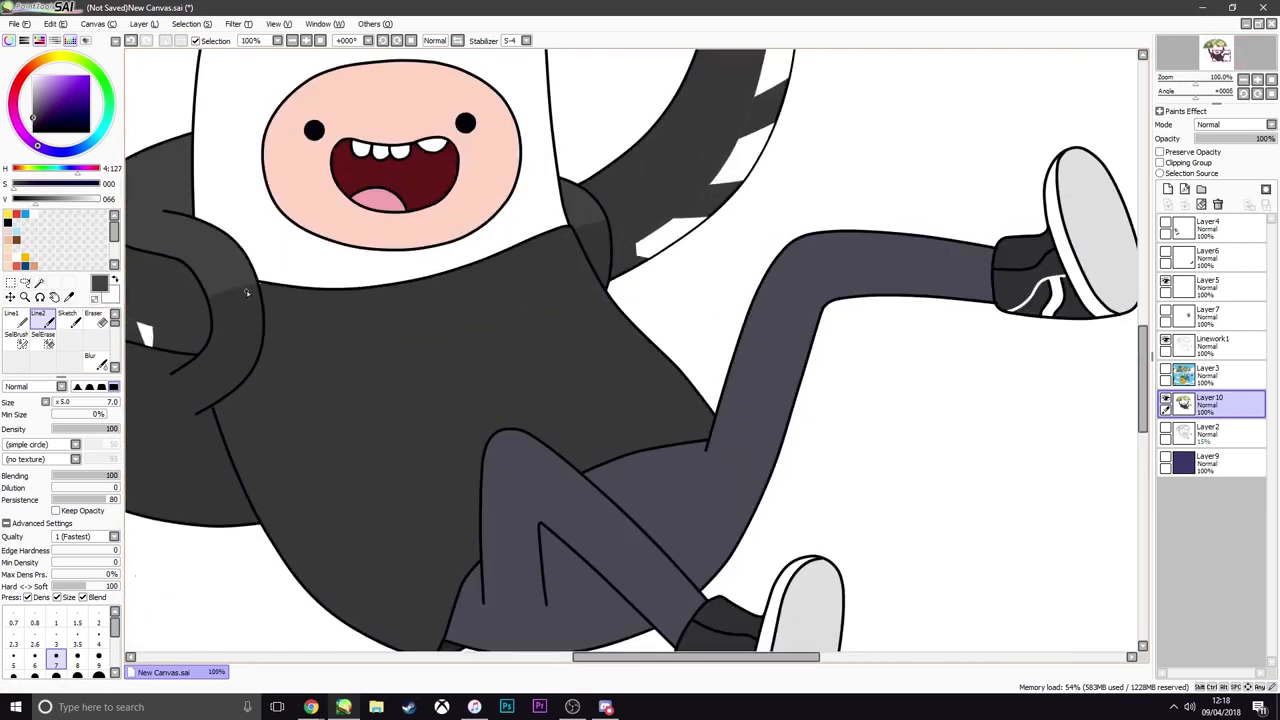
{"action": "left_click", "coordinate": [246, 290], "text": "alt"}
{"action": "scroll", "coordinate": [250, 292], "scroll_direction": "up", "scroll_amount": 4}
{"action": "scroll", "coordinate": [246, 295], "scroll_direction": "down", "scroll_amount": 5}
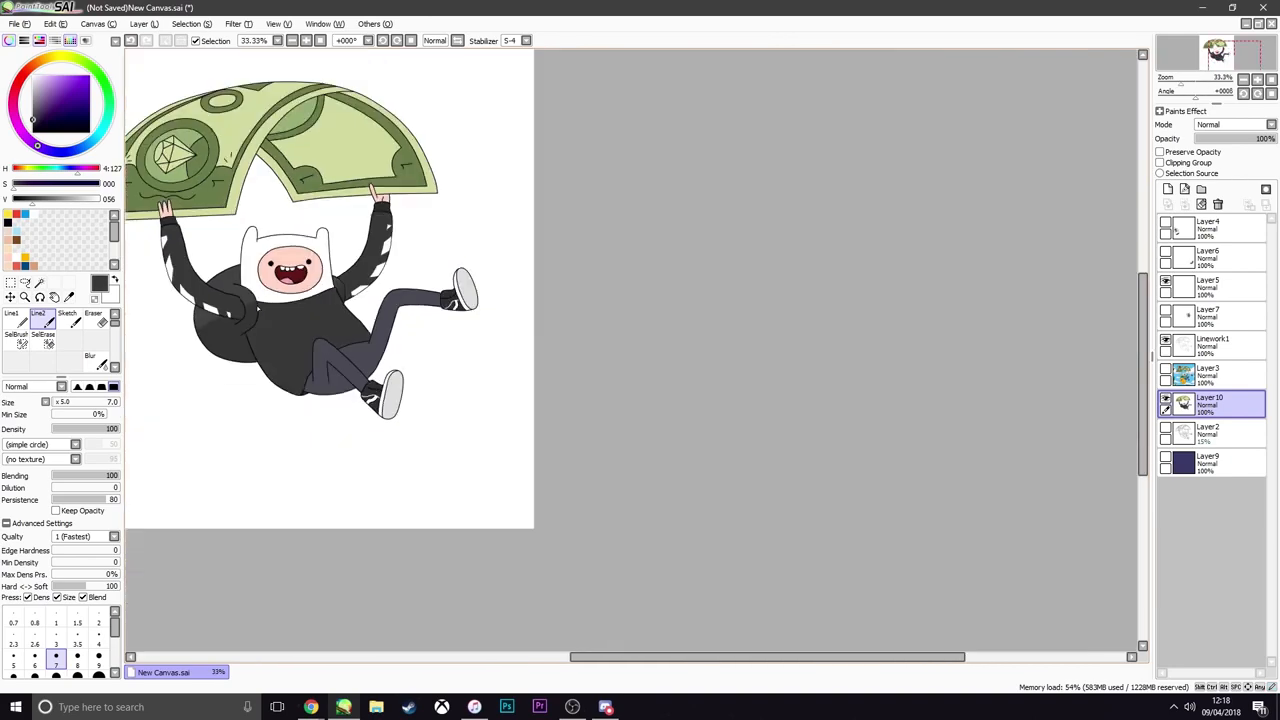
Sample the dark grey of value 46 and touch up the small gaps around the other sleeve's cuff on Layer10
{"action": "scroll", "coordinate": [227, 320], "scroll_direction": "up", "scroll_amount": 3}
{"action": "scroll", "coordinate": [229, 322], "scroll_direction": "down", "scroll_amount": 3}
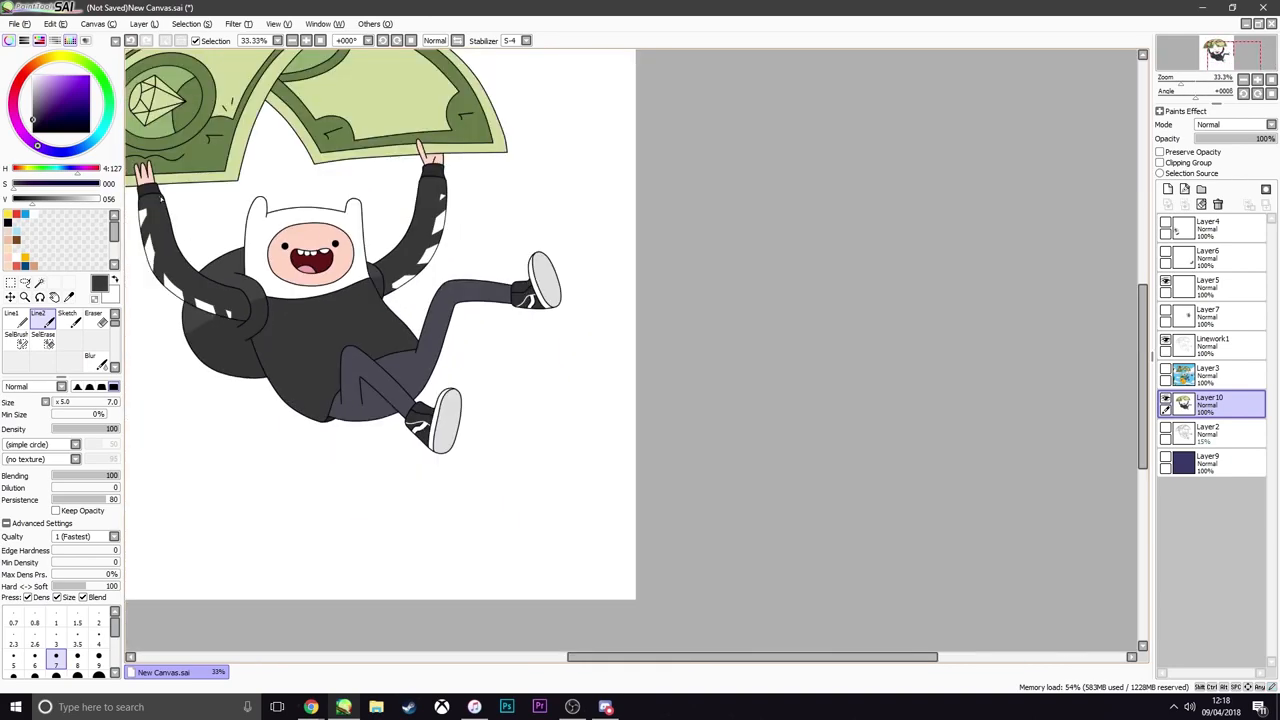
{"action": "scroll", "coordinate": [160, 197], "scroll_direction": "up", "scroll_amount": 5}
{"action": "scroll", "coordinate": [205, 195], "scroll_direction": "down", "scroll_amount": 4}
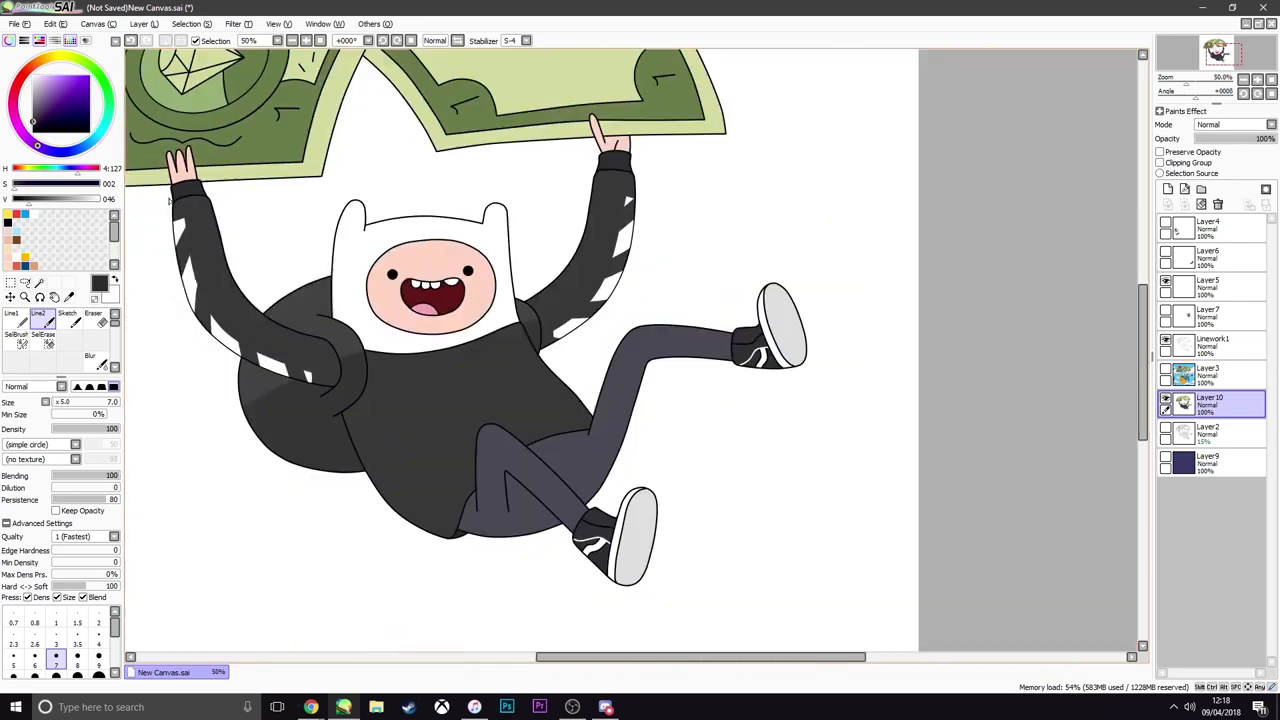
{"action": "scroll", "coordinate": [205, 205], "scroll_direction": "up", "scroll_amount": 3}
{"action": "scroll", "coordinate": [208, 212], "scroll_direction": "down", "scroll_amount": 4}
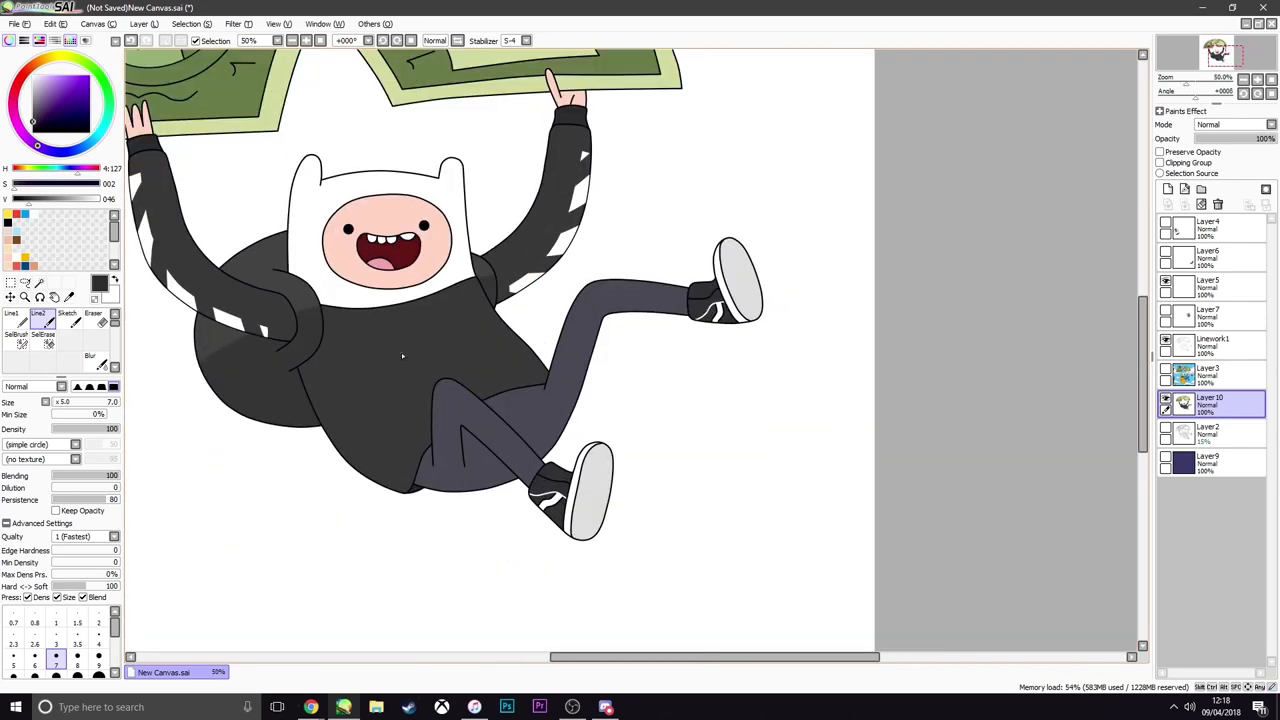
Show the sweatshirt reference photo on Layer4 and examine its print beside the figure
{"action": "scroll", "coordinate": [399, 349], "scroll_direction": "down", "scroll_amount": 2}
{"action": "scroll", "coordinate": [350, 334], "scroll_direction": "up", "scroll_amount": 2}
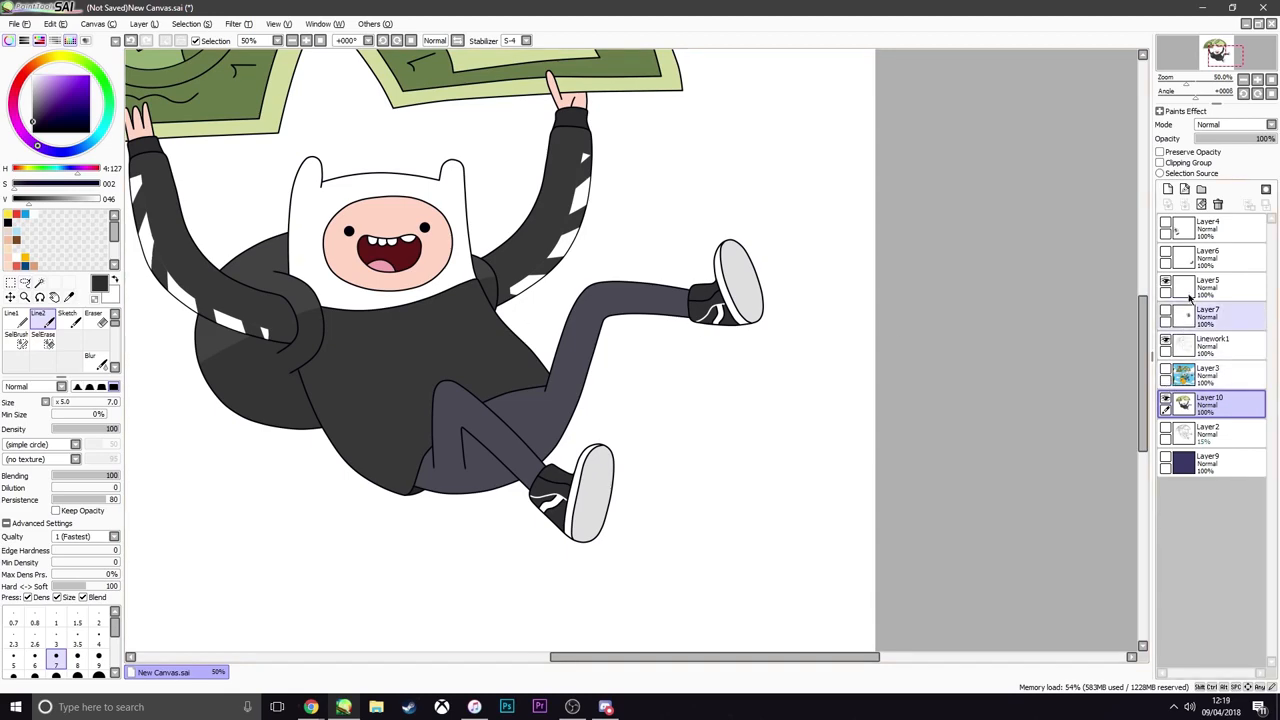
{"action": "left_click", "coordinate": [1165, 226]}
{"action": "scroll", "coordinate": [447, 318], "scroll_direction": "down", "scroll_amount": 3}
{"action": "scroll", "coordinate": [447, 318], "scroll_direction": "up", "scroll_amount": 4}
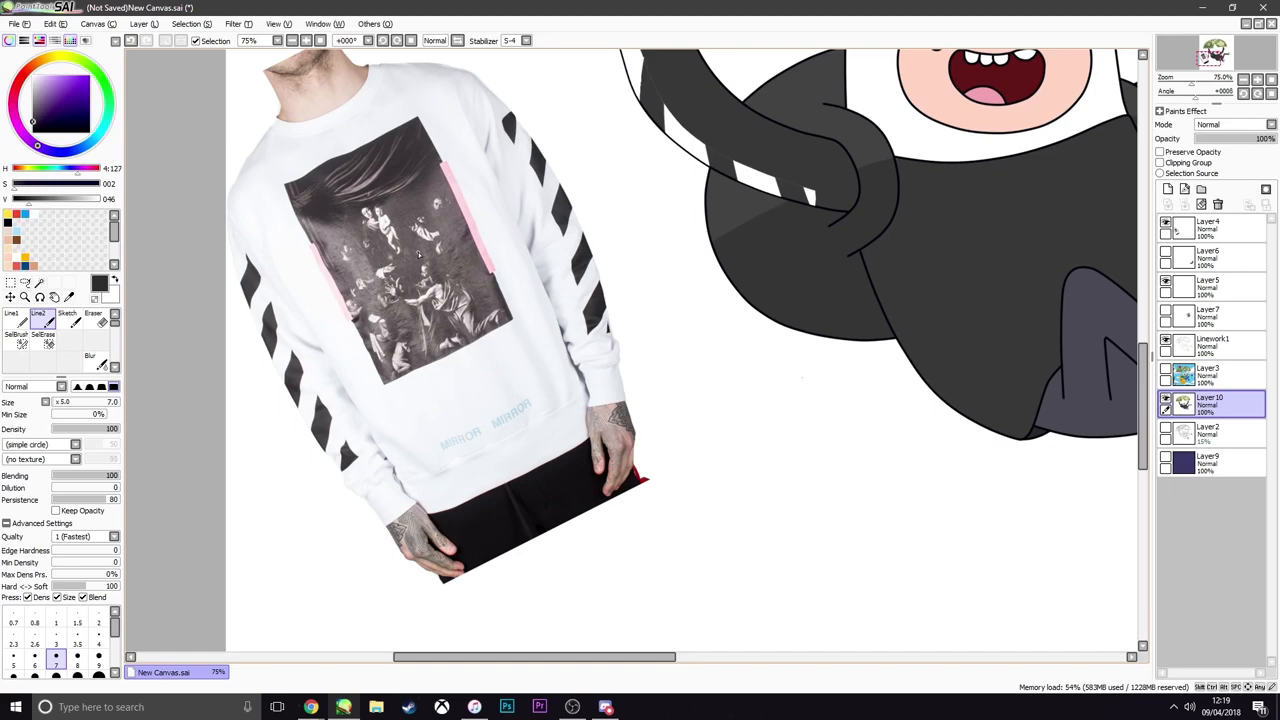
{"action": "scroll", "coordinate": [512, 250], "scroll_direction": "down", "scroll_amount": 1}
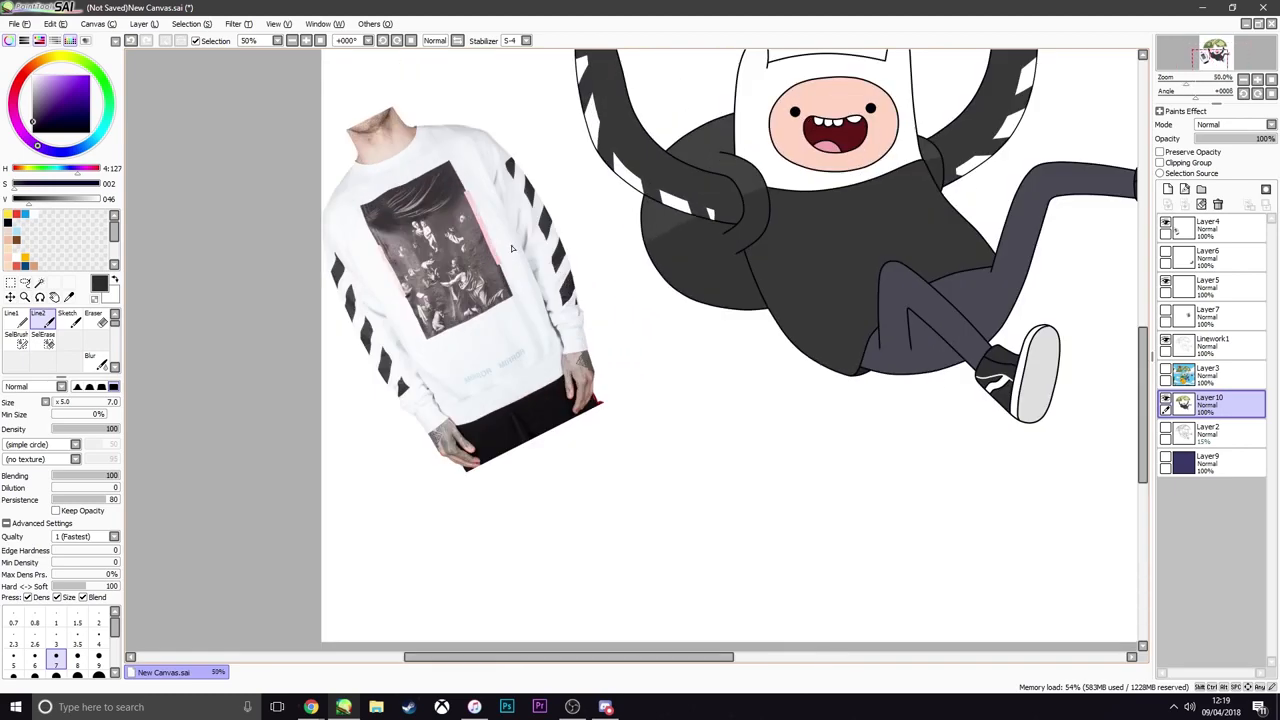
{"action": "scroll", "coordinate": [465, 218], "scroll_direction": "up", "scroll_amount": 2}
{"action": "scroll", "coordinate": [455, 217], "scroll_direction": "down", "scroll_amount": 3}
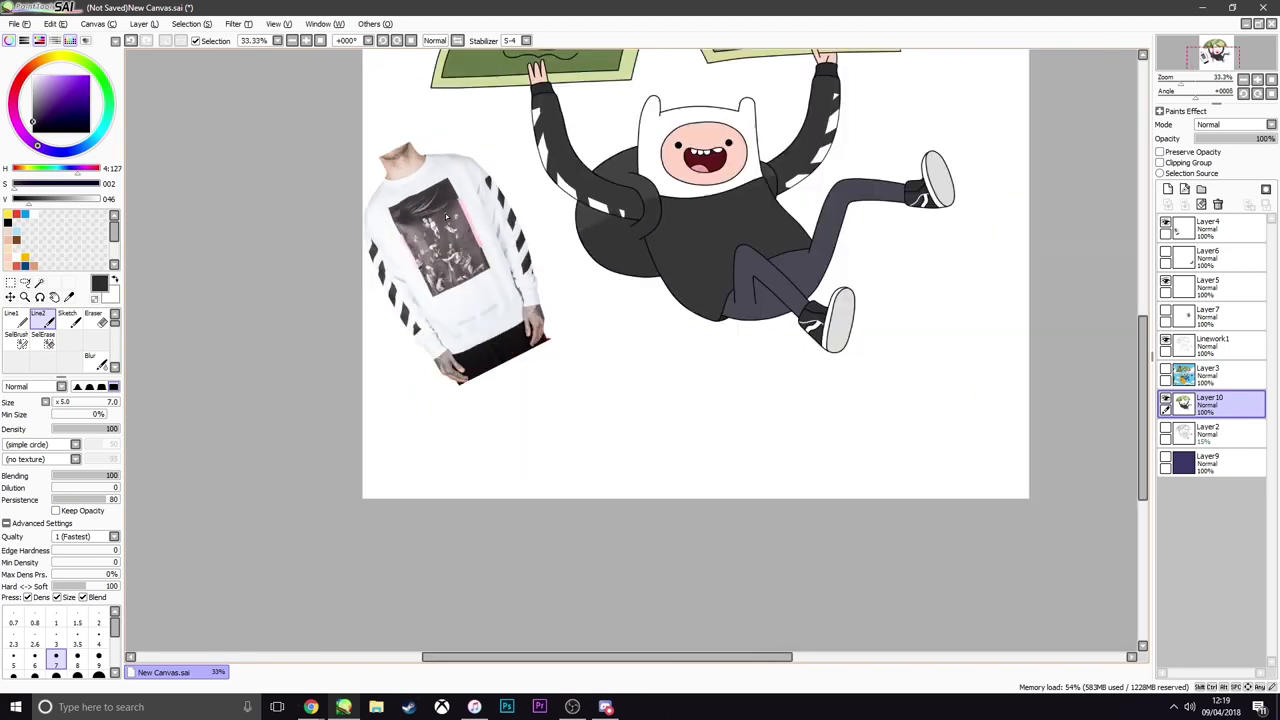
{"action": "scroll", "coordinate": [446, 216], "scroll_direction": "up", "scroll_amount": 3}
{"action": "scroll", "coordinate": [446, 216], "scroll_direction": "down", "scroll_amount": 3}
{"action": "scroll", "coordinate": [446, 216], "scroll_direction": "up", "scroll_amount": 3}
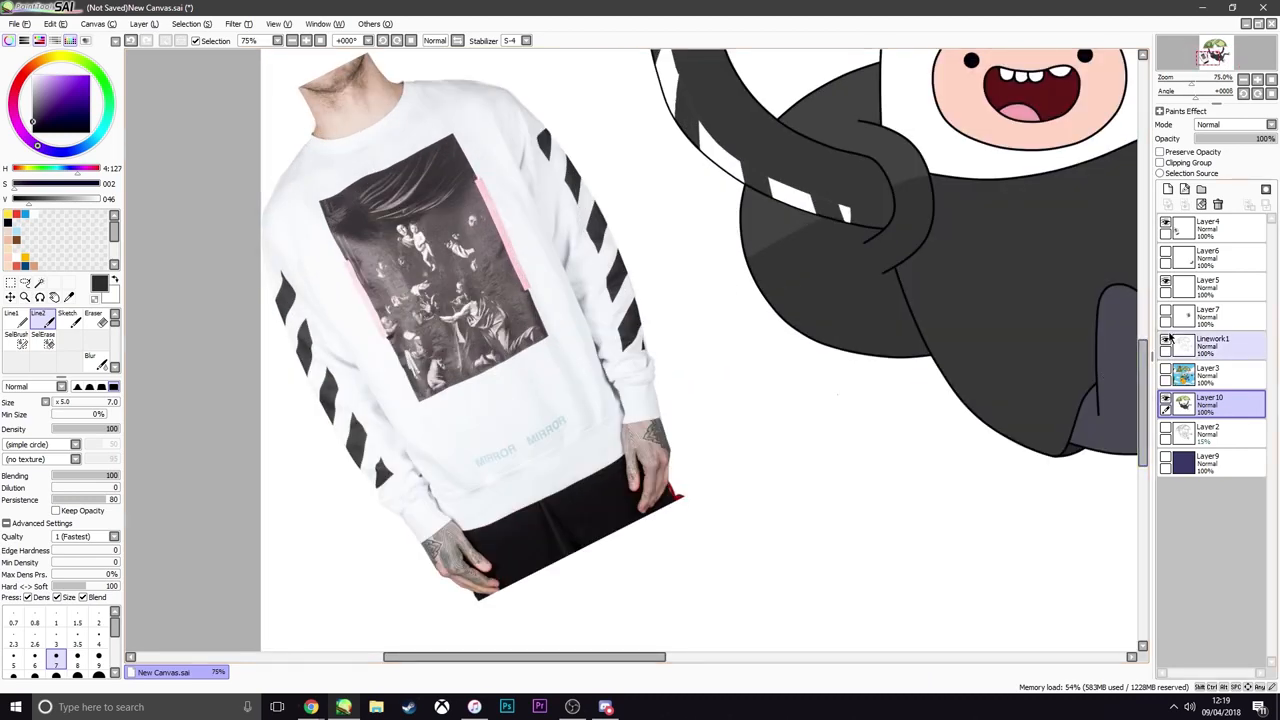
Rotate the sweatshirt photo on Layer4 partway toward upright and shift it down the canvas with a transform
{"action": "left_click", "coordinate": [1220, 233]}
{"action": "scroll", "coordinate": [634, 378], "scroll_direction": "down", "scroll_amount": 3}
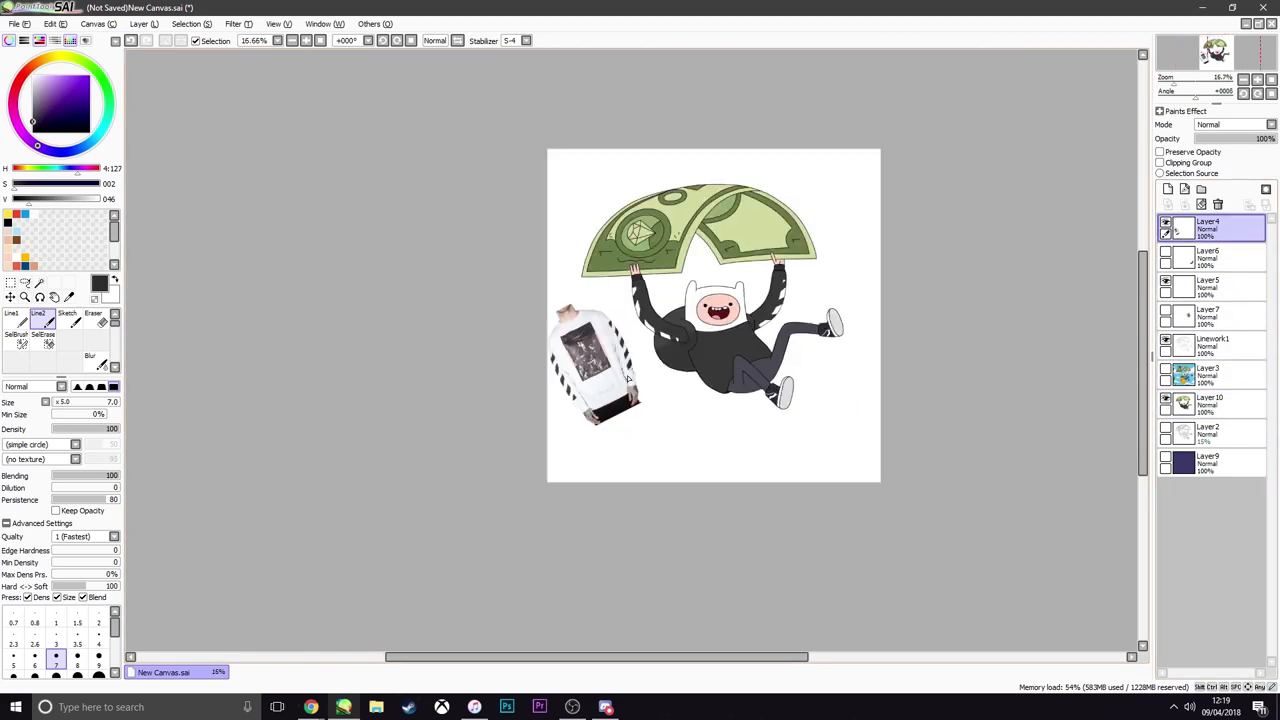
{"action": "key", "text": "ctrl+t"}
{"action": "left_click_drag", "start_coordinate": [647, 406], "coordinate": [698, 481]}
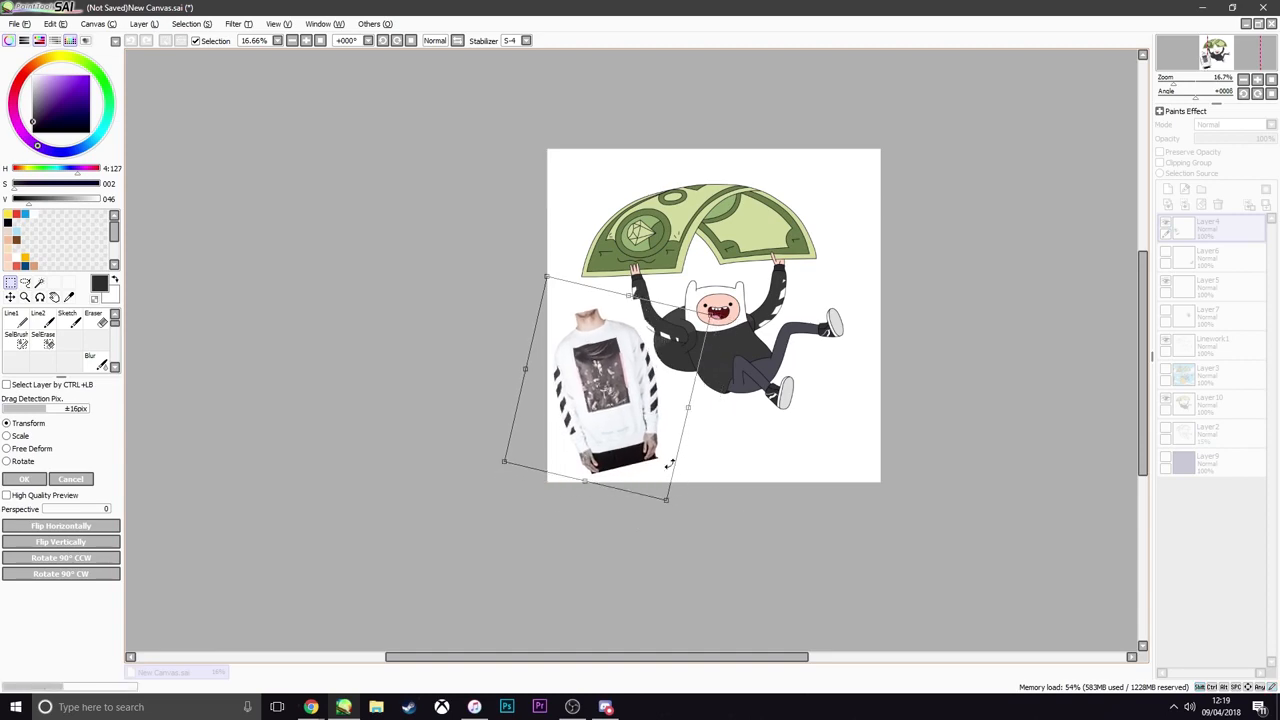
{"action": "key", "text": "Return"}
{"action": "scroll", "coordinate": [625, 430], "scroll_direction": "up", "scroll_amount": 3}
{"action": "scroll", "coordinate": [621, 431], "scroll_direction": "down", "scroll_amount": 2}
{"action": "scroll", "coordinate": [603, 404], "scroll_direction": "up", "scroll_amount": 2}
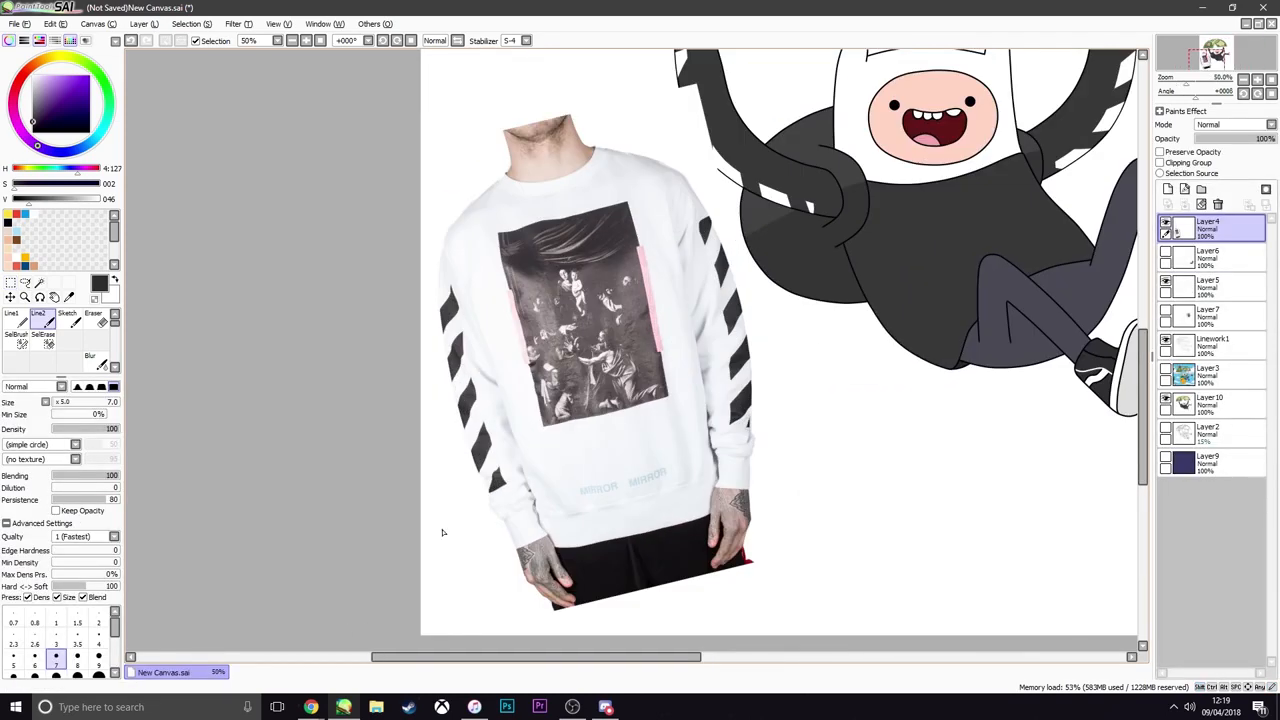
Open the Snipping Tool and try to capture the print on the tilted sweatshirt
{"action": "key", "text": "super"}
{"action": "type", "text": "snip"}
{"action": "left_click", "coordinate": [156, 348]}
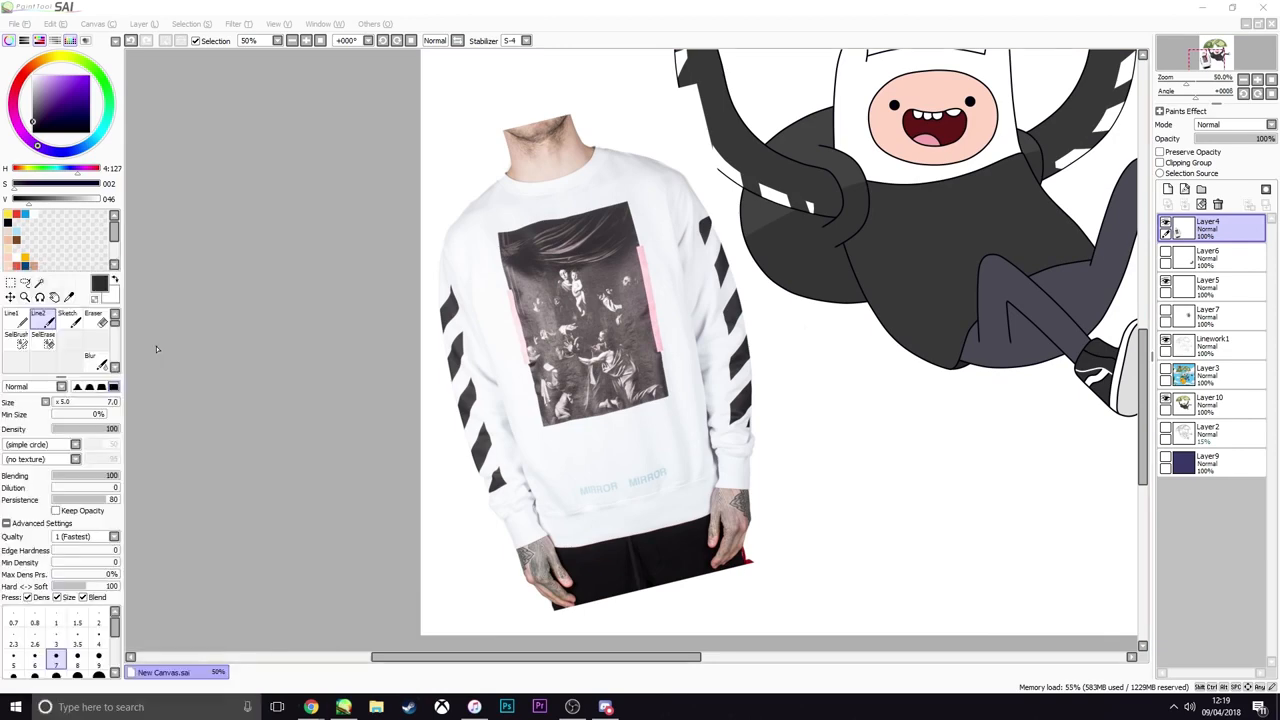
{"action": "left_click", "coordinate": [940, 50]}
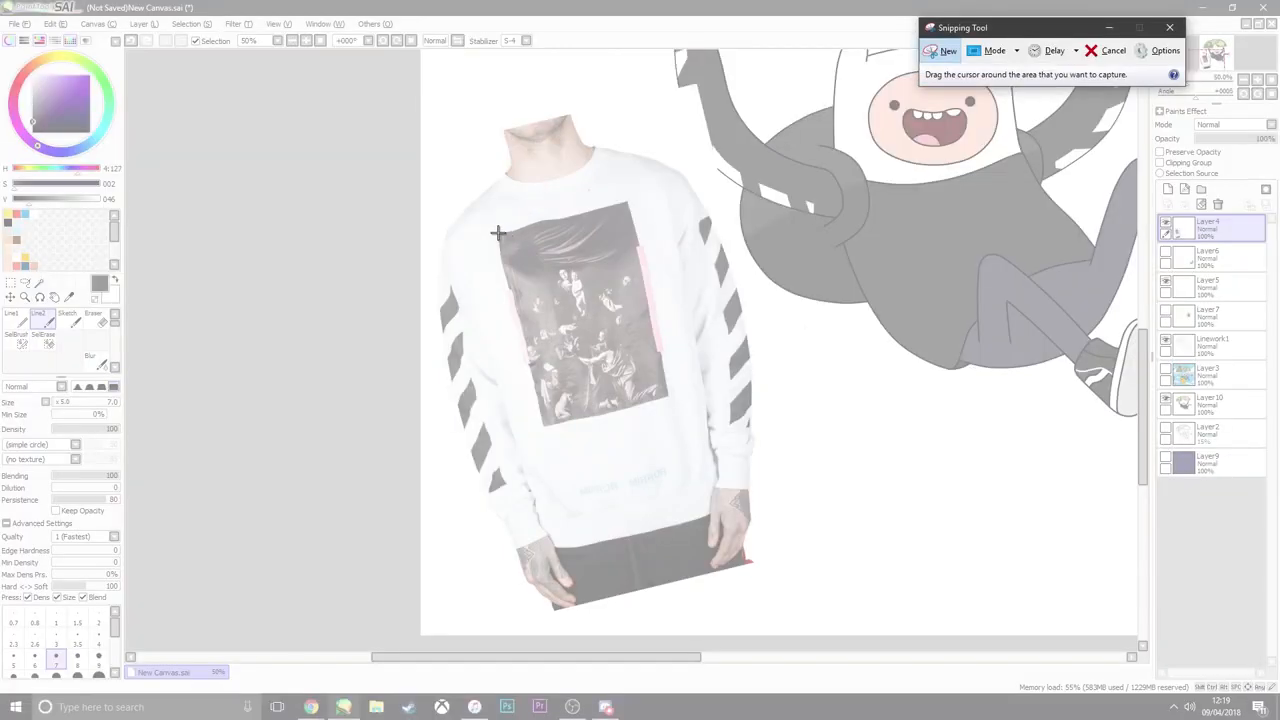
{"action": "left_click_drag", "start_coordinate": [497, 232], "coordinate": [576, 290]}
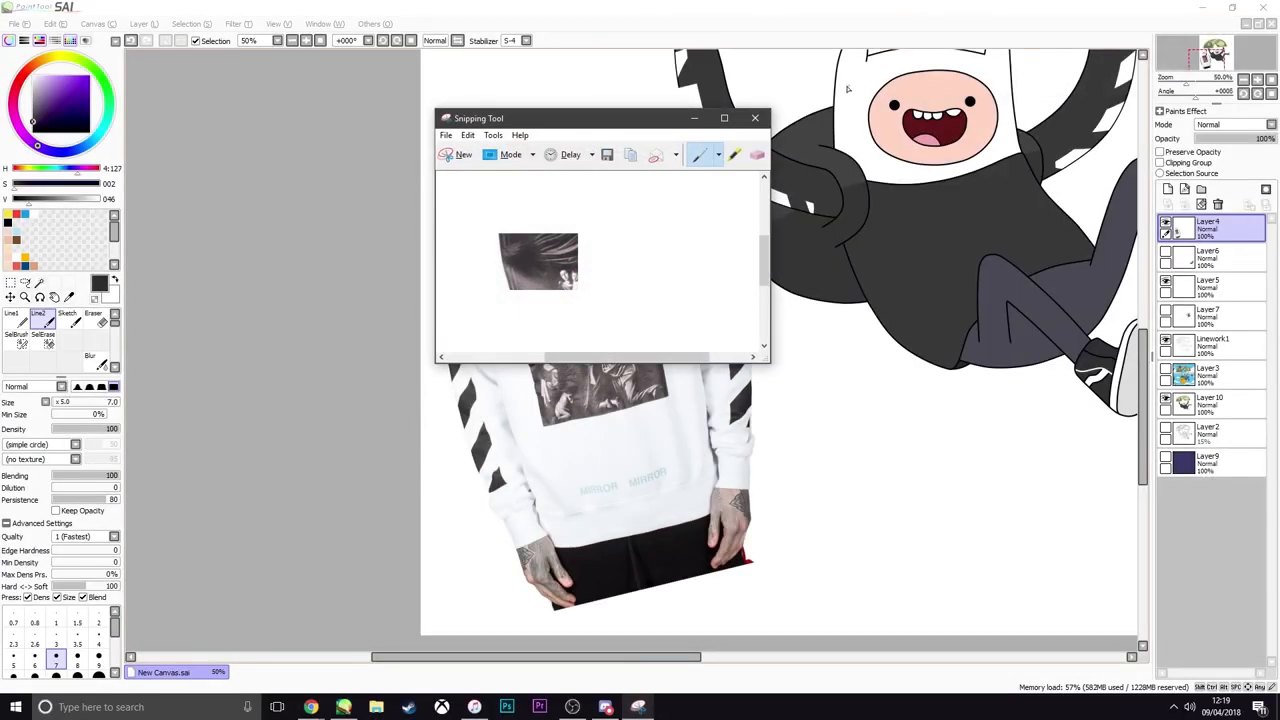
Return to the canvas and rotate the sweatshirt photo on Layer4 until its print stands upright
{"action": "left_click", "coordinate": [580, 6]}
{"action": "key", "text": "ctrl+t"}
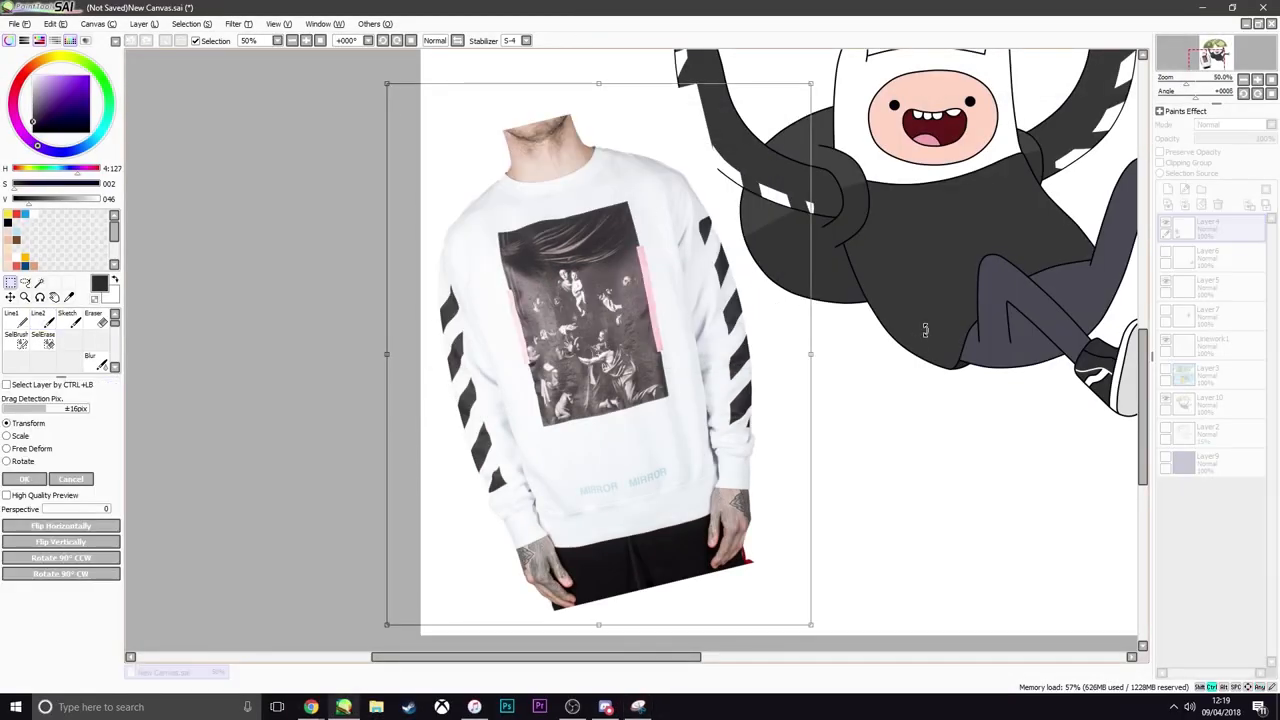
{"action": "left_click_drag", "start_coordinate": [925, 330], "coordinate": [918, 405]}
{"action": "key", "text": "Return"}
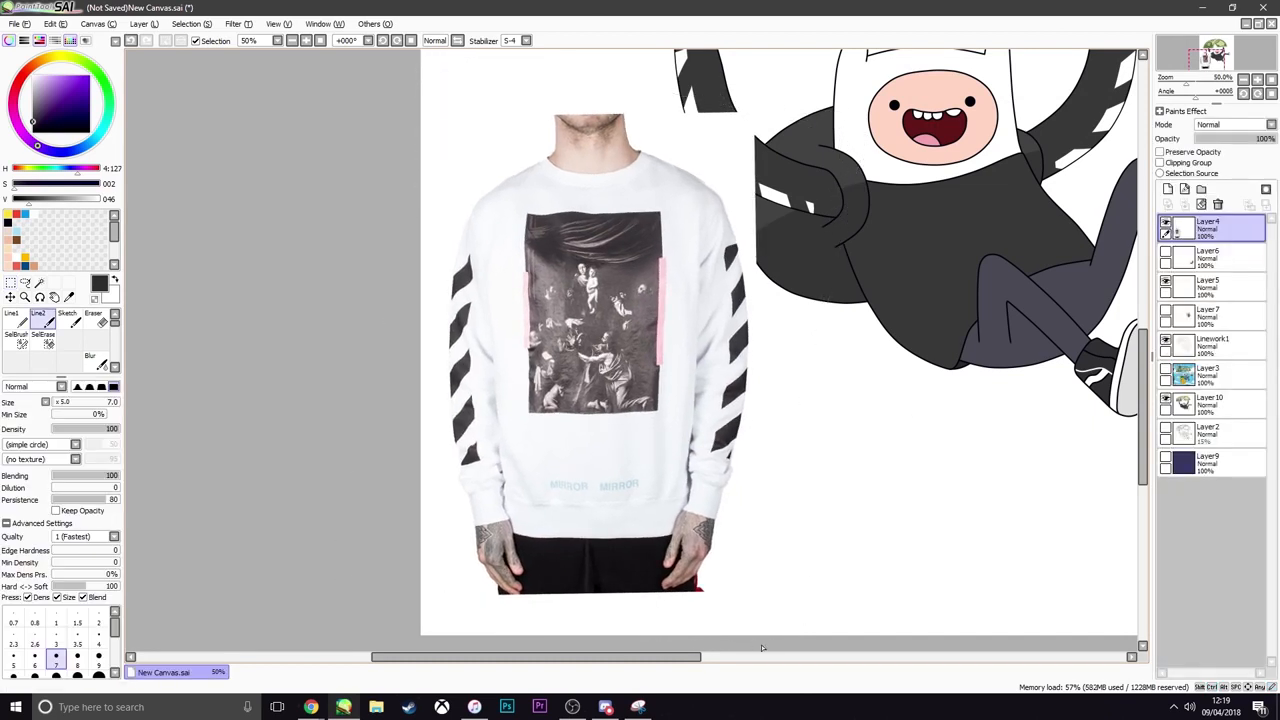
Capture the sweatshirt's whole rectangular painting print with the Snipping Tool, copy the snip and return to the canvas
{"action": "left_click", "coordinate": [638, 707]}
{"action": "left_click", "coordinate": [465, 154]}
{"action": "left_click_drag", "start_coordinate": [525, 213], "coordinate": [659, 410]}
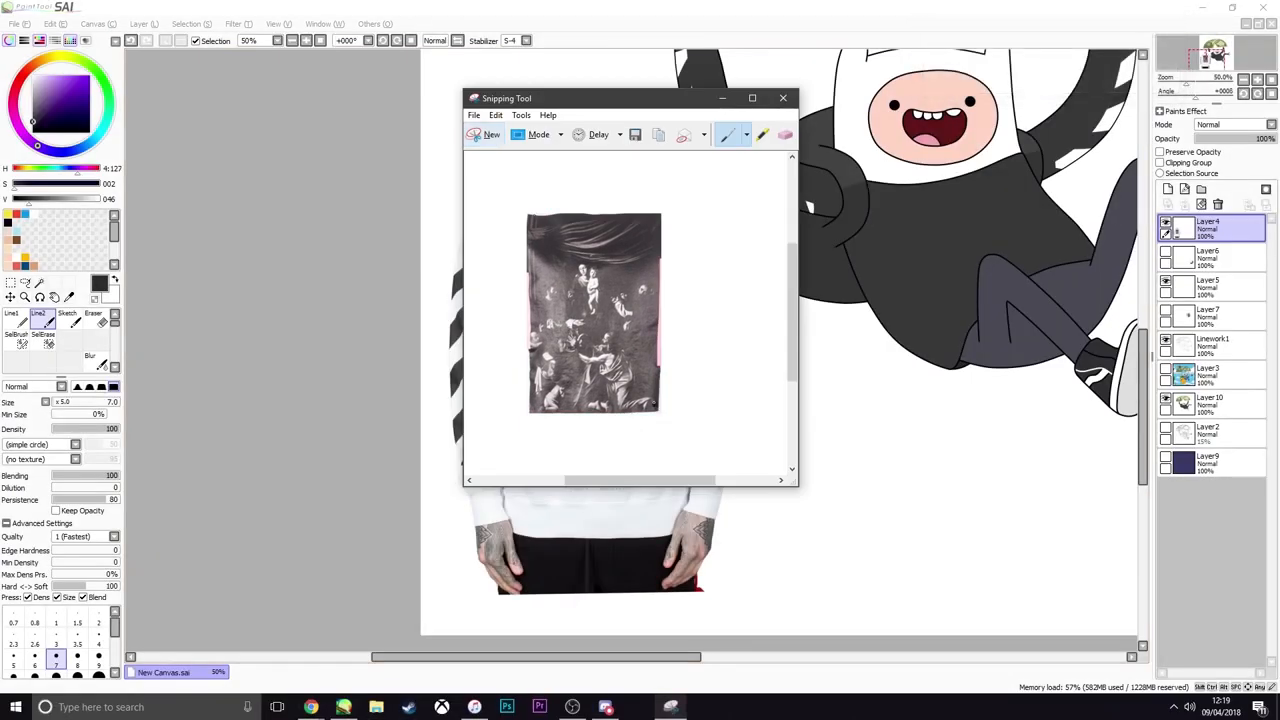
{"action": "left_click", "coordinate": [658, 138]}
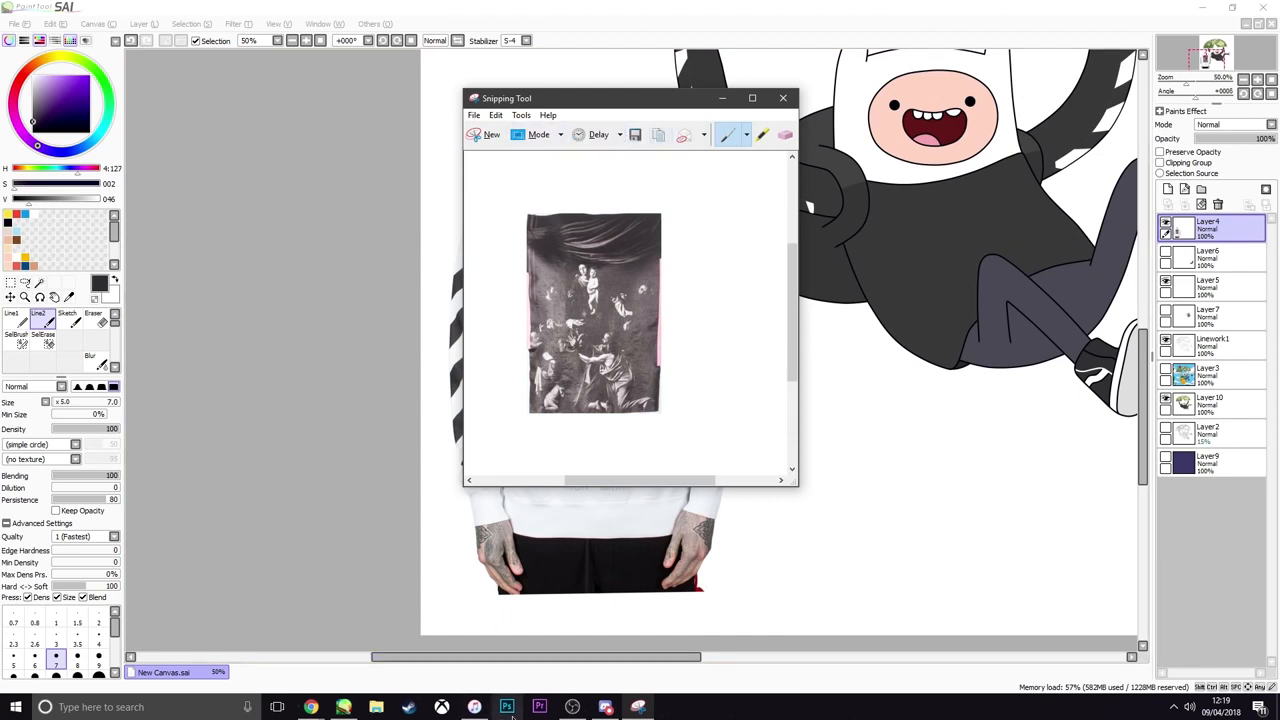
{"action": "left_click", "coordinate": [670, 5]}
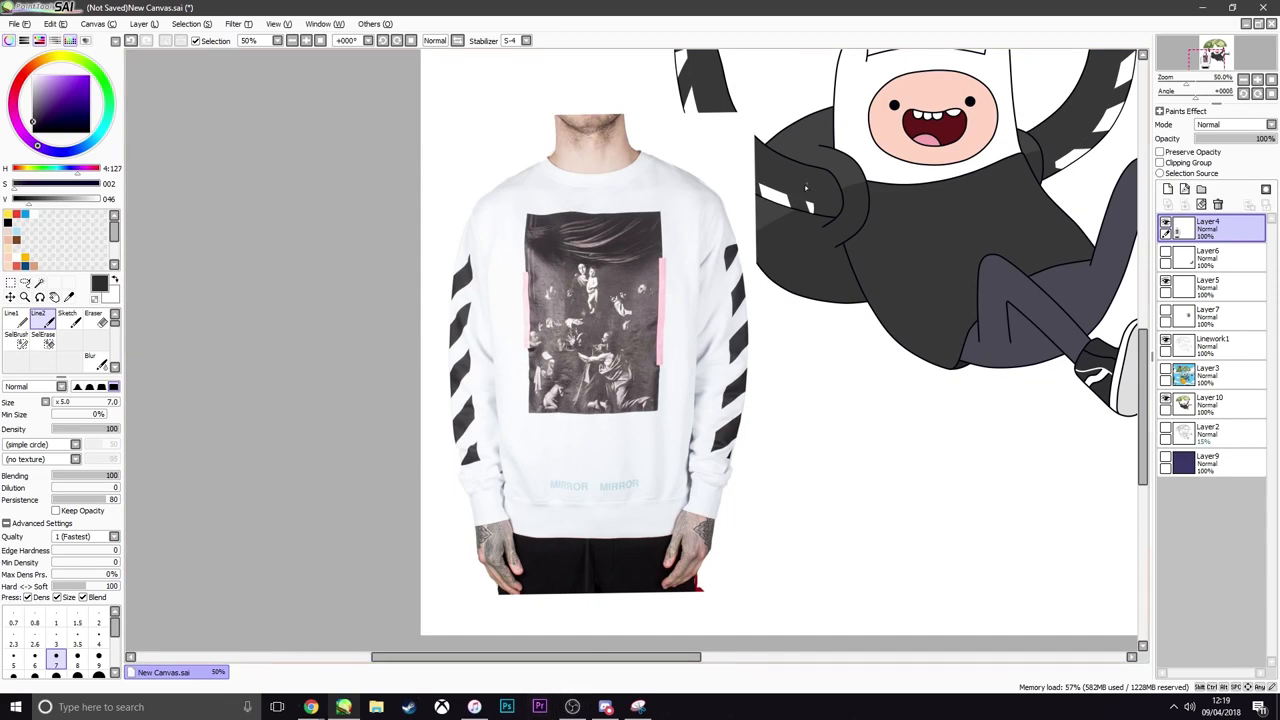
Hide the sweatshirt reference on Layer4 so only the coloured artwork is shown
{"action": "scroll", "coordinate": [728, 361], "scroll_direction": "down", "scroll_amount": 3}
{"action": "scroll", "coordinate": [779, 383], "scroll_direction": "up", "scroll_amount": 3}
{"action": "scroll", "coordinate": [769, 345], "scroll_direction": "down", "scroll_amount": 1}
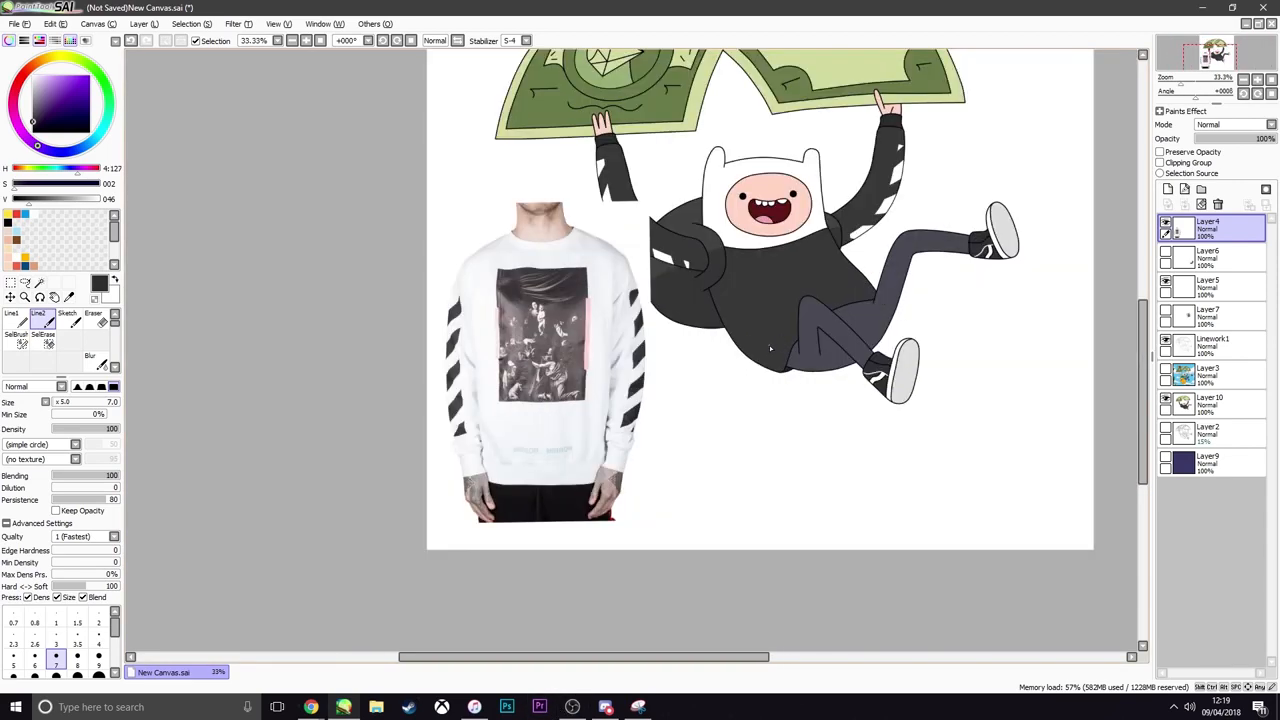
{"action": "left_click", "coordinate": [1165, 228]}
{"action": "scroll", "coordinate": [807, 273], "scroll_direction": "down", "scroll_amount": 3}
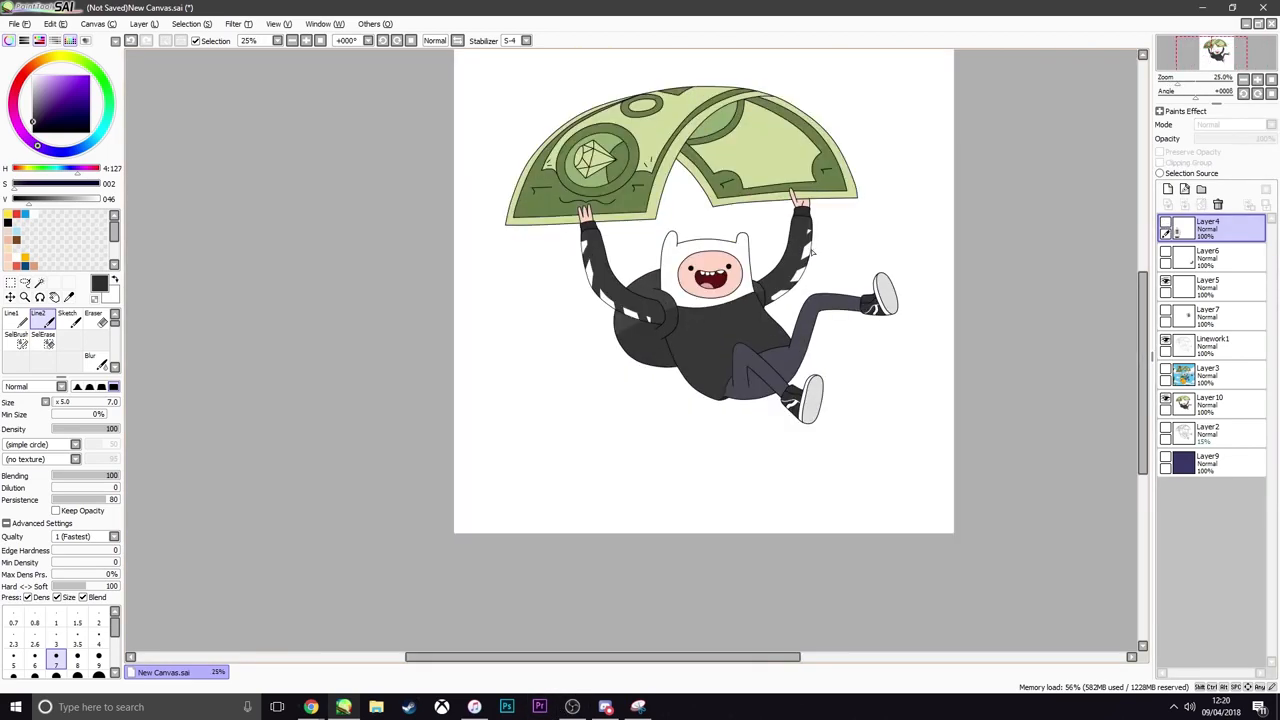
{"action": "scroll", "coordinate": [807, 273], "scroll_direction": "up", "scroll_amount": 2}
{"action": "scroll", "coordinate": [810, 240], "scroll_direction": "down", "scroll_amount": 1}
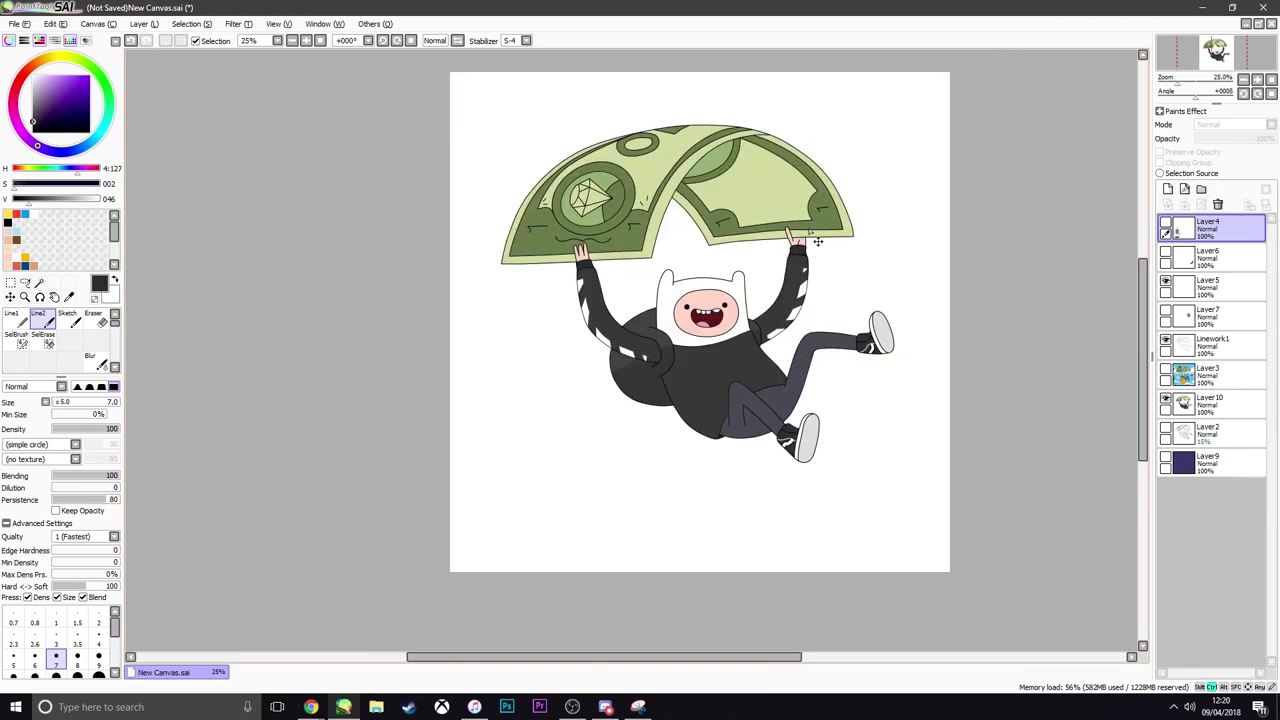
Save the artwork to the Desktop as a 24bpp RGB PNG named "testy finny"
{"action": "key", "text": "ctrl+s"}
{"action": "left_click", "coordinate": [540, 499]}
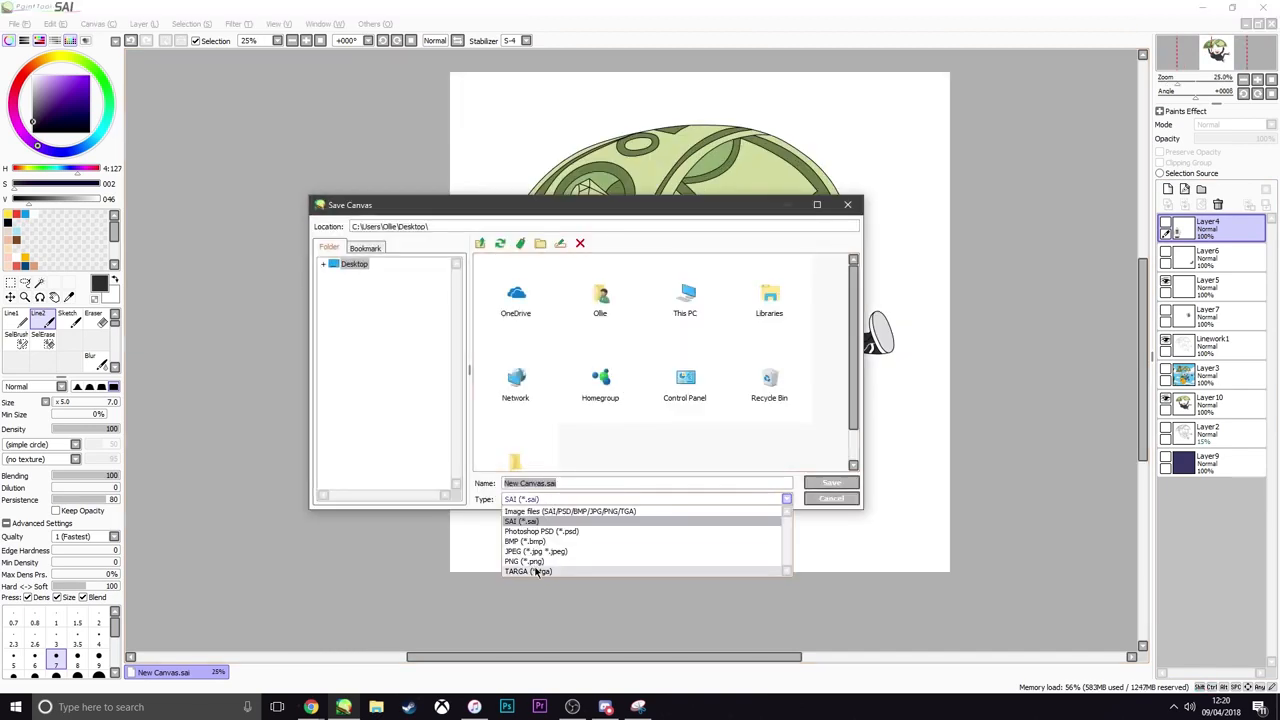
{"action": "left_click", "coordinate": [525, 561]}
{"action": "type", "text": "testy finny"}
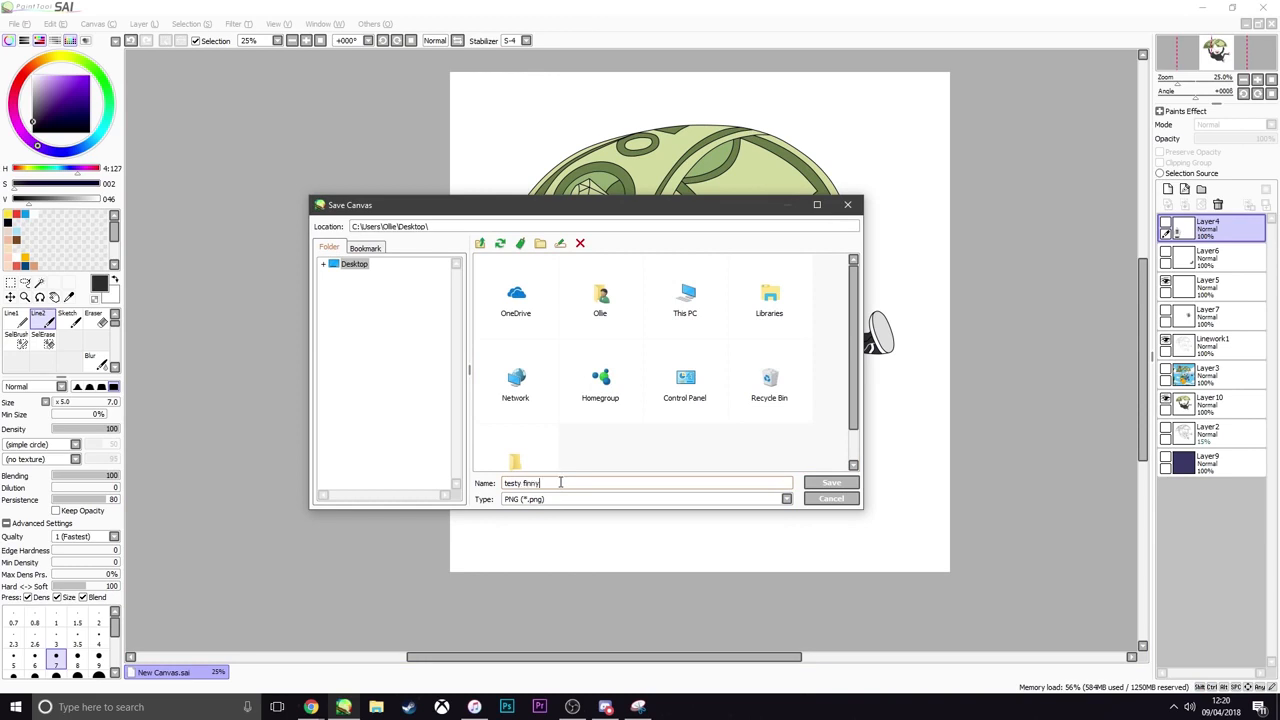
{"action": "key", "text": "Return"}
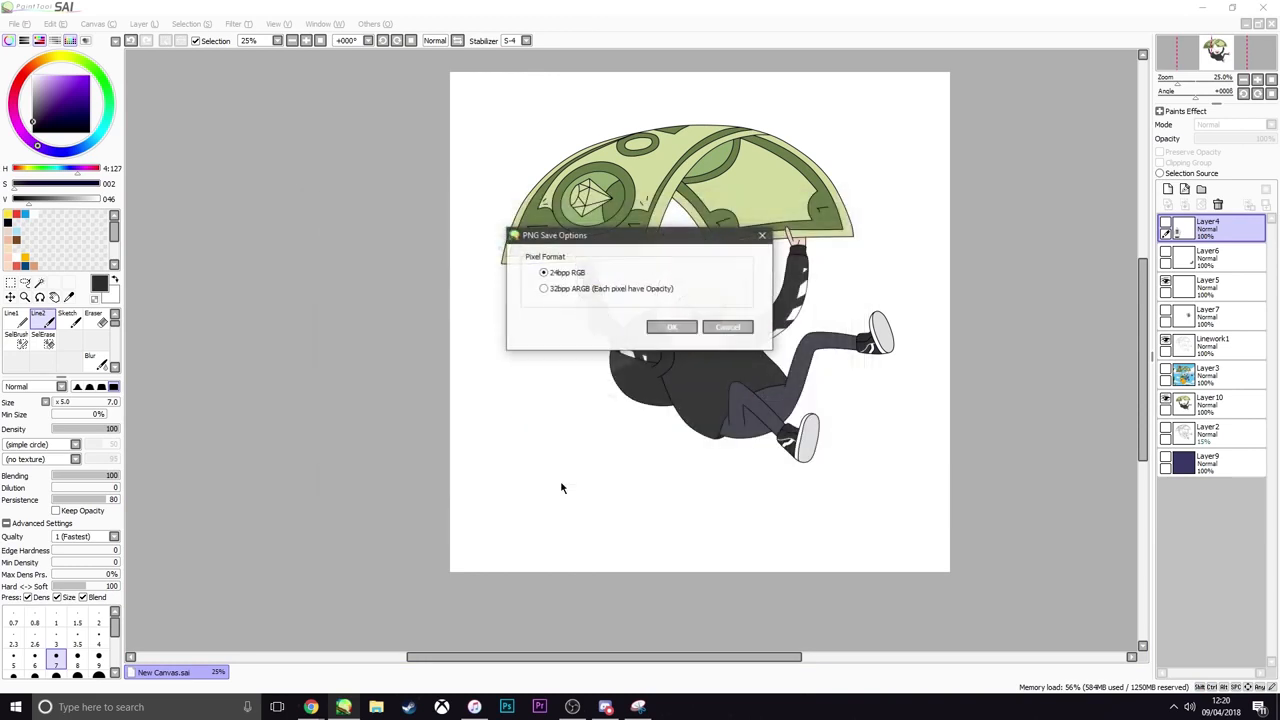
{"action": "key", "text": "Return"}
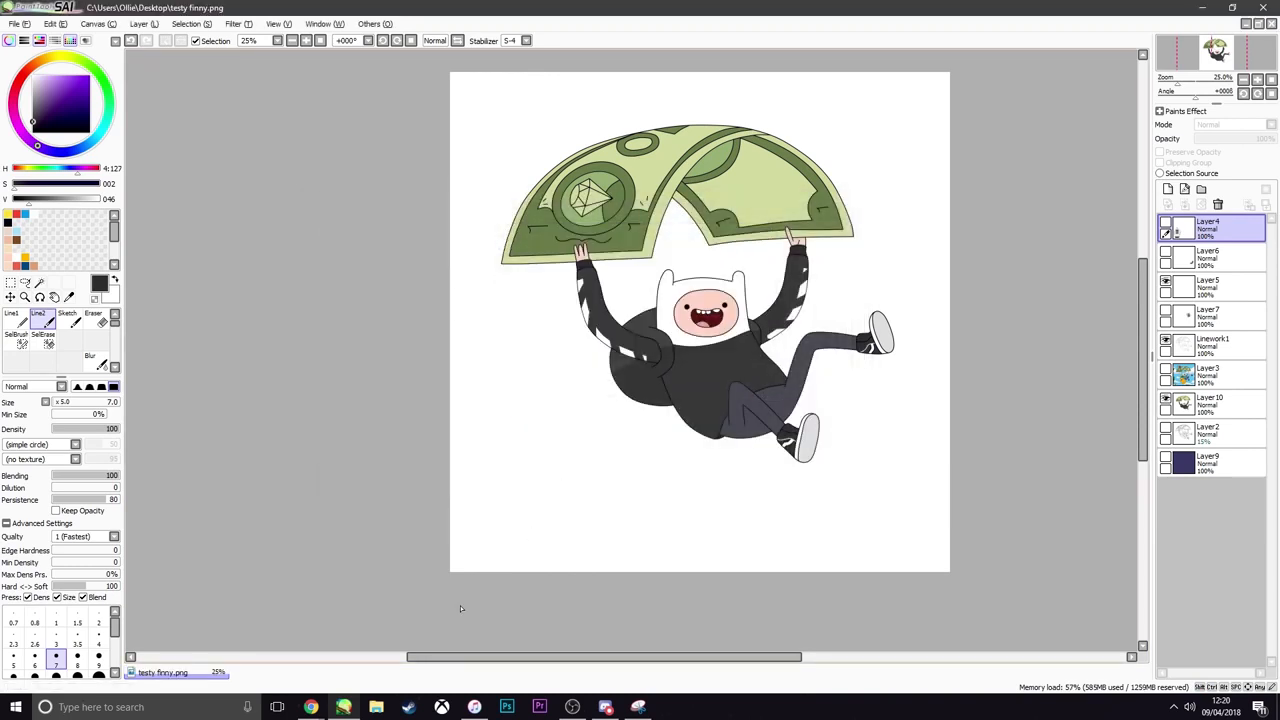
Launch Photoshop, clear the other windows away and open testy finny.png from the Desktop
{"action": "left_click", "coordinate": [508, 707]}
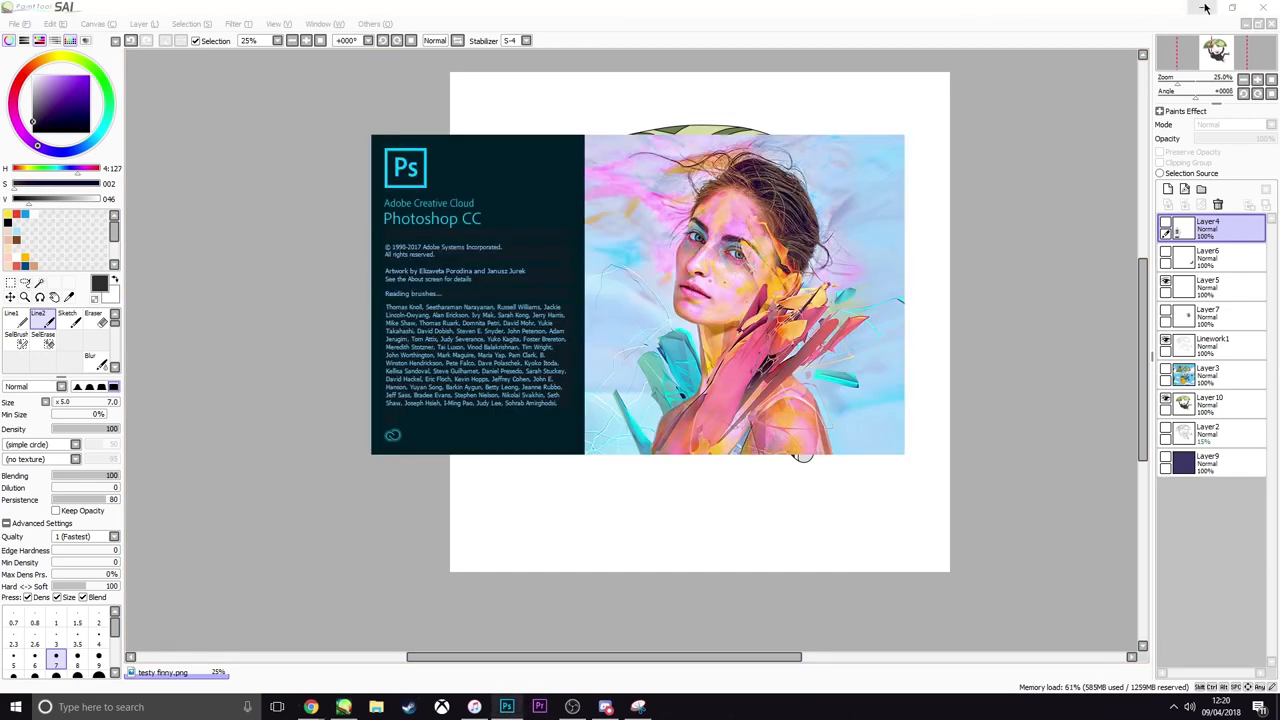
{"action": "left_click", "coordinate": [1203, 7]}
{"action": "left_click", "coordinate": [1222, 6]}
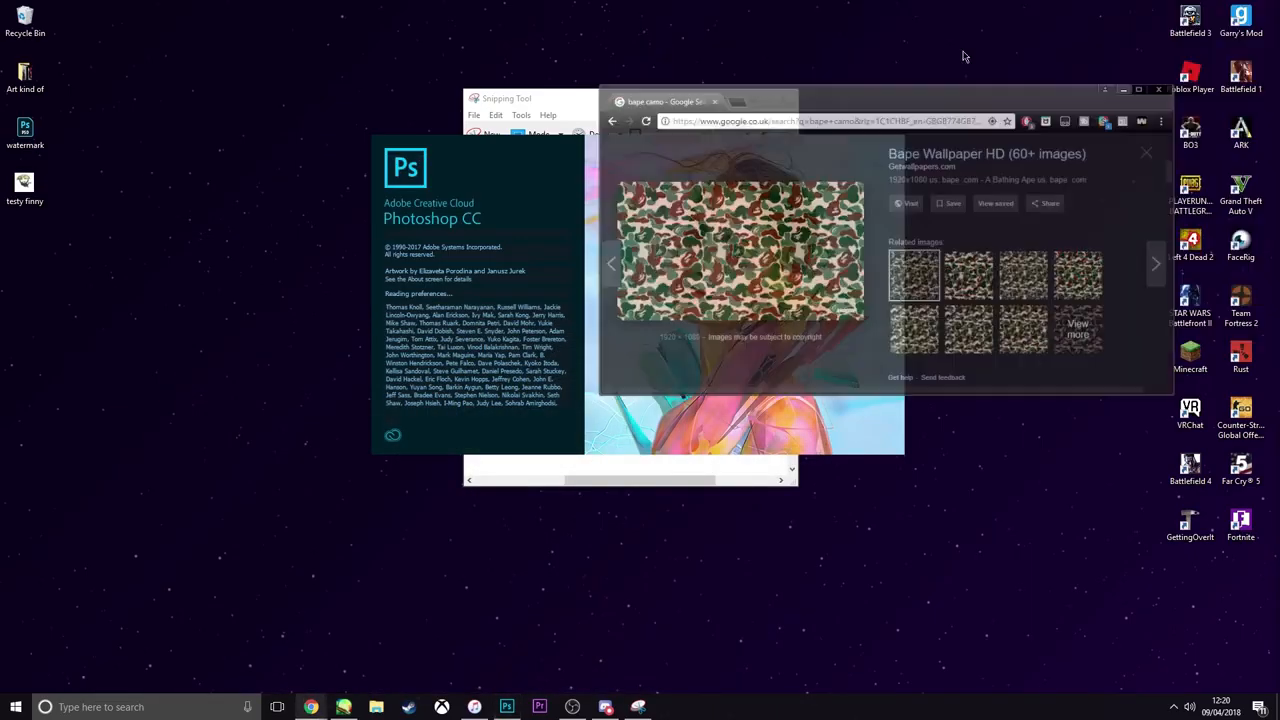
{"action": "double_click", "coordinate": [24, 185]}
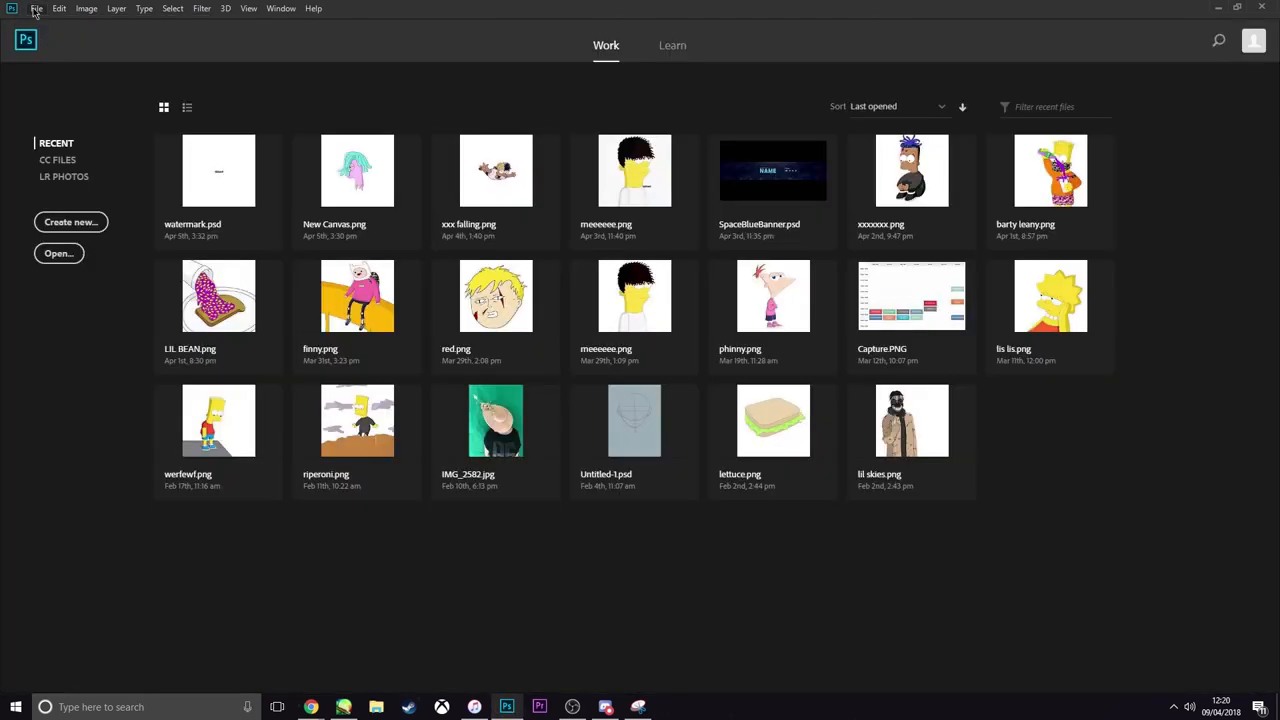
{"action": "left_click", "coordinate": [36, 9]}
{"action": "left_click", "coordinate": [50, 34]}
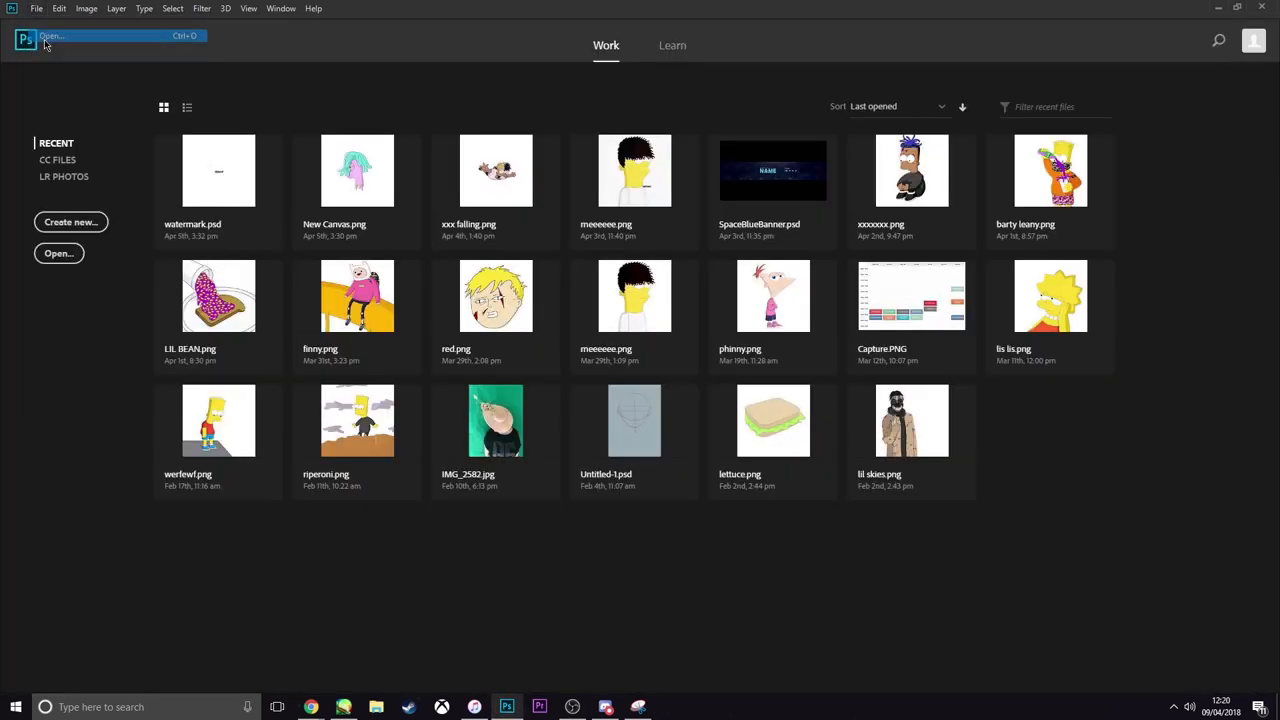
{"action": "left_click", "coordinate": [54, 99]}
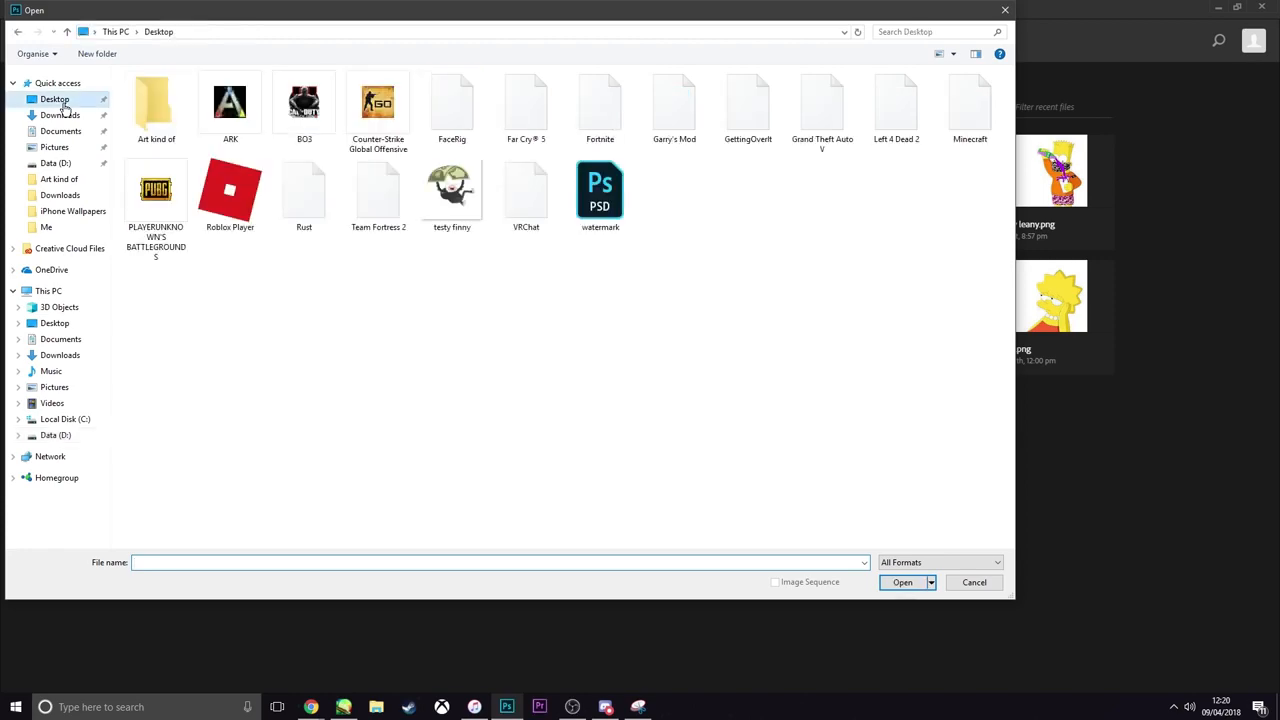
{"action": "double_click", "coordinate": [449, 197]}
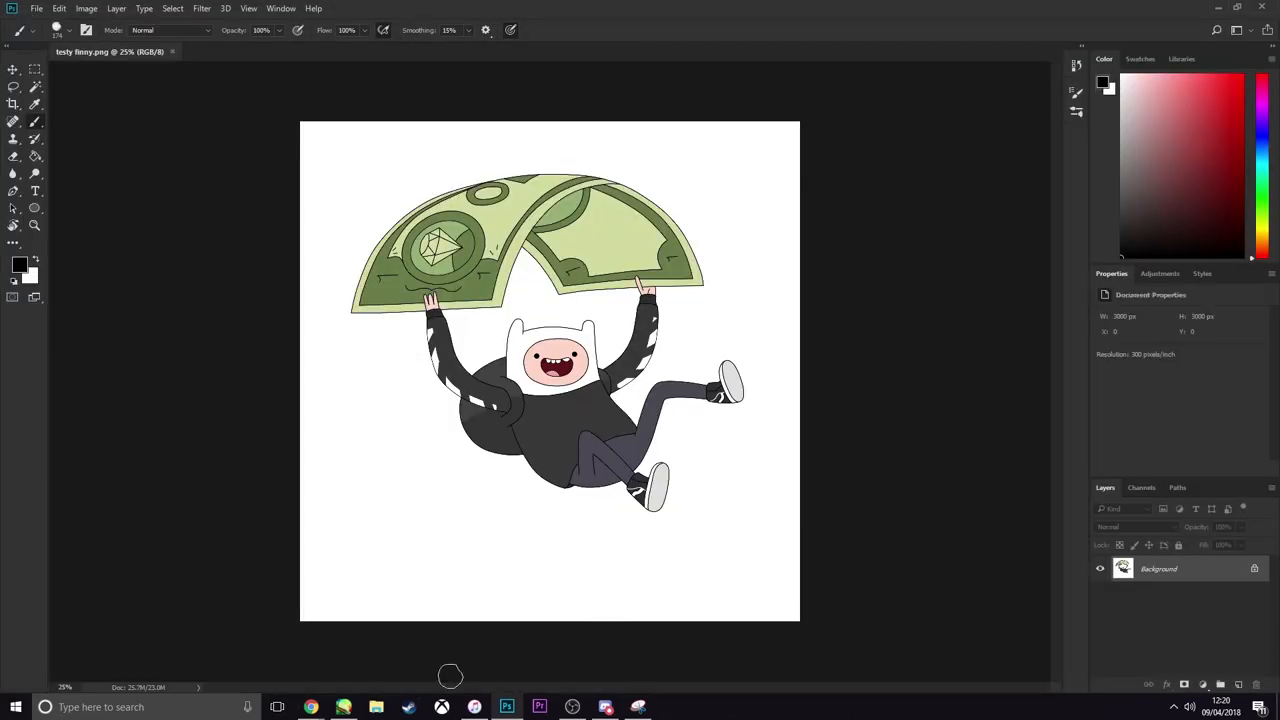
Copy the print capture again from the Snipping Tool and paste it onto a new layer over the artwork
{"action": "left_click", "coordinate": [638, 707]}
{"action": "left_click", "coordinate": [659, 136]}
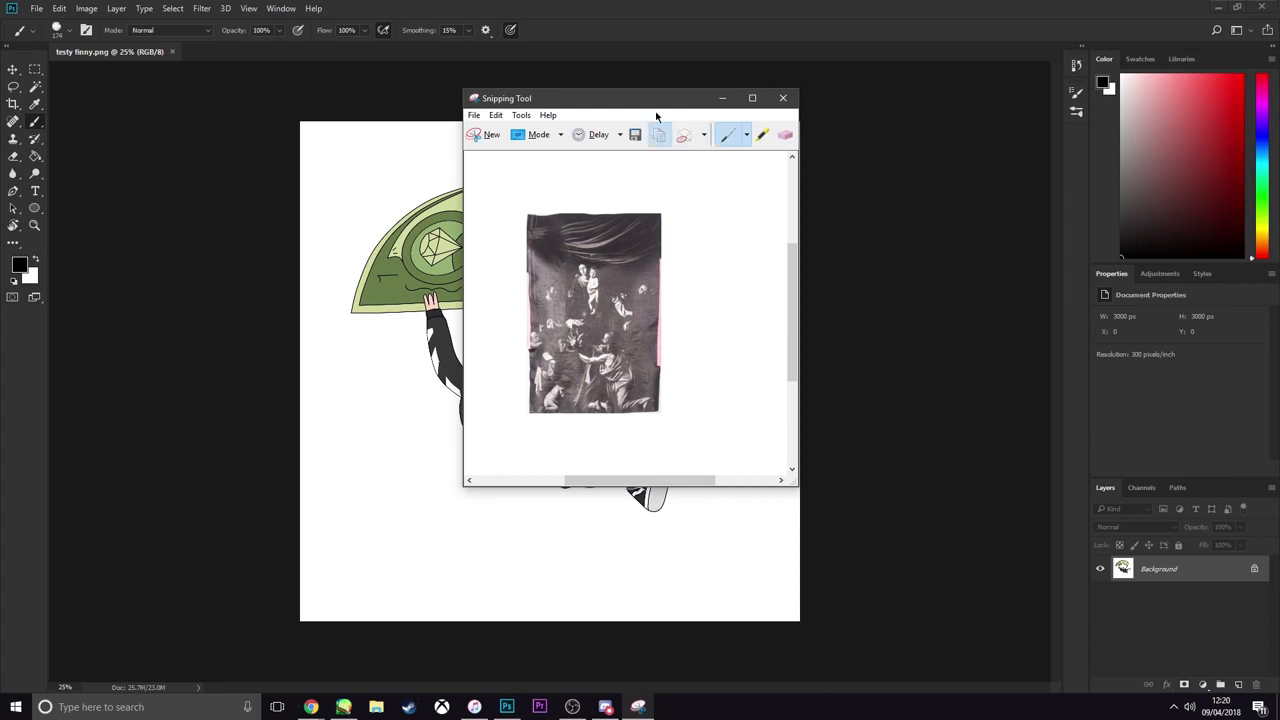
{"action": "left_click", "coordinate": [629, 10]}
{"action": "key", "text": "ctrl+v"}
Trace a closed Pen path around the uneven top and left margins of the pasted painting print on Layer 1
{"action": "scroll", "coordinate": [550, 385], "scroll_direction": "up", "scroll_amount": 6}
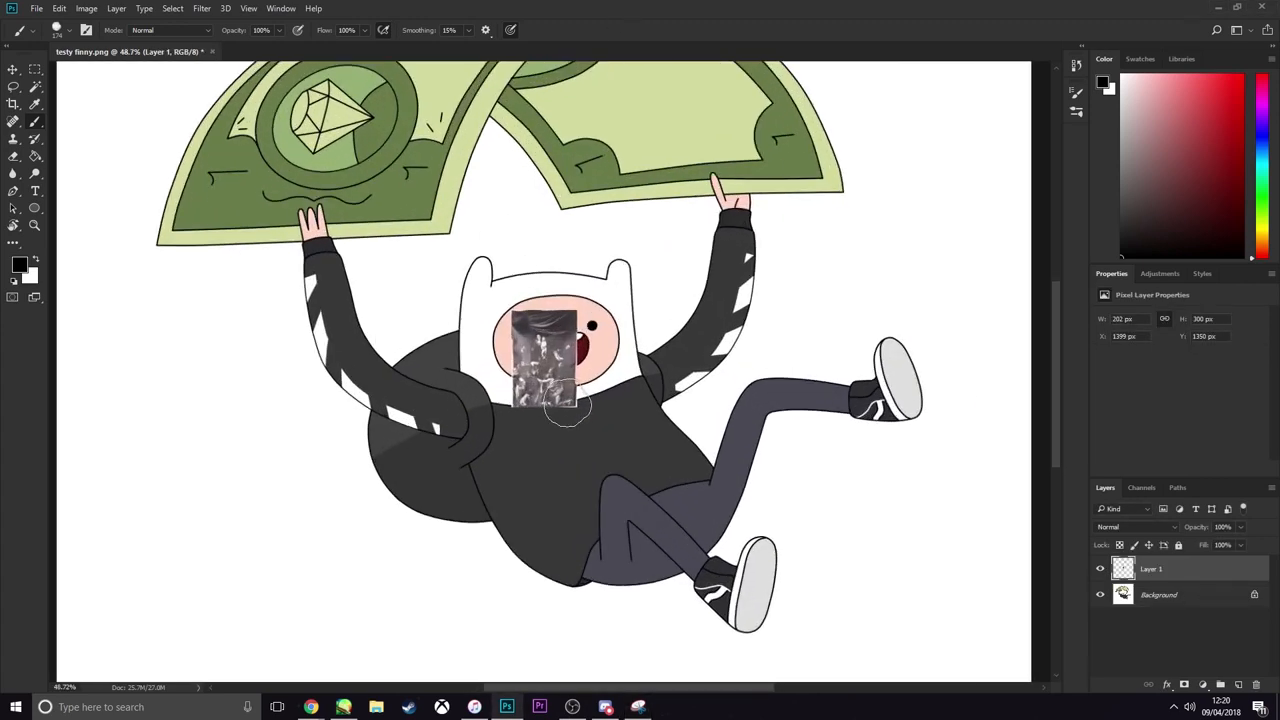
{"action": "scroll", "coordinate": [570, 390], "scroll_direction": "up", "scroll_amount": 2}
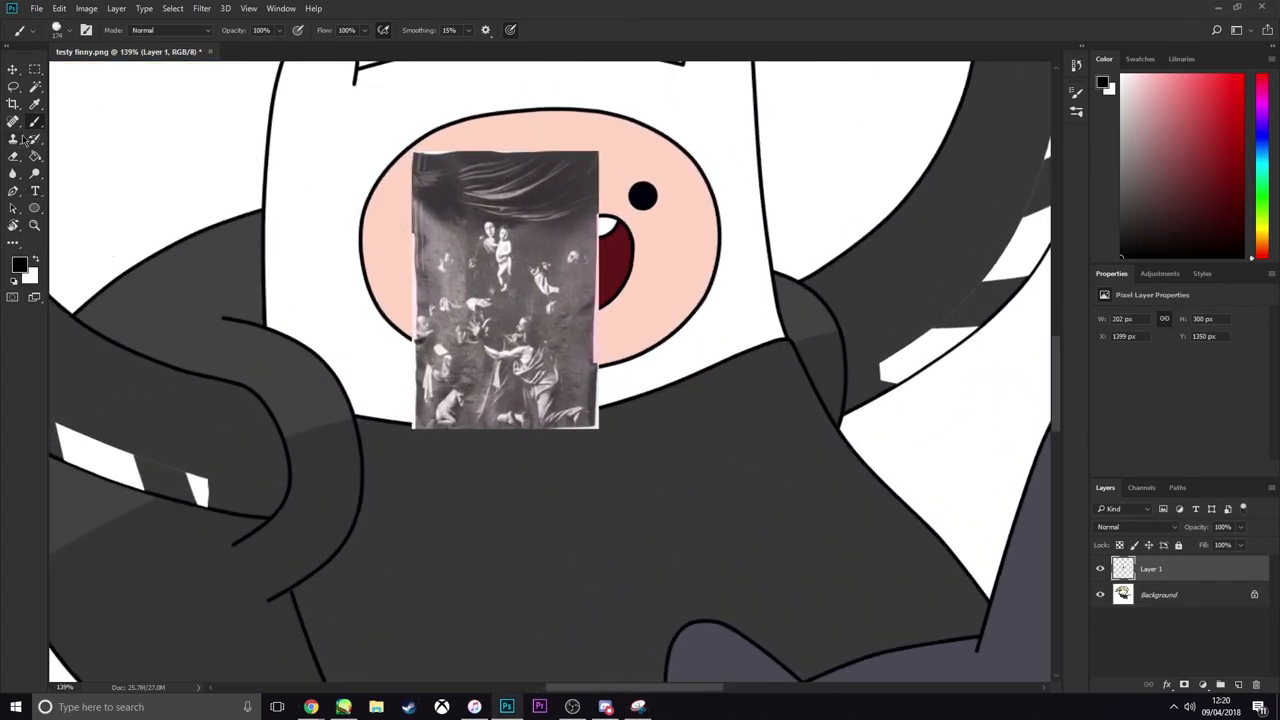
{"action": "left_click", "coordinate": [13, 191]}
{"action": "scroll", "coordinate": [432, 155], "scroll_direction": "up", "scroll_amount": 3}
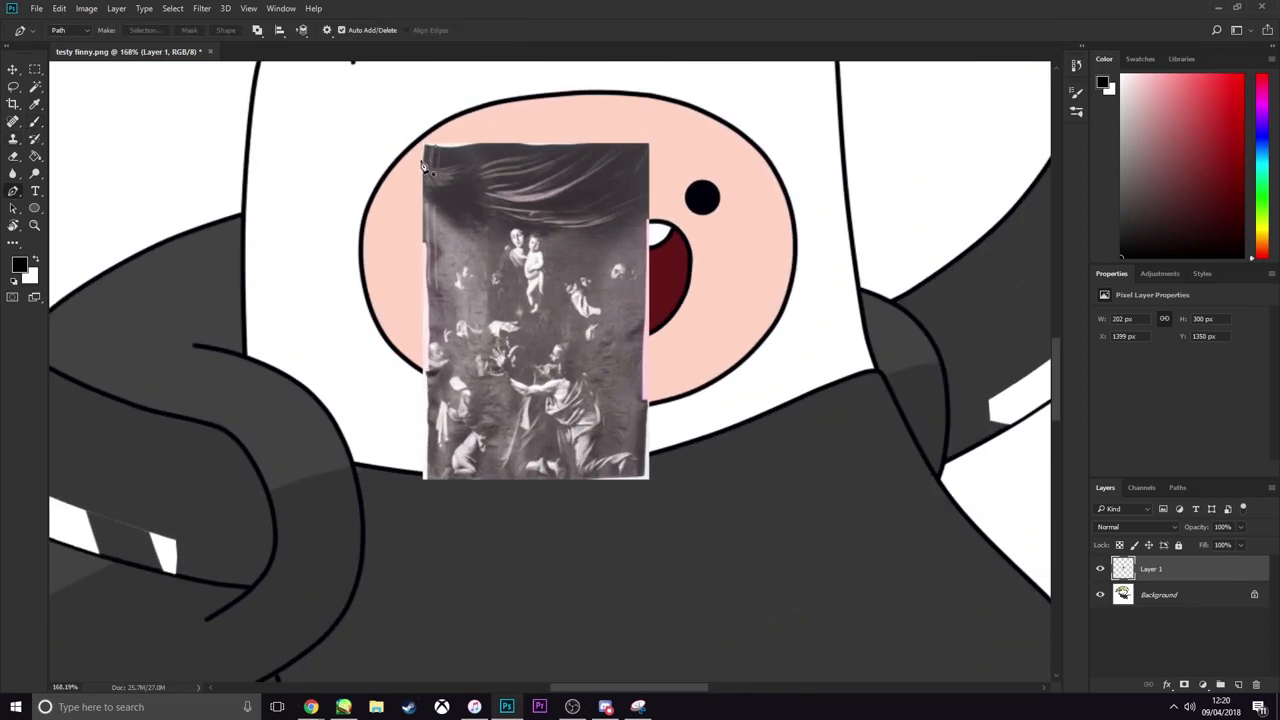
{"action": "left_click", "coordinate": [430, 147]}
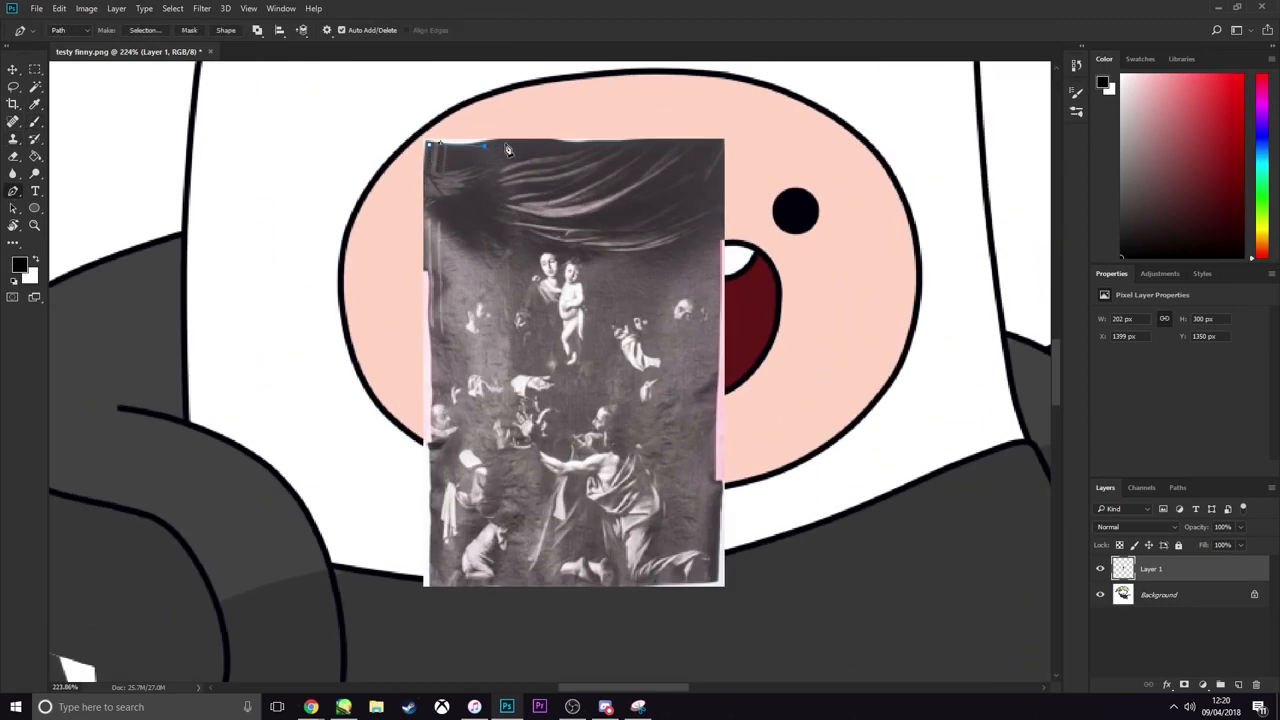
{"action": "left_click", "coordinate": [587, 147]}
{"action": "left_click", "coordinate": [727, 148]}
{"action": "left_click", "coordinate": [422, 125]}
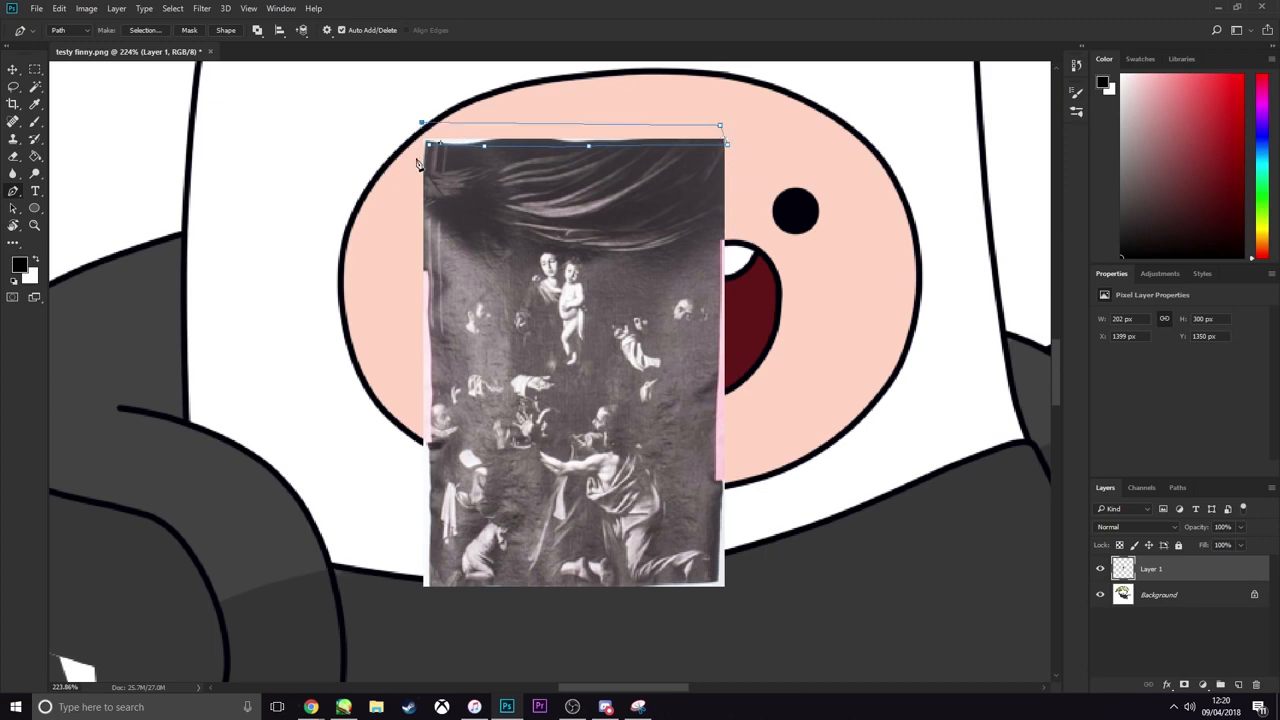
{"action": "left_click", "coordinate": [423, 594]}
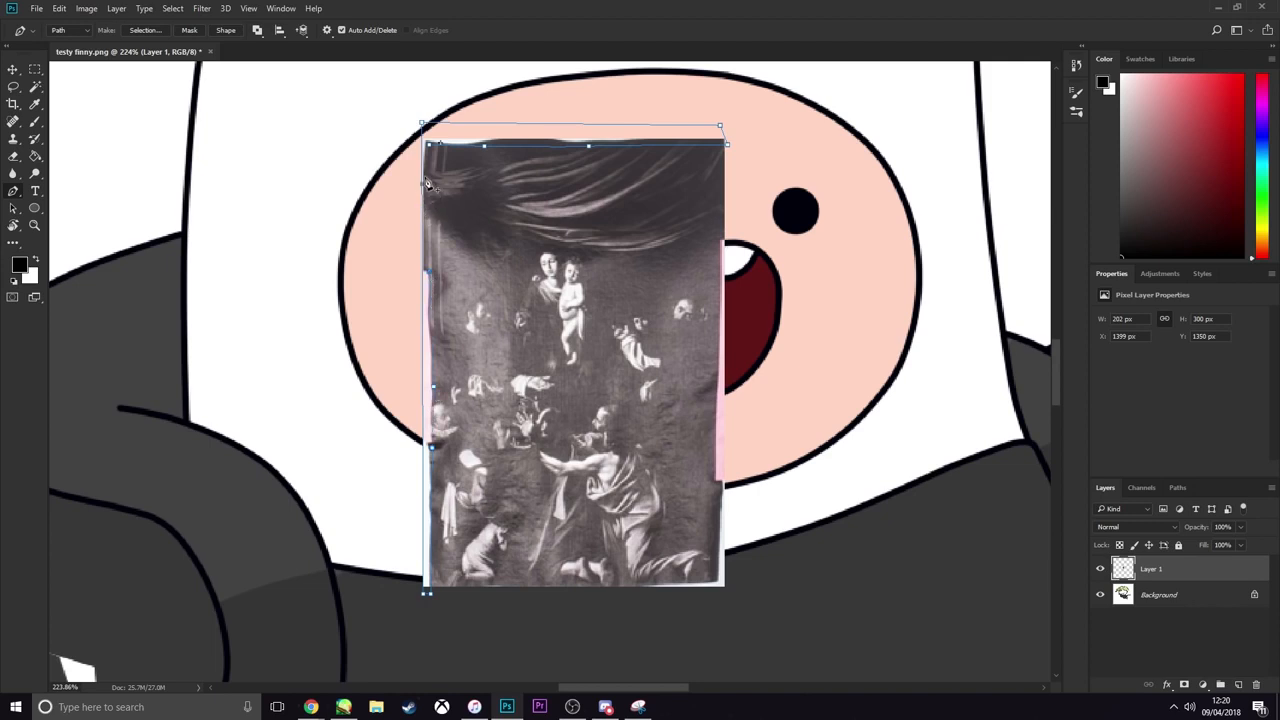
Convert the path to a new selection with 0 px feather, delete the enclosed top and left margins, and deselect
{"action": "right_click", "coordinate": [432, 150]}
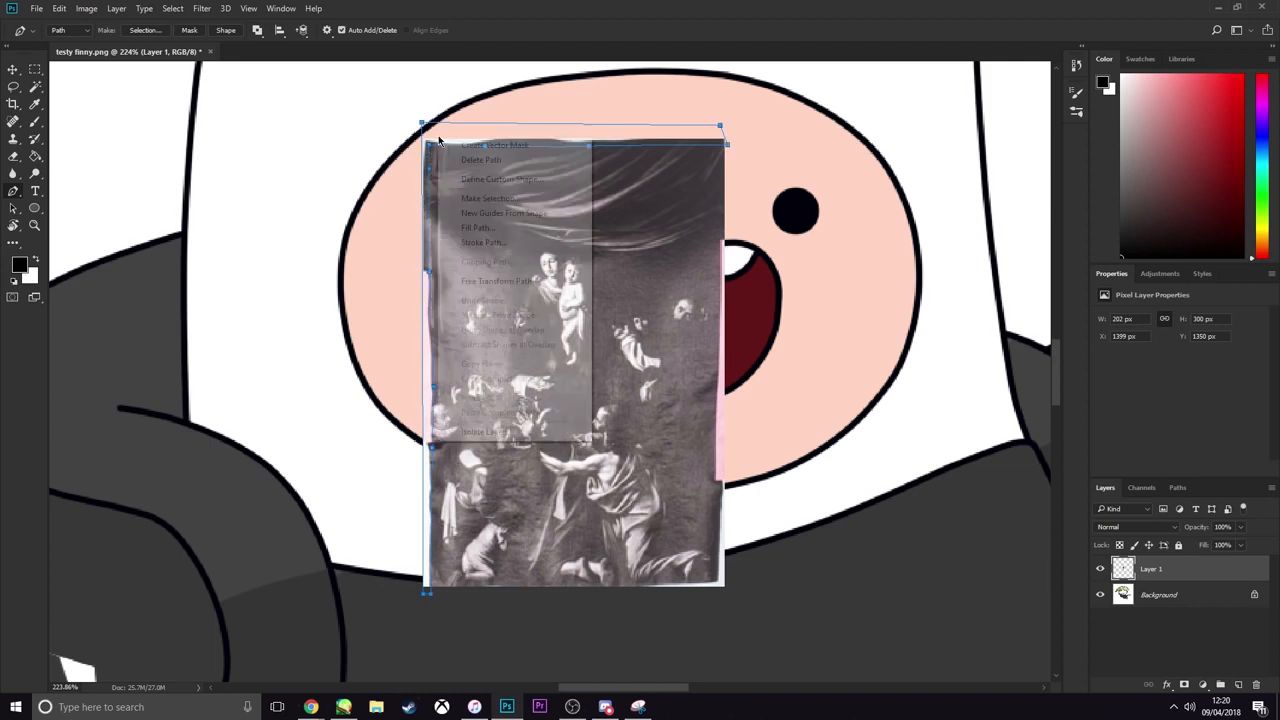
{"action": "left_click", "coordinate": [495, 198]}
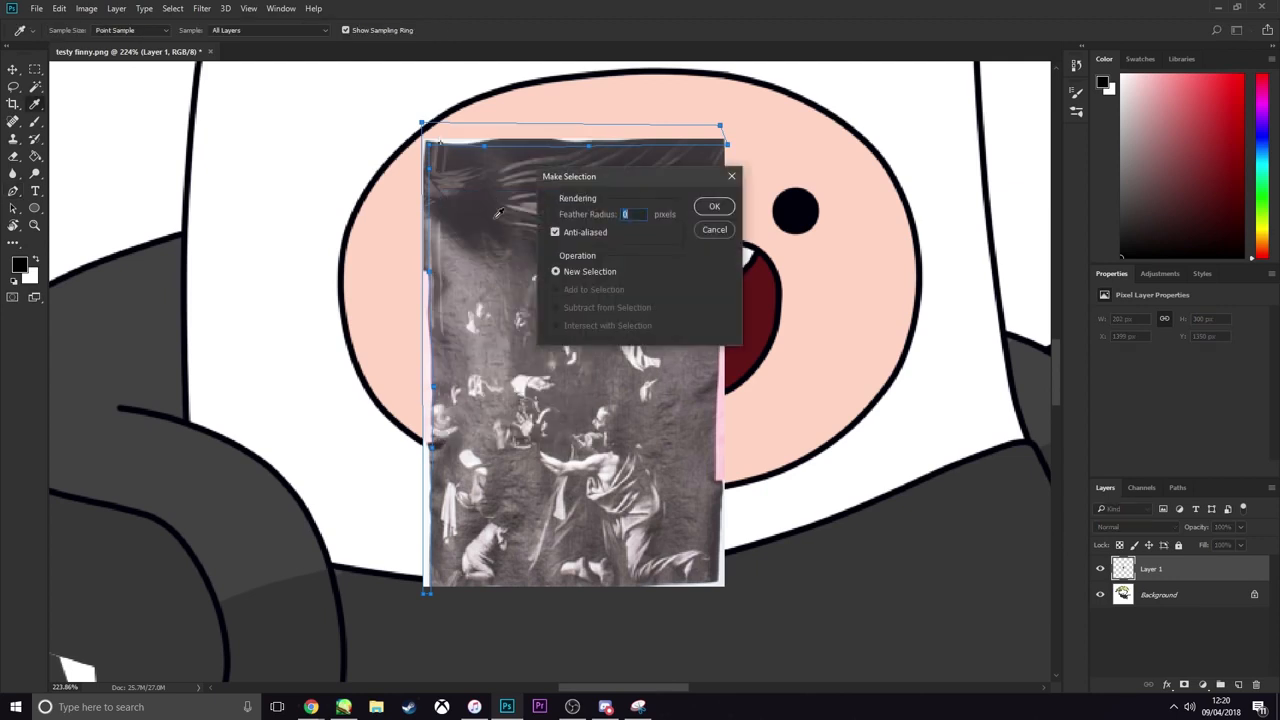
{"action": "left_click", "coordinate": [710, 207]}
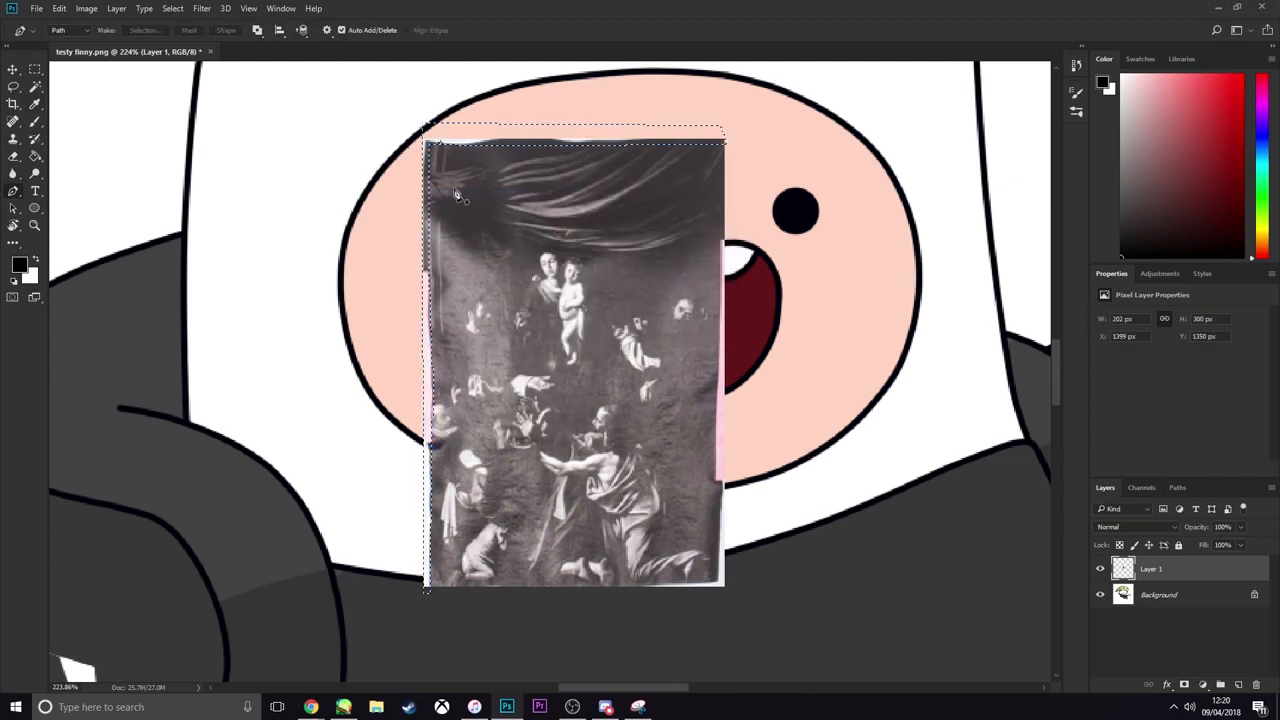
{"action": "left_click", "coordinate": [14, 87]}
{"action": "left_click", "coordinate": [642, 266]}
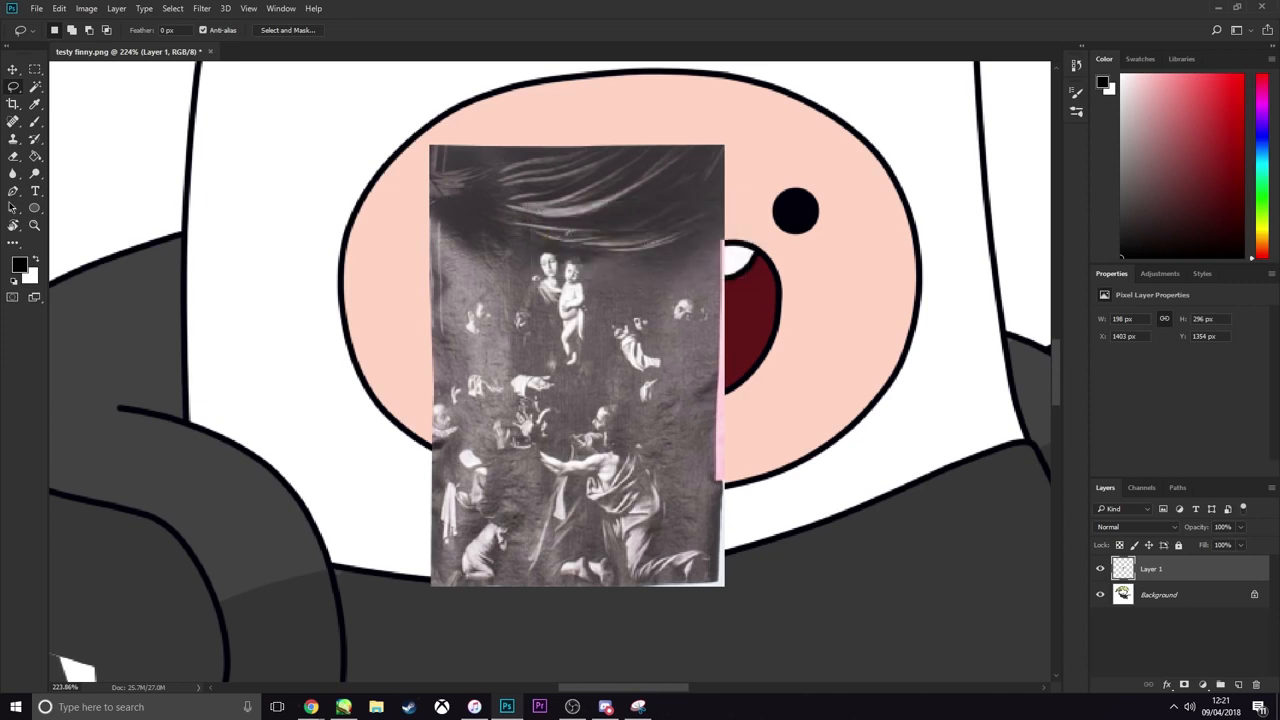
Trace a closed Pen path around the pink and white margins along the print's right and bottom edges
{"action": "left_click", "coordinate": [14, 190]}
{"action": "left_click", "coordinate": [719, 136]}
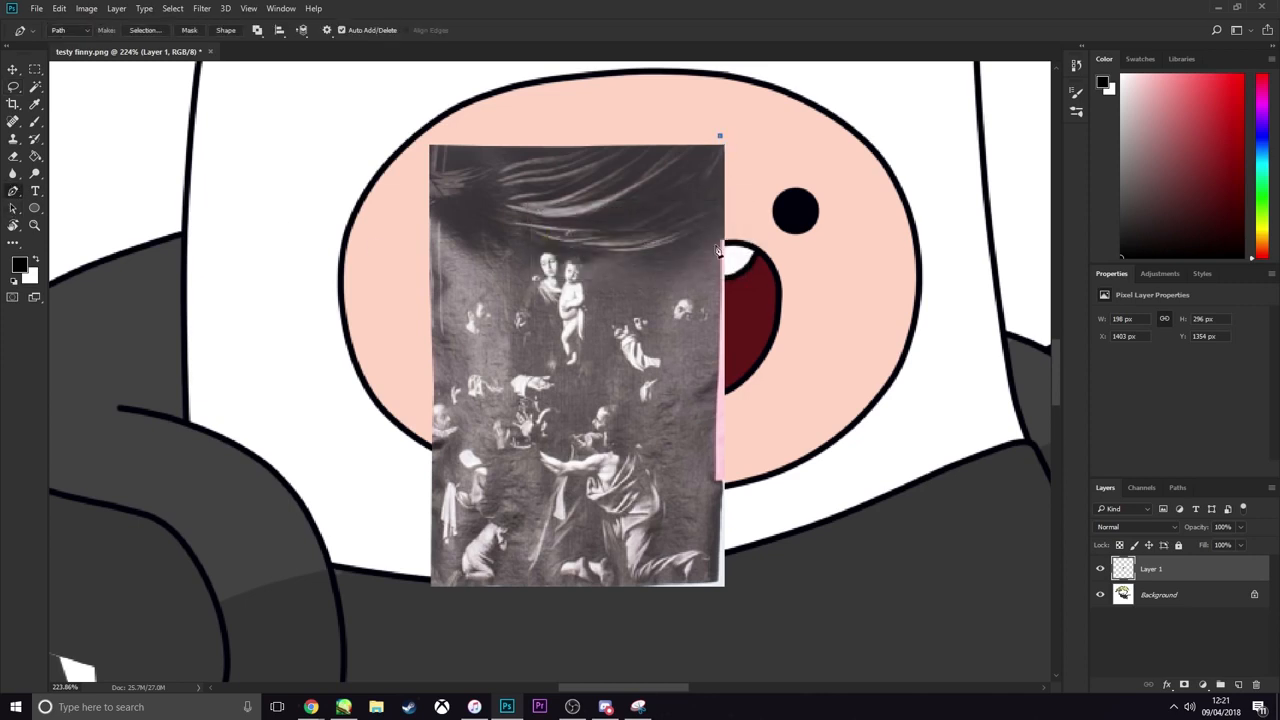
{"action": "left_click", "coordinate": [717, 352]}
{"action": "left_click", "coordinate": [717, 492]}
{"action": "left_click", "coordinate": [714, 582]}
{"action": "left_click", "coordinate": [687, 607]}
{"action": "left_click_drag", "start_coordinate": [771, 583], "coordinate": [773, 573]}
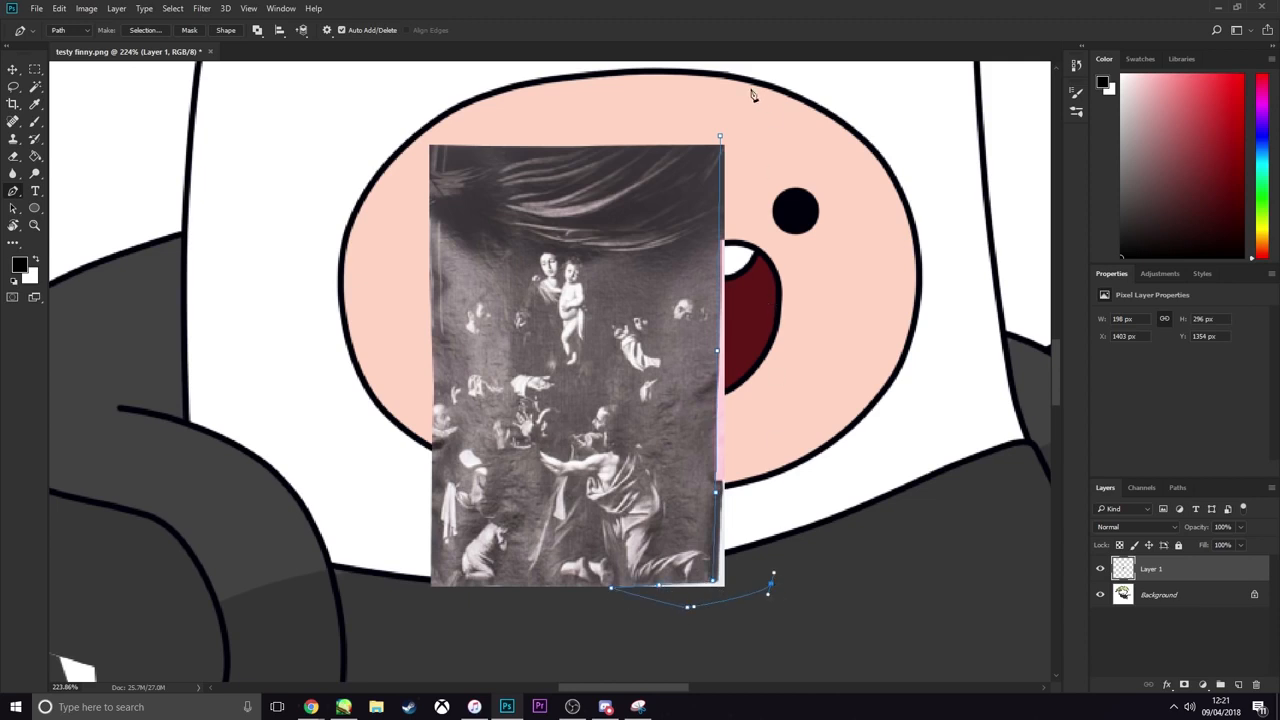
{"action": "left_click_drag", "start_coordinate": [746, 142], "coordinate": [742, 141]}
Make a selection from the path, delete the print's right and bottom margins, and deselect
{"action": "right_click", "coordinate": [742, 167]}
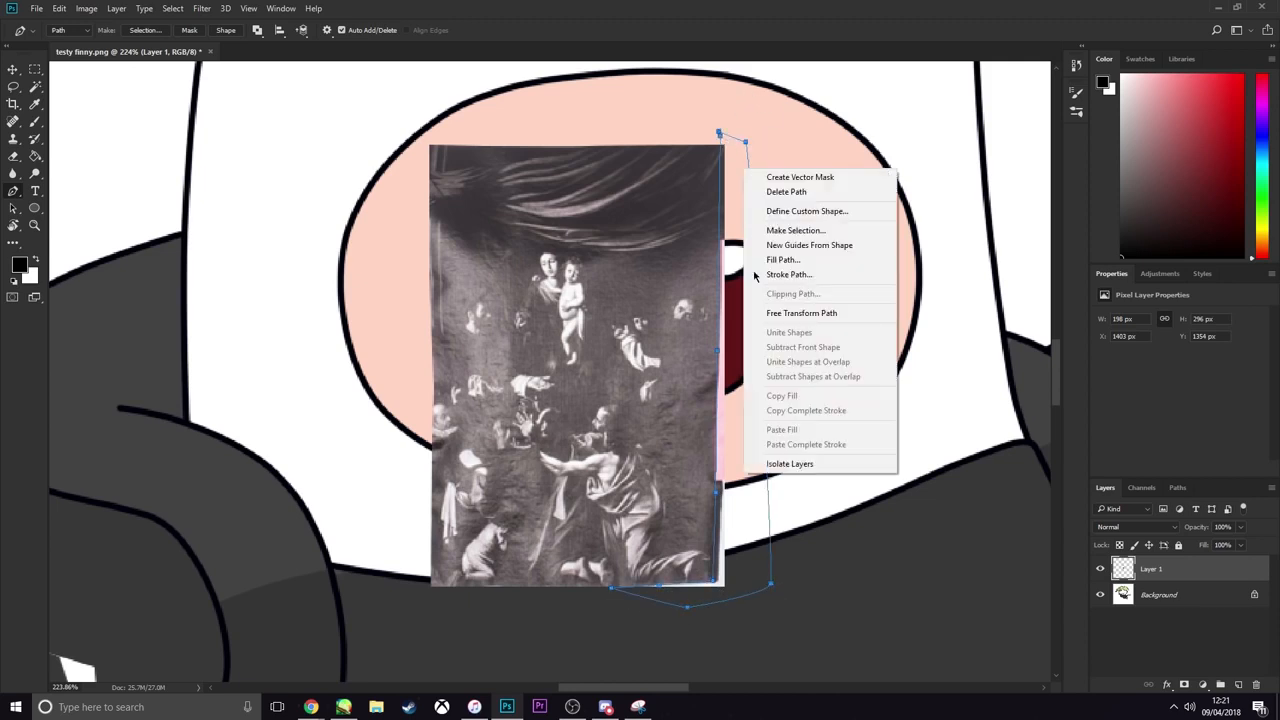
{"action": "left_click", "coordinate": [786, 230]}
{"action": "left_click", "coordinate": [727, 206]}
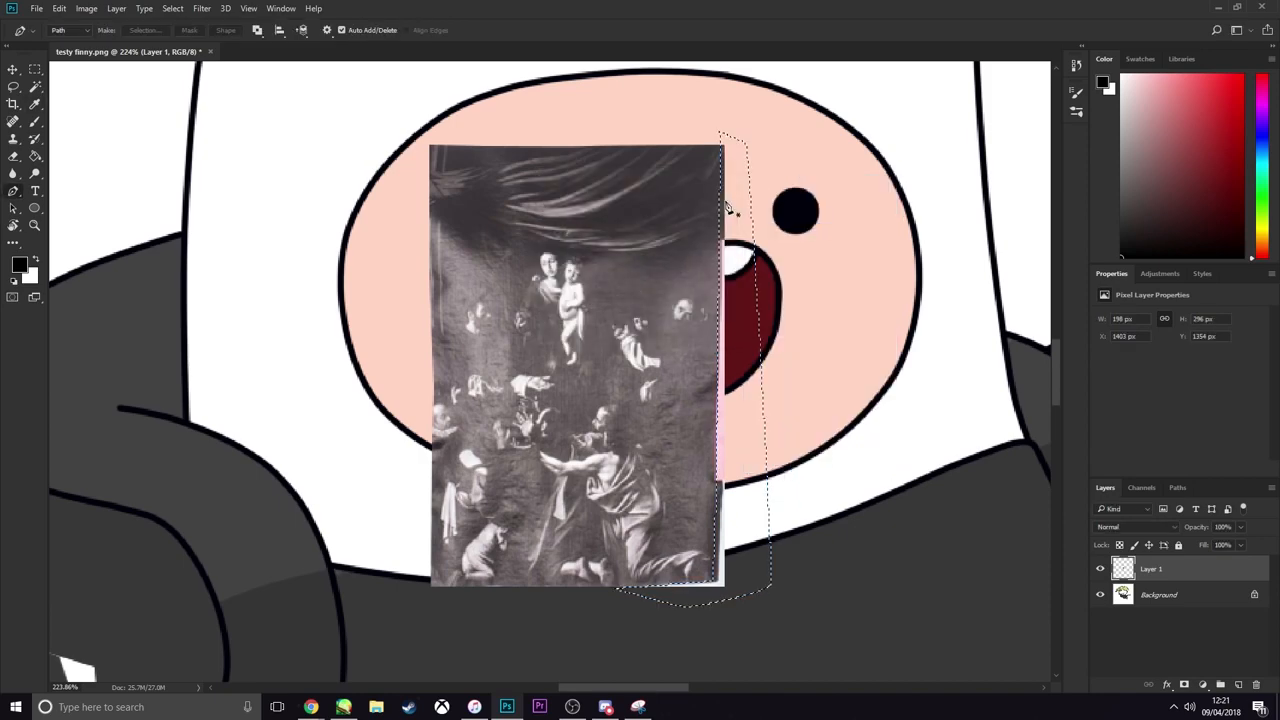
{"action": "left_click", "coordinate": [14, 87]}
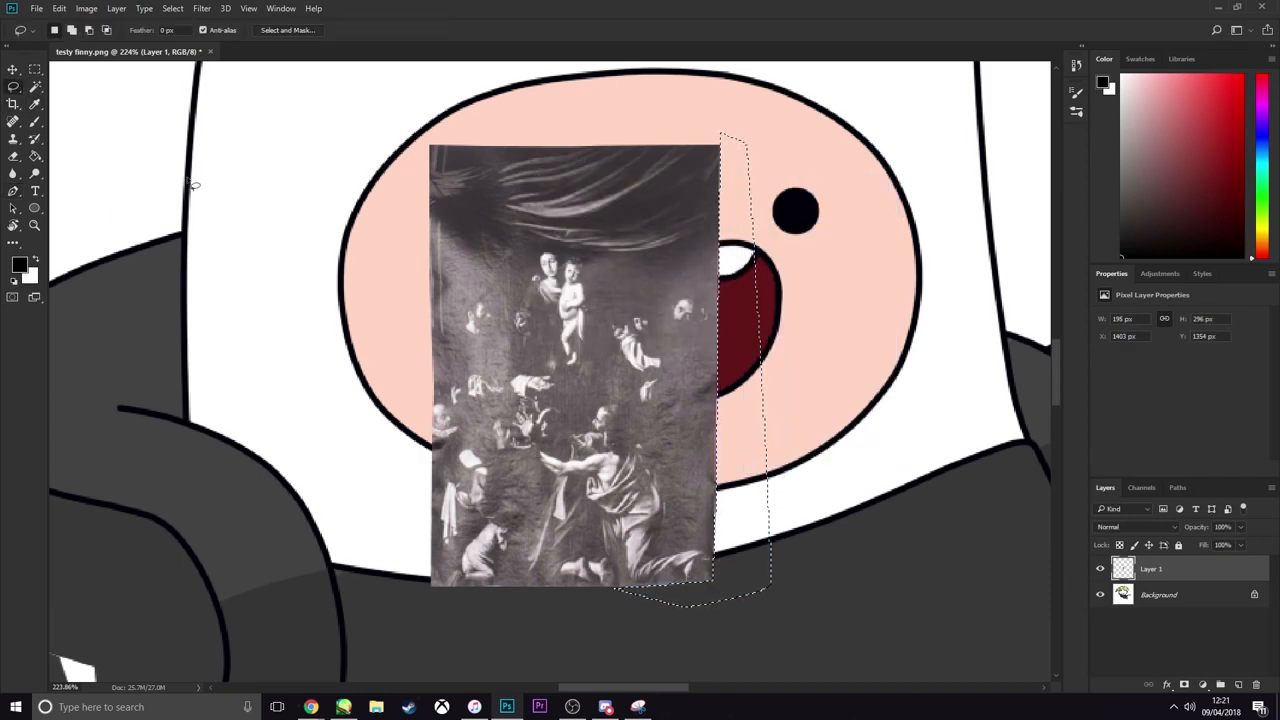
{"action": "left_click", "coordinate": [194, 186]}
Free-transform the print, moving it onto the chest of Finn's sweatshirt and rotating it to about -23.7°
{"action": "scroll", "coordinate": [586, 387], "scroll_direction": "up", "scroll_amount": 3}
{"action": "scroll", "coordinate": [586, 387], "scroll_direction": "down", "scroll_amount": 13}
{"action": "scroll", "coordinate": [586, 390], "scroll_direction": "down", "scroll_amount": 5}
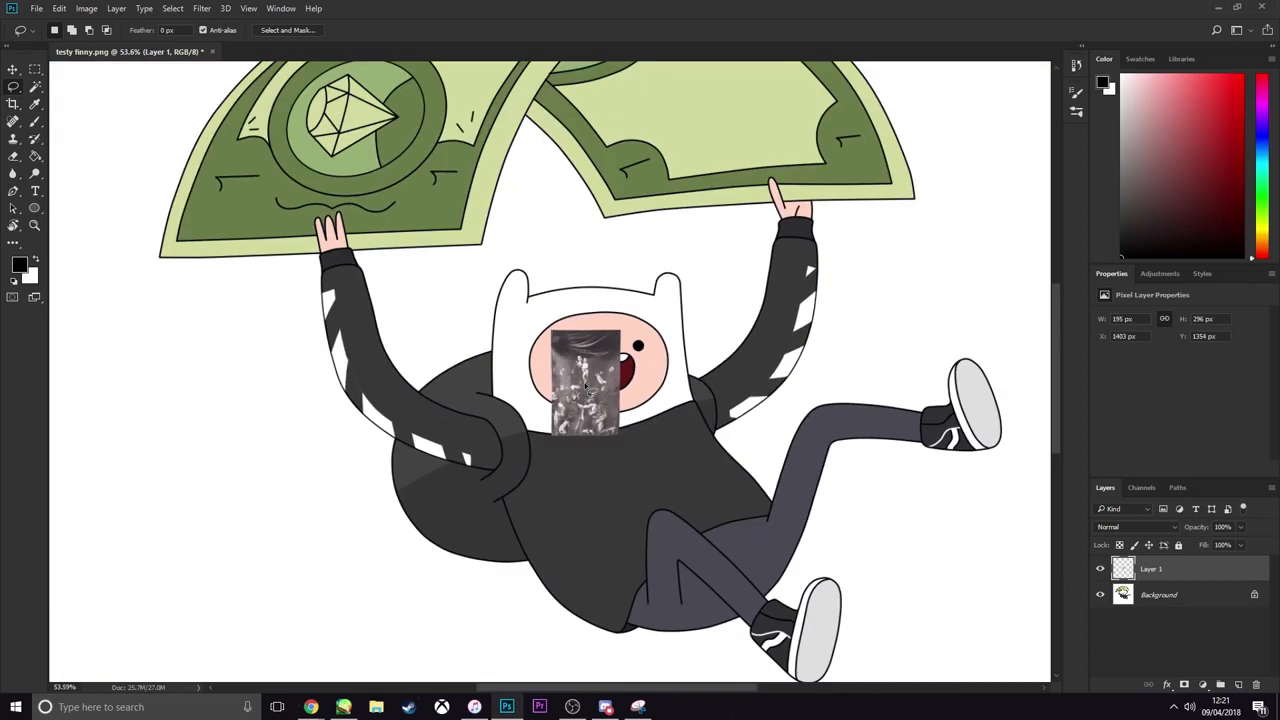
{"action": "scroll", "coordinate": [592, 405], "scroll_direction": "up", "scroll_amount": 4}
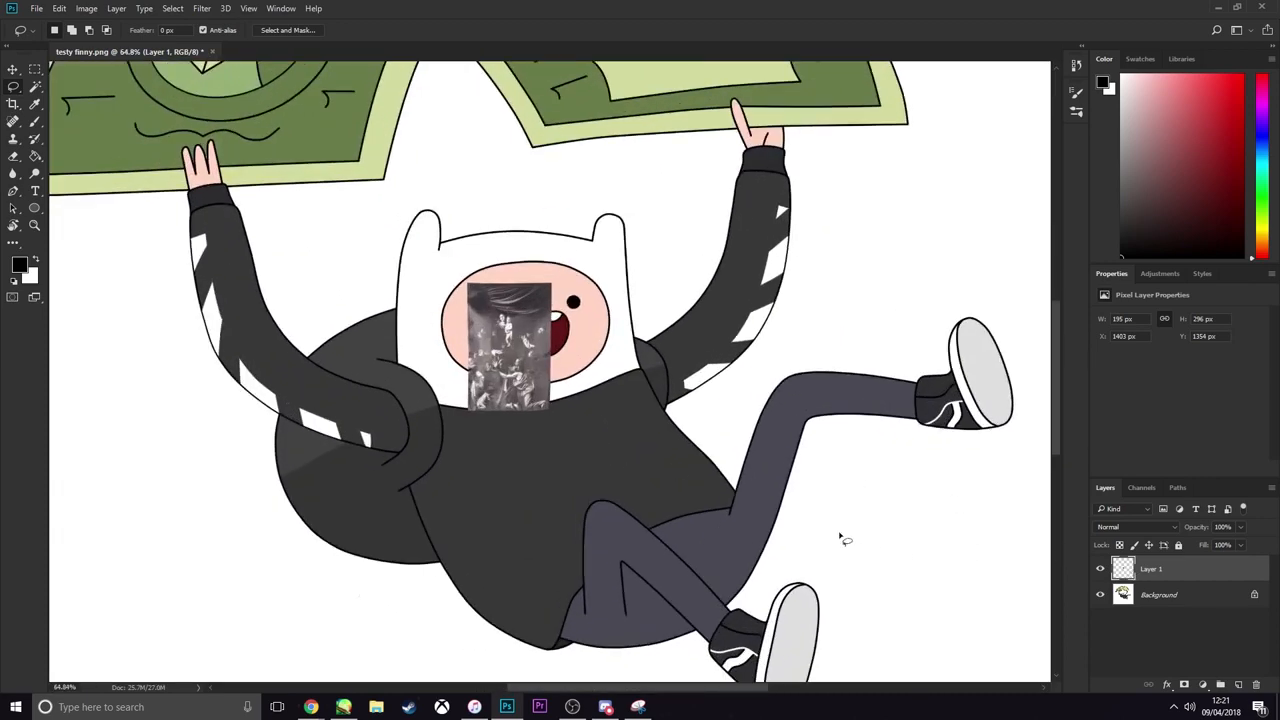
{"action": "key", "text": "ctrl+t"}
{"action": "left_click_drag", "start_coordinate": [525, 385], "coordinate": [605, 492]}
{"action": "left_click_drag", "start_coordinate": [755, 500], "coordinate": [752, 420]}
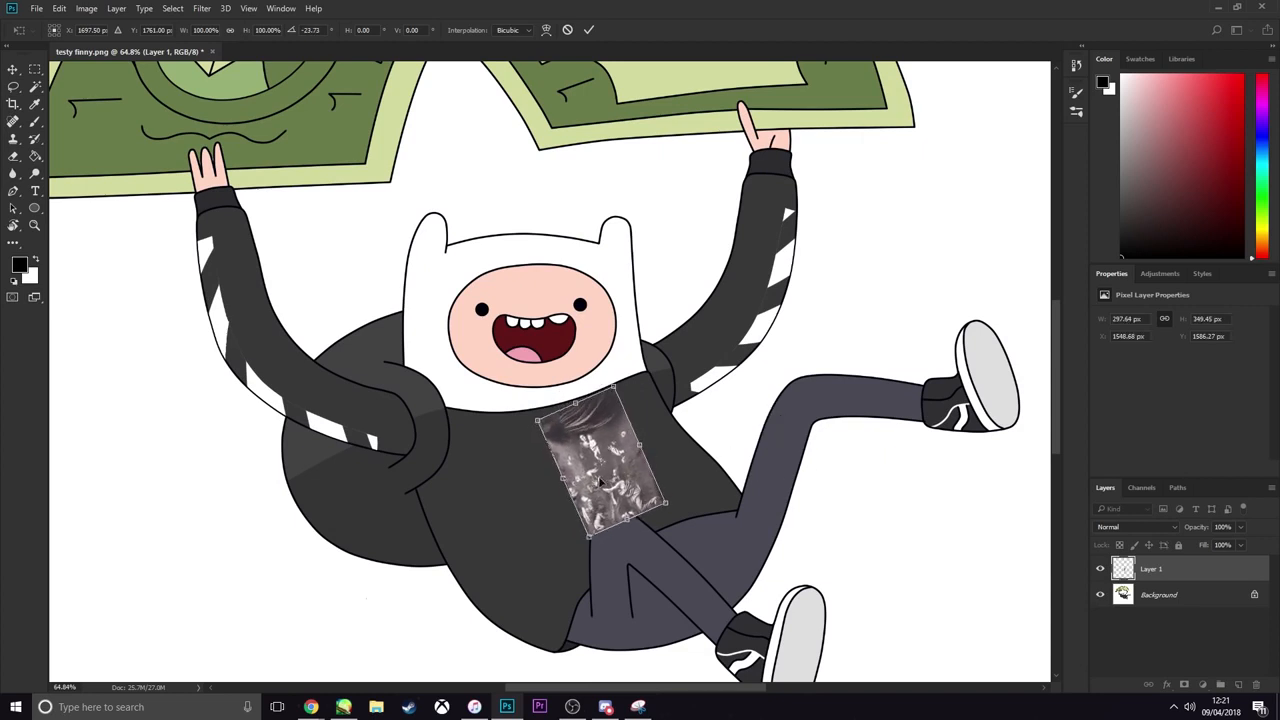
Stretch the print to about 150% width and 102% height and adjust its rotation to about -24.7° on the chest
{"action": "left_click_drag", "start_coordinate": [562, 480], "coordinate": [522, 491]}
{"action": "mouse_move", "coordinate": [614, 385]}
{"action": "left_mouse_down"}
{"action": "mouse_move", "coordinate": [651, 366]}
{"action": "mouse_move", "coordinate": [622, 395]}
{"action": "left_mouse_up"}
{"action": "left_click_drag", "start_coordinate": [622, 440], "coordinate": [621, 433]}
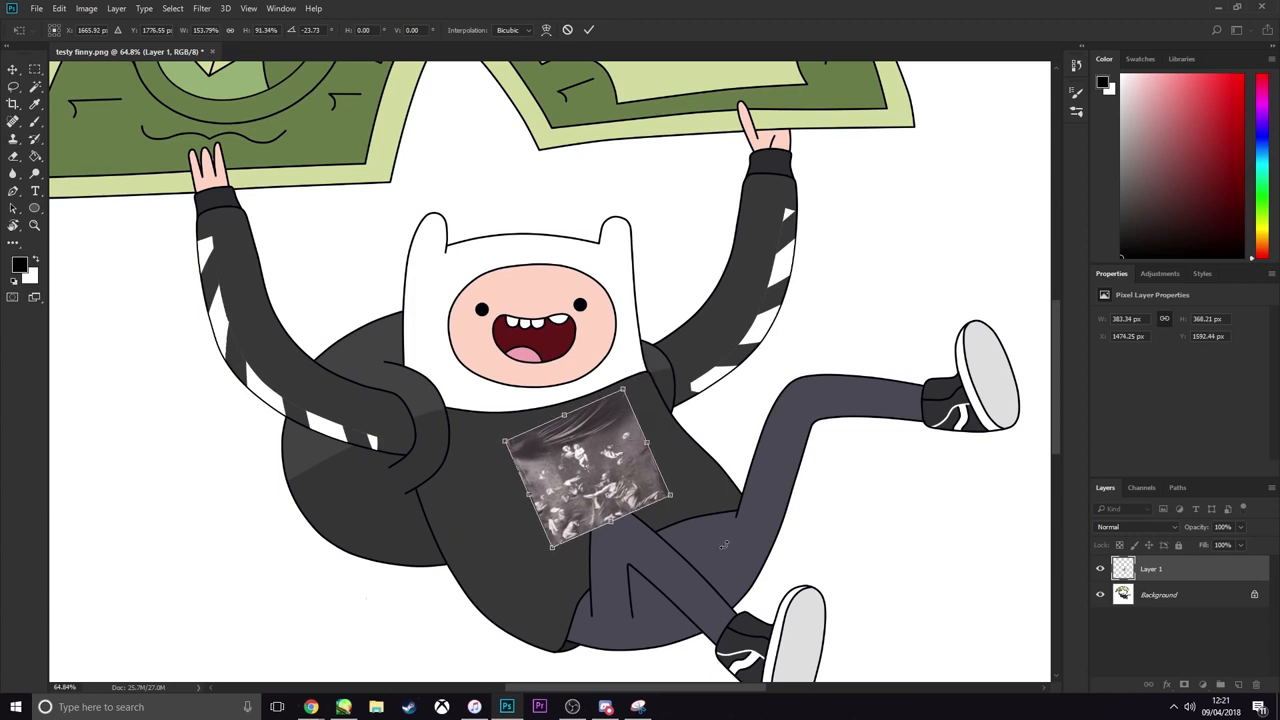
{"action": "left_click_drag", "start_coordinate": [724, 545], "coordinate": [742, 545]}
{"action": "mouse_move", "coordinate": [619, 521]}
{"action": "left_mouse_down"}
{"action": "mouse_move", "coordinate": [612, 503]}
{"action": "mouse_move", "coordinate": [625, 534]}
{"action": "left_mouse_up"}
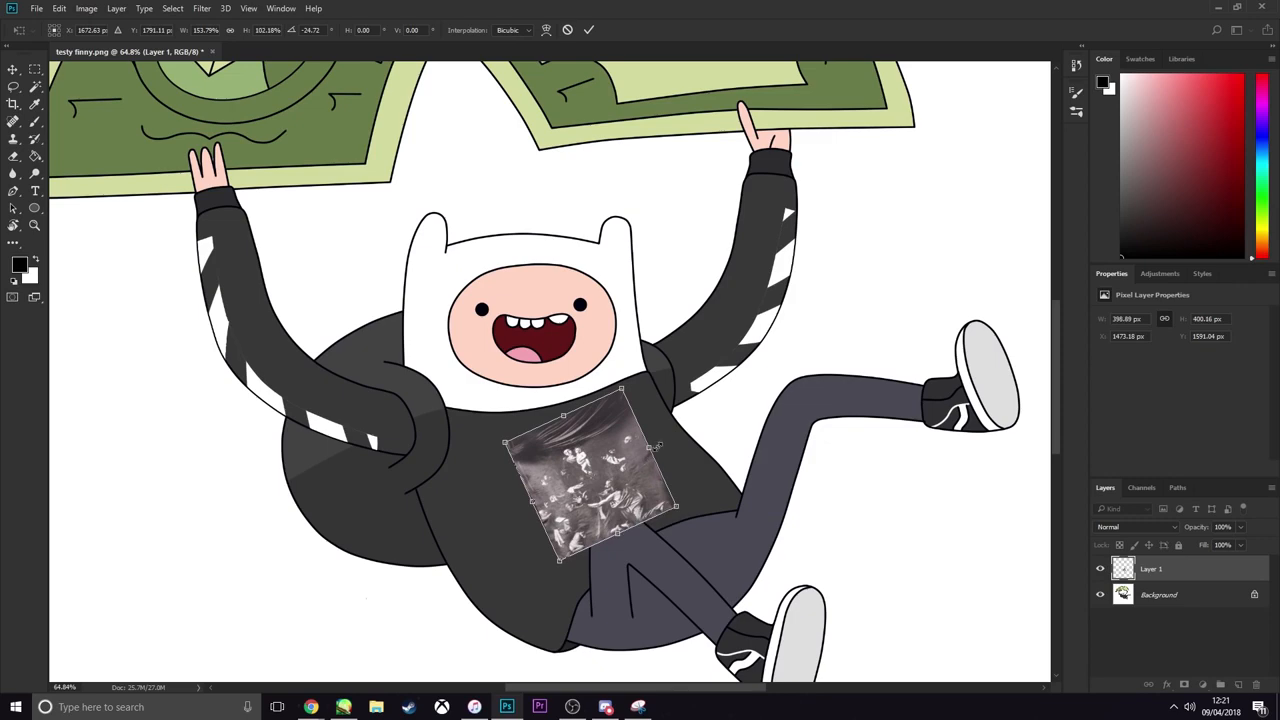
{"action": "left_click_drag", "start_coordinate": [651, 448], "coordinate": [648, 449]}
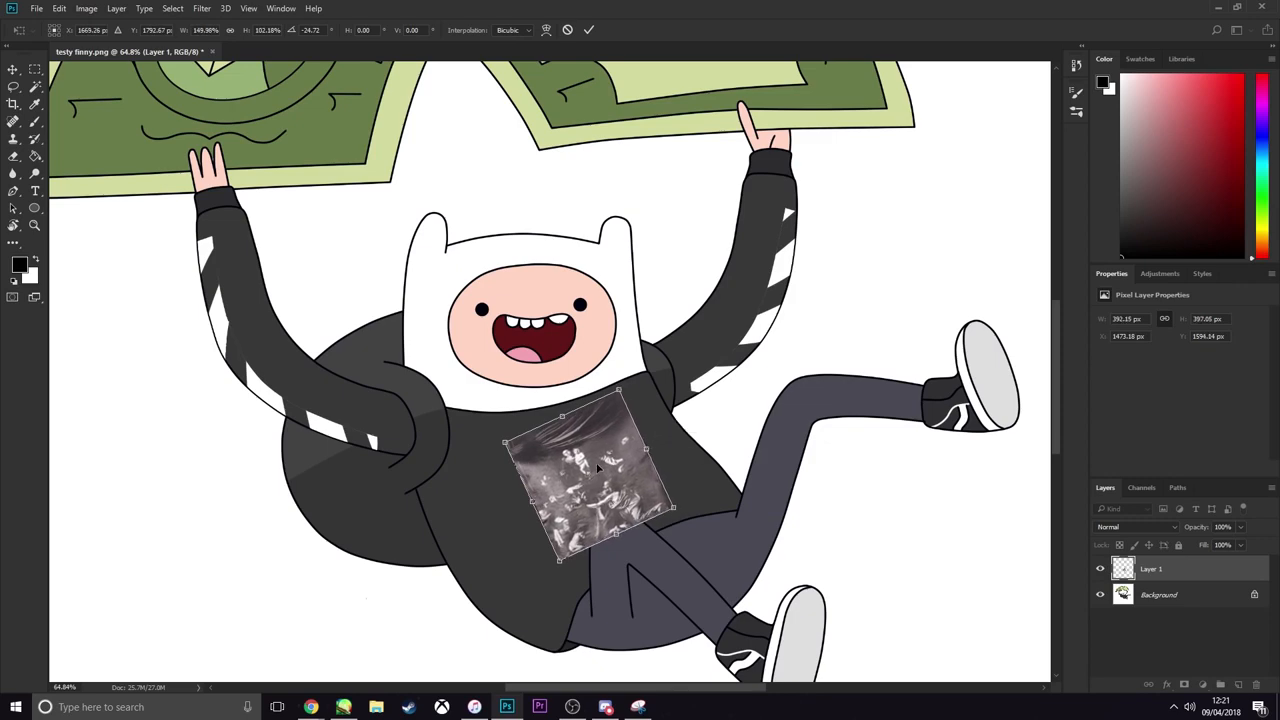
Warp the print, pulling its lower-right corner outward, straightening the right edge and nudging the upper-right corner
{"action": "scroll", "coordinate": [598, 490], "scroll_direction": "down", "scroll_amount": 2}
{"action": "right_click", "coordinate": [597, 493]}
{"action": "left_click", "coordinate": [627, 372]}
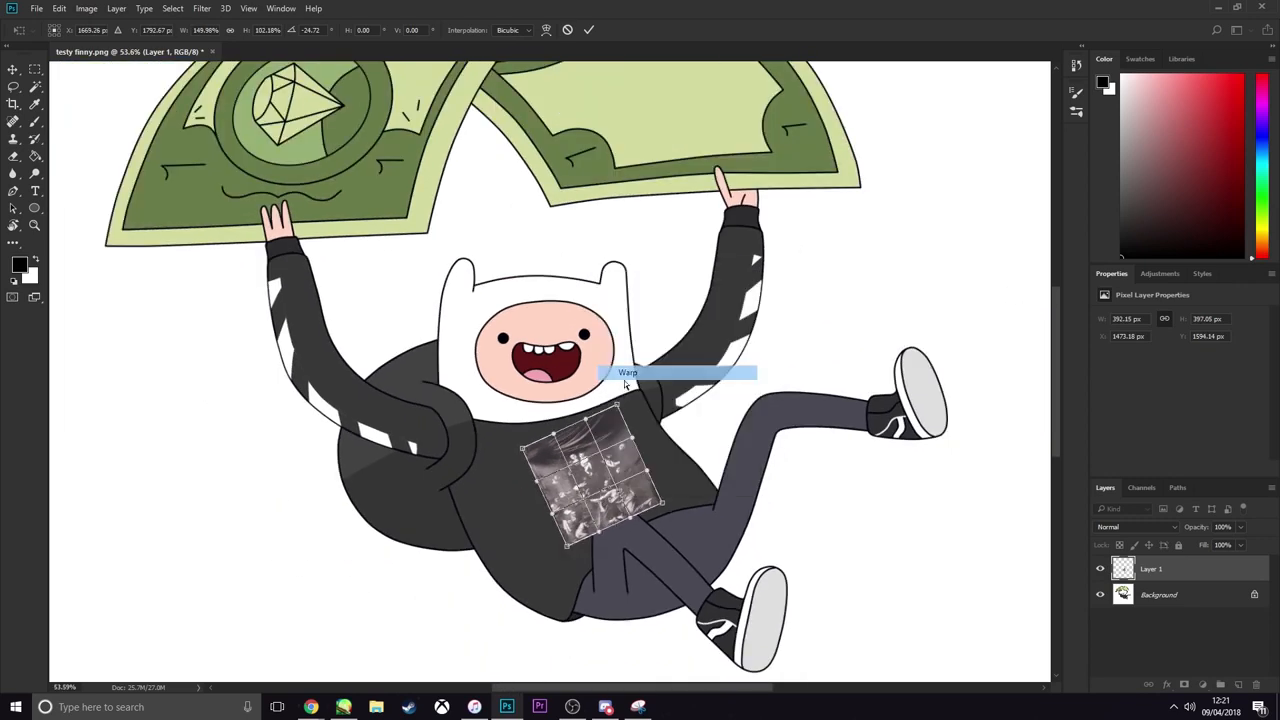
{"action": "scroll", "coordinate": [600, 480], "scroll_direction": "down", "scroll_amount": 1}
{"action": "scroll", "coordinate": [600, 480], "scroll_direction": "up", "scroll_amount": 4}
{"action": "left_click_drag", "start_coordinate": [711, 531], "coordinate": [728, 520]}
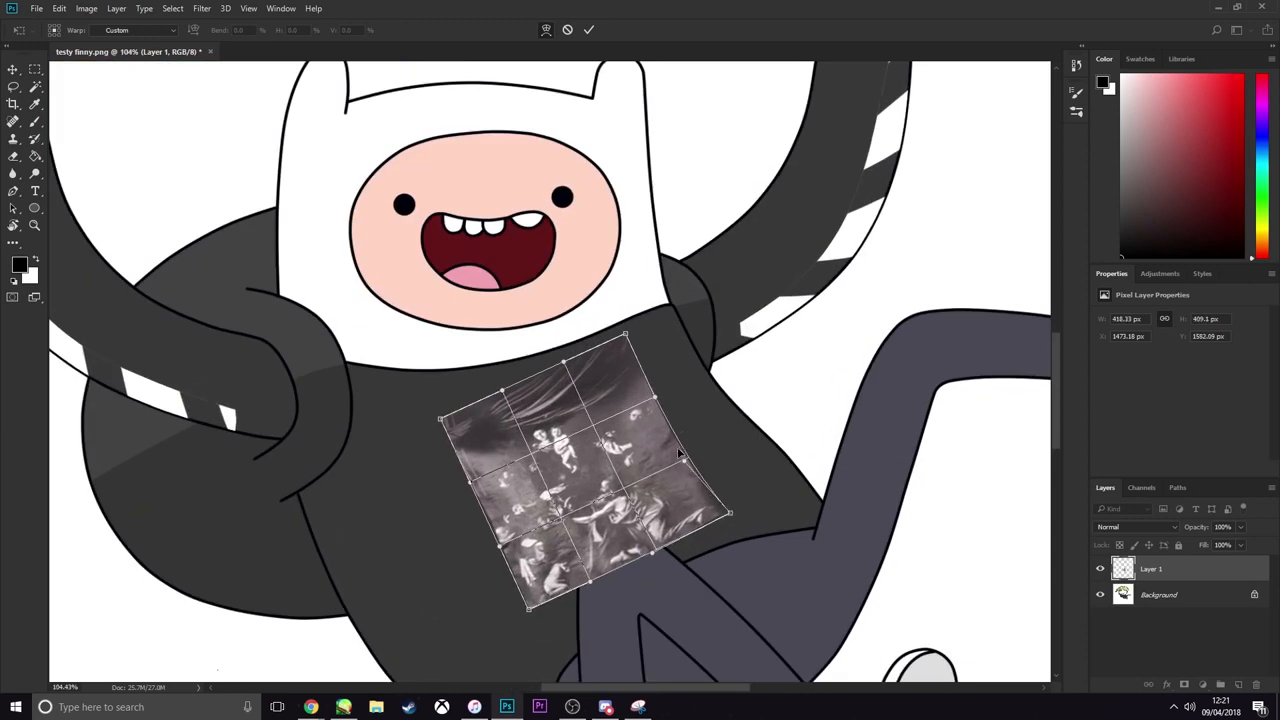
{"action": "left_click_drag", "start_coordinate": [685, 461], "coordinate": [689, 451]}
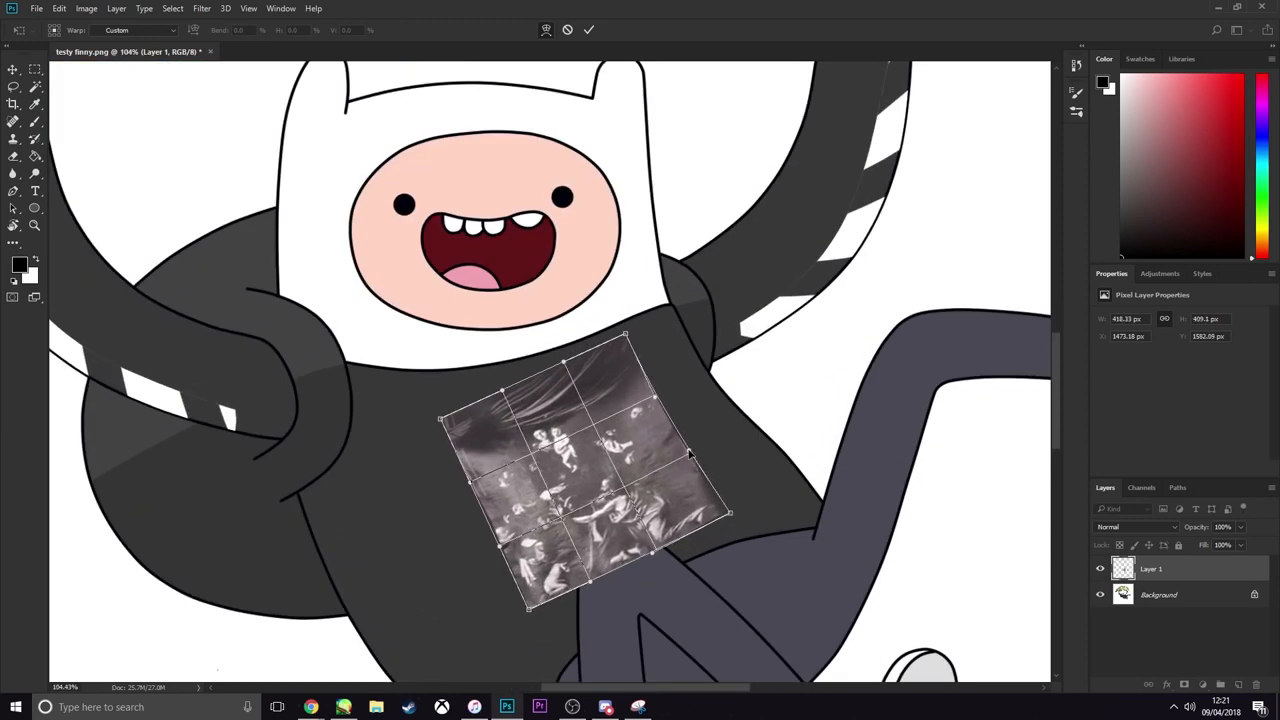
{"action": "left_click_drag", "start_coordinate": [627, 338], "coordinate": [628, 336]}
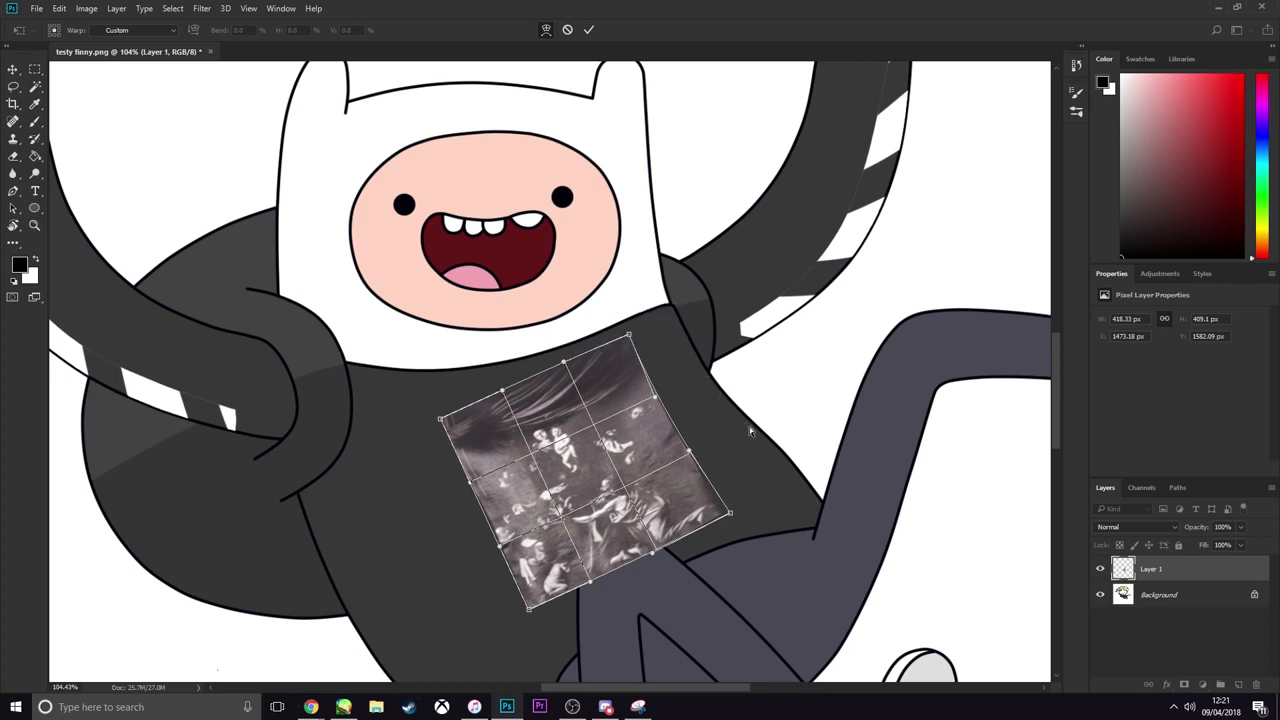
Warp the print's lower-left corner inward and upper-left corner upward, and bow the right edge to follow the torso
{"action": "left_click_drag", "start_coordinate": [527, 614], "coordinate": [543, 611]}
{"action": "left_click_drag", "start_coordinate": [445, 416], "coordinate": [445, 404]}
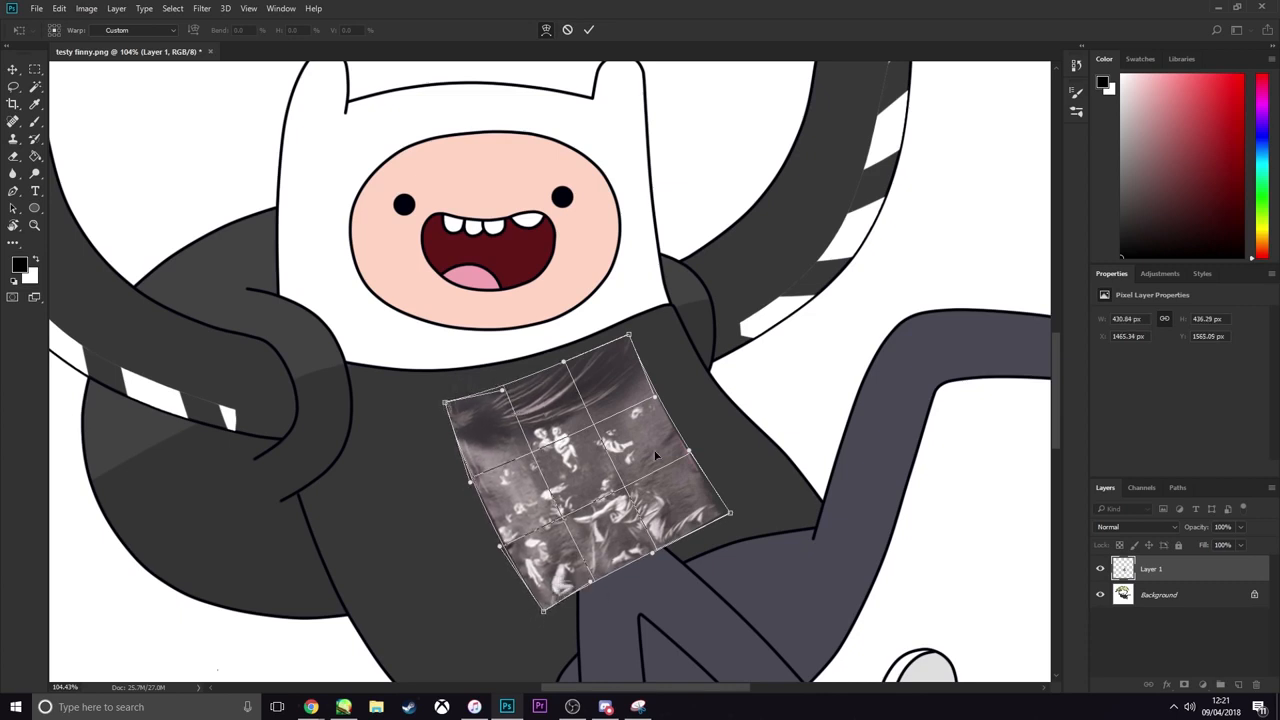
{"action": "left_click_drag", "start_coordinate": [676, 432], "coordinate": [702, 481]}
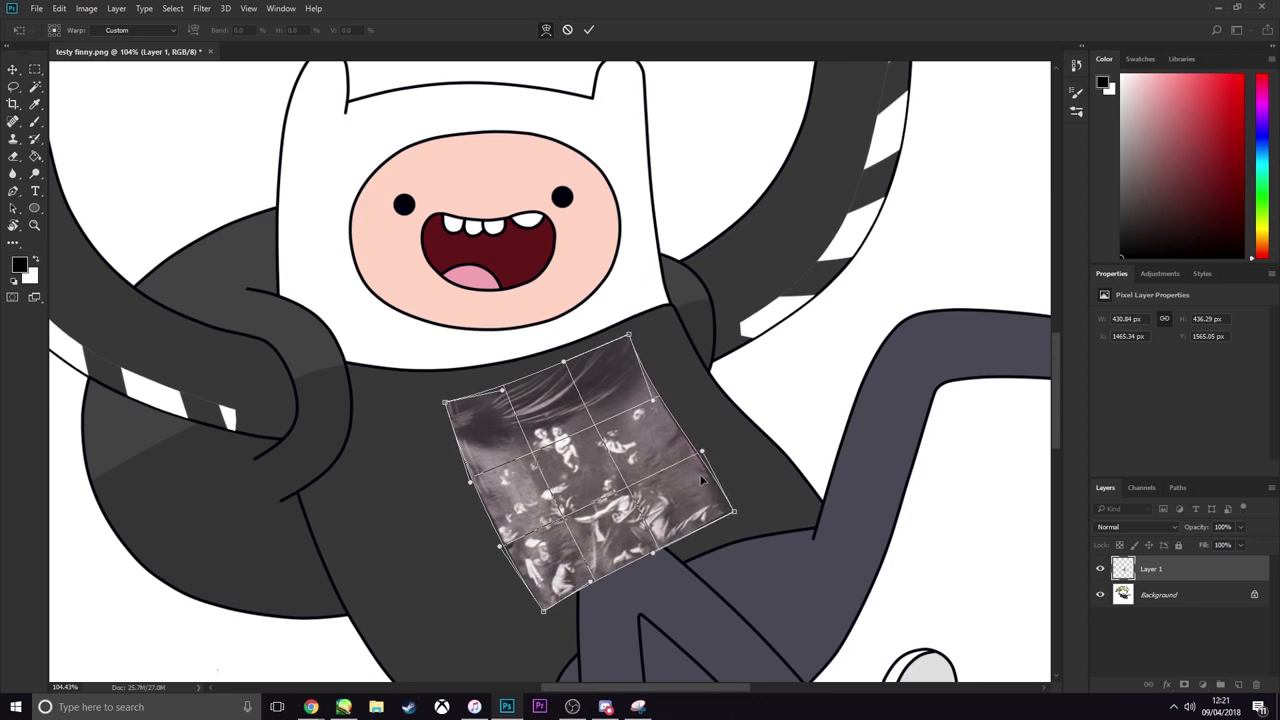
{"action": "left_click_drag", "start_coordinate": [658, 408], "coordinate": [652, 406]}
Bow the print's left edge outward, raise its upper-left corner, curve the top edge slightly, and apply the warp
{"action": "scroll", "coordinate": [649, 401], "scroll_direction": "down", "scroll_amount": 6}
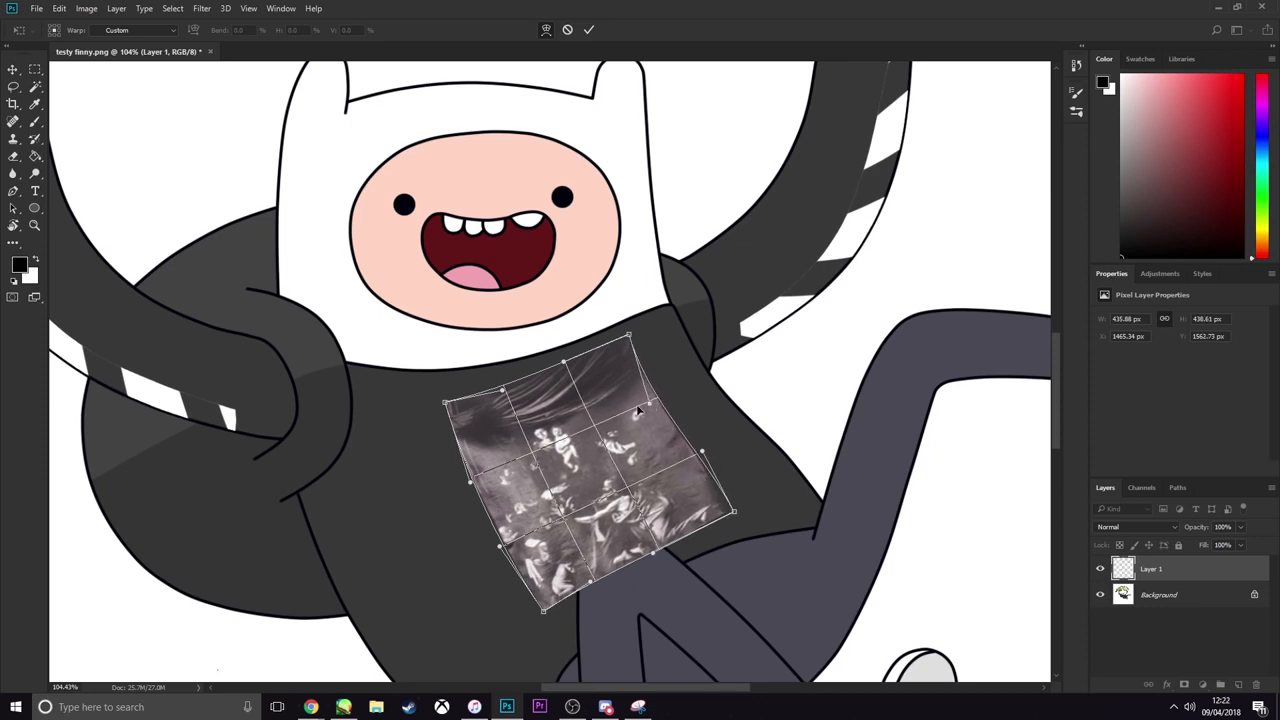
{"action": "scroll", "coordinate": [573, 545], "scroll_direction": "up", "scroll_amount": 3}
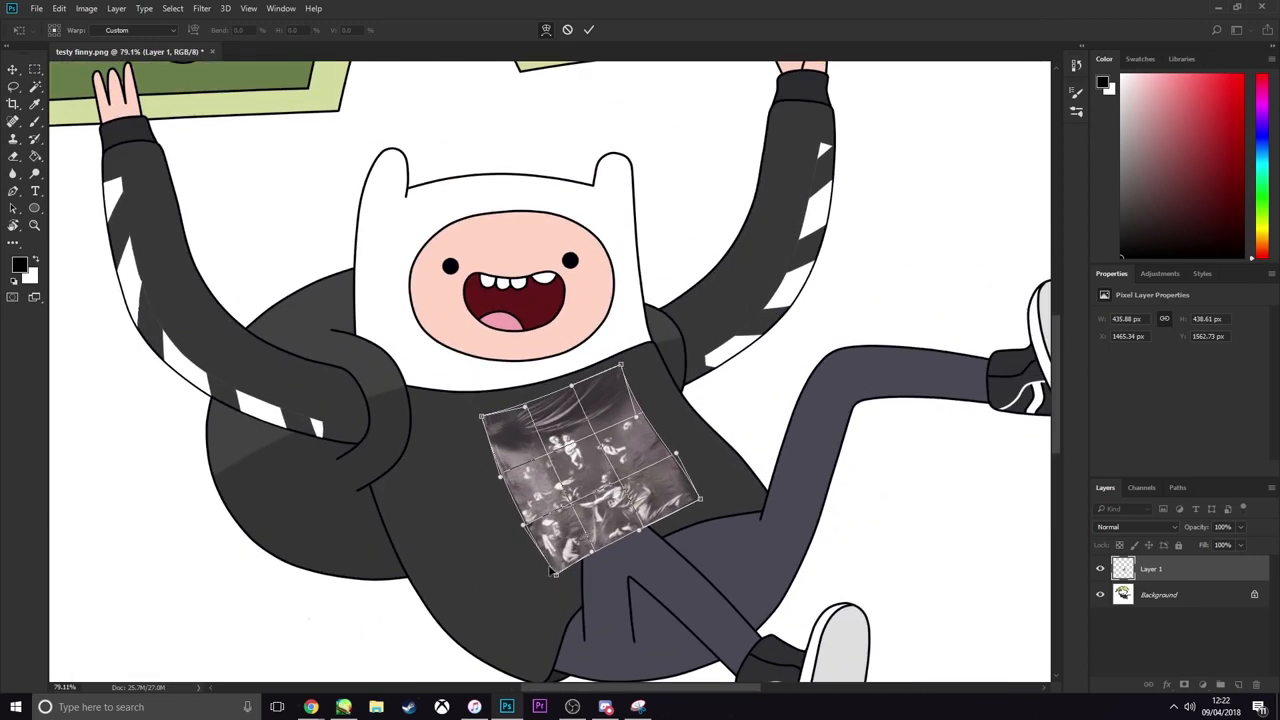
{"action": "left_click_drag", "start_coordinate": [538, 548], "coordinate": [540, 554]}
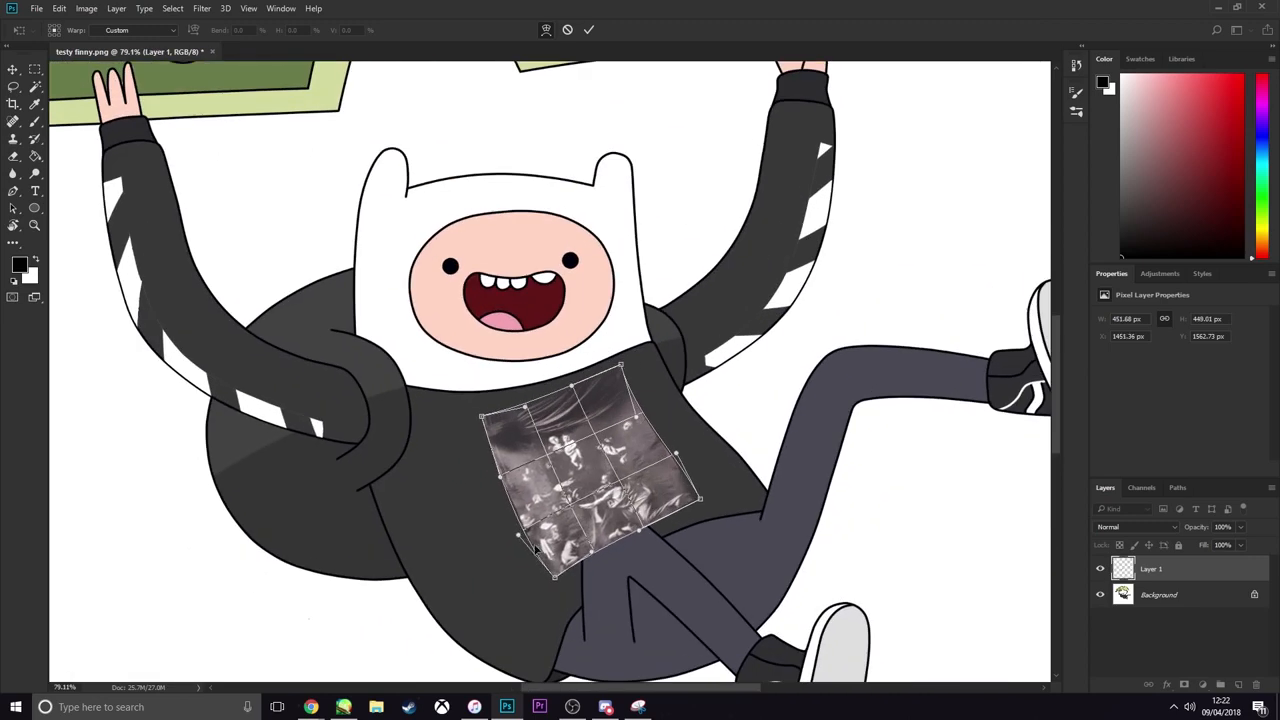
{"action": "left_click_drag", "start_coordinate": [510, 492], "coordinate": [505, 487]}
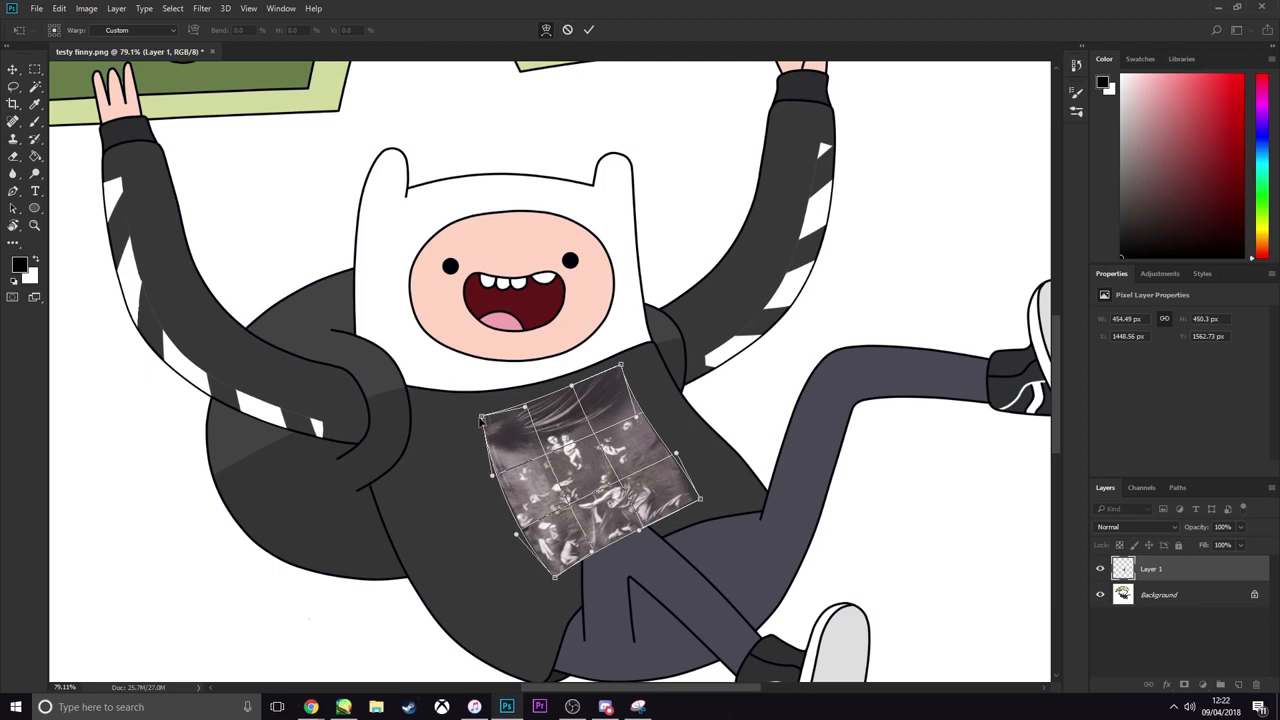
{"action": "left_click_drag", "start_coordinate": [481, 416], "coordinate": [479, 409]}
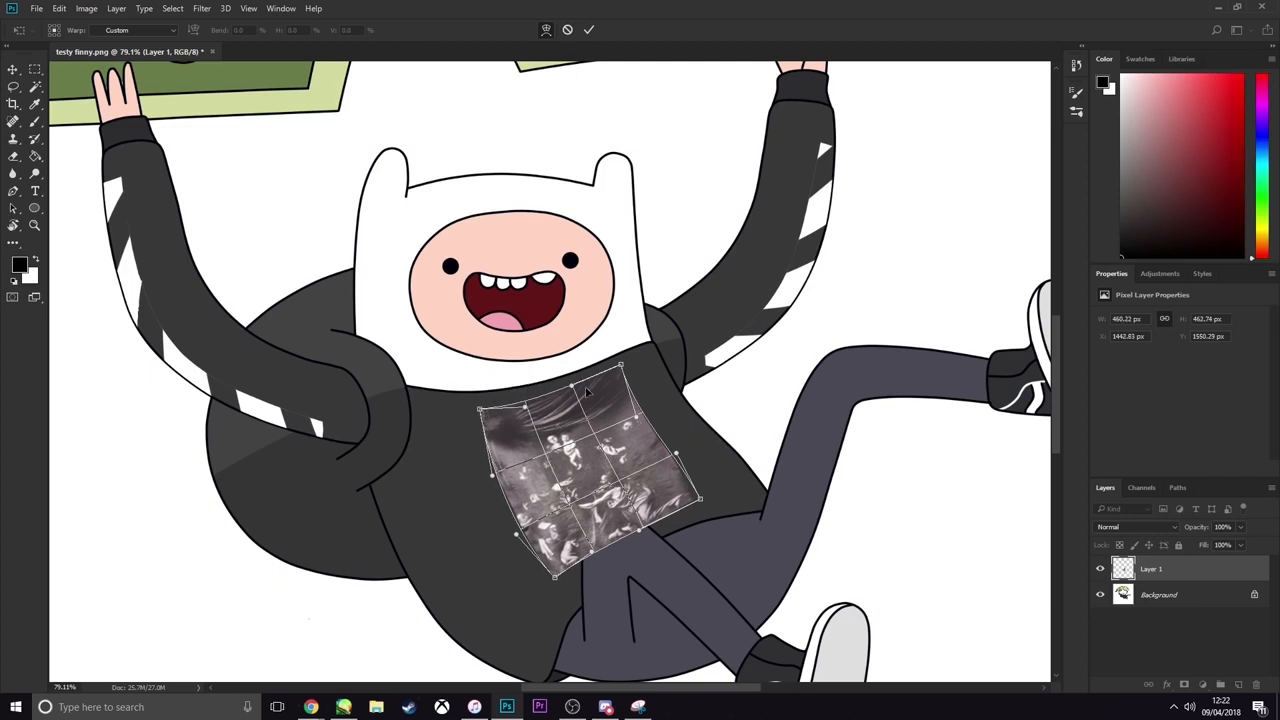
{"action": "left_click_drag", "start_coordinate": [572, 387], "coordinate": [575, 393]}
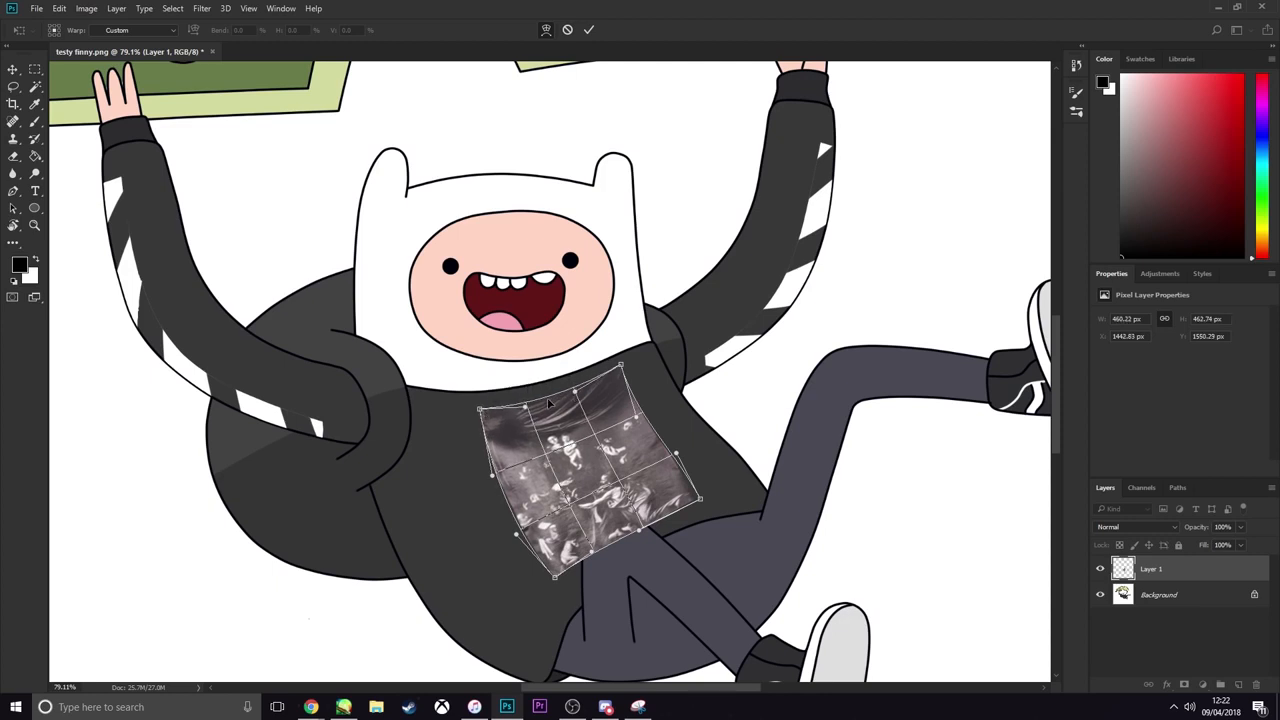
{"action": "scroll", "coordinate": [575, 395], "scroll_direction": "down", "scroll_amount": 2}
{"action": "scroll", "coordinate": [550, 404], "scroll_direction": "up", "scroll_amount": 3}
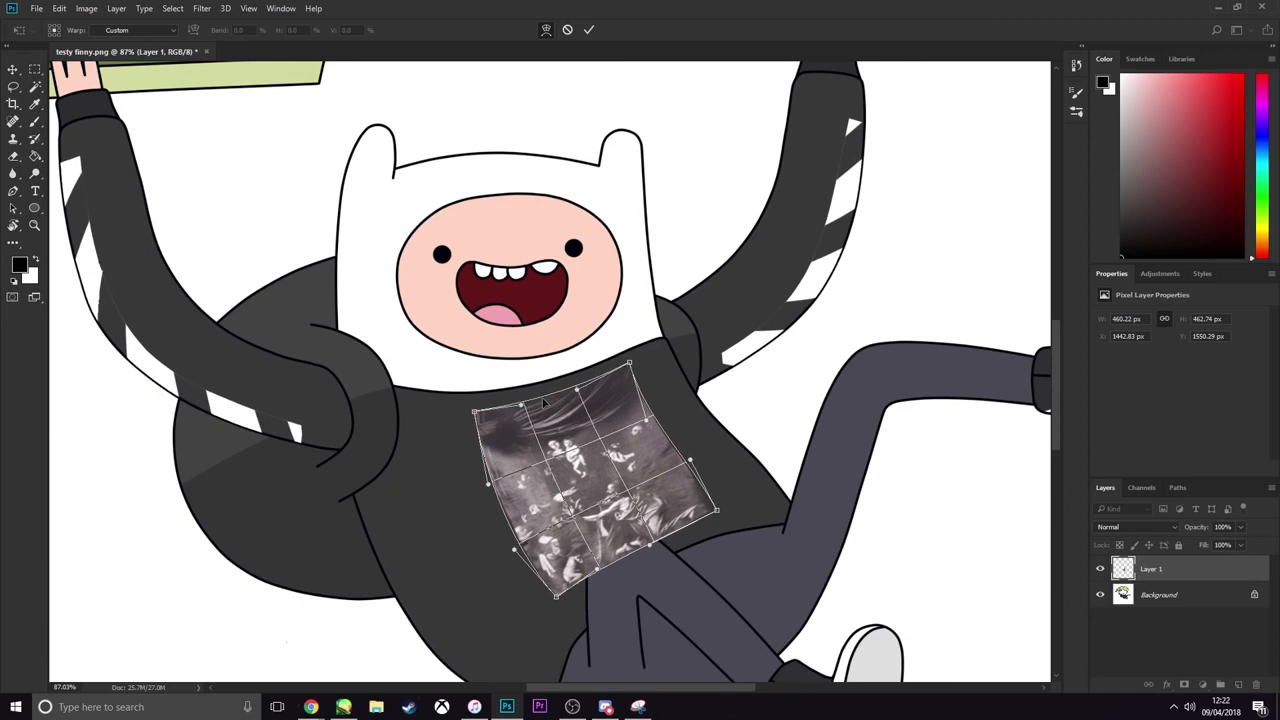
{"action": "key", "text": "Return"}
{"action": "scroll", "coordinate": [560, 470], "scroll_direction": "down", "scroll_amount": 3}
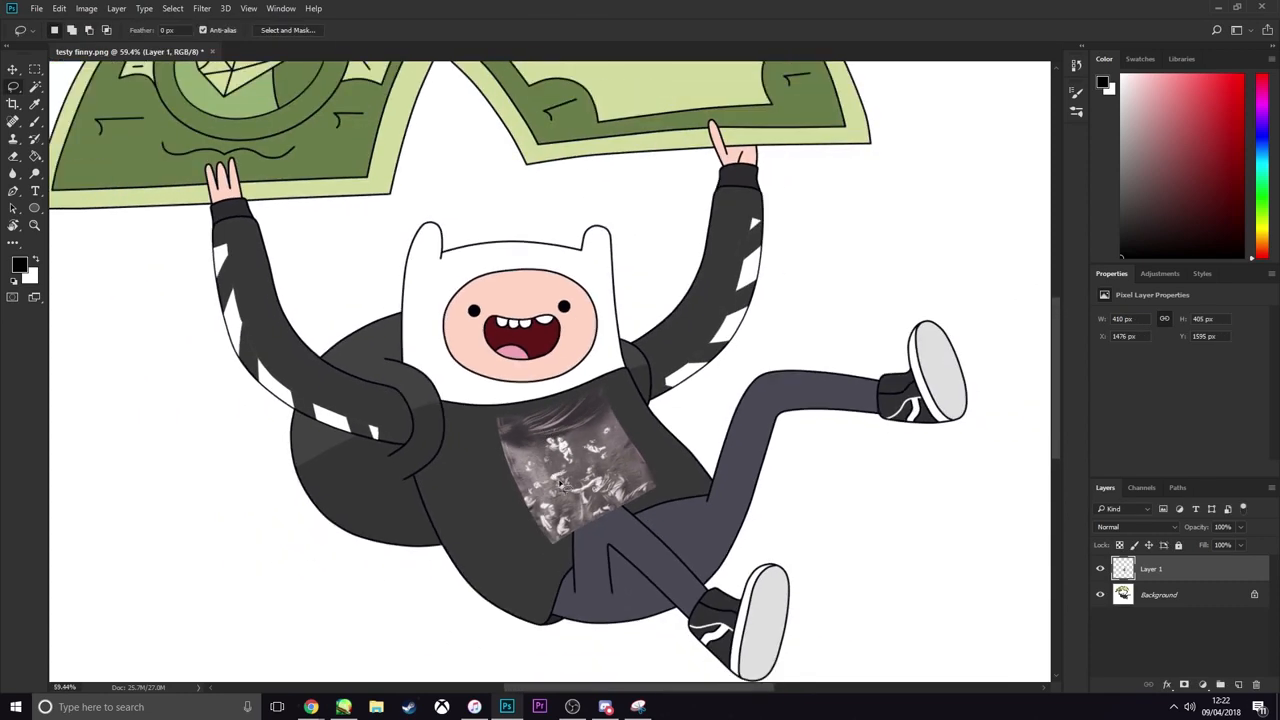
Scale the print on the chest proportionally to about 96%, roughly 394 × 389 px, and apply the transform
{"action": "scroll", "coordinate": [566, 492], "scroll_direction": "up", "scroll_amount": 2}
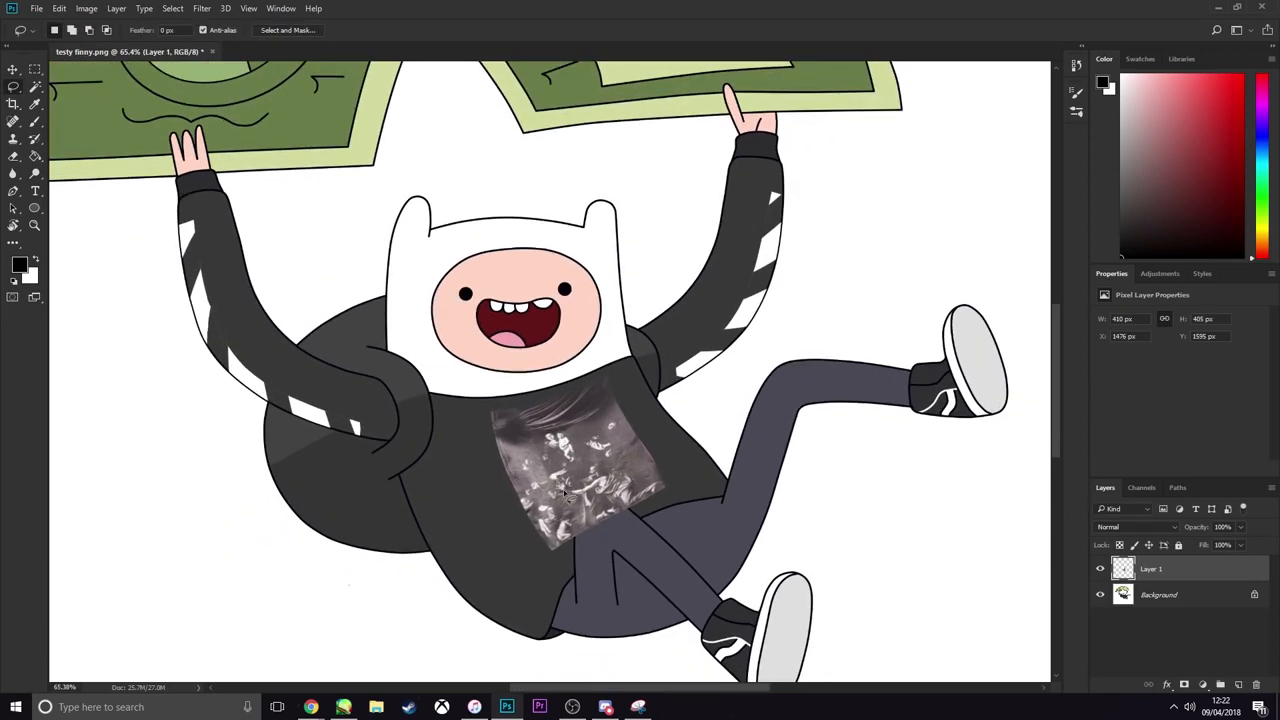
{"action": "key", "text": "ctrl+t"}
{"action": "left_click_drag", "start_coordinate": [668, 377], "coordinate": [662, 383]}
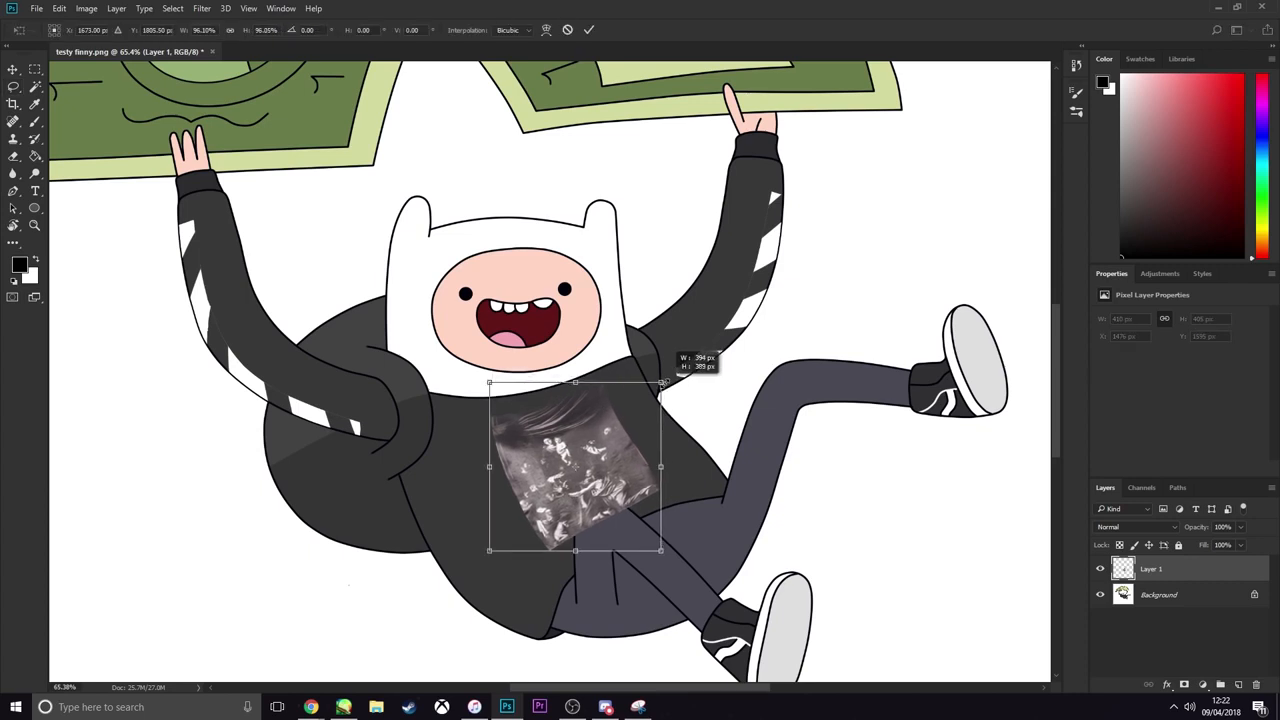
{"action": "scroll", "coordinate": [656, 408], "scroll_direction": "down", "scroll_amount": 1}
{"action": "key", "text": "Return"}
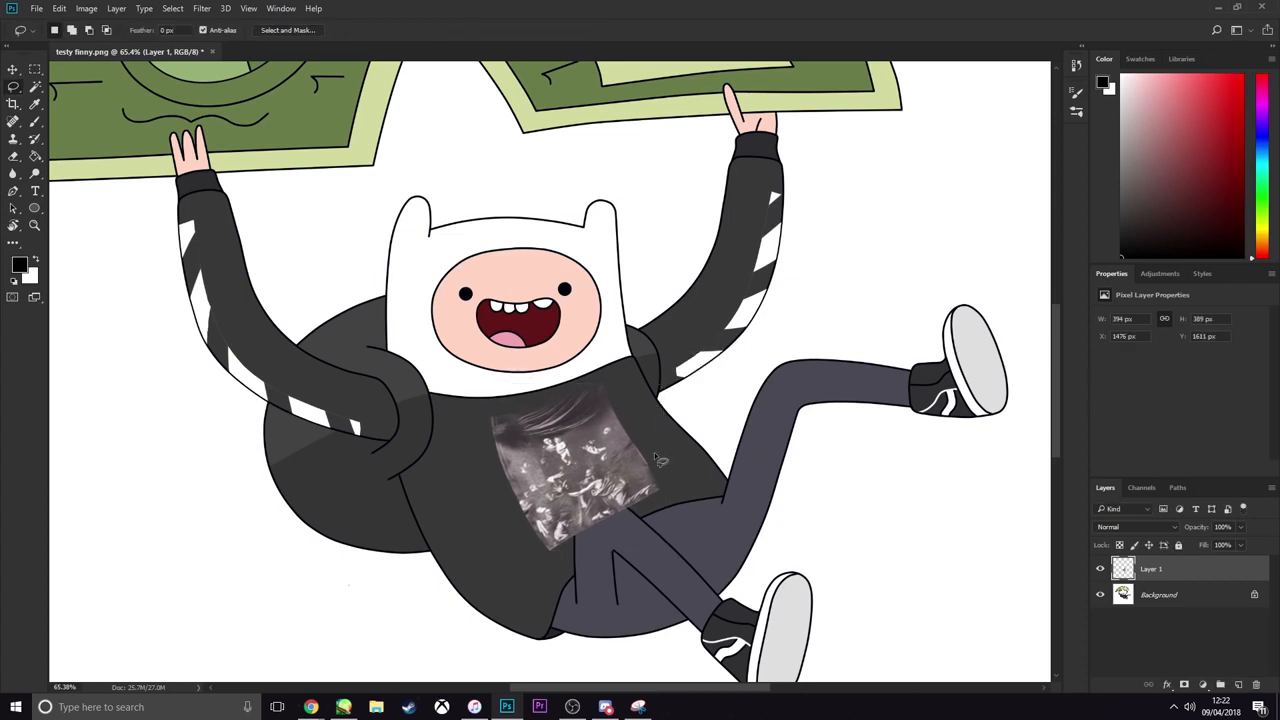
Unlock the Background layer and delete it, leaving only the print on a transparent canvas
{"action": "left_click", "coordinate": [1116, 600]}
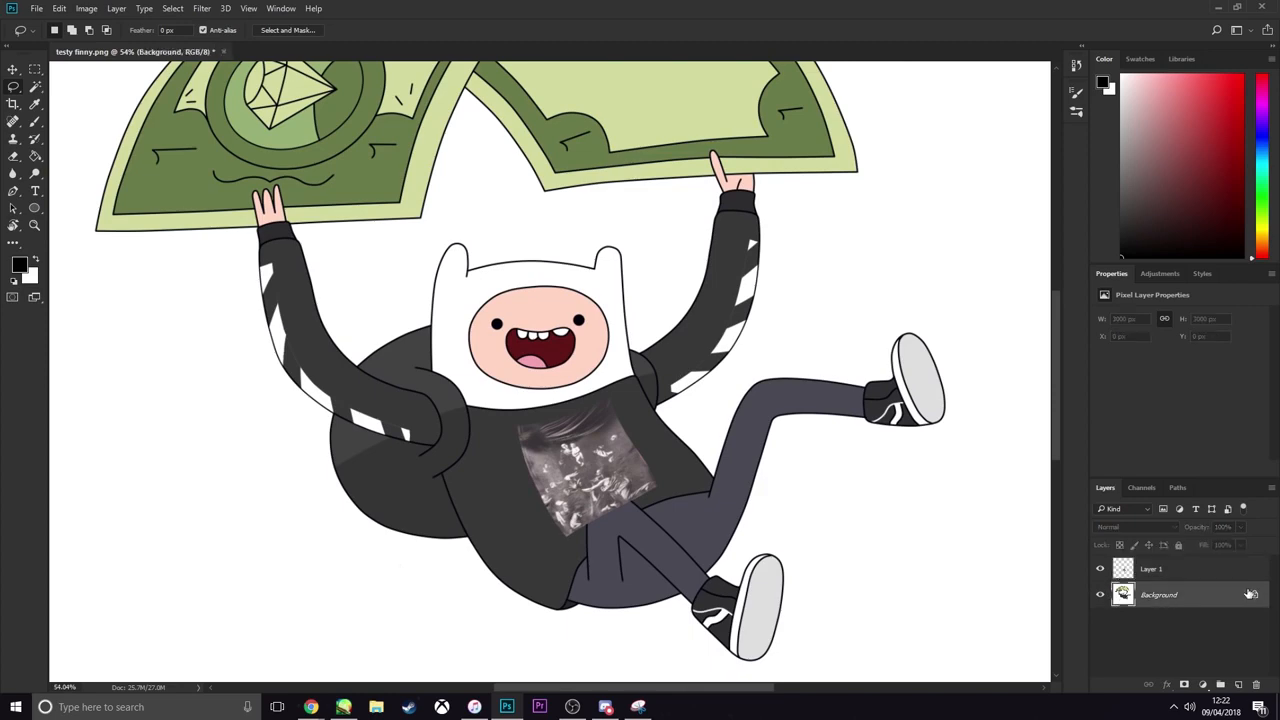
{"action": "left_click", "coordinate": [1254, 594]}
{"action": "left_click", "coordinate": [1256, 686]}
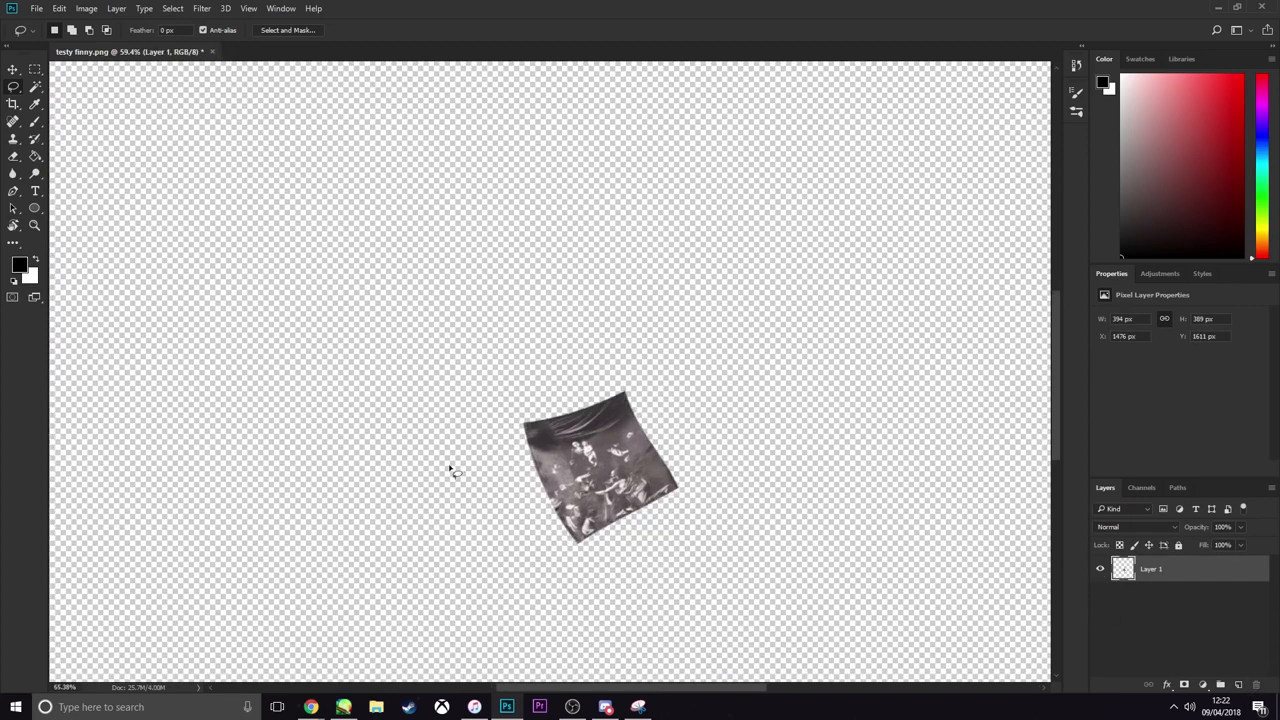
{"action": "scroll", "coordinate": [543, 491], "scroll_direction": "down", "scroll_amount": 4}
{"action": "scroll", "coordinate": [547, 490], "scroll_direction": "up", "scroll_amount": 3}
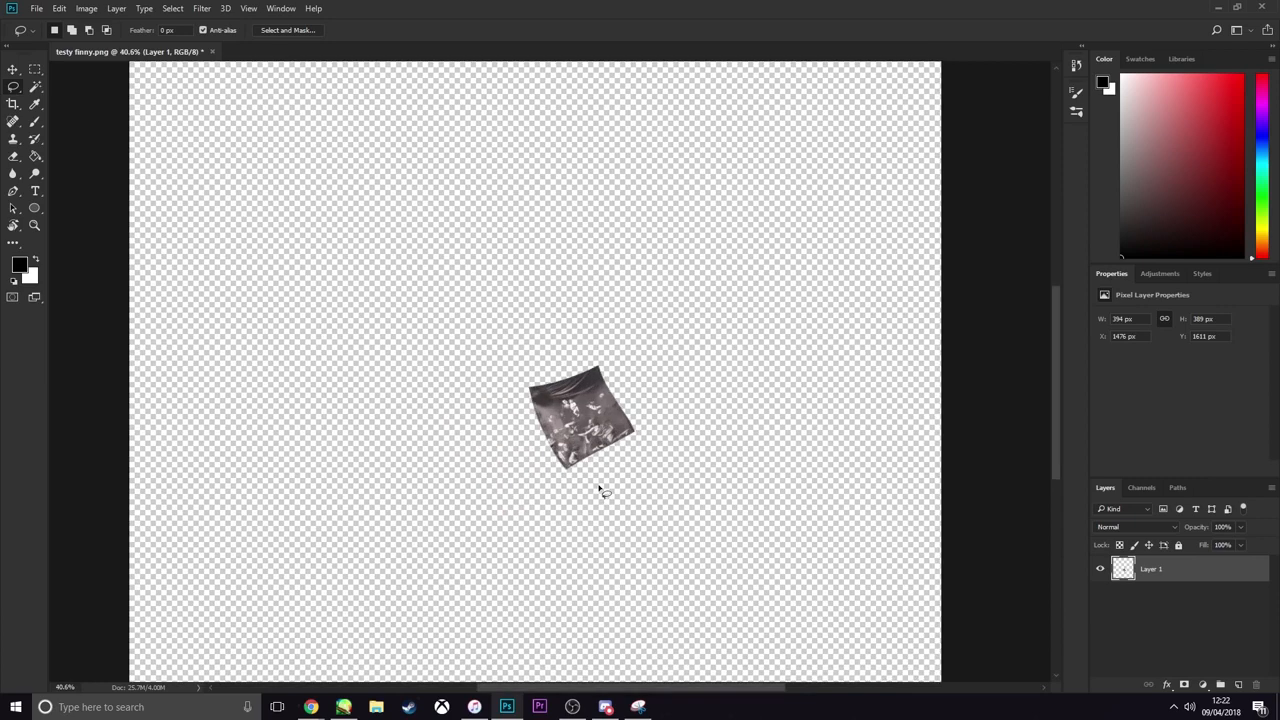
Save a PNG copy of the isolated print to the Desktop as lol, with the large file size option
{"action": "key", "text": "ctrl+shift+s"}
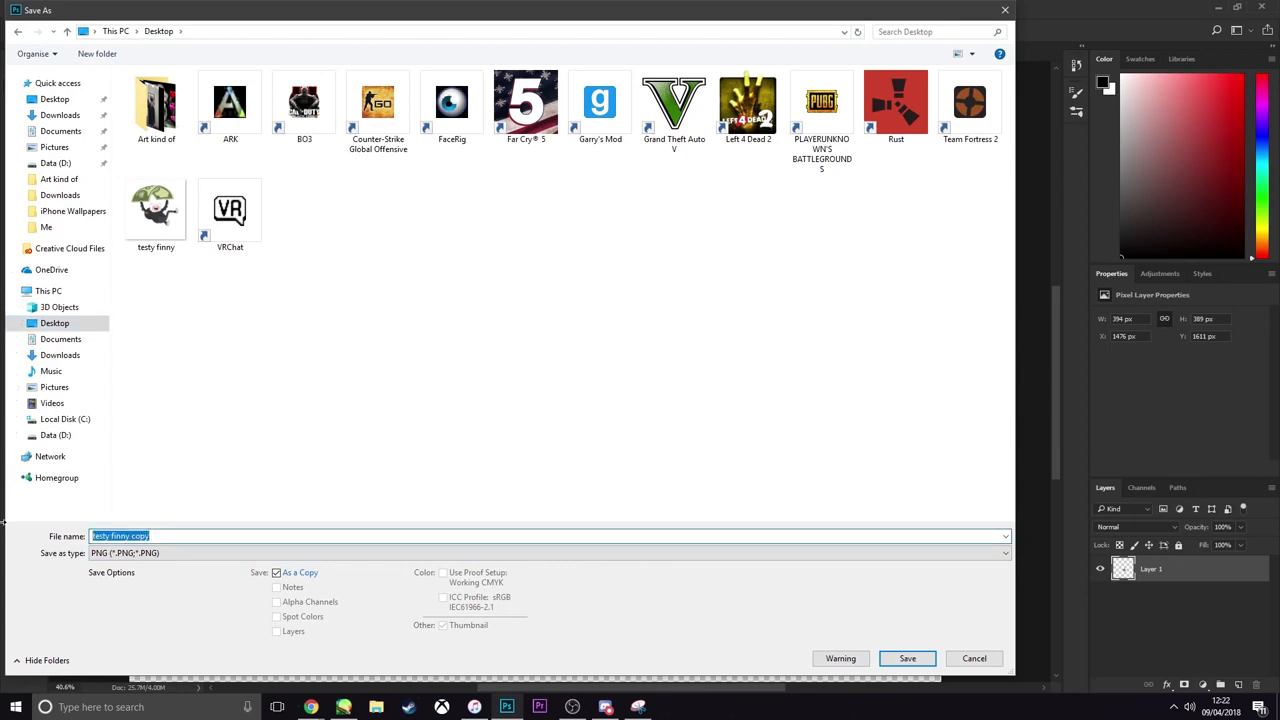
{"action": "type", "text": "lol"}
{"action": "left_click", "coordinate": [925, 659]}
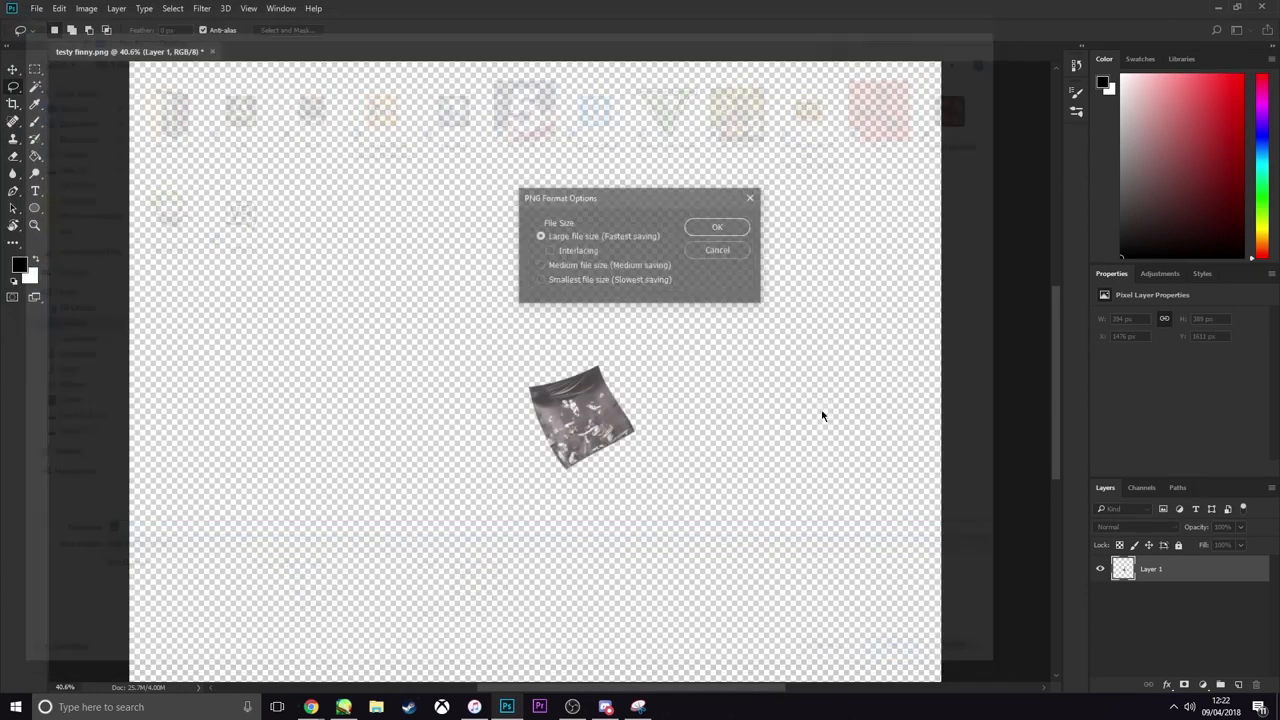
{"action": "left_click", "coordinate": [718, 227]}
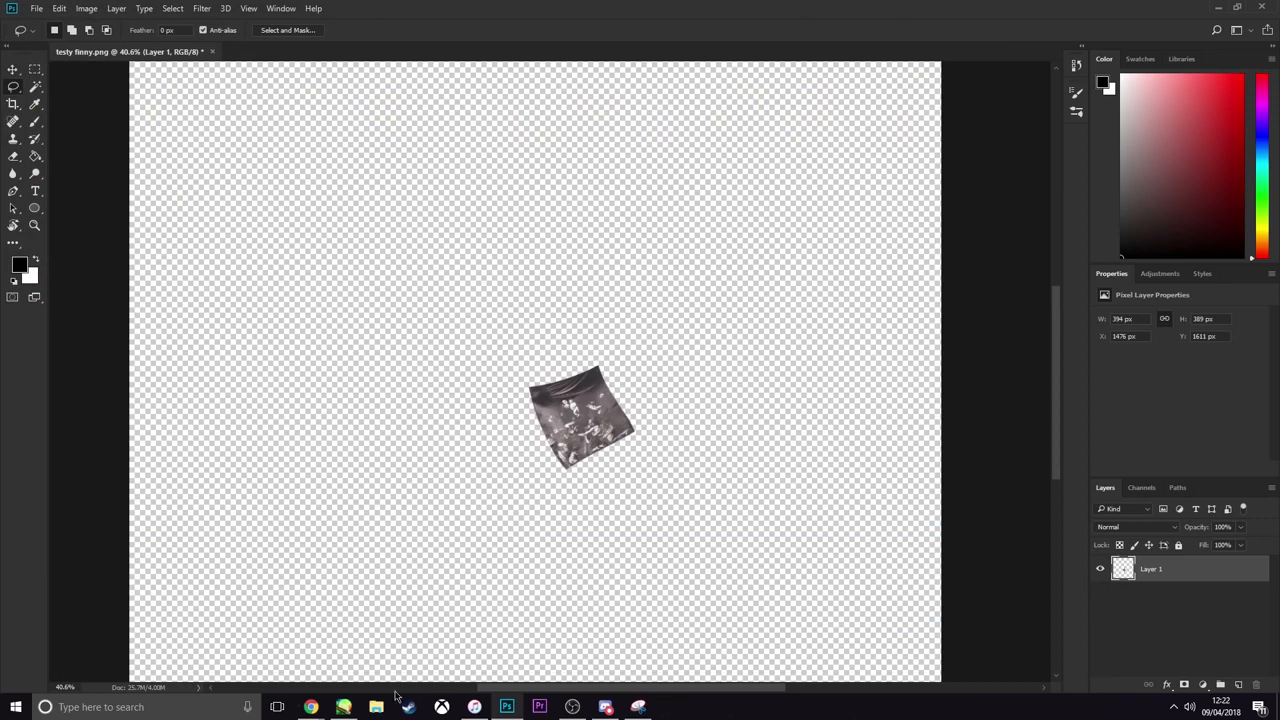
Switch to PaintTool SAI and open lol.png from the Desktop
{"action": "left_click", "coordinate": [343, 707]}
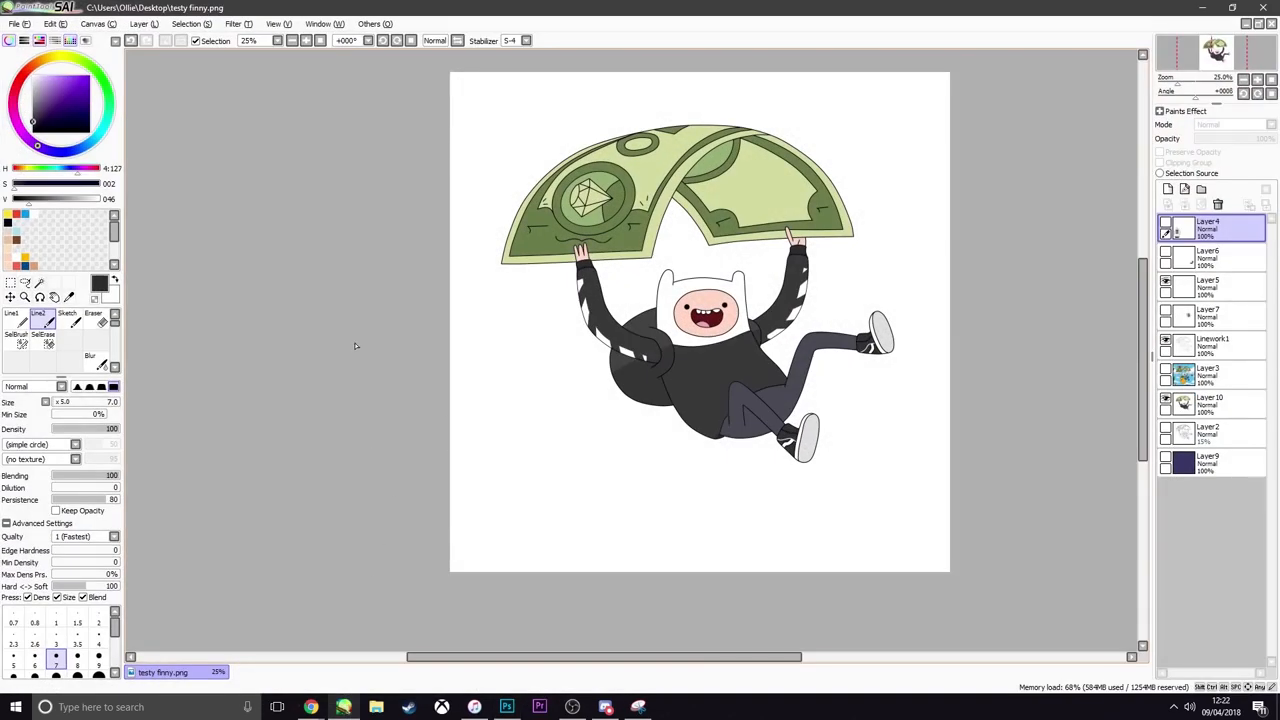
{"action": "key", "text": "ctrl+o"}
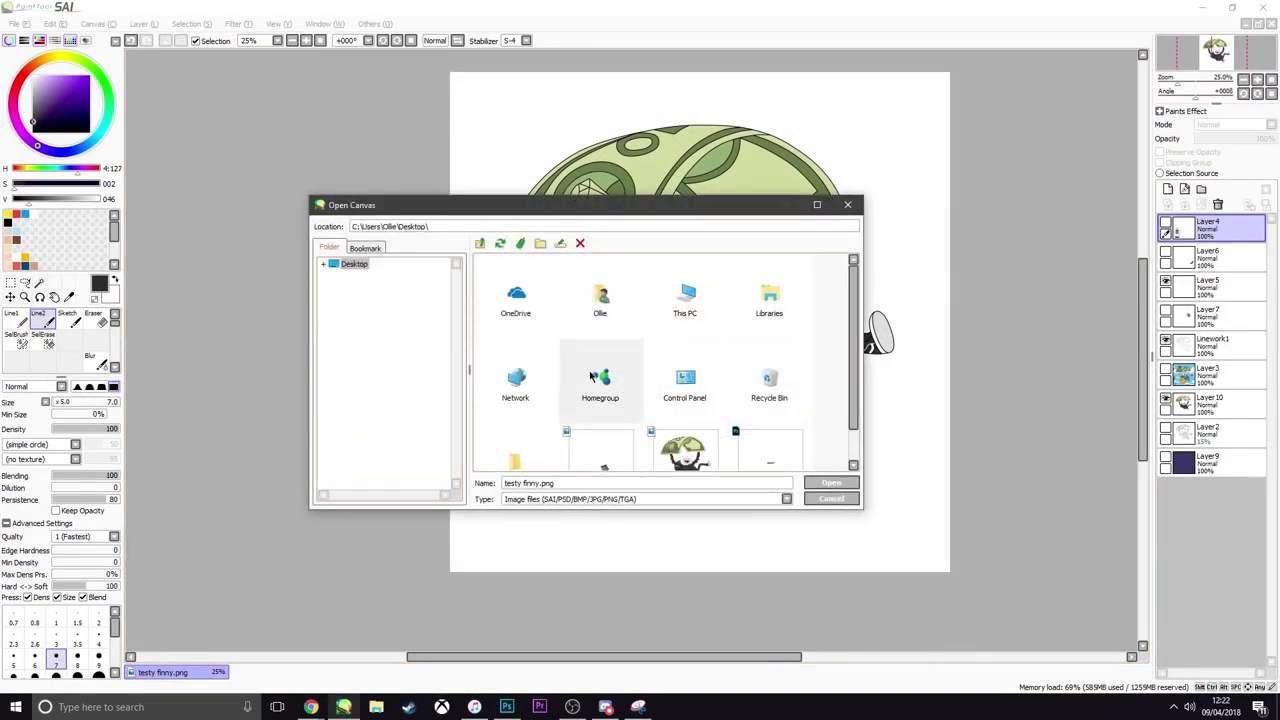
{"action": "scroll", "coordinate": [602, 428], "scroll_direction": "down", "scroll_amount": 1}
{"action": "double_click", "coordinate": [602, 438]}
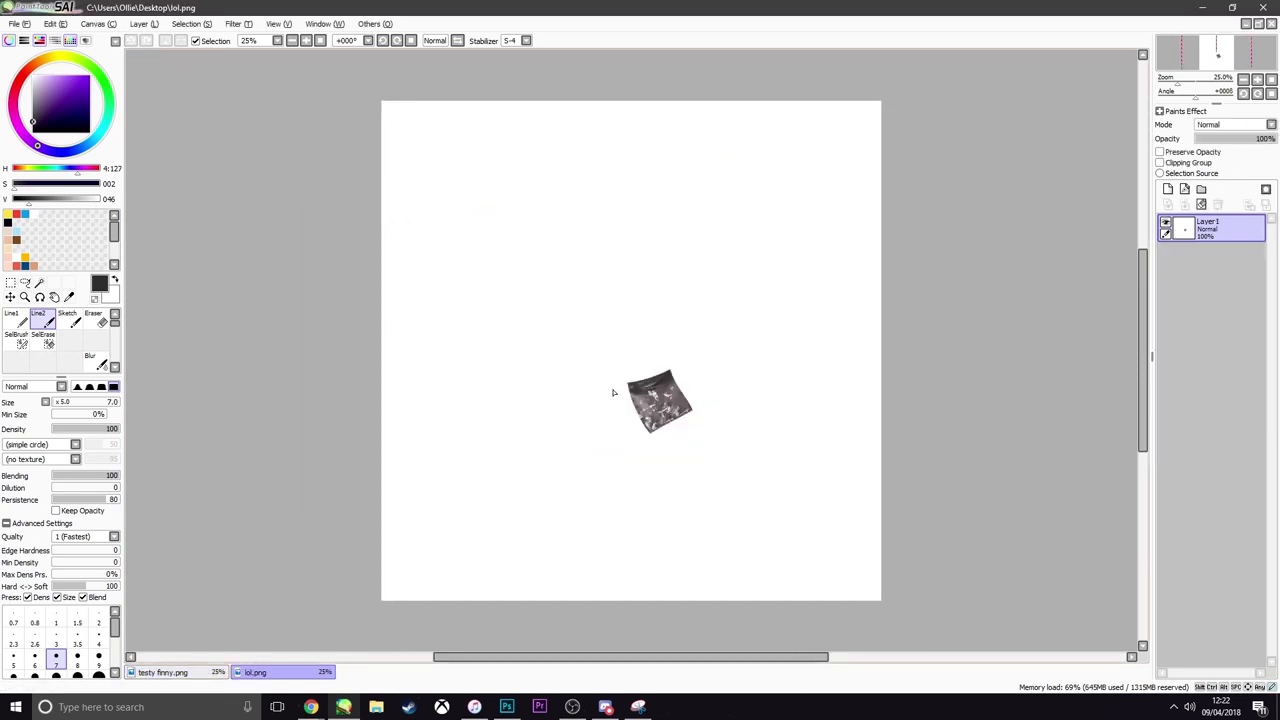
Copy the whole lol.png canvas and paste it into testy finny.png as a new layer above Layer4
{"action": "key", "text": "ctrl+a"}
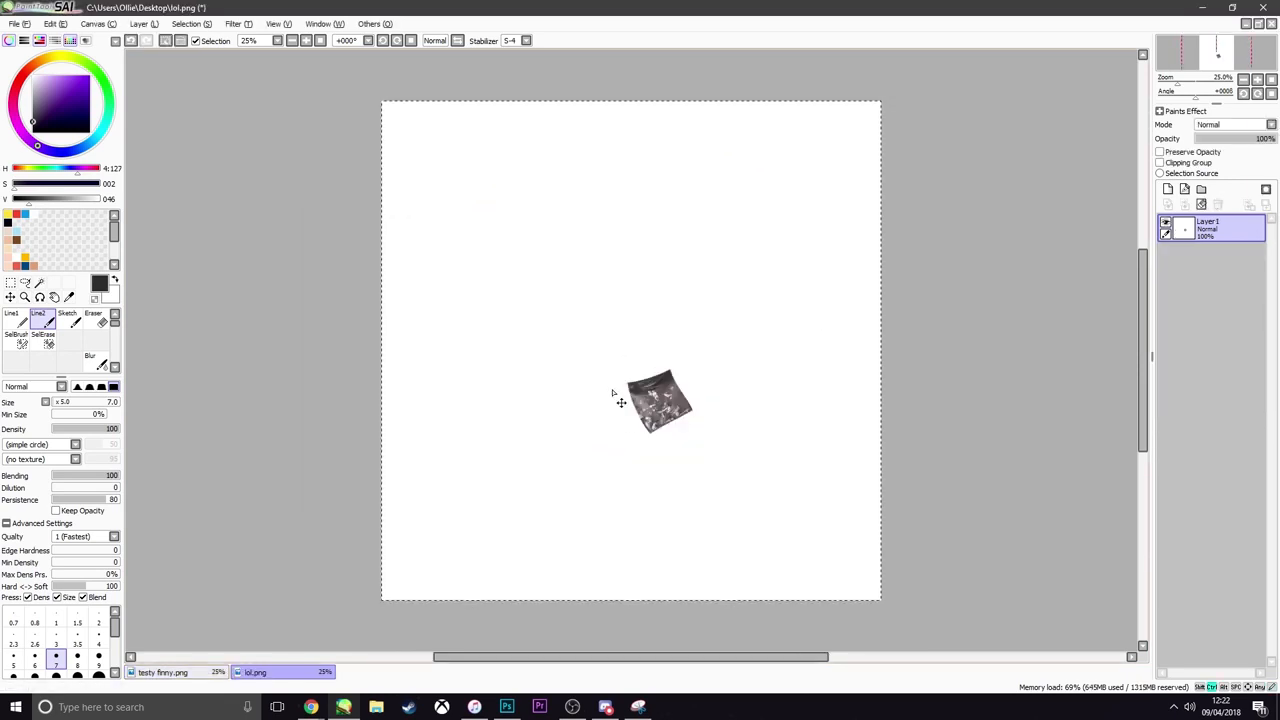
{"action": "left_click", "coordinate": [162, 672]}
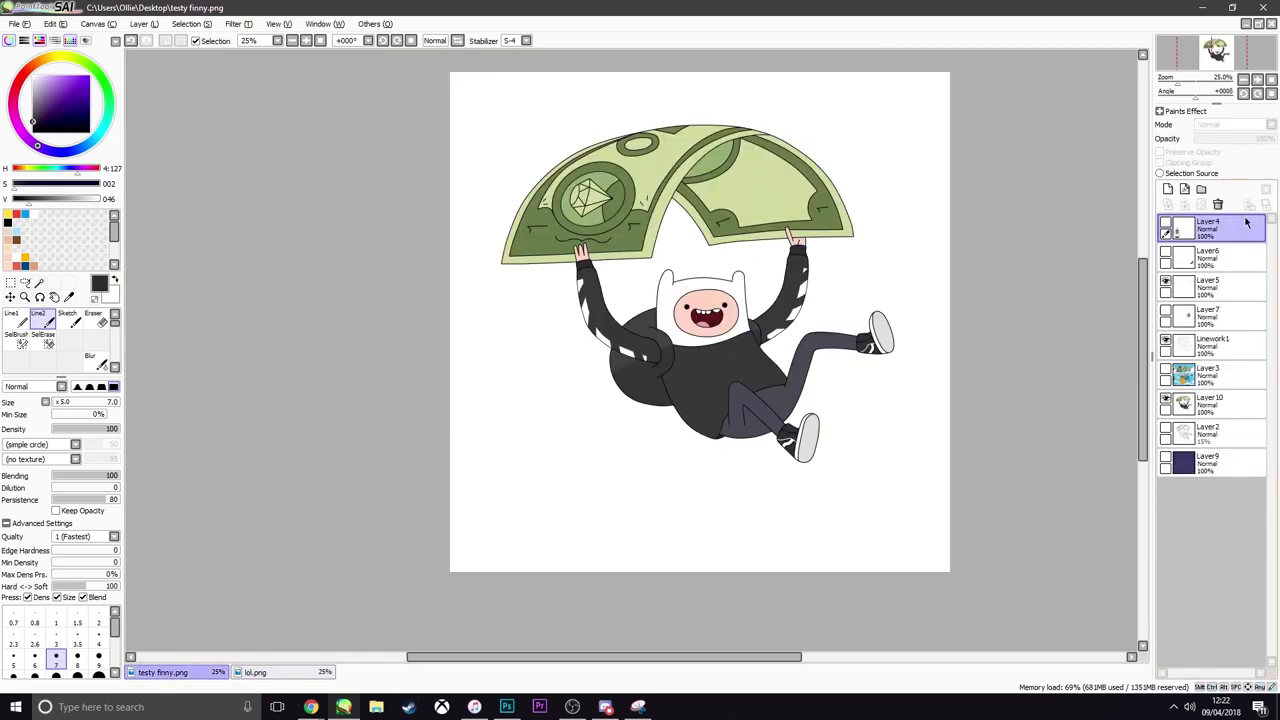
{"action": "key", "text": "ctrl+v"}
{"action": "scroll", "coordinate": [757, 385], "scroll_direction": "down", "scroll_amount": 1}
{"action": "scroll", "coordinate": [755, 388], "scroll_direction": "down", "scroll_amount": 1}
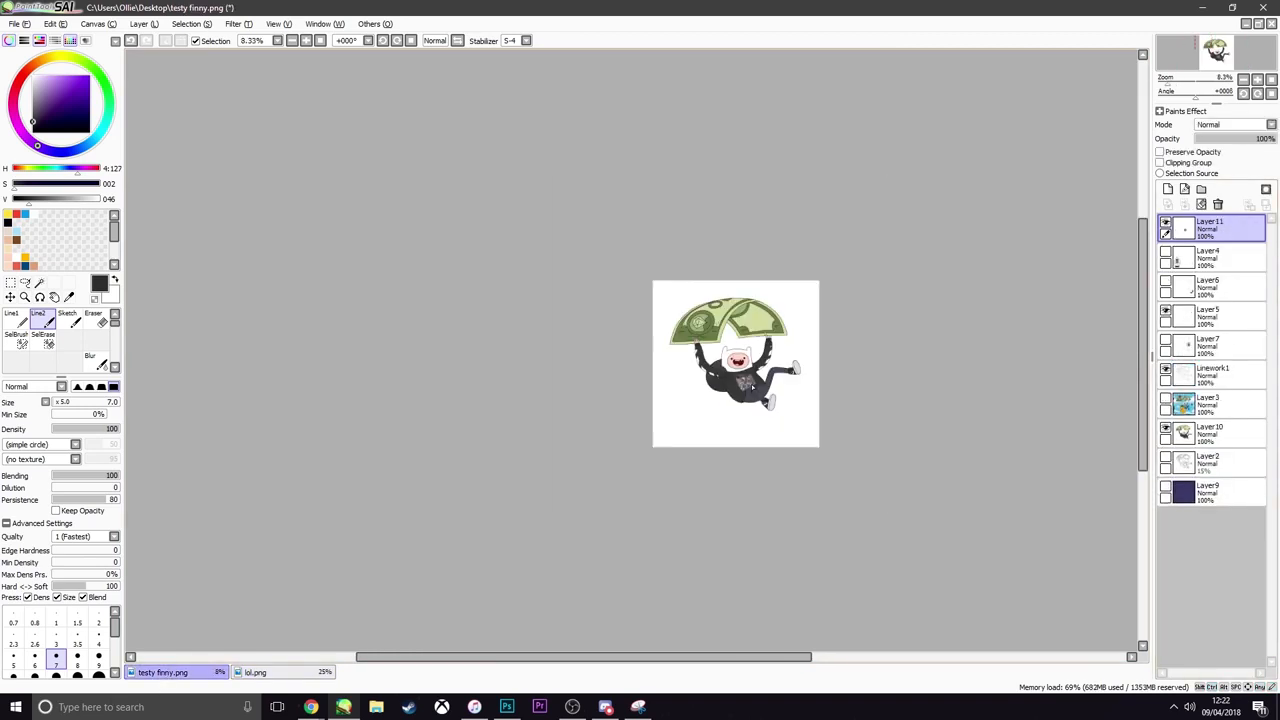
{"action": "scroll", "coordinate": [755, 388], "scroll_direction": "up", "scroll_amount": 4}
Switch to Photoshop, undo the deletion of the character artwork layer, and return to PaintTool SAI
{"action": "left_click", "coordinate": [507, 707]}
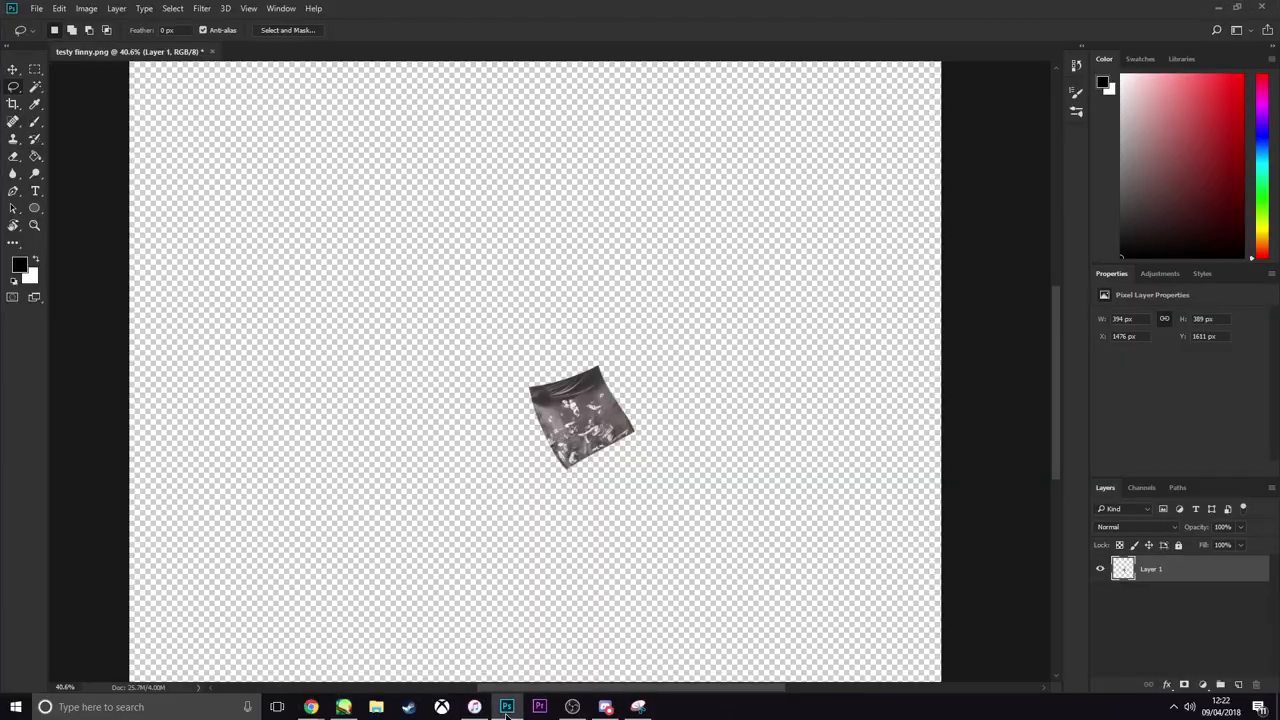
{"action": "scroll", "coordinate": [716, 550], "scroll_direction": "down", "scroll_amount": 4}
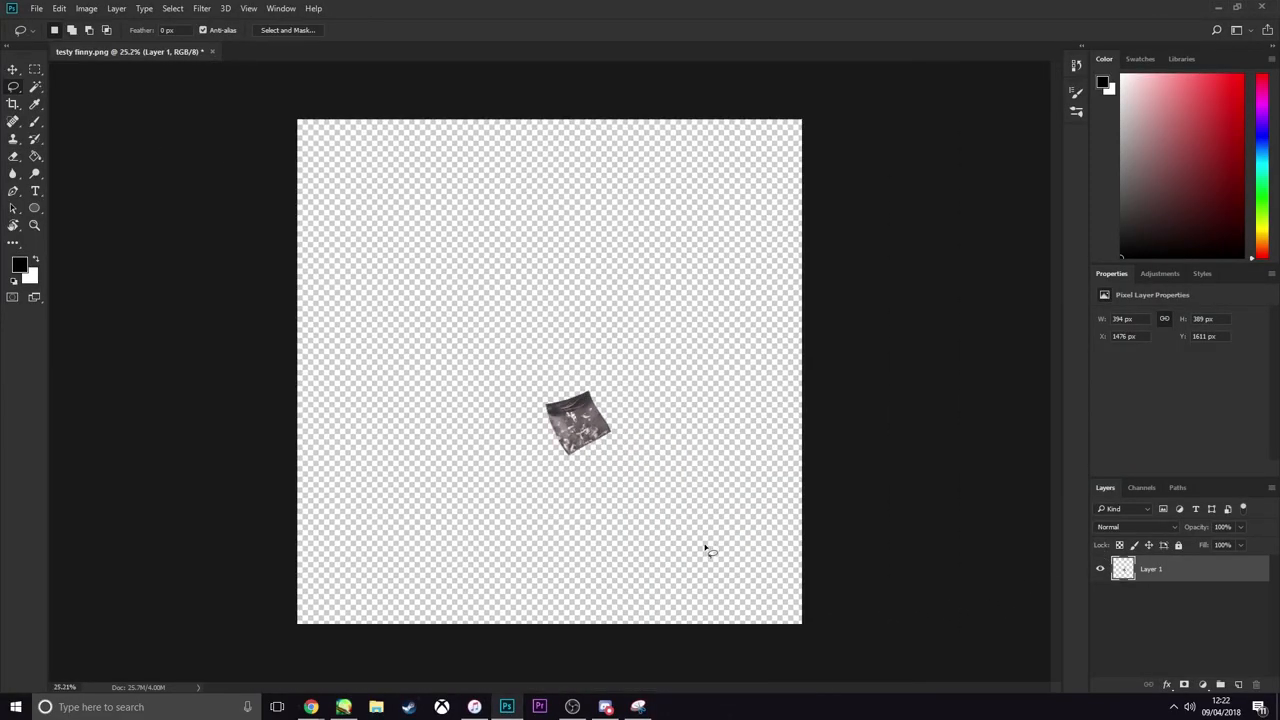
{"action": "key", "text": "ctrl+z"}
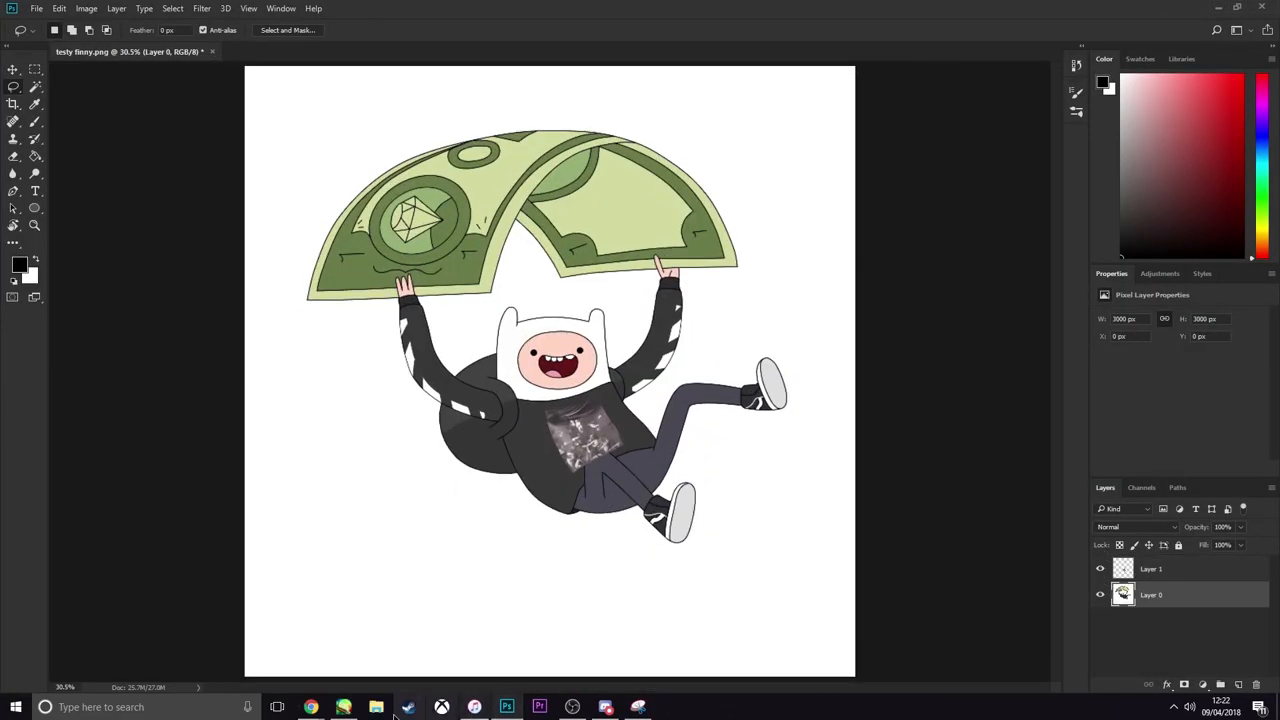
{"action": "left_click", "coordinate": [343, 707]}
Select the sweatshirt torso from Linework1 with the Magic Wand, invert the selection, and cut the overlapping part of the print from Layer11
{"action": "scroll", "coordinate": [822, 360], "scroll_direction": "down", "scroll_amount": 3}
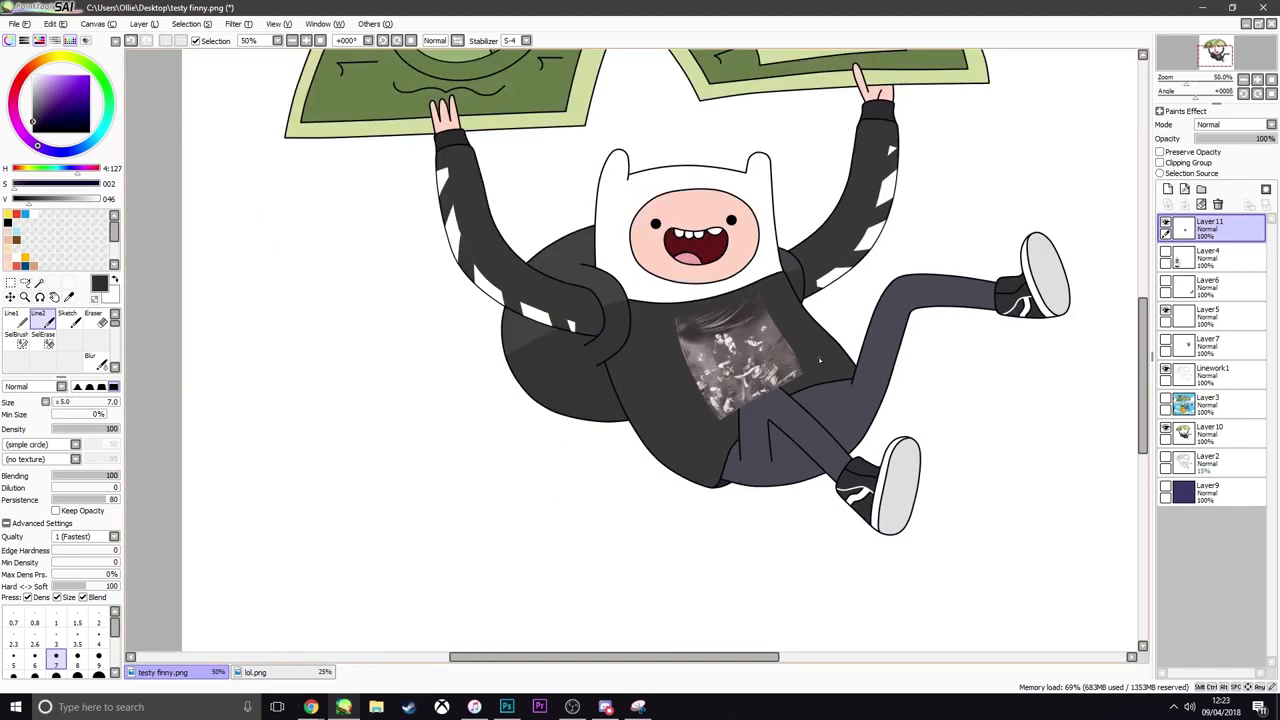
{"action": "scroll", "coordinate": [818, 360], "scroll_direction": "up", "scroll_amount": 4}
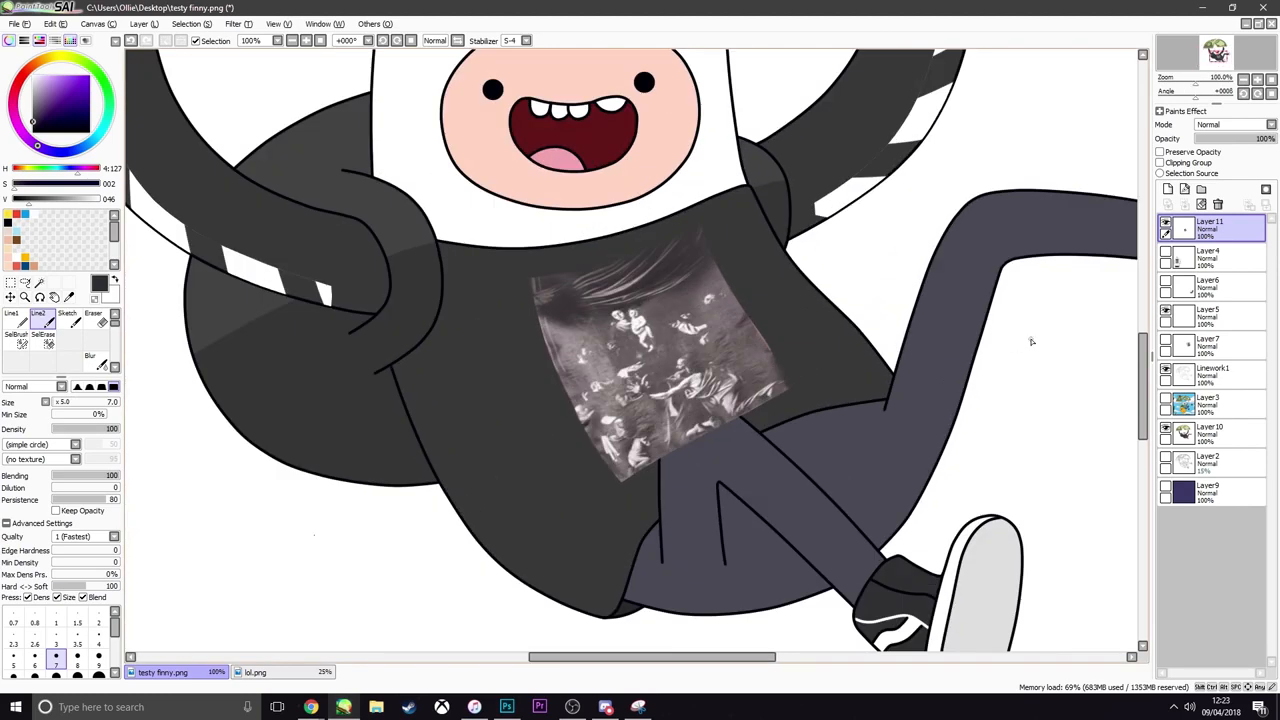
{"action": "left_click", "coordinate": [1210, 374]}
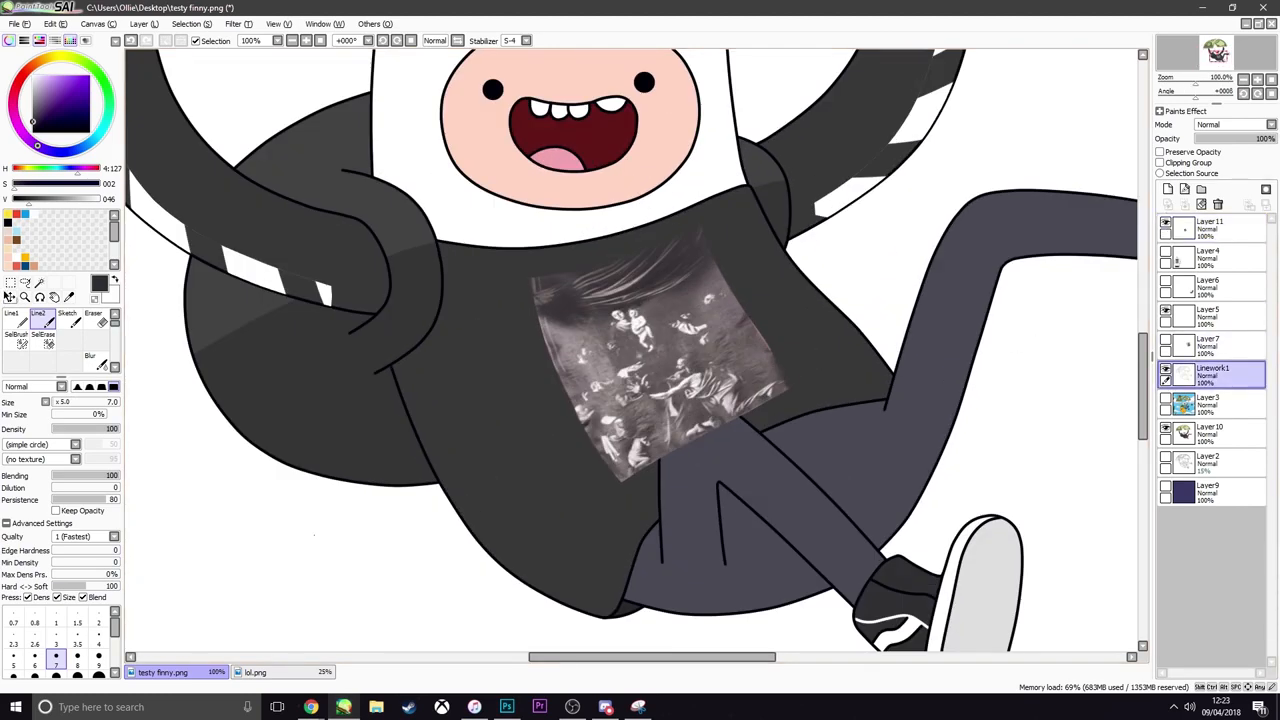
{"action": "left_click", "coordinate": [38, 283]}
{"action": "left_click", "coordinate": [532, 380]}
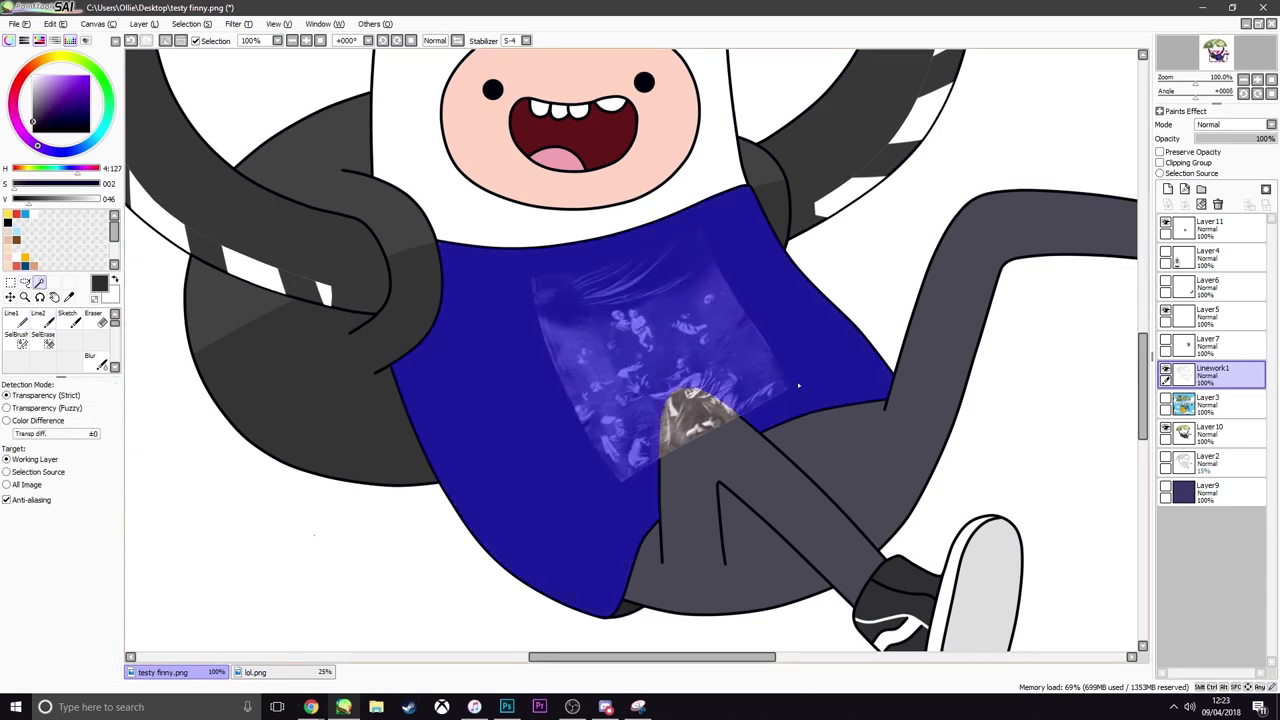
{"action": "left_click", "coordinate": [1210, 229]}
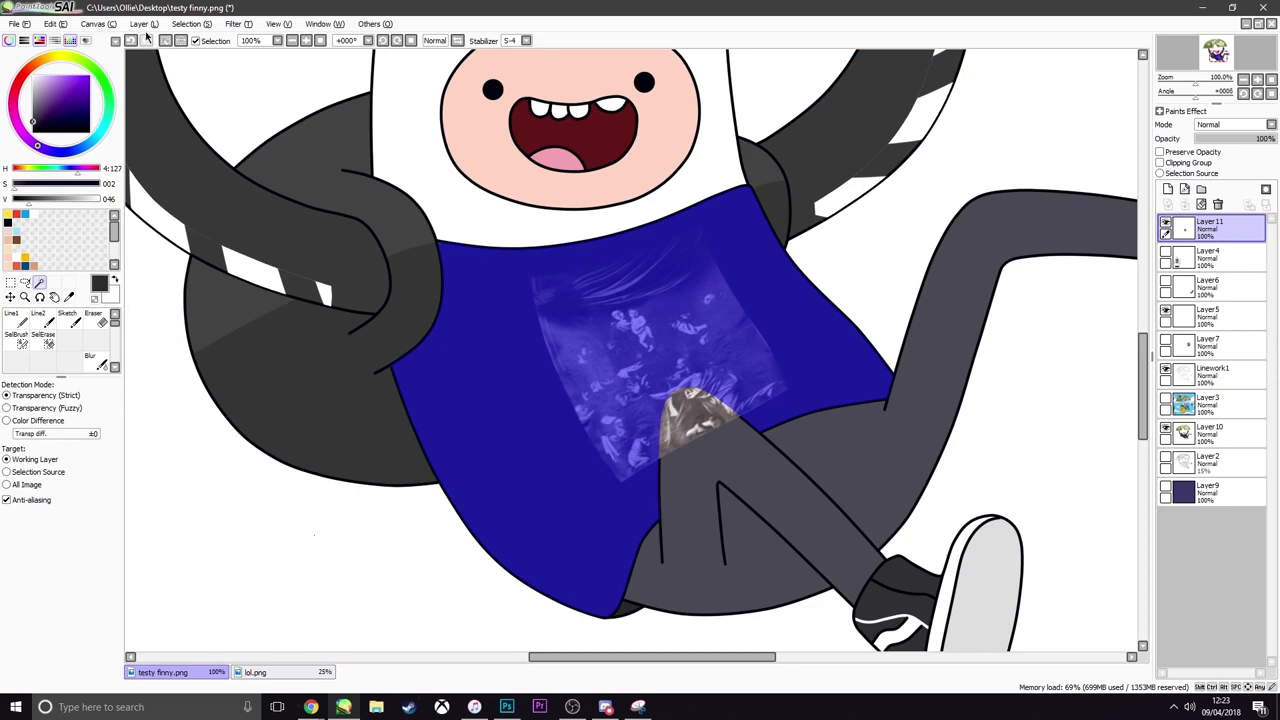
{"action": "key", "text": "ctrl+i"}
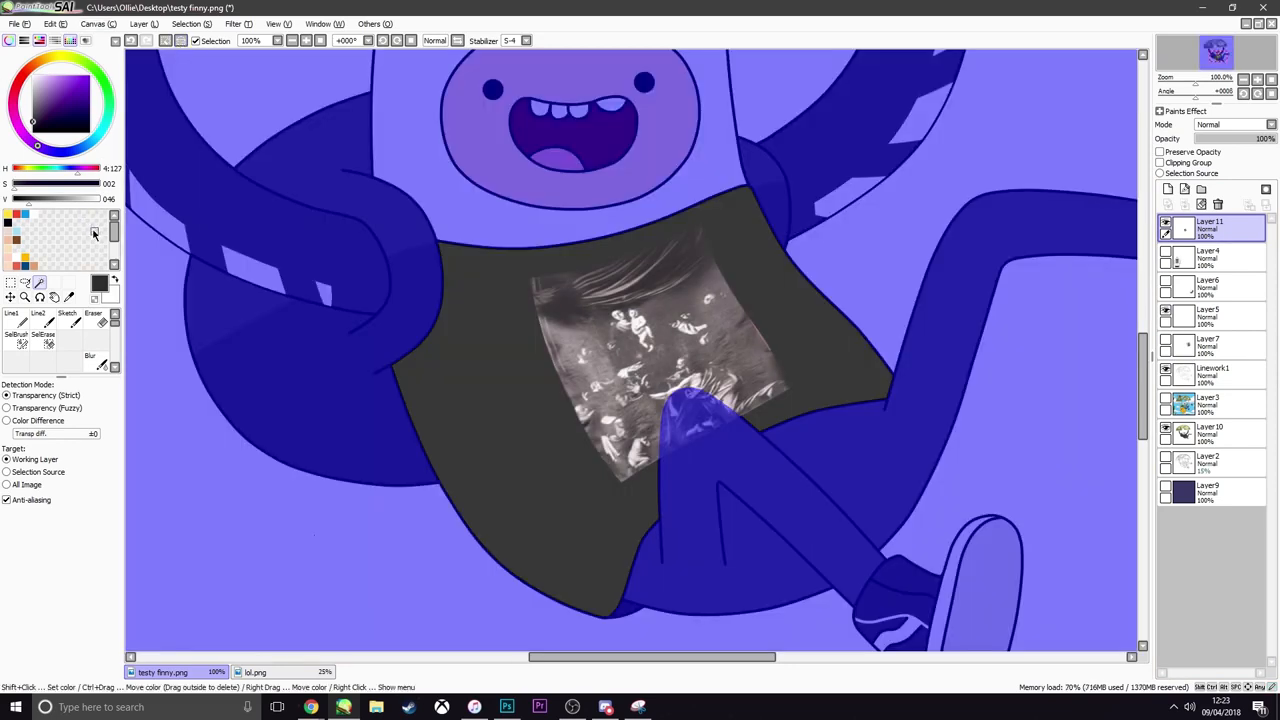
{"action": "key", "text": "ctrl+x"}
Examine how the trimmed print sits on the sweatshirt and behind the raised knee, both close up and from afar
{"action": "scroll", "coordinate": [560, 320], "scroll_direction": "down", "scroll_amount": 4}
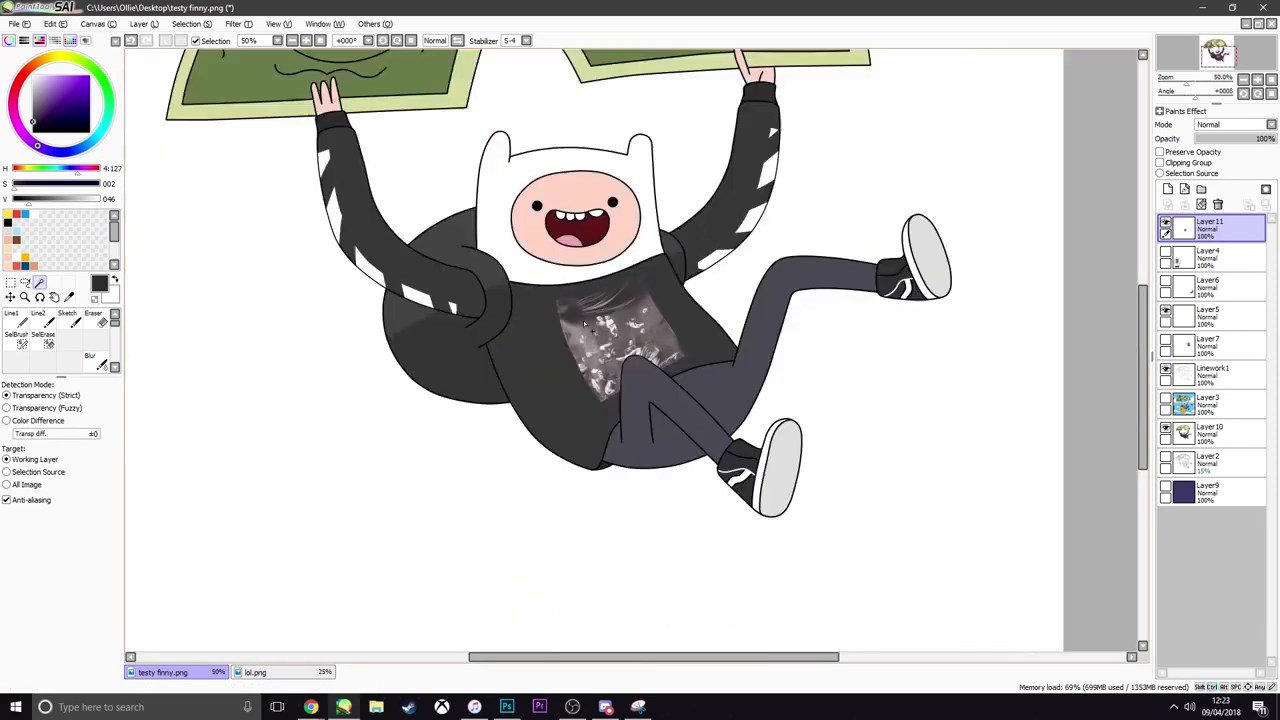
{"action": "scroll", "coordinate": [590, 322], "scroll_direction": "up", "scroll_amount": 2}
{"action": "scroll", "coordinate": [602, 322], "scroll_direction": "down", "scroll_amount": 2}
{"action": "scroll", "coordinate": [605, 320], "scroll_direction": "up", "scroll_amount": 2}
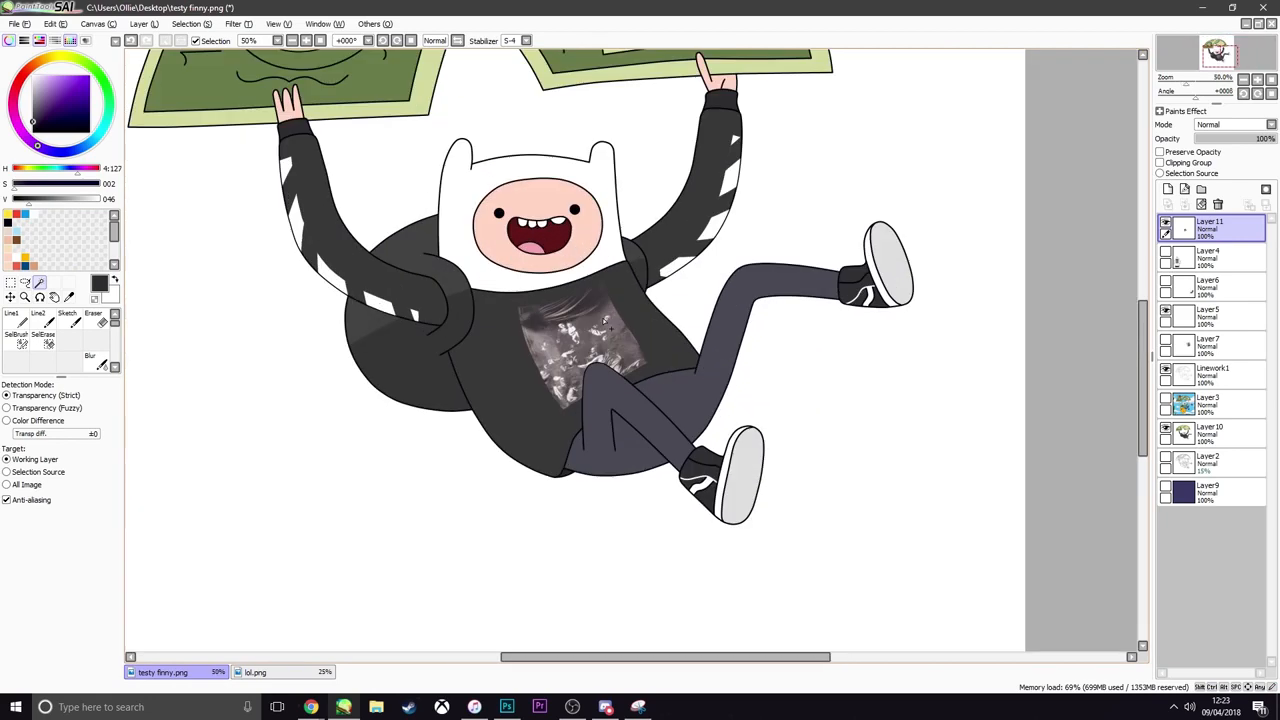
{"action": "scroll", "coordinate": [605, 320], "scroll_direction": "up", "scroll_amount": 1}
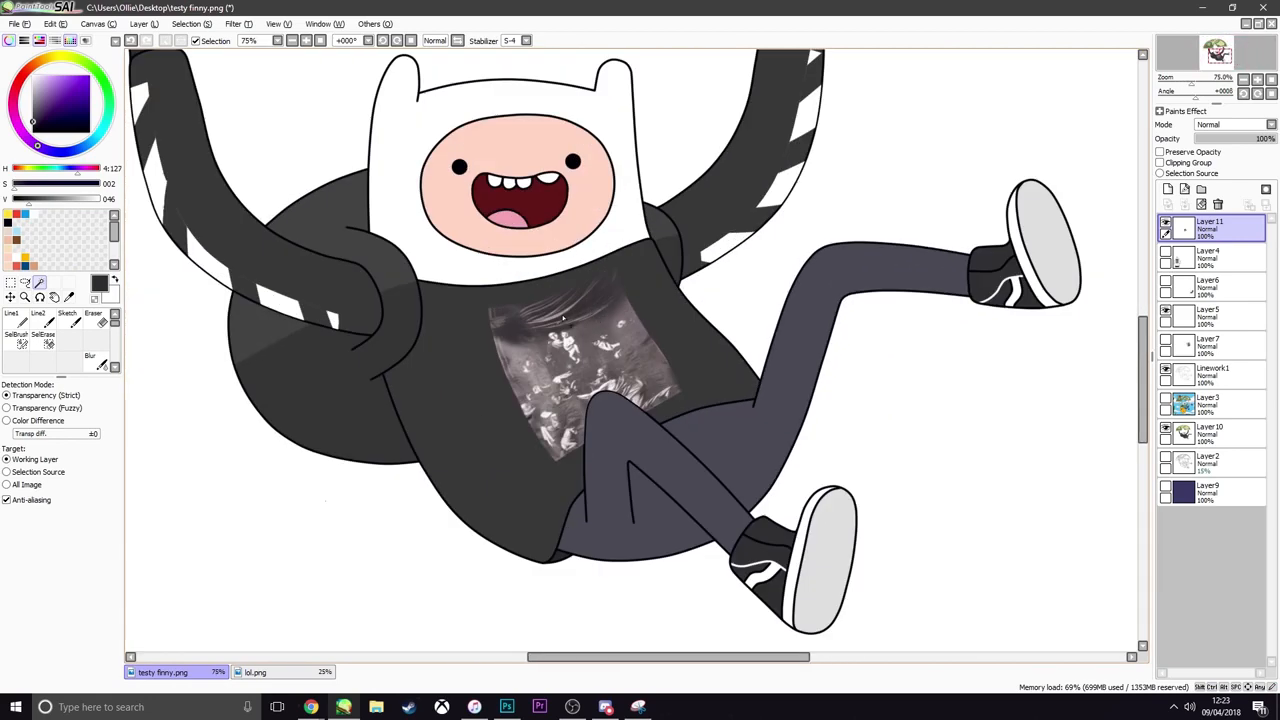
{"action": "scroll", "coordinate": [563, 318], "scroll_direction": "down", "scroll_amount": 2}
{"action": "scroll", "coordinate": [520, 420], "scroll_direction": "up", "scroll_amount": 4}
{"action": "scroll", "coordinate": [484, 506], "scroll_direction": "down", "scroll_amount": 3}
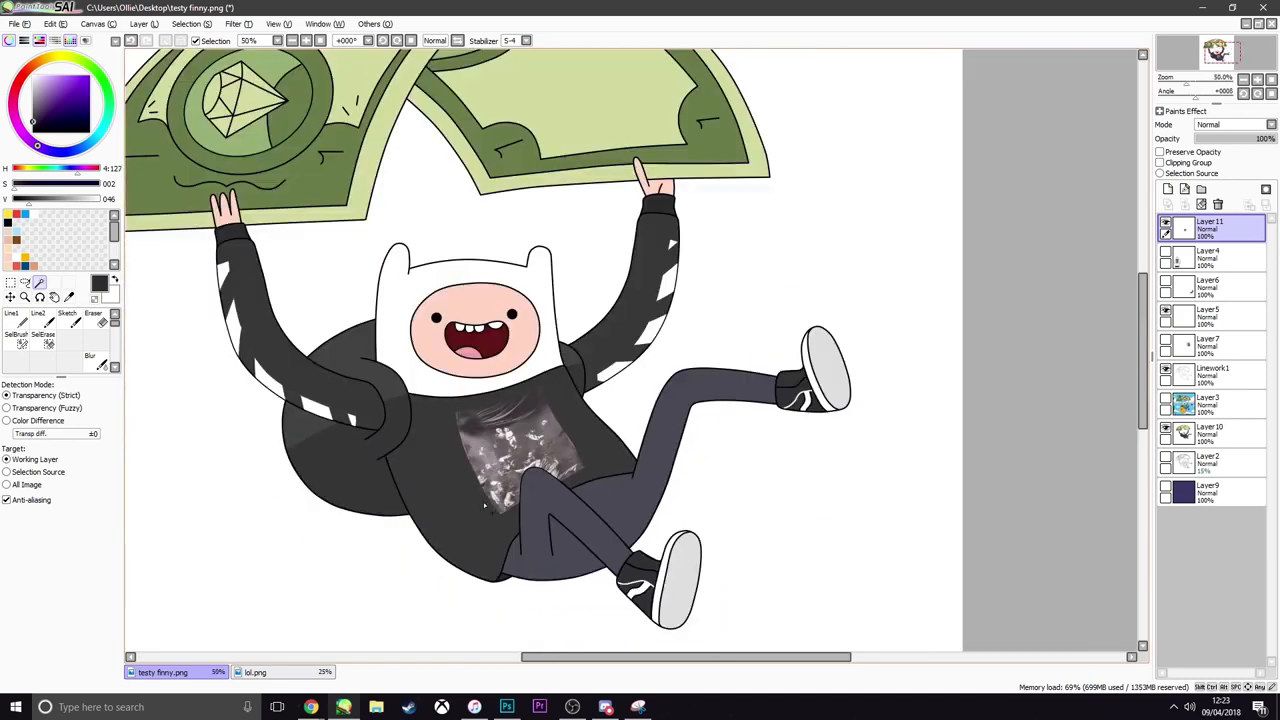
{"action": "scroll", "coordinate": [528, 450], "scroll_direction": "up", "scroll_amount": 2}
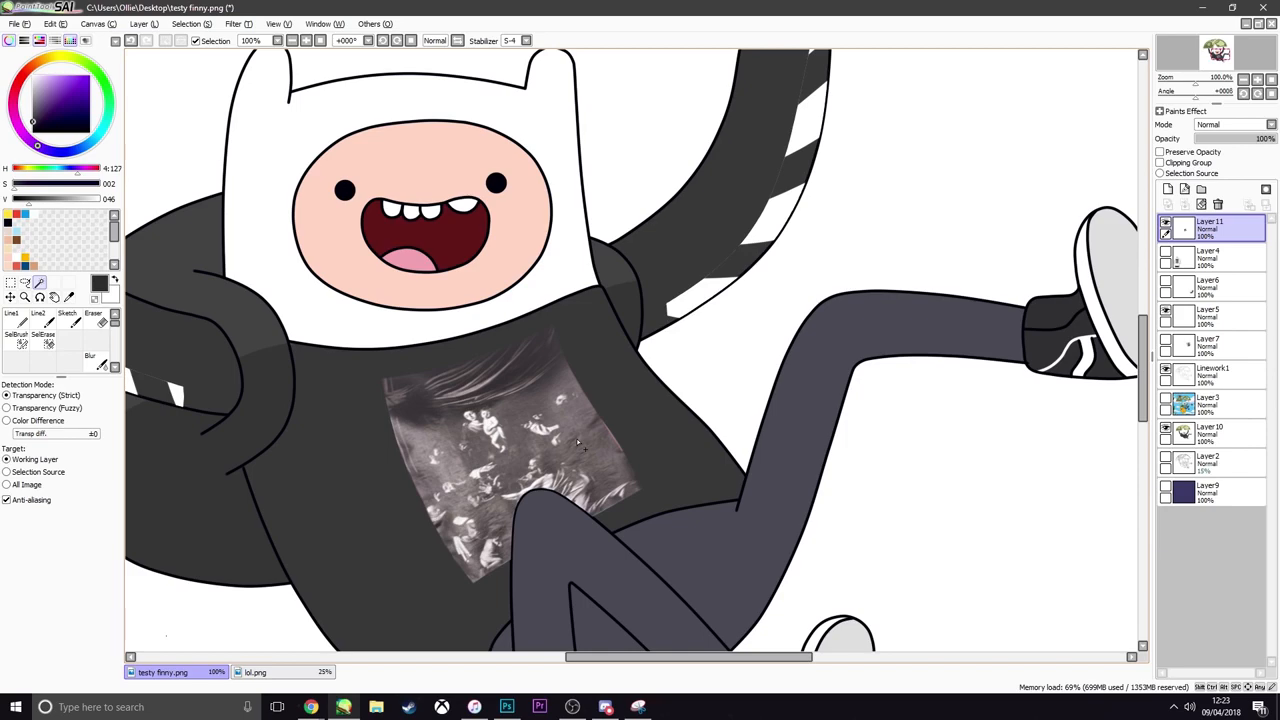
{"action": "scroll", "coordinate": [674, 384], "scroll_direction": "down", "scroll_amount": 3}
{"action": "scroll", "coordinate": [660, 391], "scroll_direction": "up", "scroll_amount": 3}
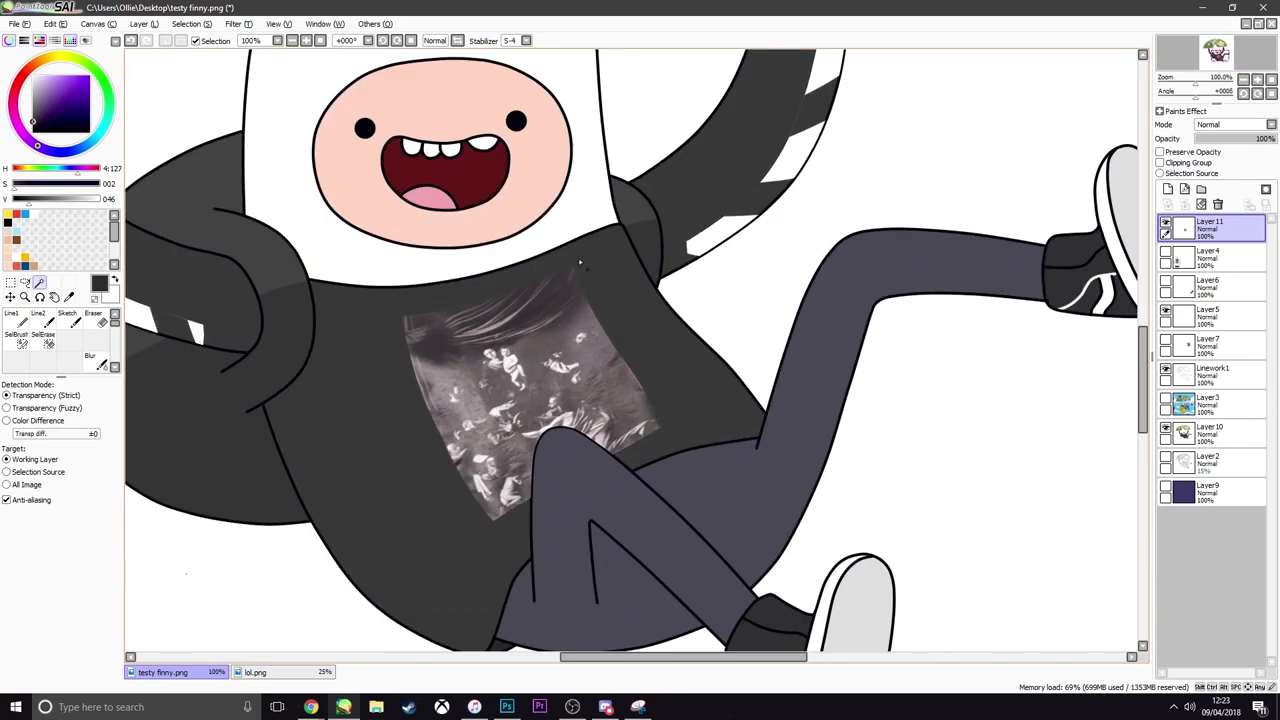
Show the sweatshirt reference photo on Layer4 and compare its print with the one on the character
{"action": "left_click", "coordinate": [1165, 252]}
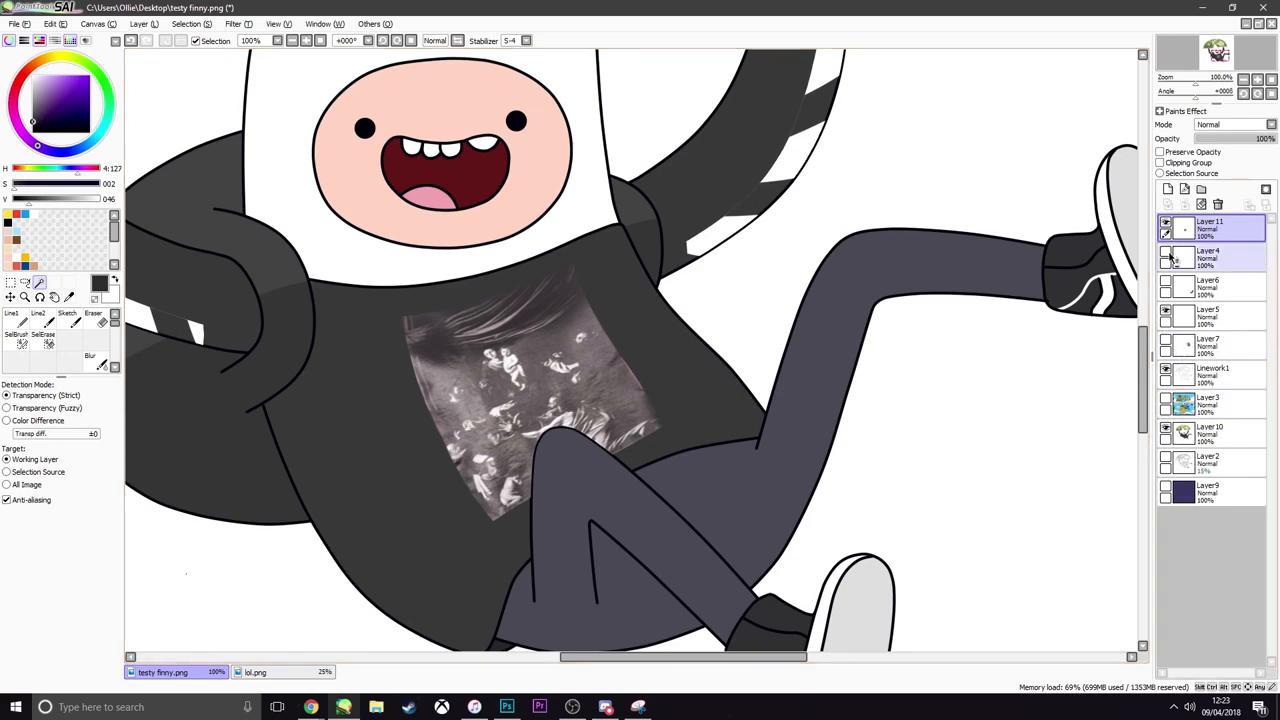
{"action": "scroll", "coordinate": [796, 304], "scroll_direction": "down", "scroll_amount": 3}
{"action": "scroll", "coordinate": [736, 341], "scroll_direction": "up", "scroll_amount": 2}
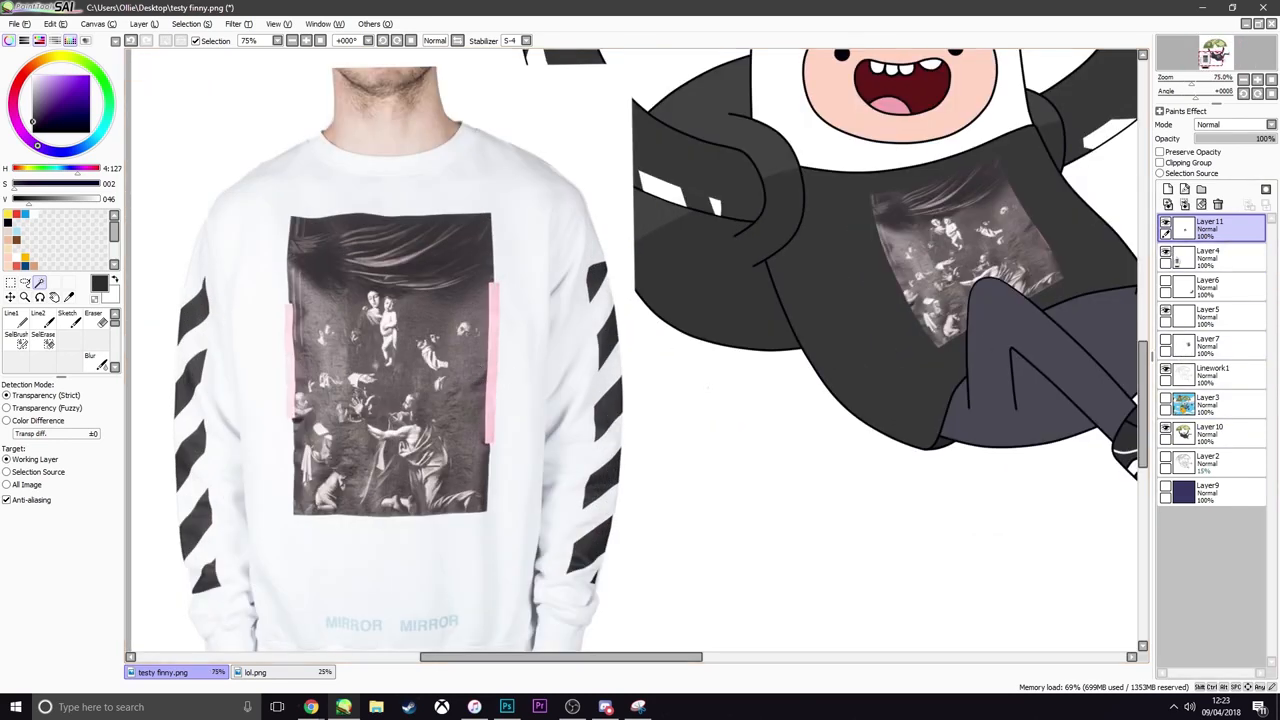
{"action": "scroll", "coordinate": [736, 341], "scroll_direction": "down", "scroll_amount": 2}
{"action": "scroll", "coordinate": [493, 322], "scroll_direction": "up", "scroll_amount": 2}
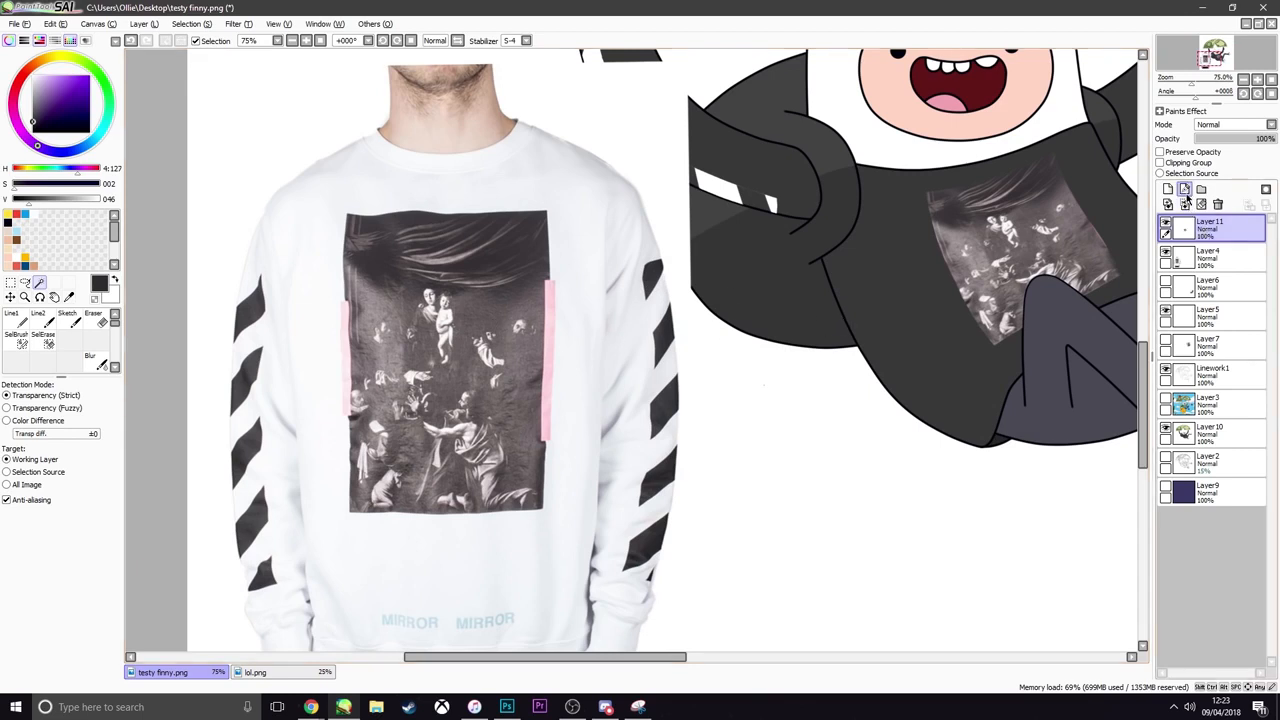
Move the print layer, Layer11, beneath Linework1 and Layer3, directly above Layer10
{"action": "left_click_drag", "start_coordinate": [1220, 232], "coordinate": [1212, 418]}
{"action": "scroll", "coordinate": [1121, 288], "scroll_direction": "up", "scroll_amount": 4}
{"action": "scroll", "coordinate": [1013, 344], "scroll_direction": "down", "scroll_amount": 4}
{"action": "scroll", "coordinate": [1018, 332], "scroll_direction": "up", "scroll_amount": 4}
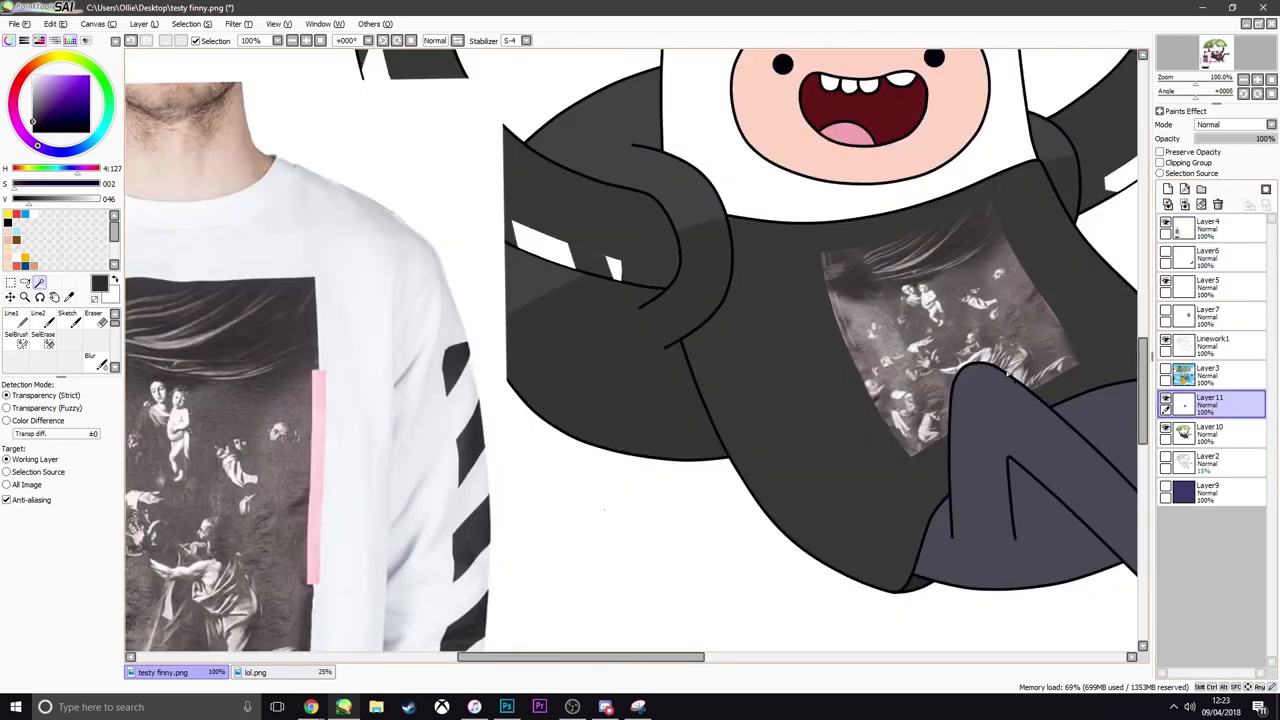
{"action": "scroll", "coordinate": [1168, 378], "scroll_direction": "down", "scroll_amount": 5}
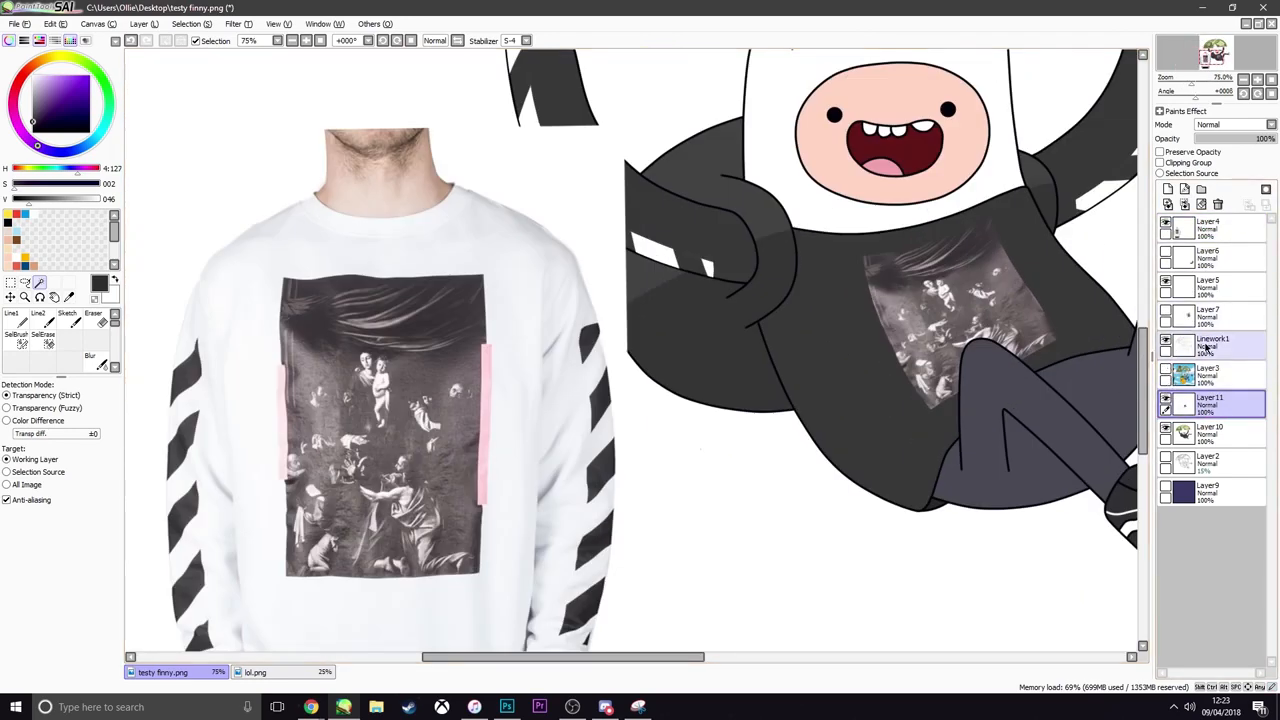
On a new linework layer above Layer11, outline a narrow strip along the print's left edge with the size 5 Curve tool, in the reference's pale pink
{"action": "left_click", "coordinate": [1185, 189]}
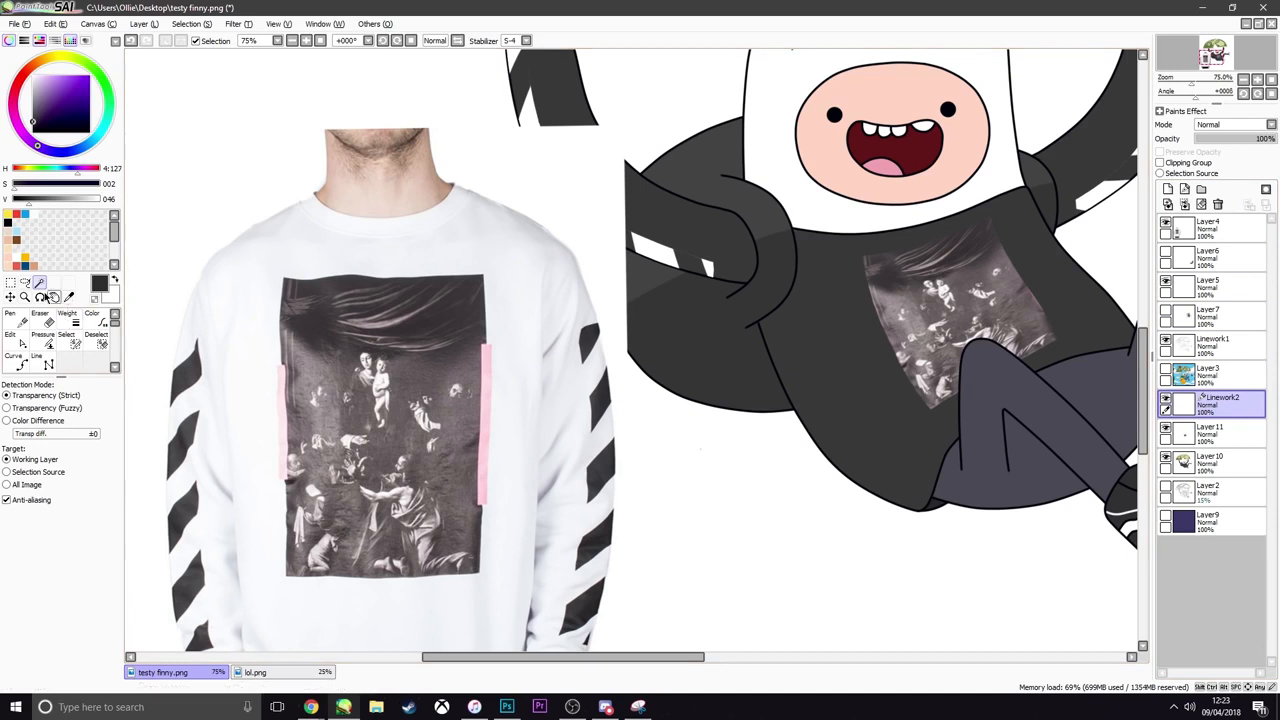
{"action": "left_click", "coordinate": [490, 376]}
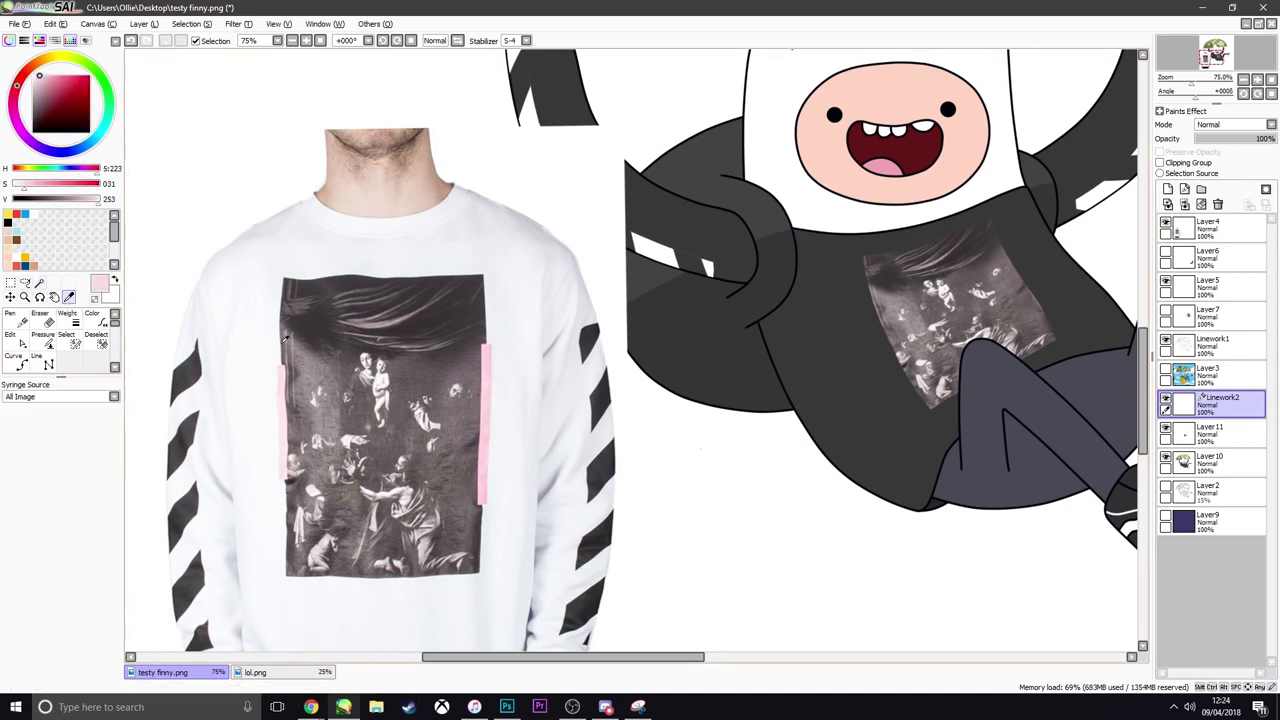
{"action": "left_click", "coordinate": [14, 355]}
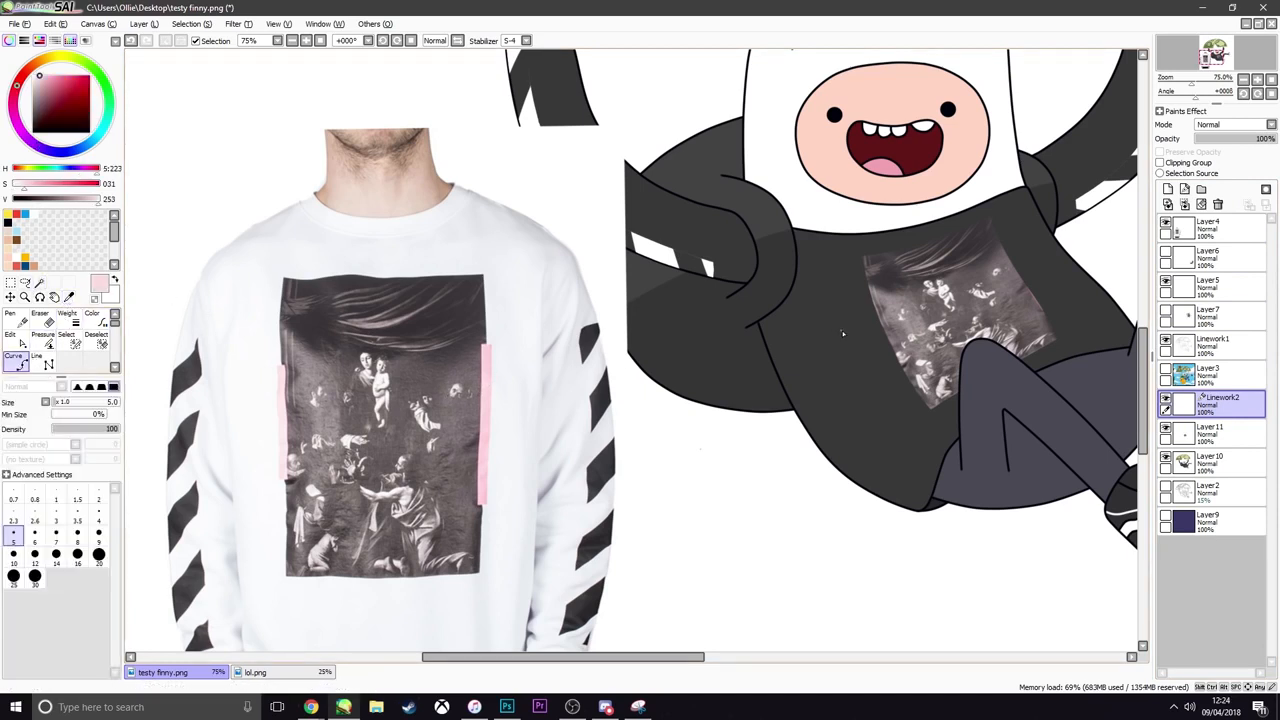
{"action": "scroll", "coordinate": [876, 312], "scroll_direction": "up", "scroll_amount": 1}
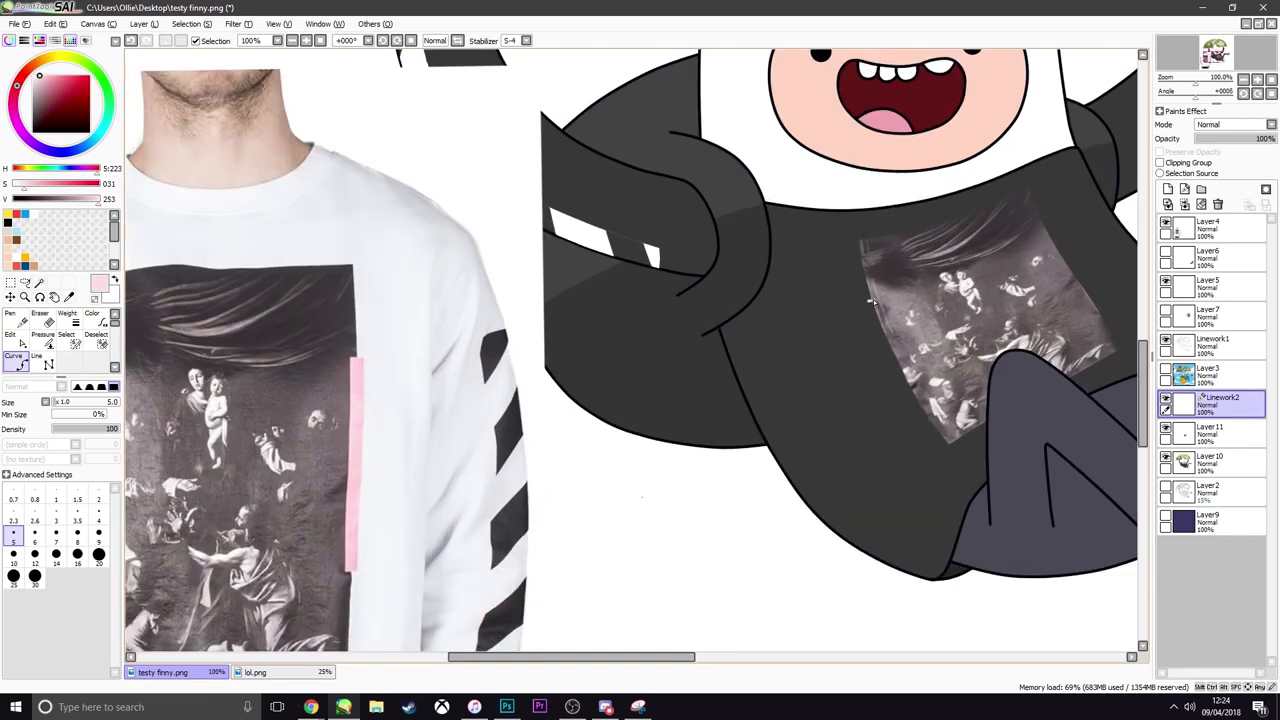
{"action": "left_click", "coordinate": [870, 299]}
{"action": "scroll", "coordinate": [900, 378], "scroll_direction": "up", "scroll_amount": 2}
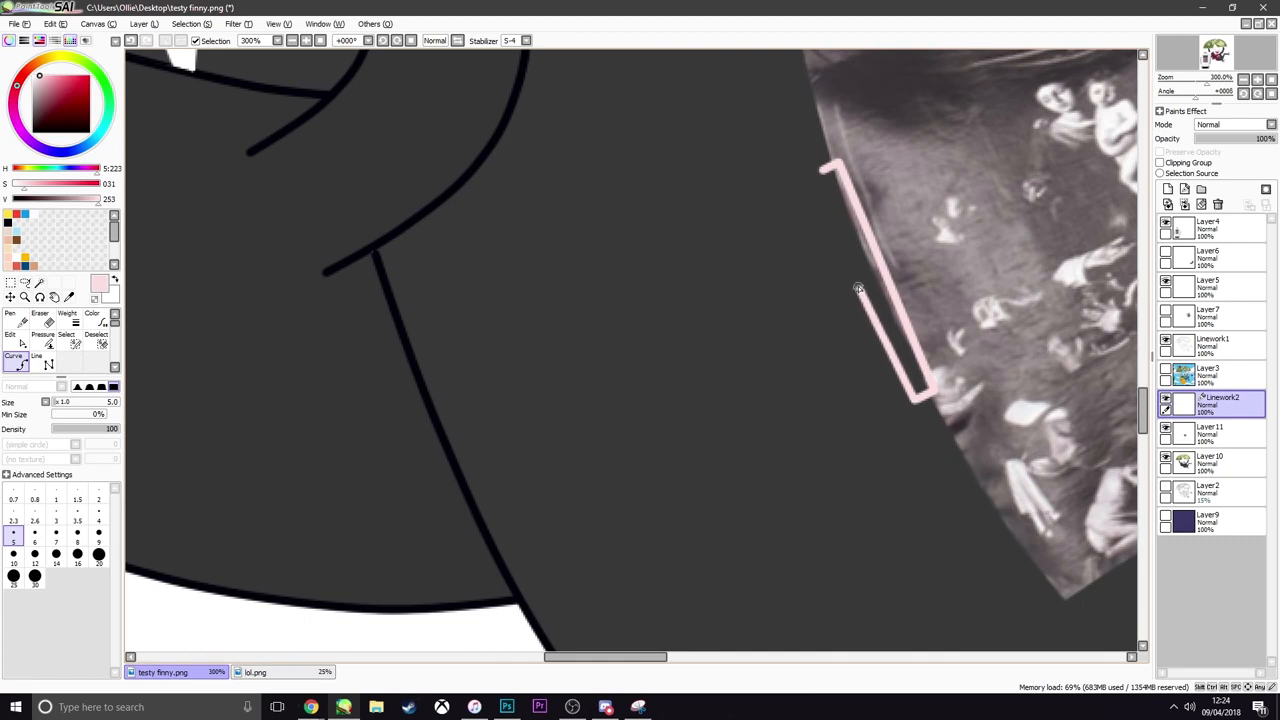
{"action": "double_click", "coordinate": [821, 173]}
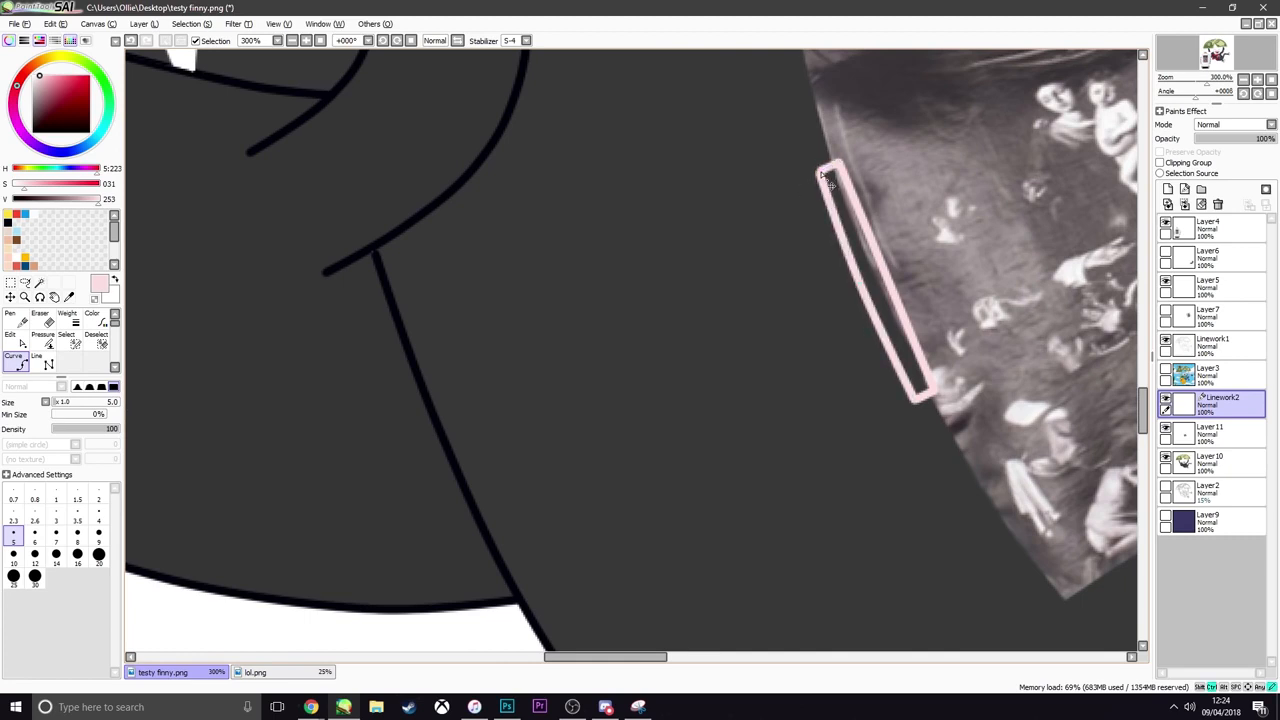
Outline a matching pale pink strip along the upper right edge of the sweatshirt print on Linework2
{"action": "scroll", "coordinate": [830, 182], "scroll_direction": "down", "scroll_amount": 4}
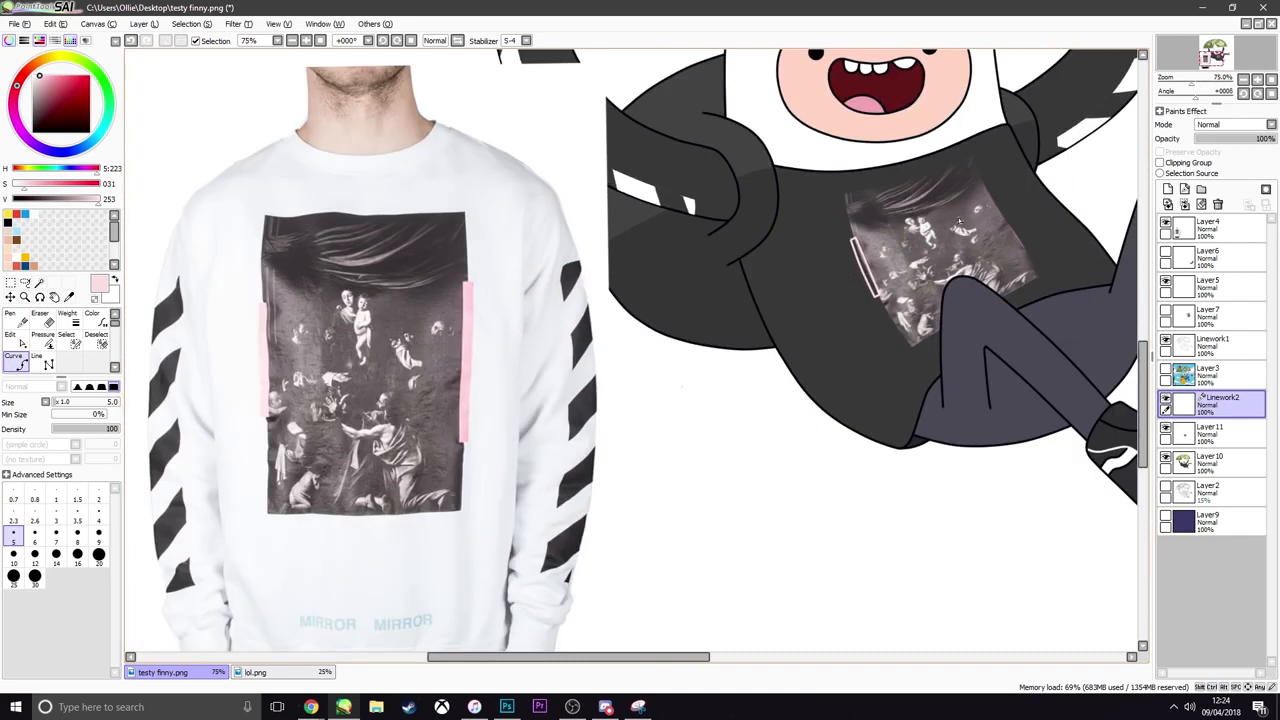
{"action": "scroll", "coordinate": [960, 212], "scroll_direction": "up", "scroll_amount": 2}
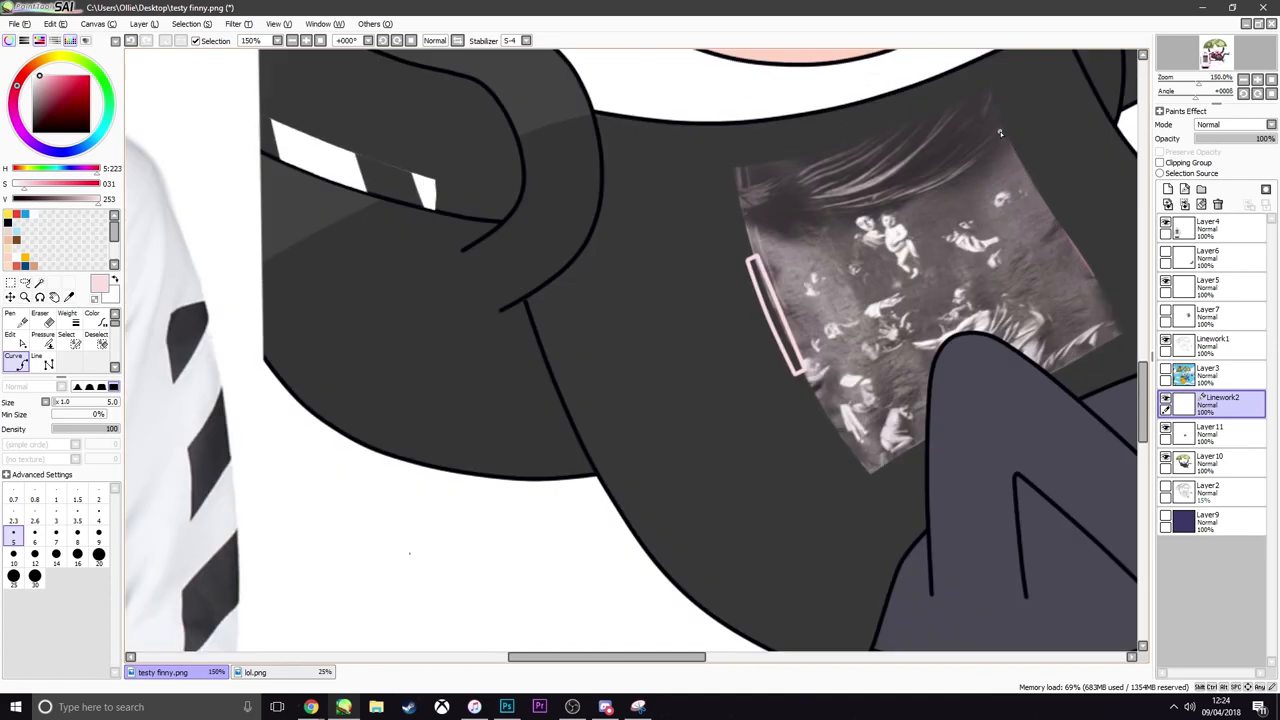
{"action": "mouse_move", "coordinate": [1006, 130]}
{"action": "left_mouse_down"}
{"action": "mouse_move", "coordinate": [1101, 282]}
{"action": "mouse_move", "coordinate": [1091, 287]}
{"action": "mouse_move", "coordinate": [1055, 236]}
{"action": "mouse_move", "coordinate": [1002, 132]}
{"action": "left_mouse_up"}
{"action": "scroll", "coordinate": [985, 190], "scroll_direction": "down", "scroll_amount": 2}
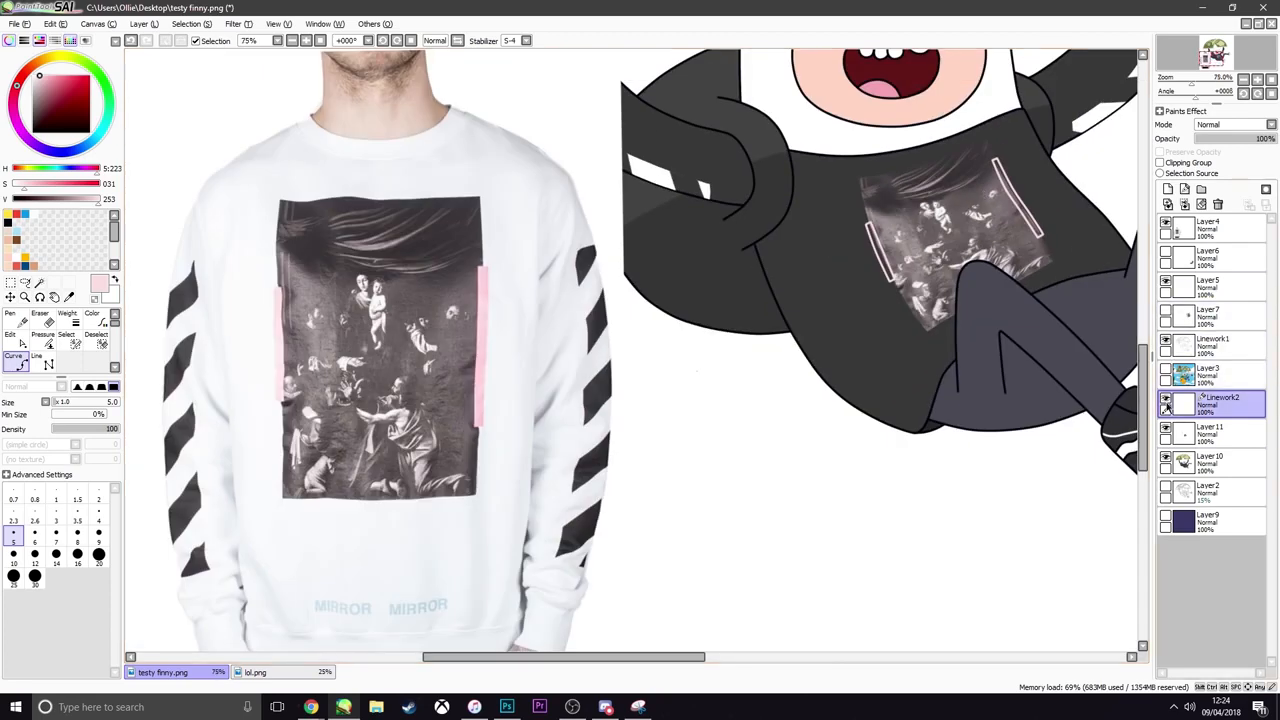
Hide the reference on Layer4 and select the insides of both outlined strips with the Magic Wand
{"action": "left_click", "coordinate": [1166, 229]}
{"action": "key", "text": "w"}
{"action": "scroll", "coordinate": [865, 220], "scroll_direction": "up", "scroll_amount": 1}
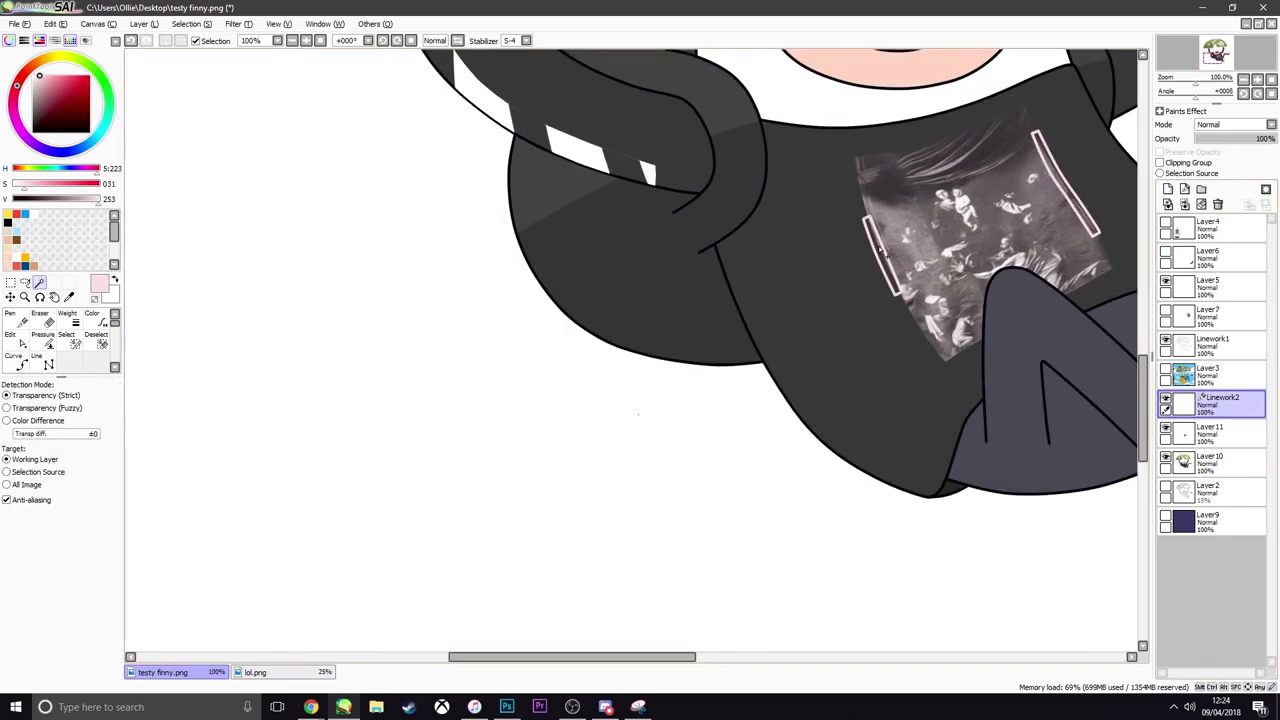
{"action": "left_click", "coordinate": [878, 255]}
{"action": "left_click", "coordinate": [1085, 202]}
{"action": "key", "text": "ctrl+z"}
{"action": "left_click", "coordinate": [1077, 205]}
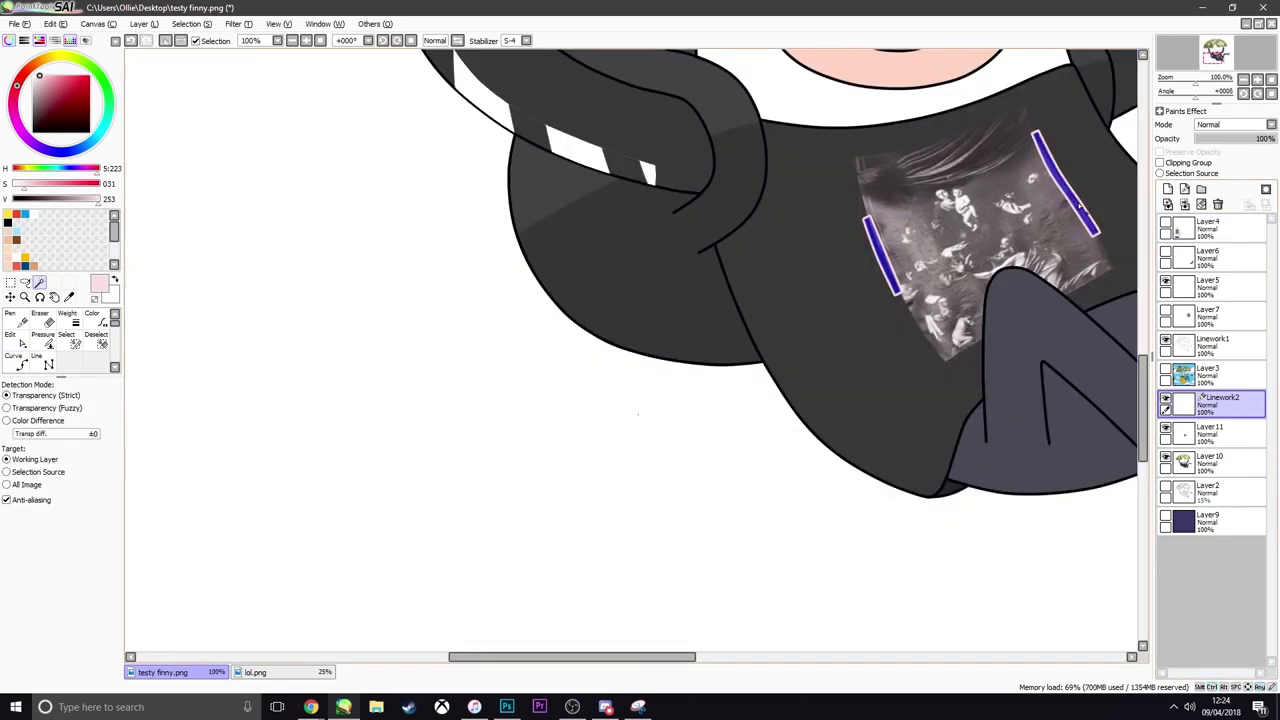
Fill the selected strips with pale pink on a new layer directly above Layer11
{"action": "left_click", "coordinate": [25, 283]}
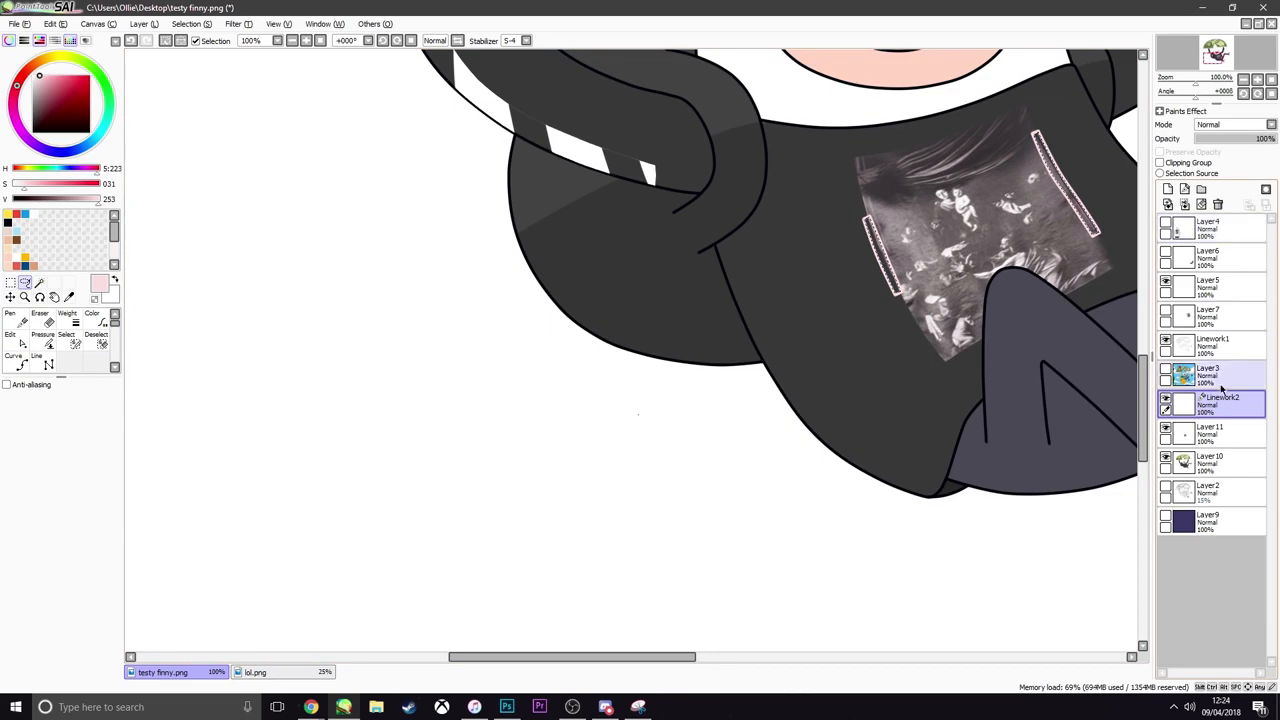
{"action": "left_click", "coordinate": [1210, 432]}
{"action": "left_click", "coordinate": [1169, 191]}
{"action": "key", "text": "ctrl+f"}
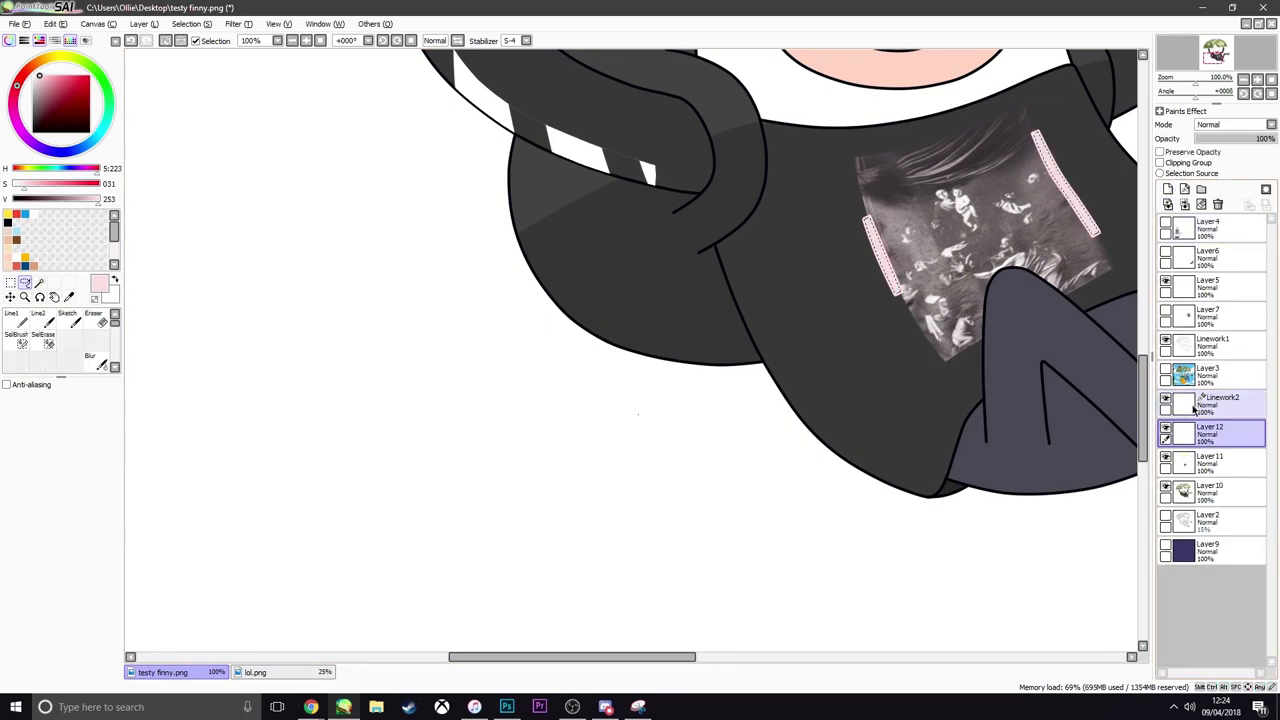
Merge the Linework2 strip outlines down into Layer12 and clear the selection
{"action": "left_click", "coordinate": [1200, 406]}
{"action": "left_click", "coordinate": [1185, 204]}
{"action": "key", "text": "ctrl+d"}
Compare the character's print and pink strips with the sweatshirt reference on Layer4, then hide the reference again
{"action": "scroll", "coordinate": [630, 285], "scroll_direction": "down", "scroll_amount": 6}
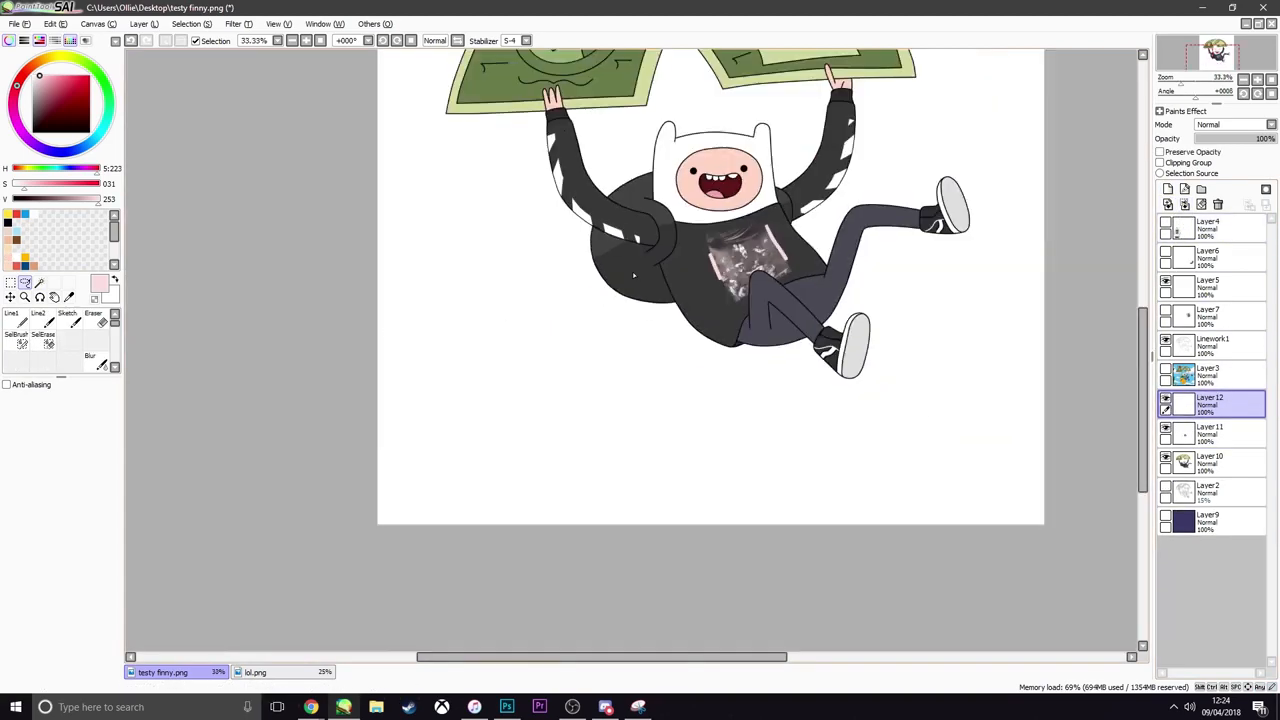
{"action": "scroll", "coordinate": [680, 272], "scroll_direction": "up", "scroll_amount": 4}
{"action": "scroll", "coordinate": [685, 274], "scroll_direction": "down", "scroll_amount": 4}
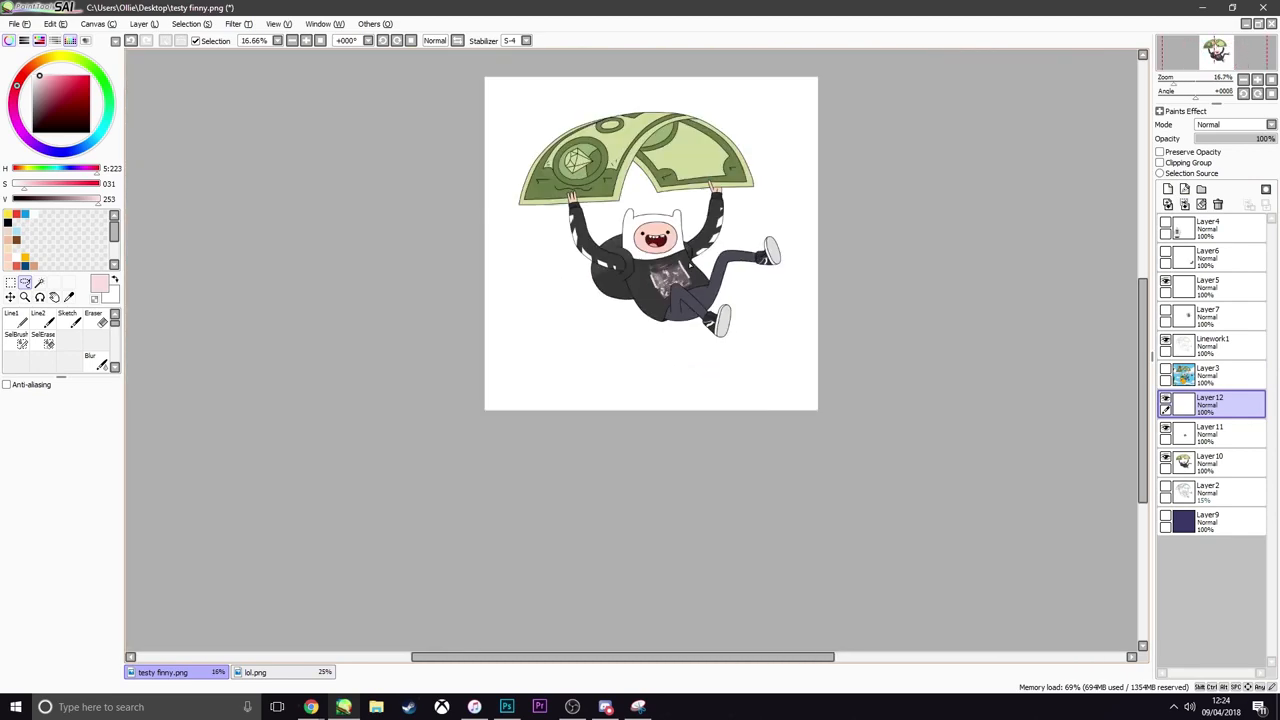
{"action": "scroll", "coordinate": [690, 264], "scroll_direction": "up", "scroll_amount": 5}
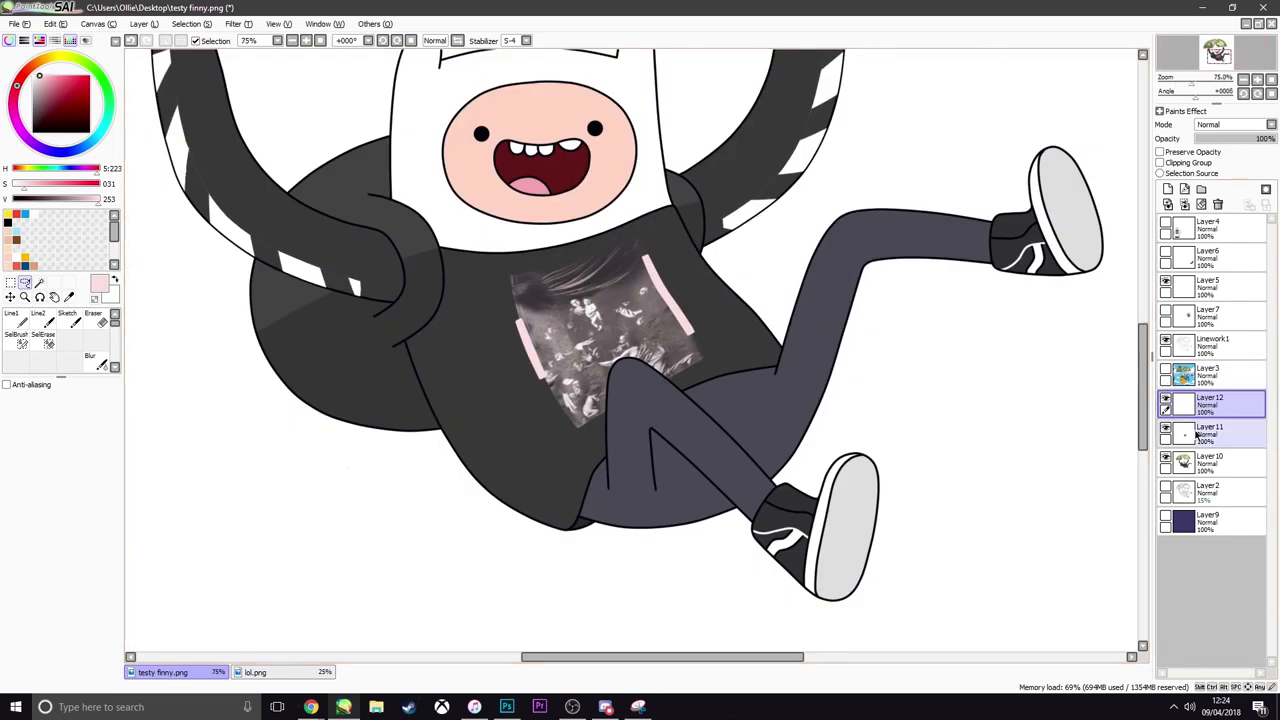
{"action": "left_click", "coordinate": [1166, 228]}
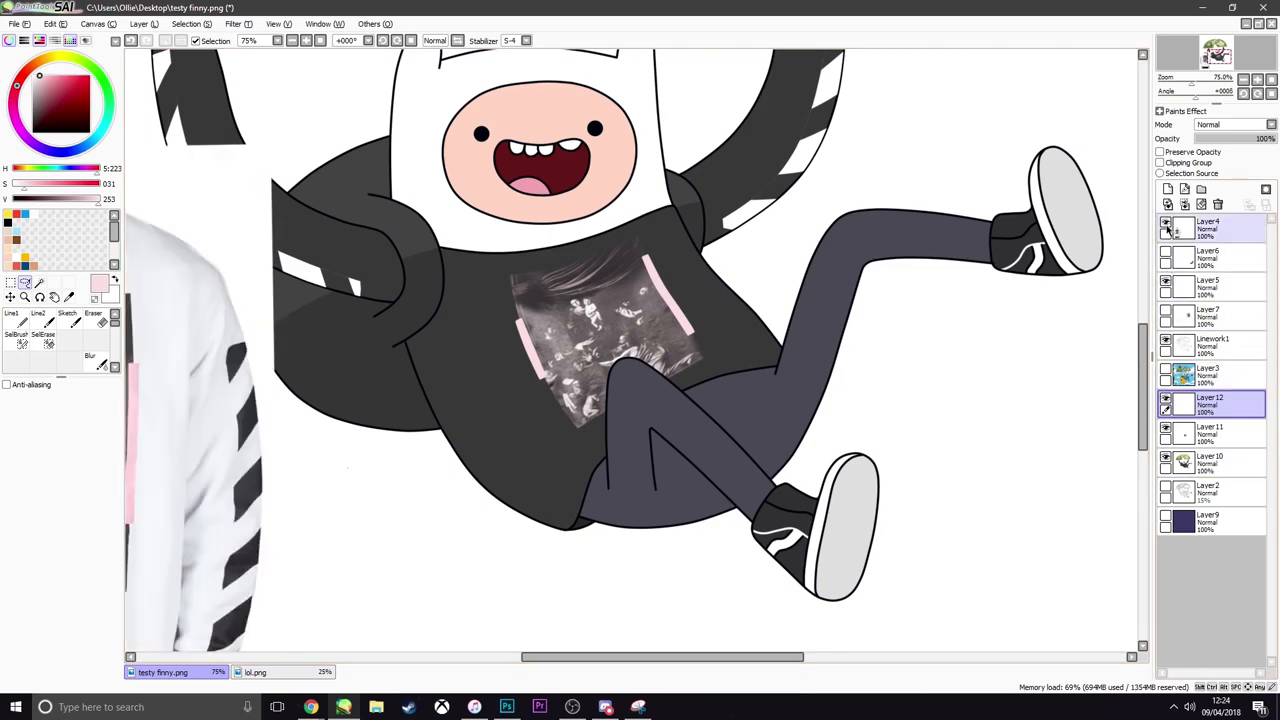
{"action": "scroll", "coordinate": [591, 414], "scroll_direction": "down", "scroll_amount": 3}
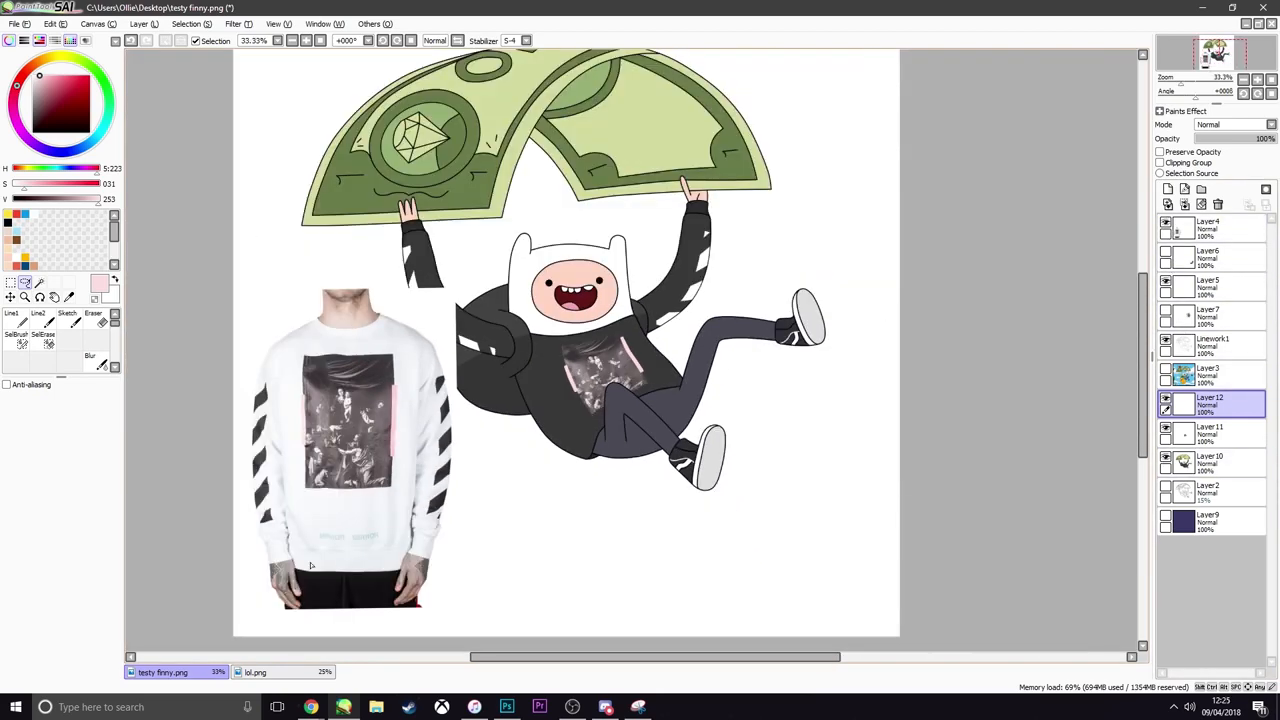
{"action": "scroll", "coordinate": [311, 566], "scroll_direction": "up", "scroll_amount": 1}
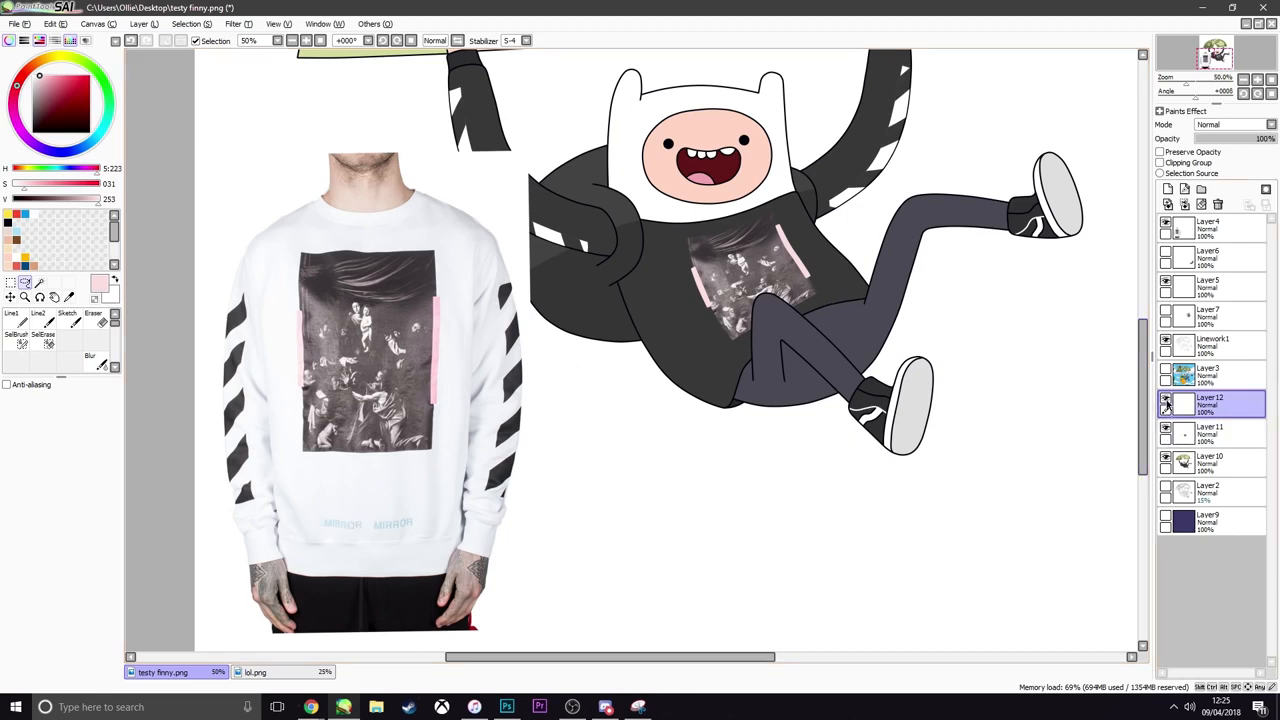
{"action": "left_click", "coordinate": [1166, 222]}
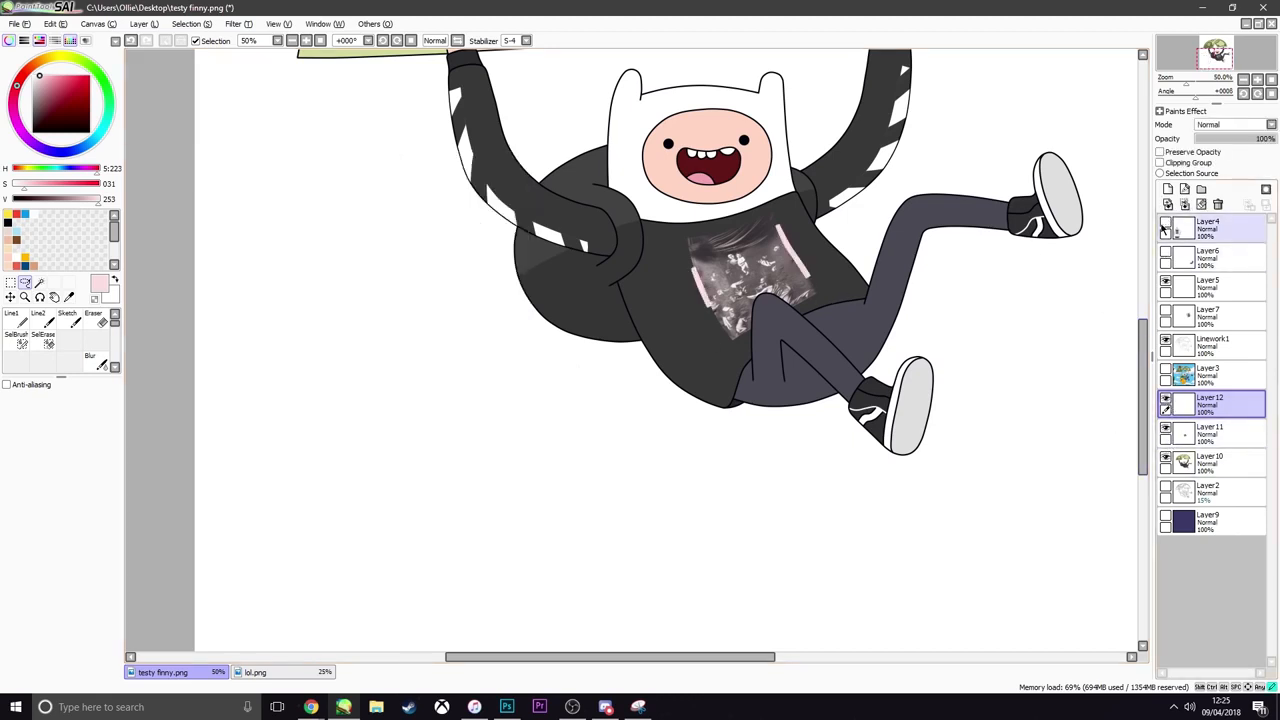
Examine the sweatshirt print with its pink strips and the whole character, both close up and from afar
{"action": "scroll", "coordinate": [716, 290], "scroll_direction": "down", "scroll_amount": 5}
{"action": "scroll", "coordinate": [735, 281], "scroll_direction": "up", "scroll_amount": 4}
{"action": "scroll", "coordinate": [735, 281], "scroll_direction": "down", "scroll_amount": 2}
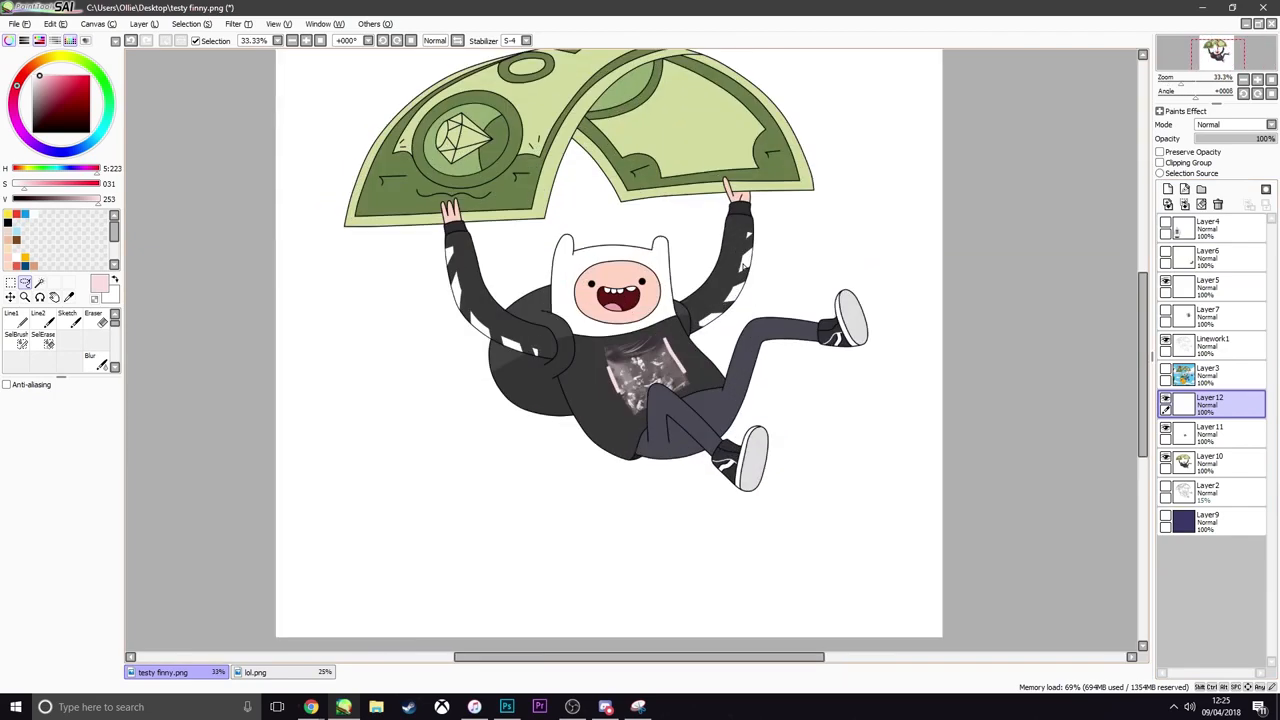
{"action": "scroll", "coordinate": [732, 268], "scroll_direction": "up", "scroll_amount": 2}
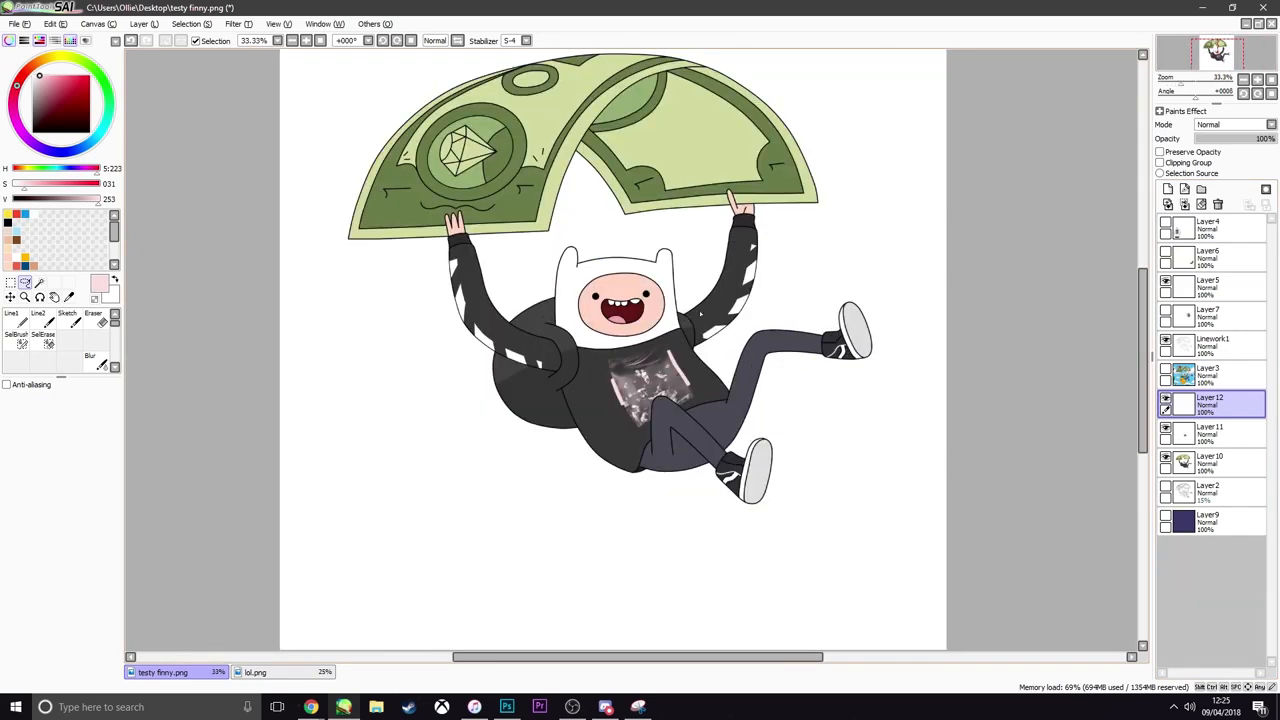
{"action": "scroll", "coordinate": [603, 340], "scroll_direction": "up", "scroll_amount": 4}
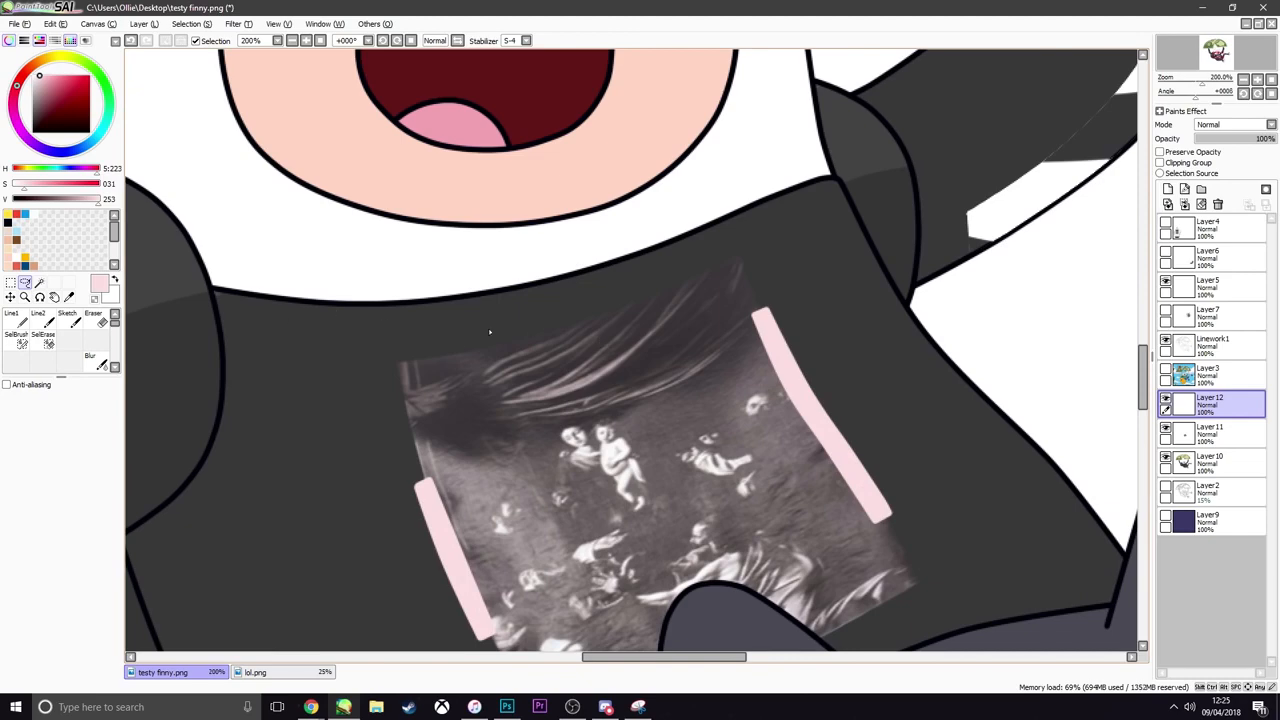
{"action": "scroll", "coordinate": [488, 331], "scroll_direction": "down", "scroll_amount": 2}
{"action": "scroll", "coordinate": [510, 487], "scroll_direction": "down", "scroll_amount": 2}
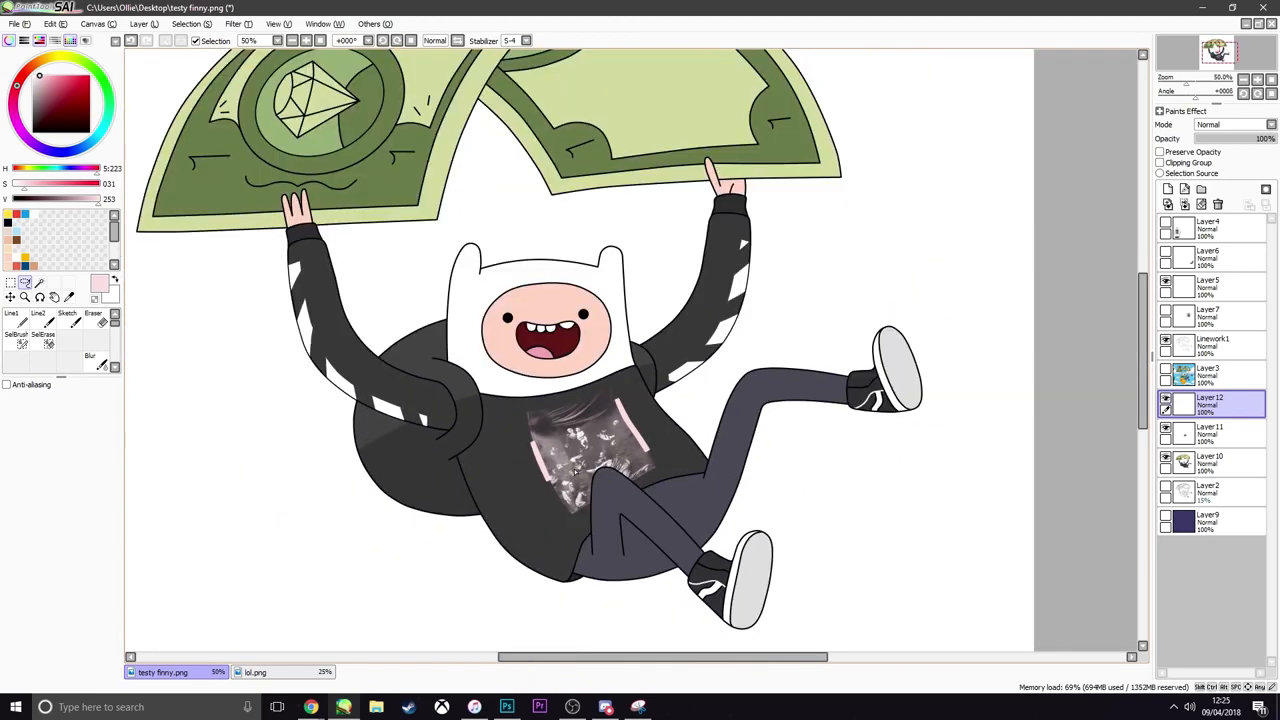
{"action": "scroll", "coordinate": [510, 487], "scroll_direction": "up", "scroll_amount": 1}
{"action": "scroll", "coordinate": [510, 487], "scroll_direction": "down", "scroll_amount": 3}
{"action": "scroll", "coordinate": [575, 460], "scroll_direction": "up", "scroll_amount": 2}
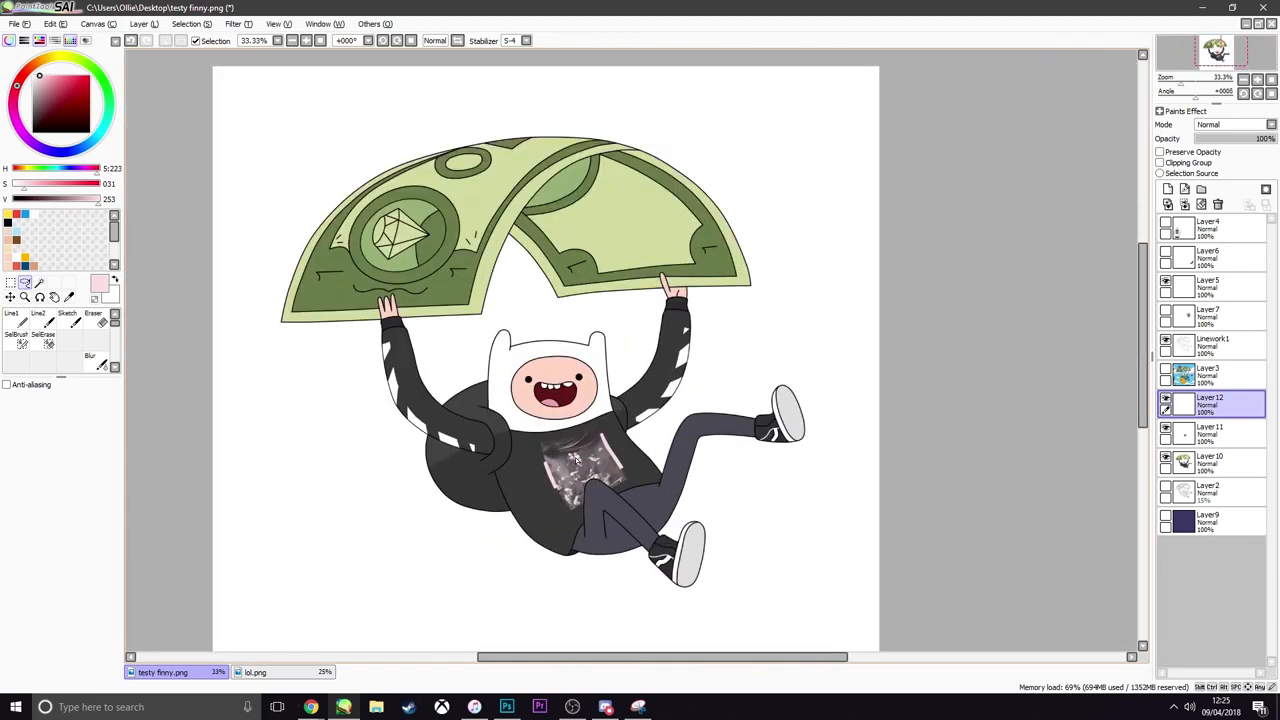
{"action": "scroll", "coordinate": [575, 460], "scroll_direction": "down", "scroll_amount": 3}
{"action": "scroll", "coordinate": [578, 450], "scroll_direction": "up", "scroll_amount": 3}
{"action": "scroll", "coordinate": [578, 450], "scroll_direction": "down", "scroll_amount": 3}
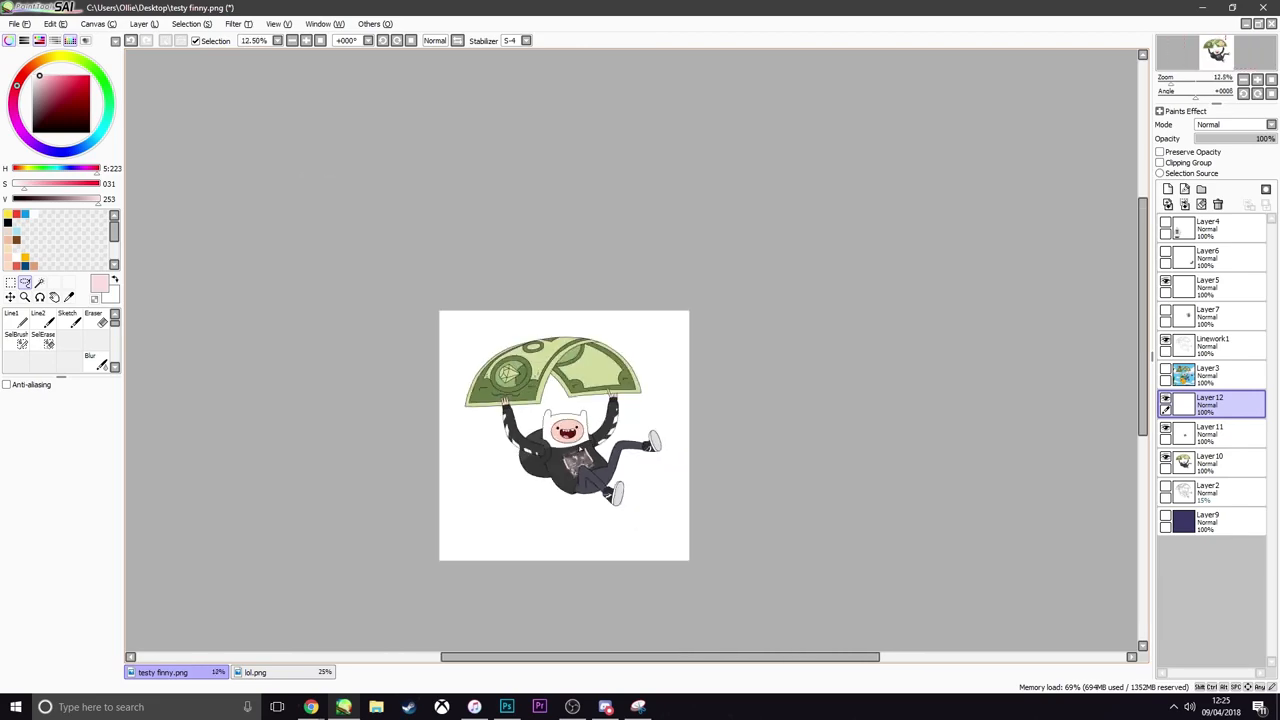
{"action": "scroll", "coordinate": [577, 440], "scroll_direction": "up", "scroll_amount": 4}
{"action": "scroll", "coordinate": [576, 445], "scroll_direction": "up", "scroll_amount": 2}
{"action": "scroll", "coordinate": [576, 445], "scroll_direction": "down", "scroll_amount": 2}
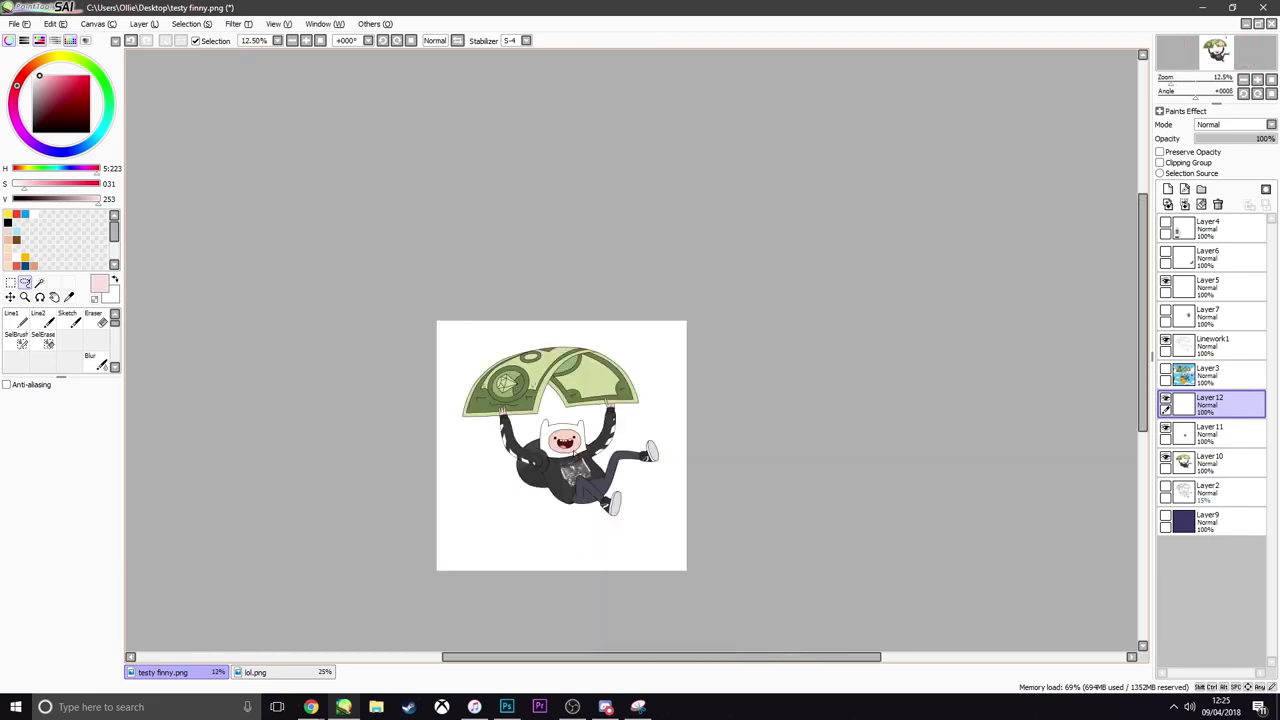
{"action": "scroll", "coordinate": [574, 448], "scroll_direction": "up", "scroll_amount": 3}
{"action": "scroll", "coordinate": [574, 448], "scroll_direction": "down", "scroll_amount": 3}
{"action": "scroll", "coordinate": [573, 450], "scroll_direction": "up", "scroll_amount": 3}
{"action": "scroll", "coordinate": [573, 451], "scroll_direction": "up", "scroll_amount": 1}
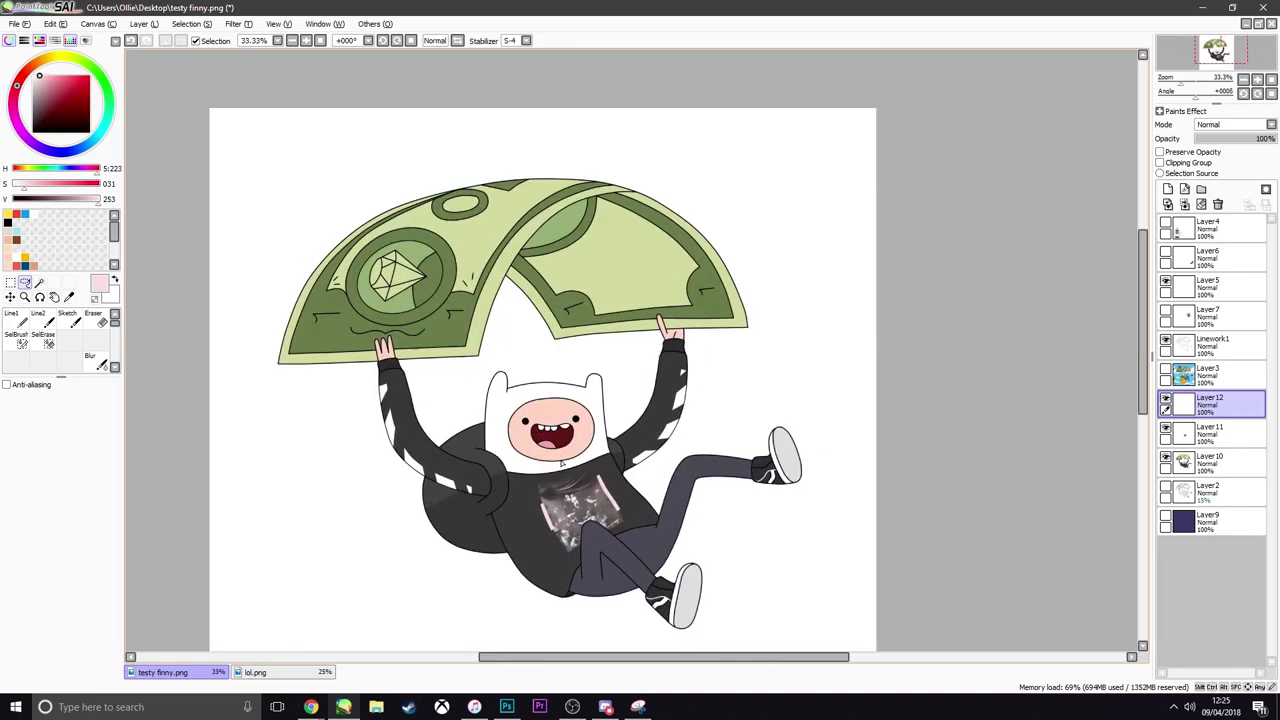
{"action": "scroll", "coordinate": [567, 457], "scroll_direction": "down", "scroll_amount": 2}
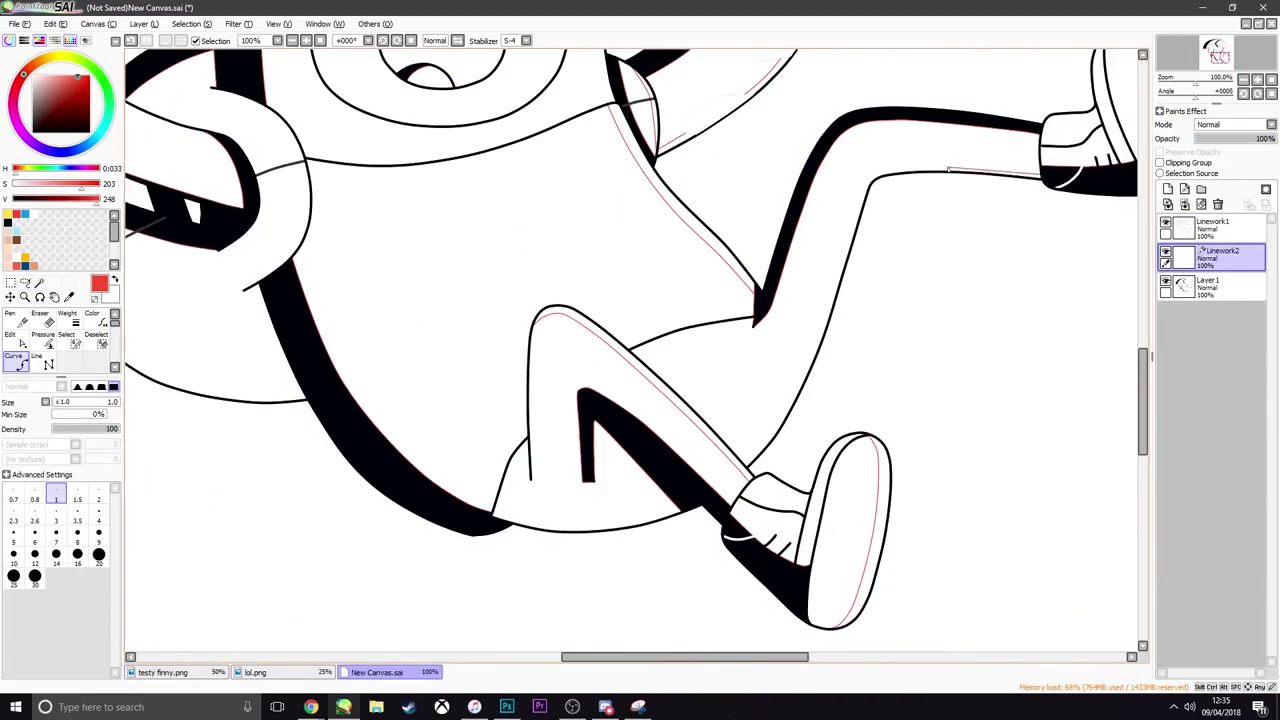
In New Canvas.sai, draw thin red guide curves for the highlight areas on Linework2 with the size 1 Curve tool
{"action": "left_click", "coordinate": [876, 176]}
{"action": "left_click", "coordinate": [825, 312]}
{"action": "scroll", "coordinate": [698, 508], "scroll_direction": "down", "scroll_amount": 3}
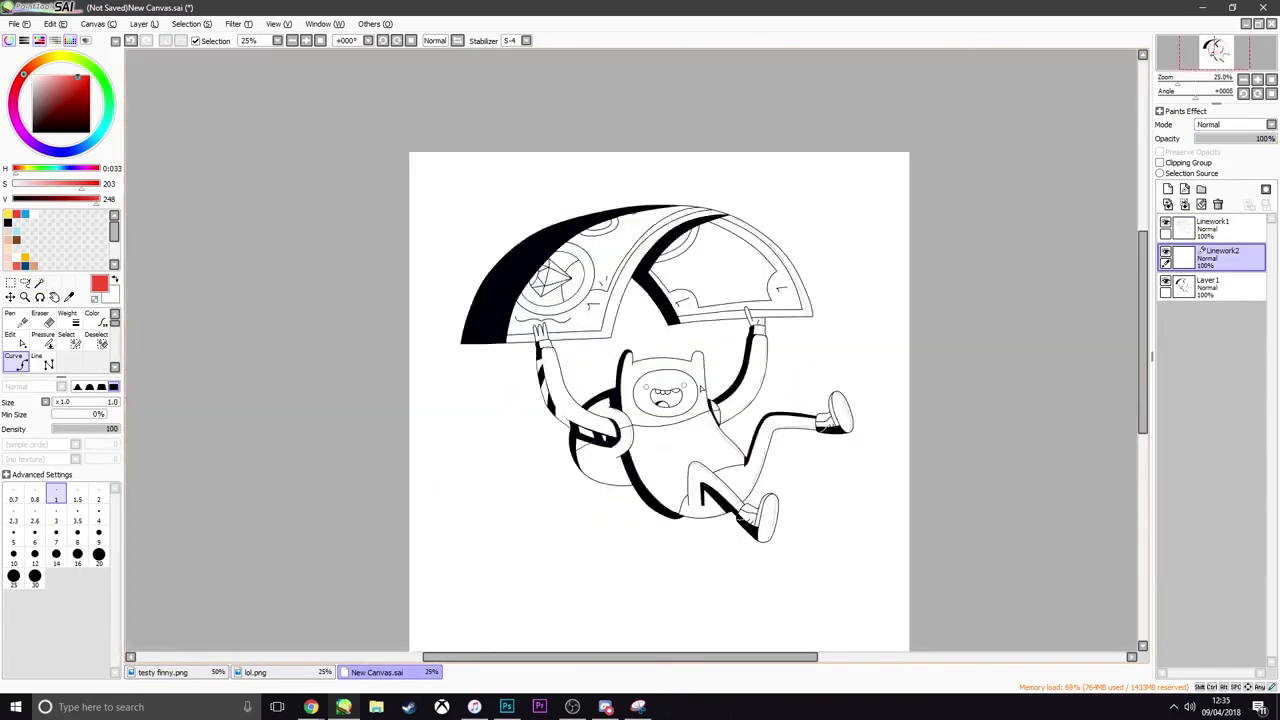
{"action": "scroll", "coordinate": [560, 150], "scroll_direction": "up", "scroll_amount": 1}
{"action": "scroll", "coordinate": [1048, 500], "scroll_direction": "up", "scroll_amount": 4}
{"action": "left_click", "coordinate": [1036, 291]}
Select the red-bounded highlight areas on the banknote's right end, sleeve, legs and shoes with the Magic Wand
{"action": "left_click", "coordinate": [39, 283]}
{"action": "left_click", "coordinate": [788, 482]}
{"action": "left_click", "coordinate": [797, 312]}
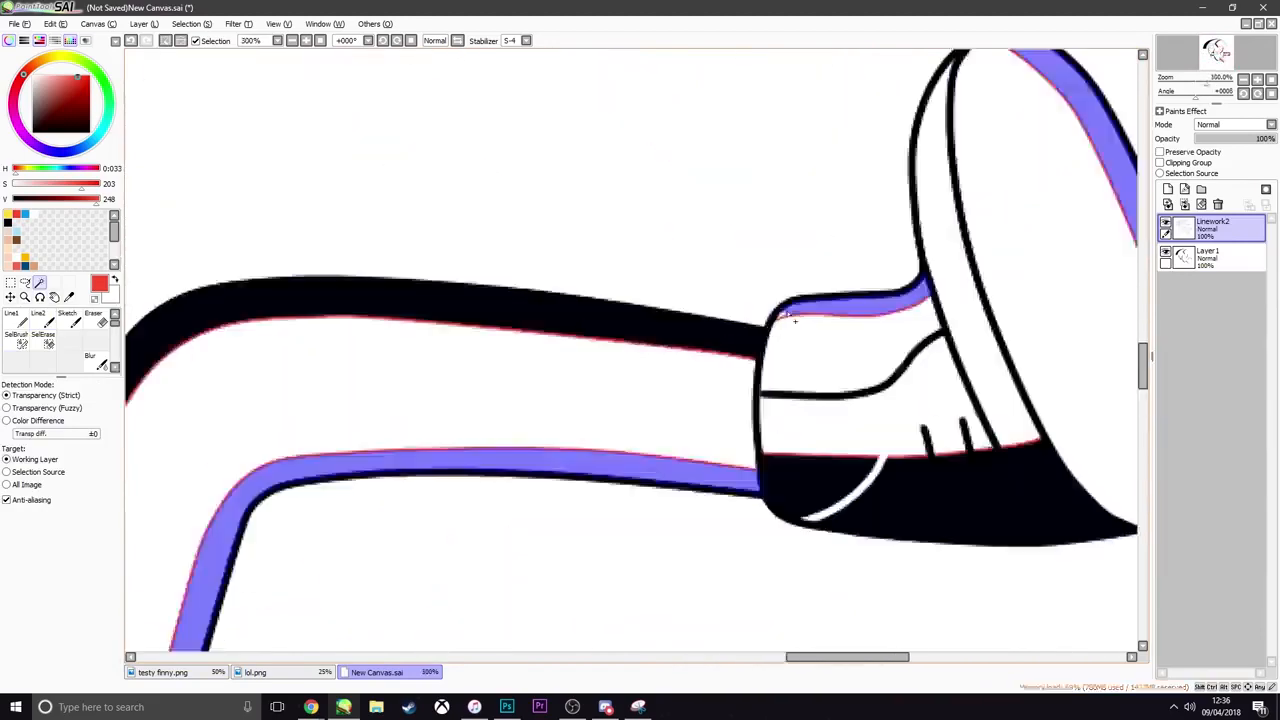
{"action": "left_click", "coordinate": [443, 389]}
{"action": "left_click", "coordinate": [728, 583]}
{"action": "scroll", "coordinate": [722, 595], "scroll_direction": "down", "scroll_amount": 4}
{"action": "left_click", "coordinate": [39, 283]}
{"action": "left_click", "coordinate": [783, 335]}
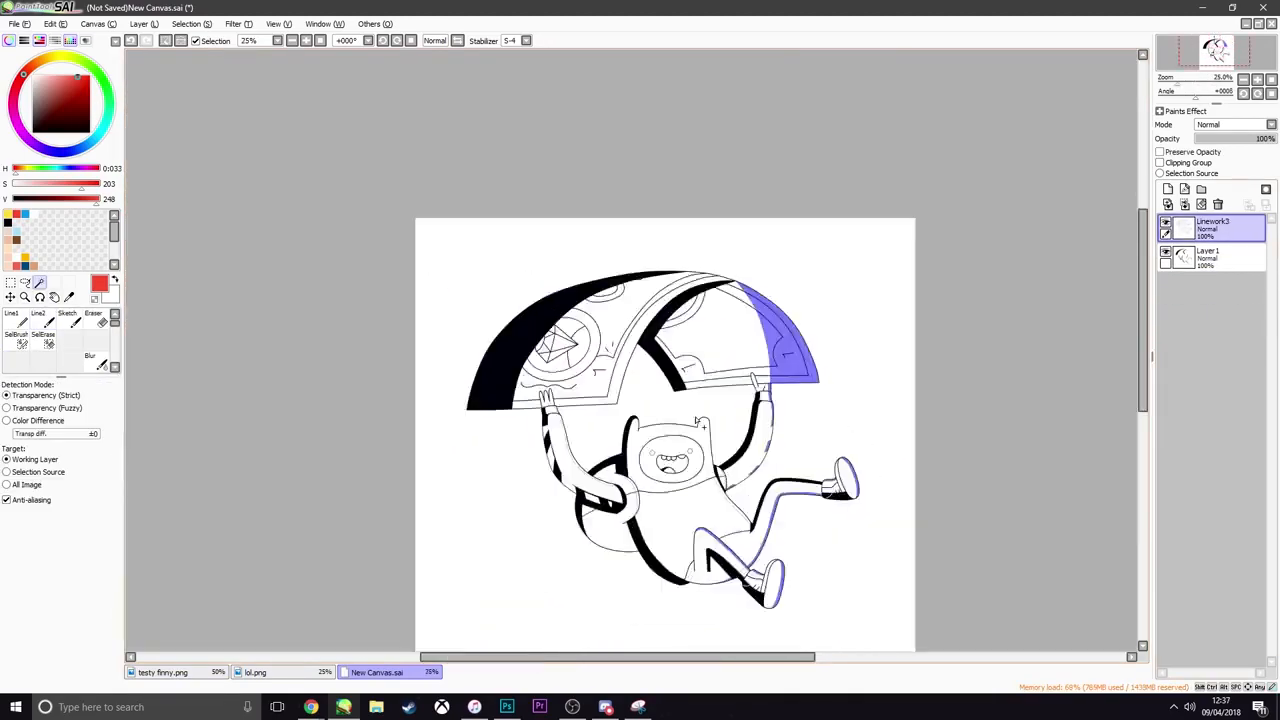
{"action": "scroll", "coordinate": [1043, 306], "scroll_direction": "up", "scroll_amount": 3}
{"action": "scroll", "coordinate": [396, 151], "scroll_direction": "up", "scroll_amount": 3}
{"action": "left_click", "coordinate": [396, 151]}
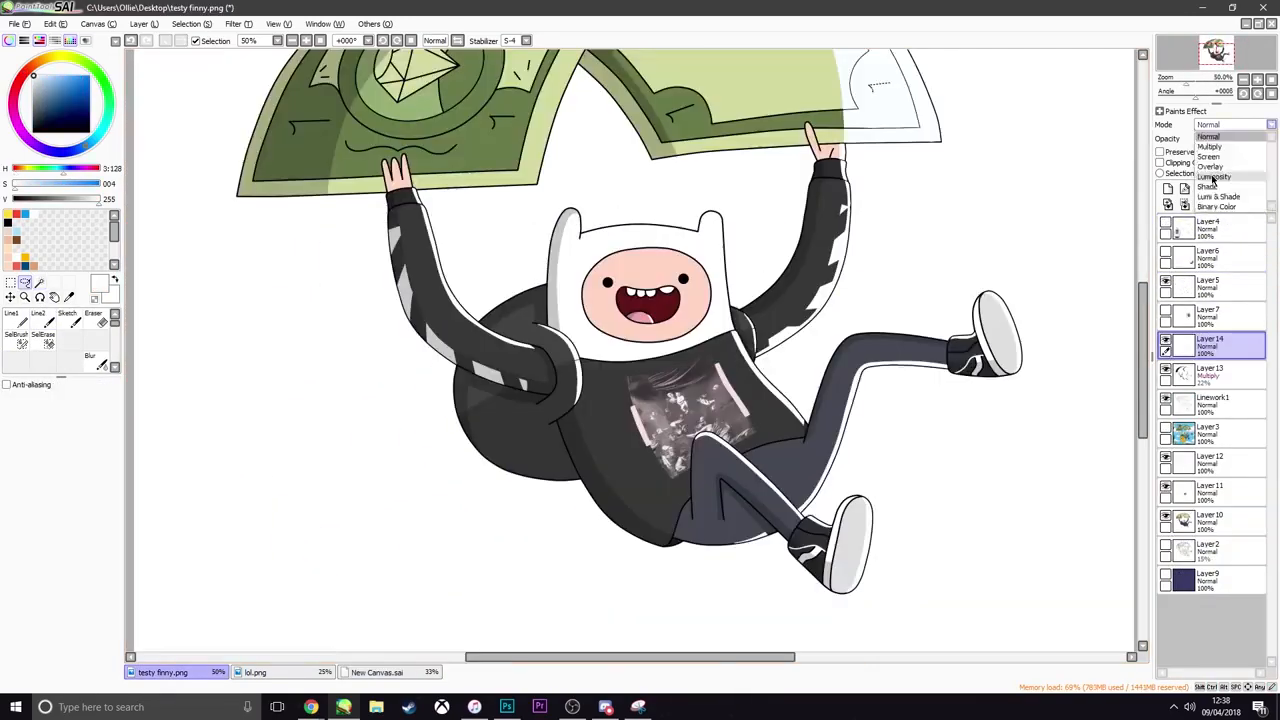
Check the shadows and highlights on the coloured character in testy finny.png, both close up and from afar
{"action": "scroll", "coordinate": [741, 387], "scroll_direction": "down", "scroll_amount": 2}
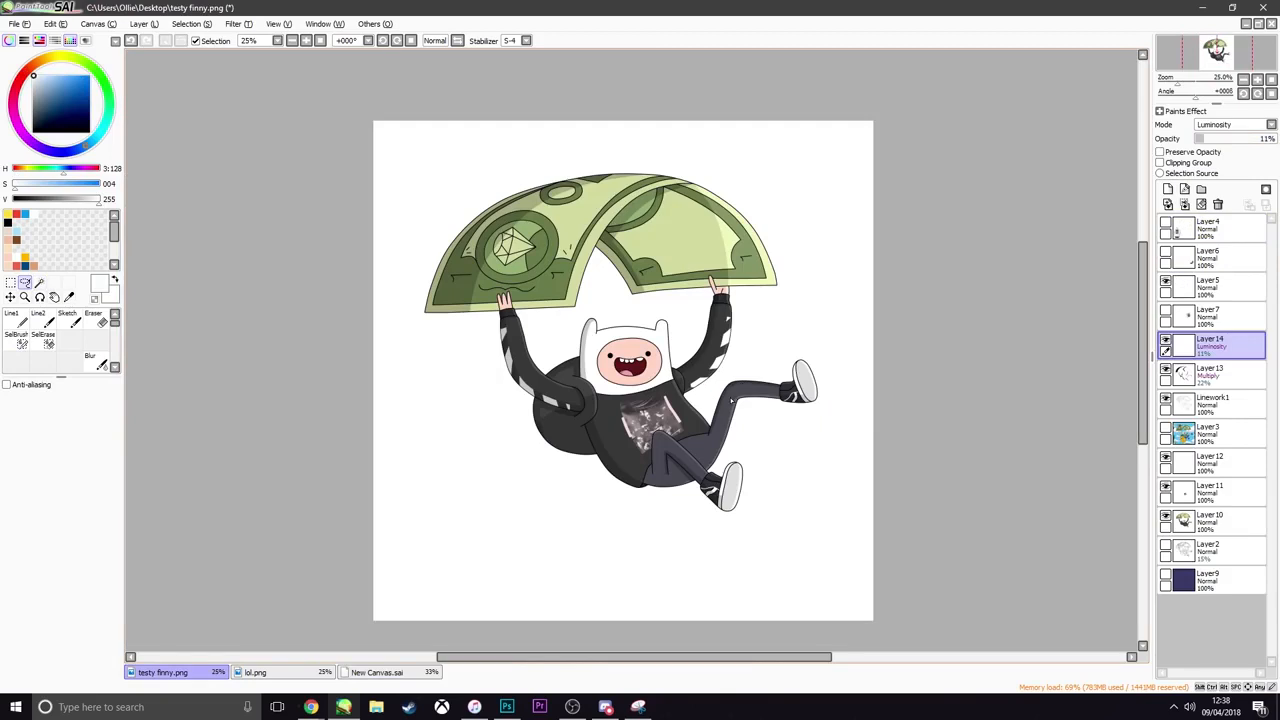
{"action": "scroll", "coordinate": [731, 400], "scroll_direction": "up", "scroll_amount": 2}
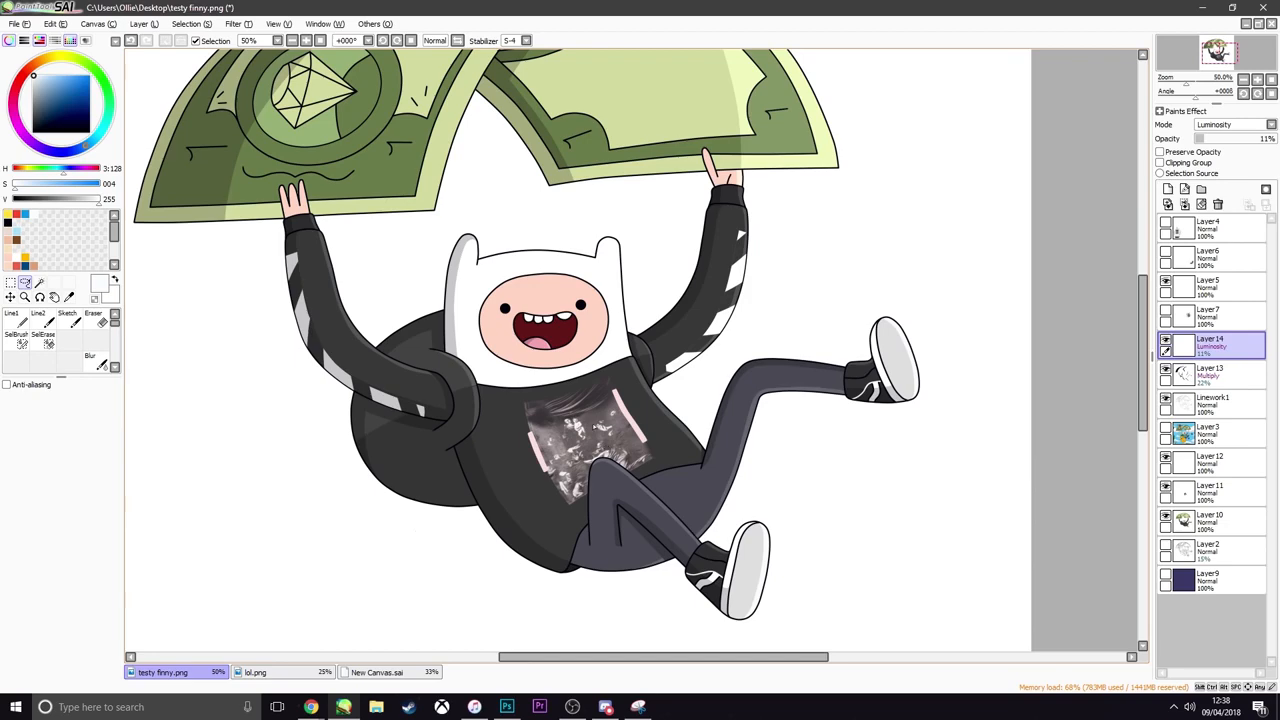
{"action": "scroll", "coordinate": [540, 335], "scroll_direction": "down", "scroll_amount": 4}
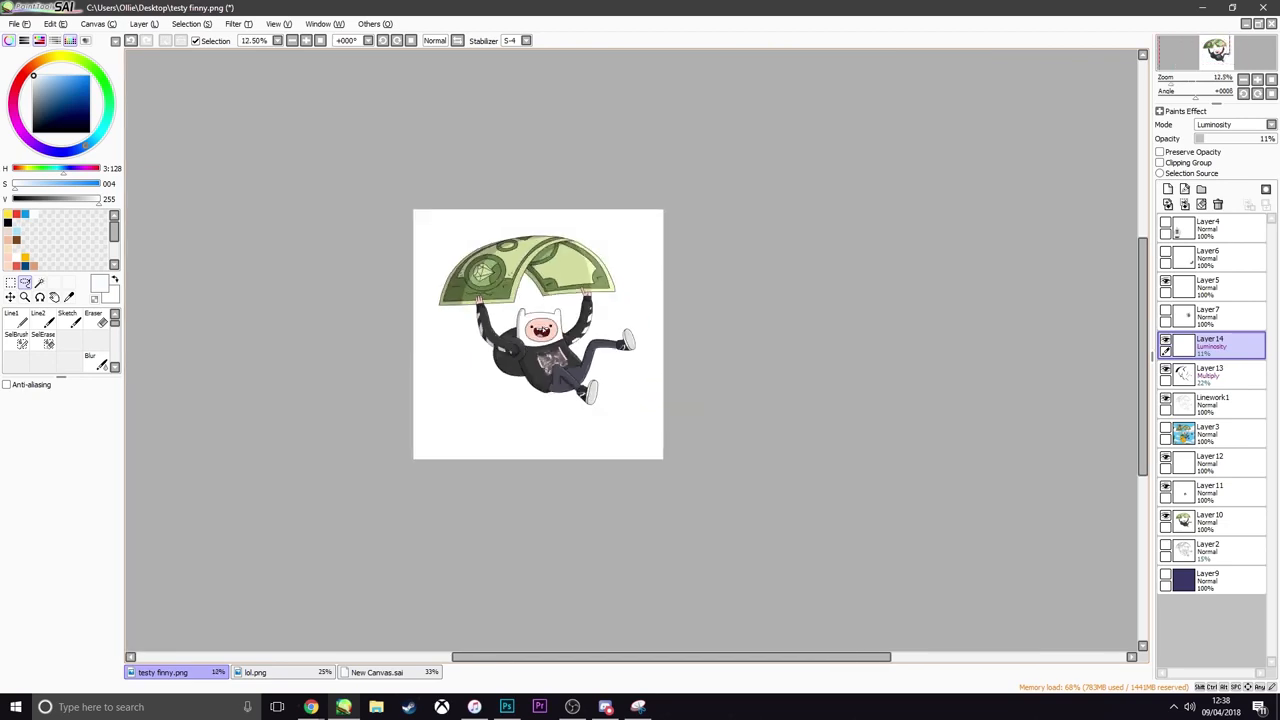
Set the opacity of the Luminosity highlight layer, Layer14, to 14%
{"action": "scroll", "coordinate": [538, 332], "scroll_direction": "up", "scroll_amount": 3}
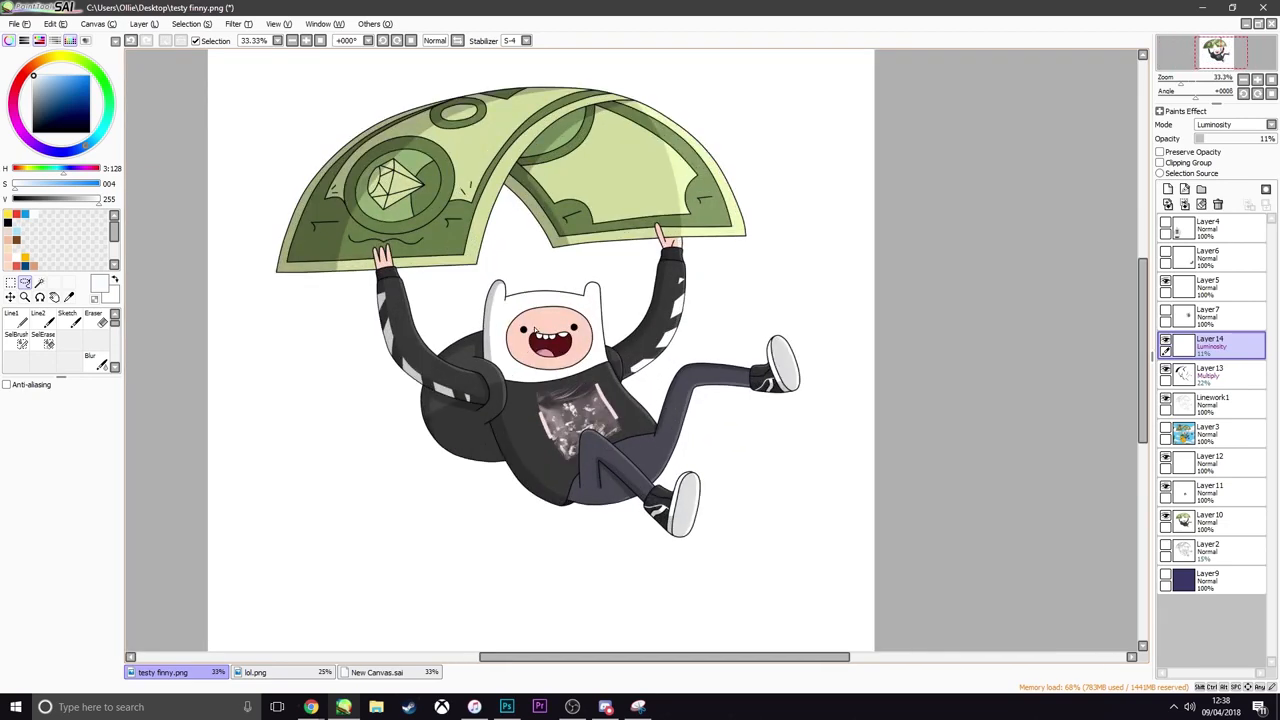
{"action": "scroll", "coordinate": [661, 308], "scroll_direction": "down", "scroll_amount": 2}
{"action": "scroll", "coordinate": [661, 308], "scroll_direction": "up", "scroll_amount": 1}
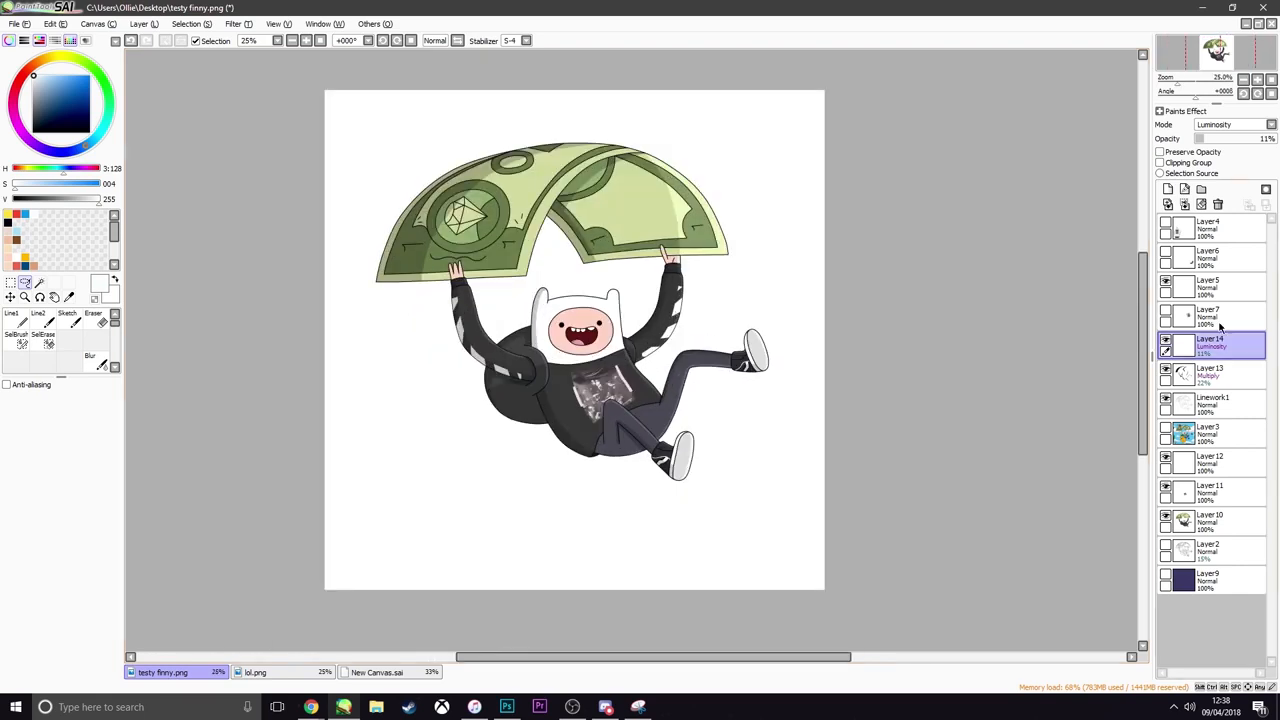
{"action": "left_click_drag", "start_coordinate": [1204, 144], "coordinate": [1209, 141]}
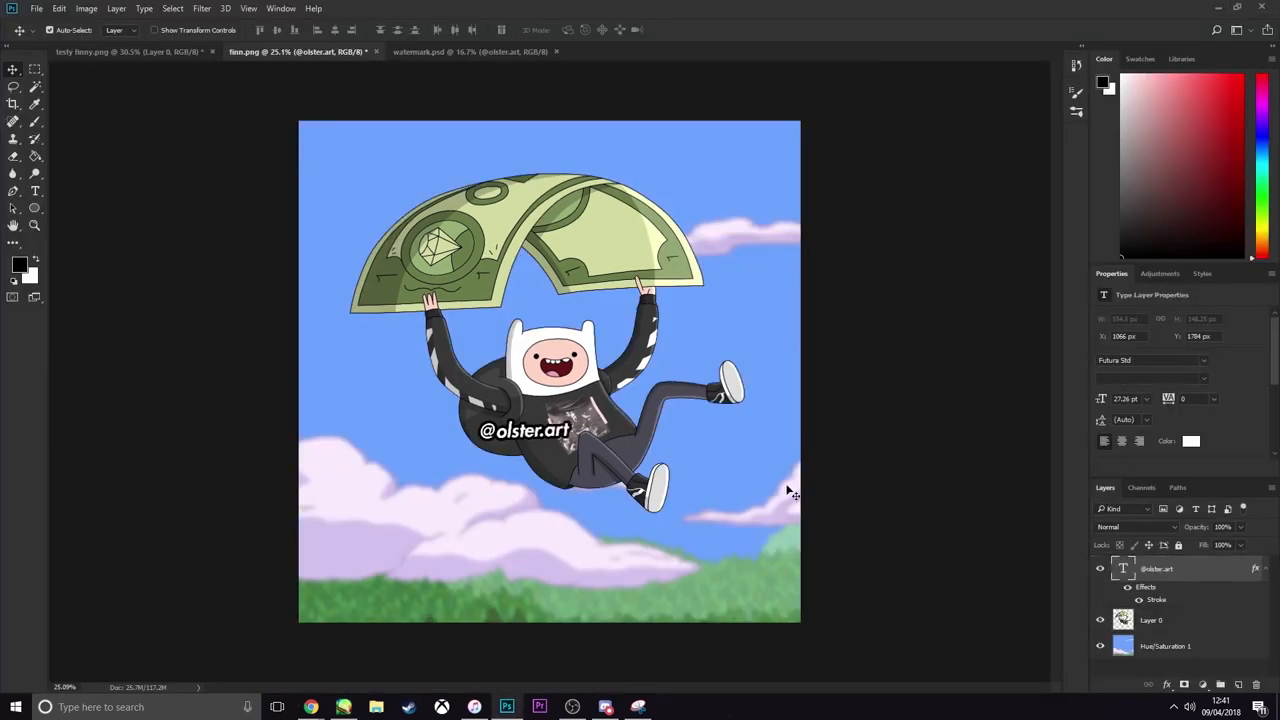
{"action": "scroll", "coordinate": [577, 425], "scroll_direction": "up", "scroll_amount": 5}
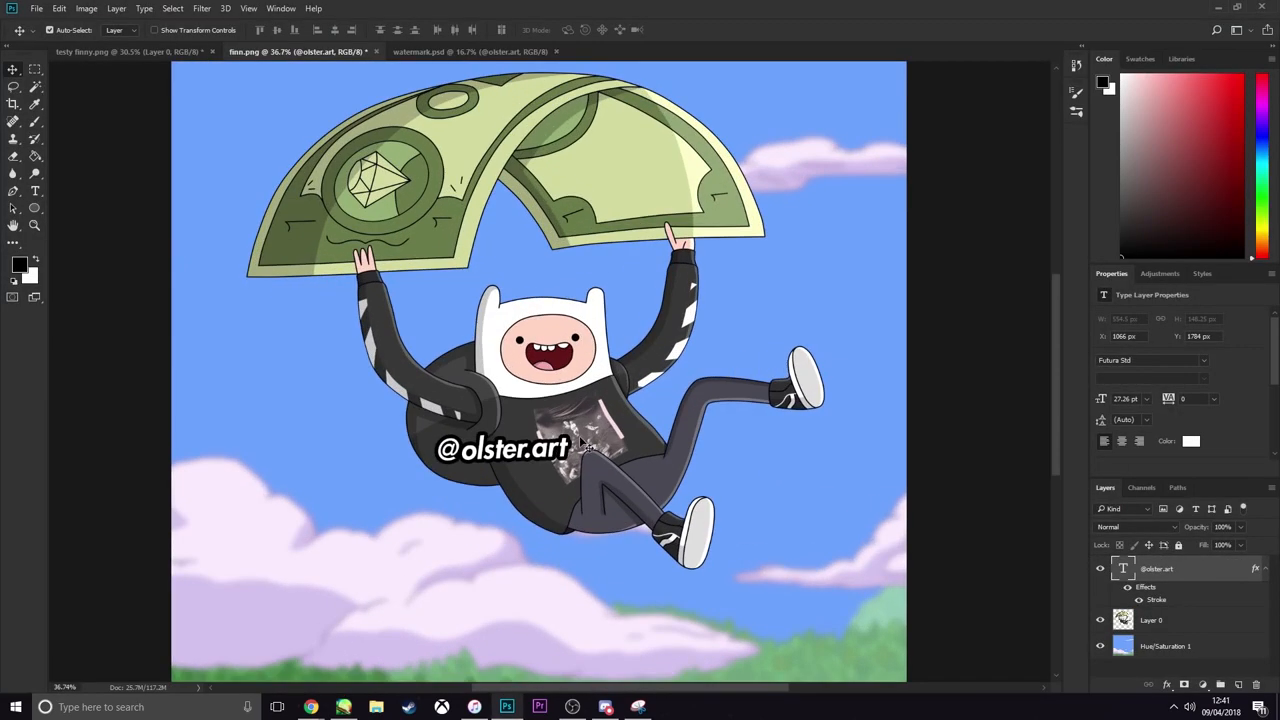
In Photoshop's finn.png, scale the watermark text to 58.86% at the backpack's lower edge and set its stroke size to 10 px
{"action": "left_click_drag", "start_coordinate": [578, 428], "coordinate": [469, 508]}
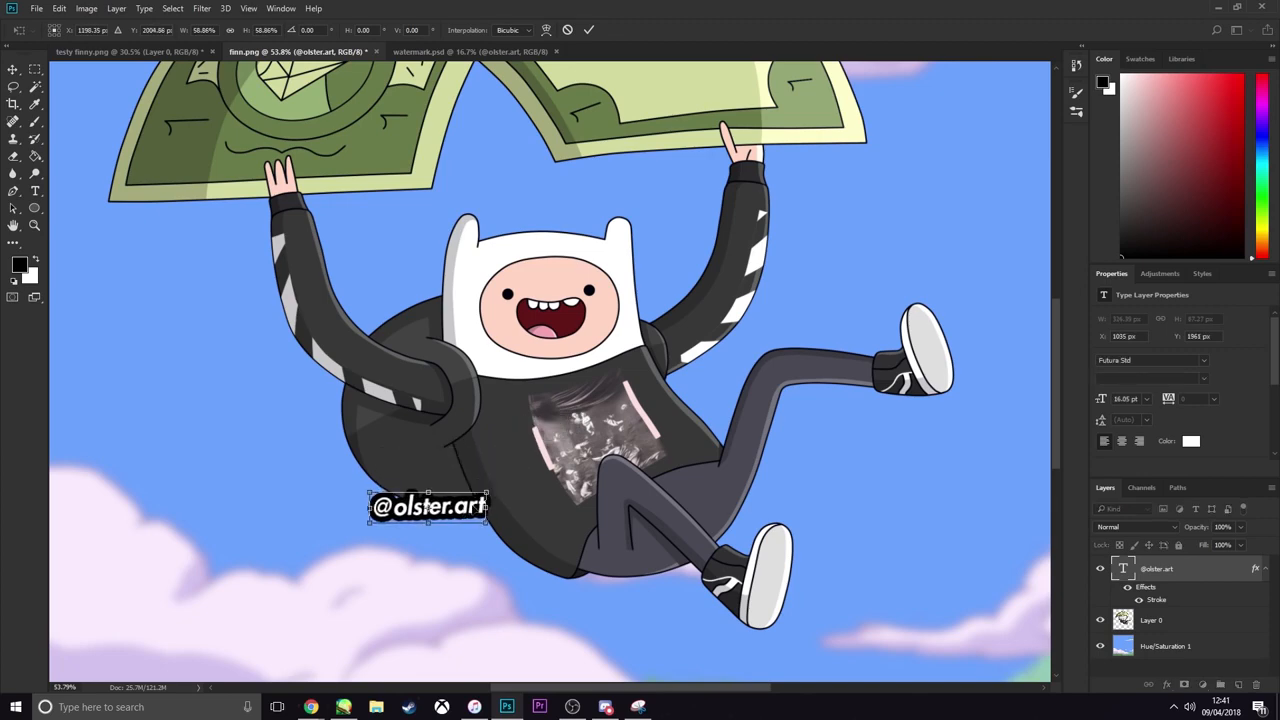
{"action": "key", "text": "Return"}
{"action": "right_click", "coordinate": [1182, 569]}
{"action": "left_click", "coordinate": [941, 119]}
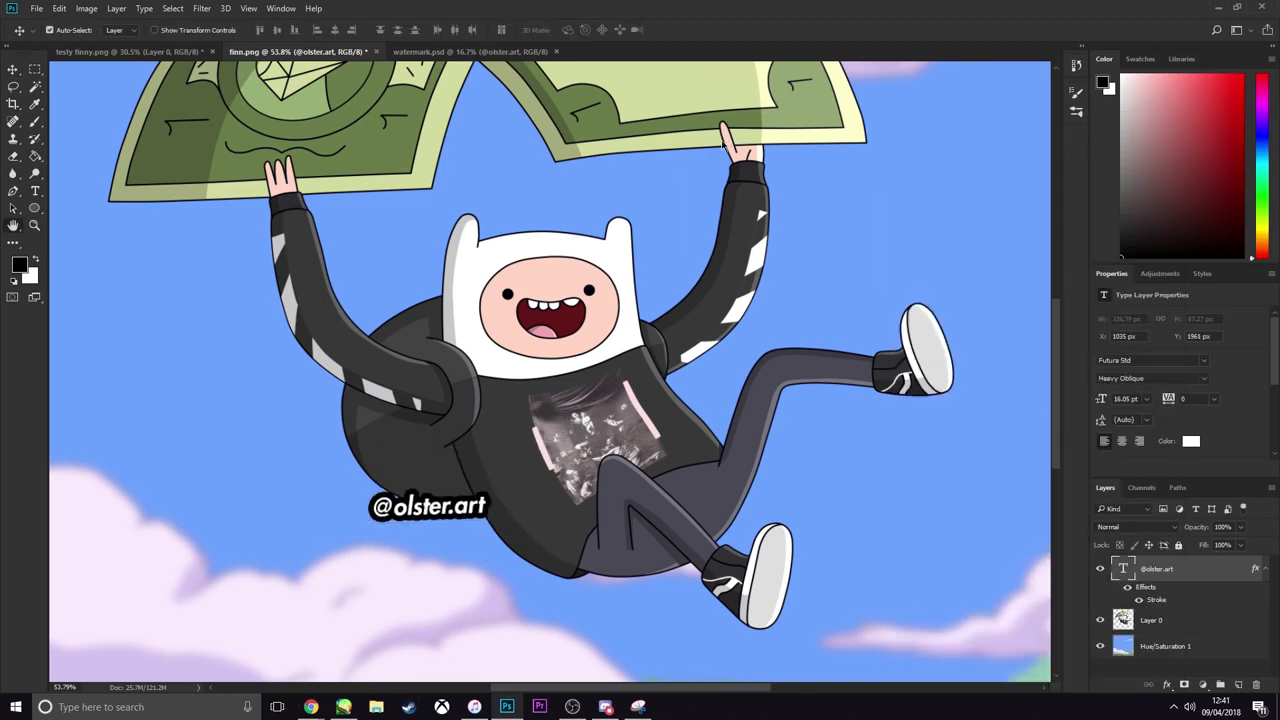
{"action": "left_click", "coordinate": [729, 207]}
{"action": "left_click_drag", "start_coordinate": [940, 140], "coordinate": [939, 143]}
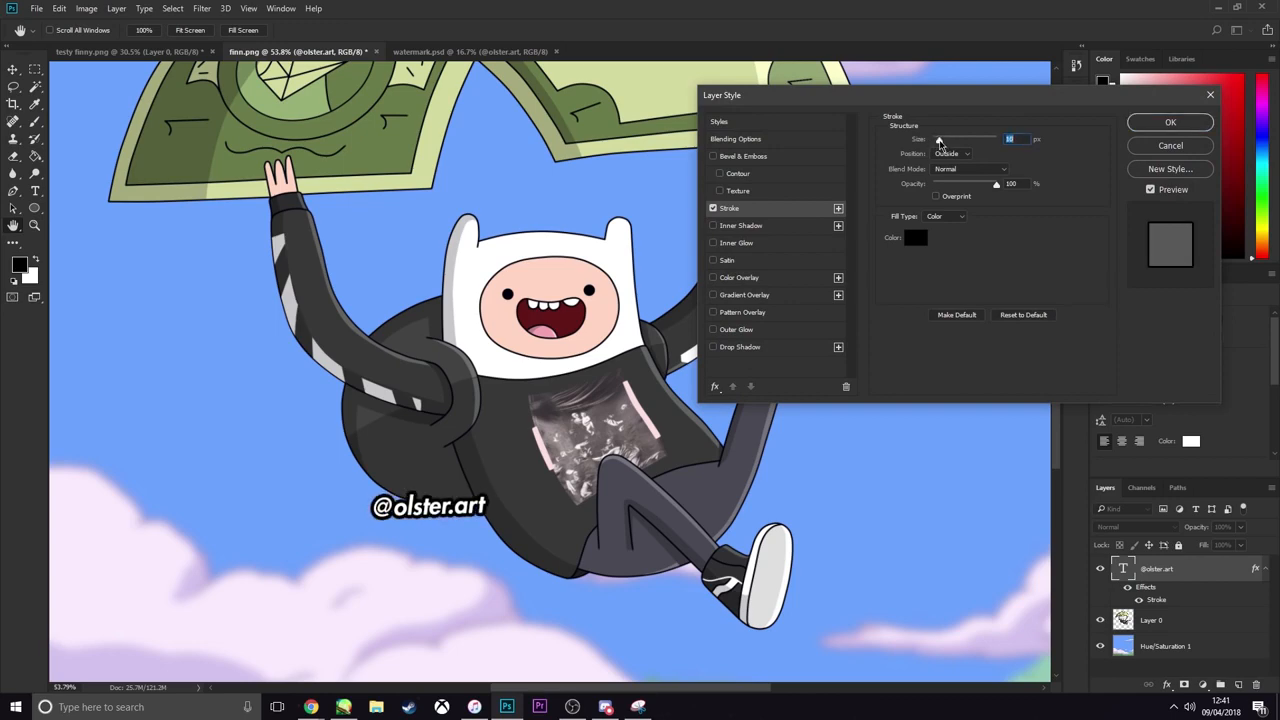
{"action": "left_click", "coordinate": [1170, 122]}
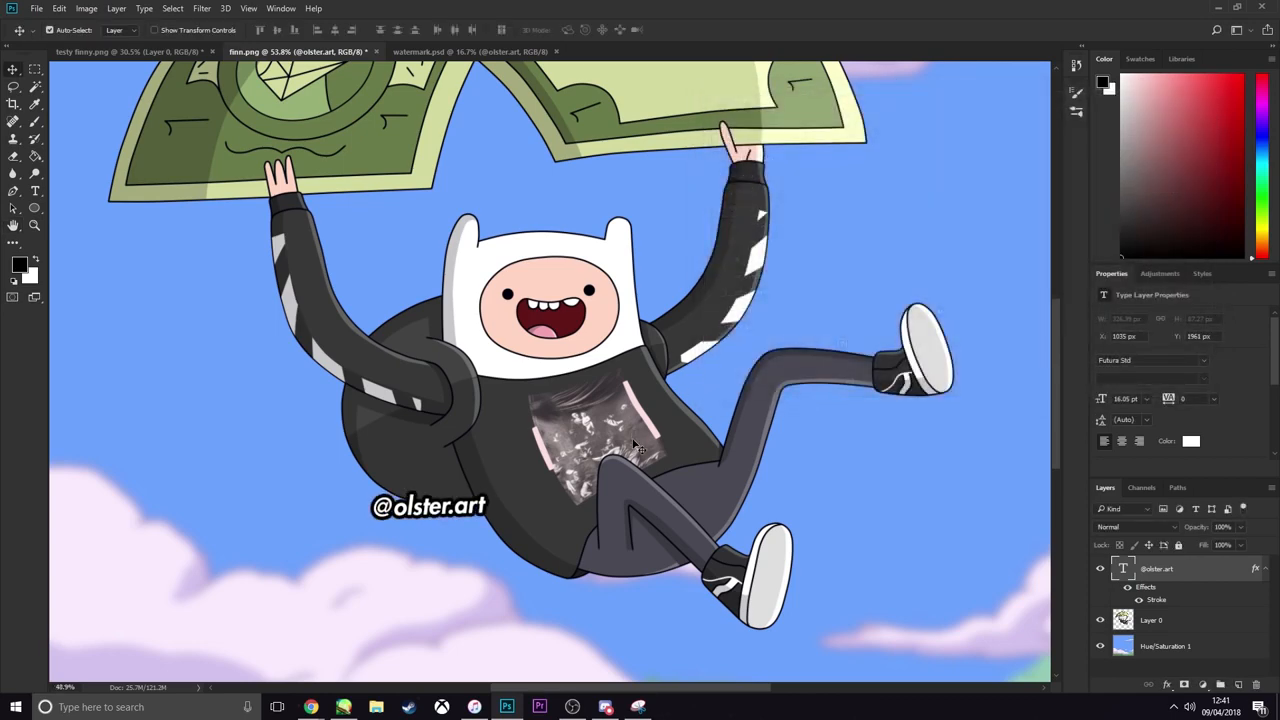
Examine the finished artwork with its sky background and small watermark, both close up and from afar
{"action": "scroll", "coordinate": [640, 445], "scroll_direction": "down", "scroll_amount": 5}
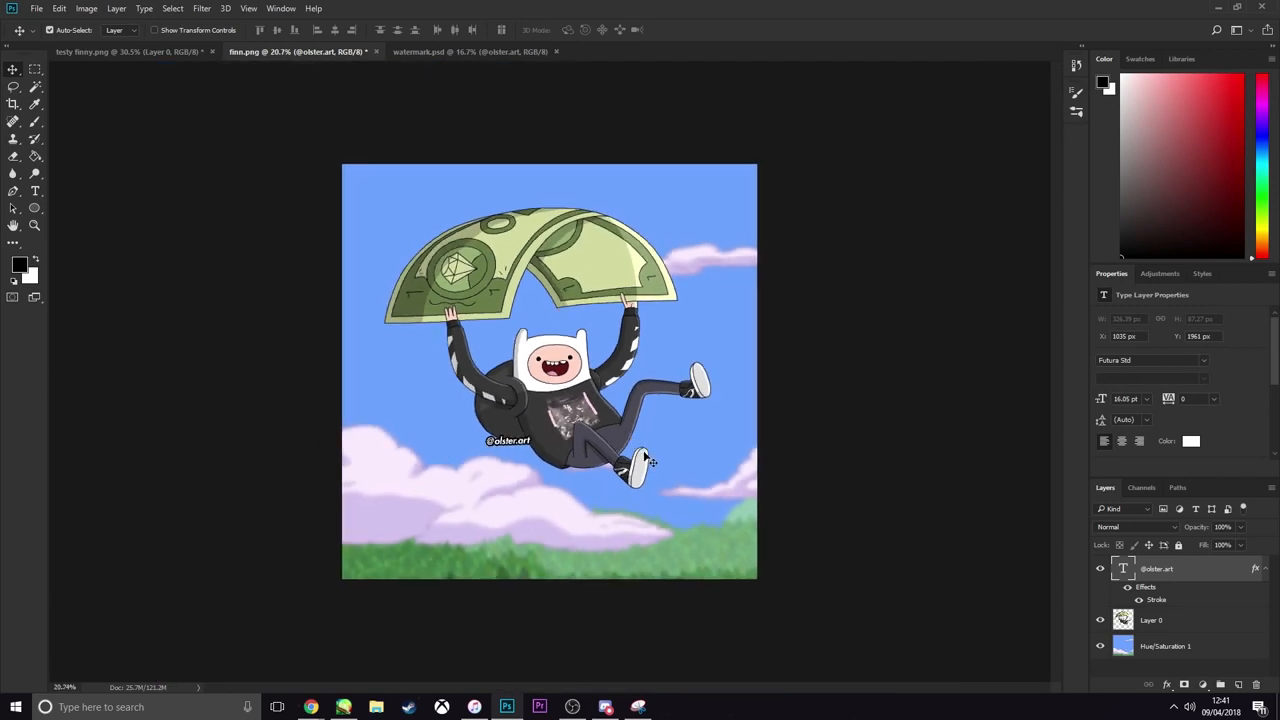
{"action": "scroll", "coordinate": [645, 458], "scroll_direction": "up", "scroll_amount": 1}
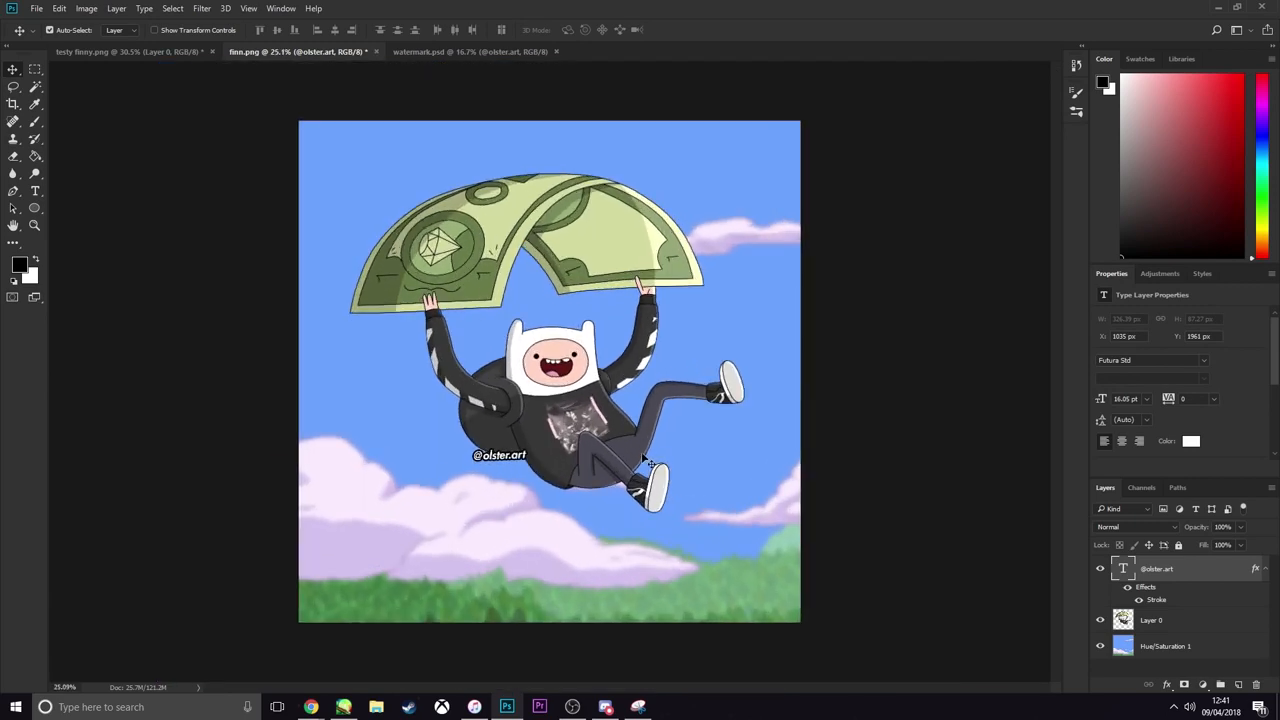
{"action": "scroll", "coordinate": [648, 461], "scroll_direction": "down", "scroll_amount": 1}
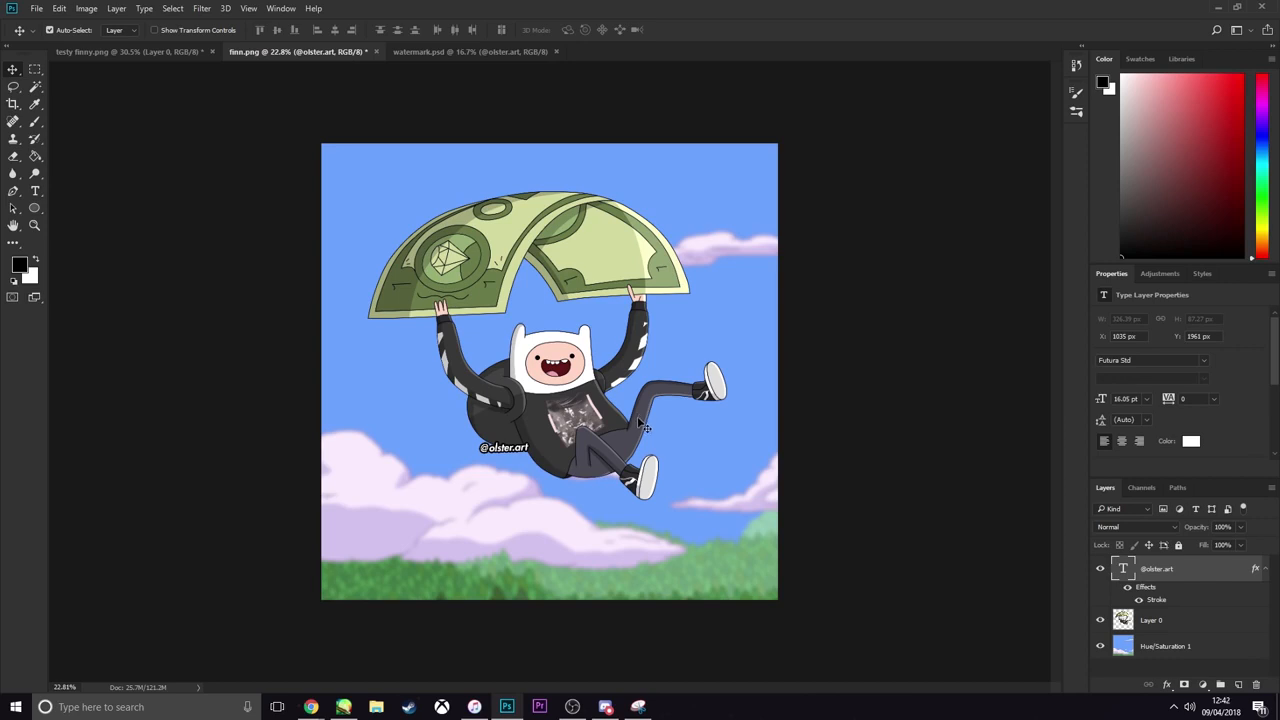
{"action": "scroll", "coordinate": [500, 478], "scroll_direction": "up", "scroll_amount": 5}
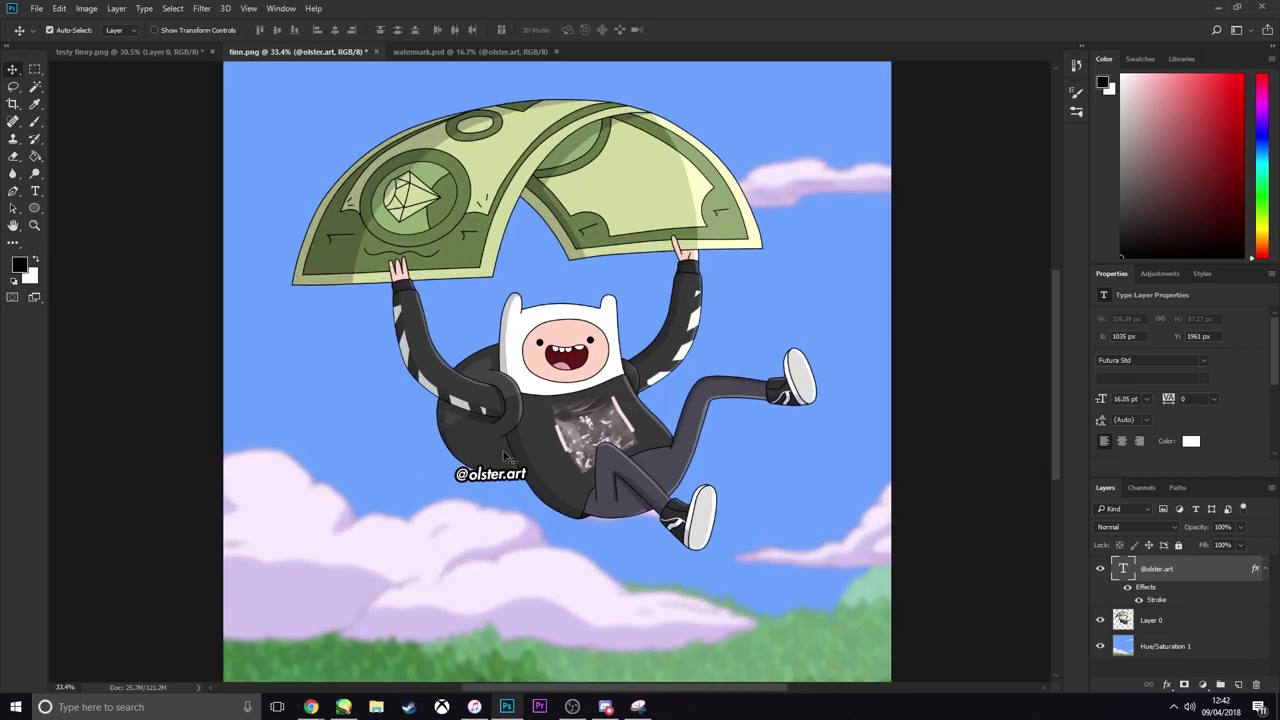
{"action": "scroll", "coordinate": [745, 480], "scroll_direction": "down", "scroll_amount": 3}
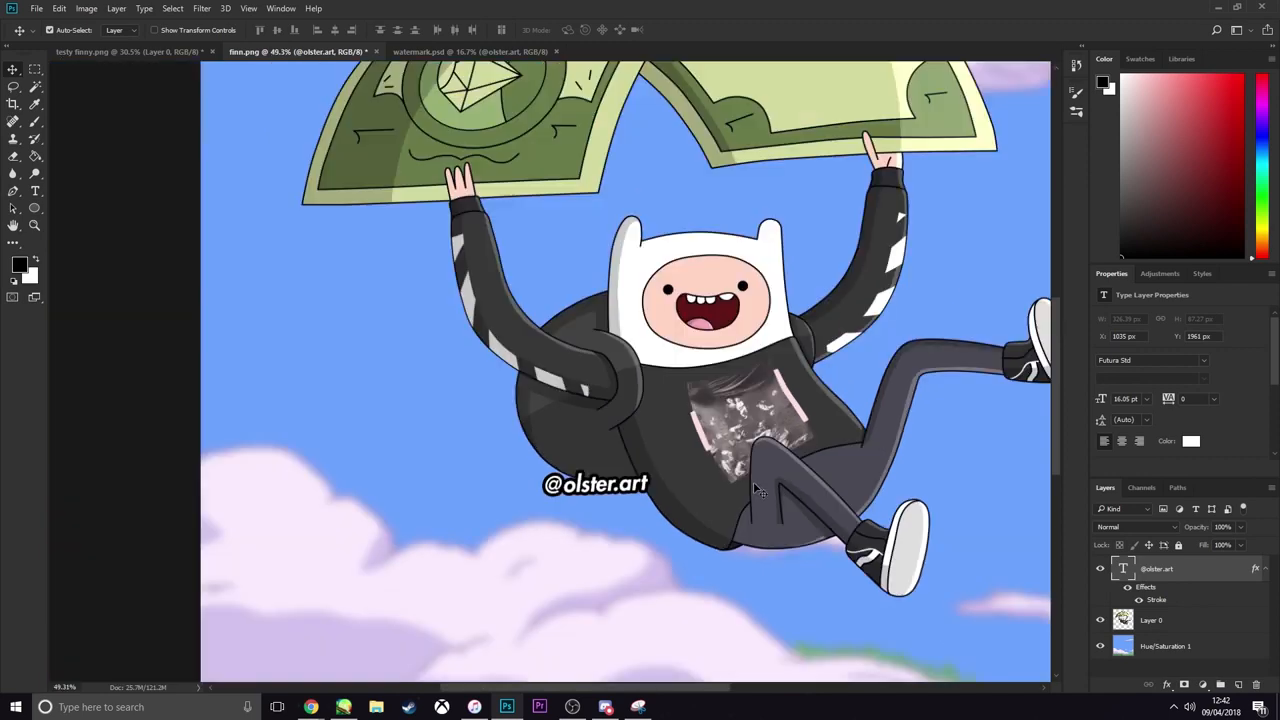